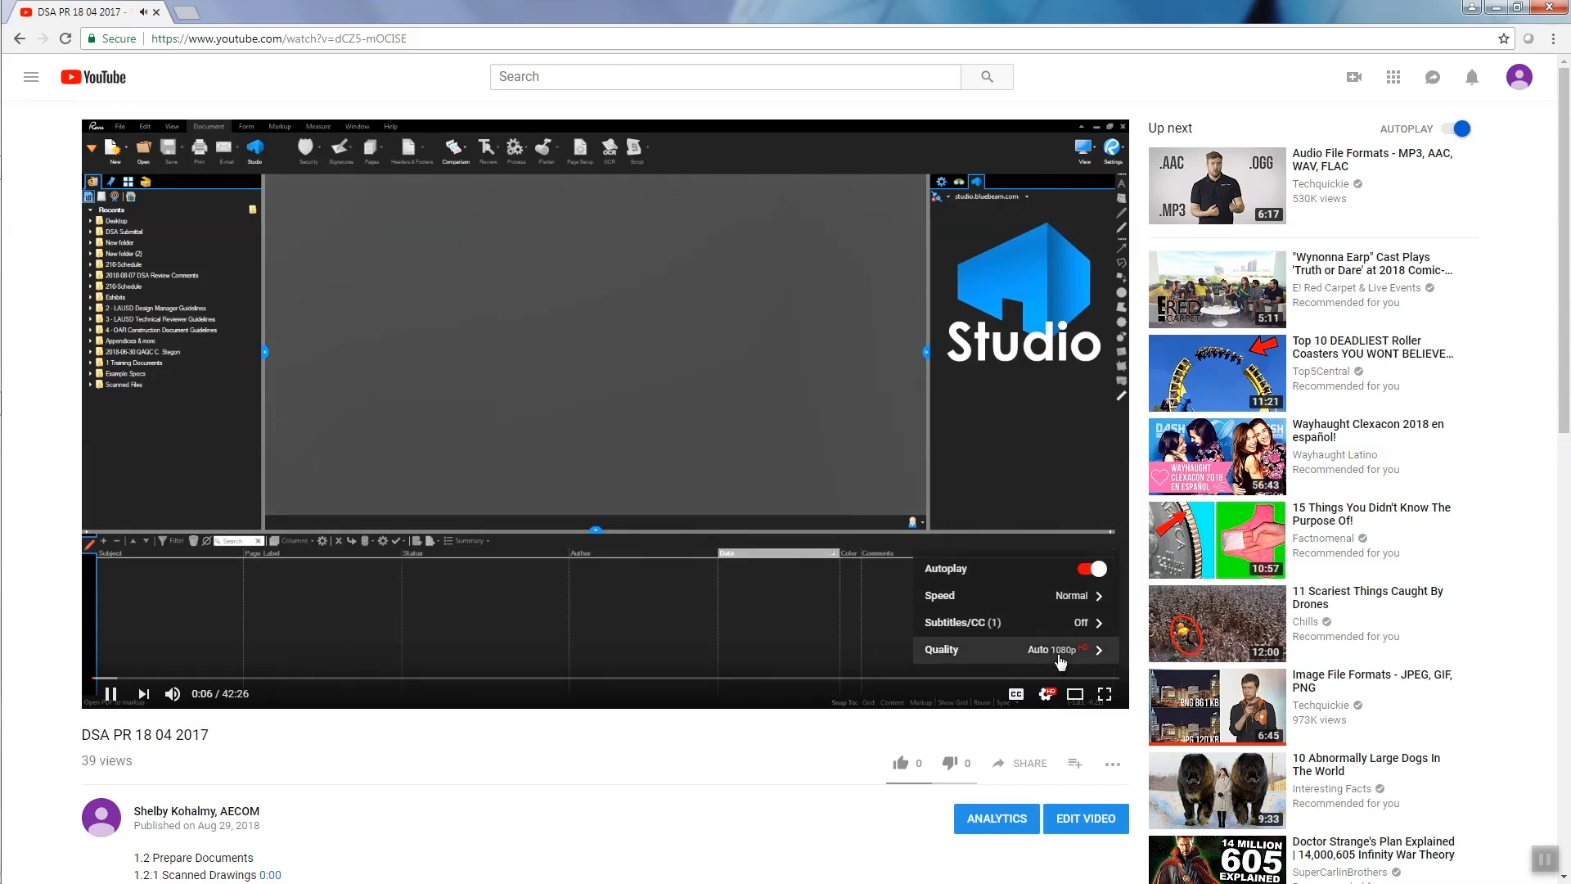
Play the DSA PR tutorial at 1080p from the 8:54 Flatten Document chapter, briefly in full screen
left_click(1064, 650)
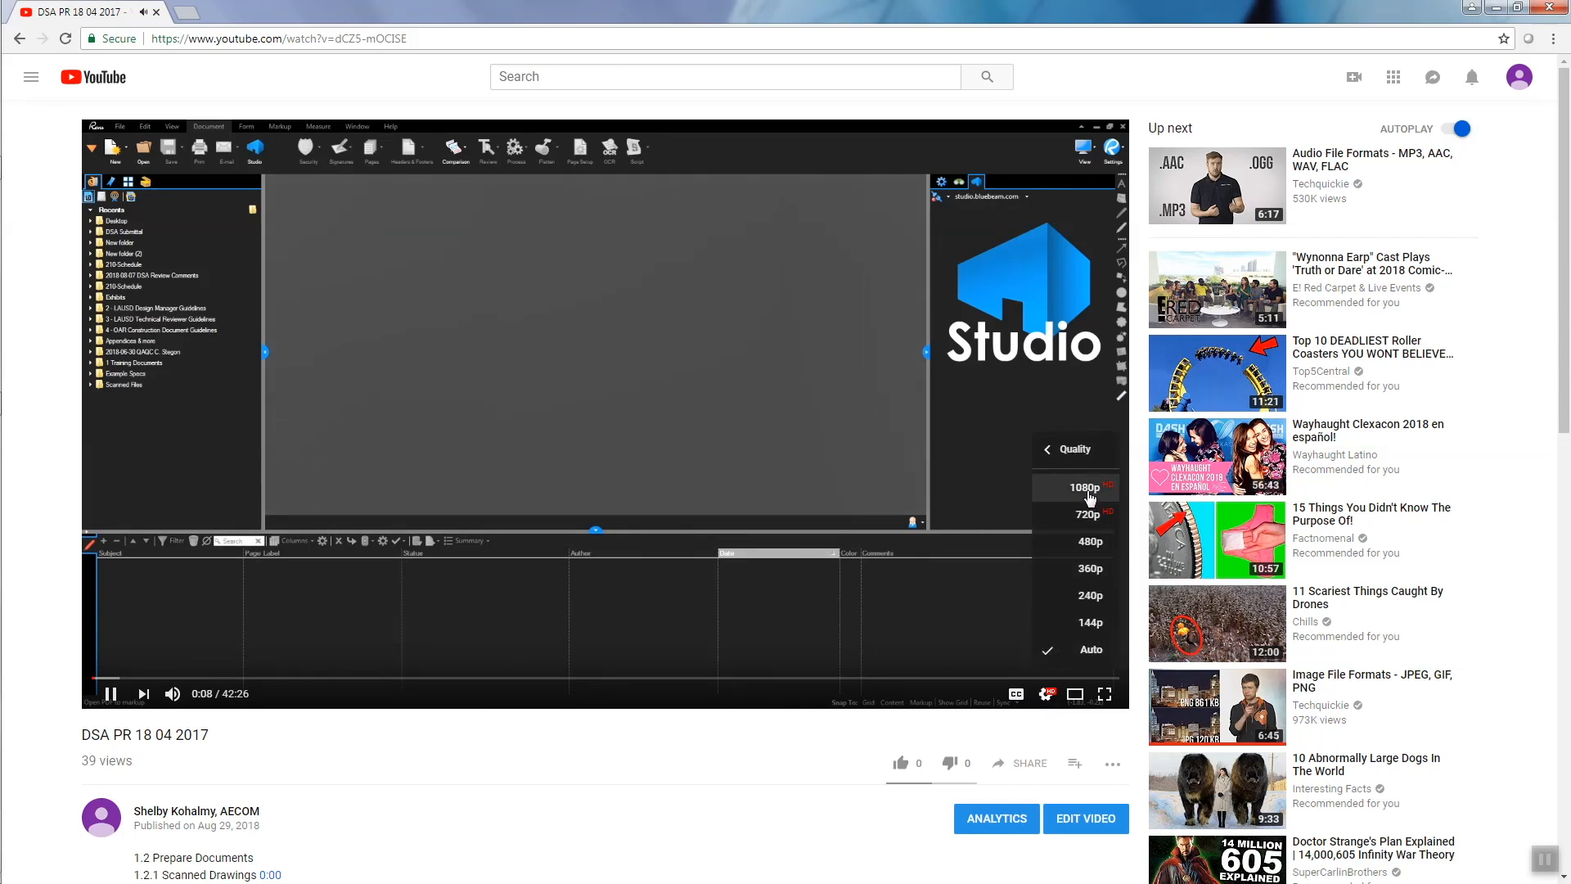
left_click(1085, 488)
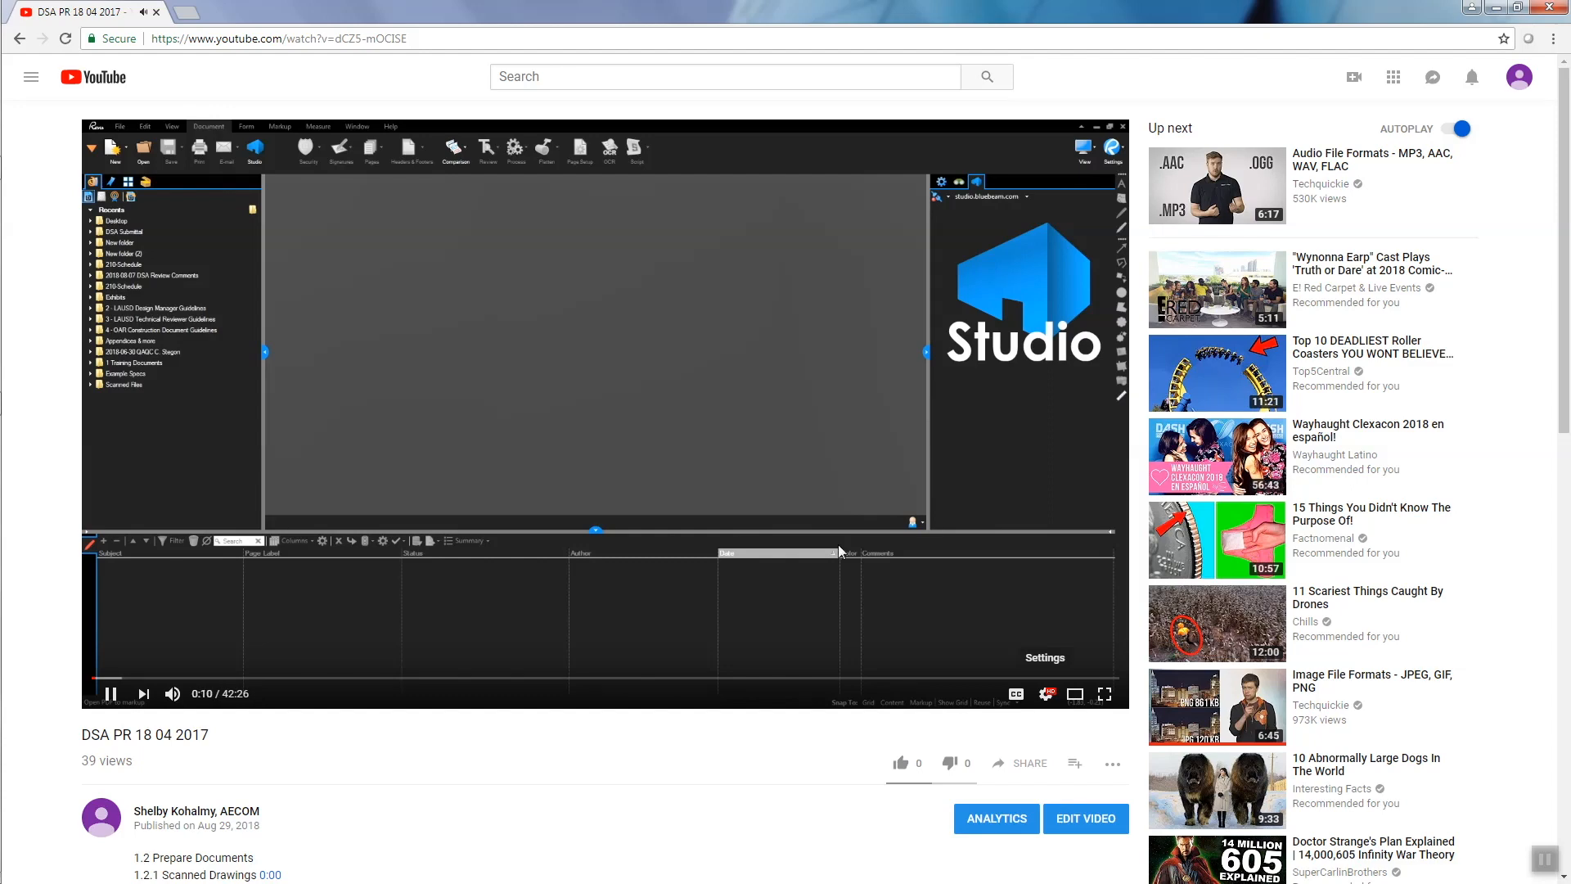
scroll(659, 769, "down", 5)
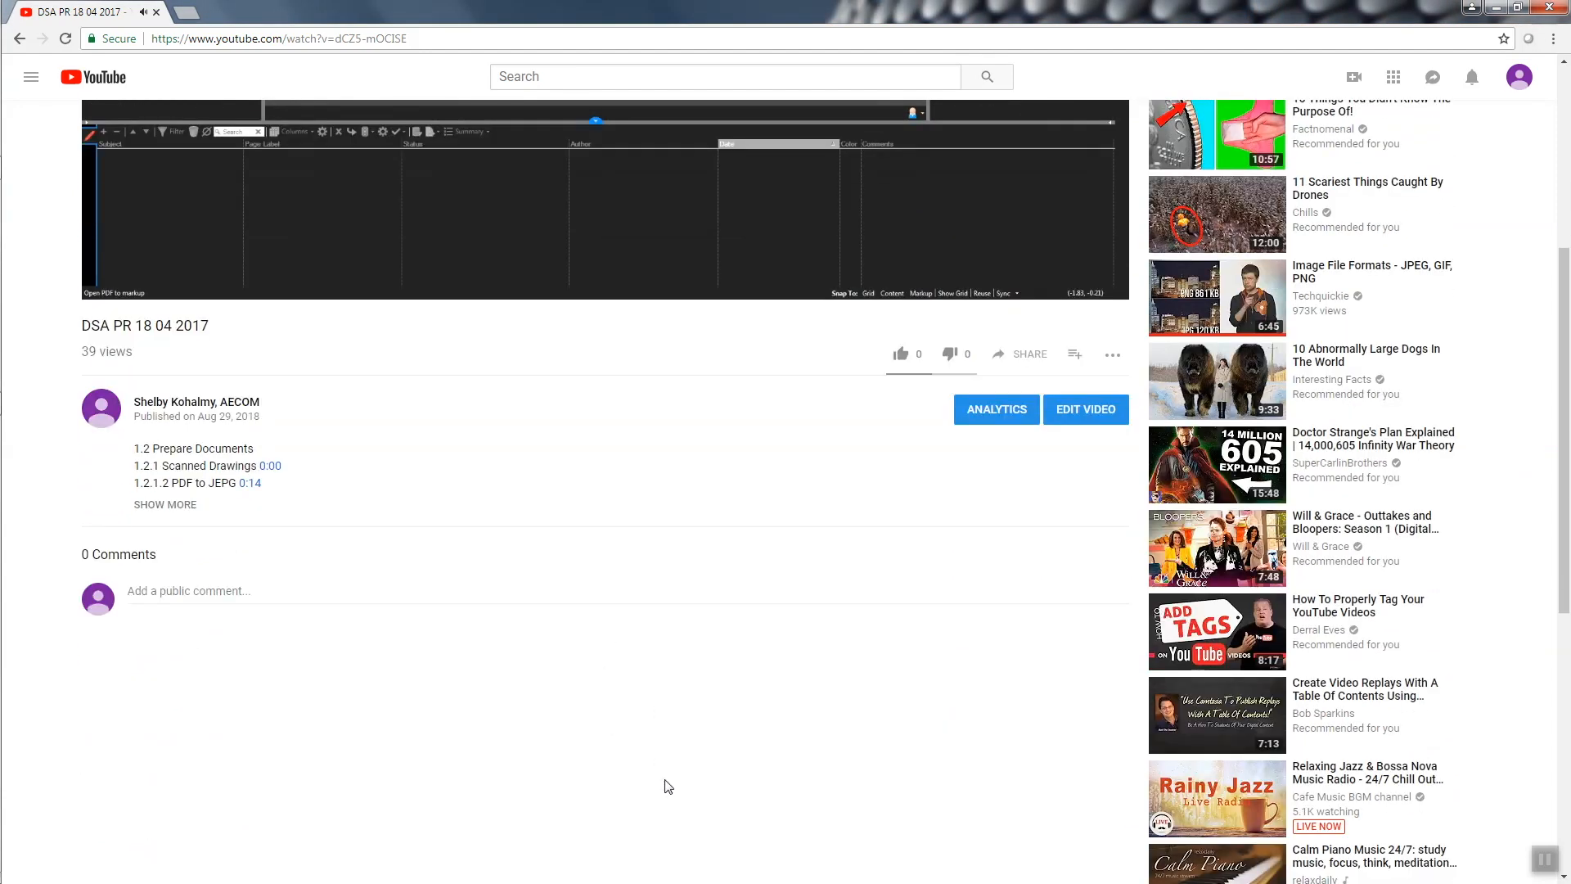
left_click(164, 506)
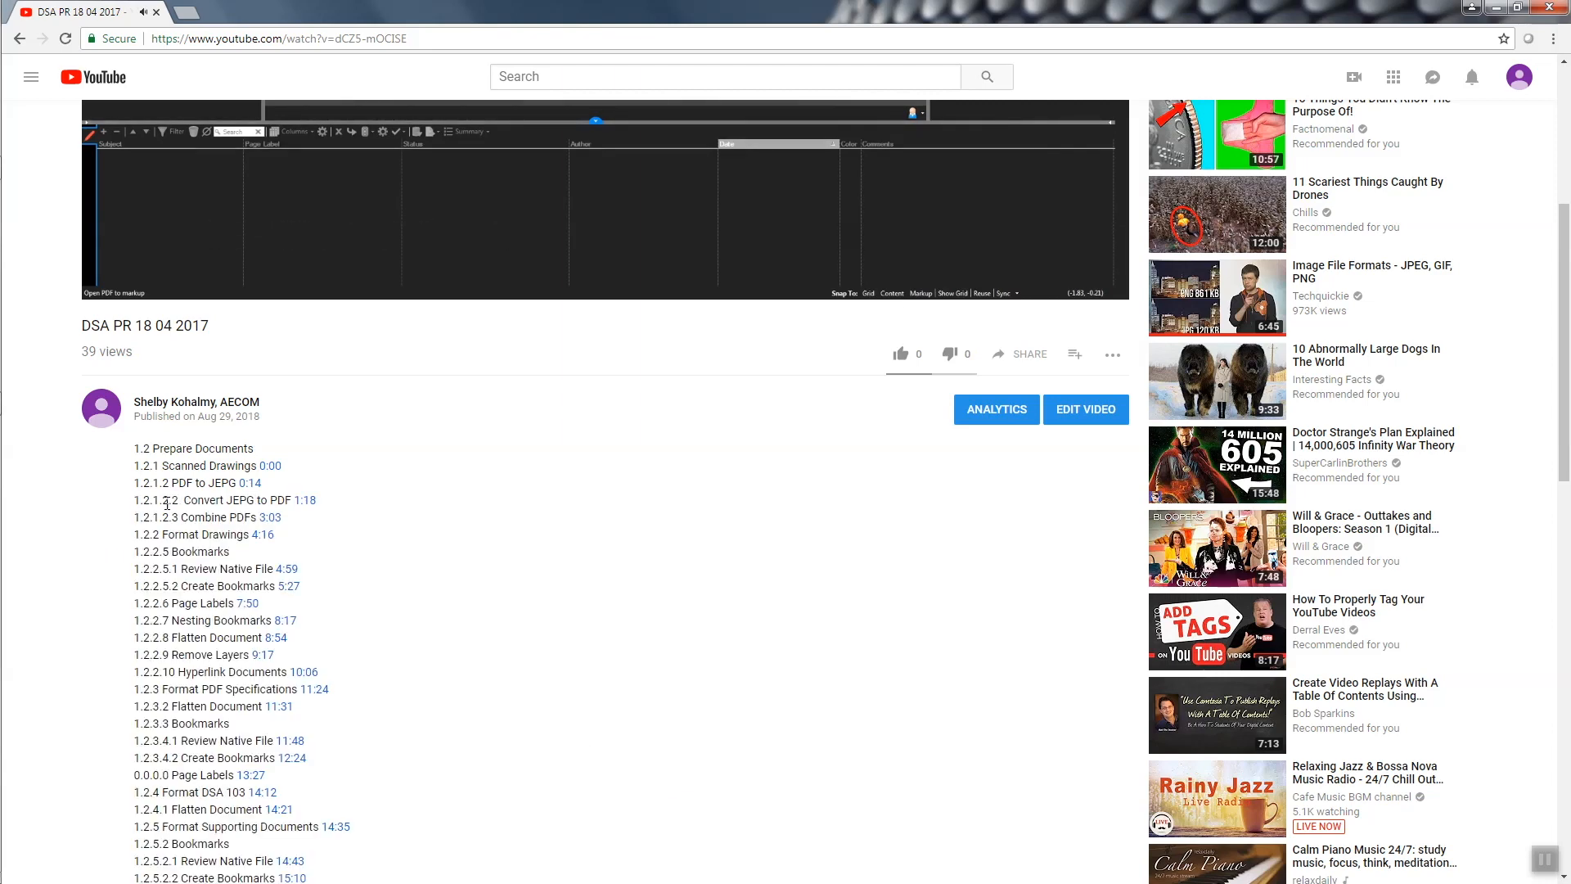
left_click(276, 637)
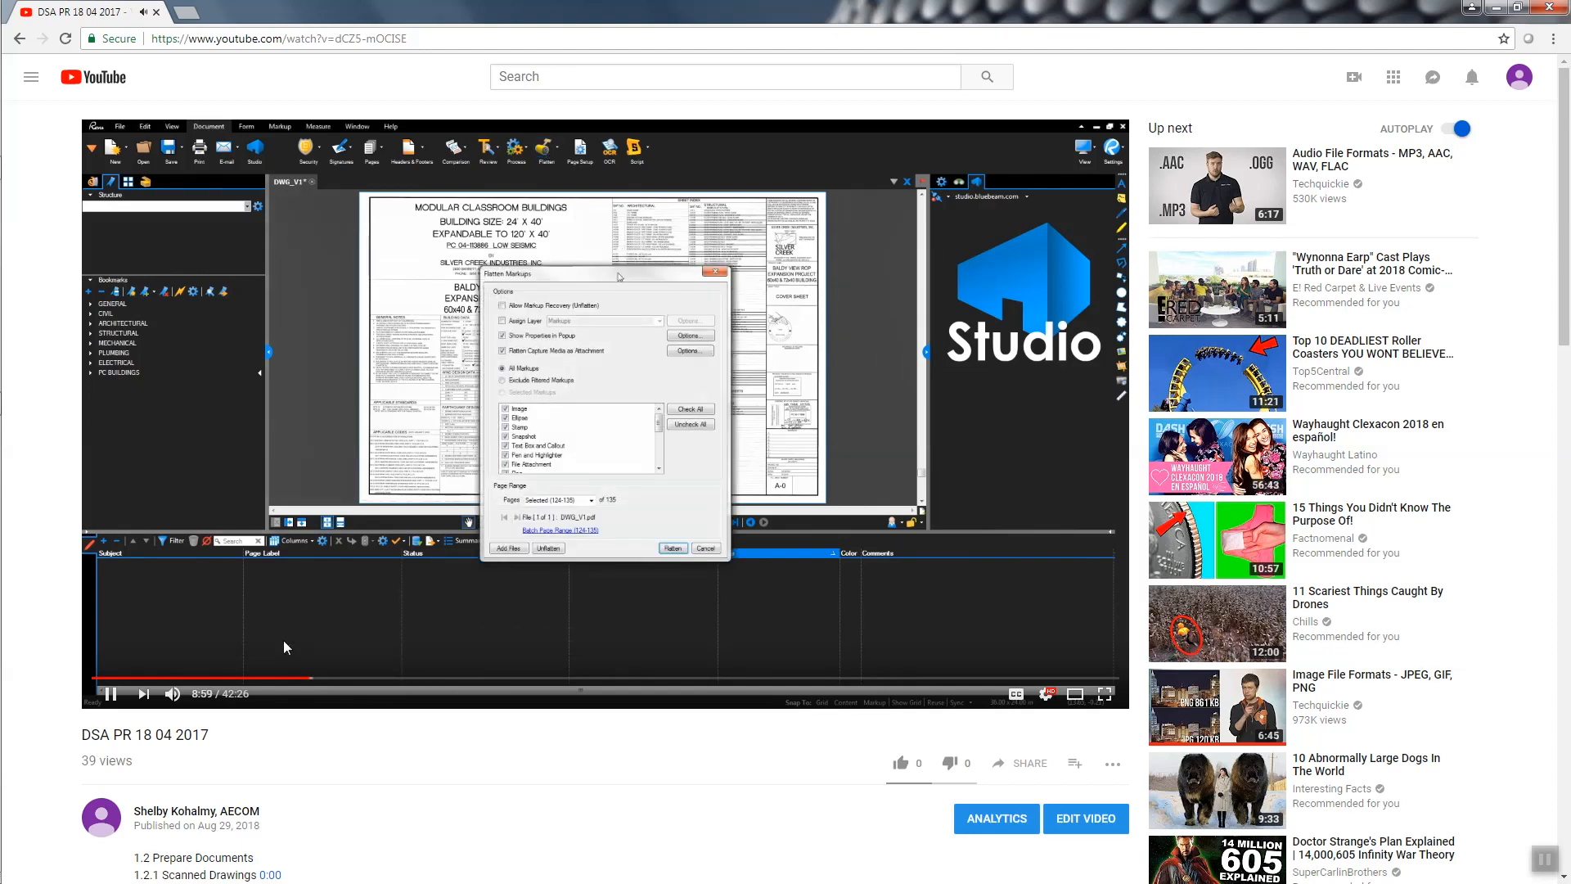
left_click(1104, 694)
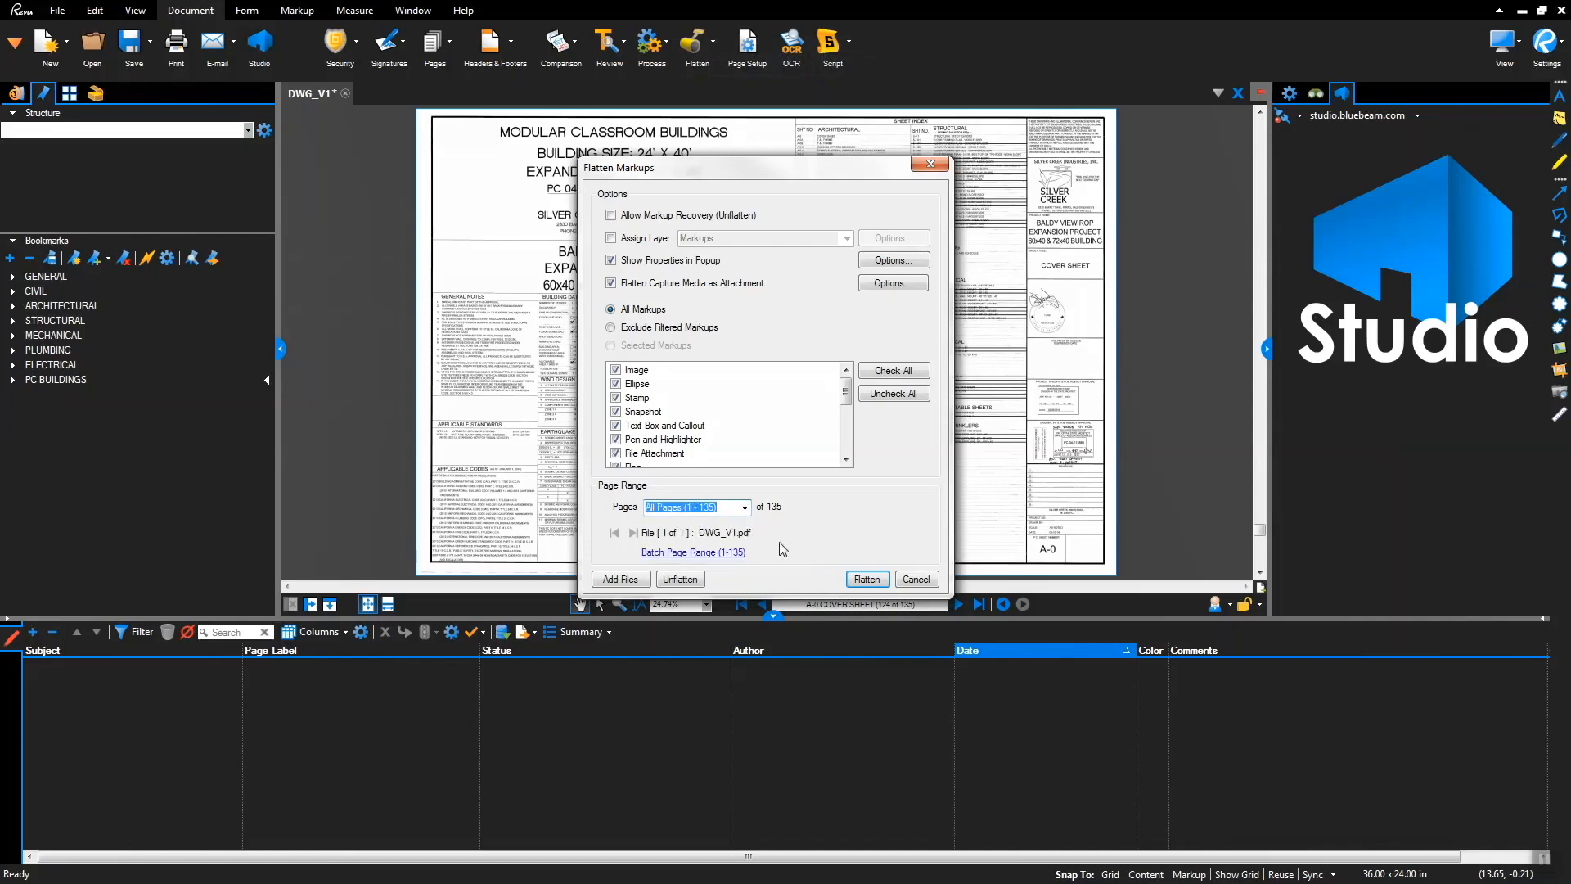
key("Escape")
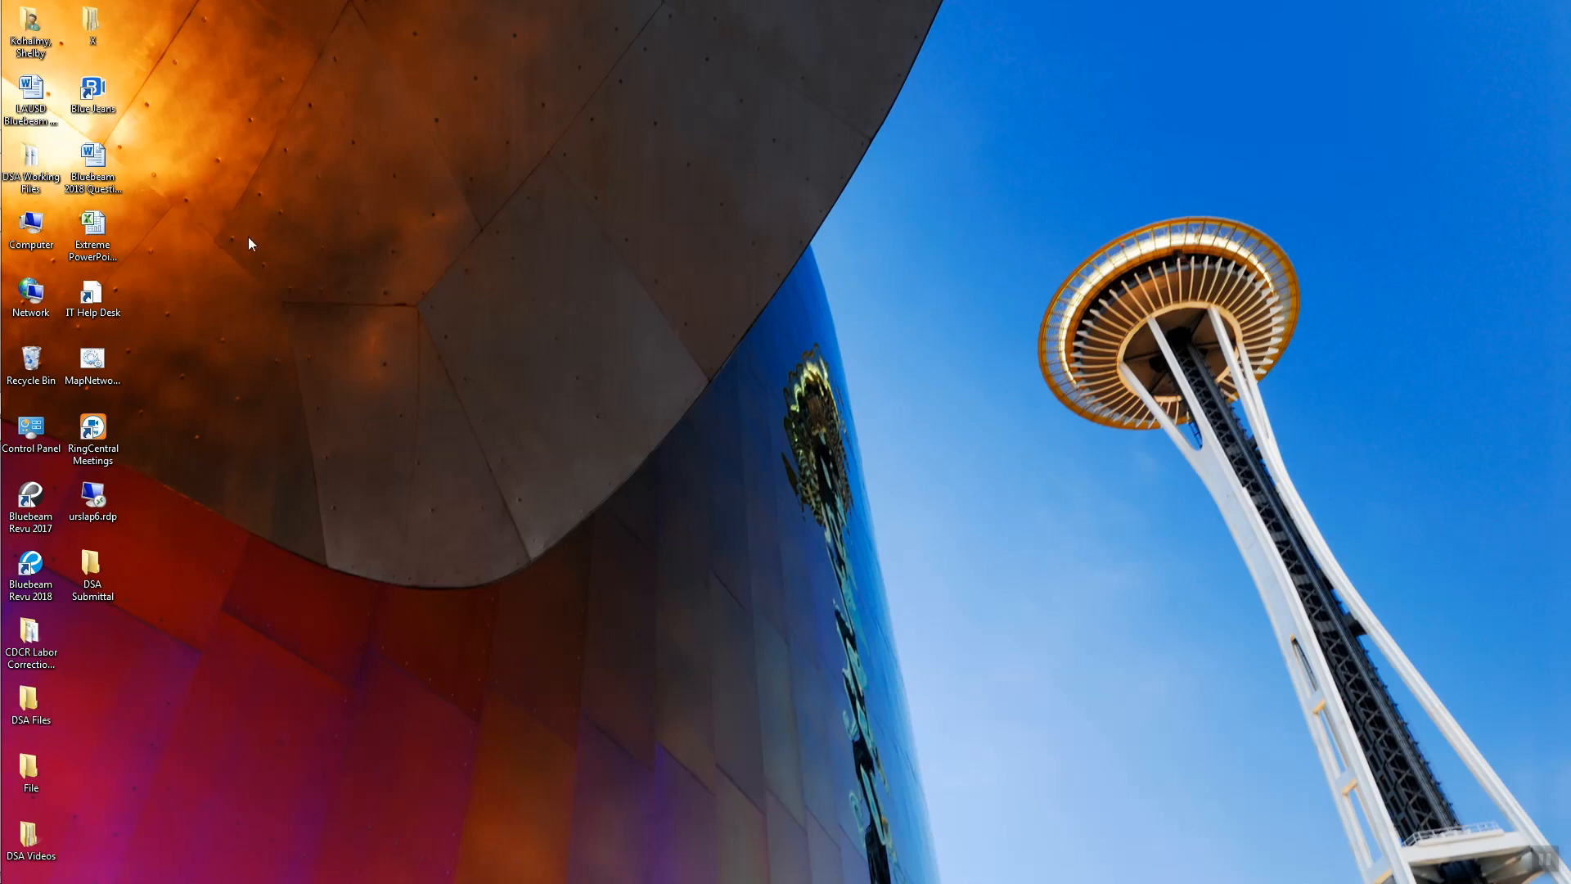
Open the DSA Consultant Review email and import its DSA Structural.bpx profile into Bluebeam
mouse_move(2, 266)
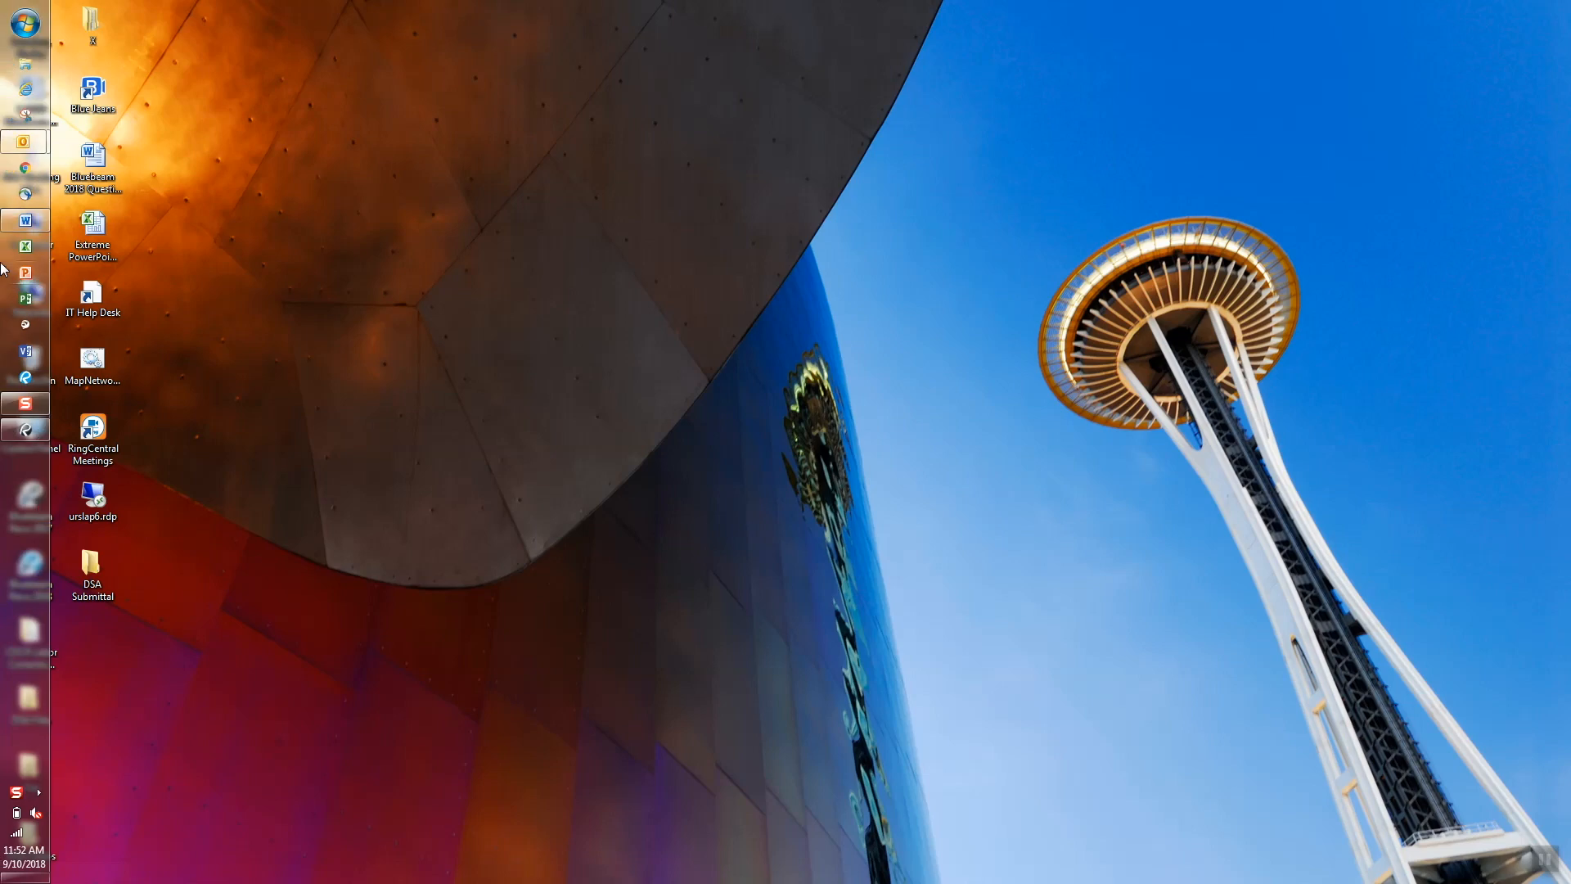
left_click(31, 150)
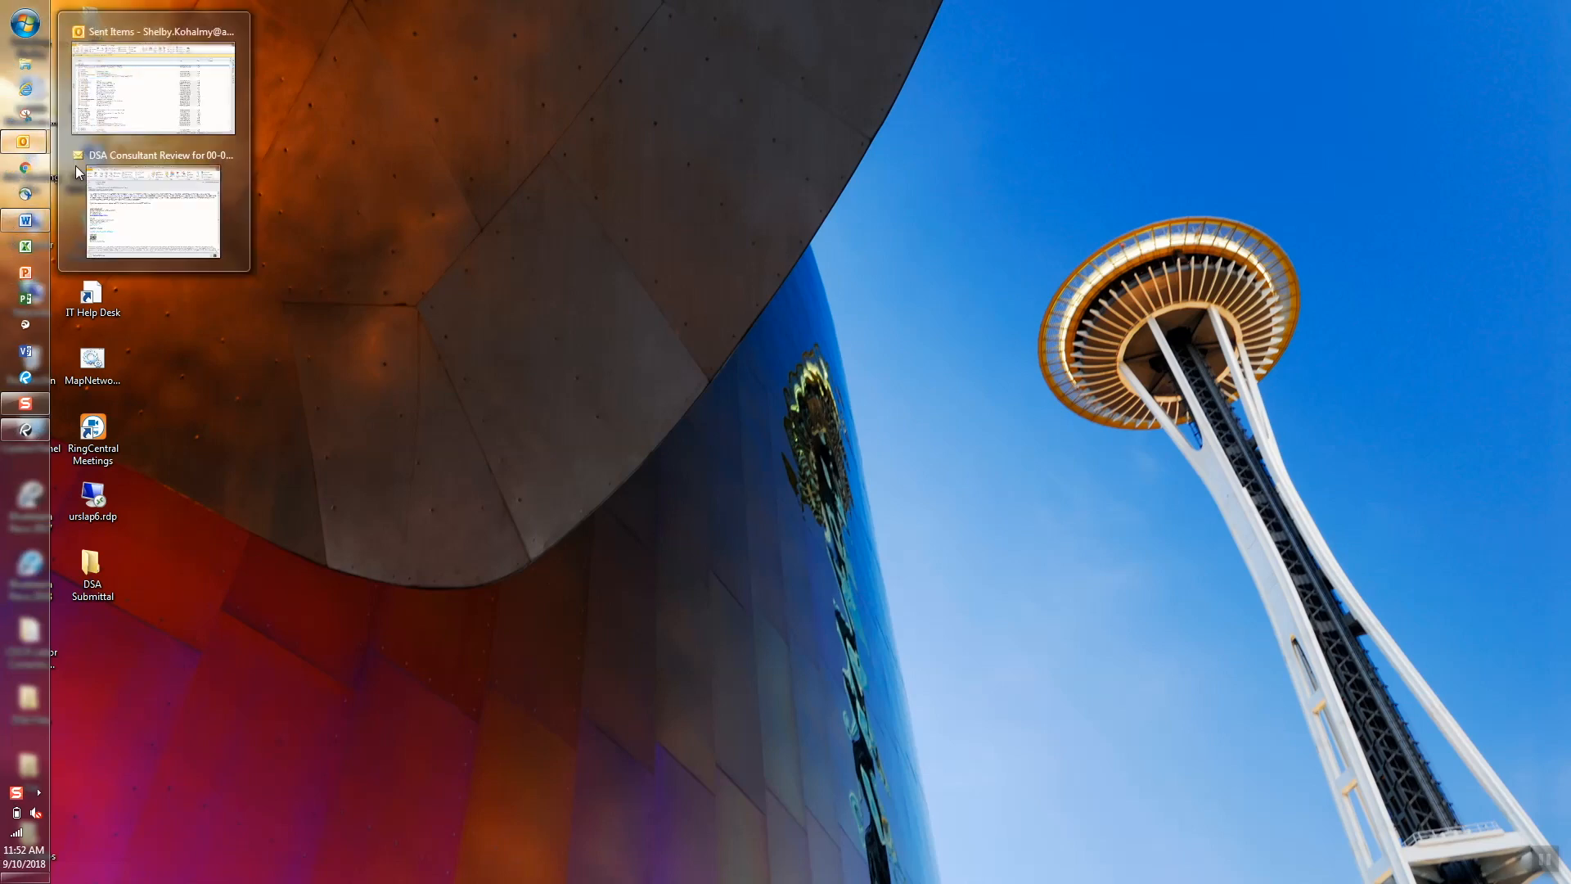
left_click(111, 204)
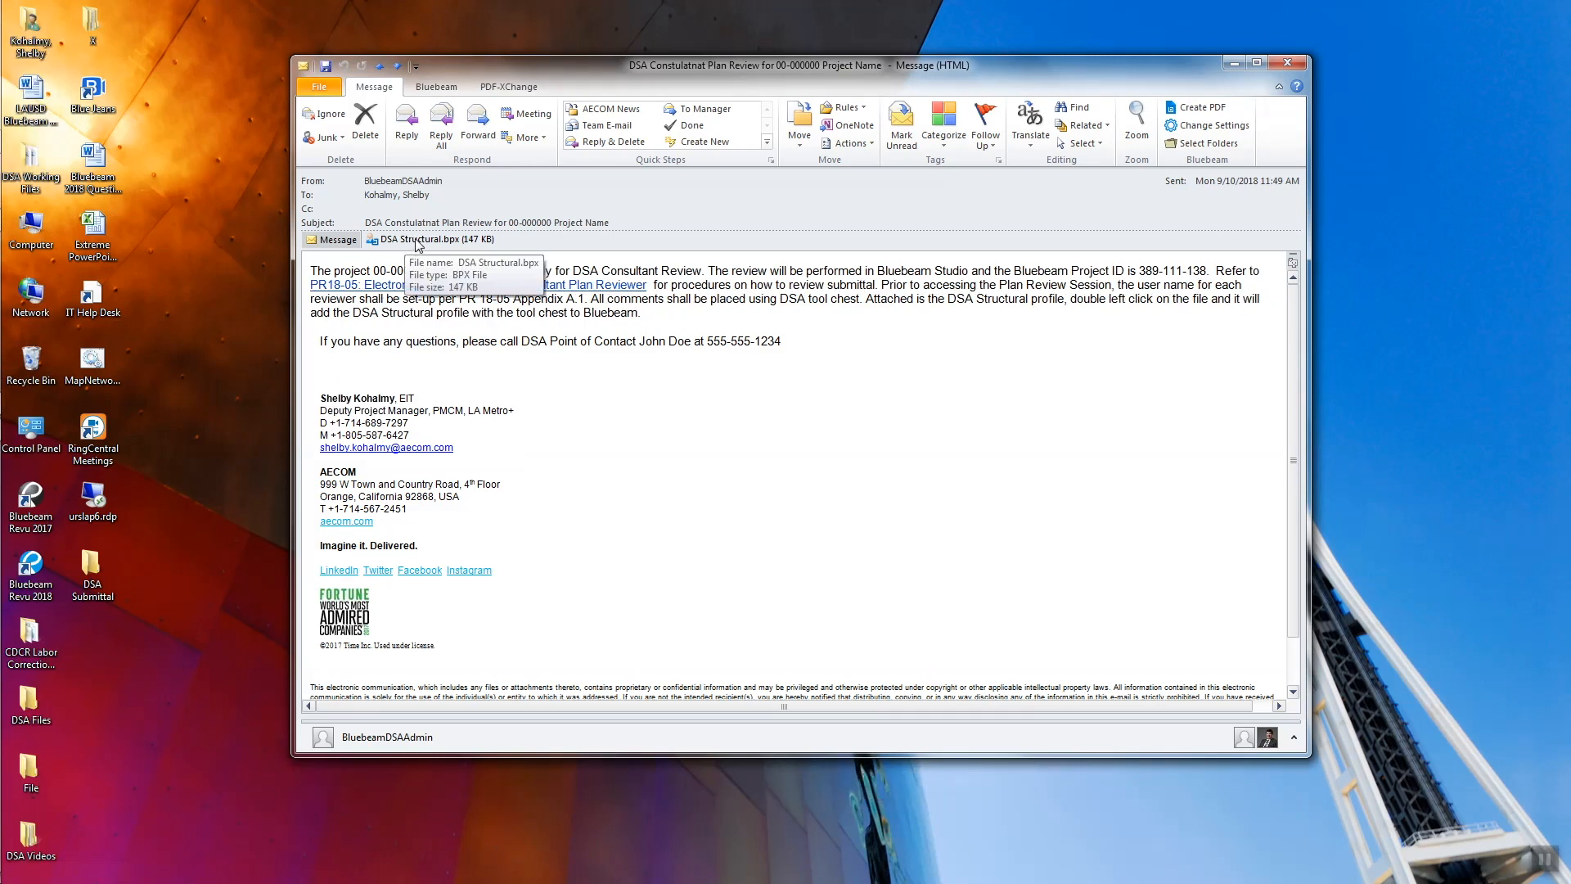
double_click(421, 241)
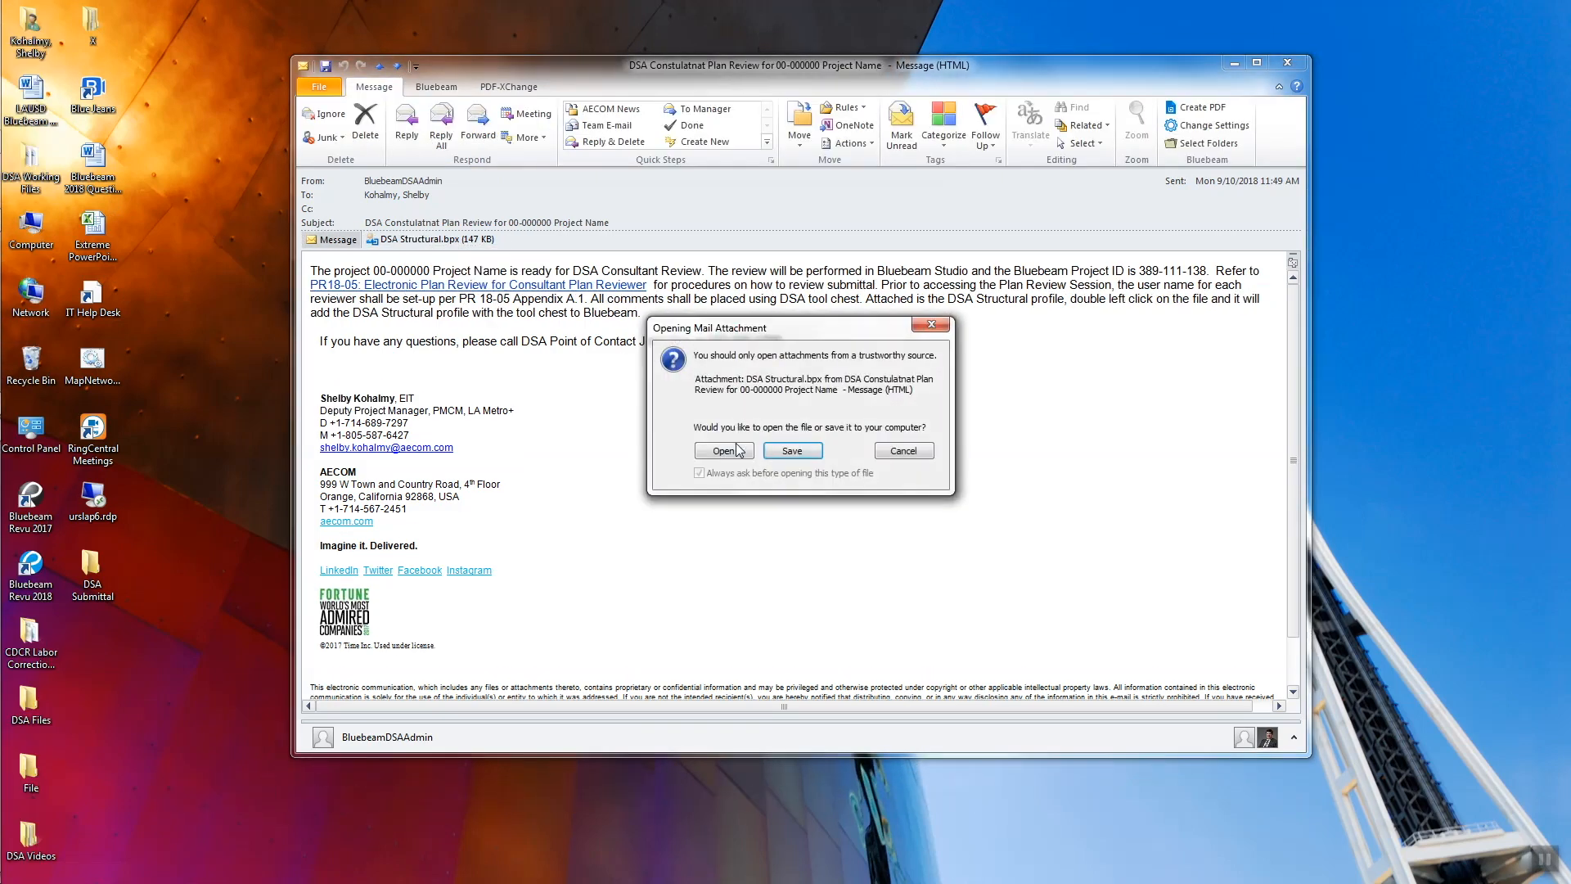
left_click(723, 450)
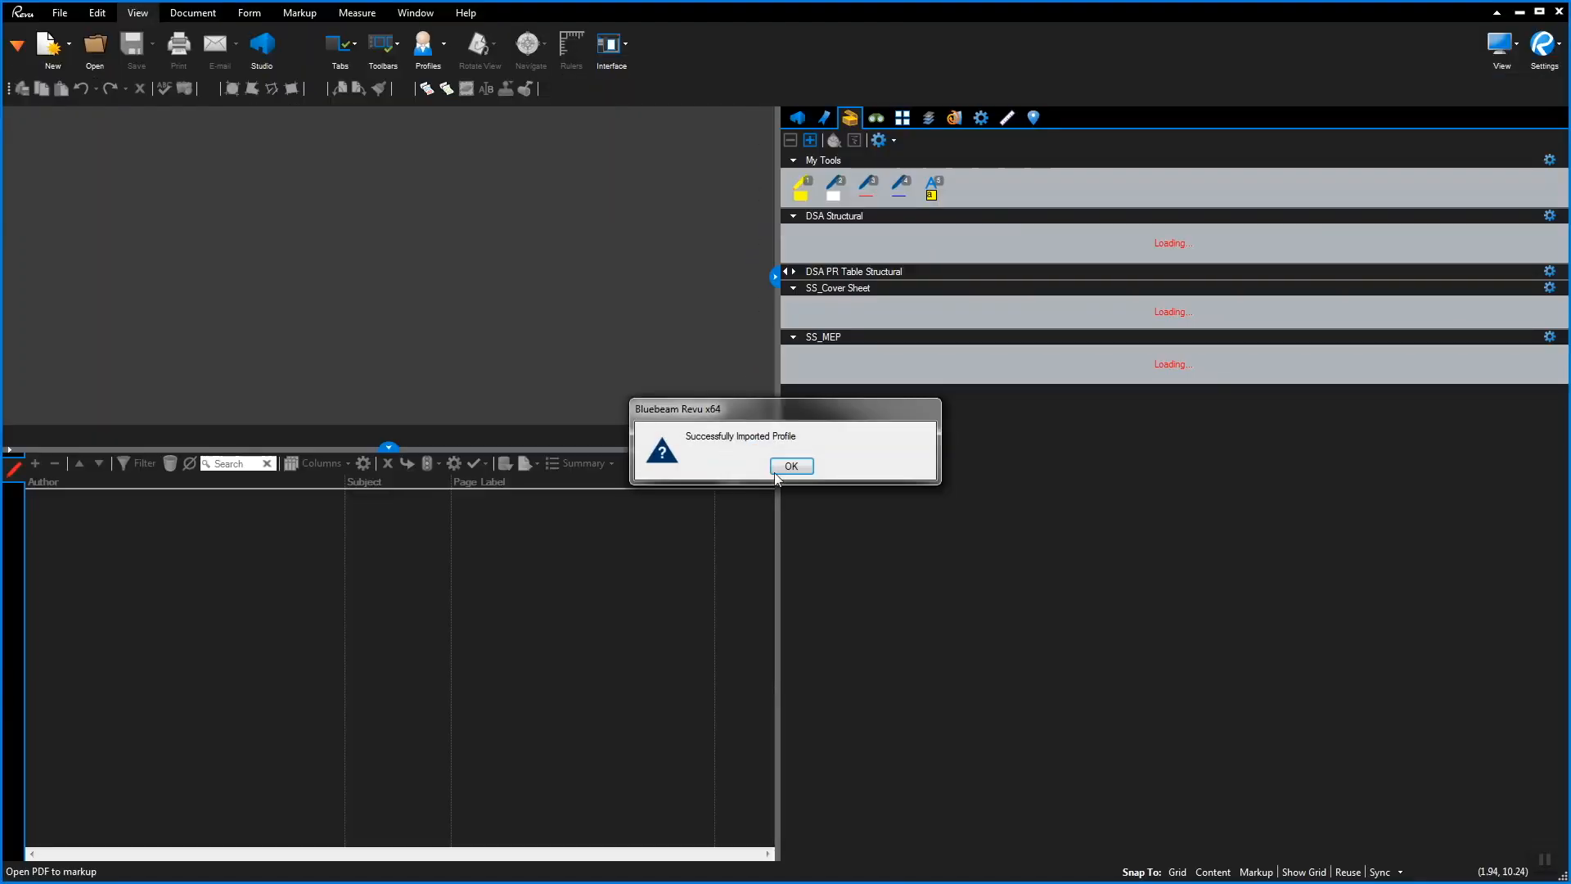
left_click(795, 467)
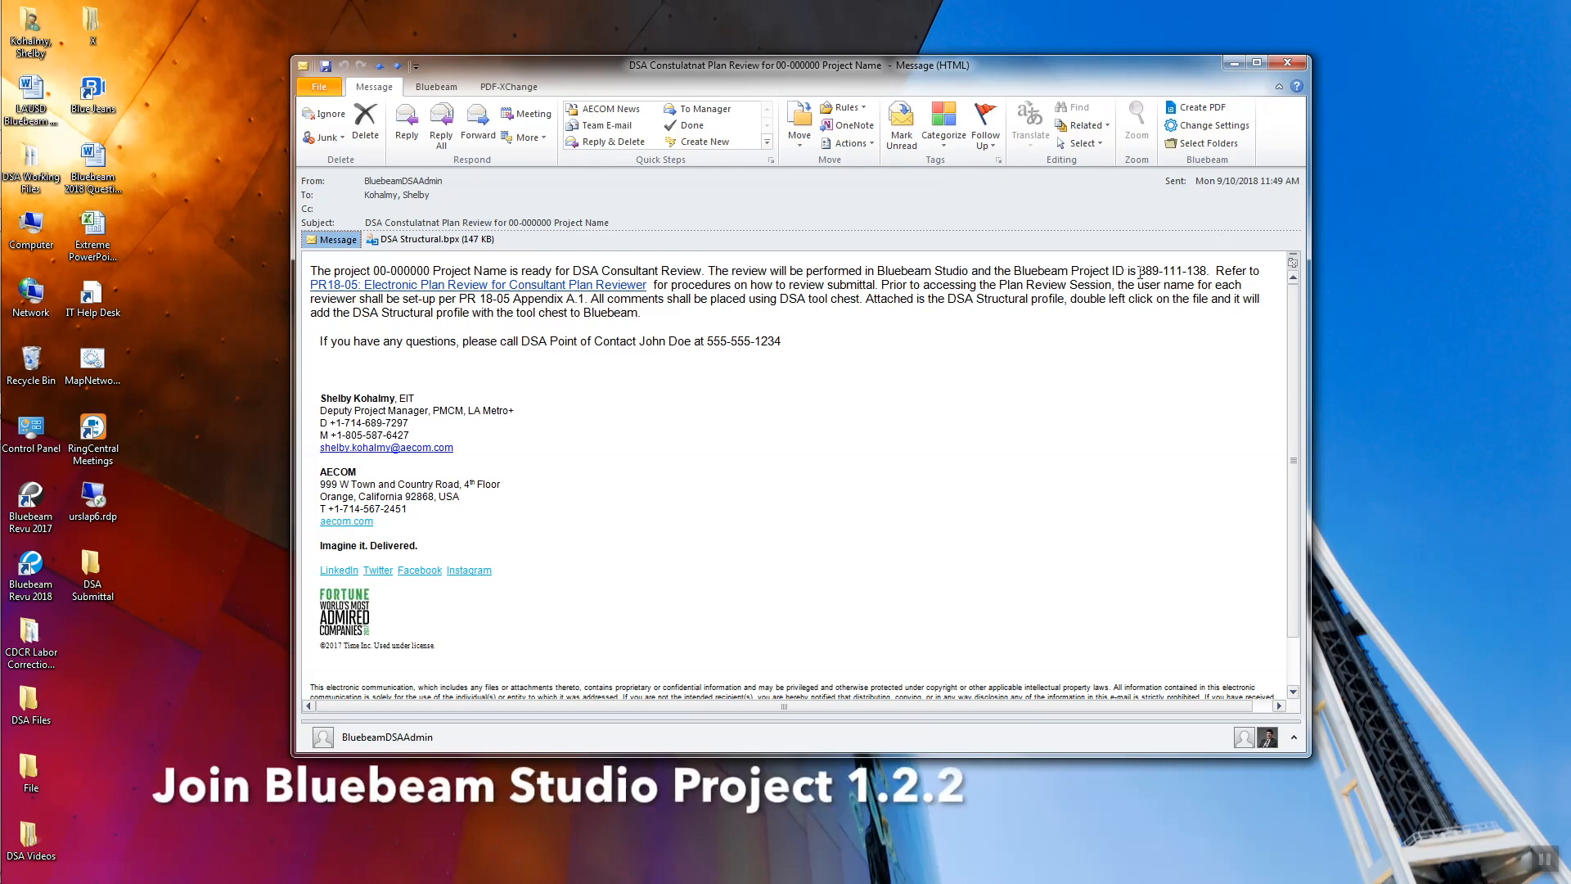
Select the Project ID in the review message body and copy it
left_click_drag(1140, 272, 1206, 272)
right_click(1200, 275)
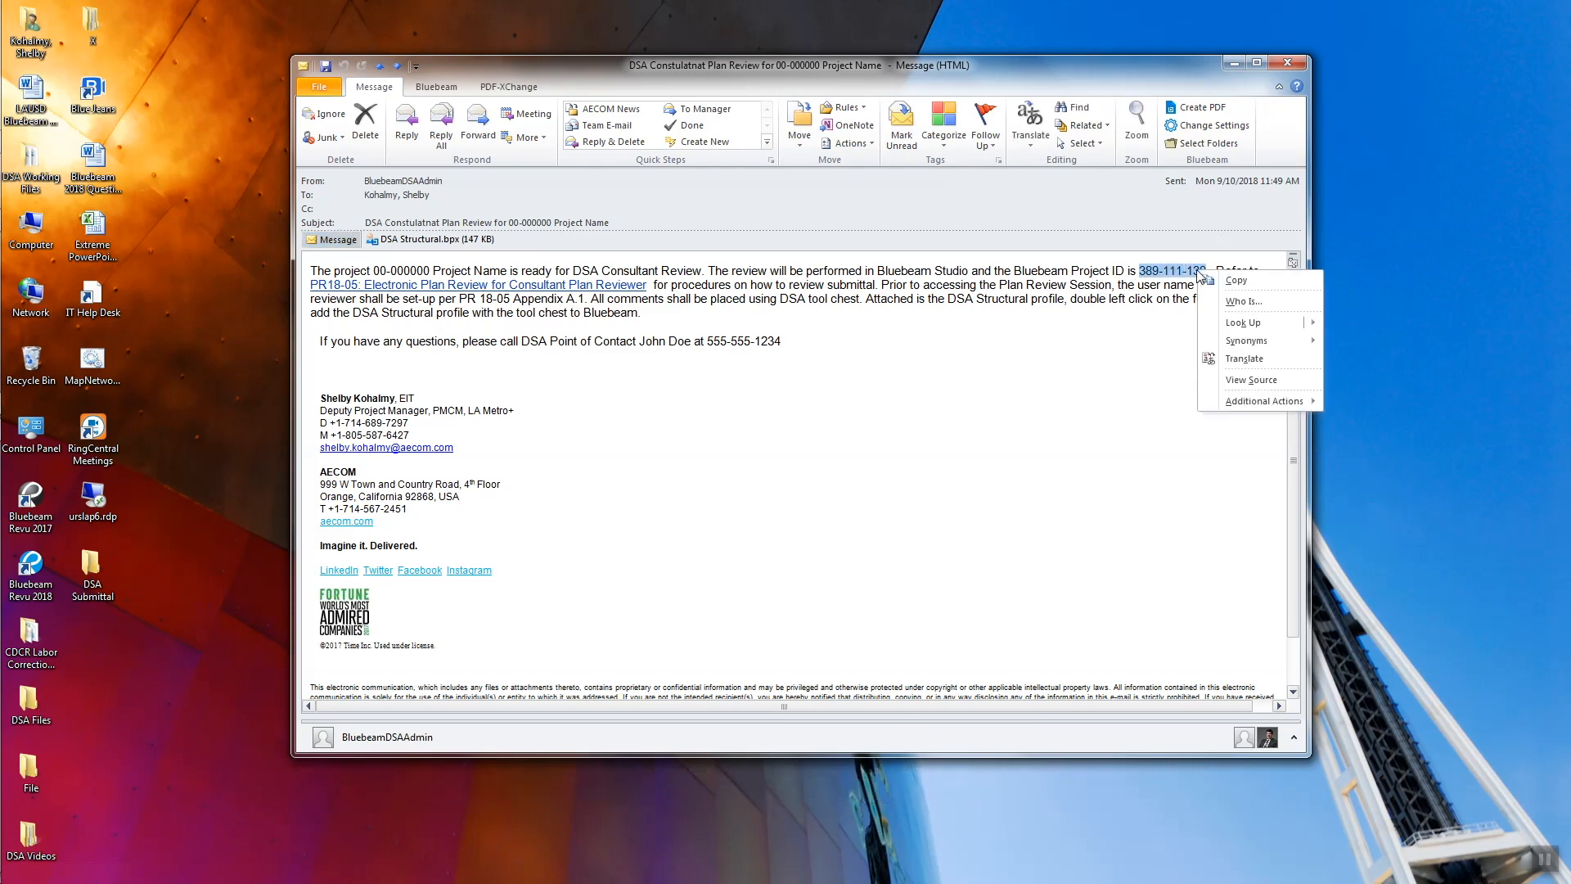
left_click(1236, 280)
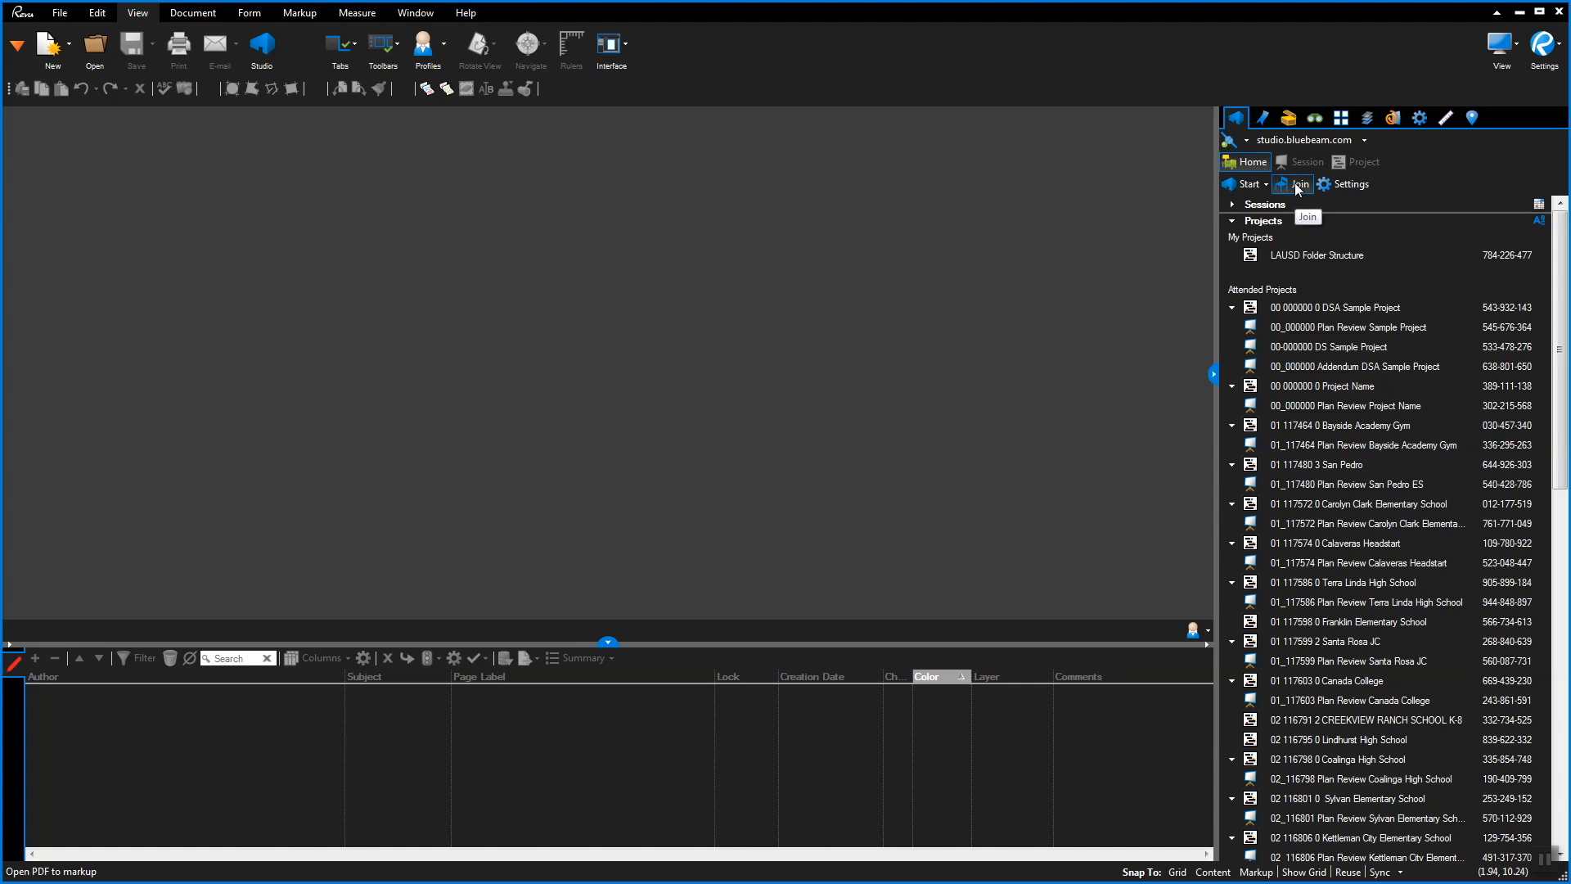
Join the Studio project by pasting the copied project ID into the Studio ID field
left_click(1299, 185)
right_click(787, 442)
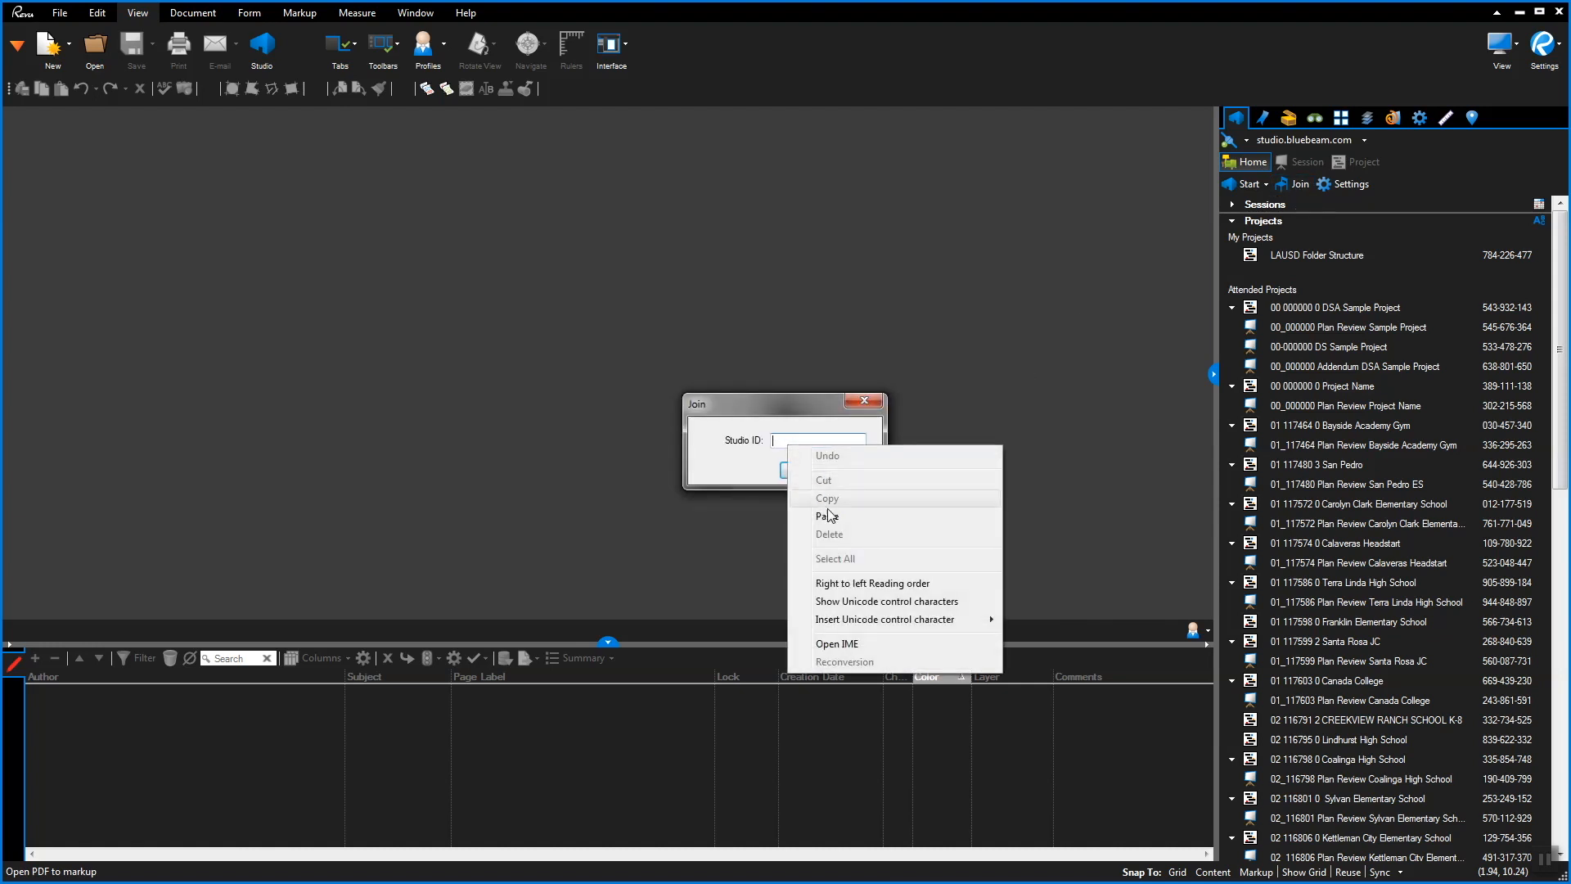
left_click(827, 515)
left_click(800, 472)
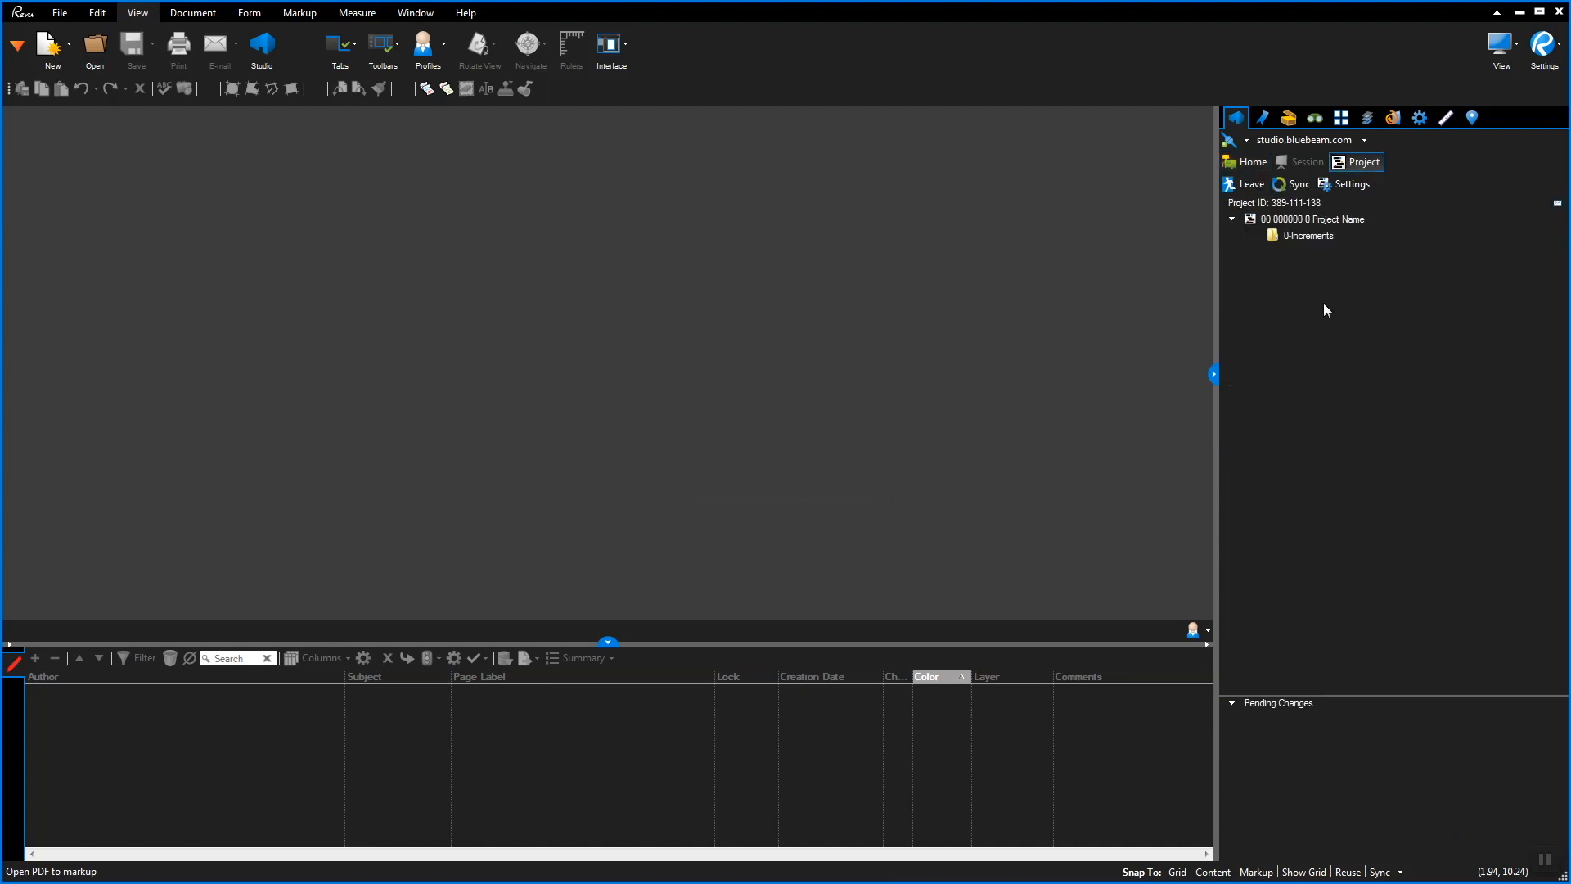
Expand 0-Increments and browse A. Submissions, B. DSA Review and C. Approval
left_click(1315, 241)
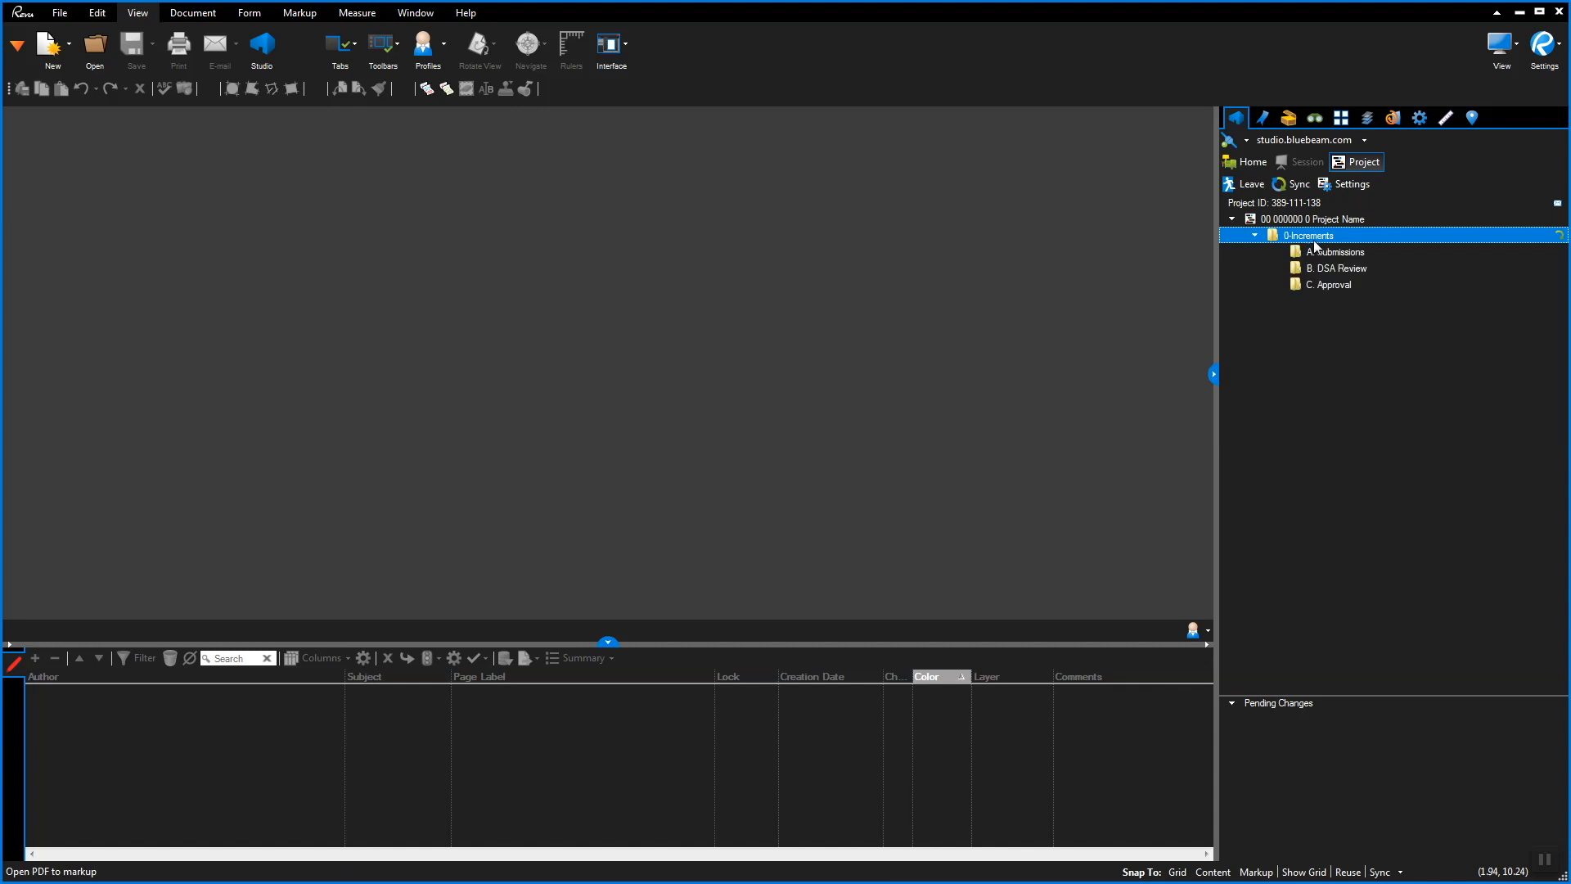
left_click(1348, 253)
left_click(1368, 269)
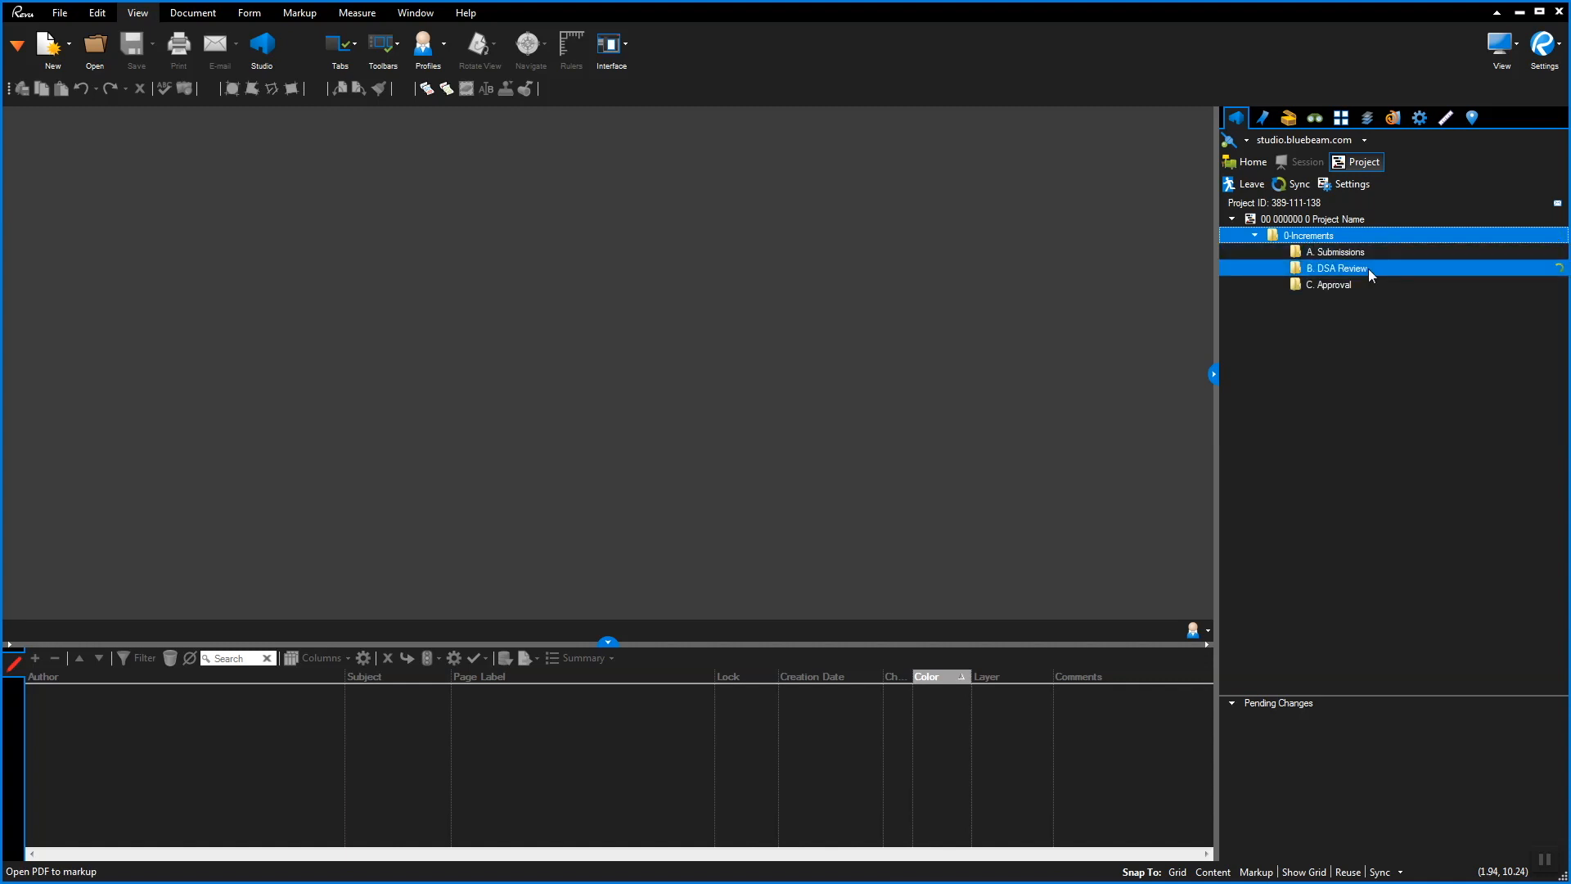
left_click(1370, 287)
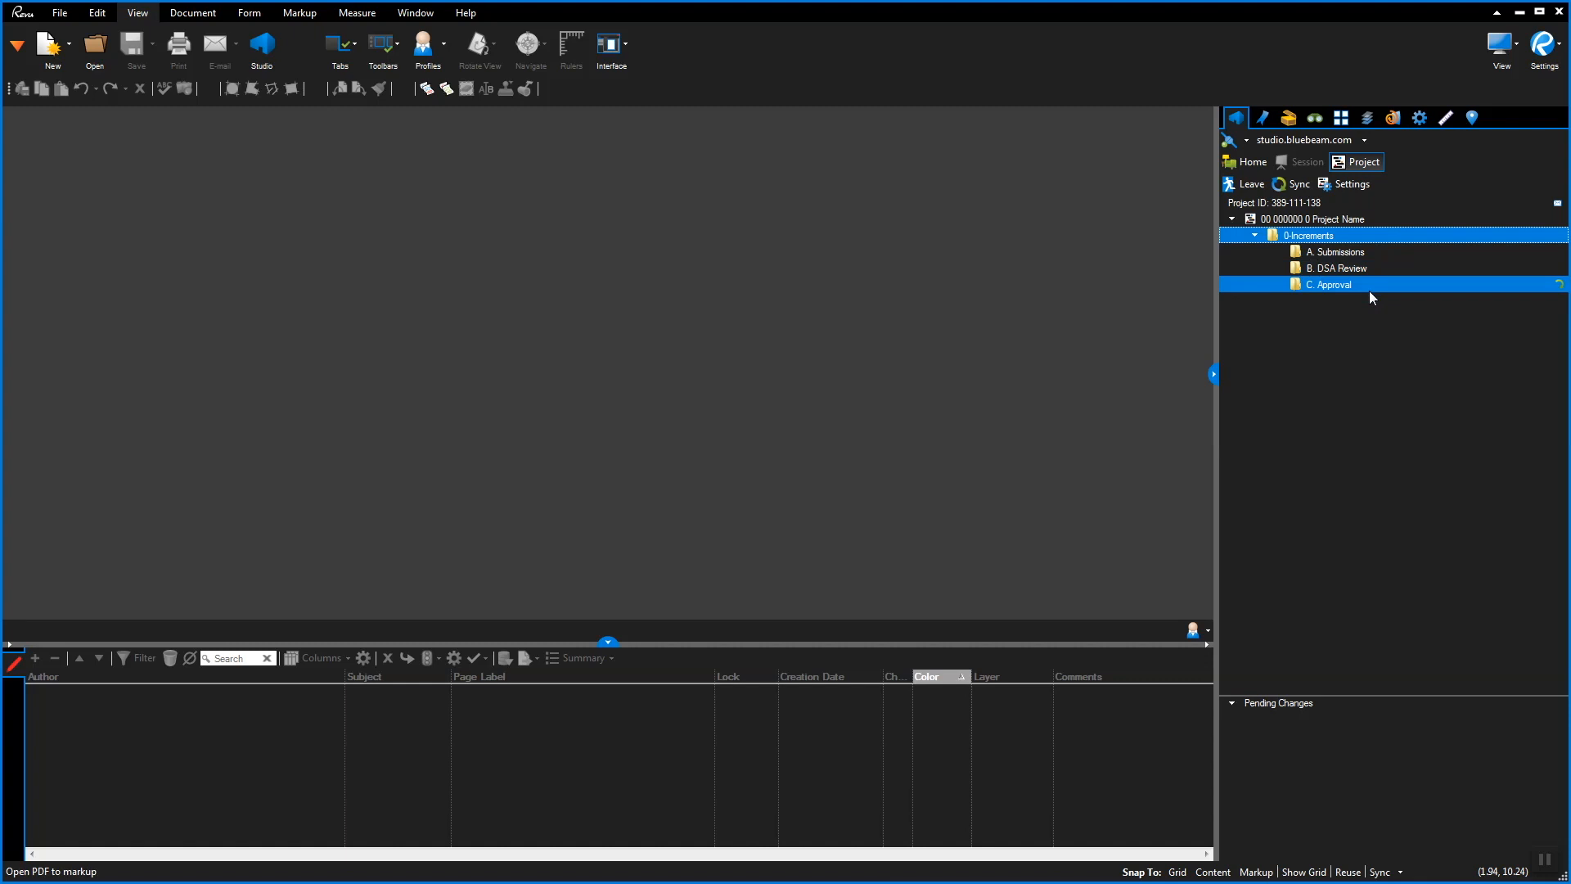
left_click(1367, 285)
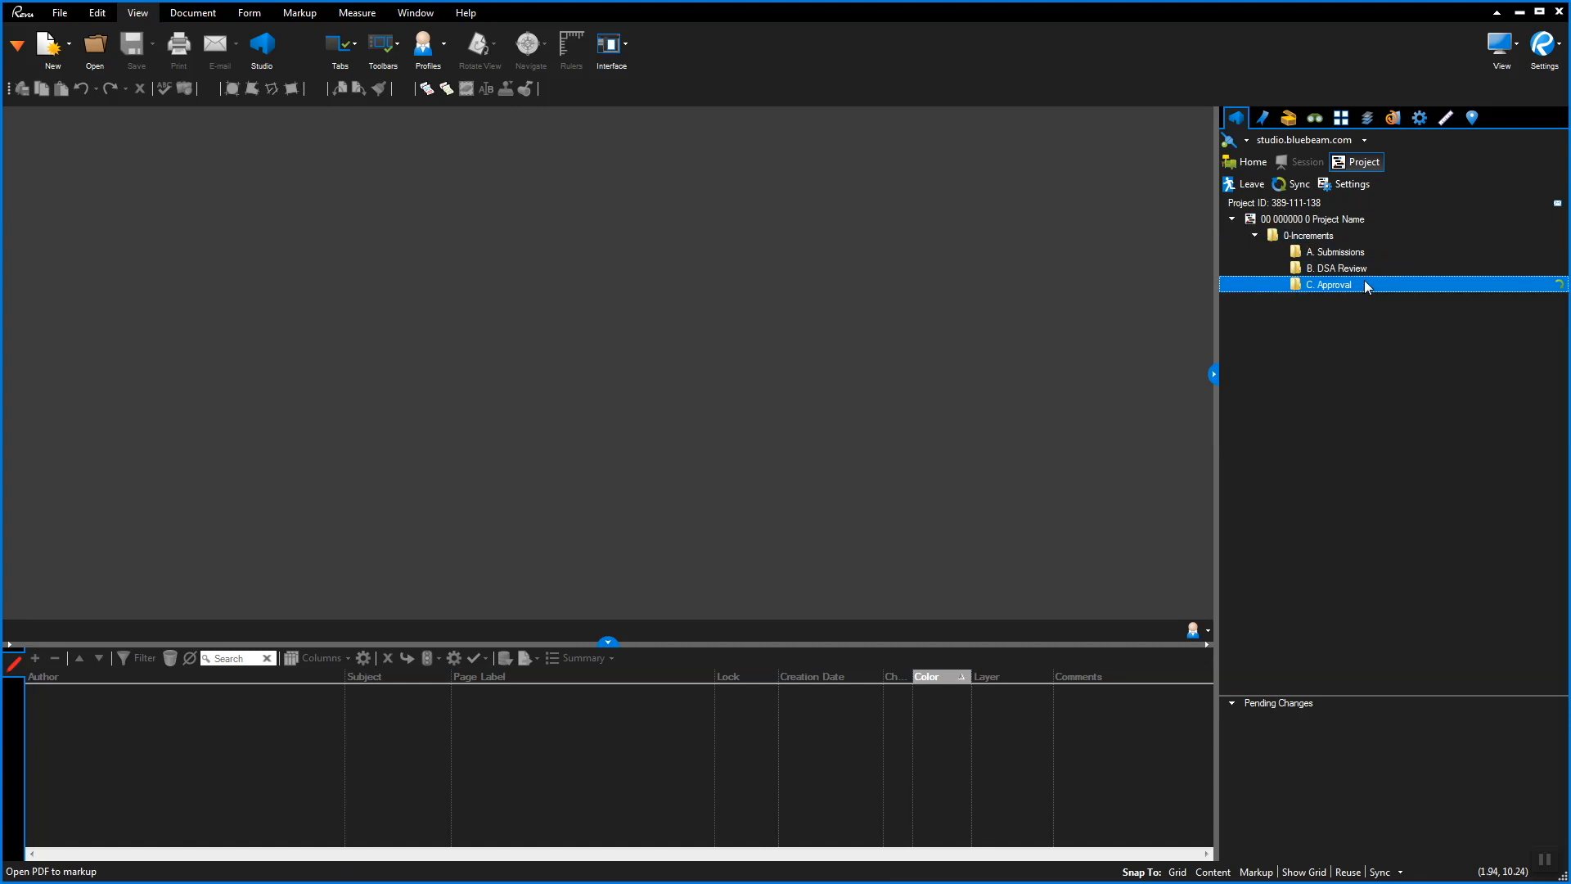
left_click(1306, 219)
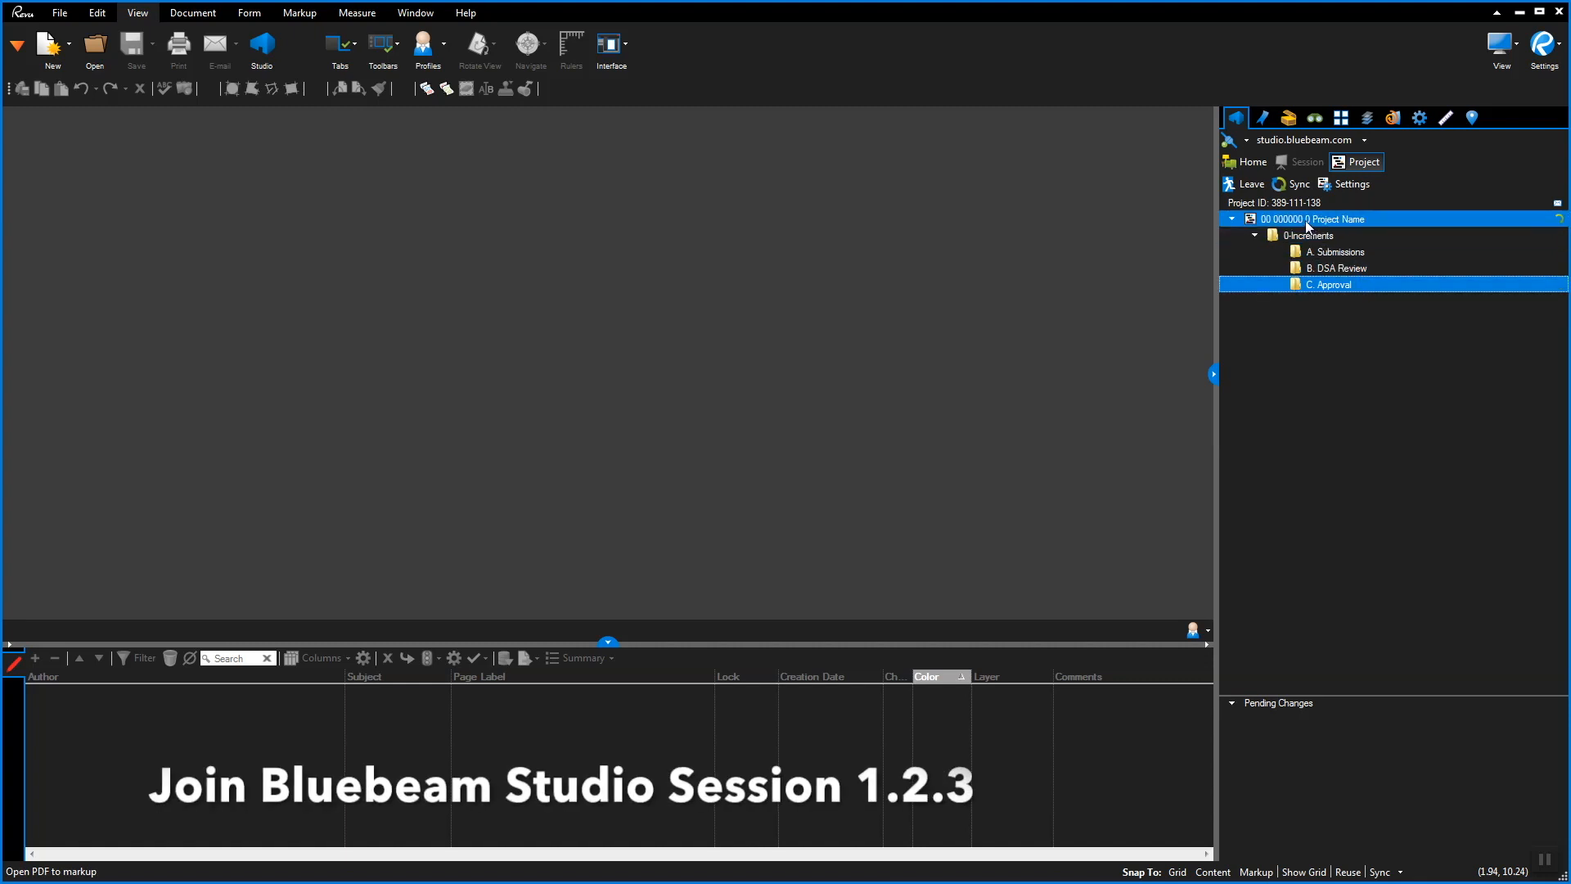
Join the 00_000000 Plan Review Project Name session from the project's session list
right_click(1306, 220)
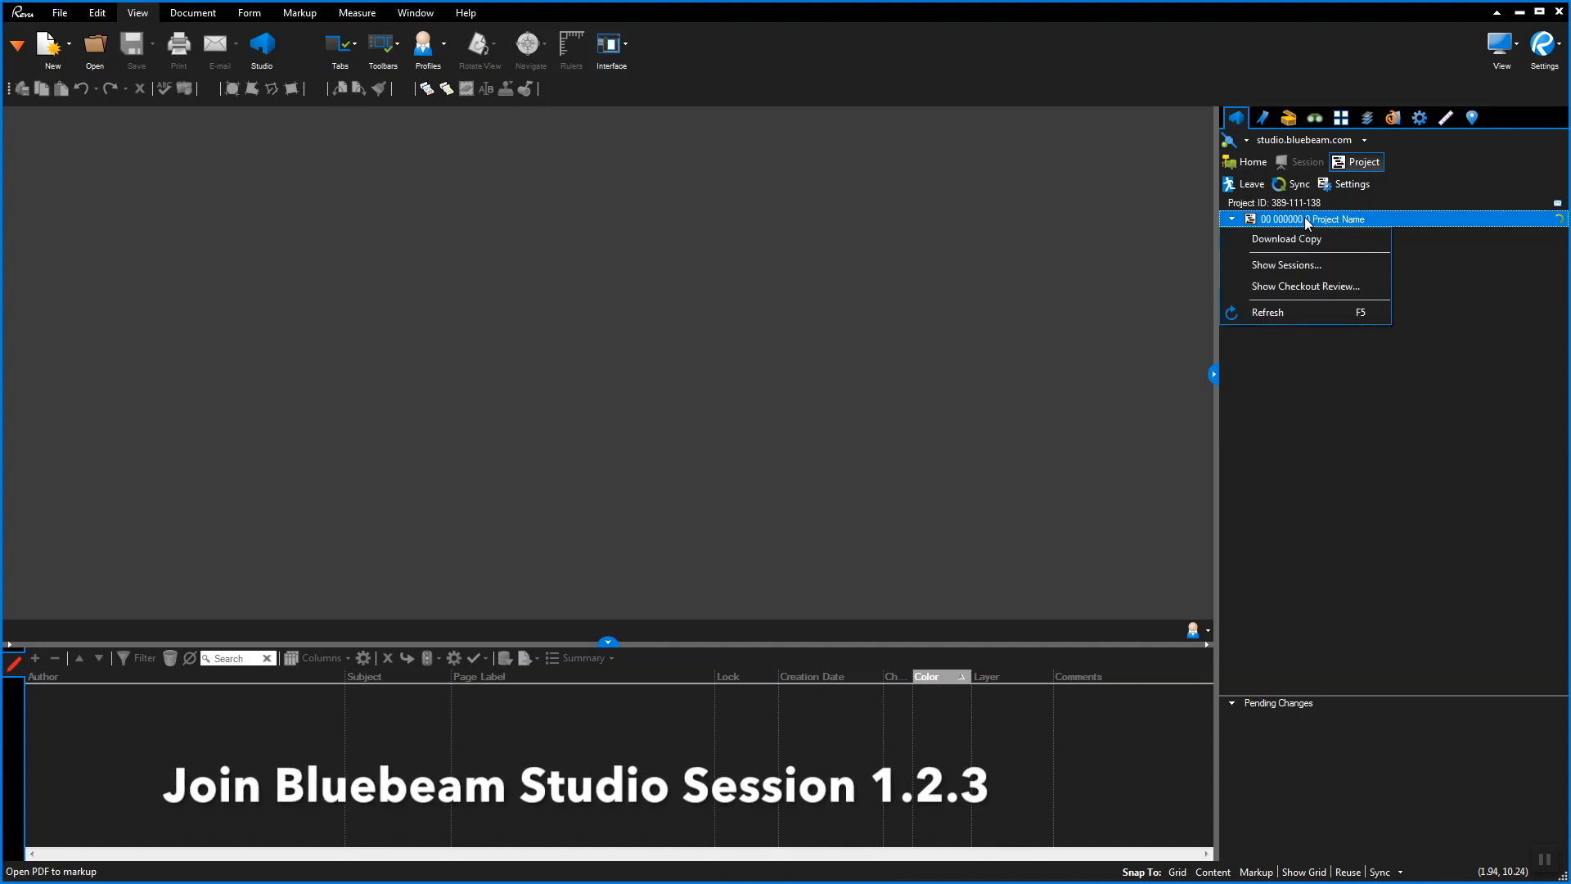
left_click(1313, 270)
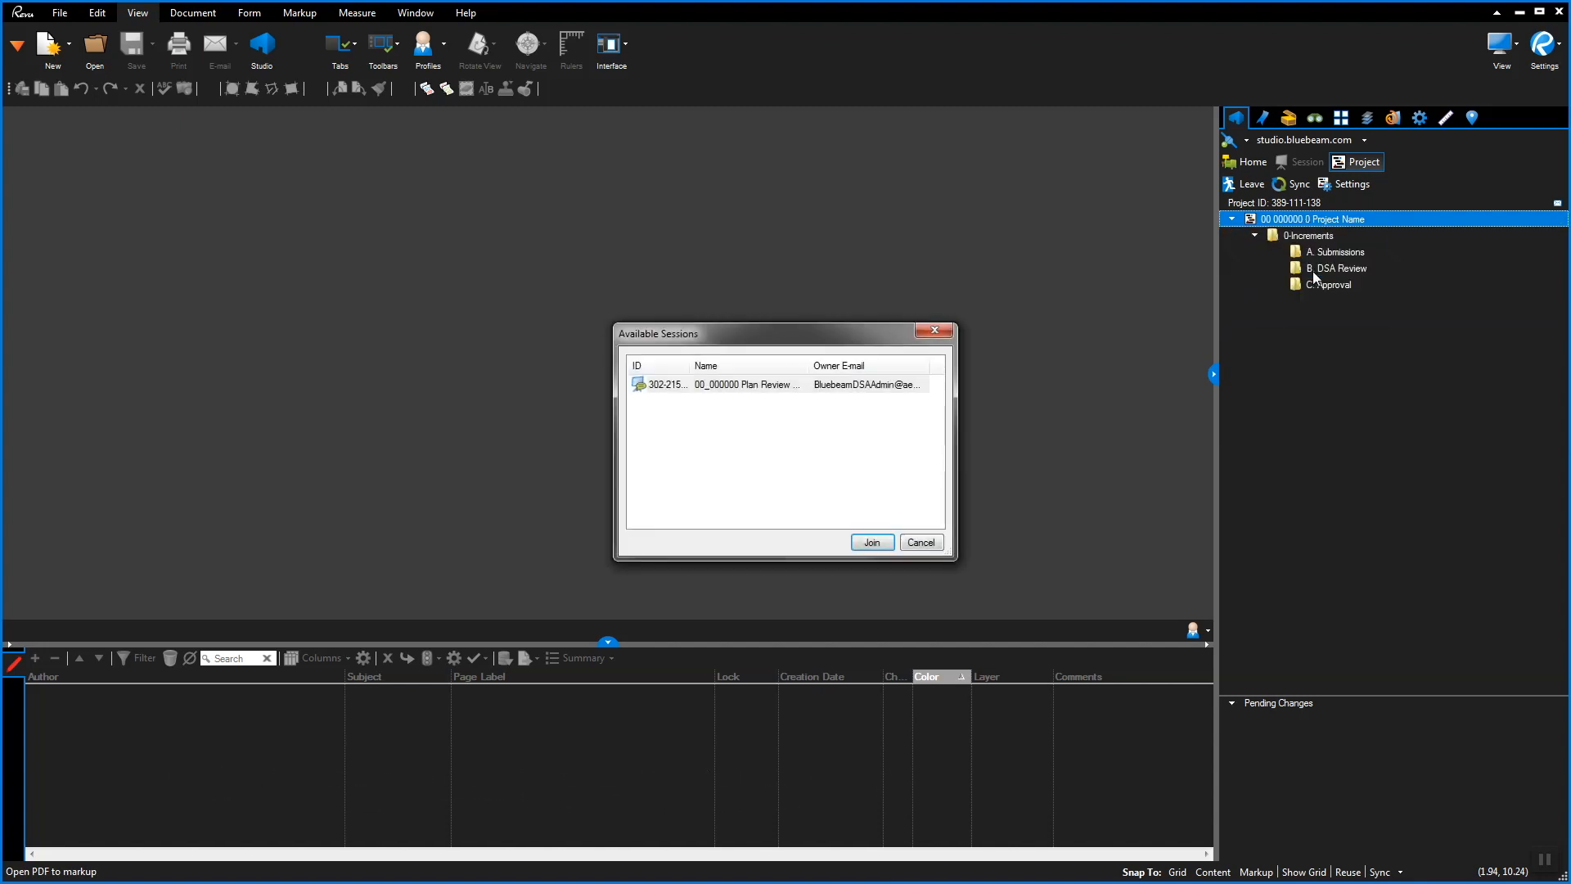
left_click(766, 386)
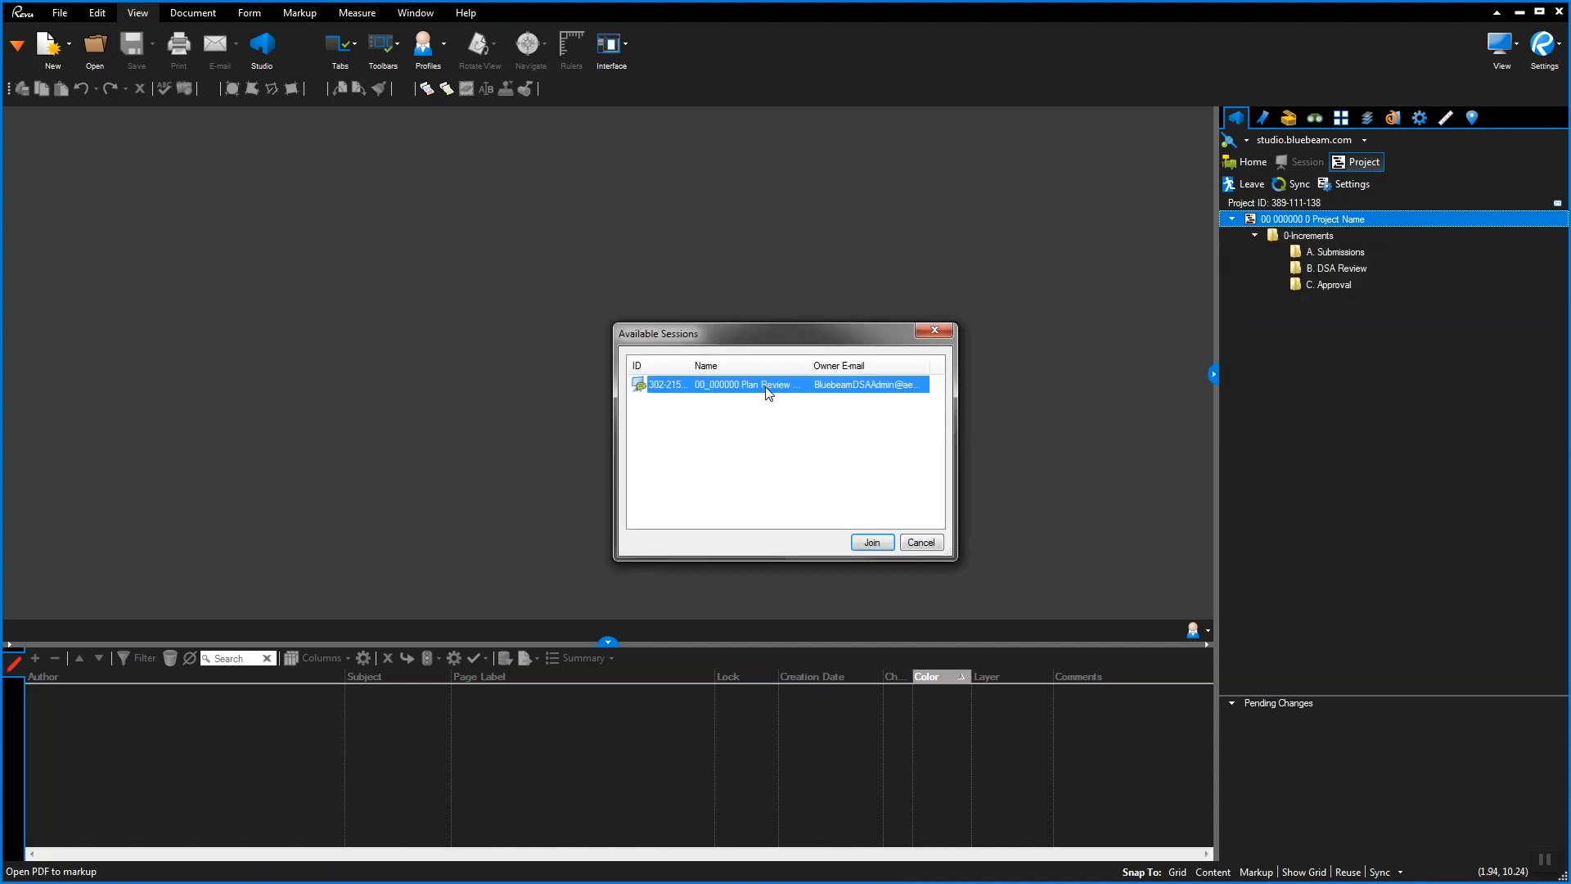
left_click(872, 542)
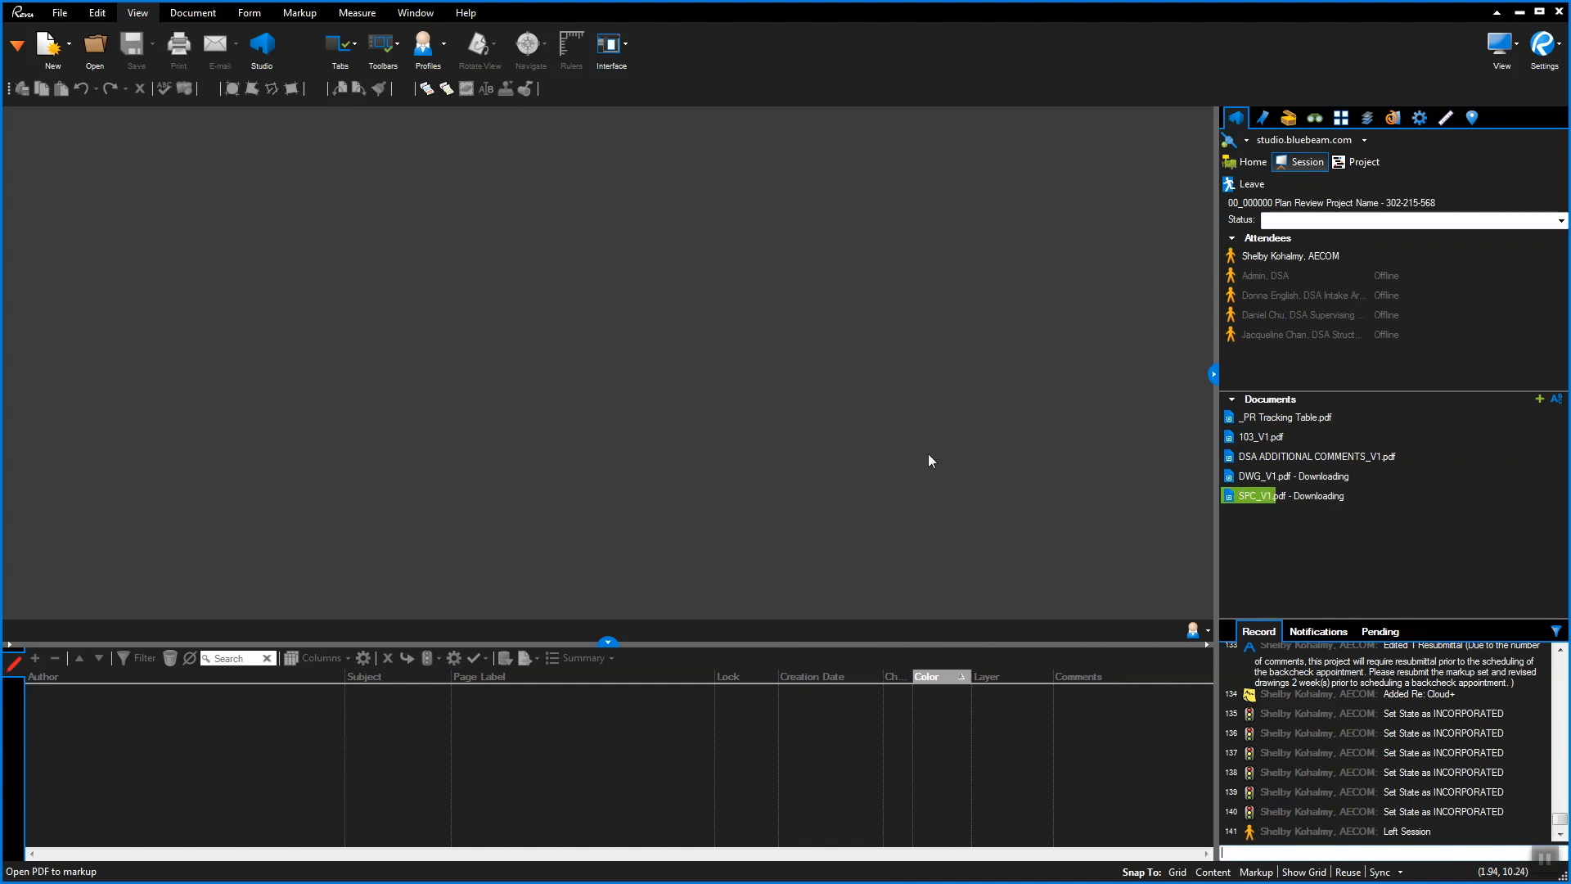
Open DWG_V1.pdf from the session's file list
mouse_move(1284, 441)
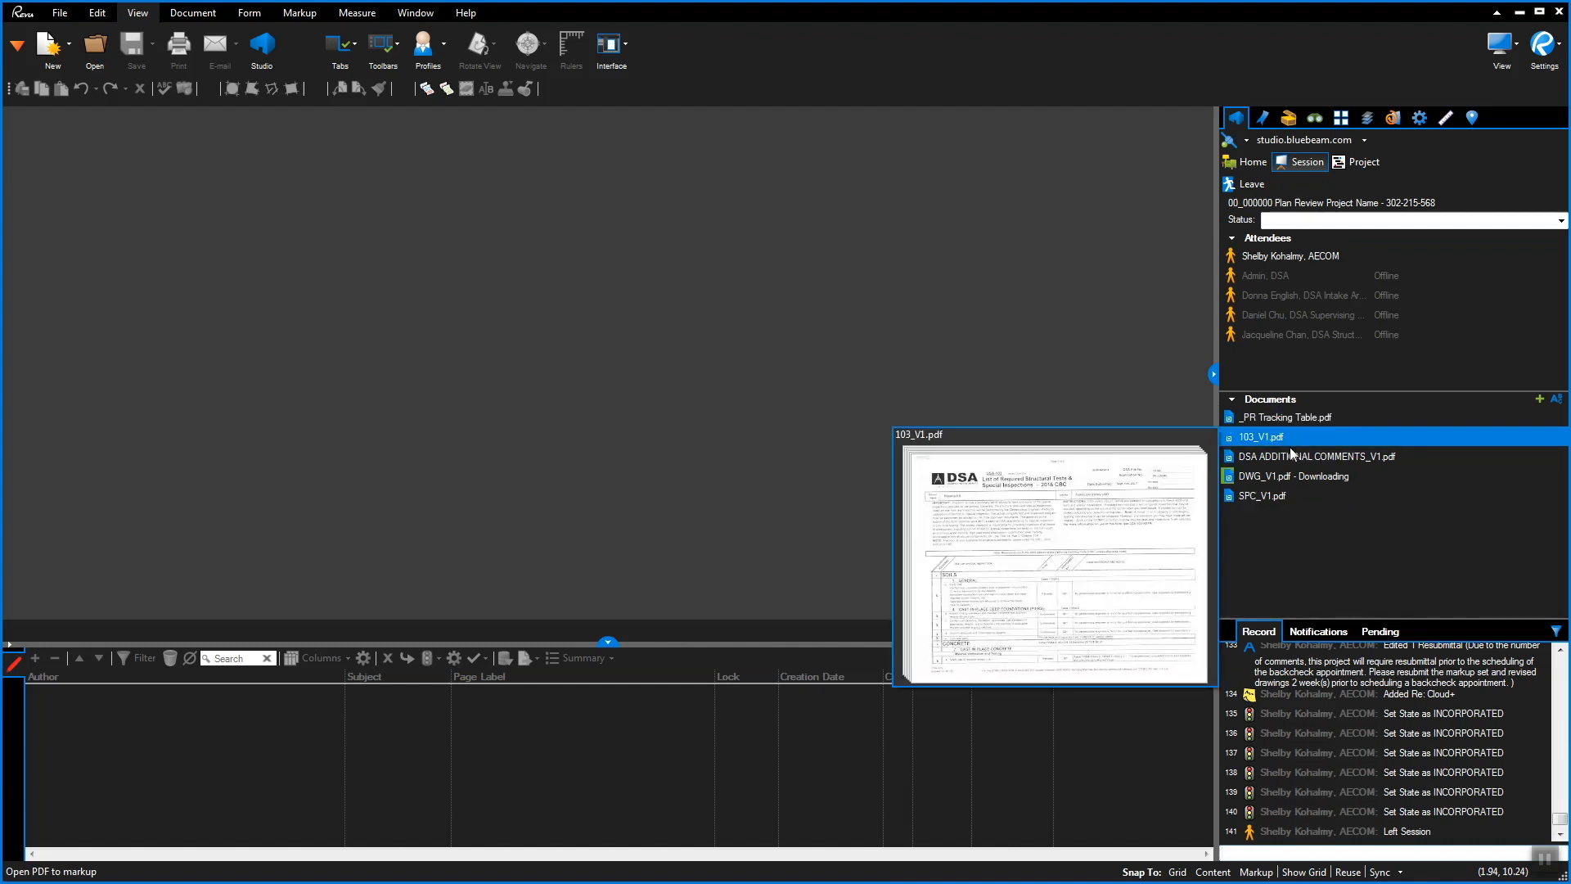
mouse_move(1305, 468)
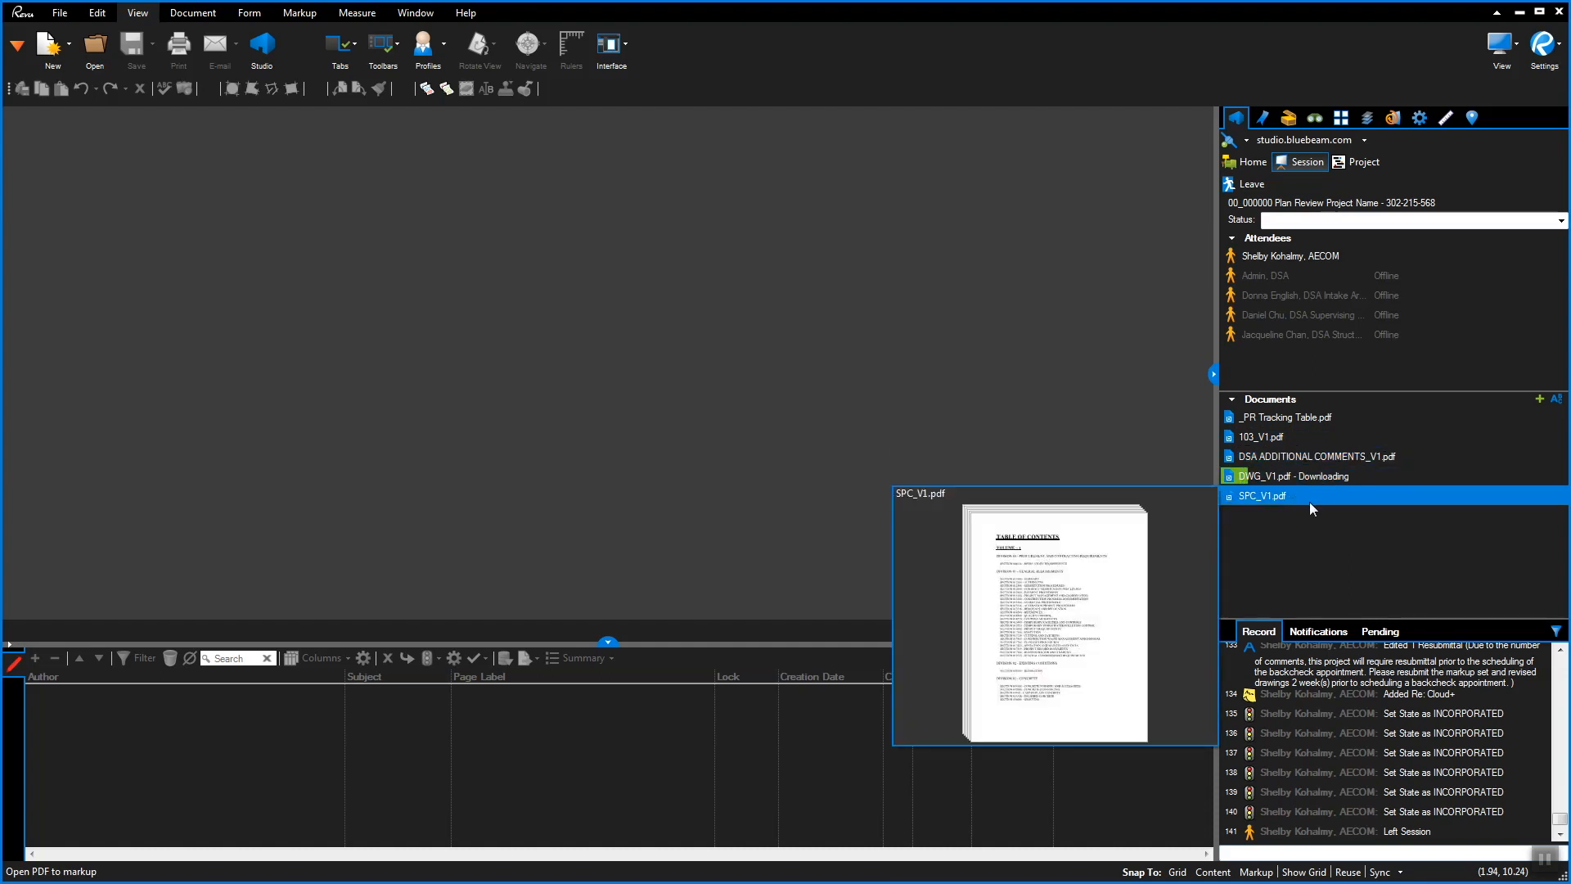
right_click(1276, 475)
left_click(1273, 498)
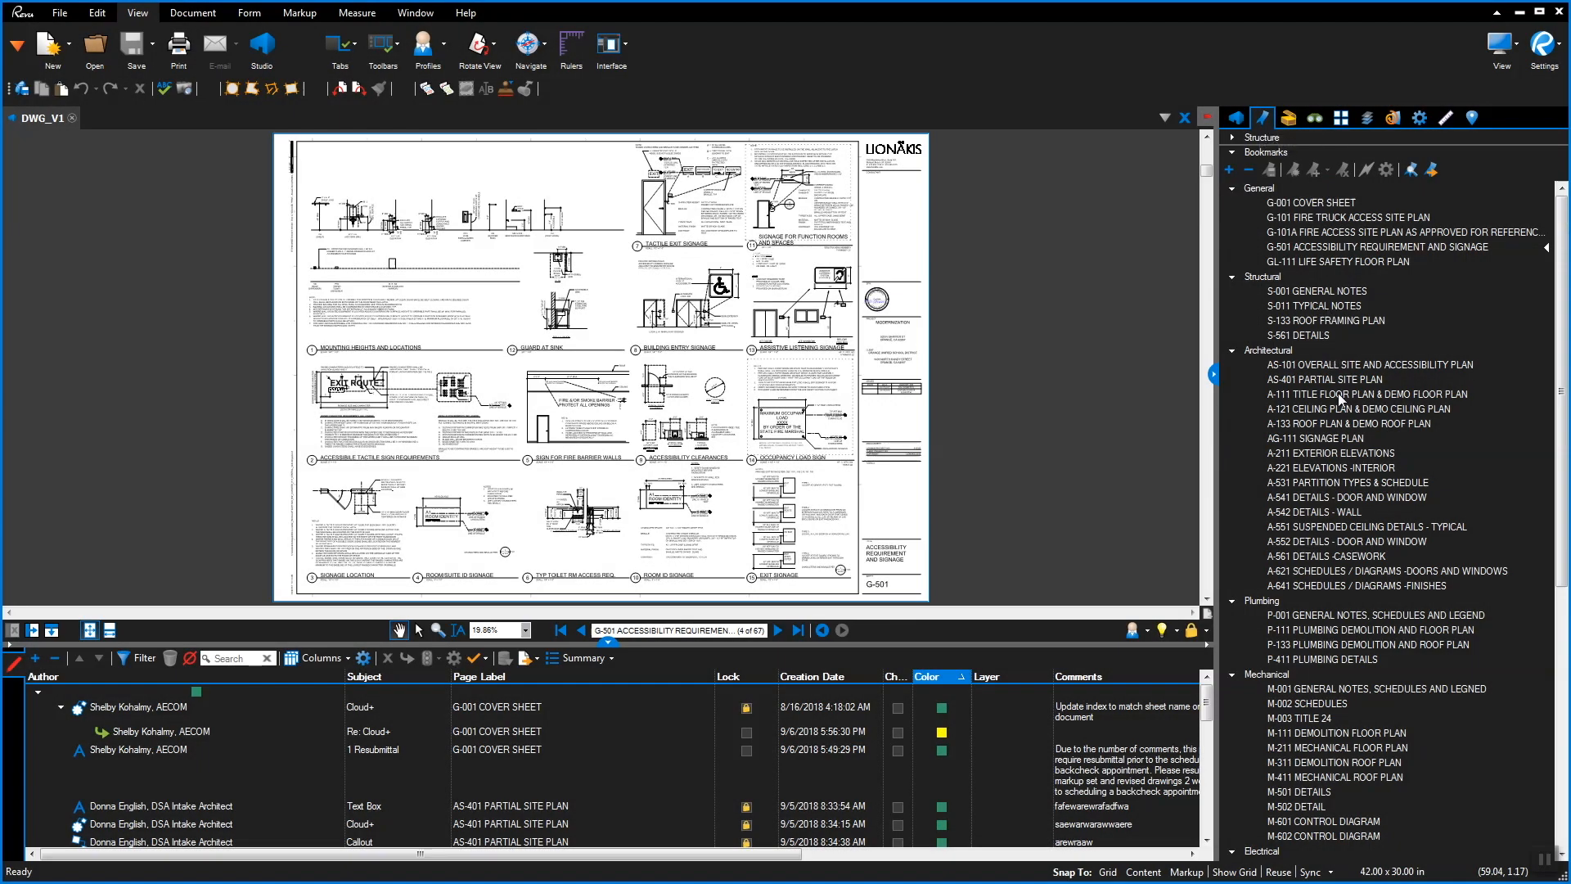
Jump to the A-111 floor plan bookmark, zoom in, then advance to sheet A-121
left_click(1352, 526)
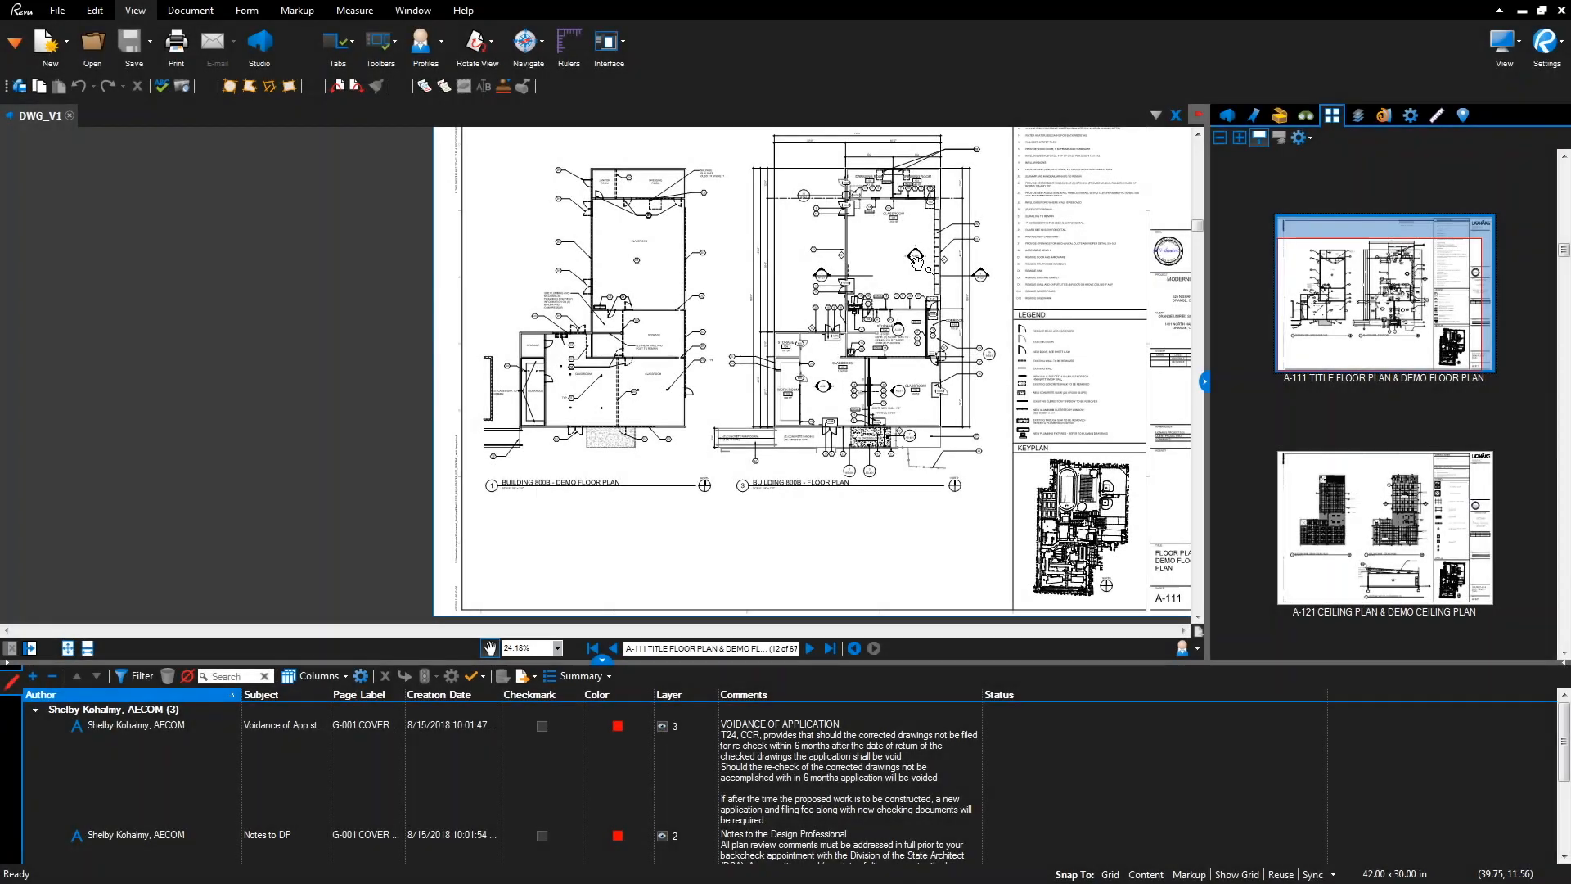
scroll(991, 300, "up", 3)
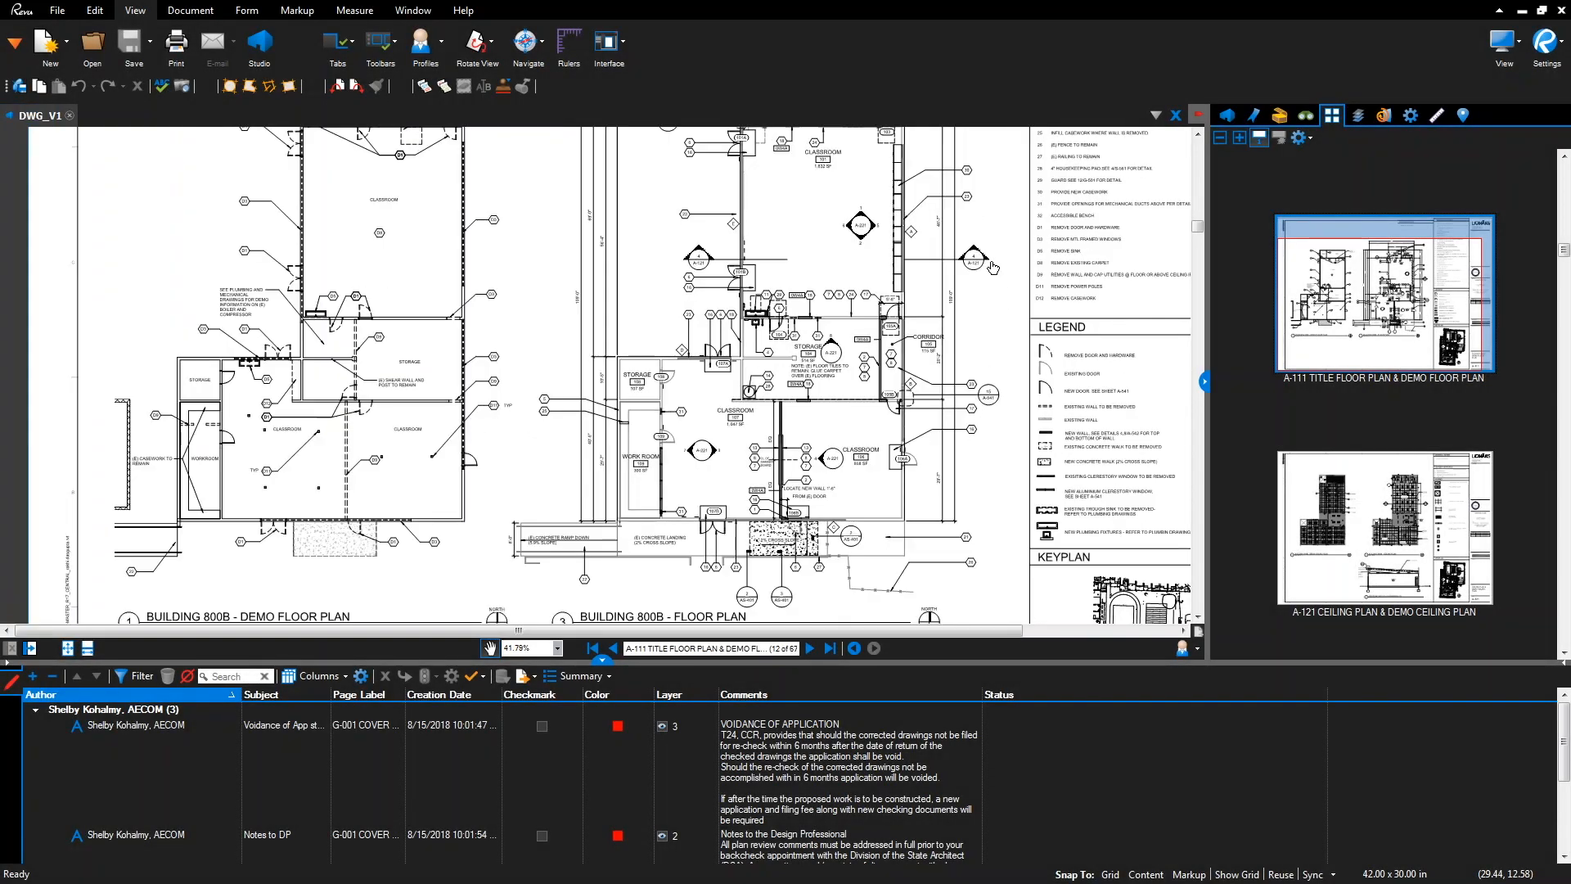
key("Right")
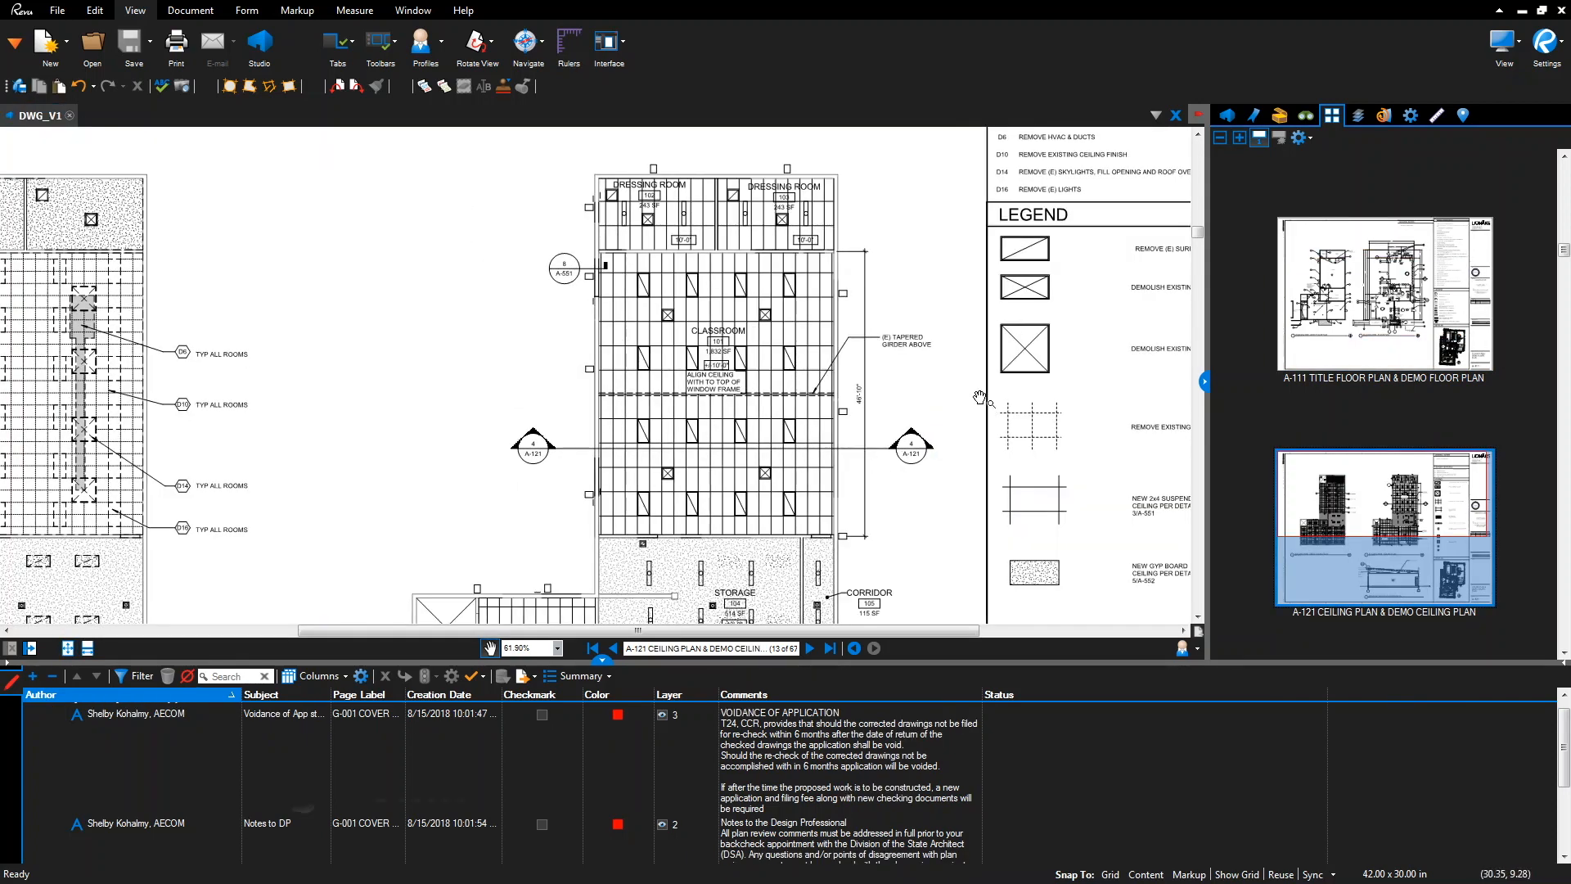
Place a DSA Structural callout on the ceiling note reading 'Show detail for window and ceiling joint'
left_click(1279, 115)
left_click(1230, 250)
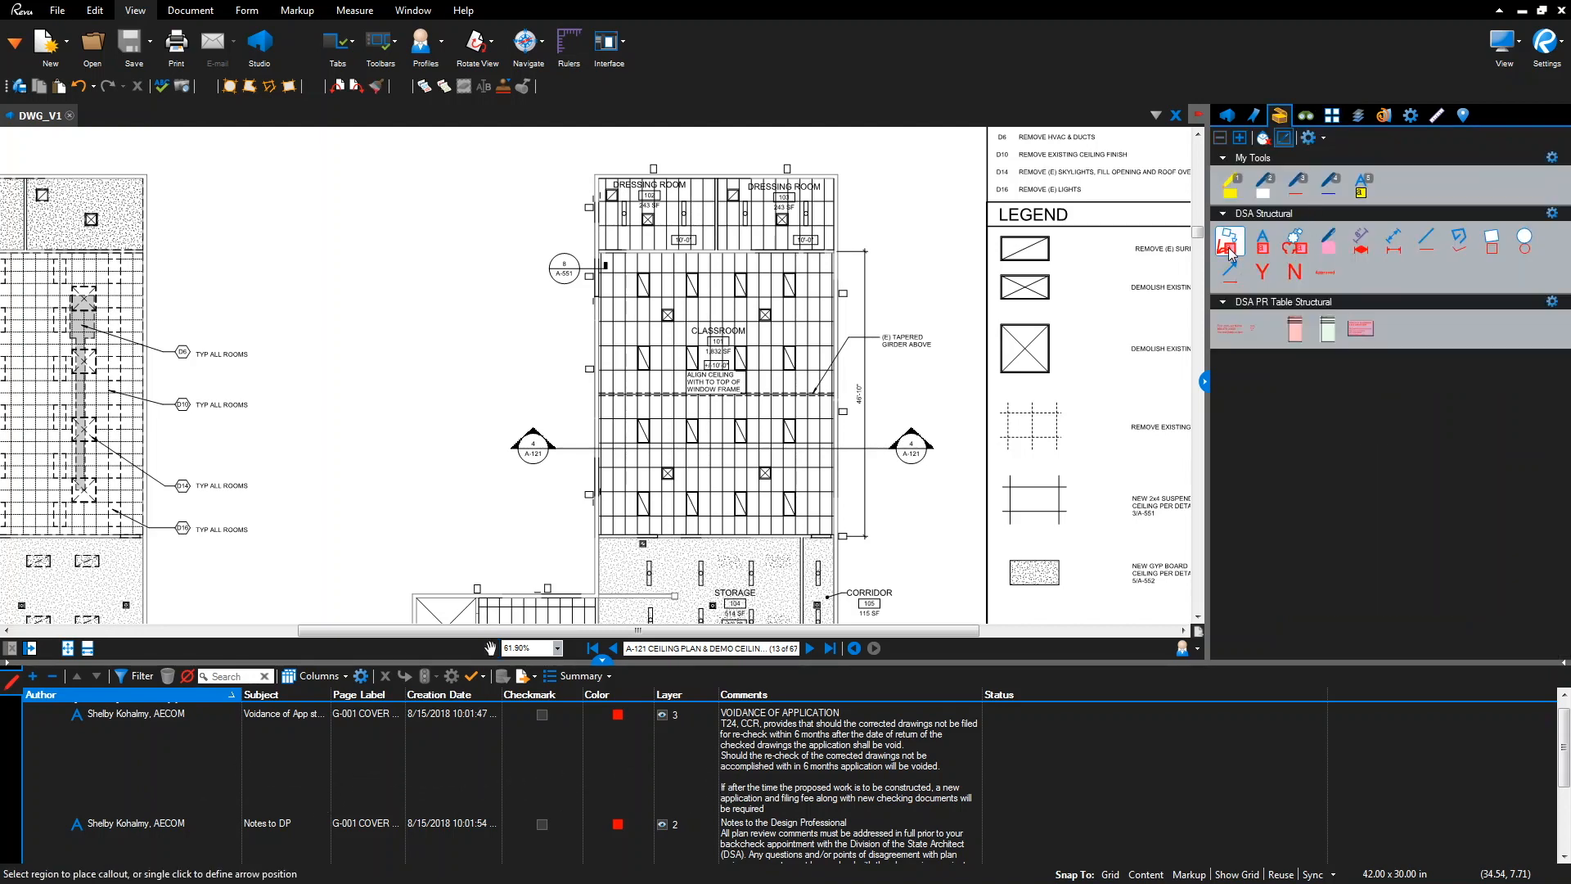
left_click(683, 388)
left_click(460, 346)
type("Show")
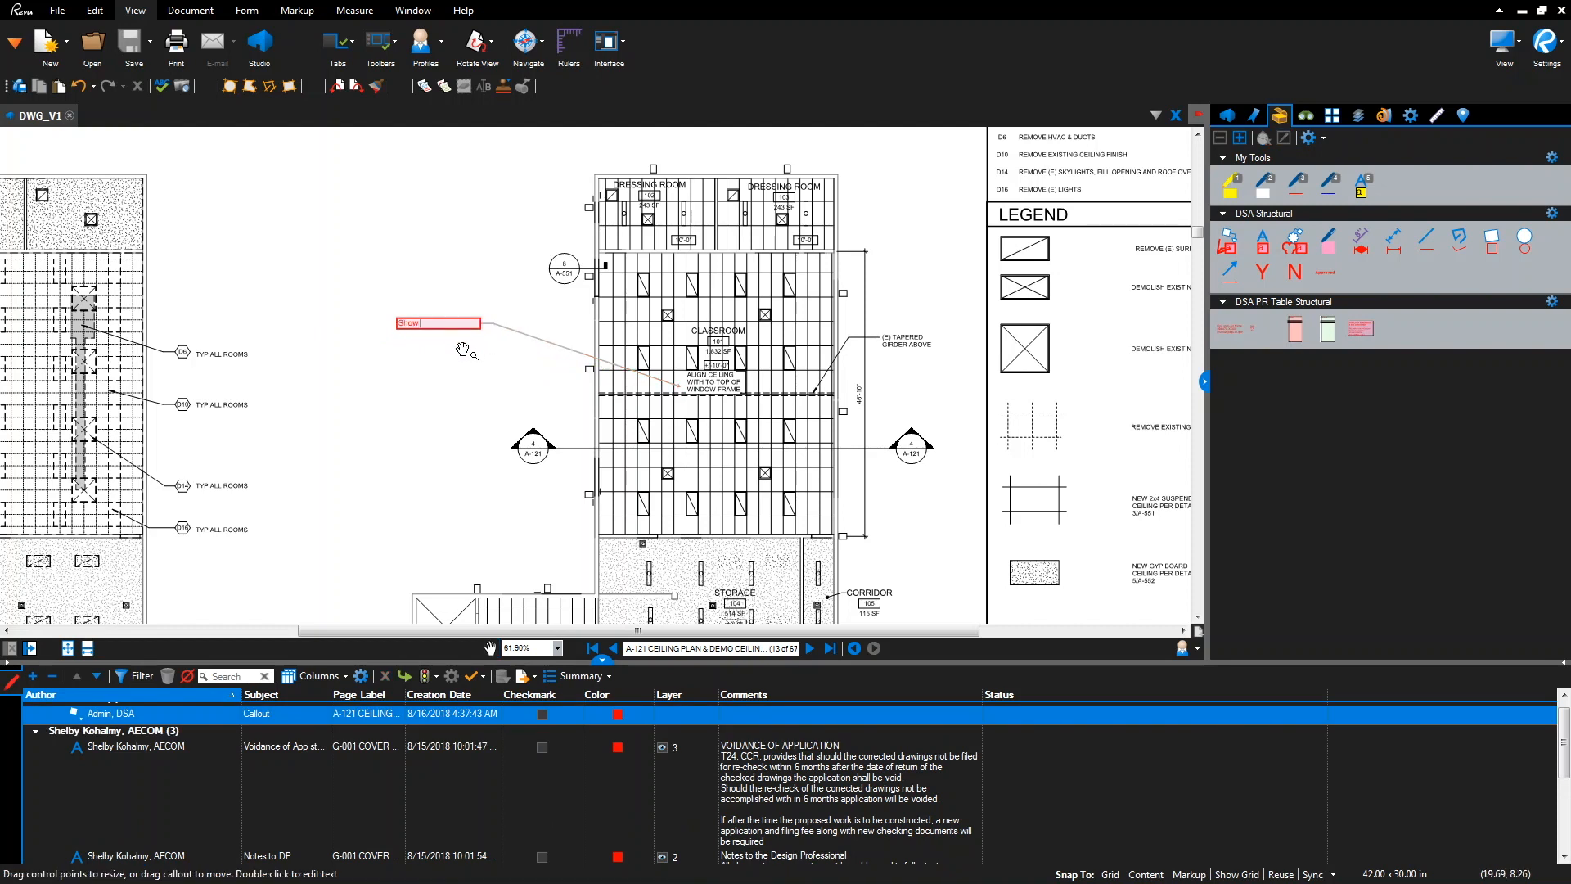
type(" detail for window and ceiling joint")
key("Escape")
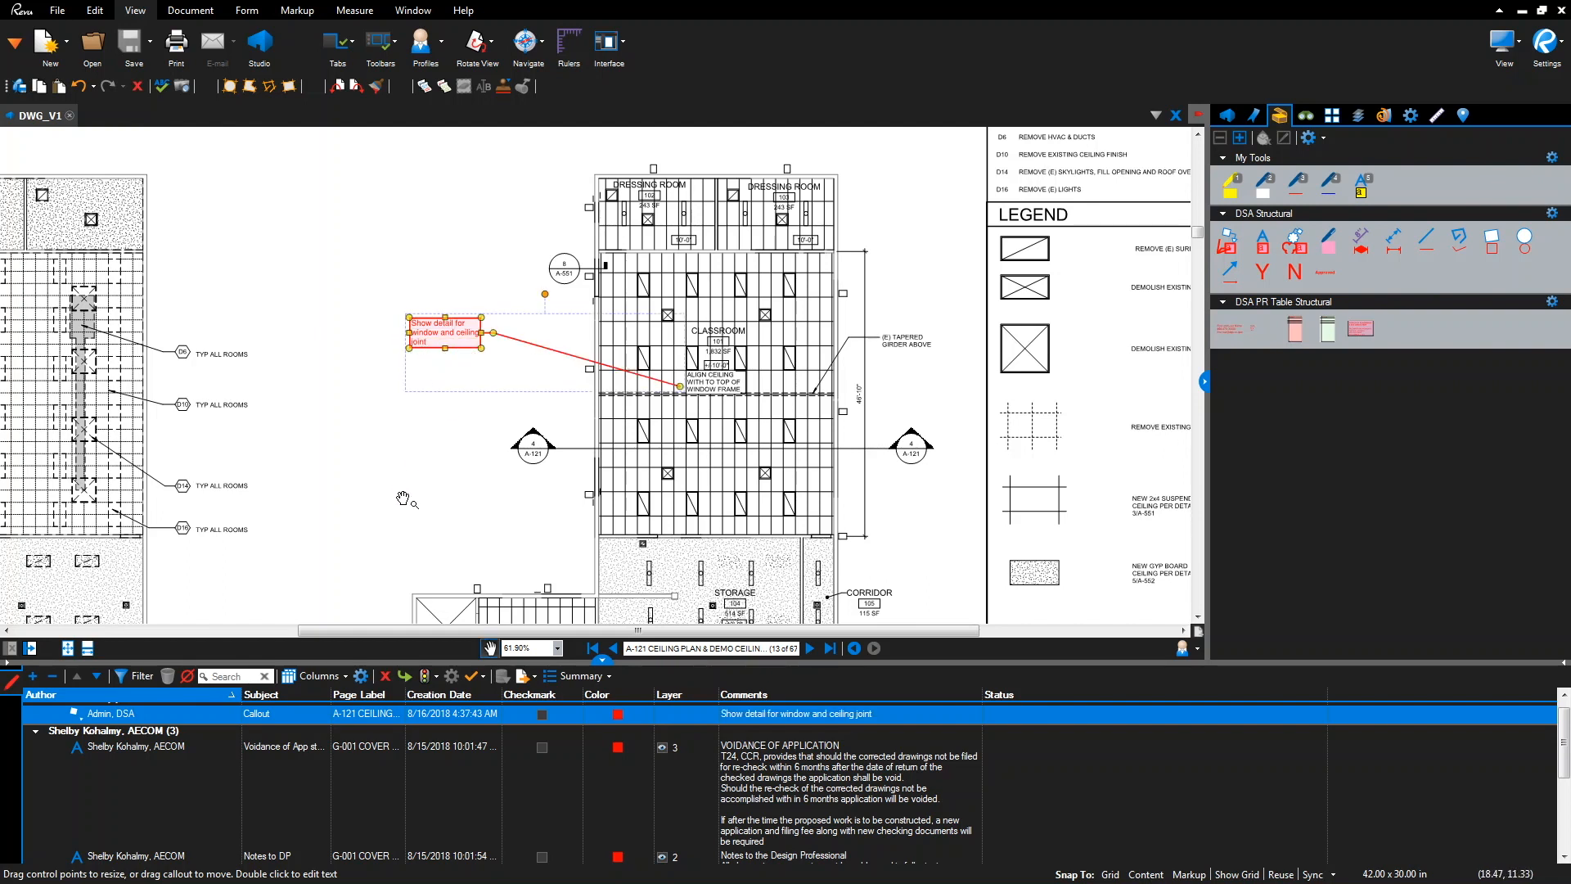
Extend the callout text to end with 'applicable throughout' and turn on markup list filtering
double_click(444, 343)
left_click(444, 341)
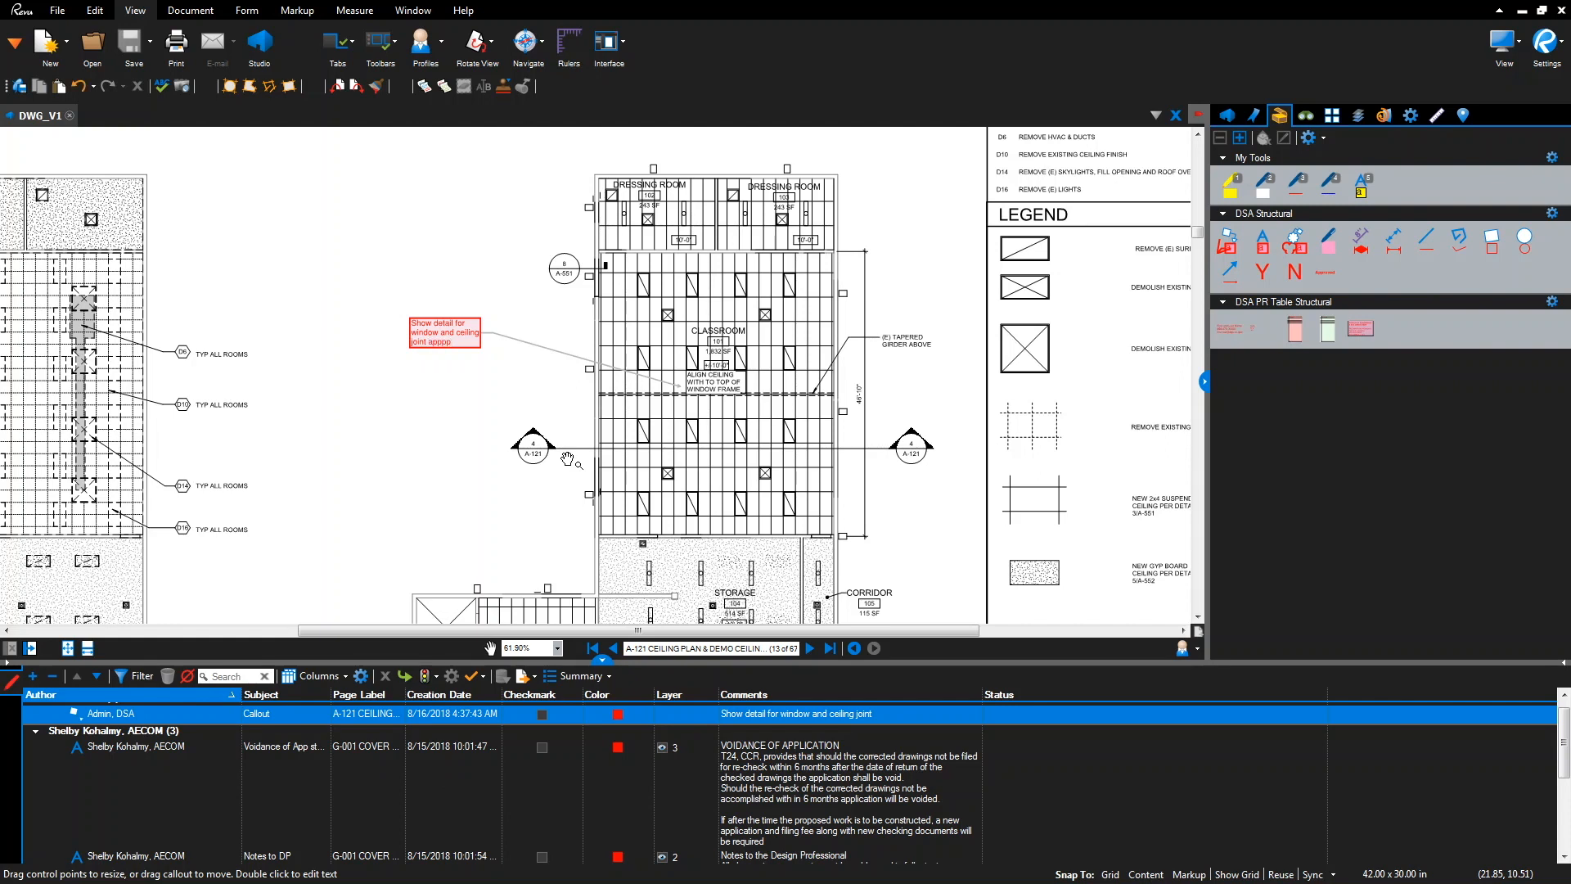
type("throughout")
left_click(567, 459)
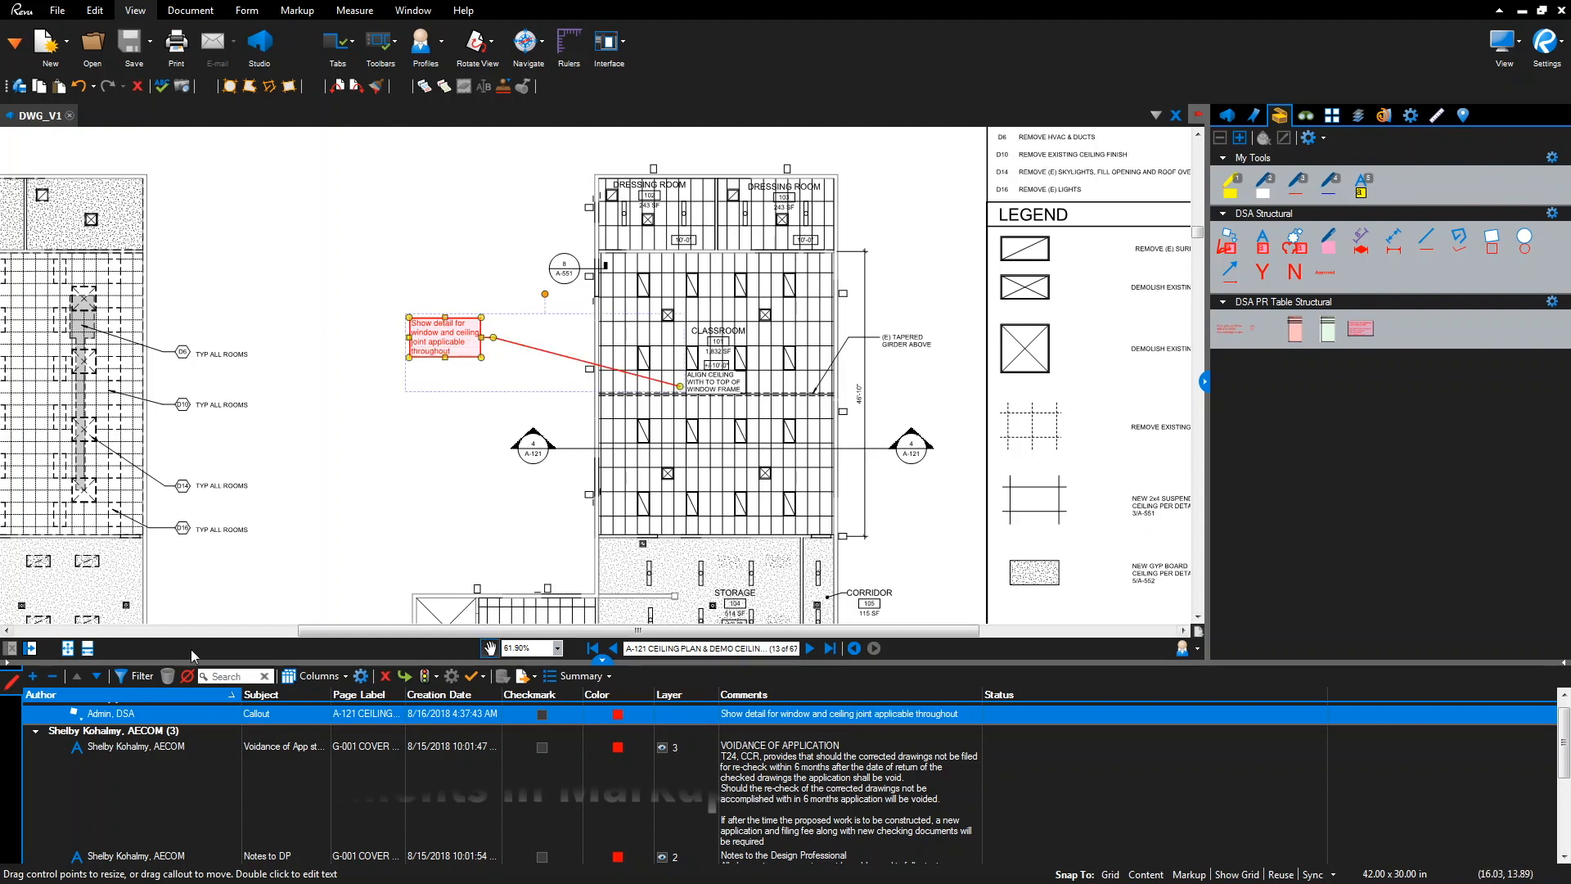
left_click(142, 680)
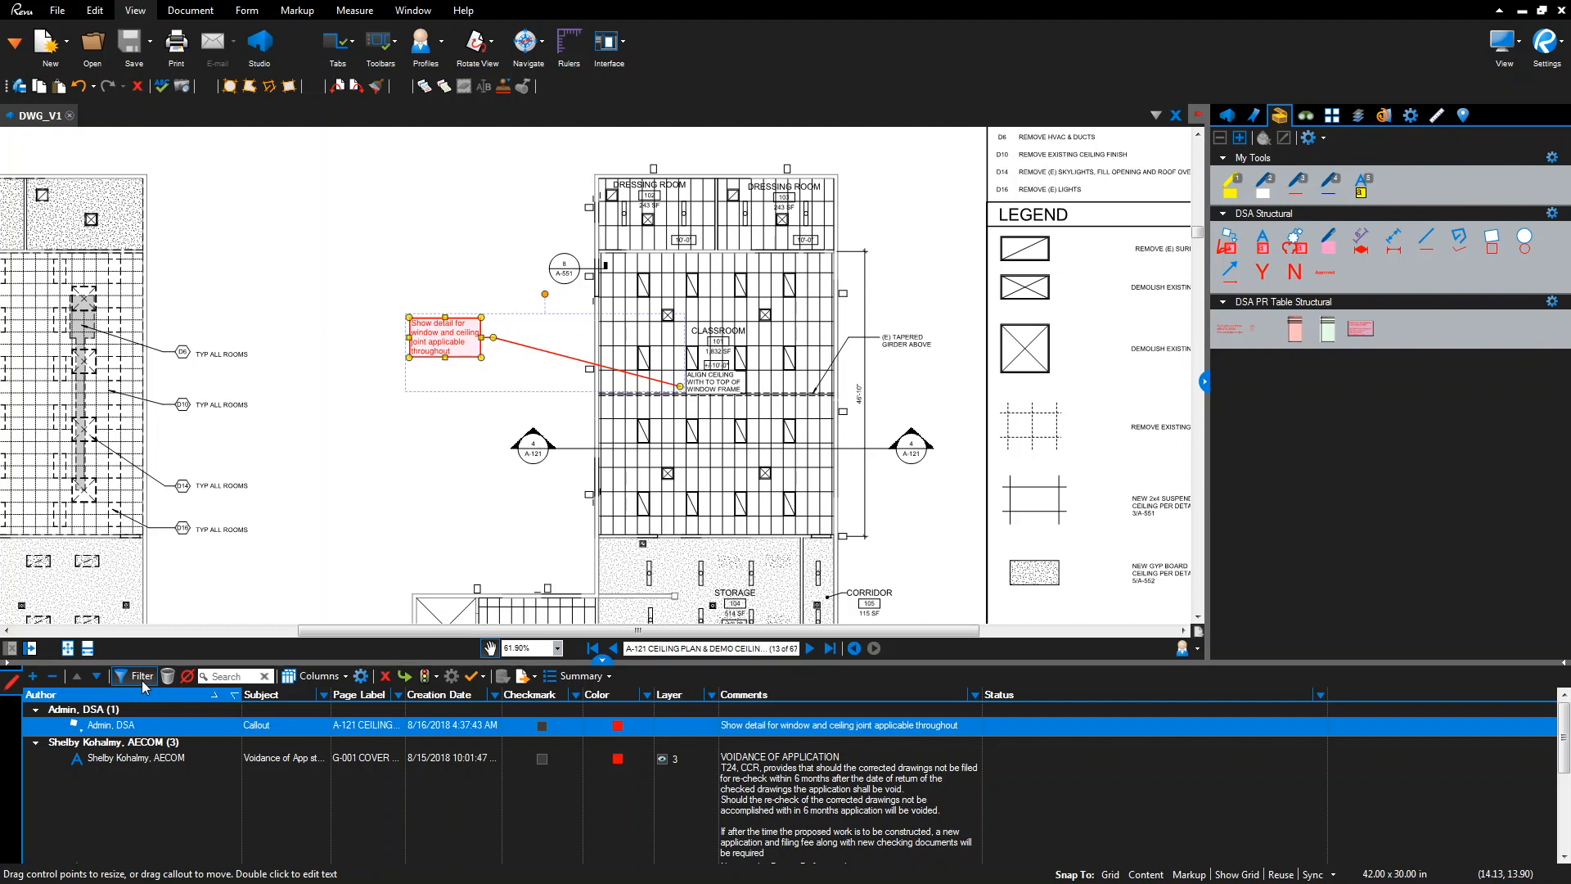
Filter markups to author Admin, DSA and trim the comment to 'Show detail for window and ceiling joint'
left_click(234, 695)
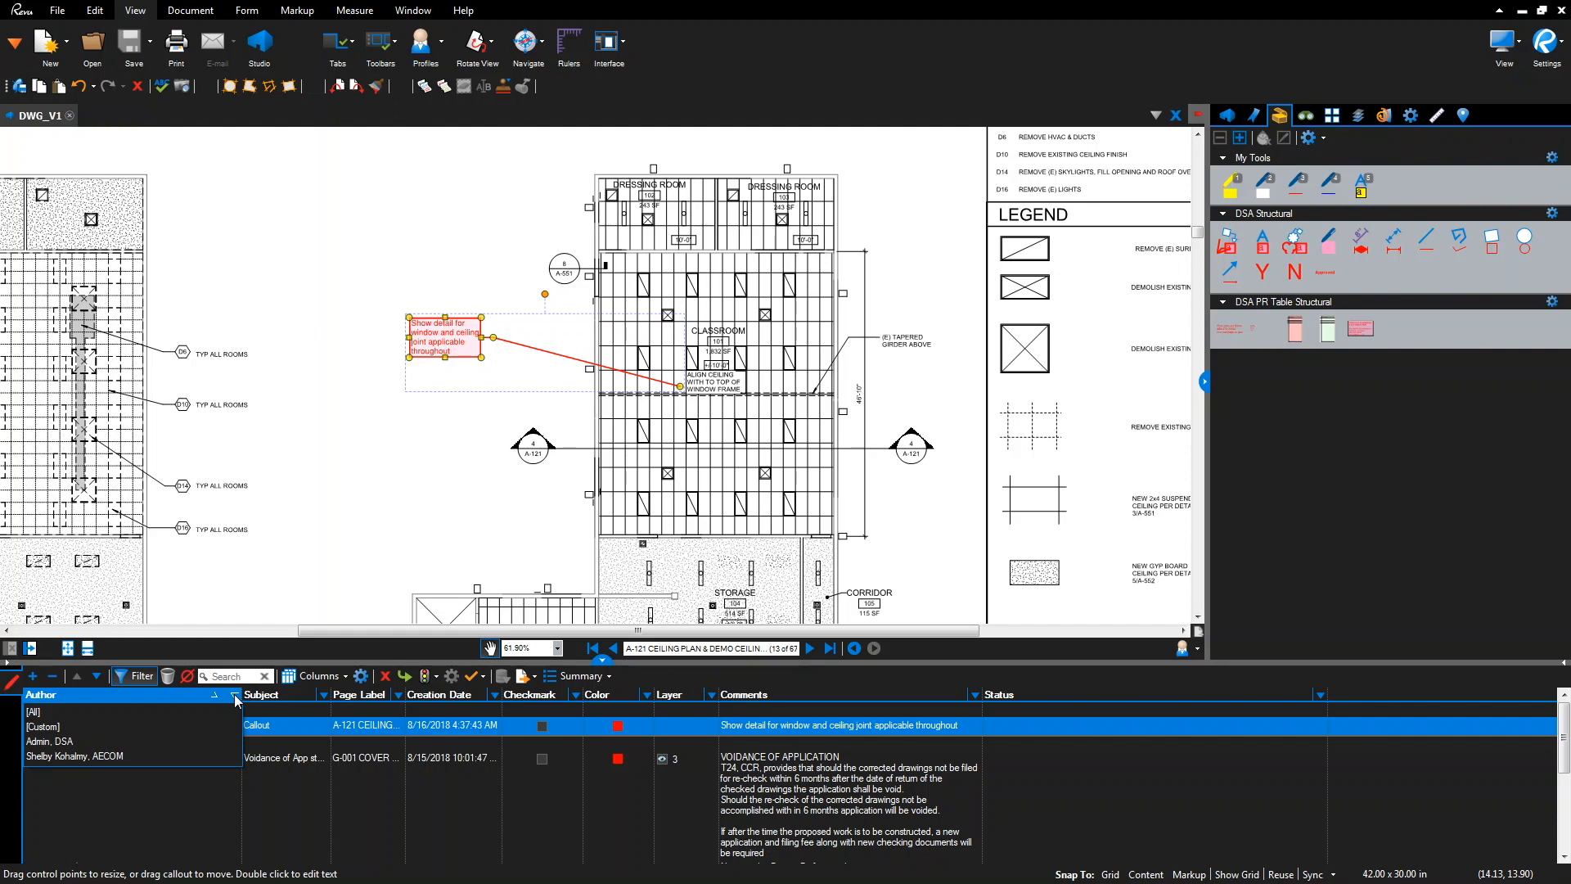
left_click(61, 744)
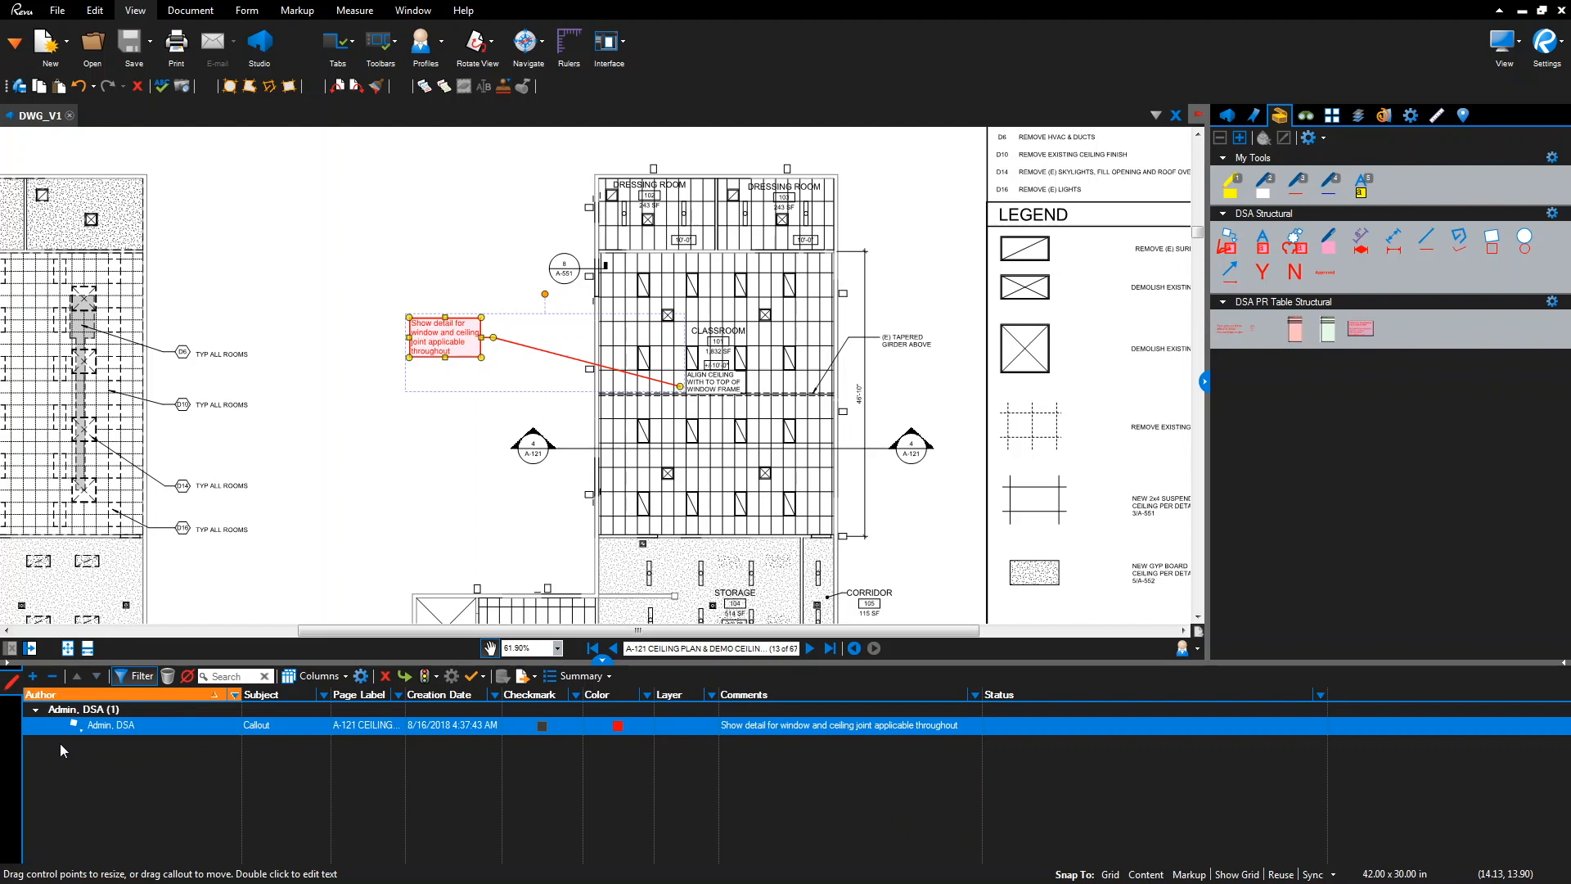
left_click(861, 734)
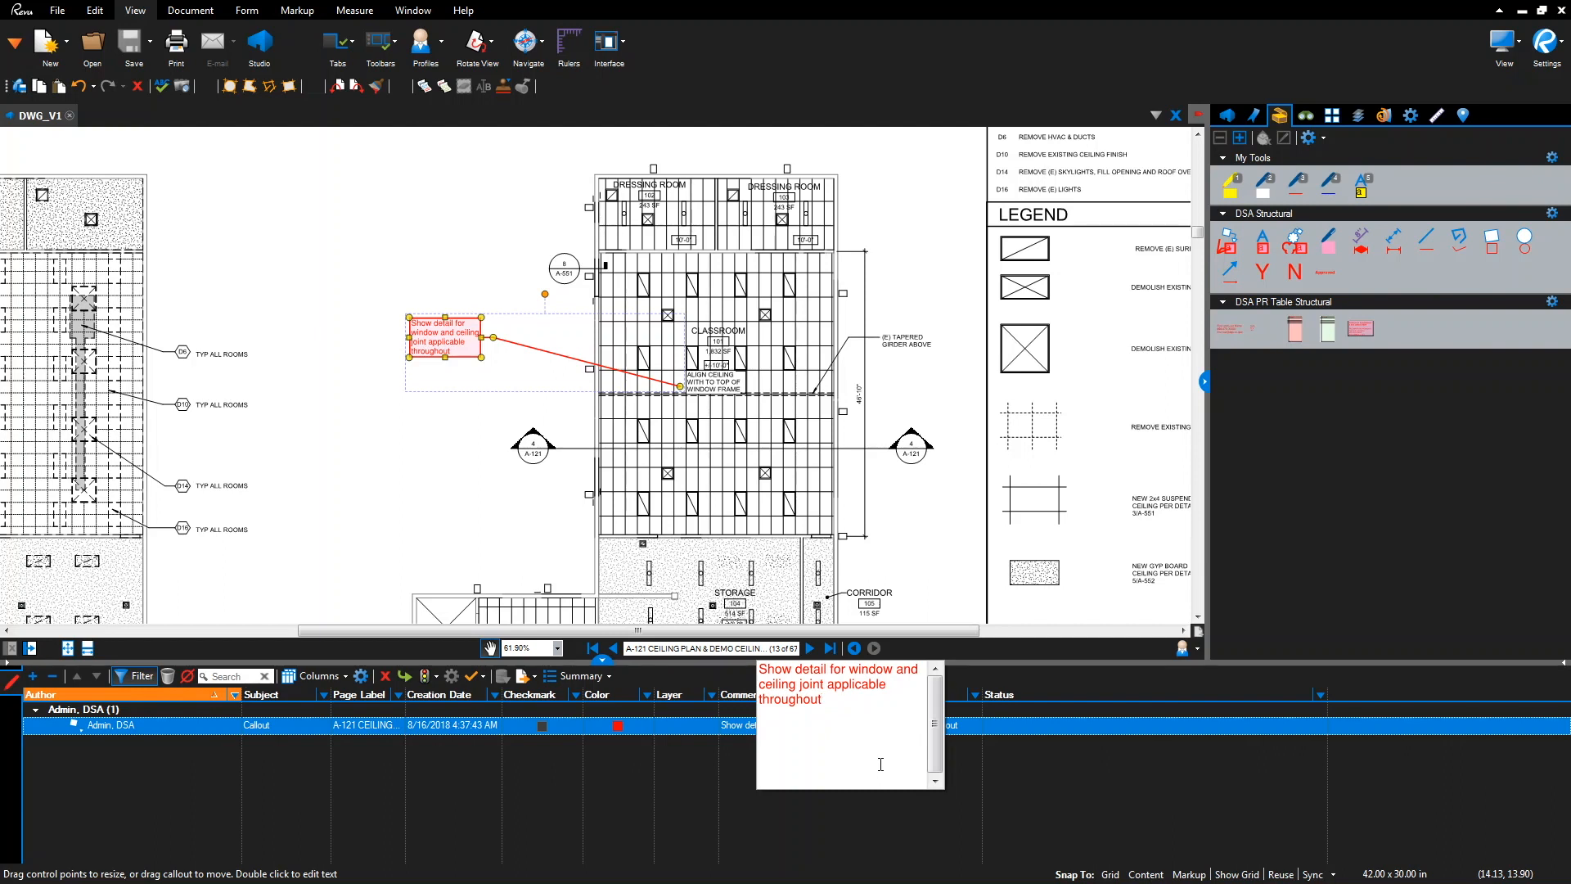
key("BackSpace")
key("BackSpace")
key("BackSpace")
key("BackSpace")
key("BackSpace")
key("BackSpace")
key("BackSpace")
key("BackSpace")
key("BackSpace")
key("BackSpace")
key("BackSpace")
key("BackSpace")
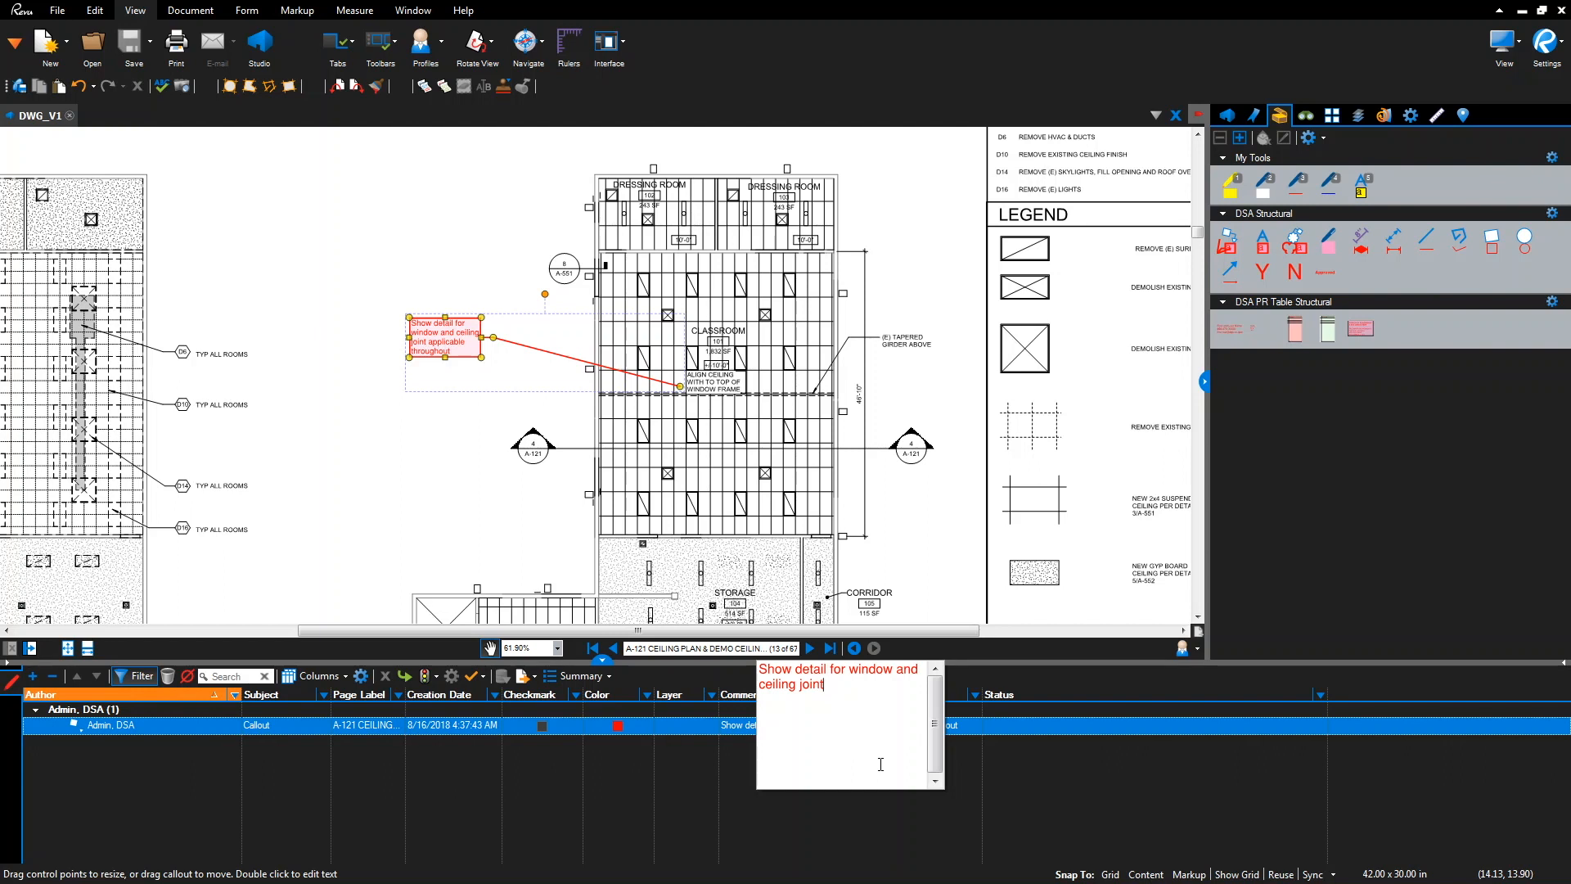
key("Return")
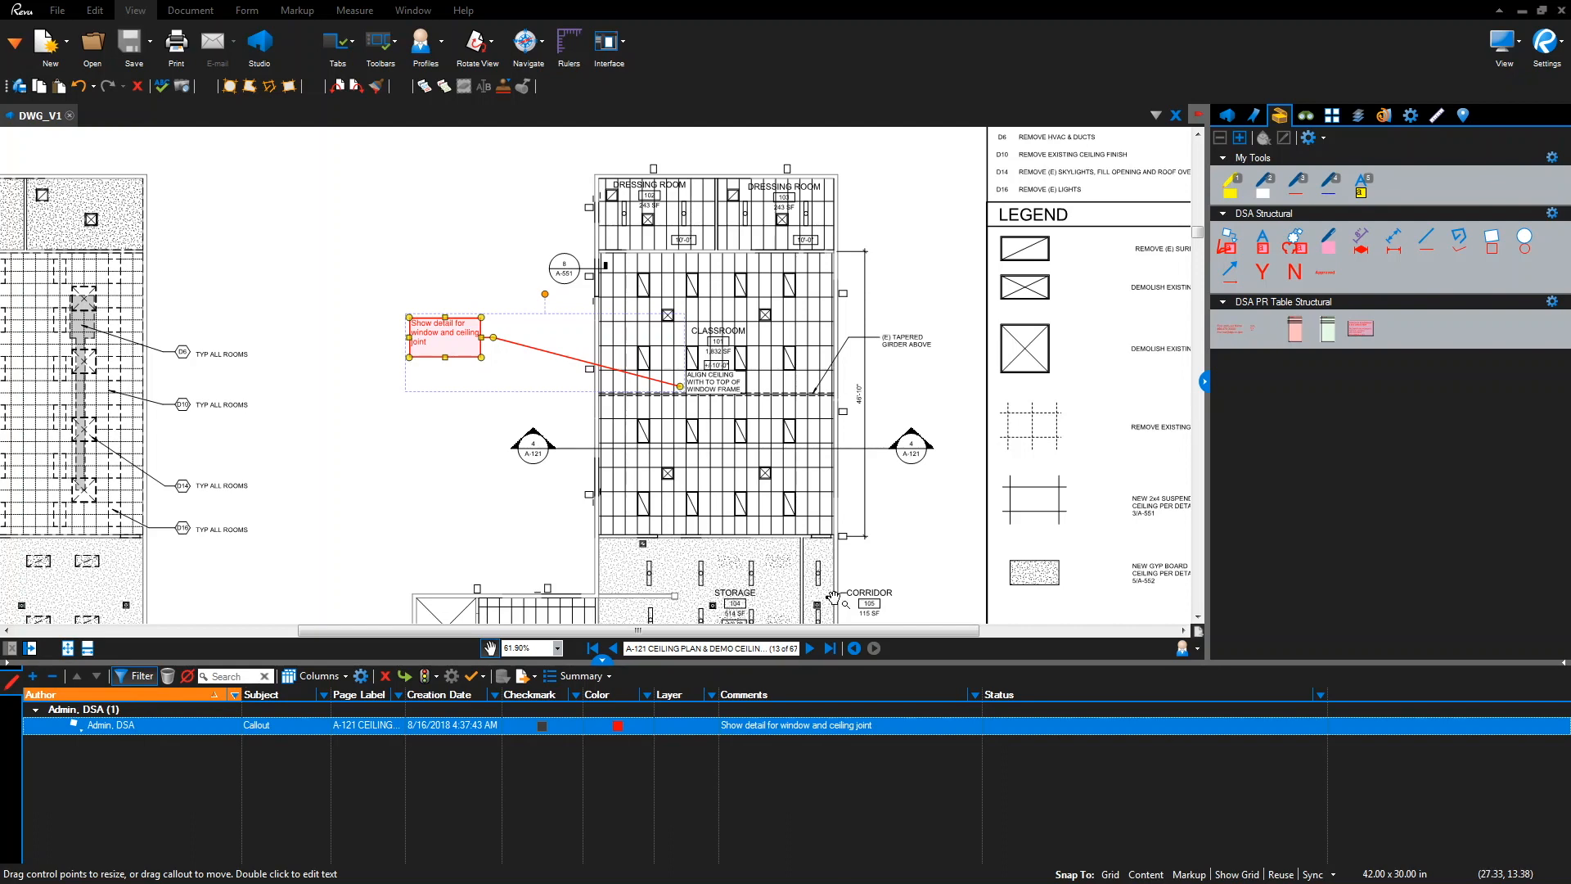
left_click_drag(1102, 565, 486, 7)
Place a red Y stamp in the A-121 ceiling plan's title block
left_click_drag(893, 522, 863, 221)
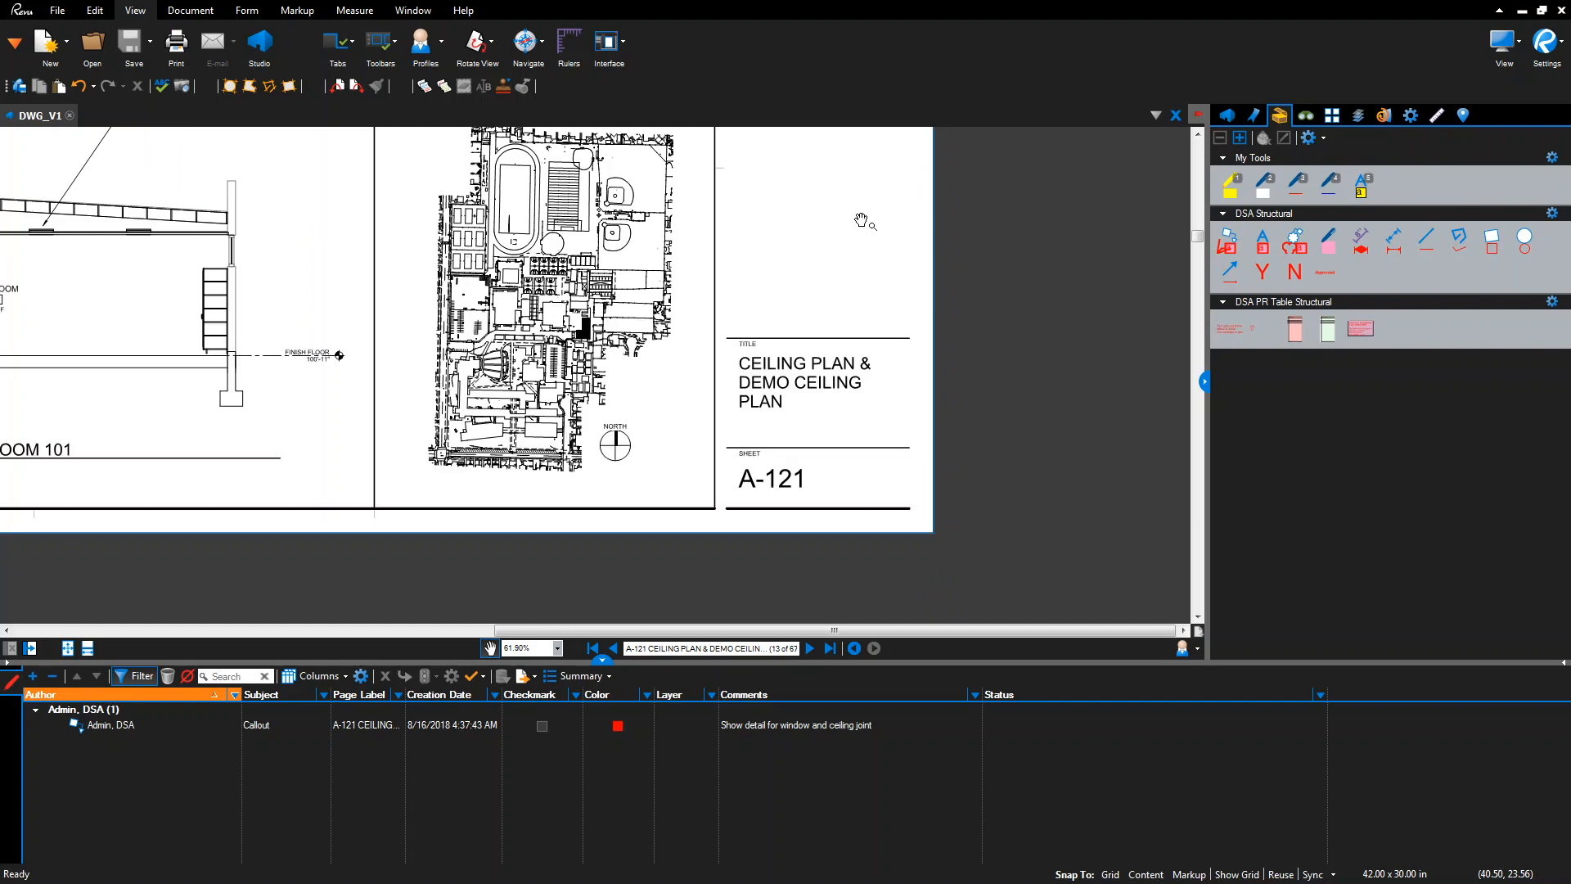
left_click(1263, 272)
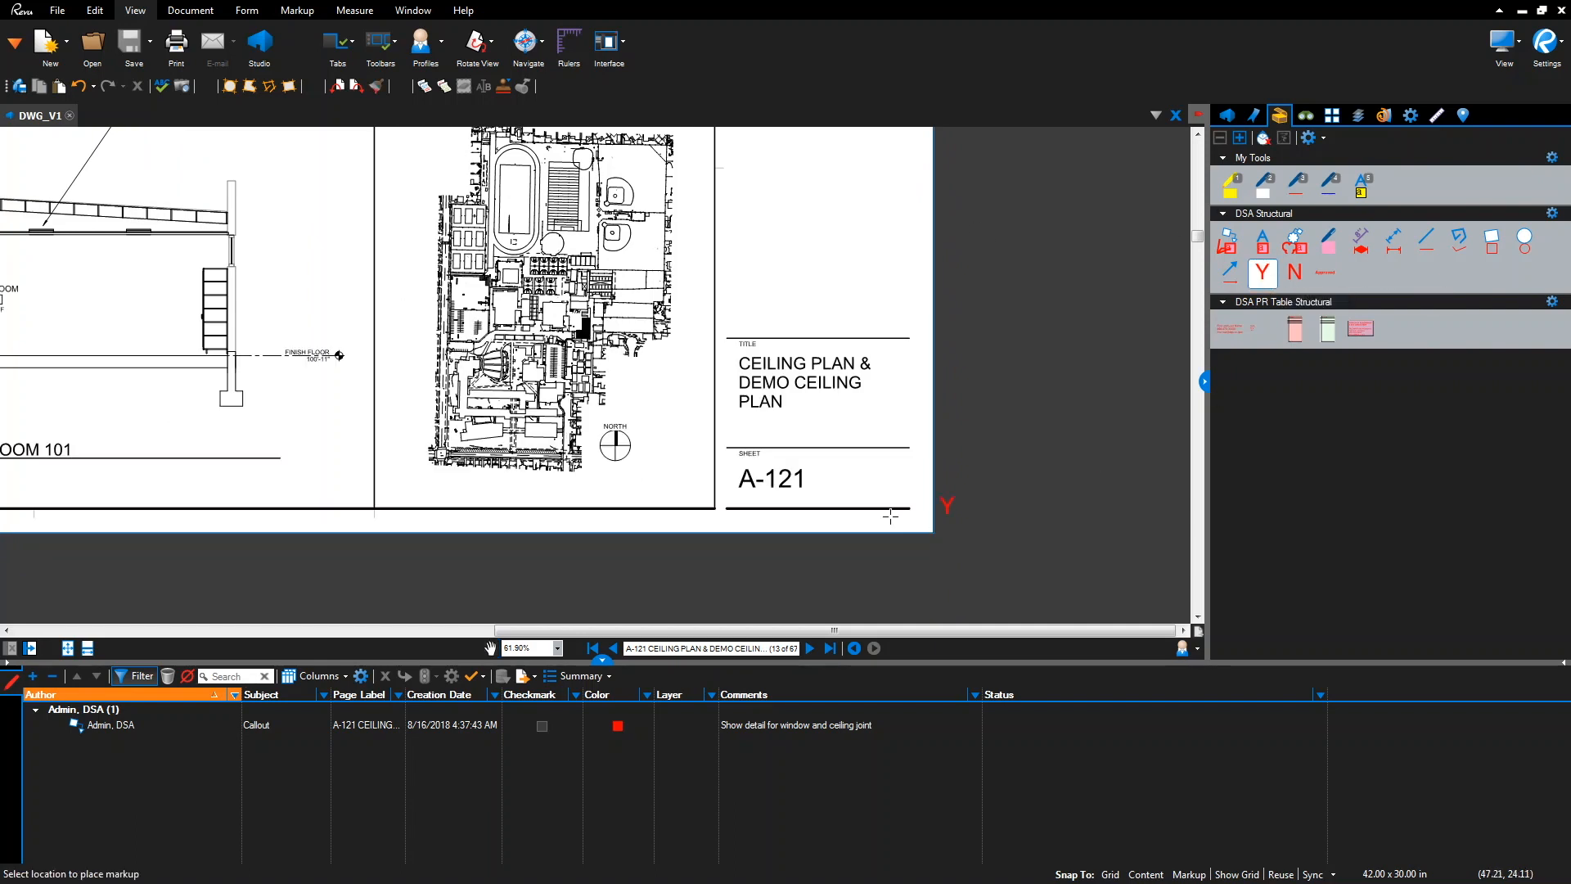
left_click(910, 488)
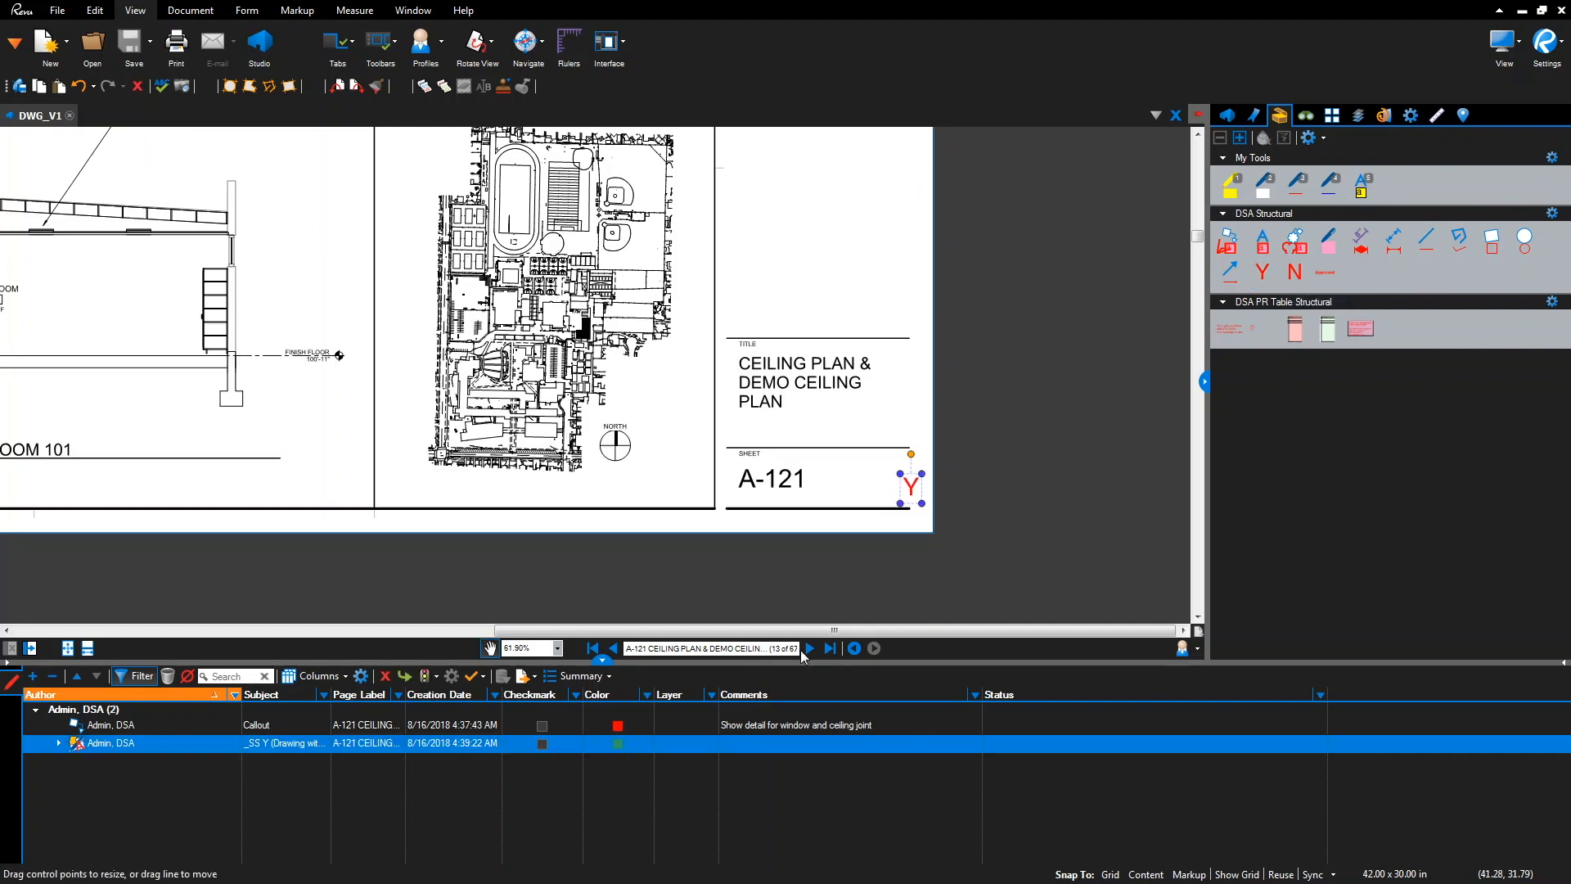
Move to sheet A-133 and place a red N stamp in its title block
scroll(807, 484, "down", 6)
left_click_drag(684, 348, 758, 440)
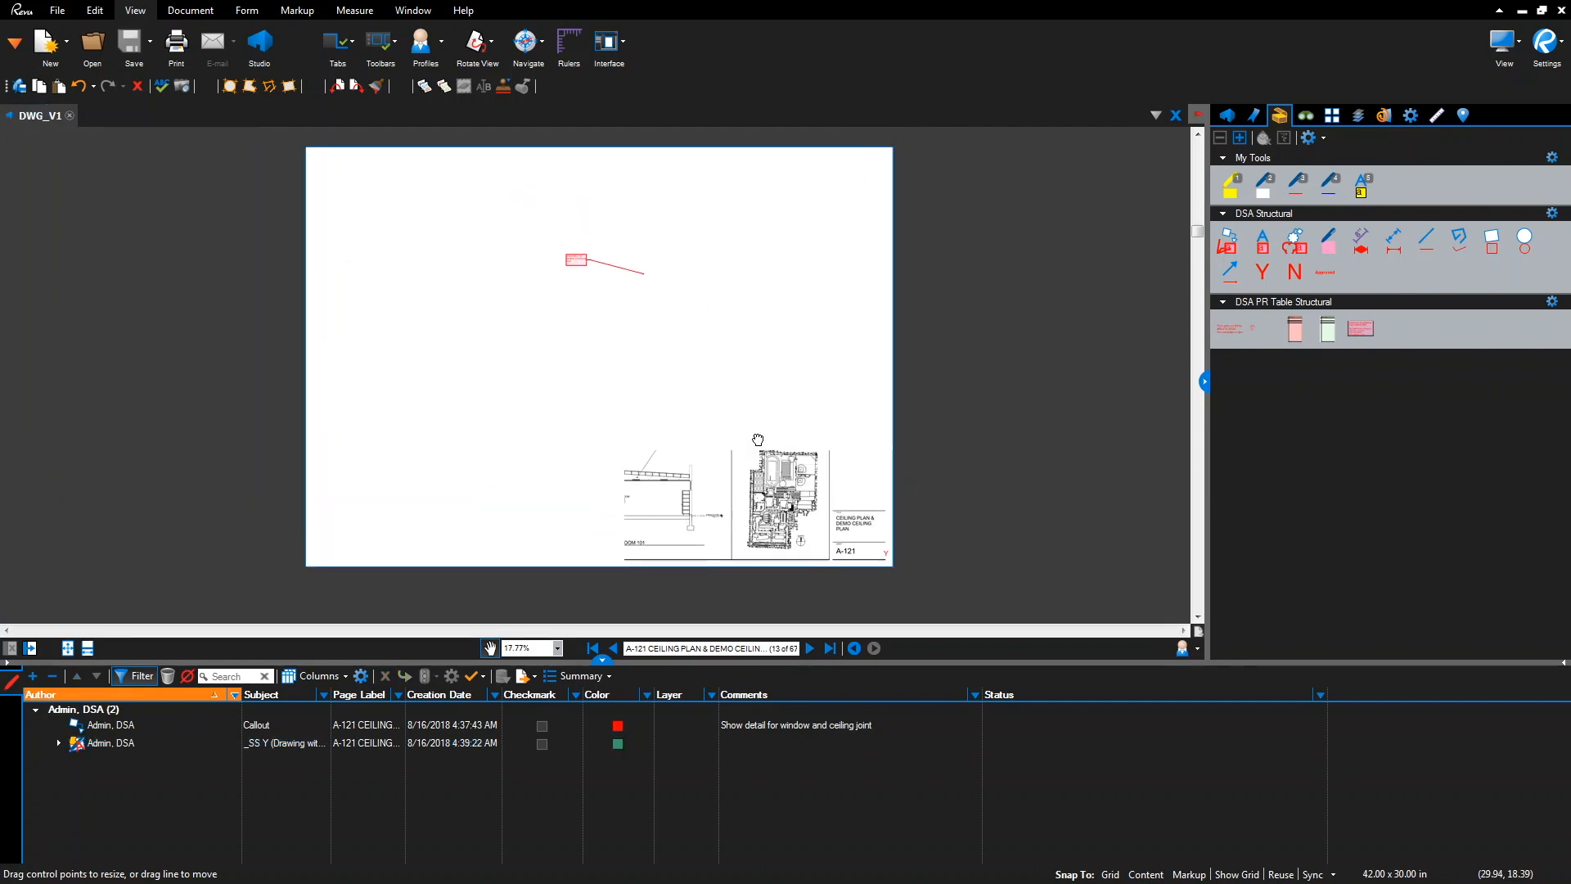
left_click(809, 648)
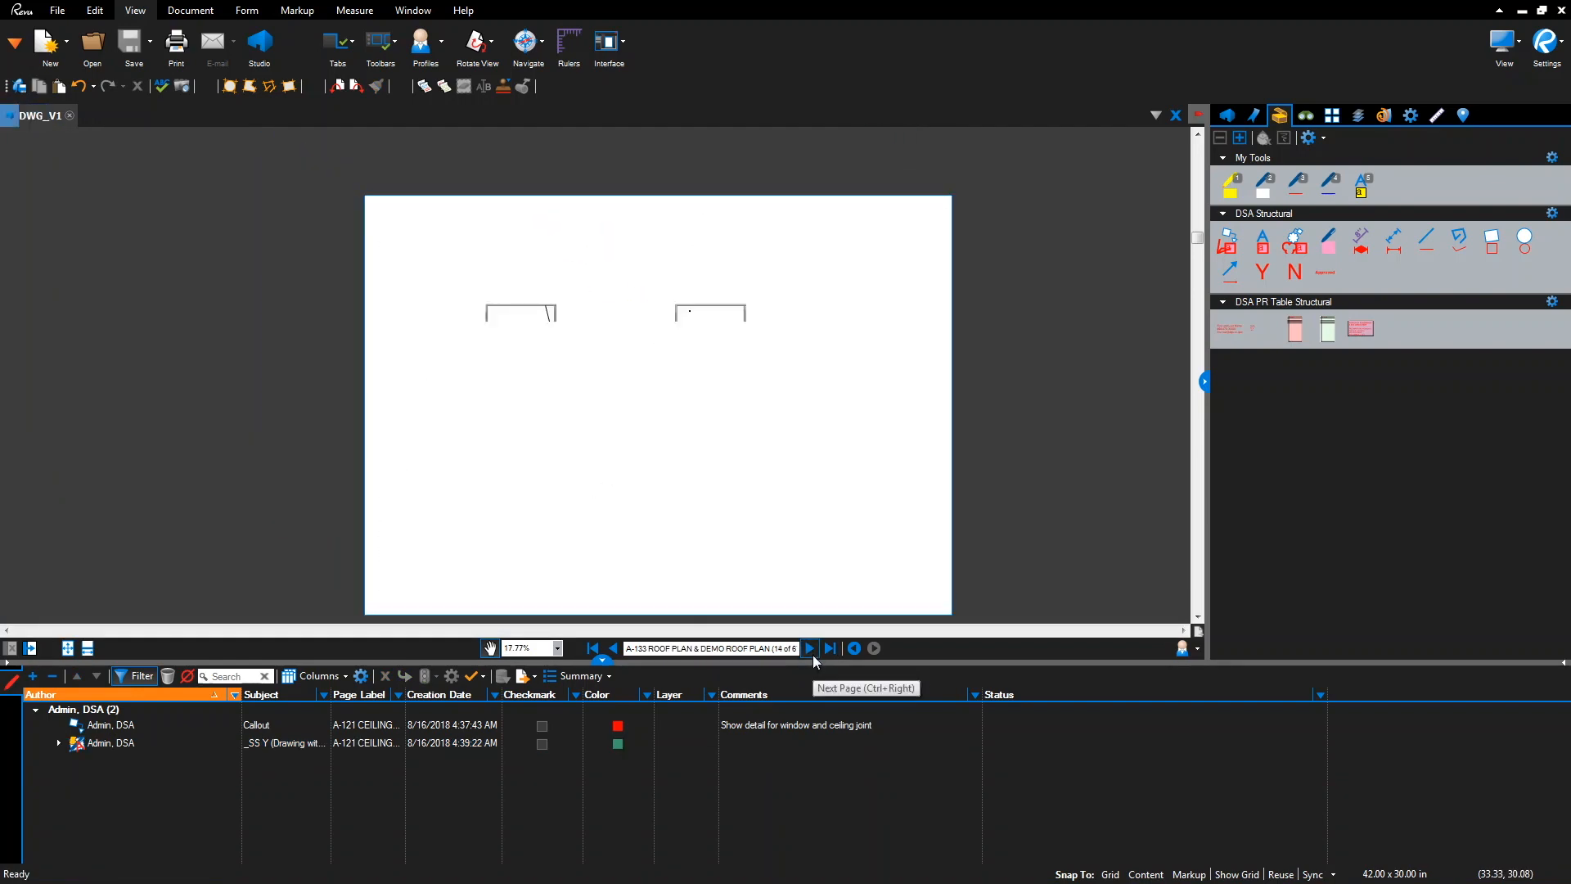
left_click_drag(937, 596, 871, 514)
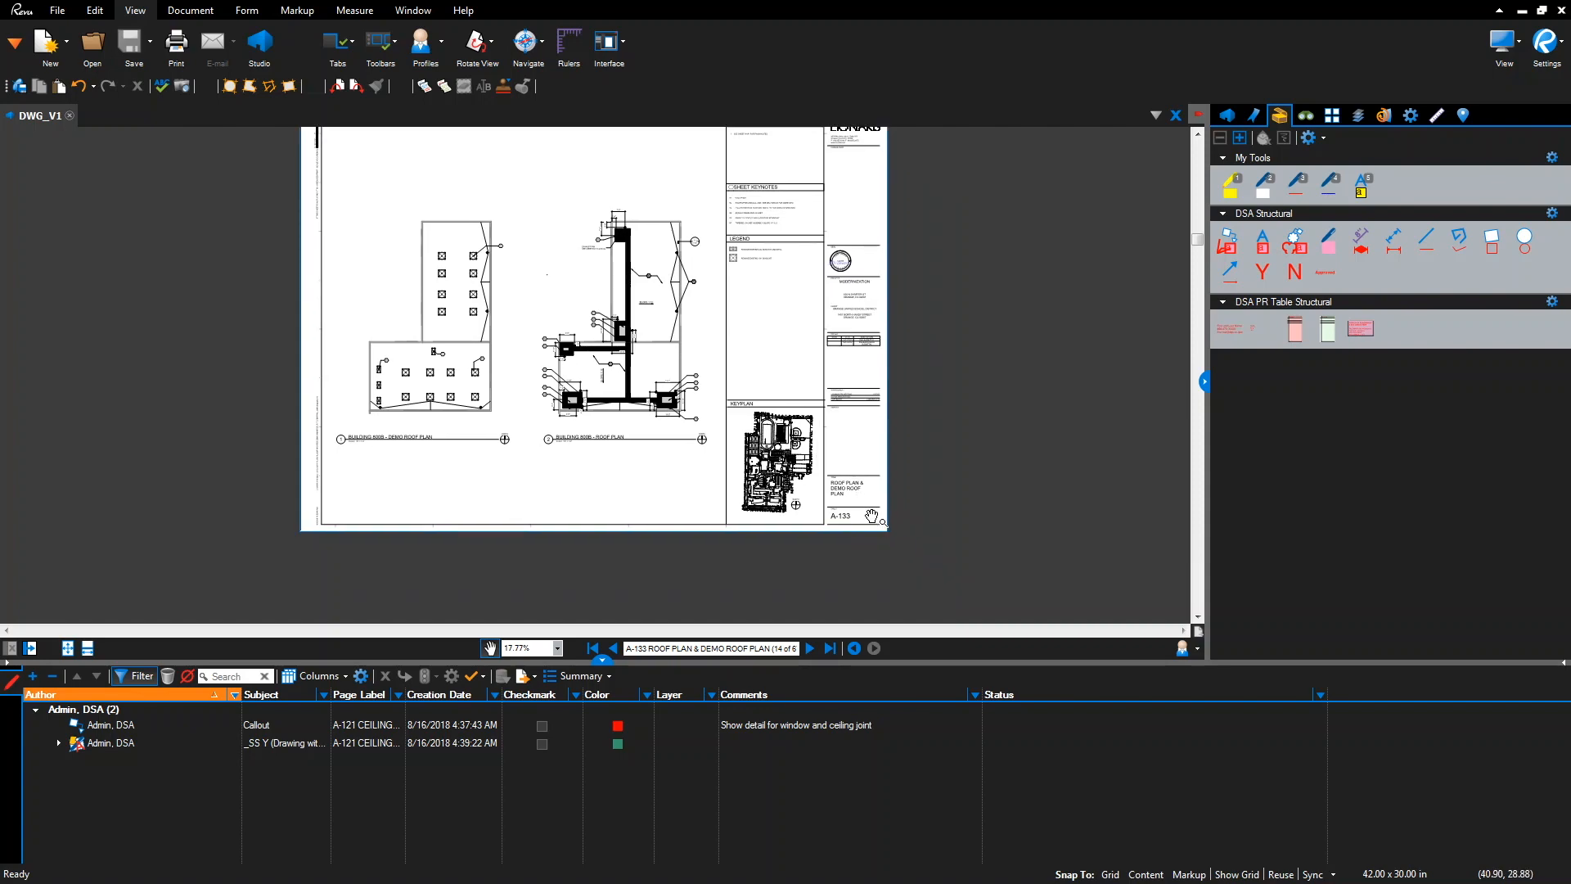
scroll(872, 516, "up", 8)
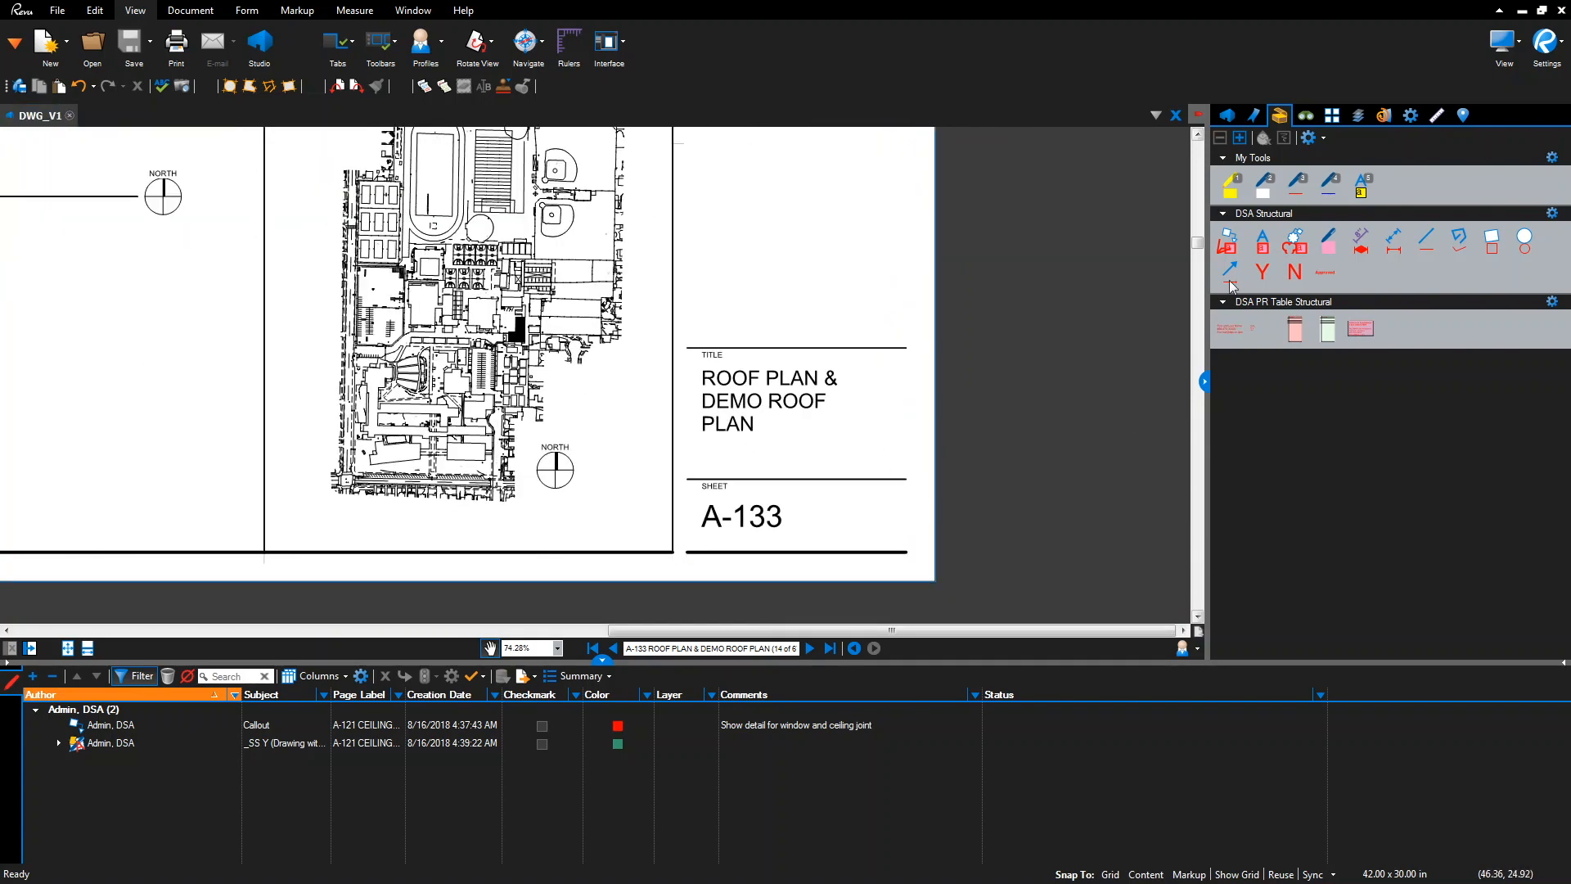
left_click(1291, 274)
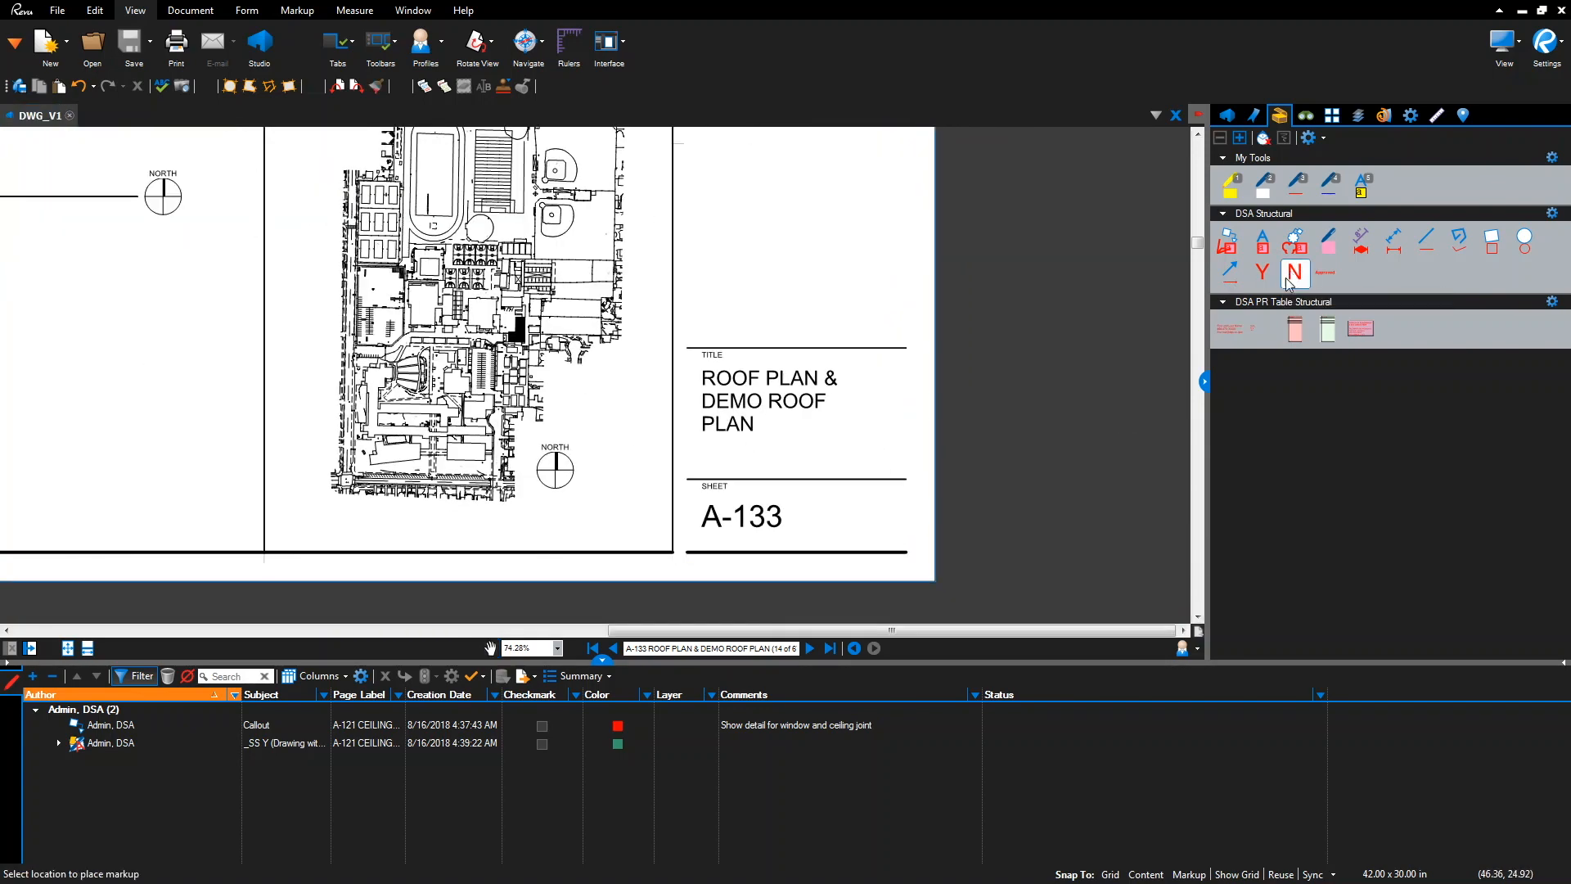
left_click(902, 555)
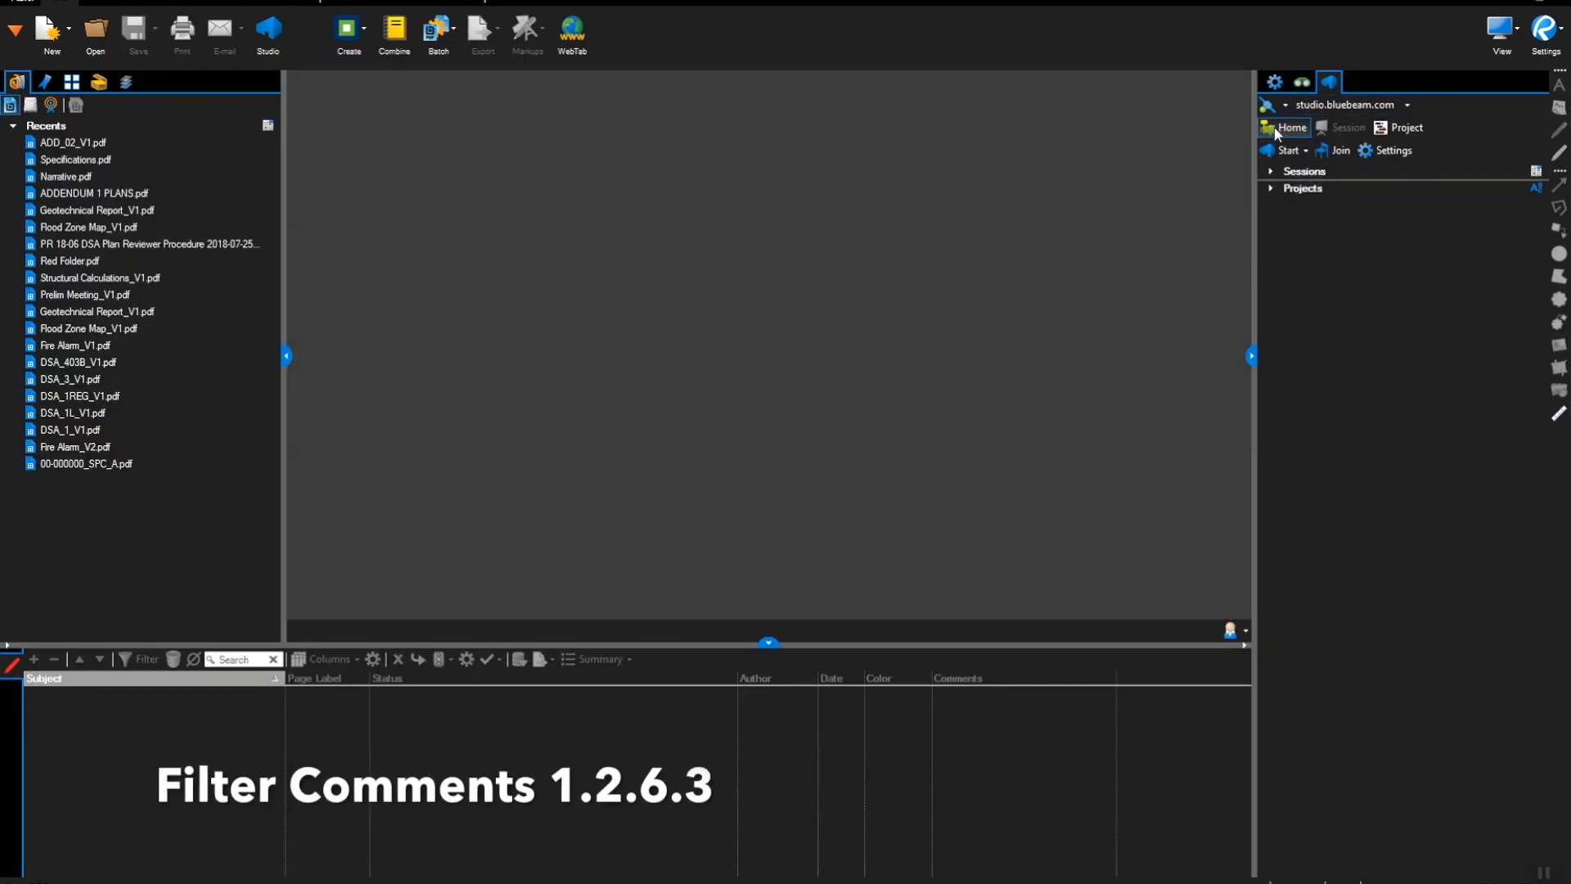
Join the 00-000000 Plan Review Sample Project session and show only one attendee's markups
left_click(1270, 170)
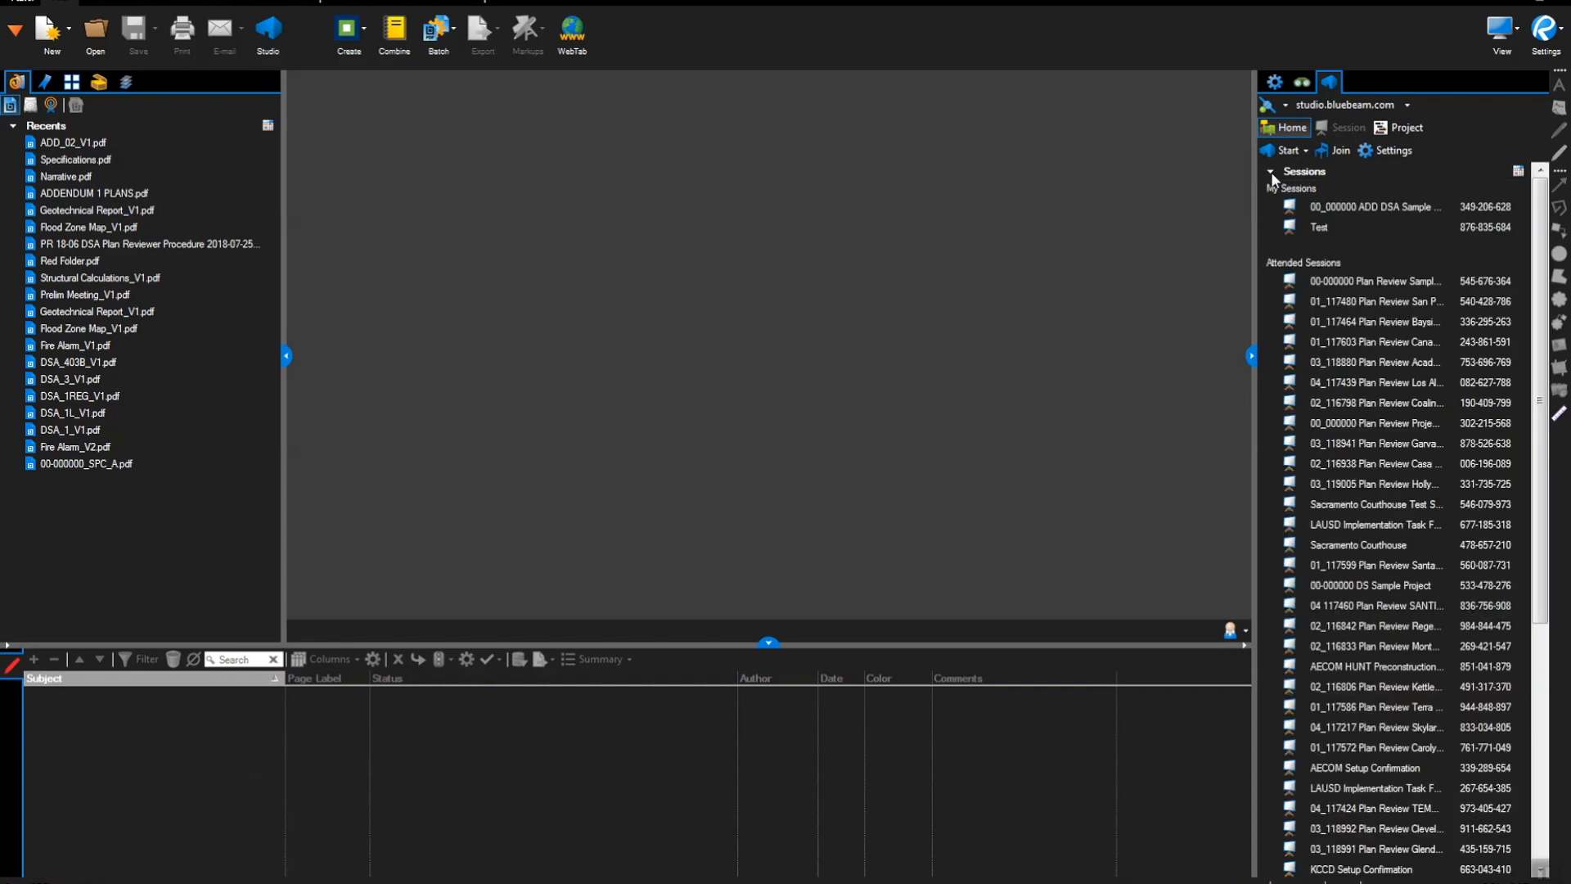
left_click(1332, 282)
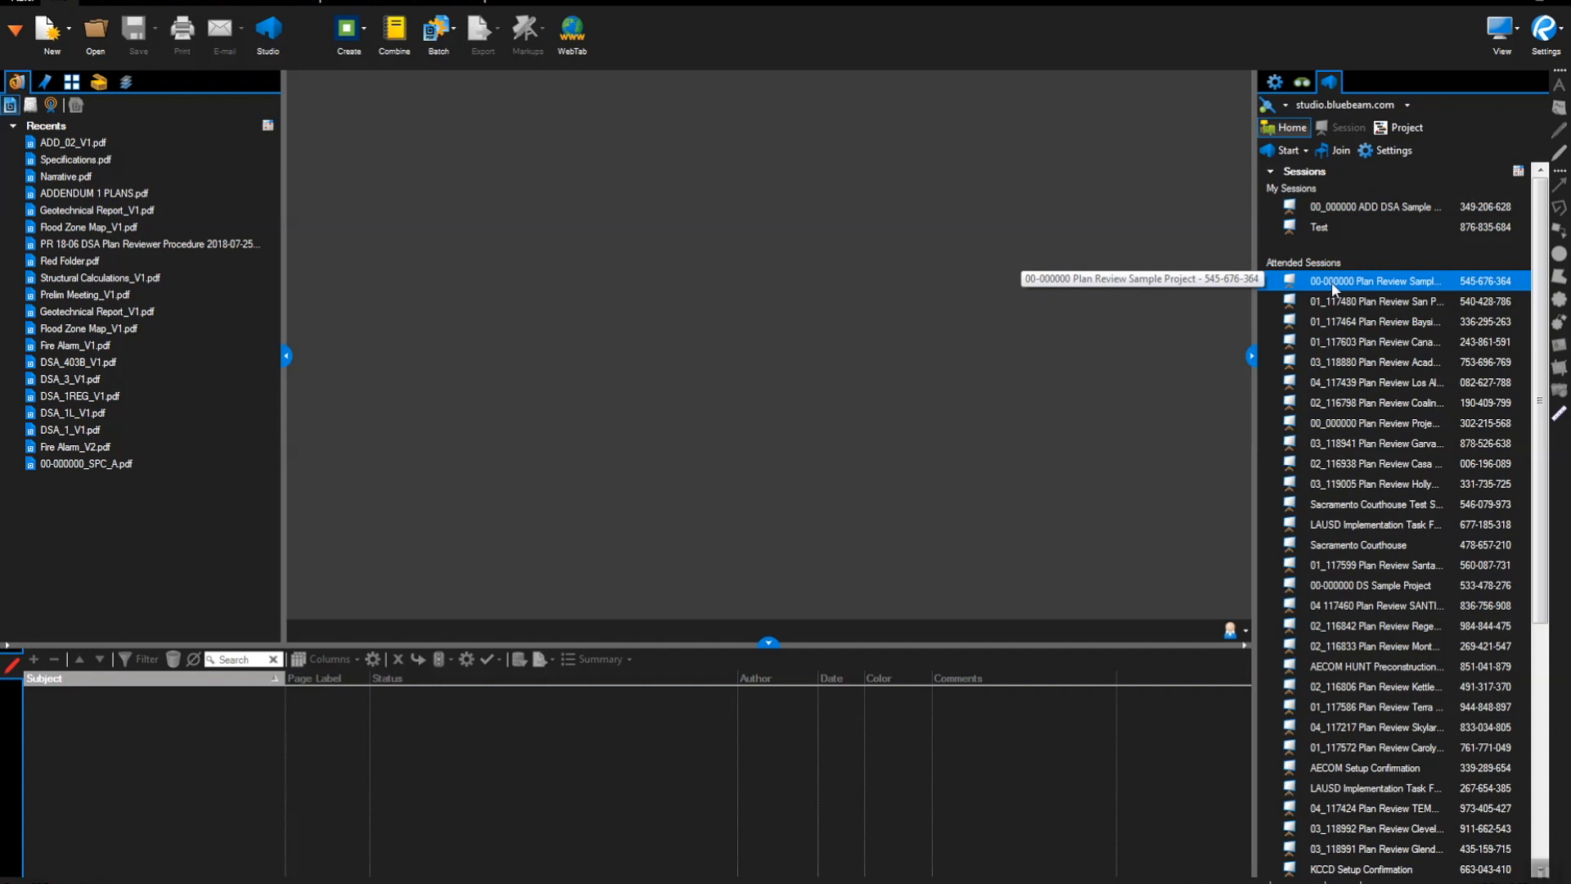
double_click(1332, 282)
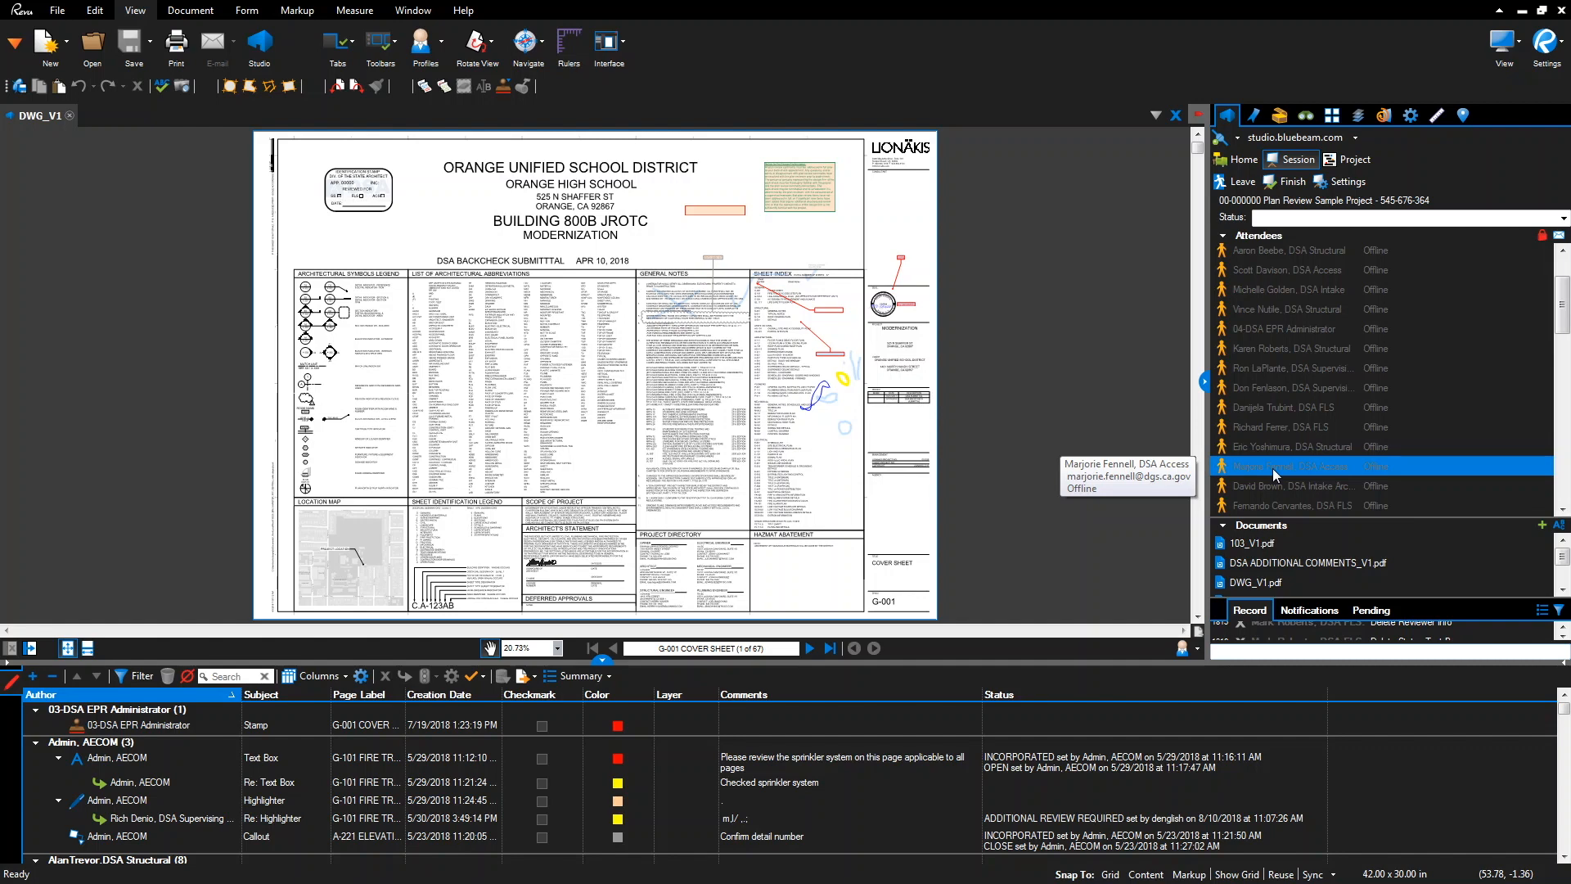
right_click(1273, 468)
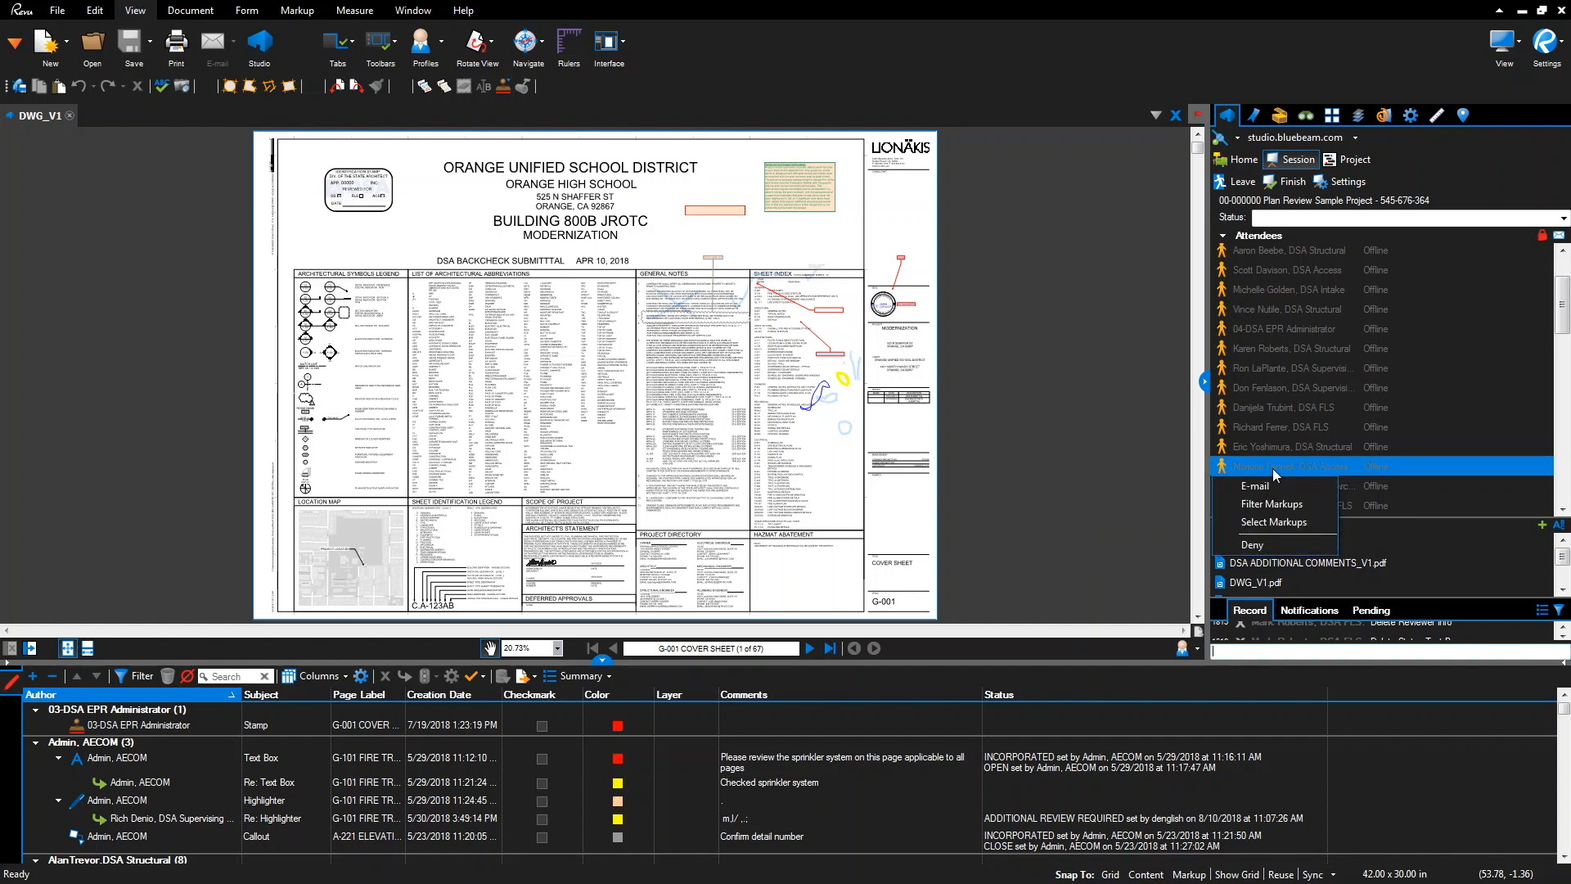
left_click(1278, 503)
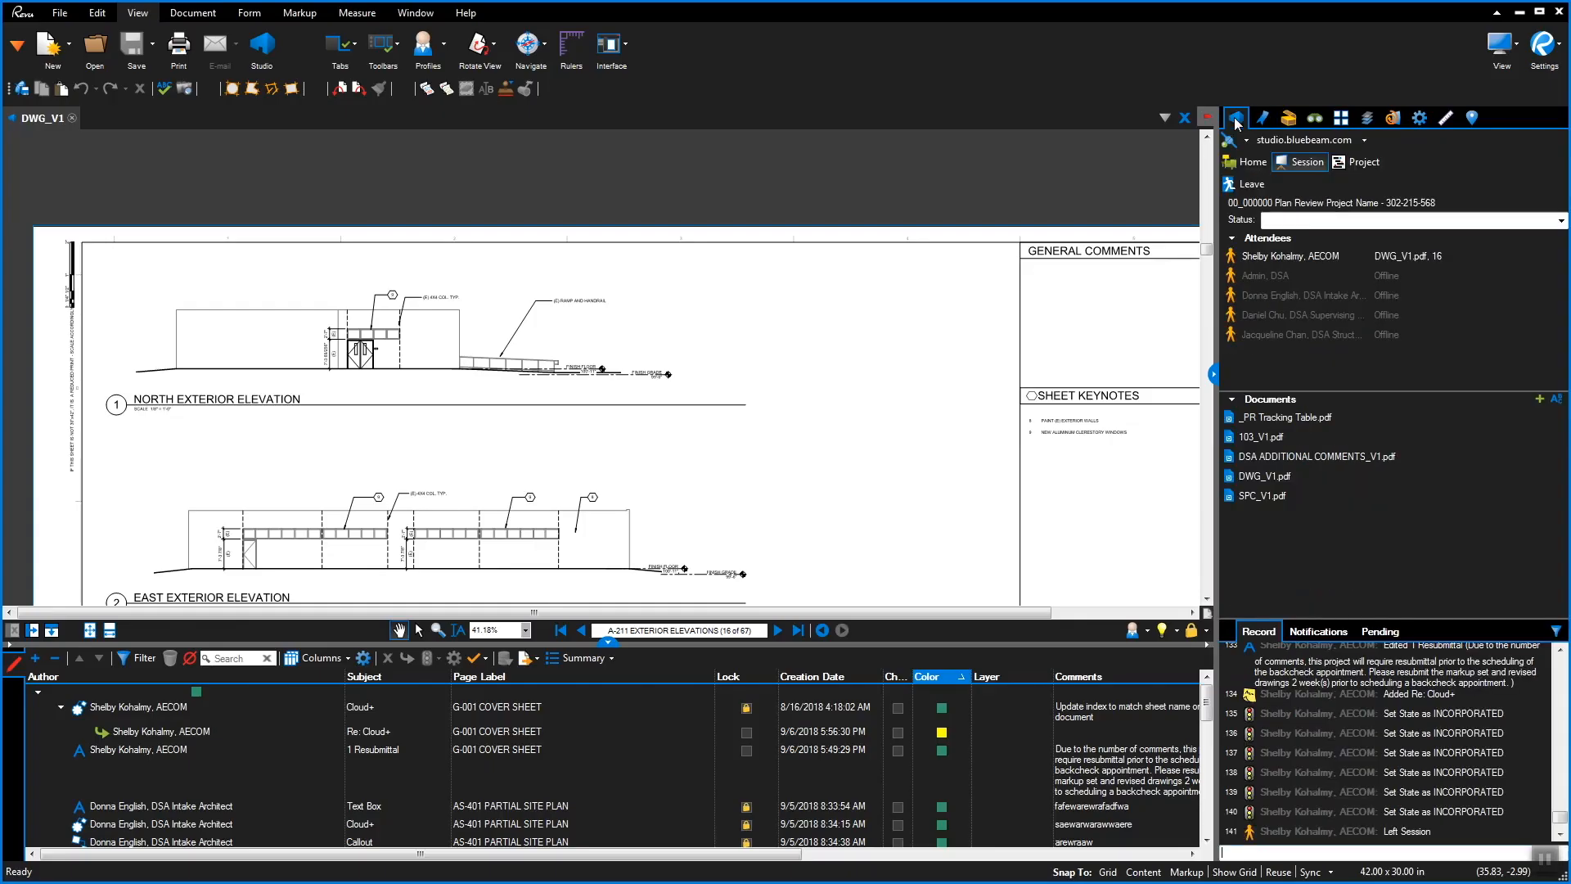
Browse the project tree to 0-Increments > 1. Plan Review Documents > Version 1
left_click(1364, 163)
left_click(1310, 237)
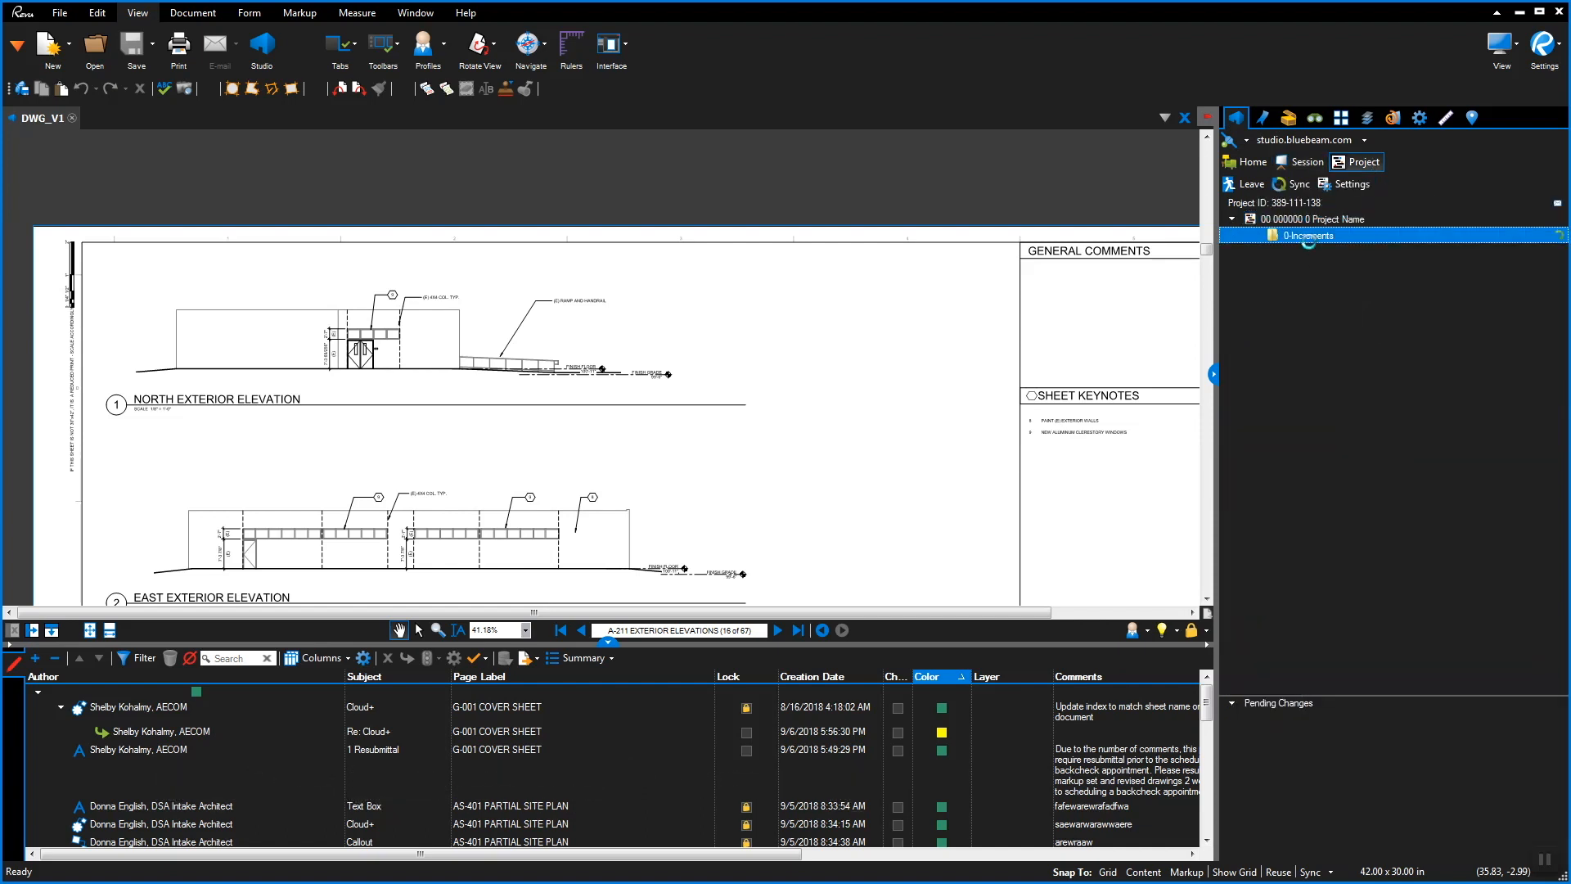
left_click(1318, 270)
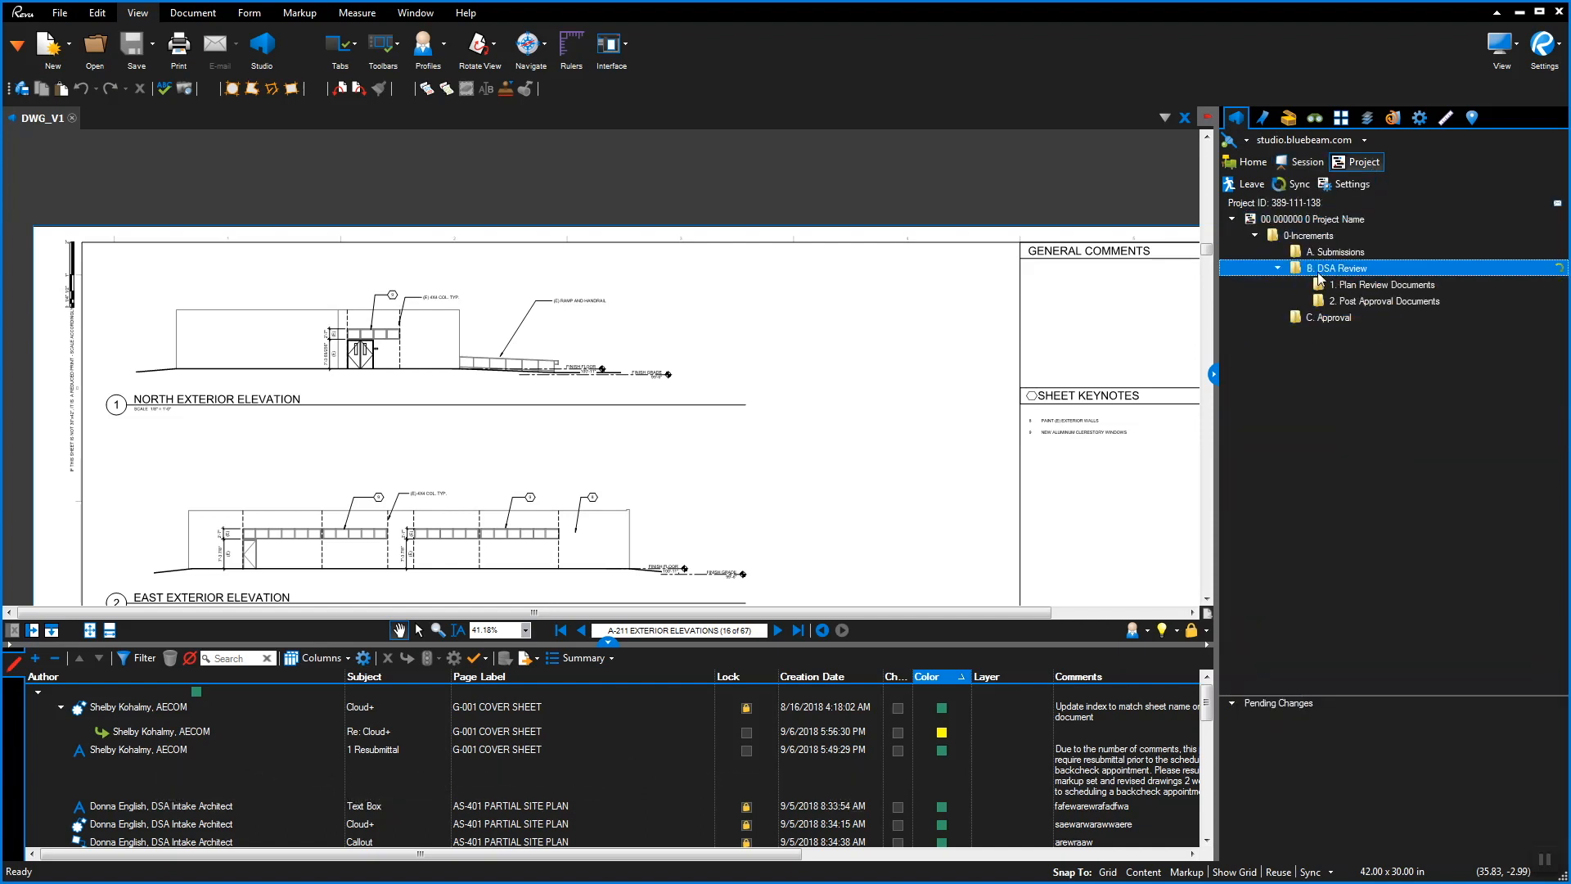
left_click(1360, 285)
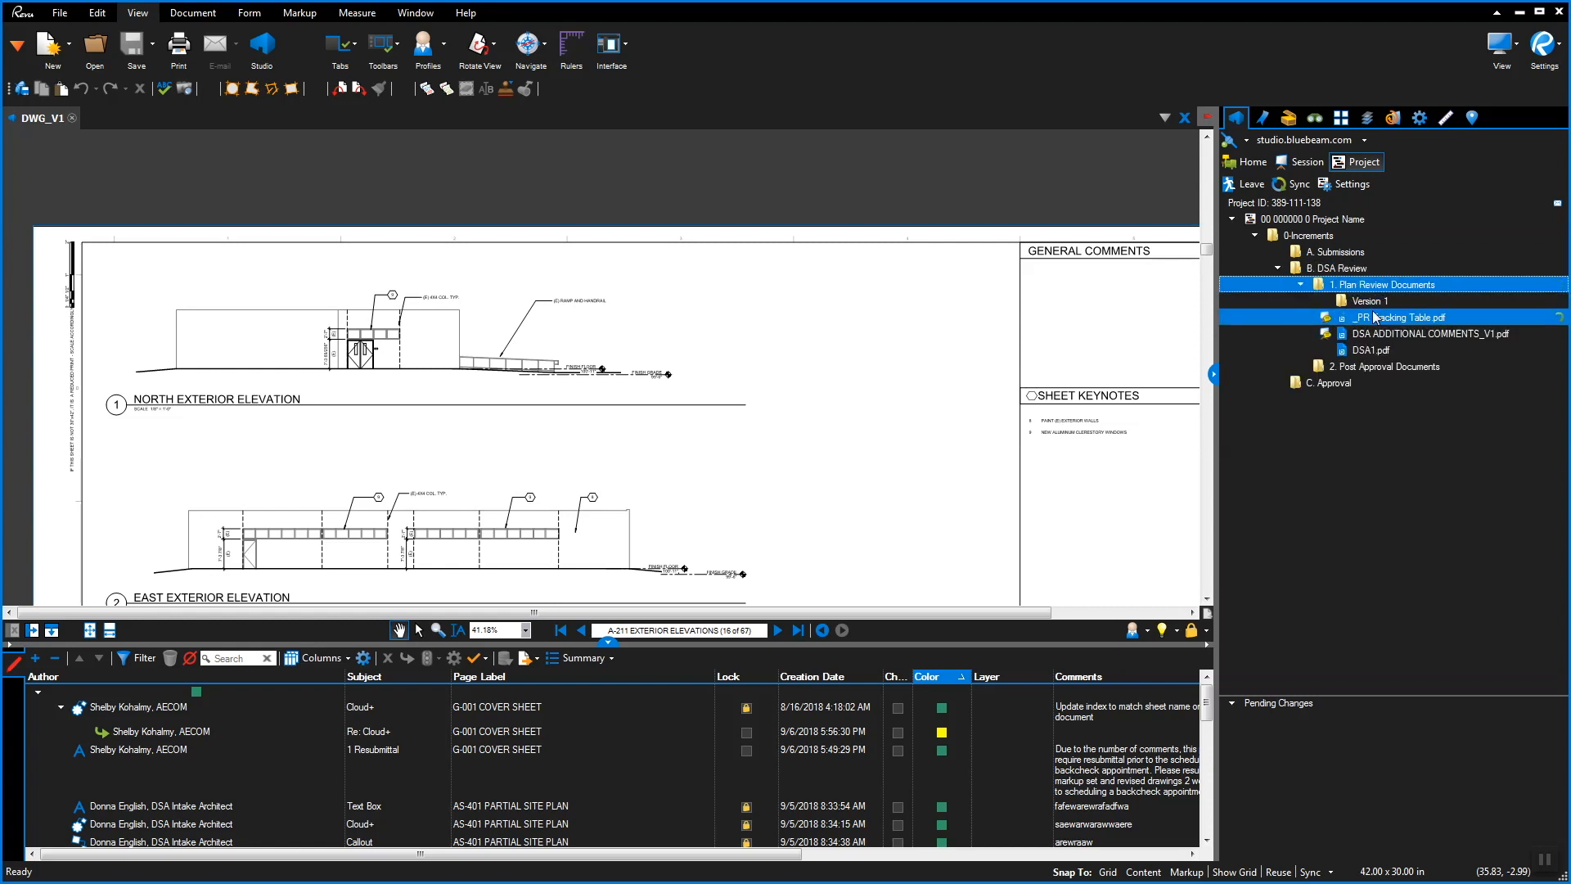
left_click(1388, 303)
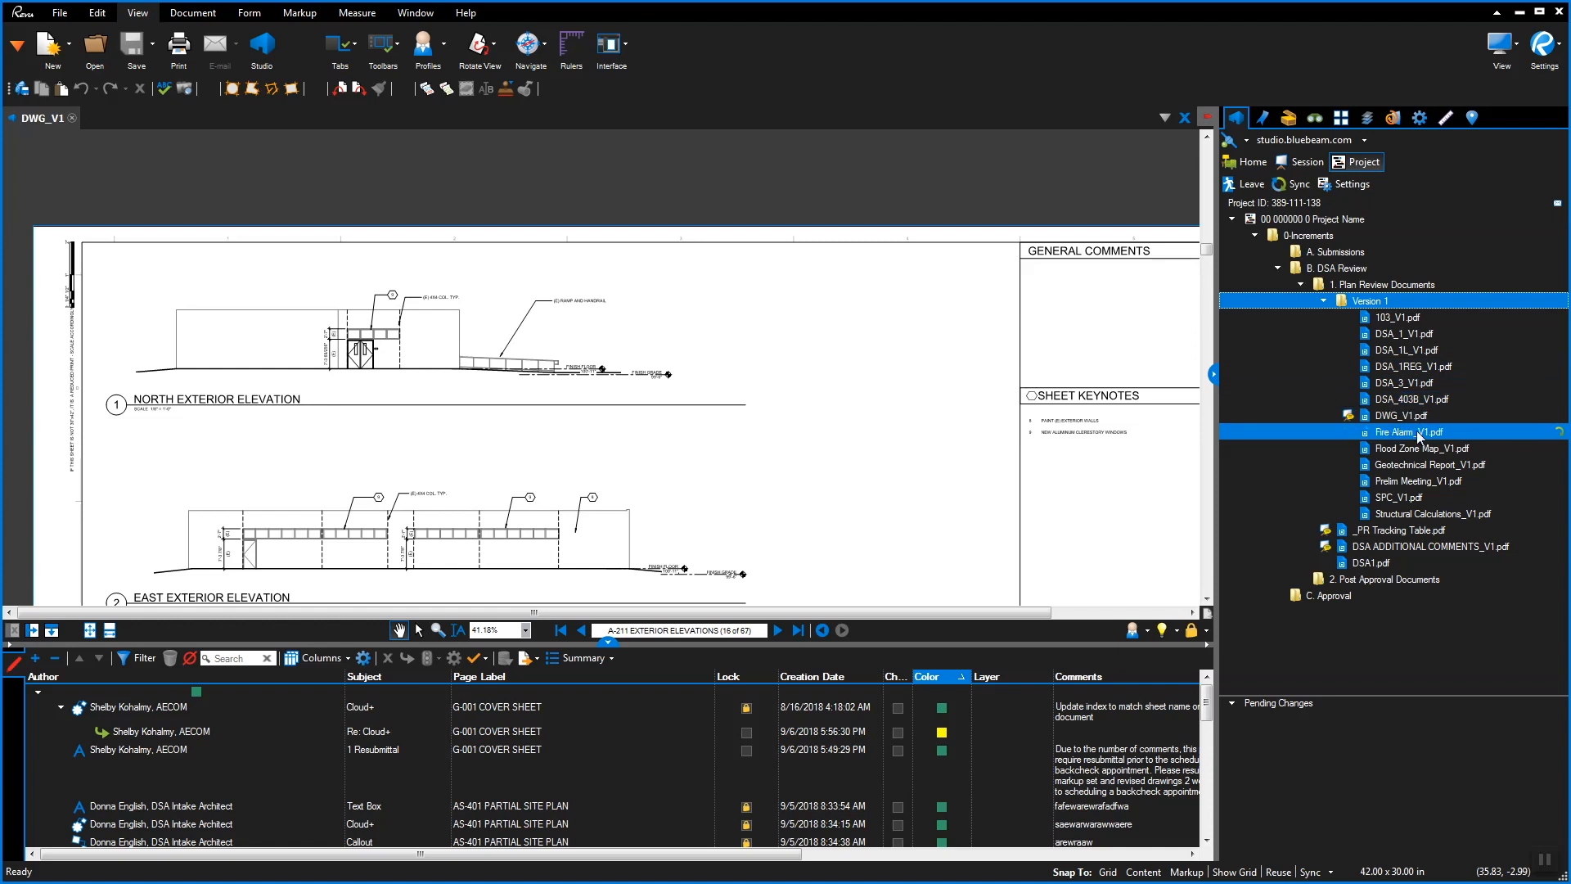
Open Geotechnical Report_V1.pdf and jump to its 9. FLOOD HAZARDS bookmark
right_click(1426, 465)
left_click(1293, 493)
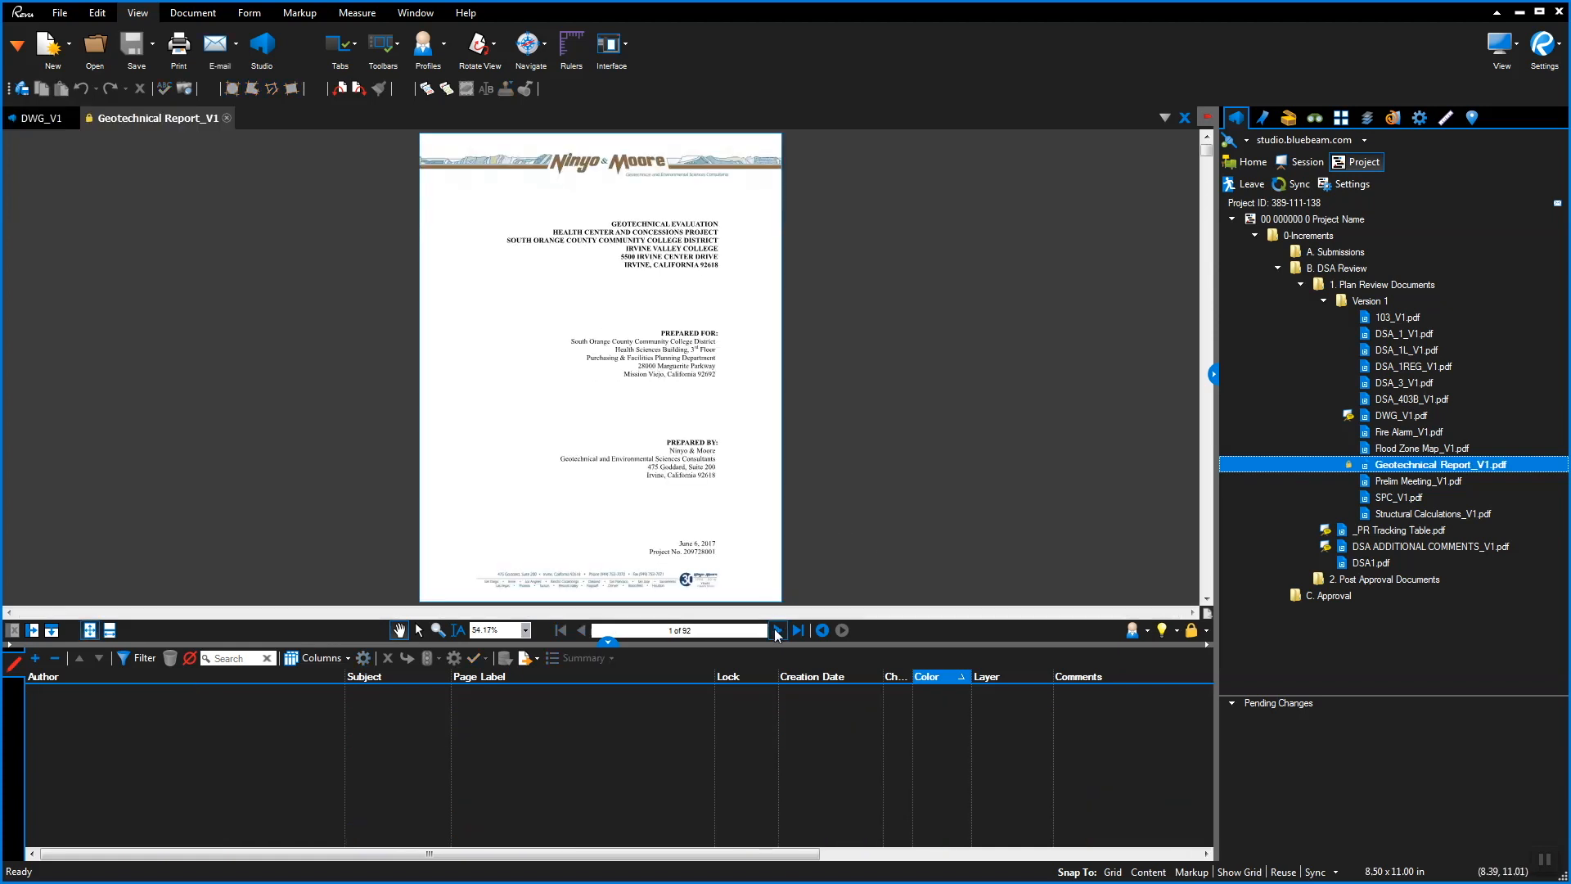
left_click(1265, 119)
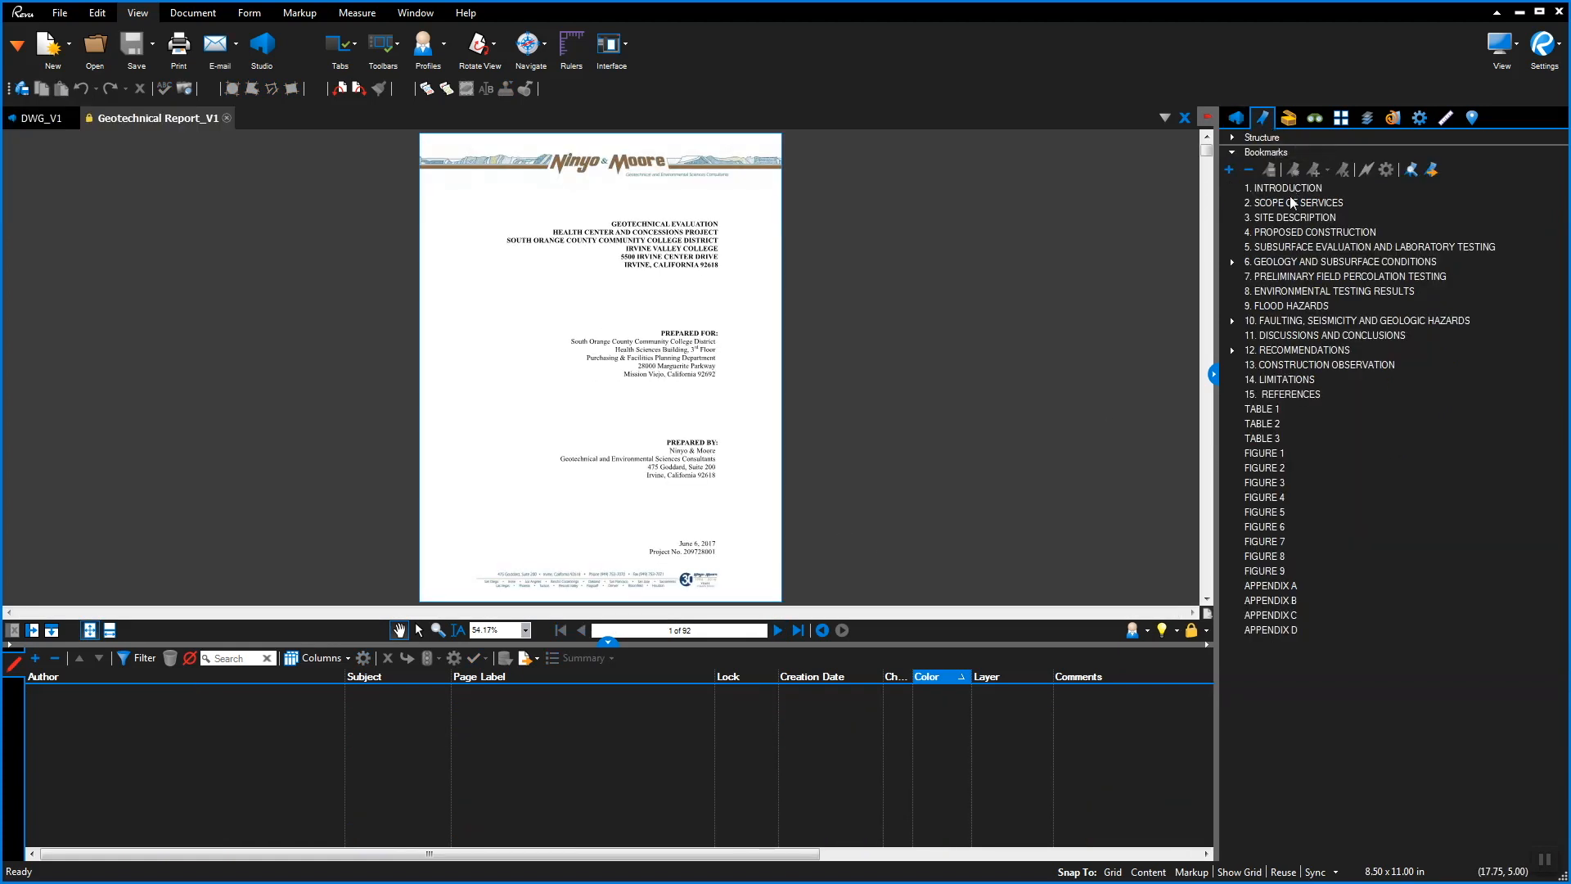
left_click(1303, 306)
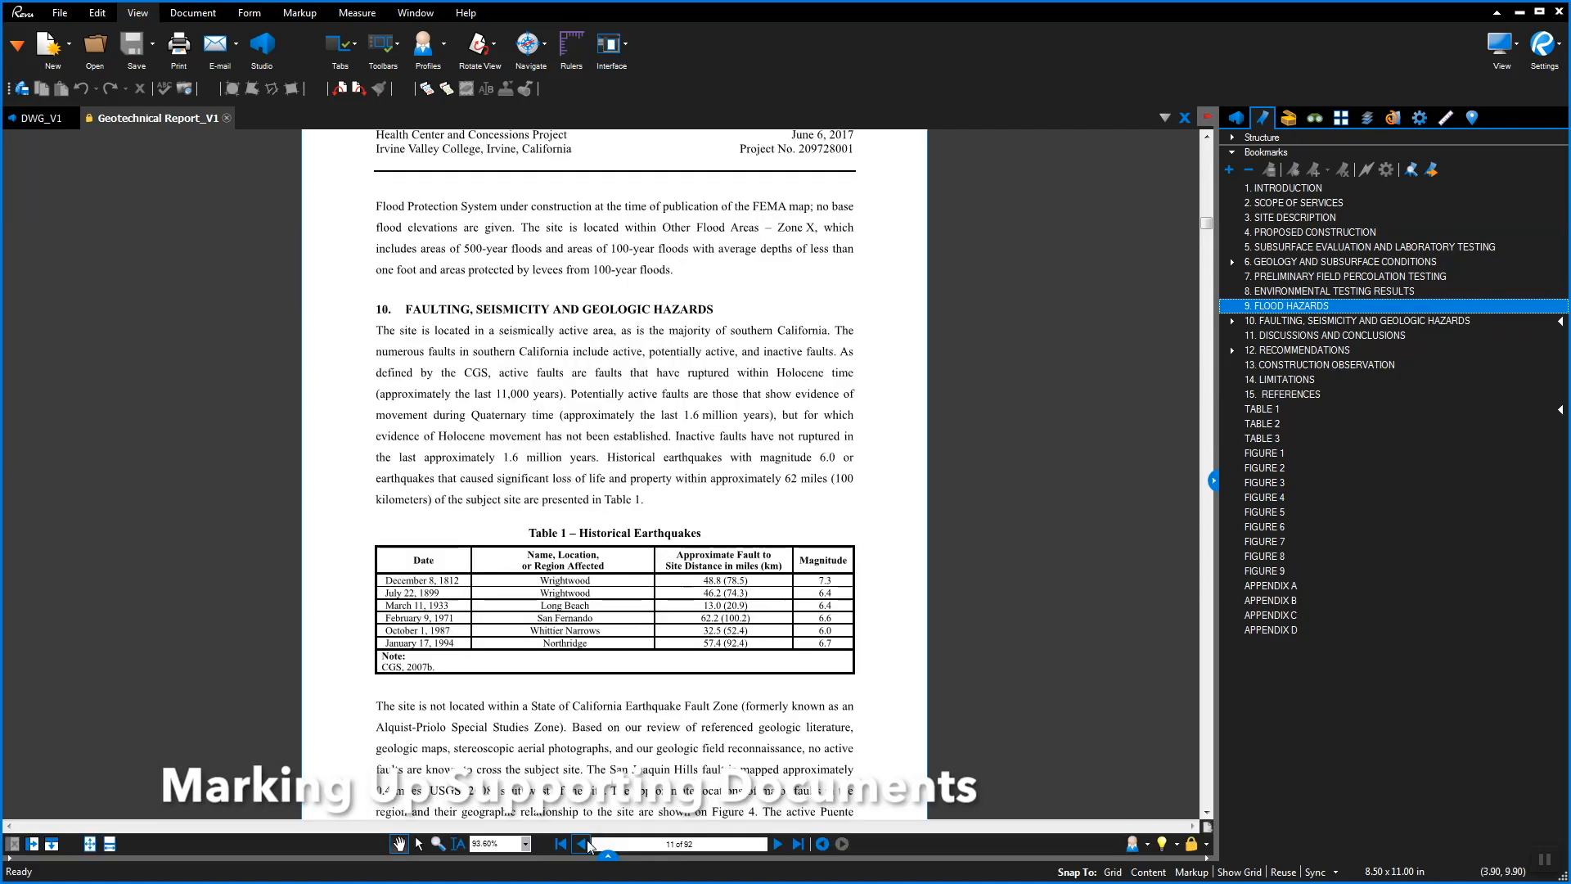
Snapshot the 9. FLOOD HAZARDS section of the geotechnical report
left_click(586, 844)
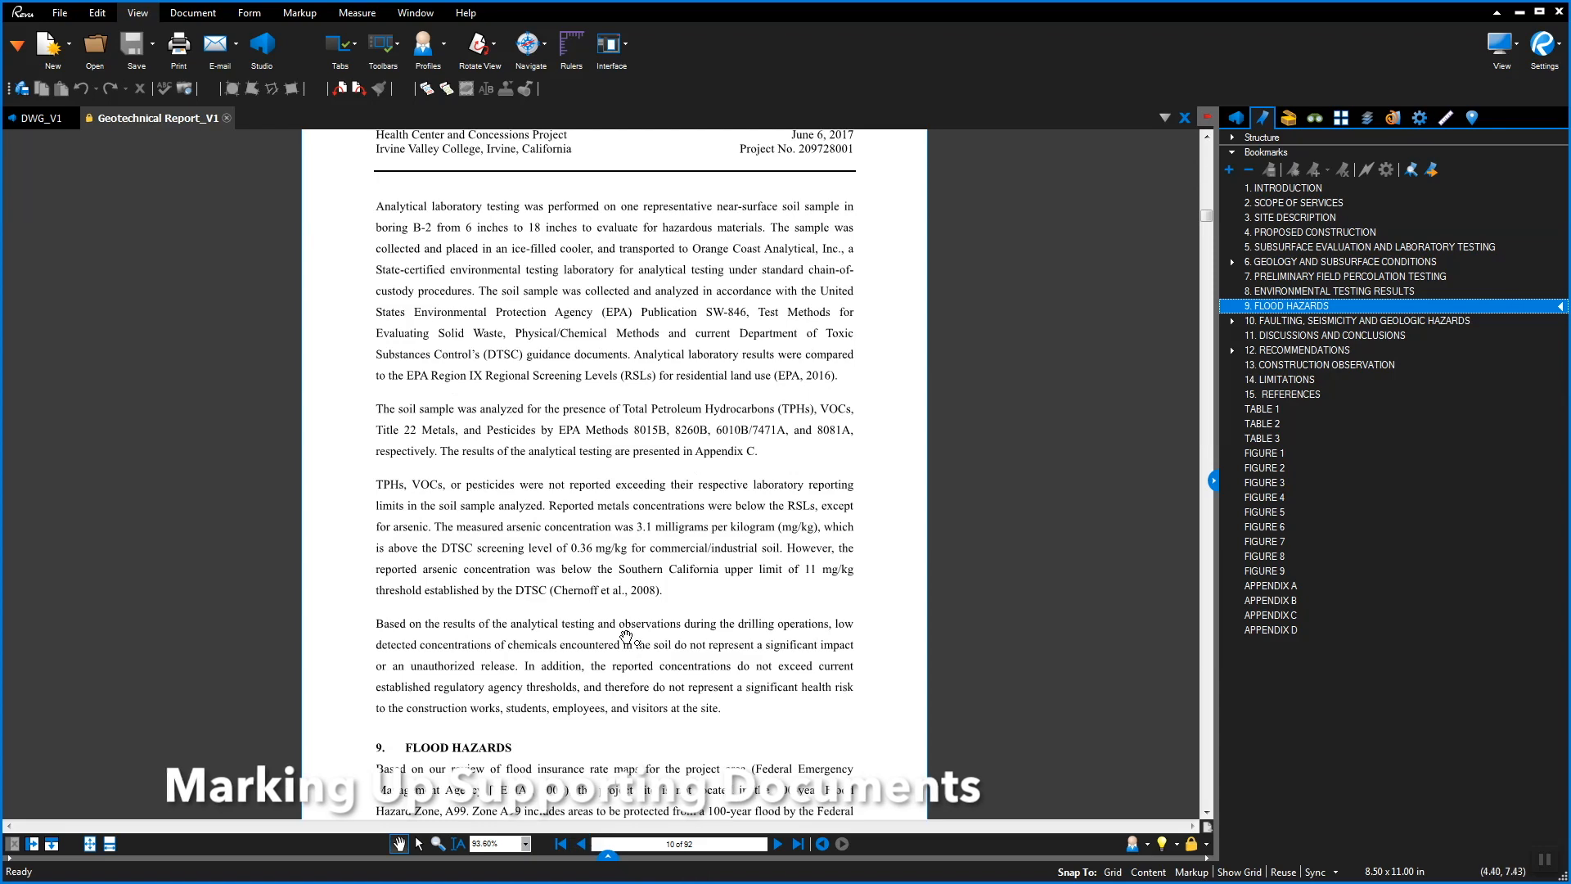
left_click(184, 89)
left_click_drag(366, 599, 892, 713)
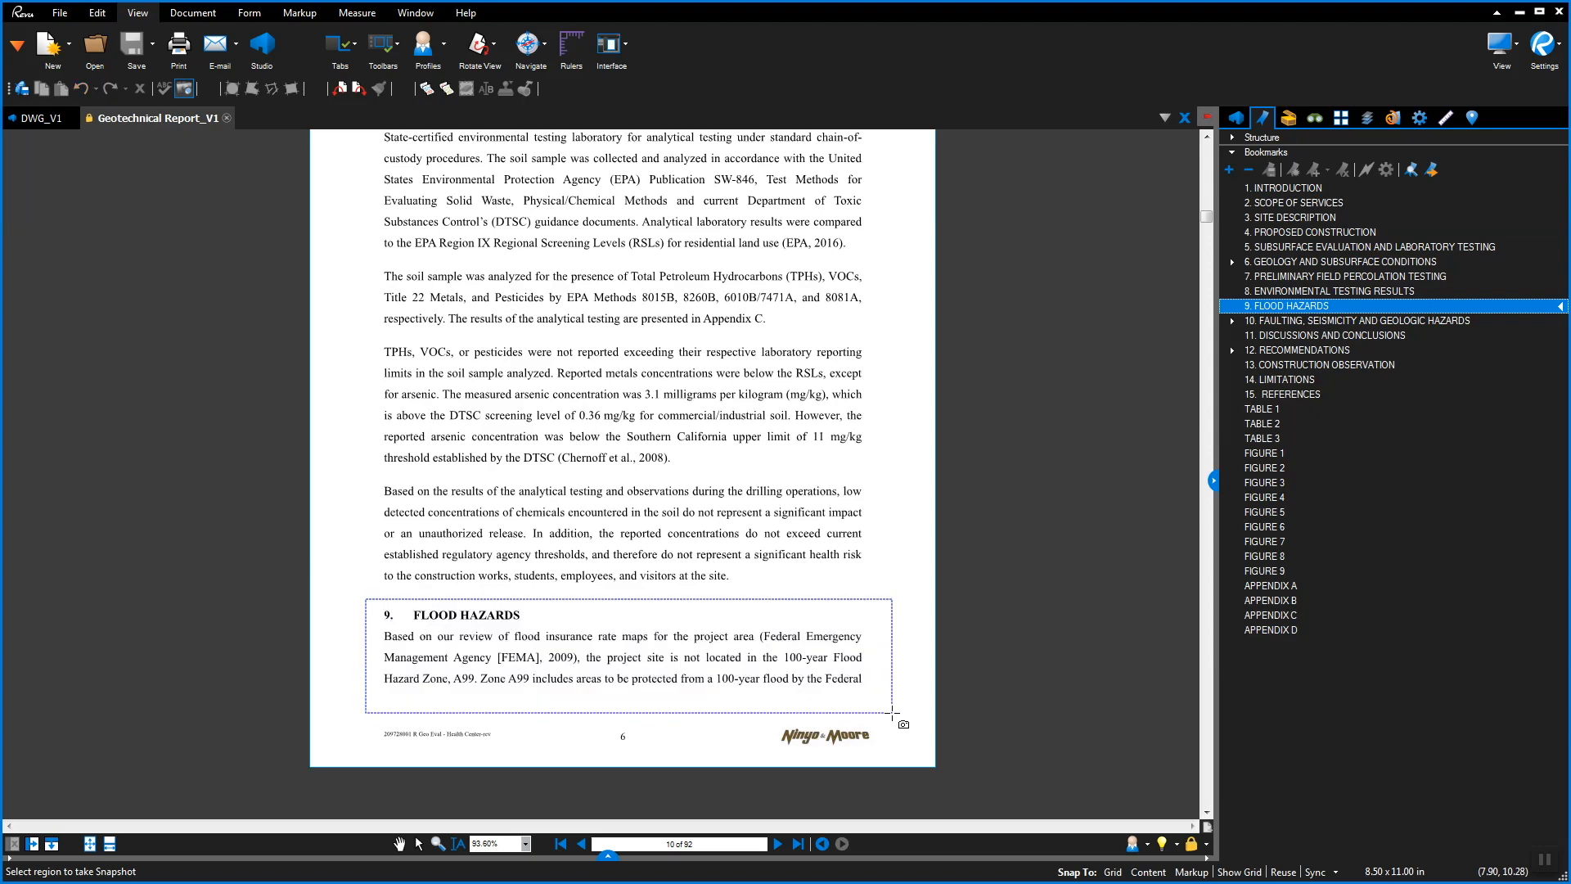
Paste the Flood Hazards snapshot onto the DWG_V1 A-211 elevations sheet
left_click(41, 118)
right_click(717, 294)
left_click(747, 312)
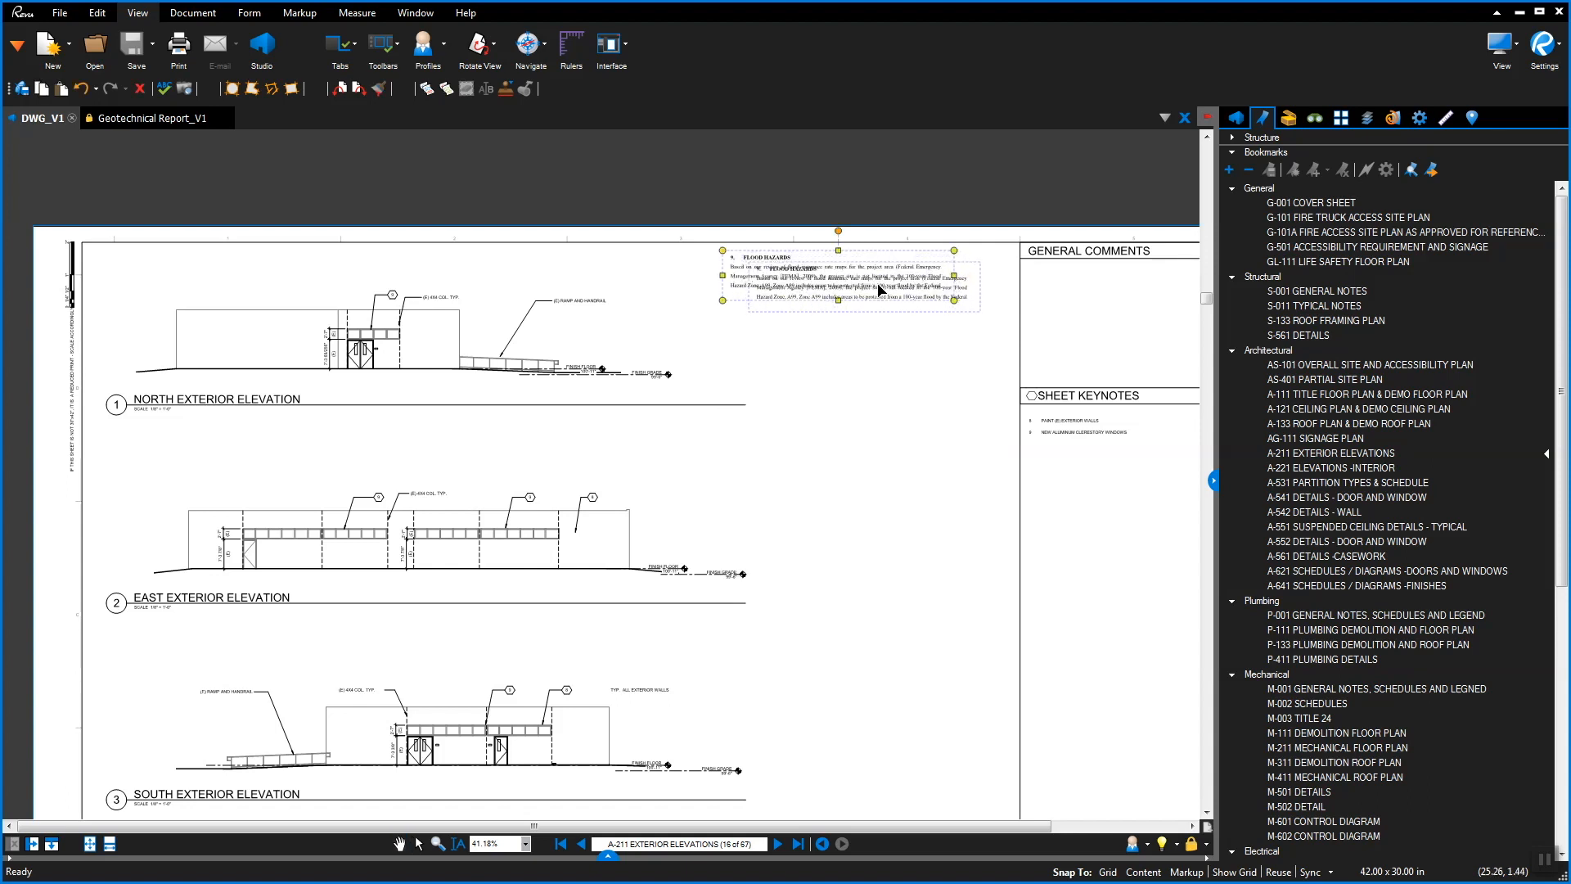
left_click(1290, 118)
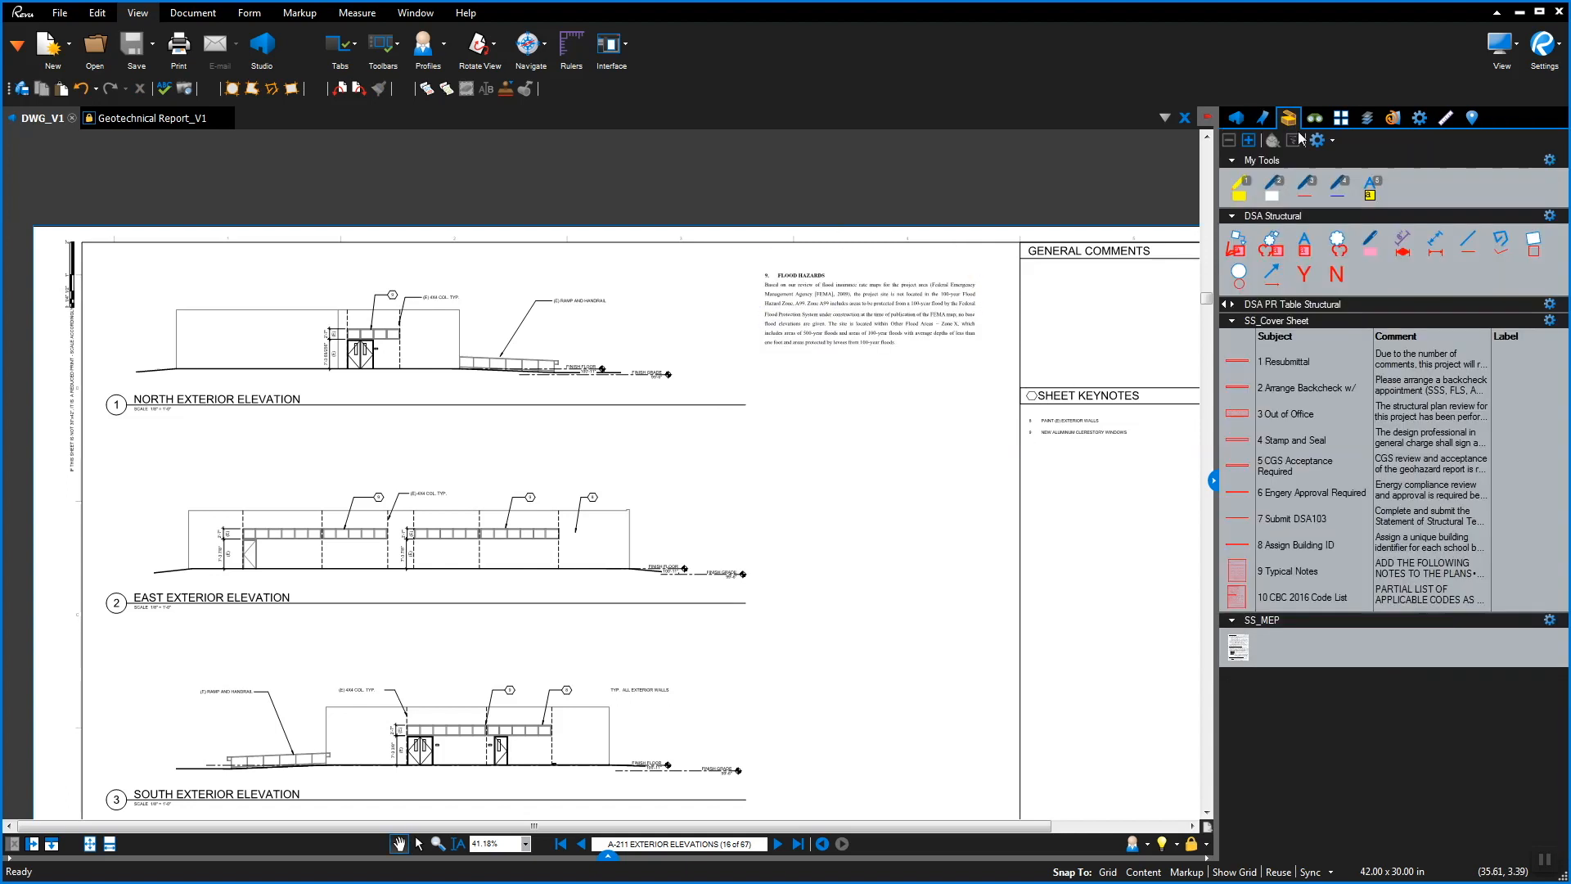
Add a north-elevation callout reading 'Verify the elevation accounts for the flood hazard…', then return to the report
left_click(1238, 245)
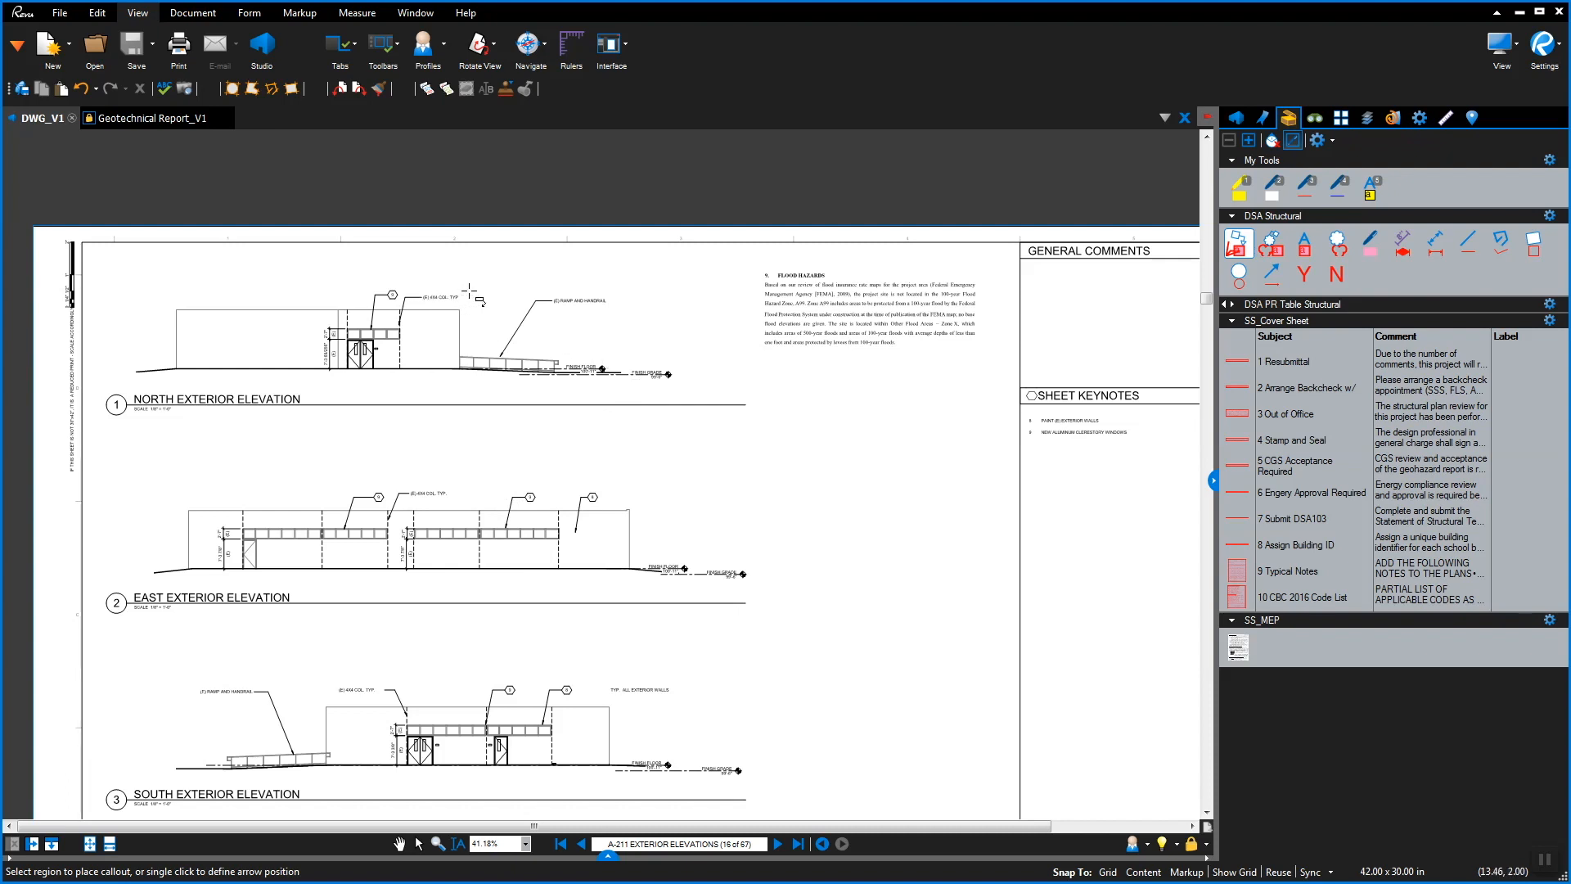
left_click(466, 292)
left_click(634, 261)
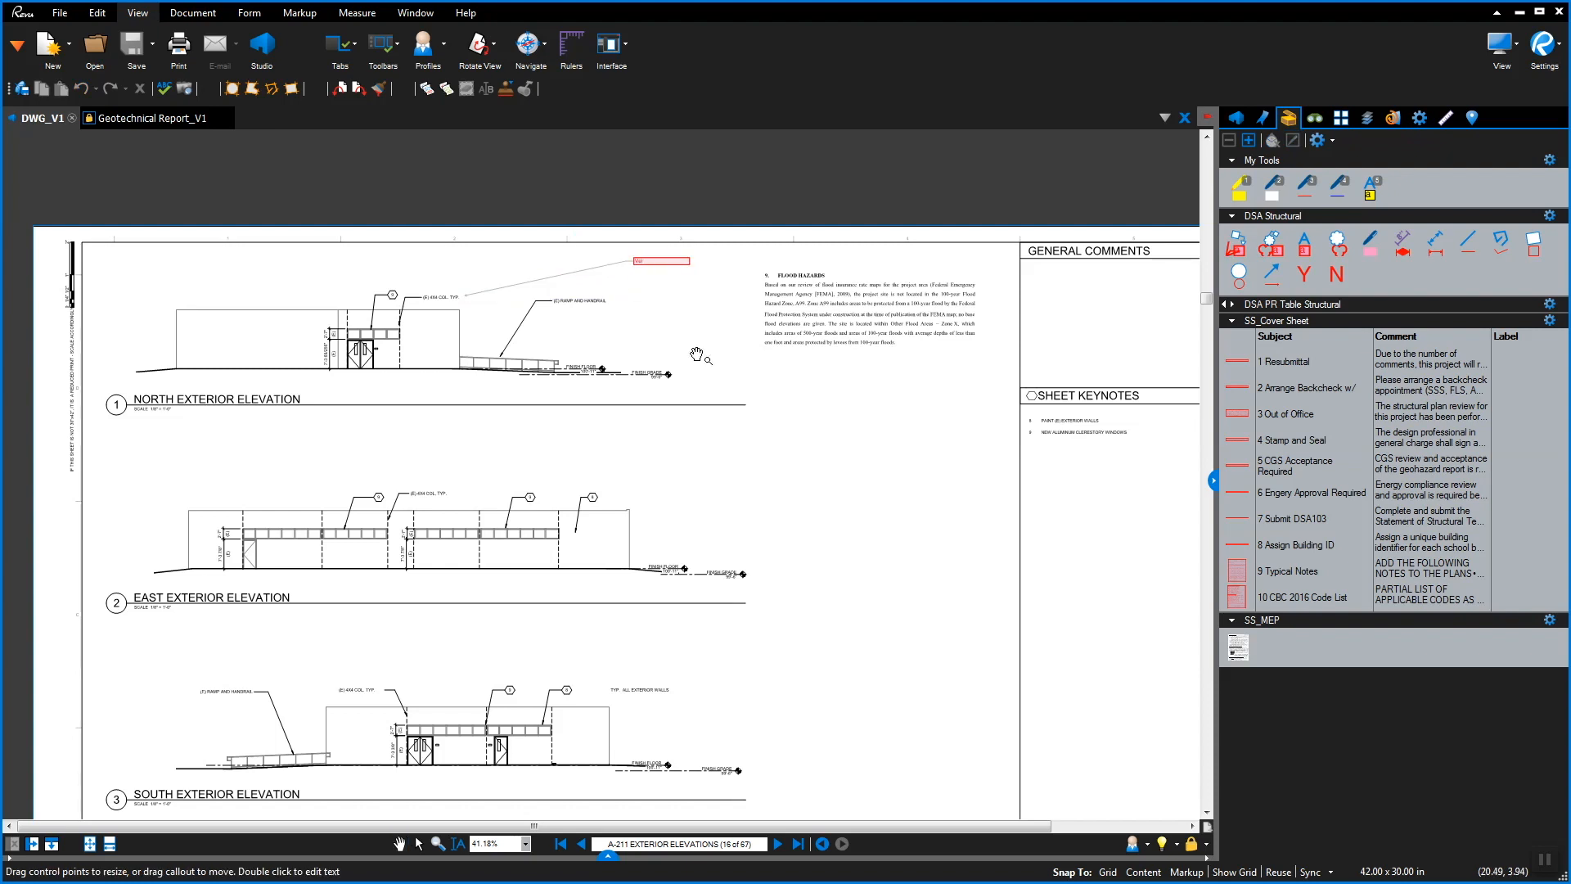
type("Verify the elevation accounts for the flood hazard in this area see r")
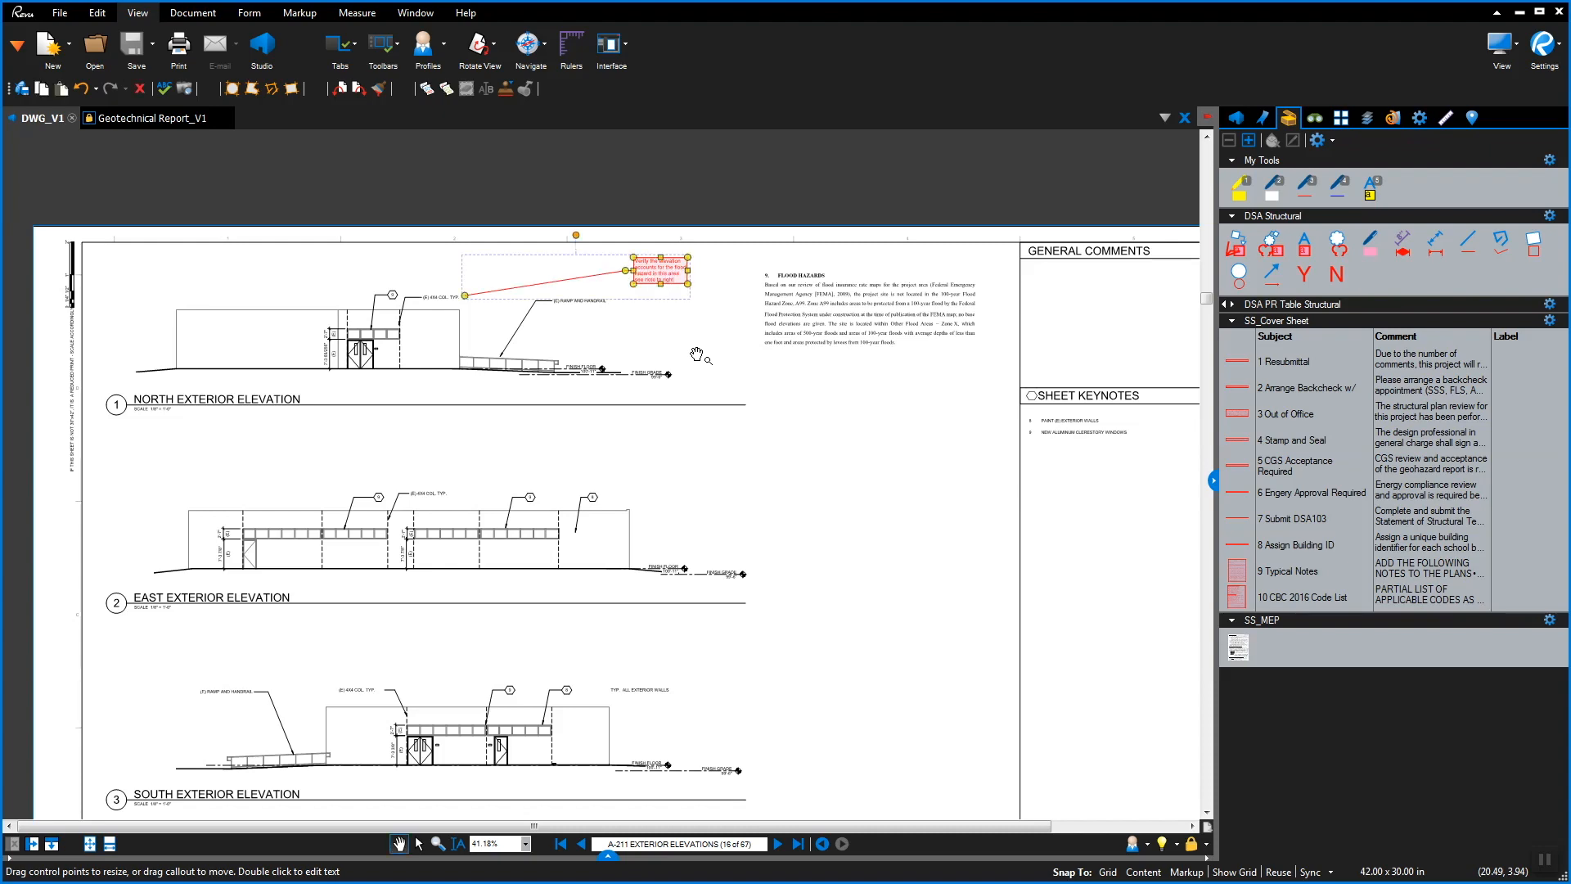
key("ctrl+Tab")
scroll(695, 446, "down", 2)
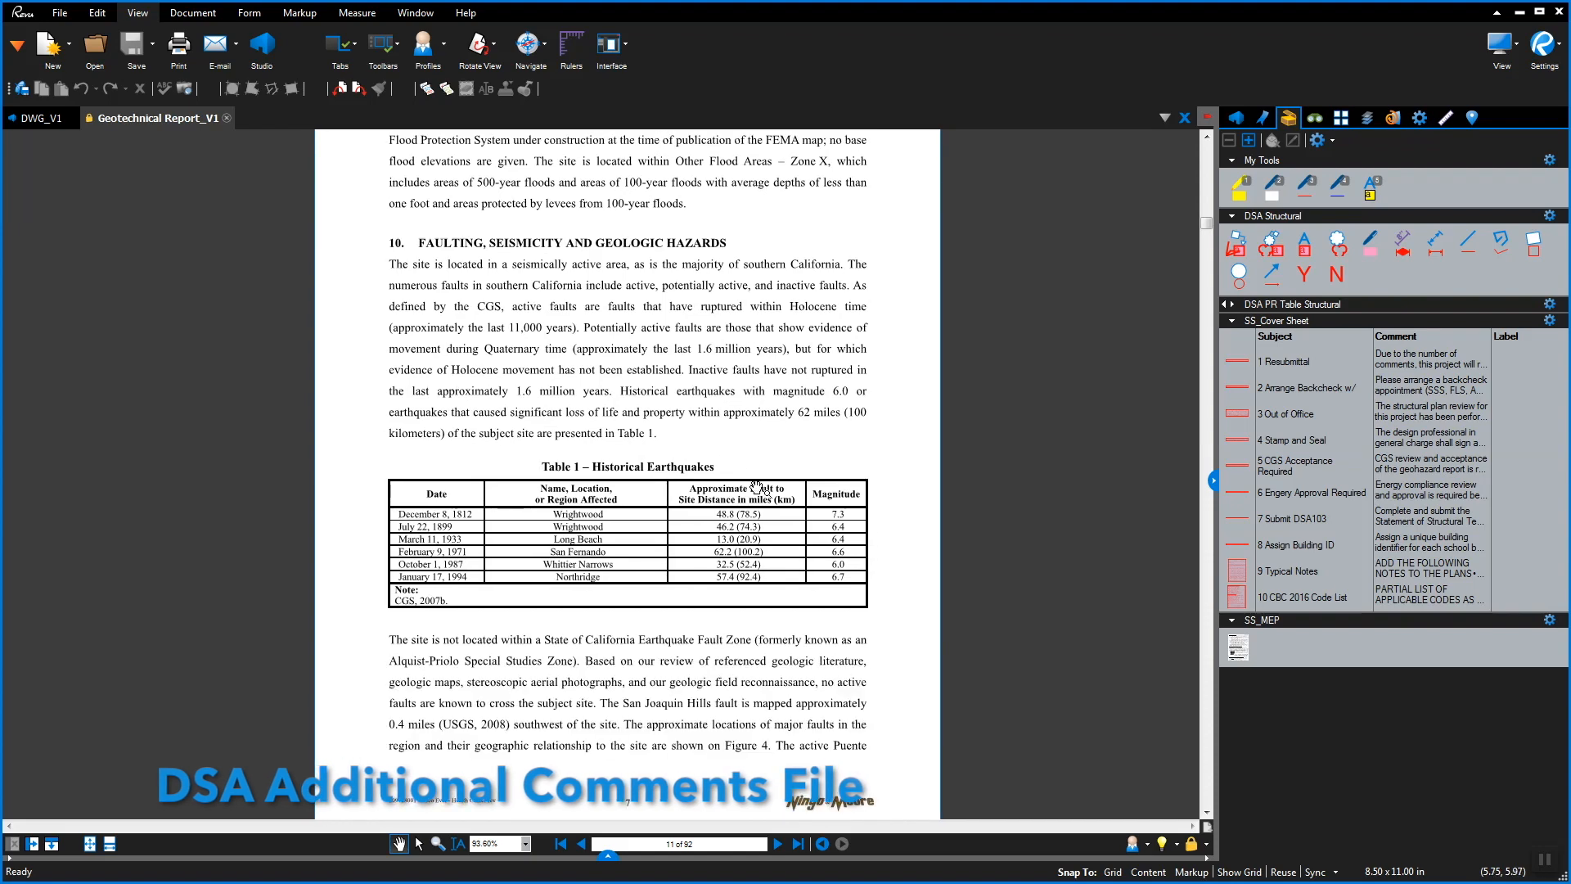
Snapshot the report's faulting section and Table 1 on page 11
left_click(776, 845)
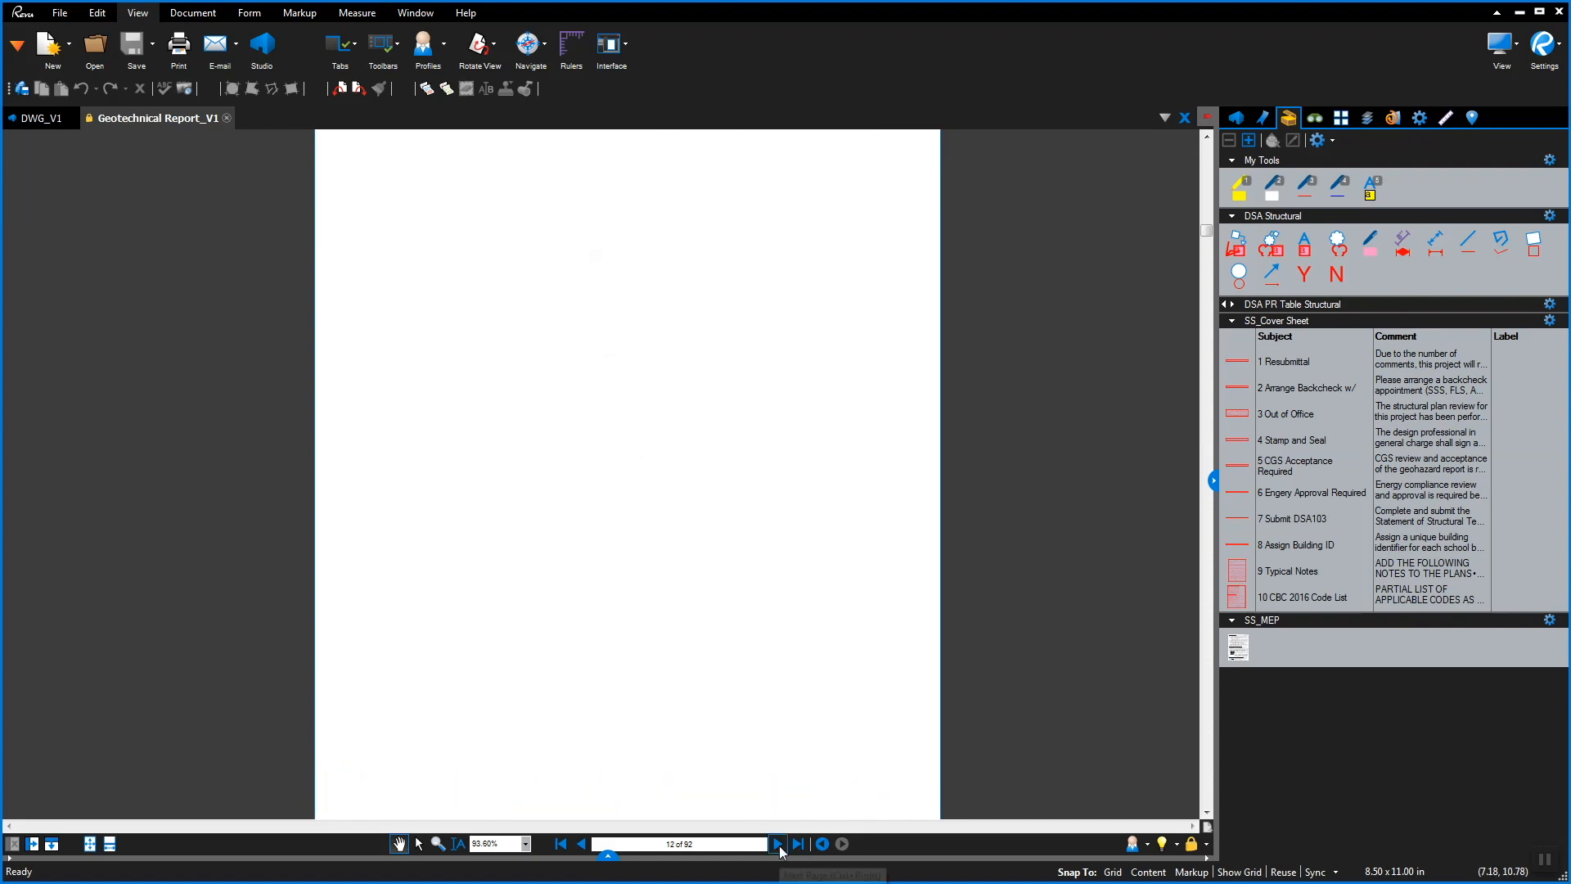
left_click_drag(802, 576, 785, 488)
left_click(581, 845)
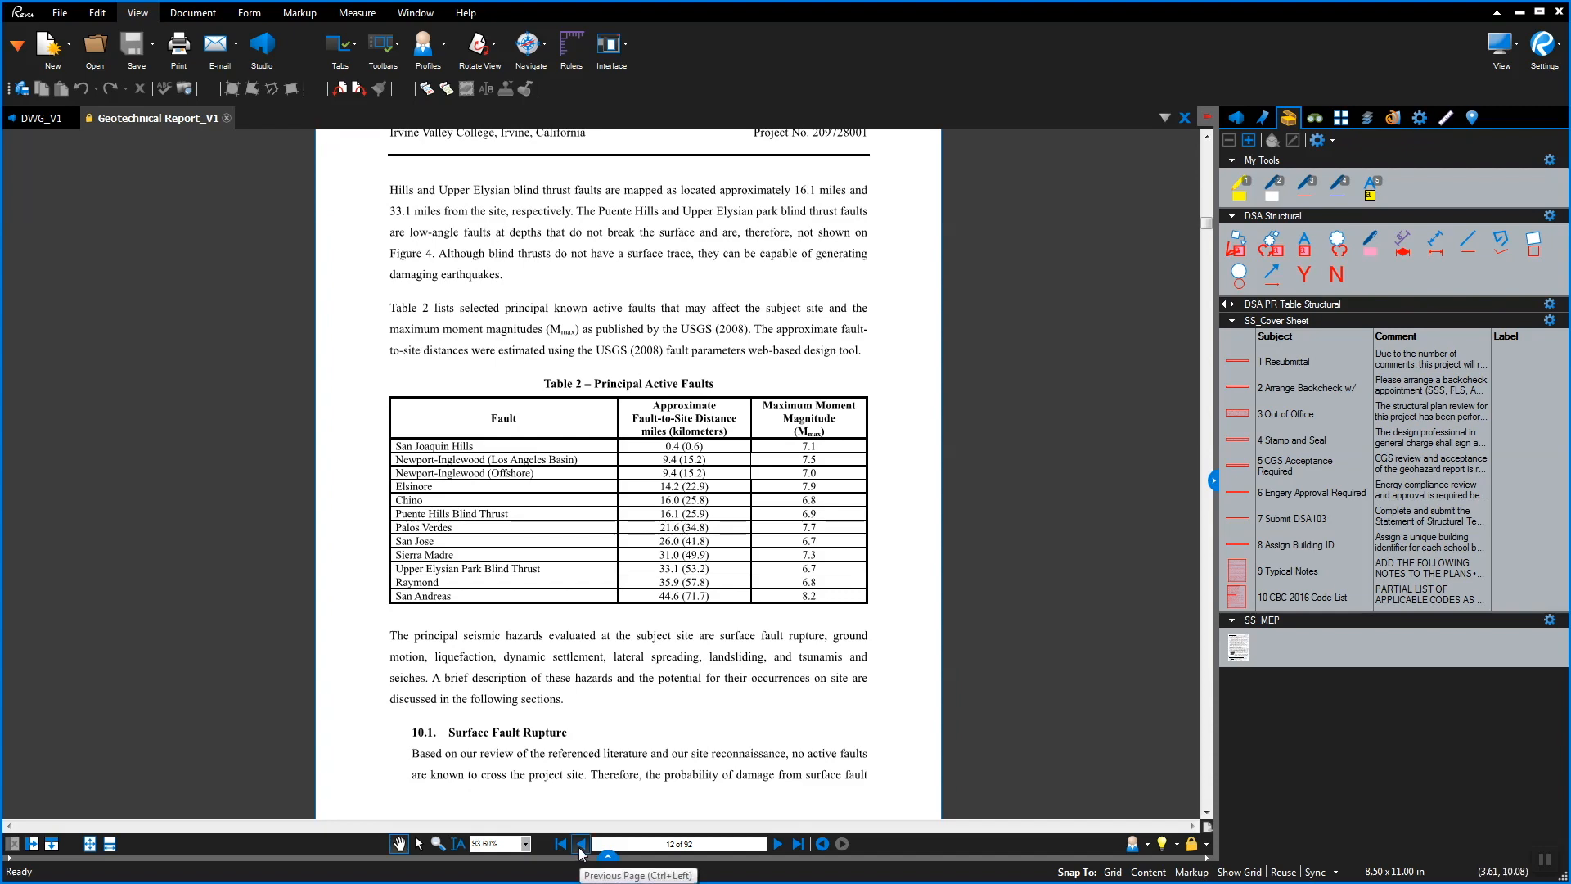
left_click_drag(735, 646, 725, 567)
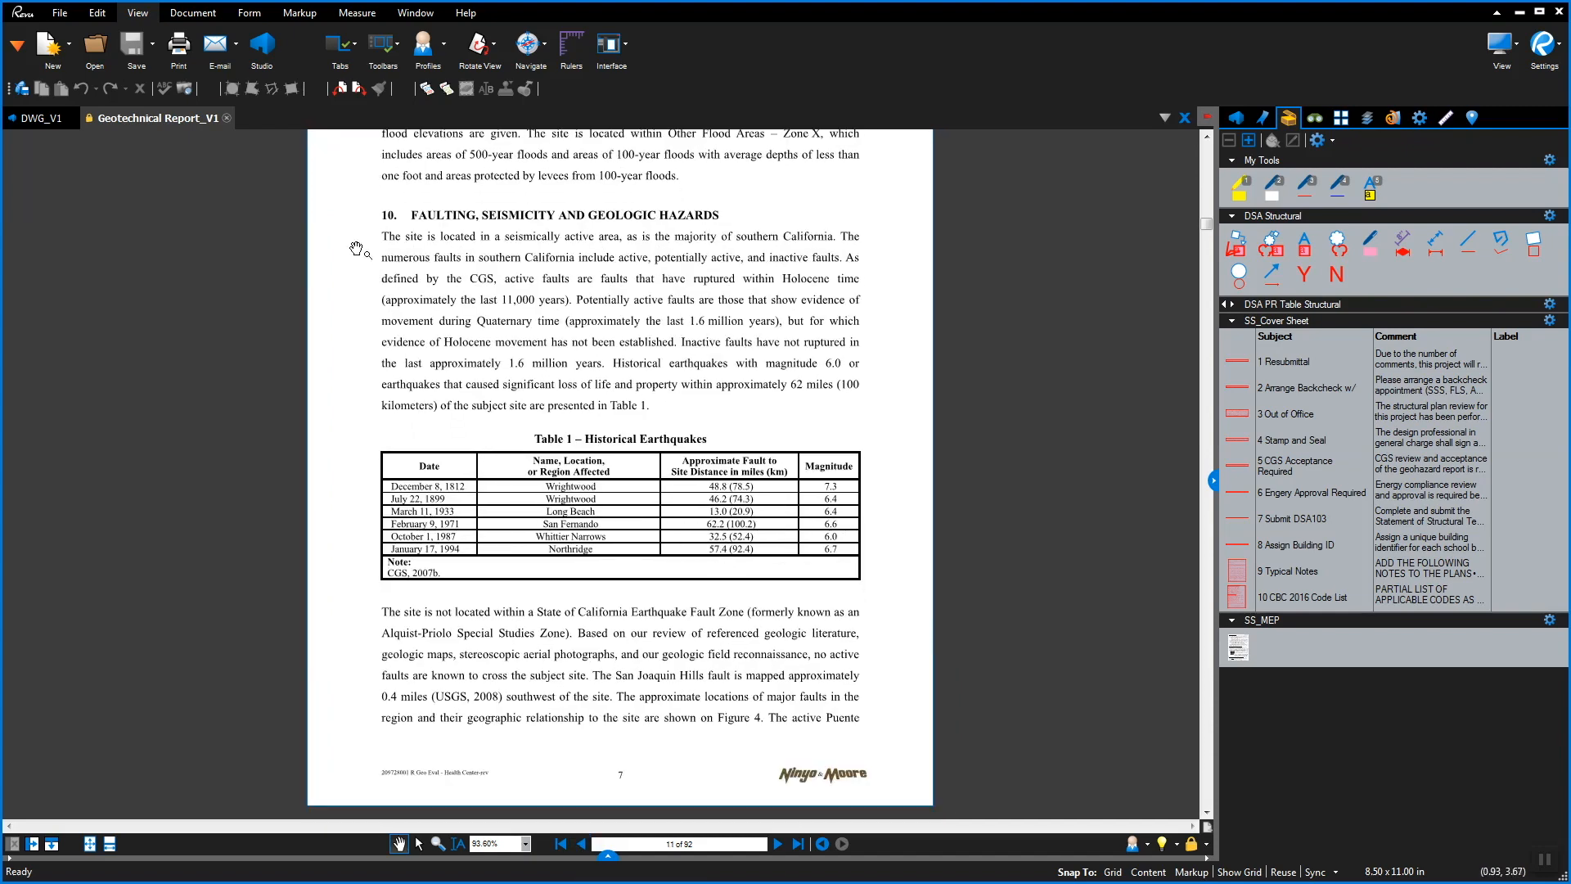
left_click(184, 88)
left_click_drag(363, 196, 889, 746)
Paste the snapshot lower on DSA ADDITIONAL COMMENTS_V1.pdf from the session, then return to DWG_V1
left_click(1236, 119)
left_click(1306, 163)
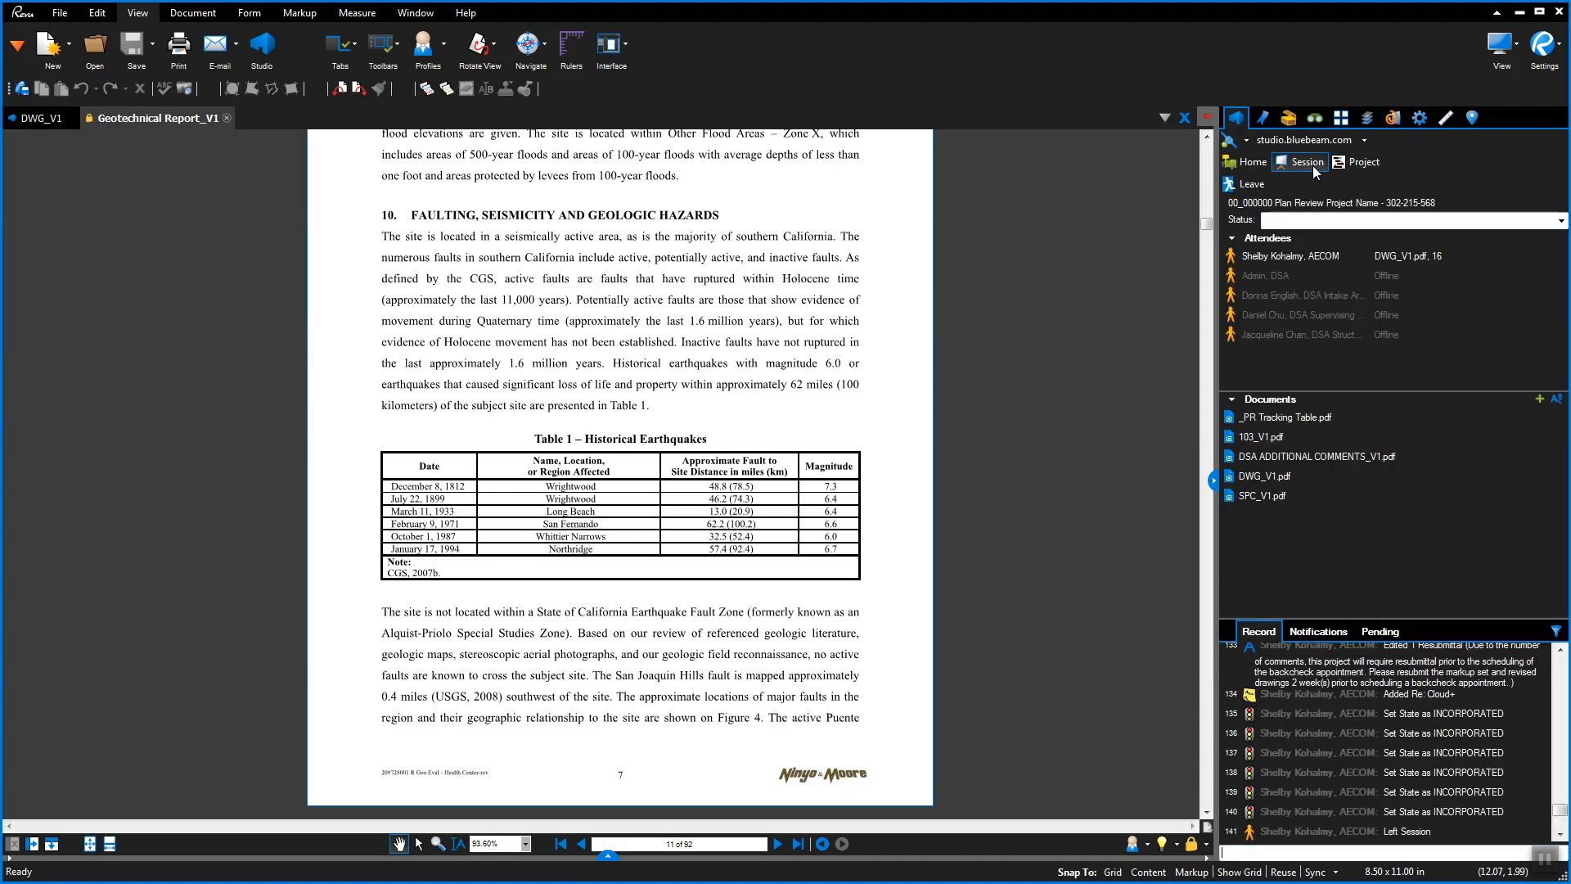
double_click(1293, 456)
right_click(168, 170)
left_click(200, 185)
left_click_drag(242, 163, 224, 288)
left_click(40, 118)
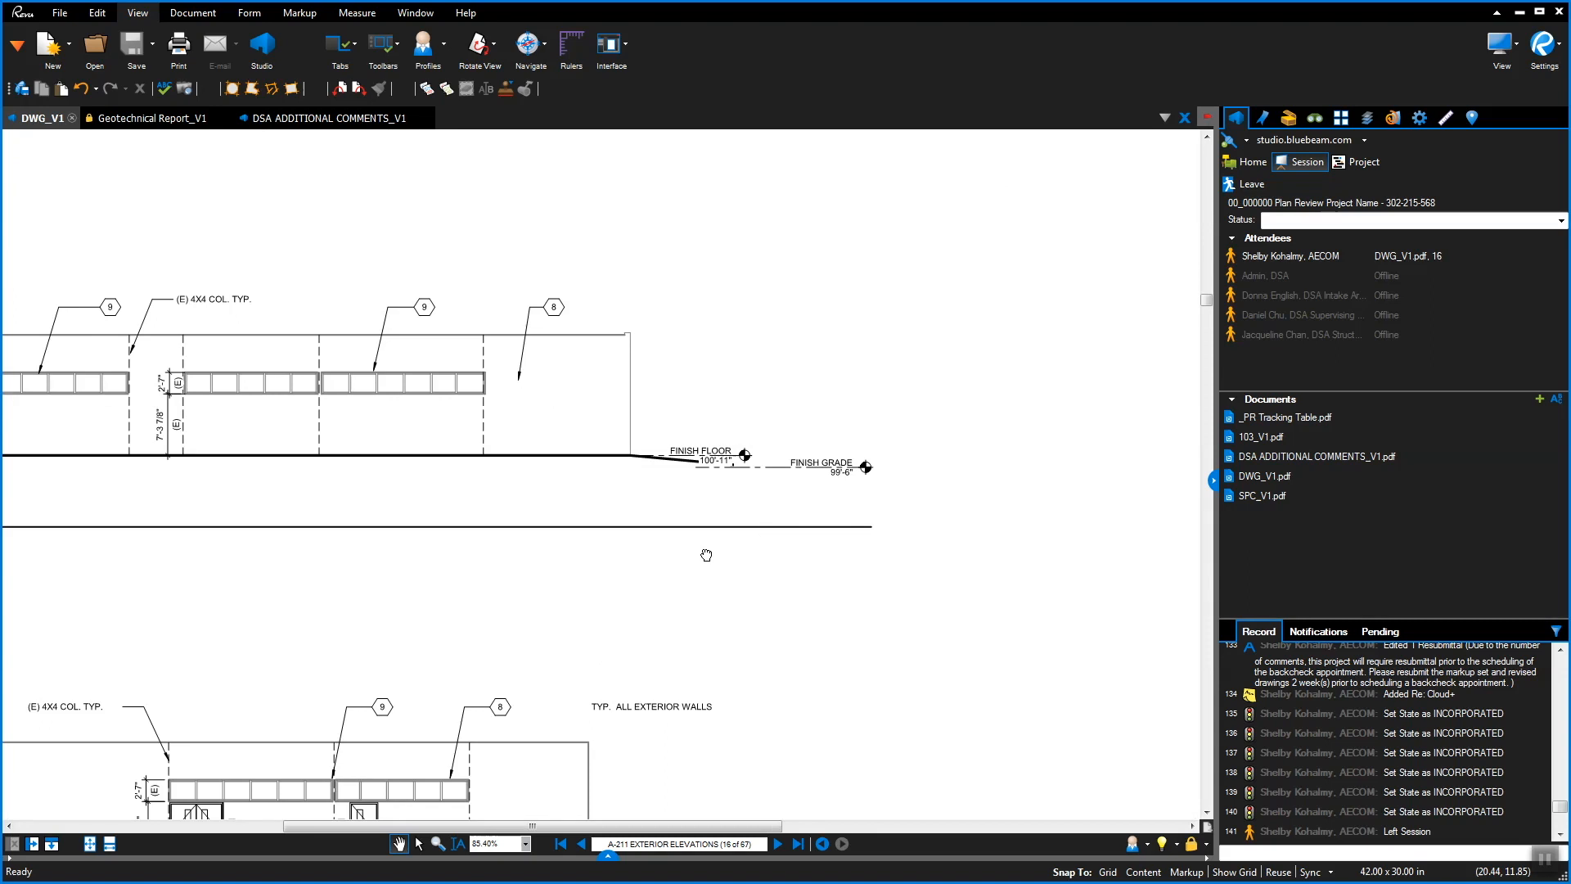
left_click(1289, 119)
Draw a DSA Structural text box beside the north elevation referring to the Additional Comments
left_click(1296, 248)
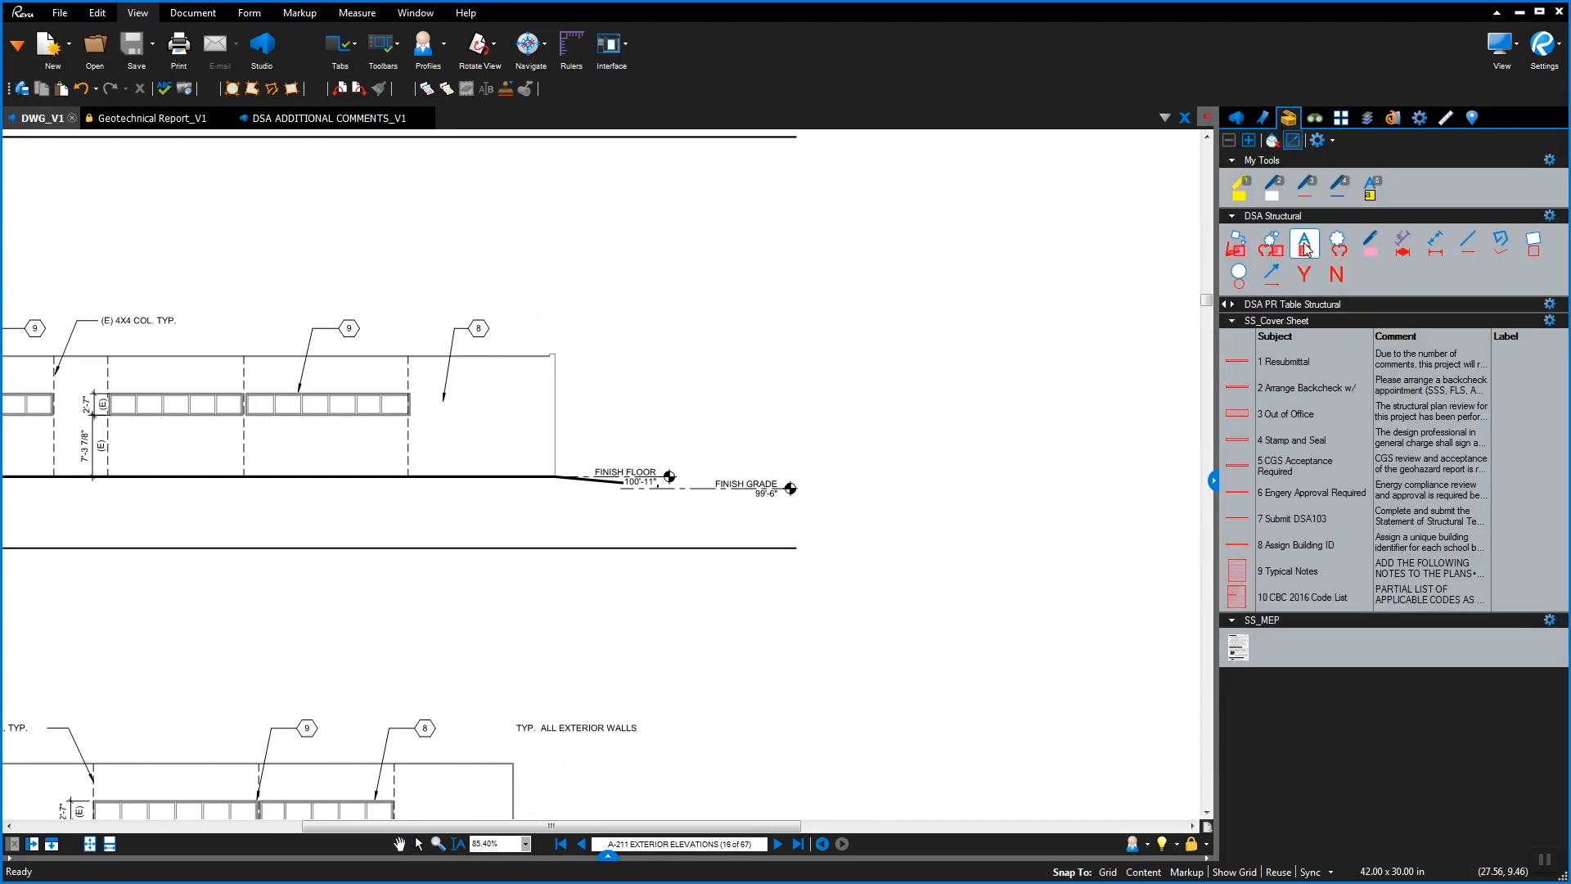
left_click_drag(595, 345, 841, 413)
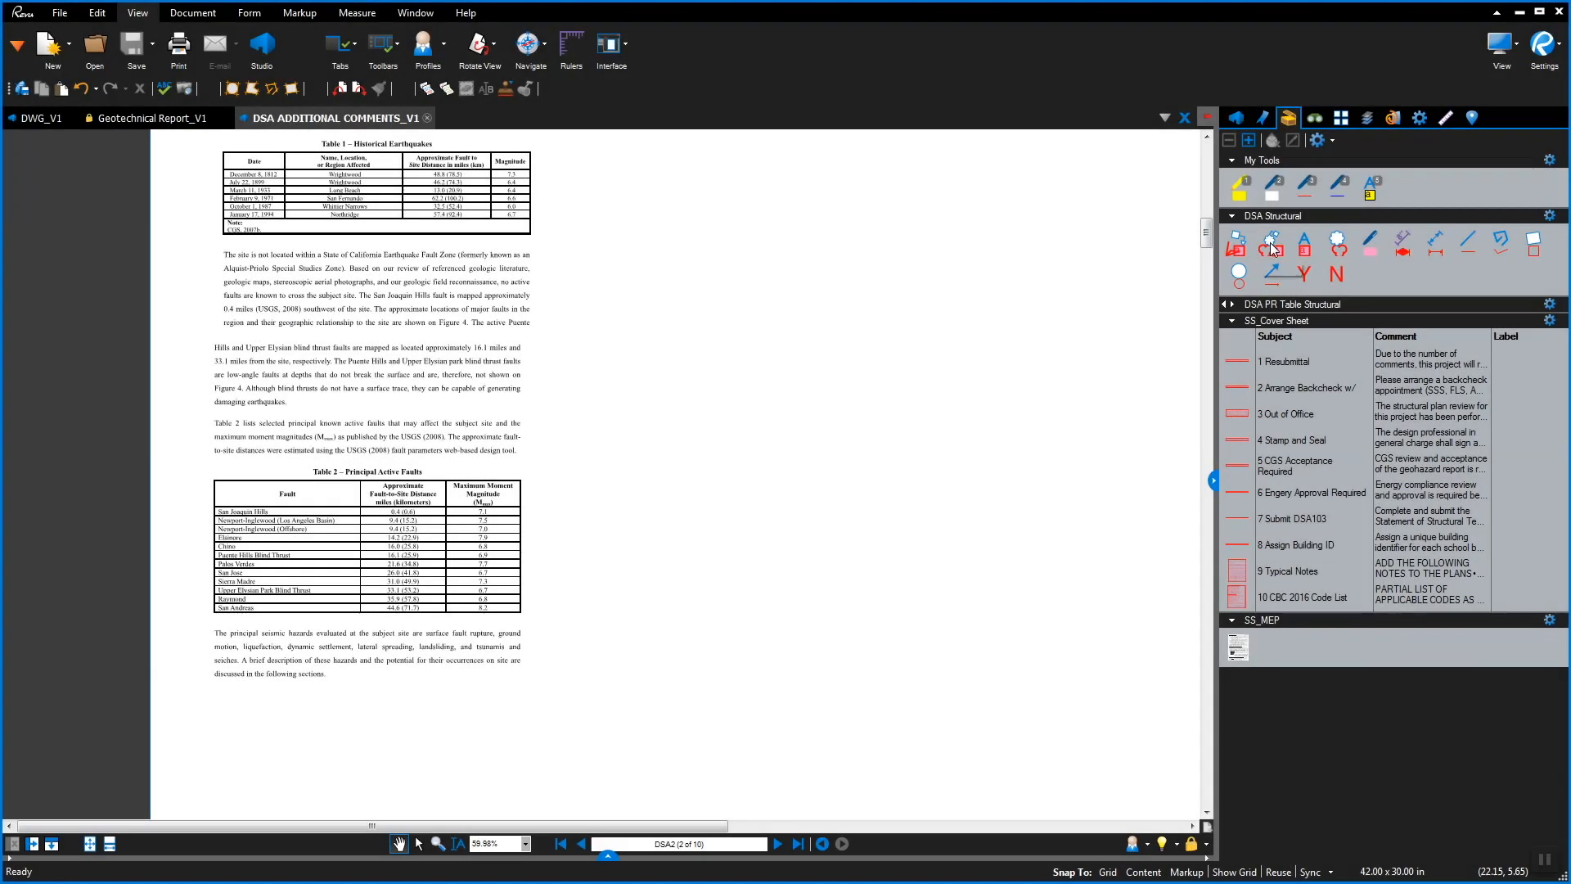
left_click(1271, 244)
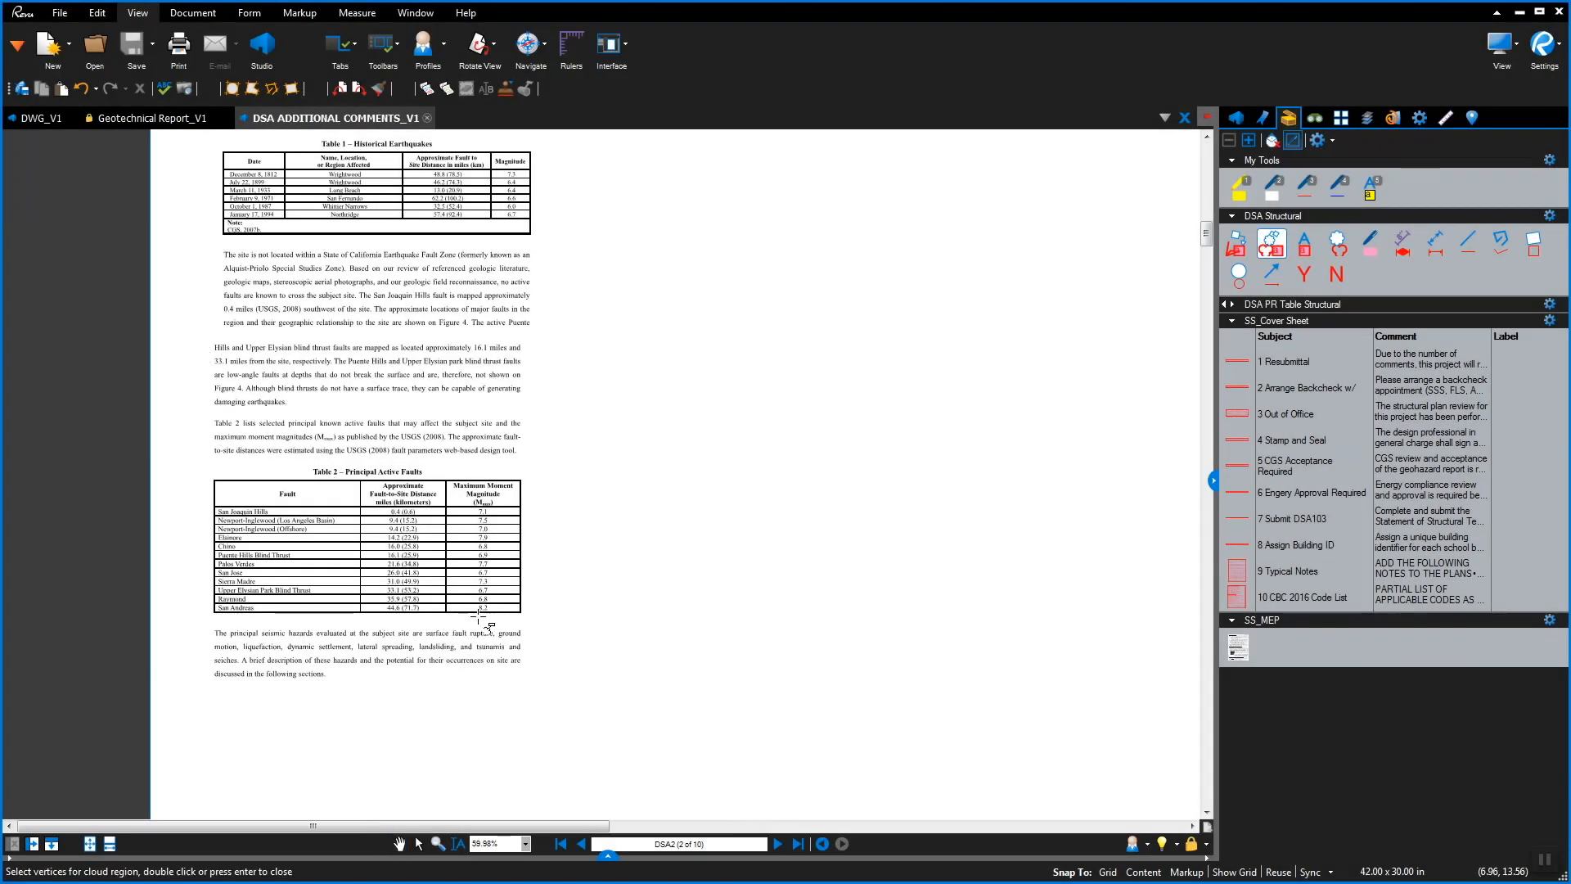
Cloud the 6.7 magnitude in Table 2 and attach a 'Verify value' callout
scroll(483, 590, "up", 1)
left_click_drag(467, 577, 497, 592)
left_click(561, 573)
type("C")
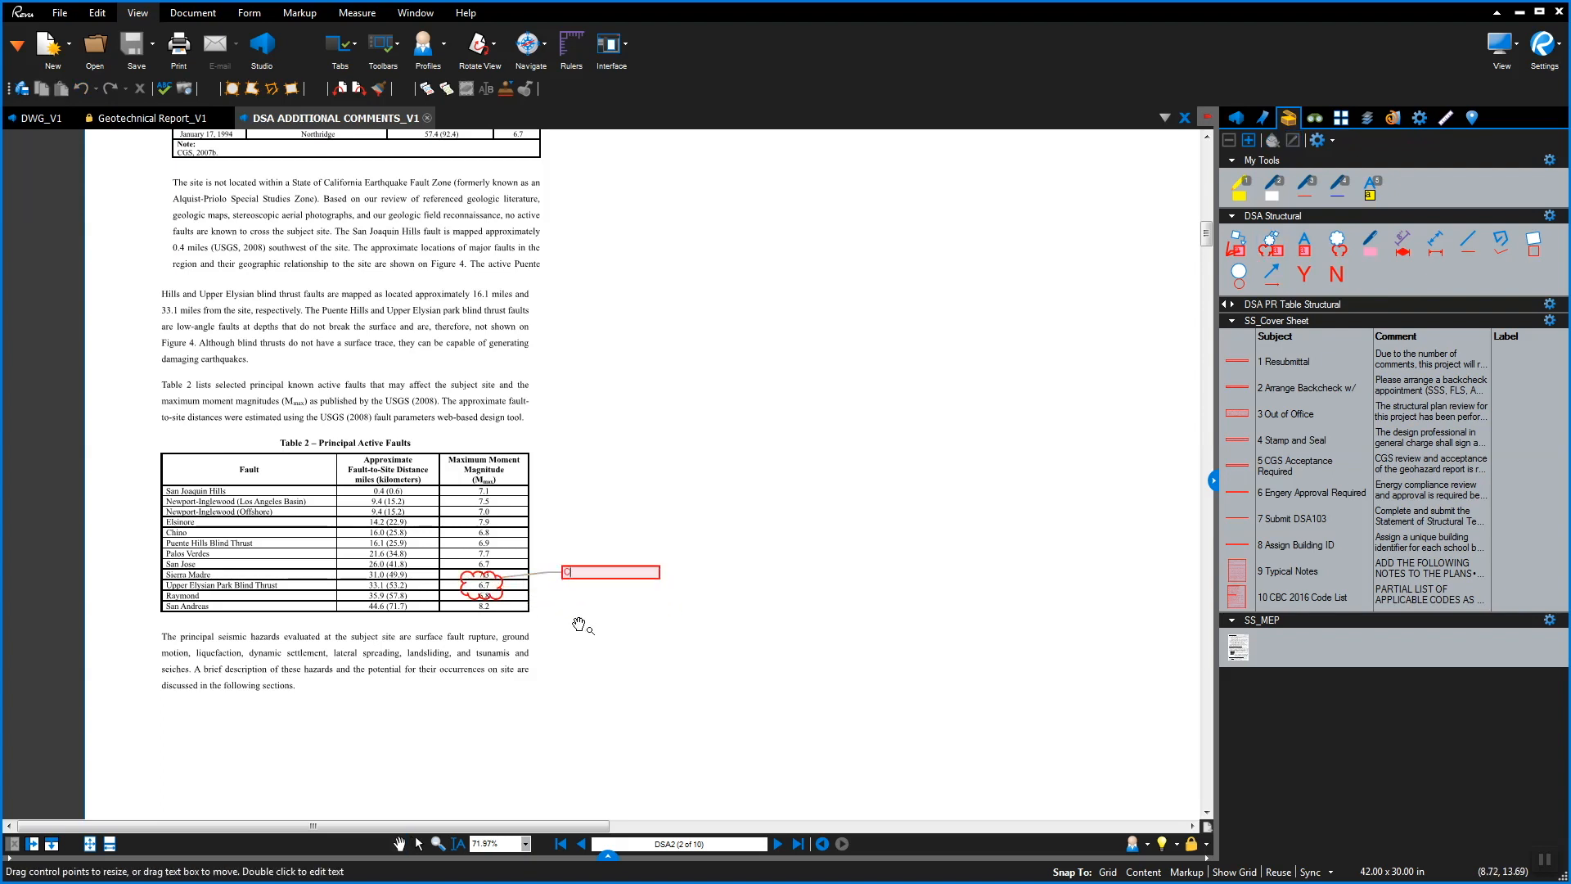
key("BackSpace")
type("V")
key("Escape")
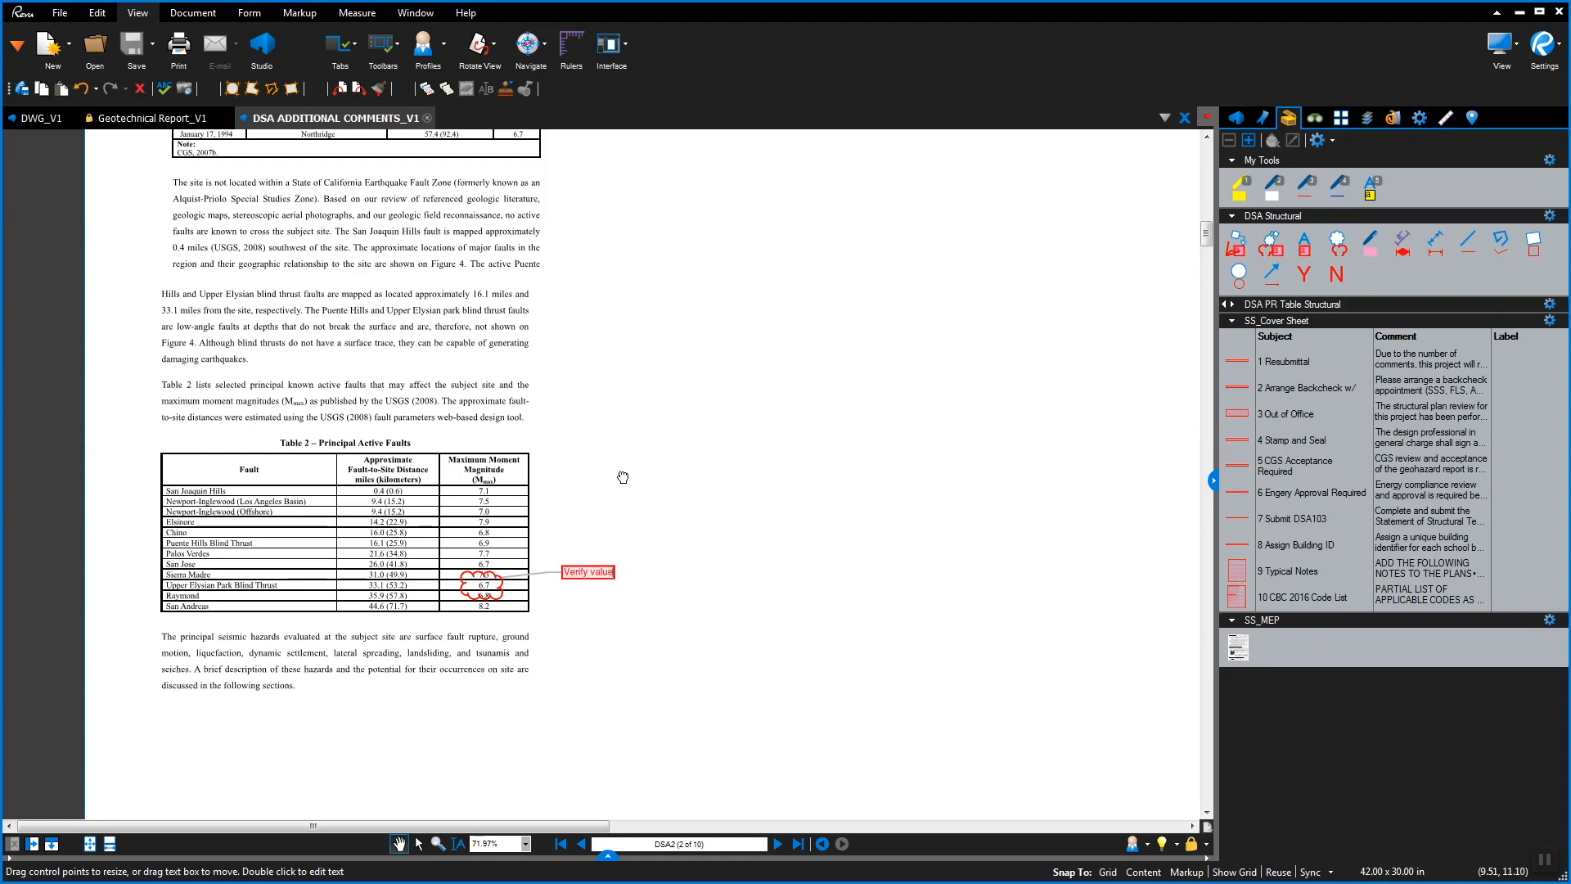
scroll(626, 476, "down", 2)
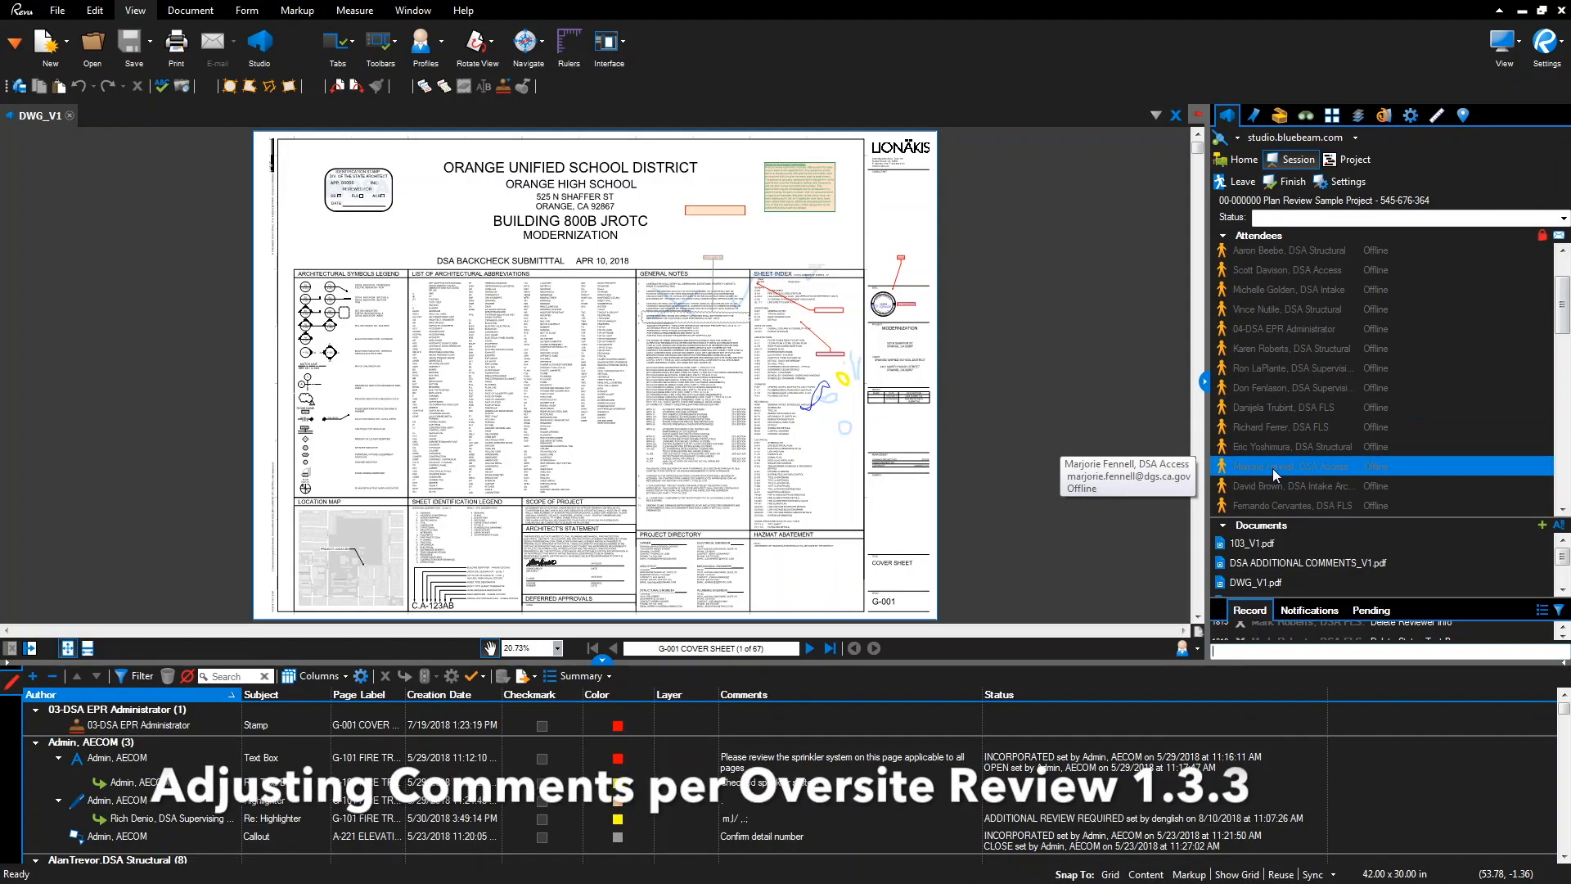
Filter markups to one attendee from the Studio Session Attendees list
right_click(1274, 468)
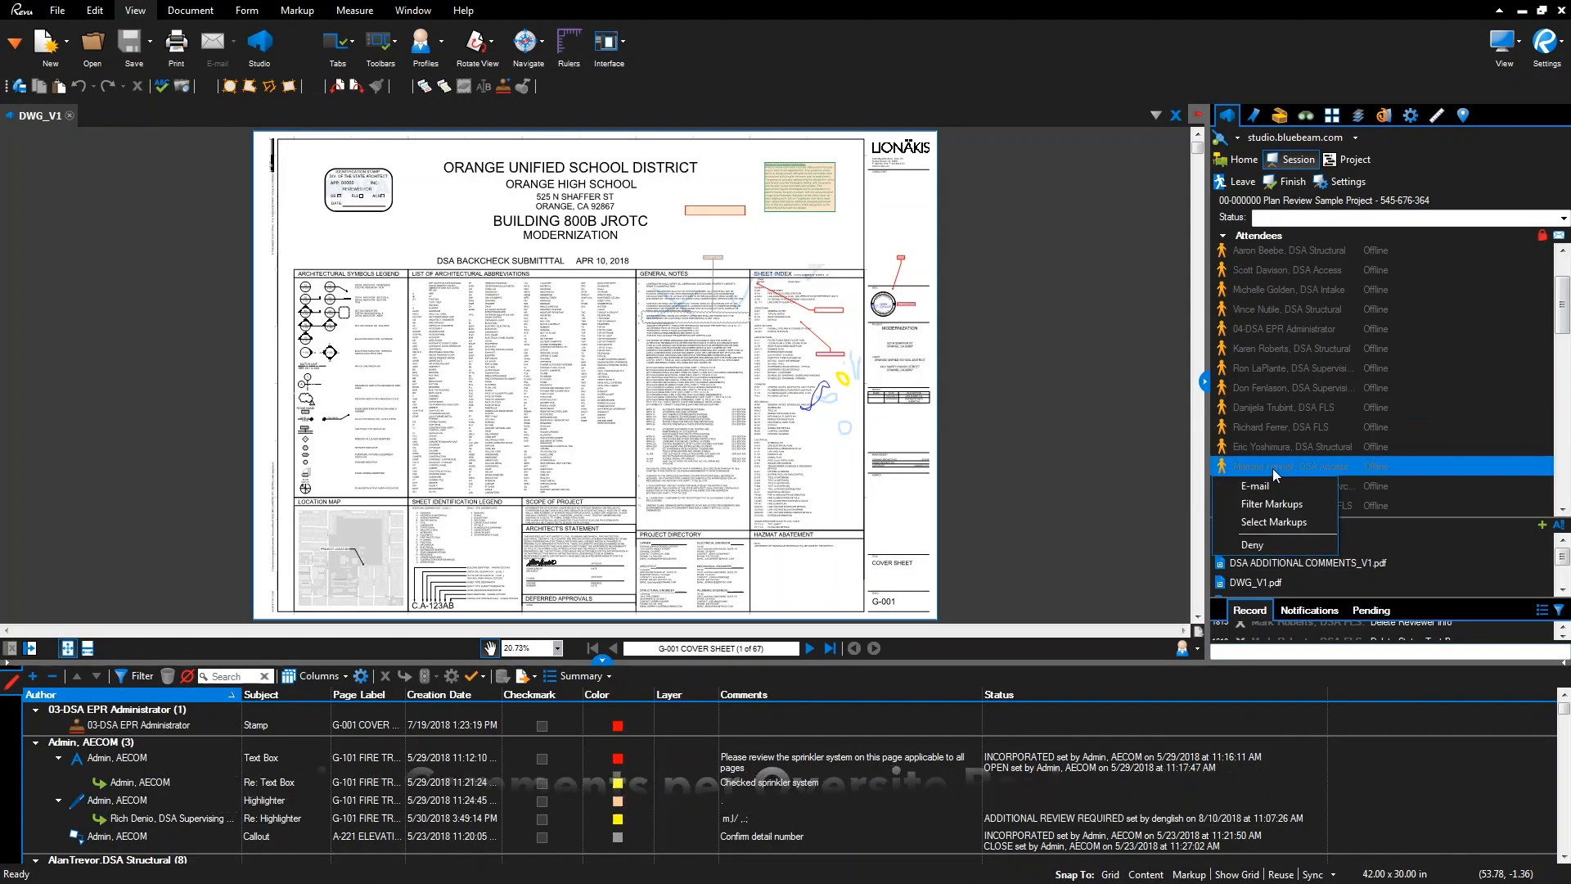
left_click(1277, 502)
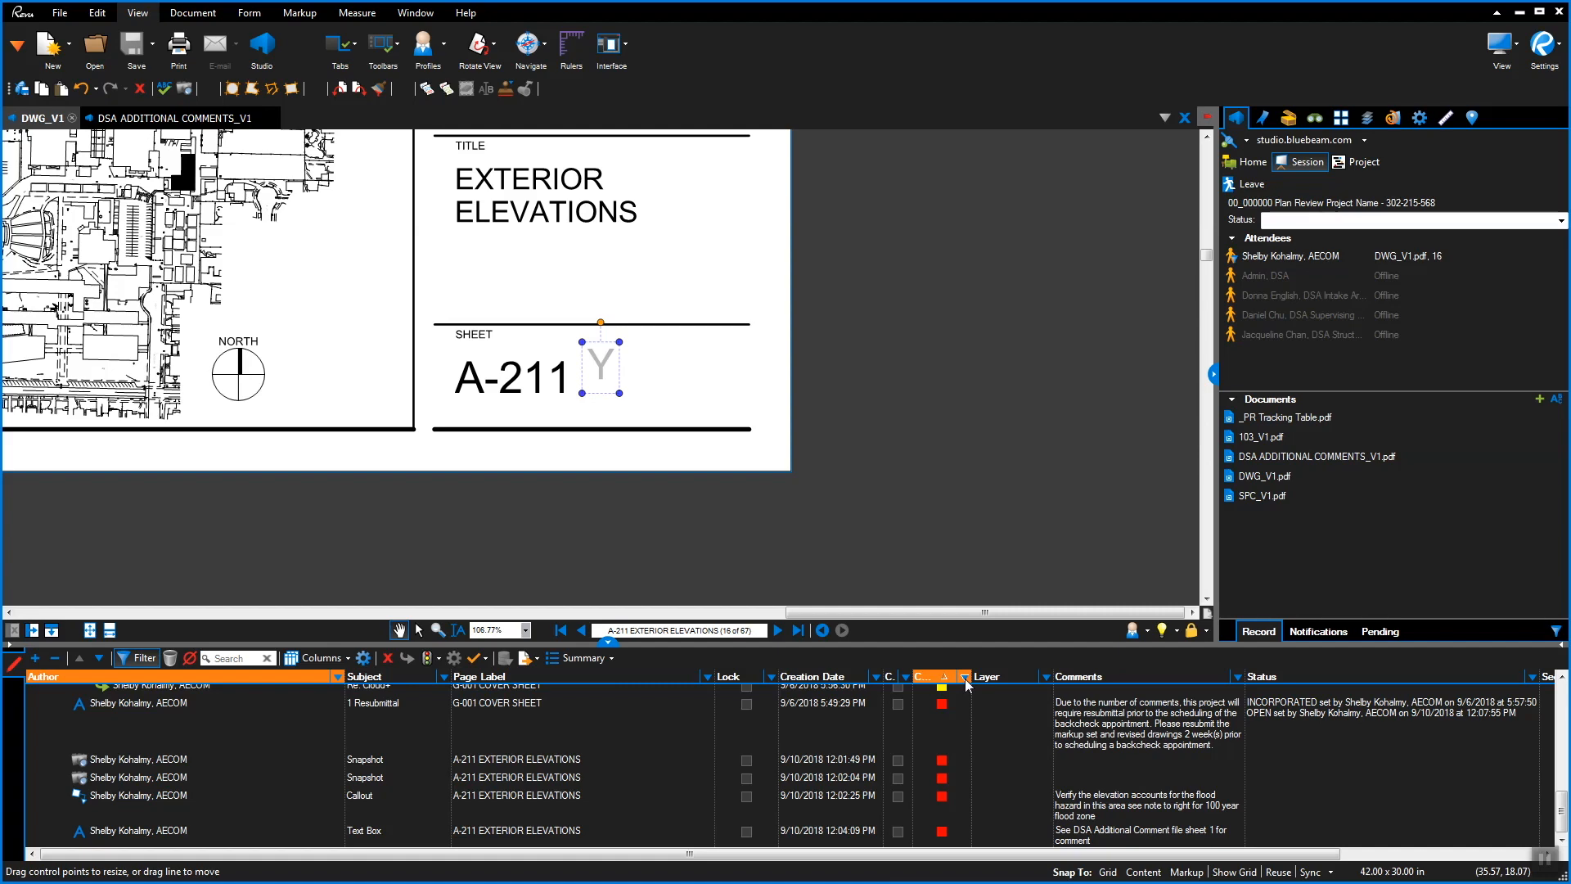
Filter the markups list to orange and open the flood-hazard callout's properties
left_click(964, 677)
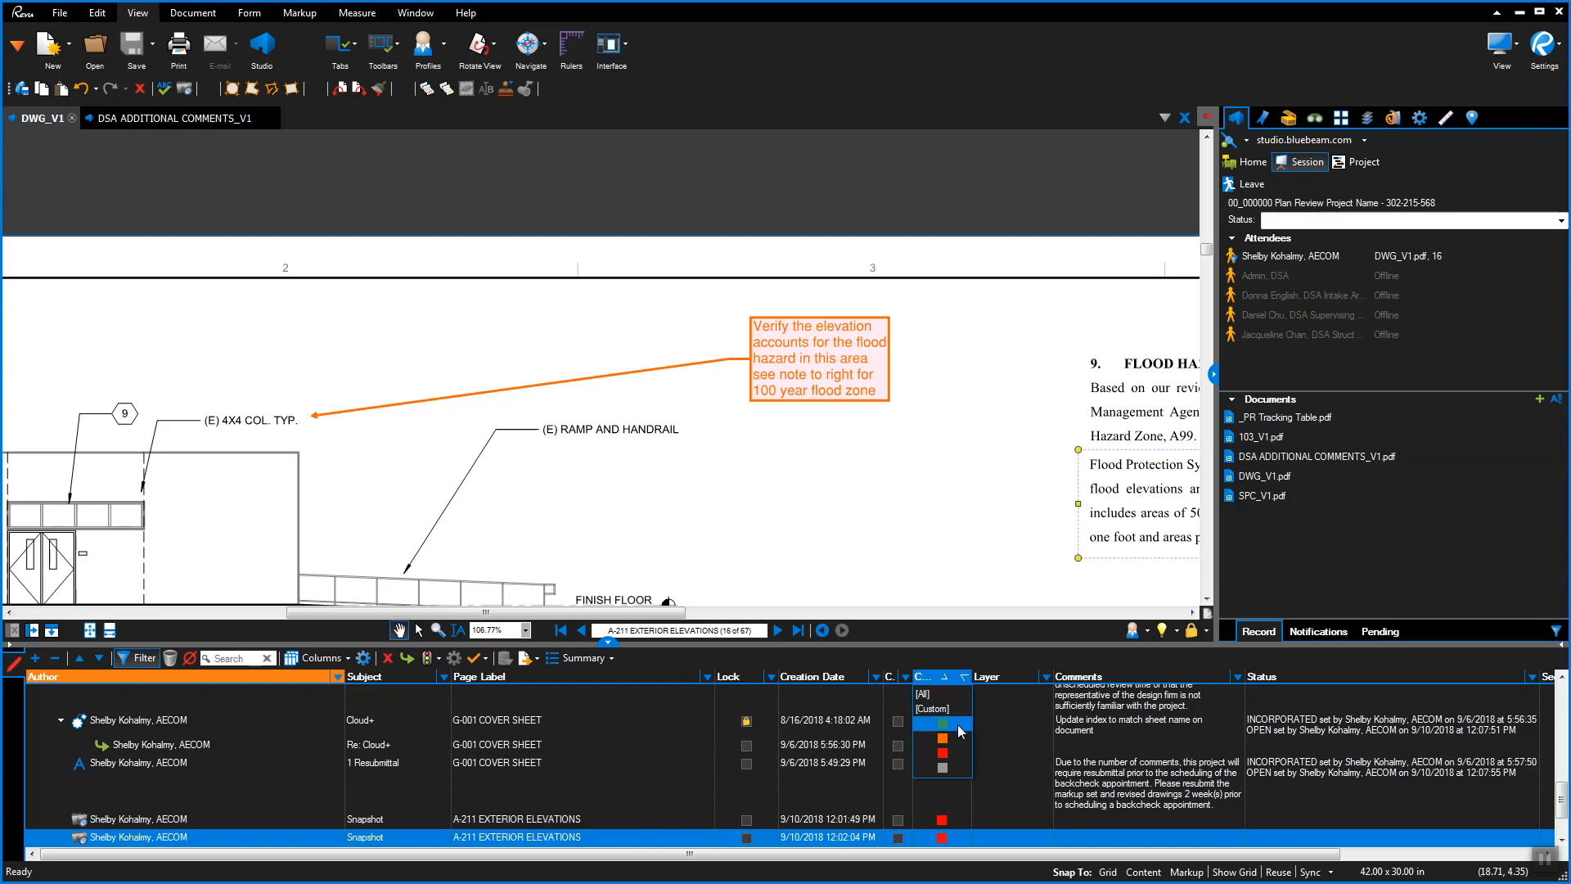
left_click(957, 741)
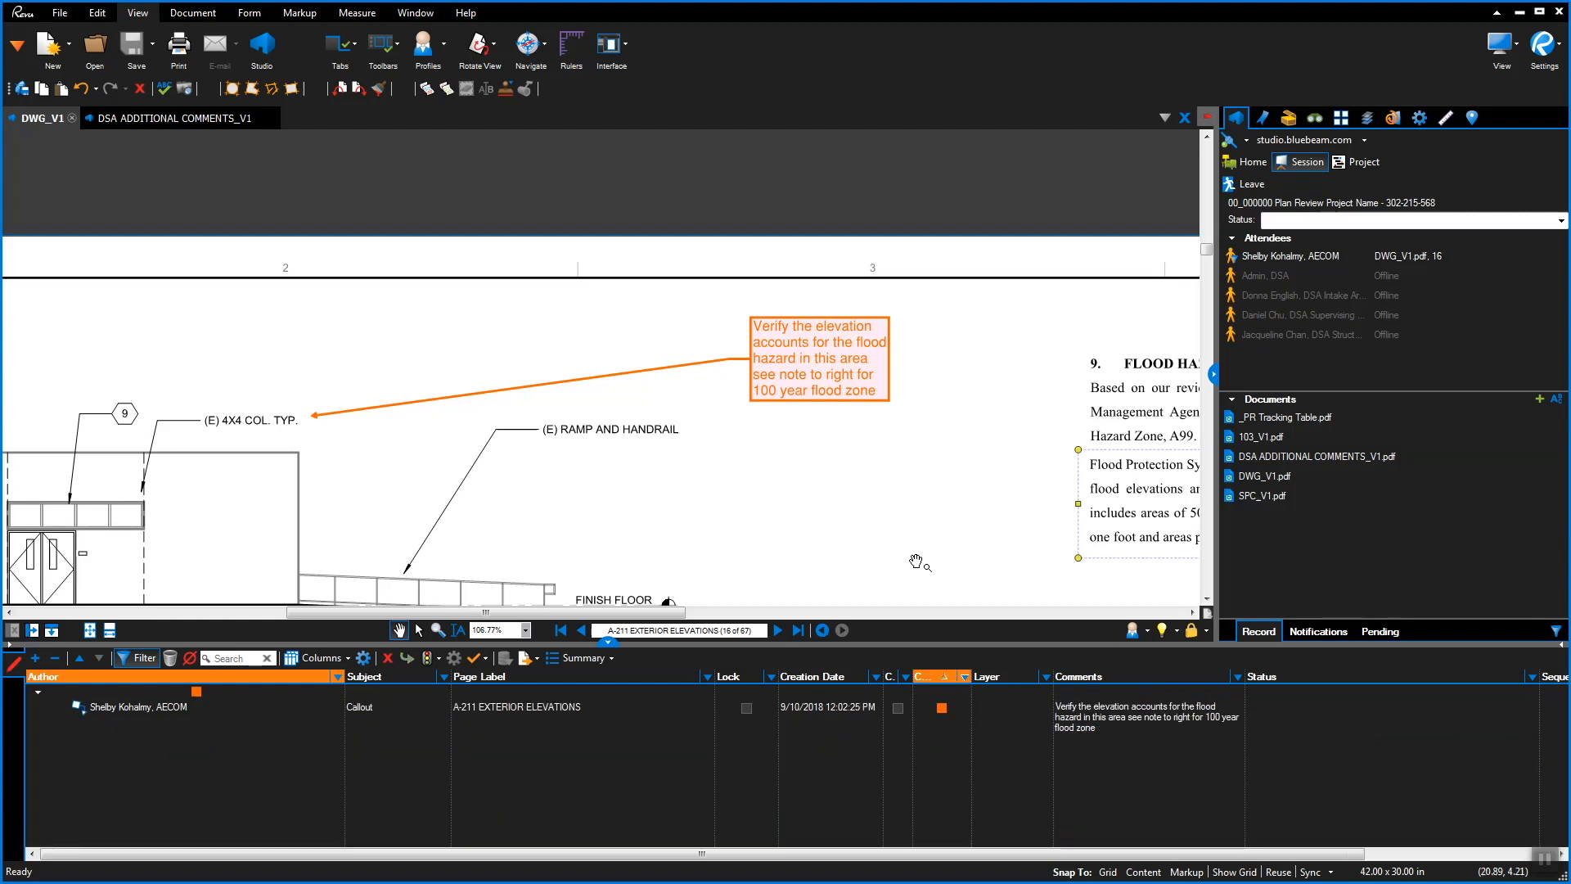
left_click(827, 400)
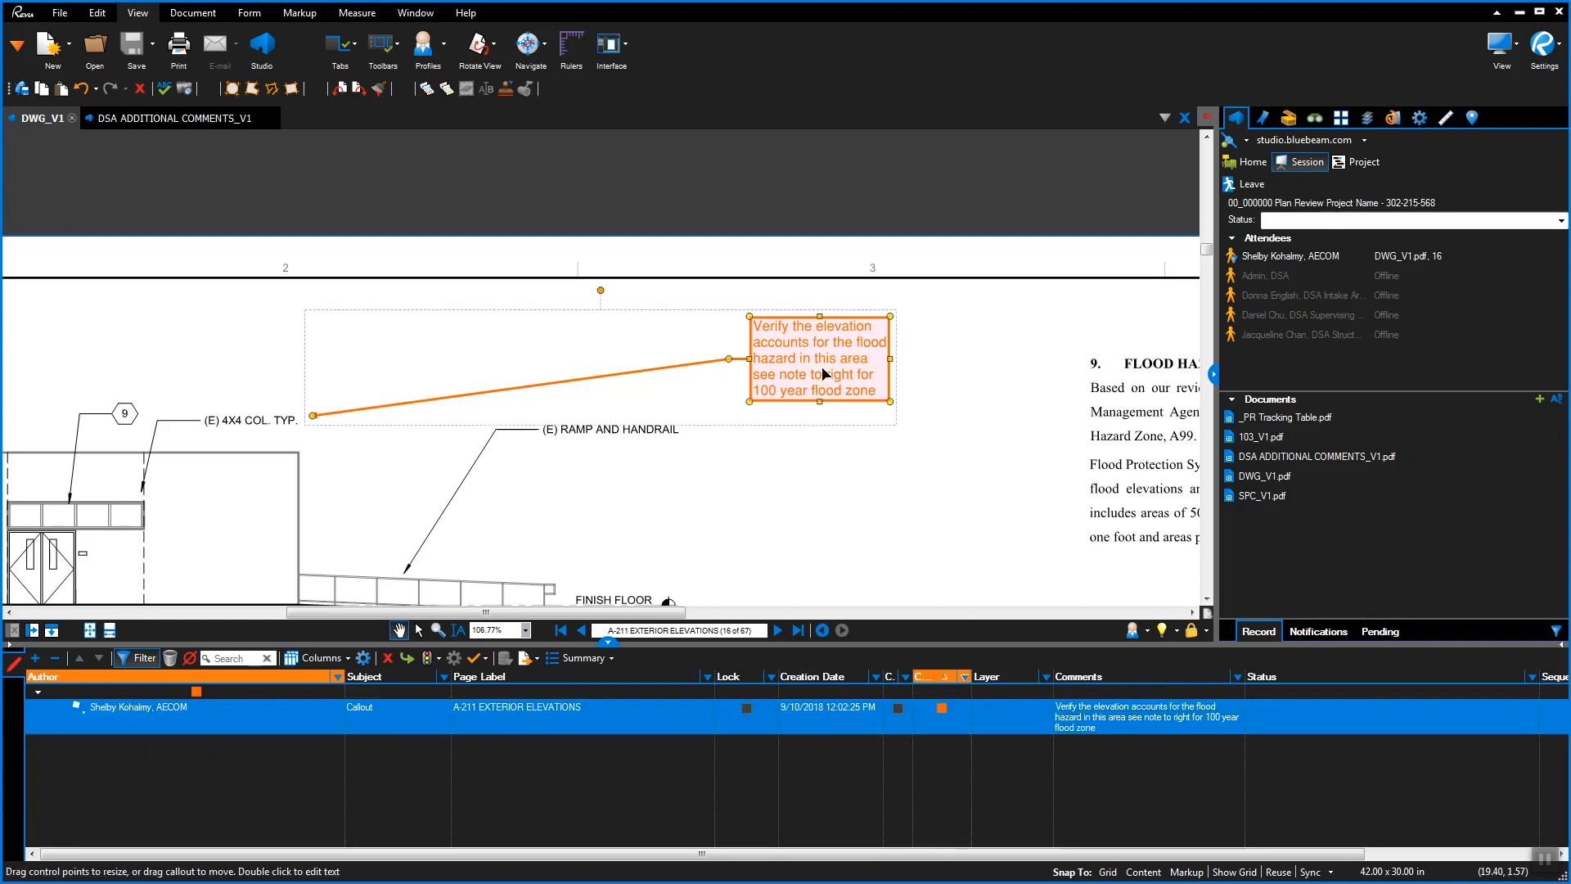
right_click(823, 401)
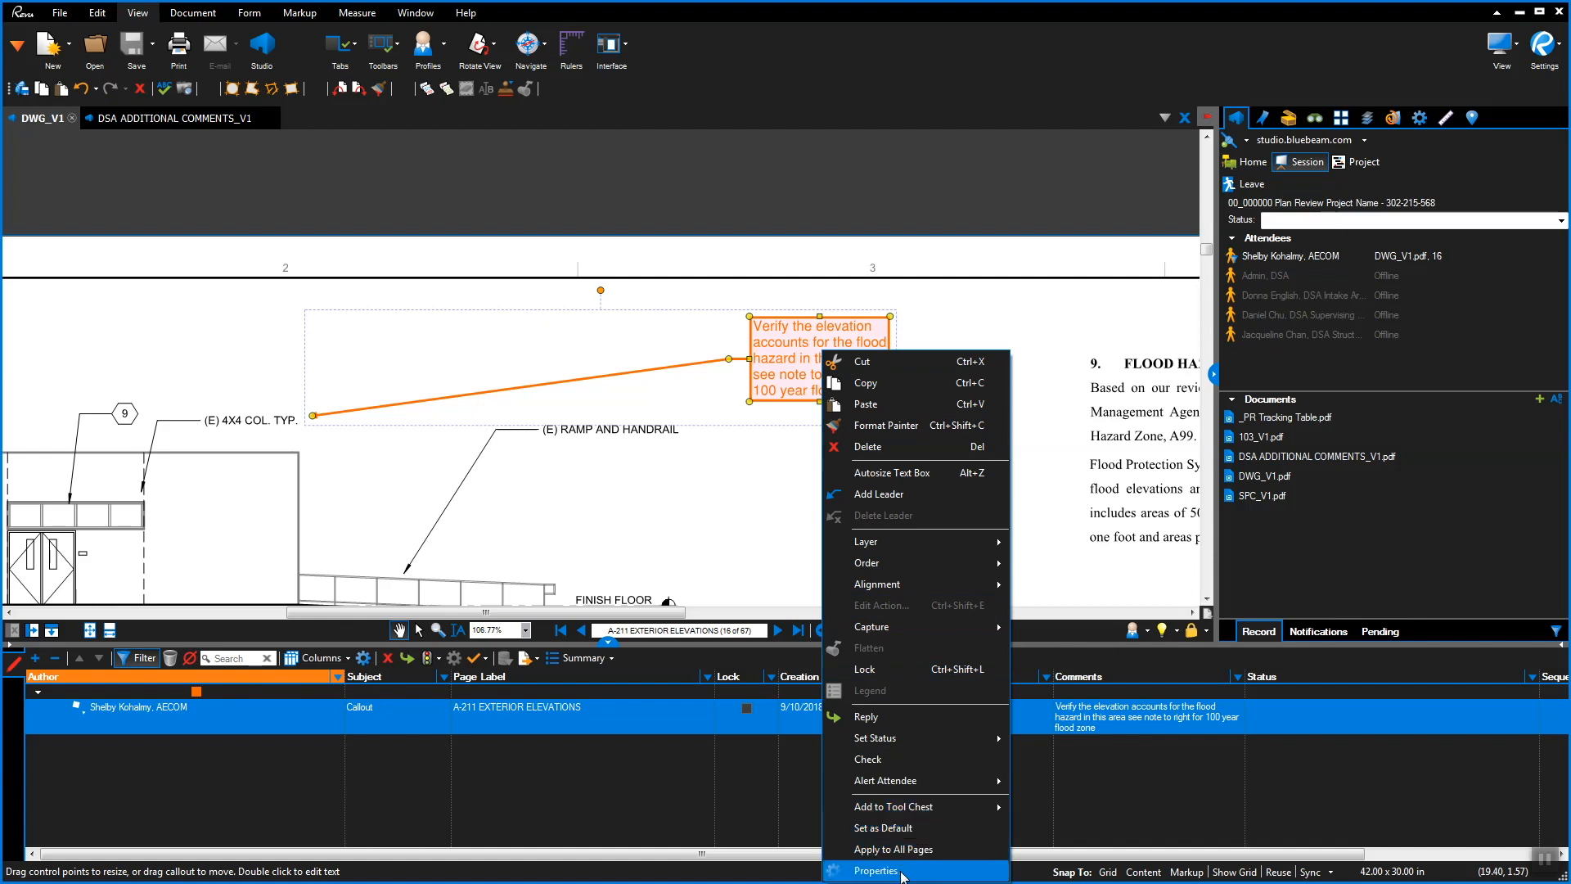
left_click(879, 870)
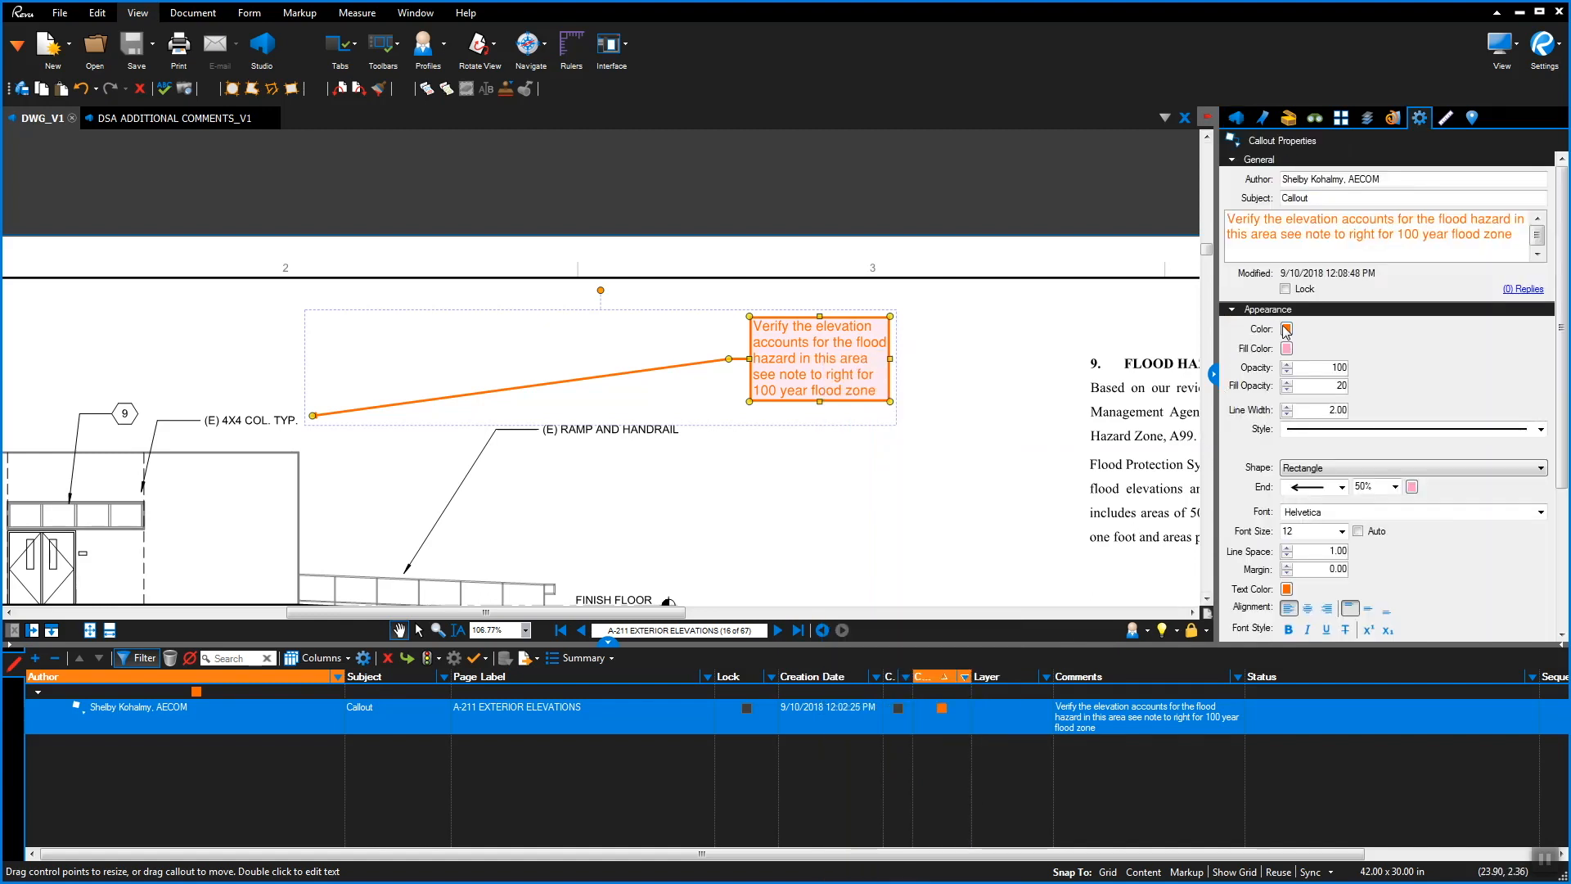
Set the callout's Color and Text Color to red
left_click(1287, 329)
left_click(1294, 388)
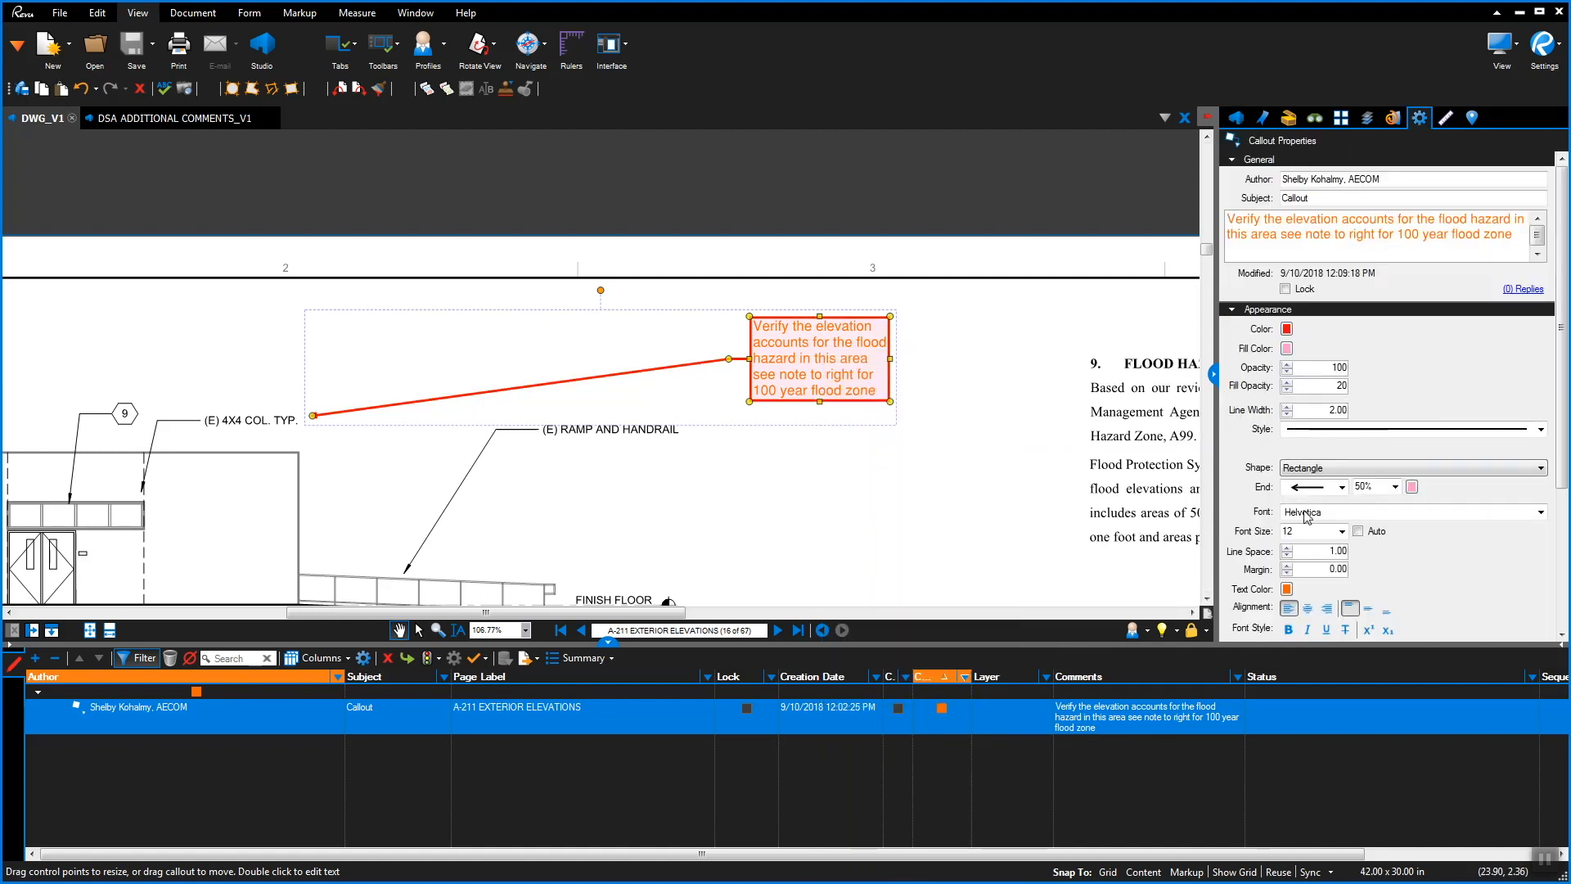
left_click(1287, 590)
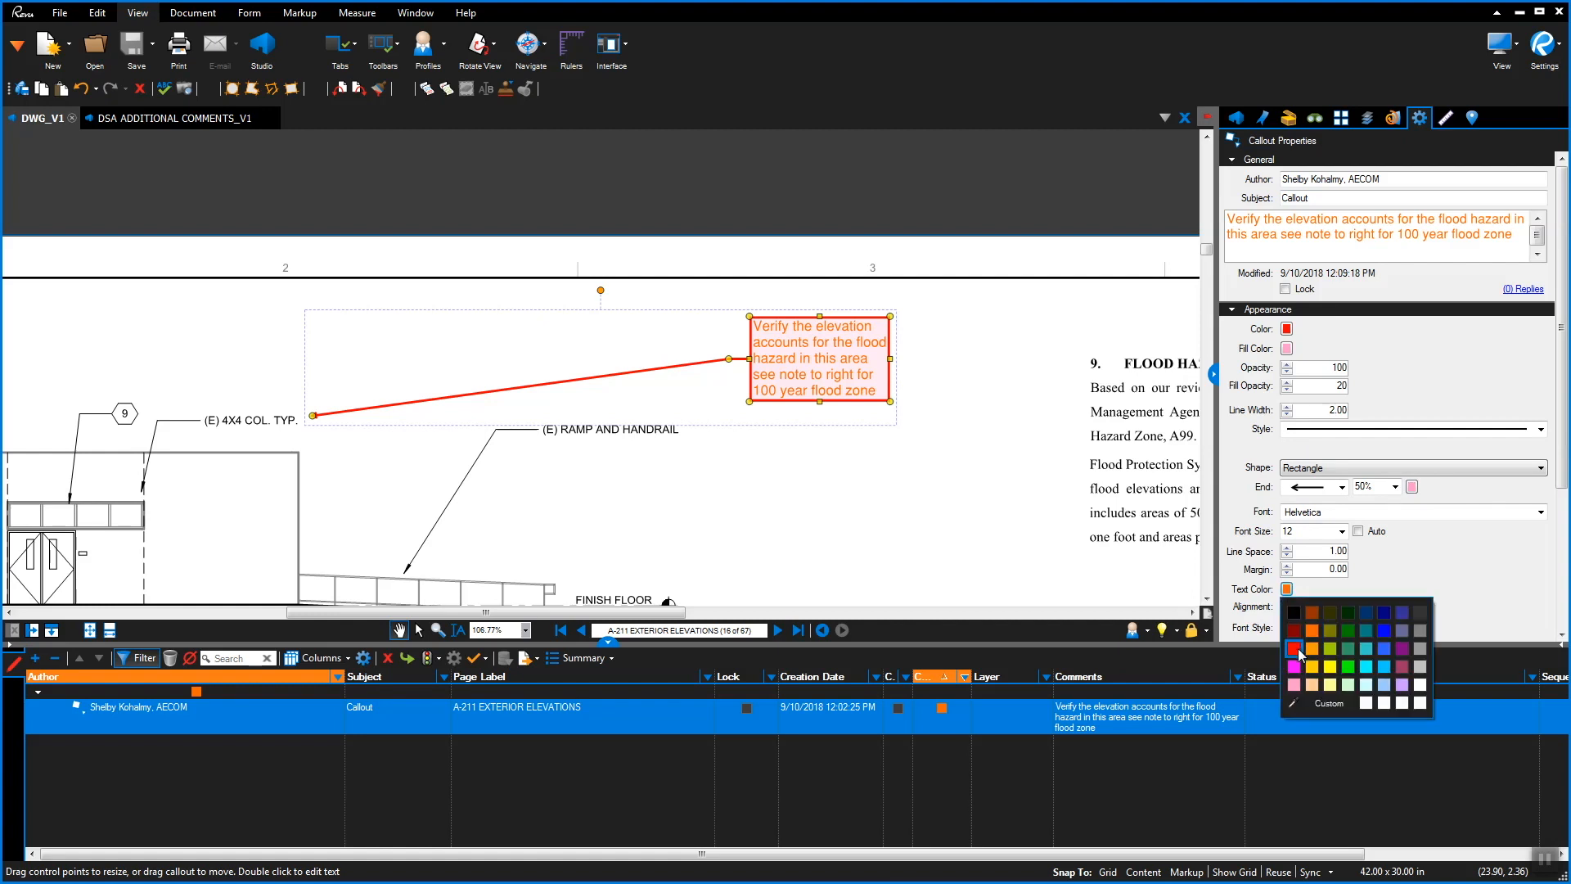
left_click(1296, 652)
left_click(1035, 541)
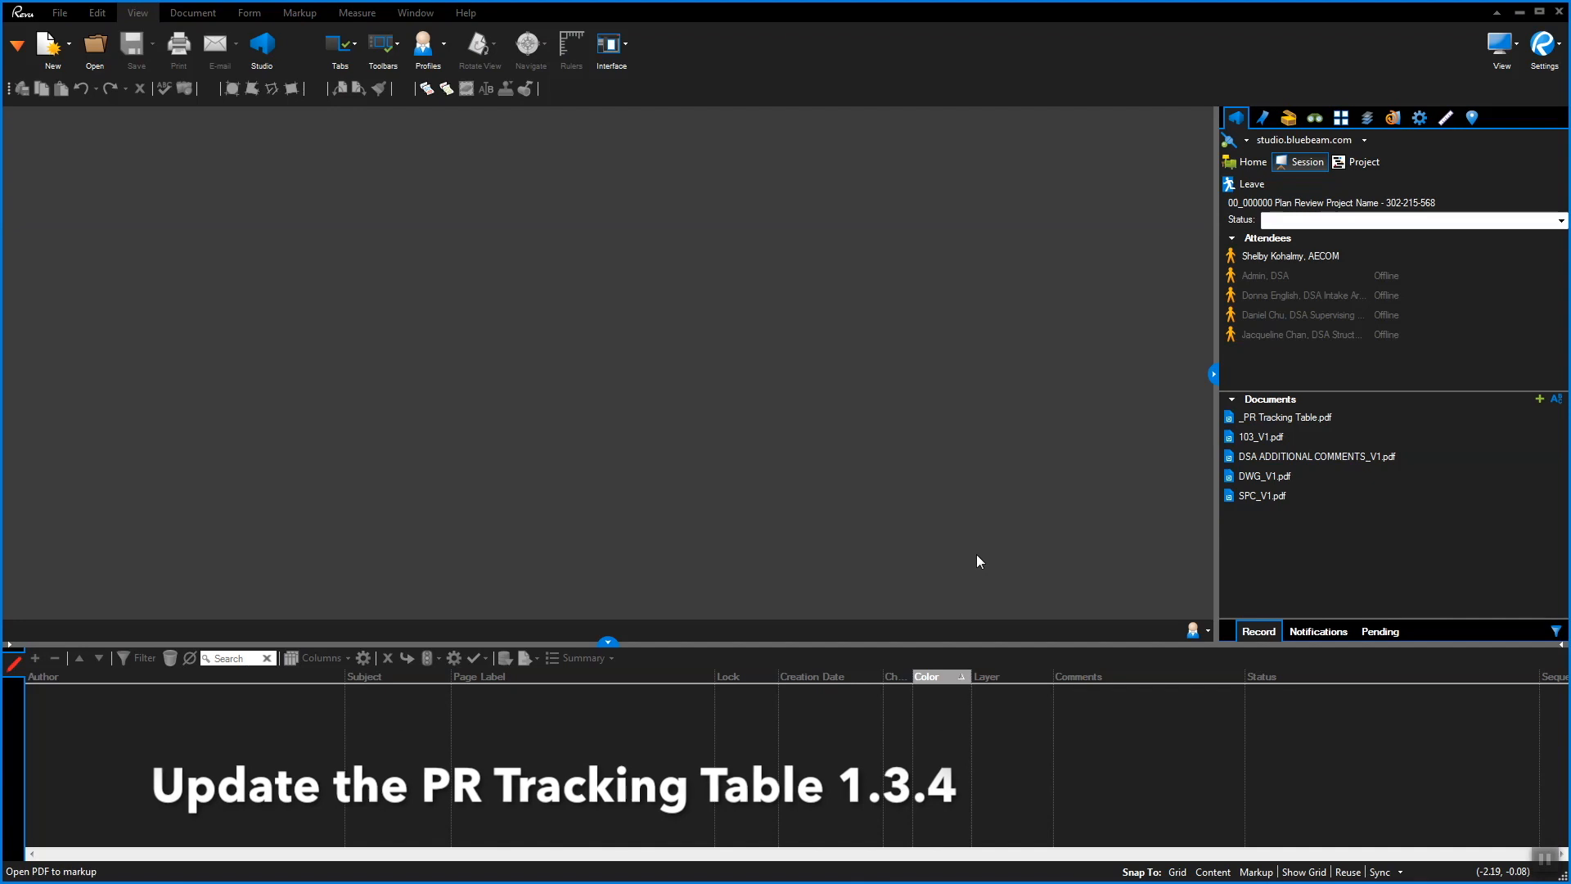
Open _PR Tracking Table.pdf and pick a text markup from the DSA PR Table Structural tool set
double_click(1281, 418)
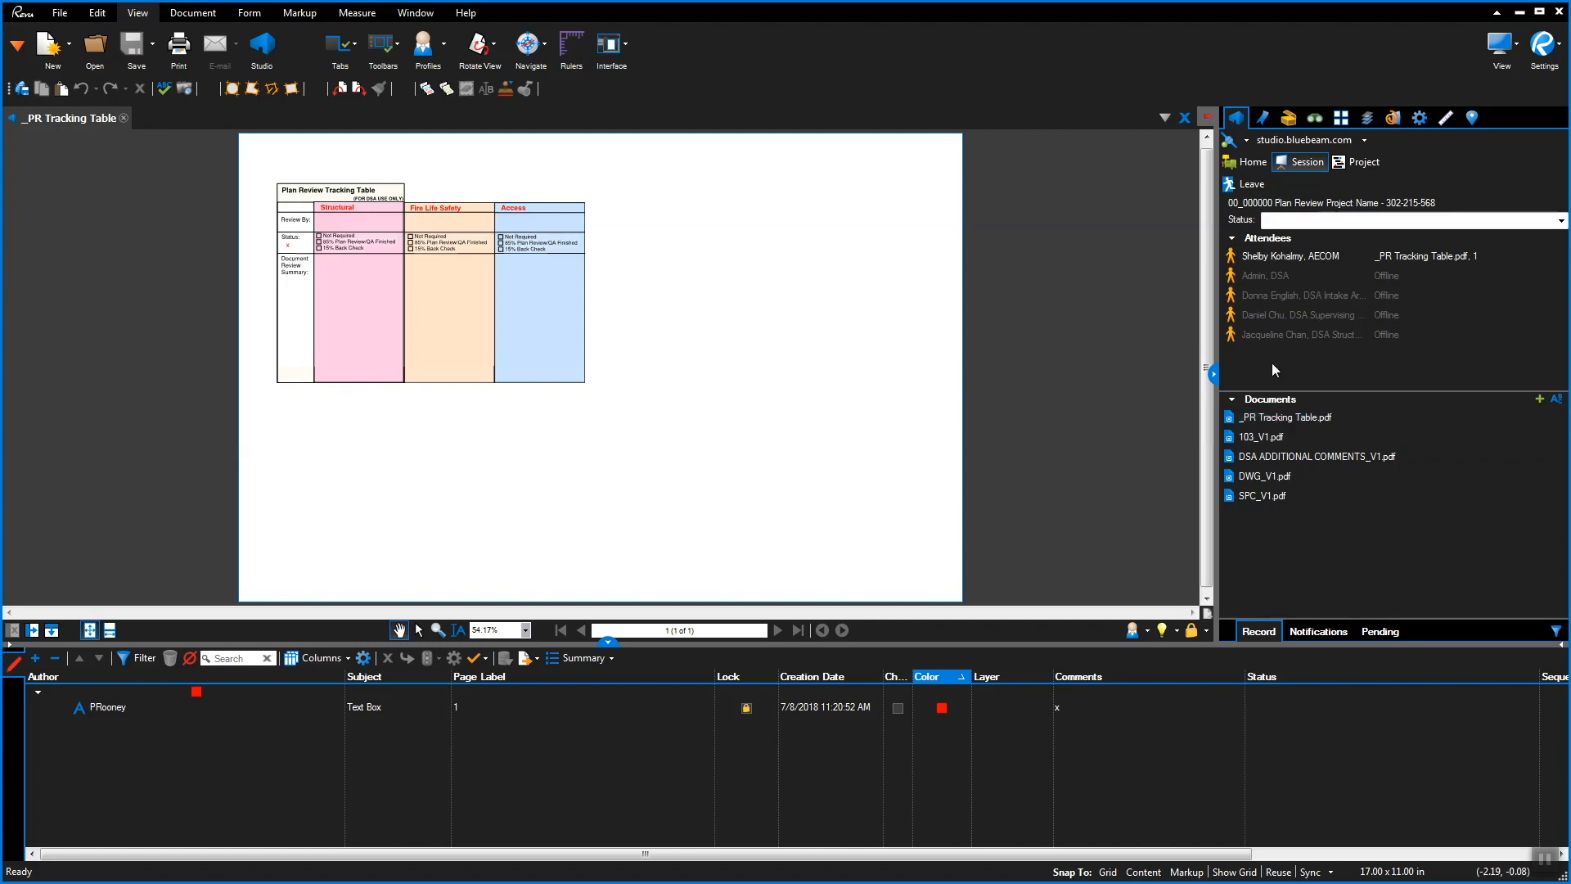
left_click(1289, 119)
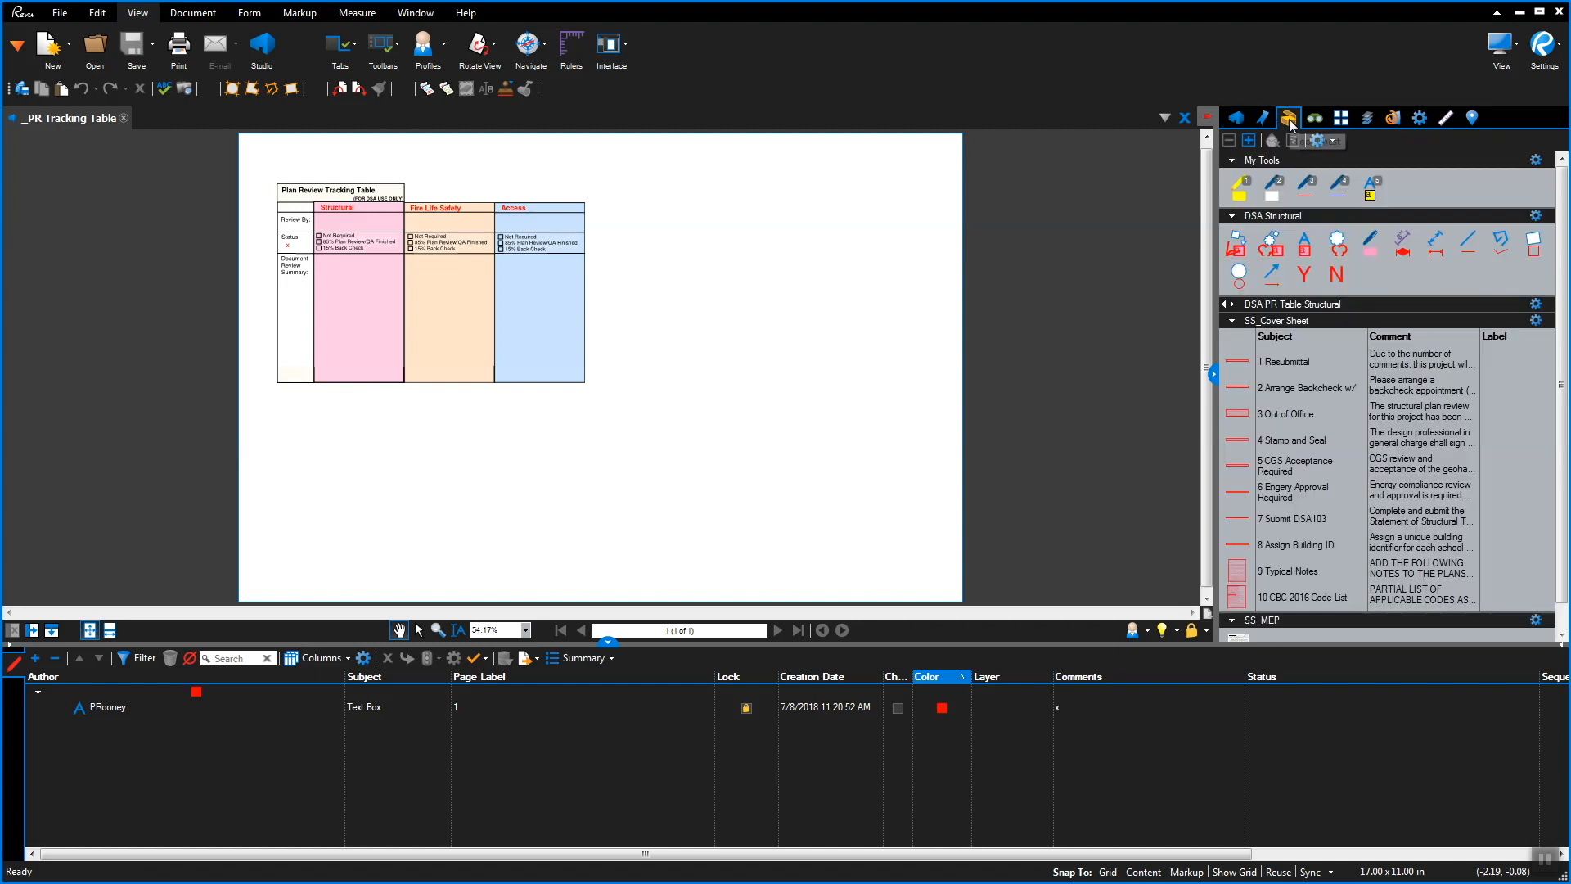
left_click(1239, 303)
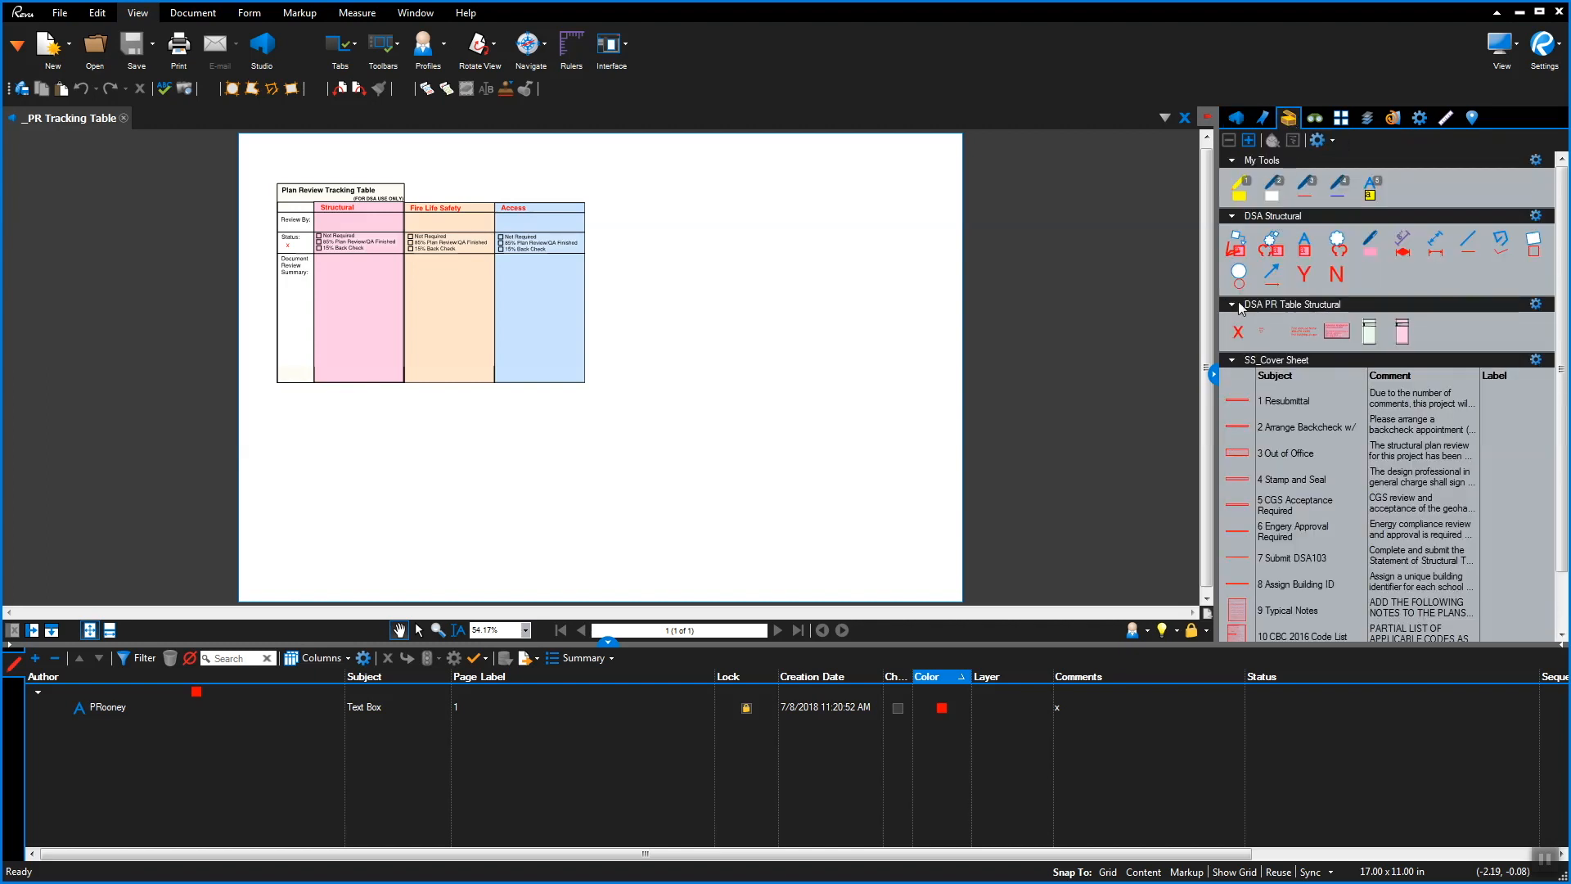
left_click(1301, 334)
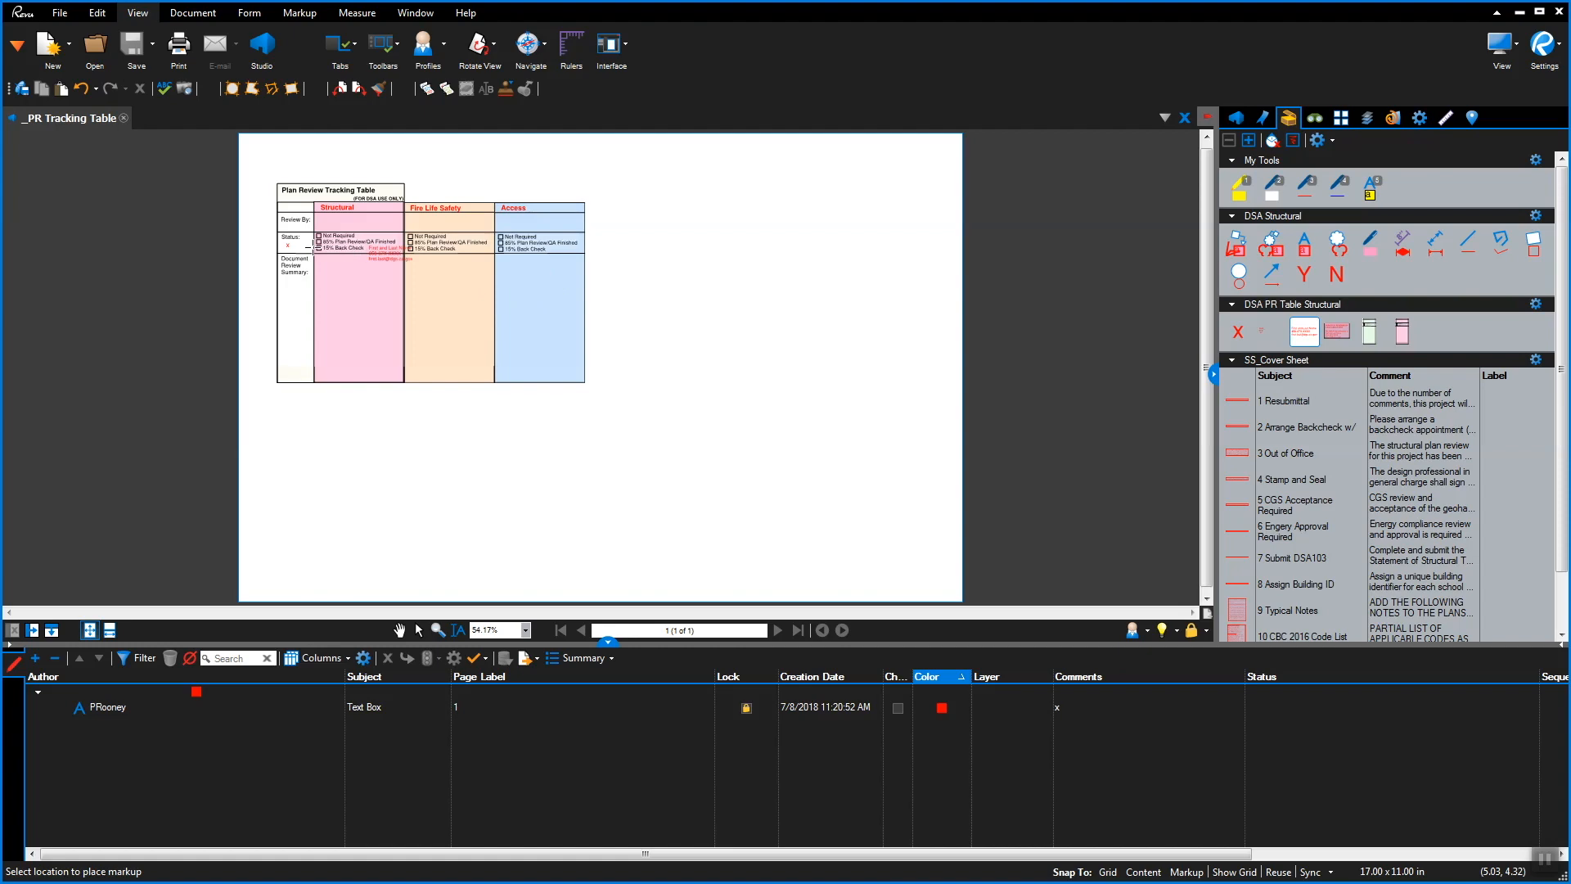
scroll(325, 237, "up", 5)
Place the reviewer contact block in Structural Review By and enter the reviewer's name
scroll(325, 236, "up", 1)
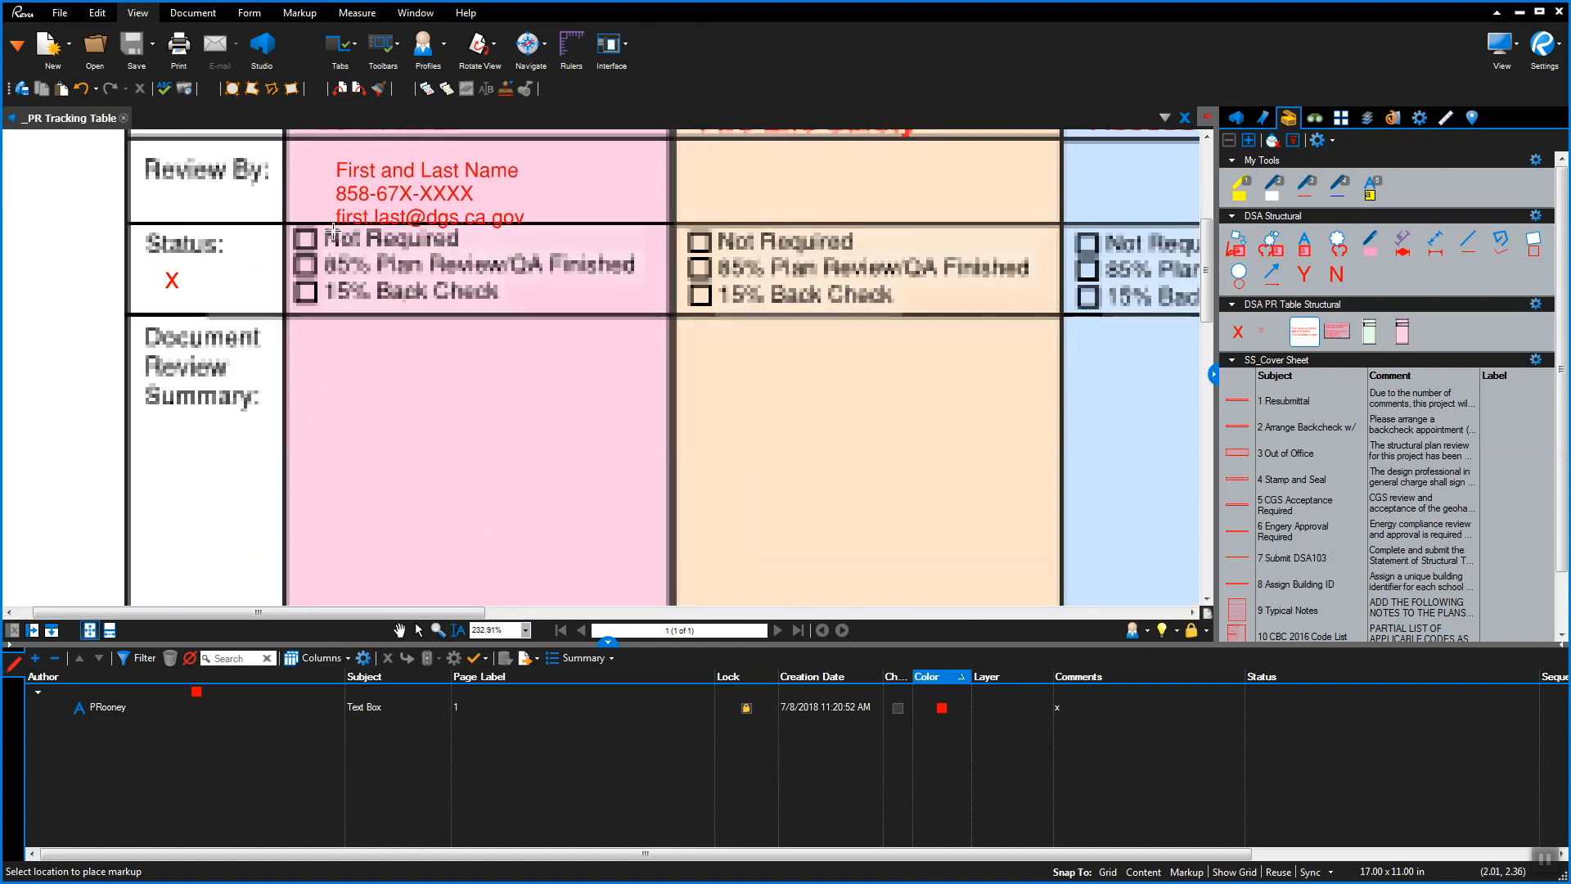
left_click(327, 219)
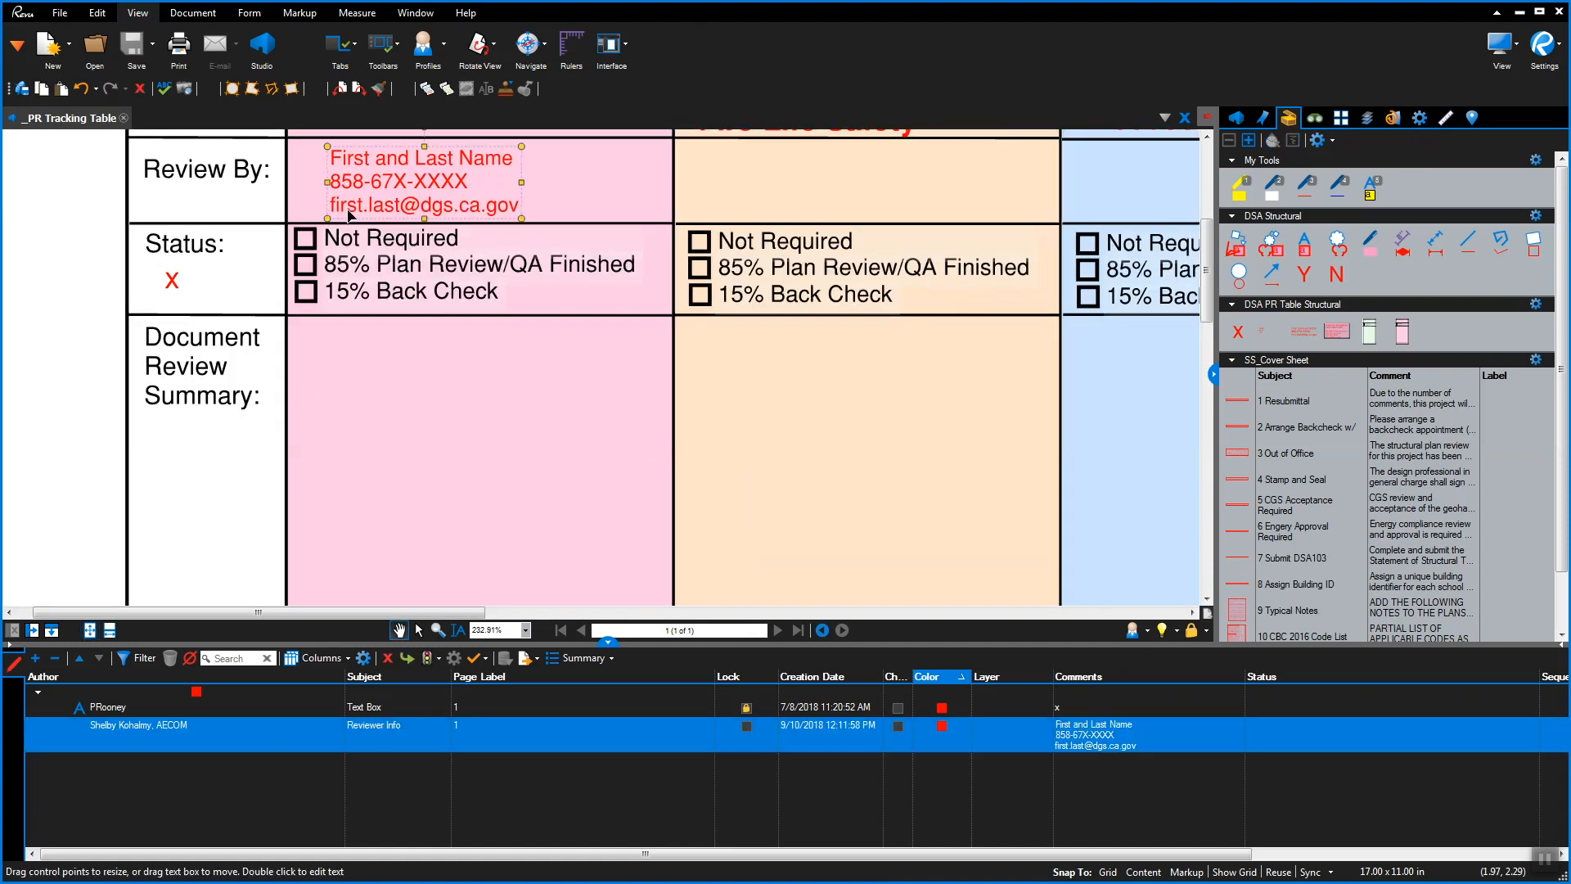
double_click(486, 160)
left_click_drag(515, 164, 333, 158)
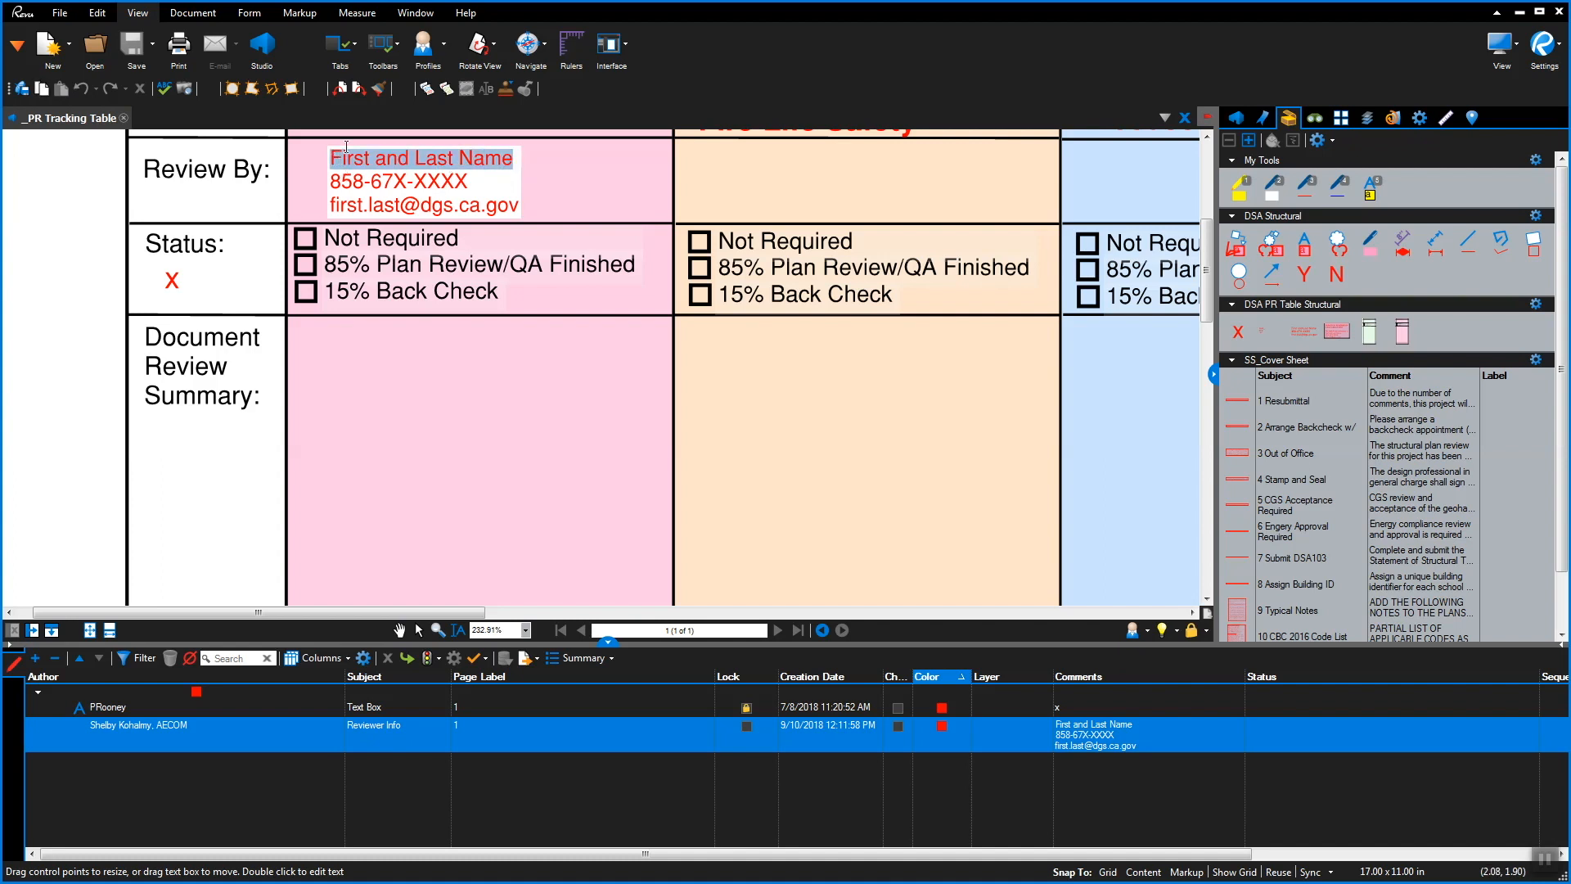
type("John Doe")
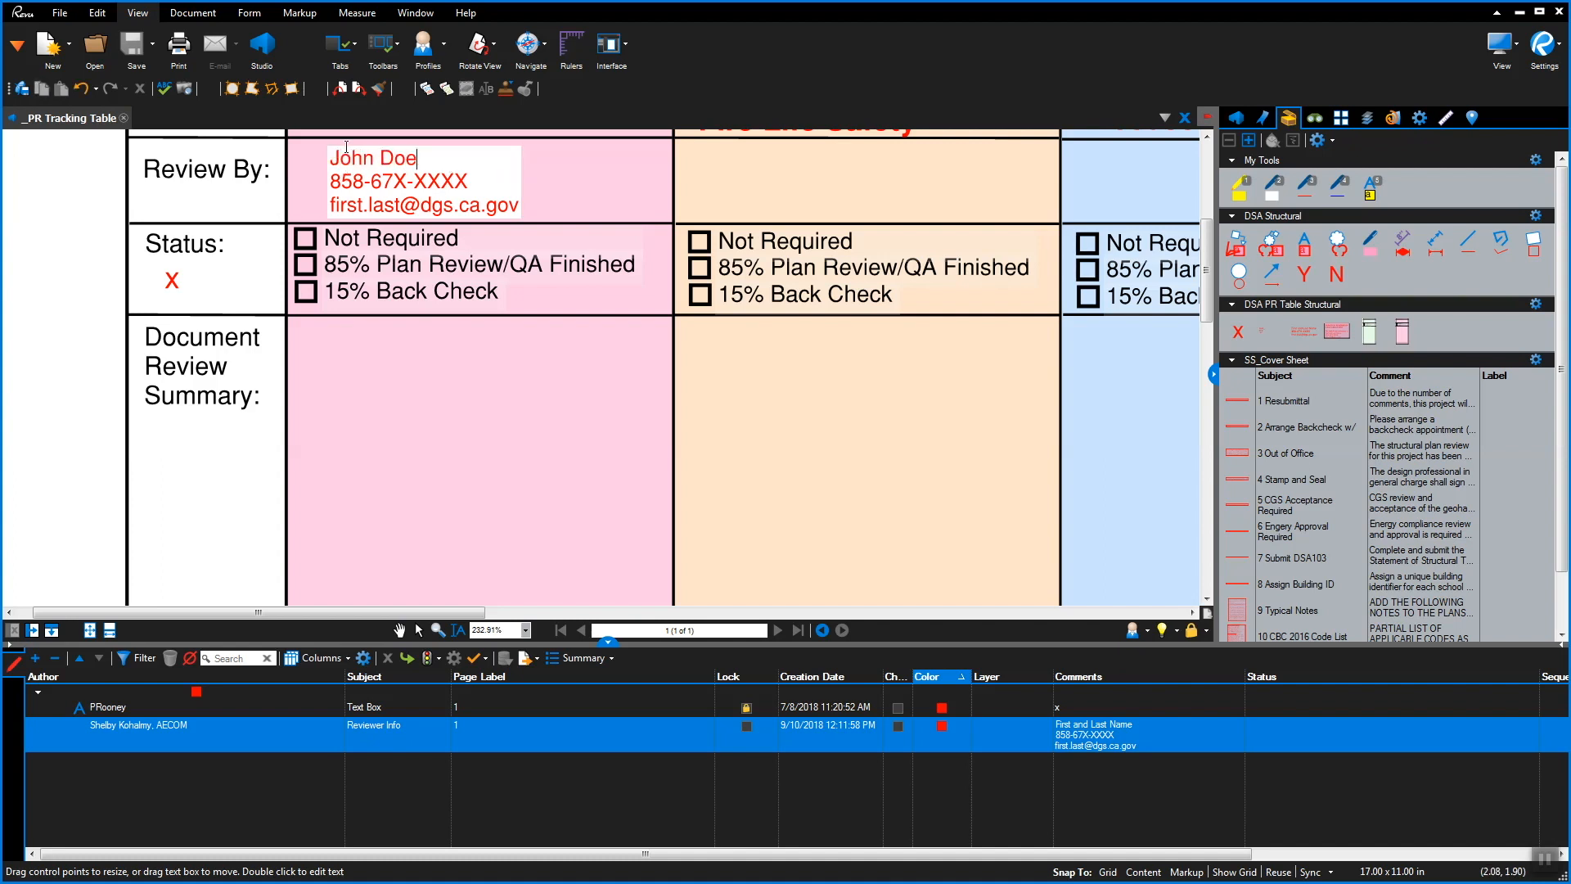
left_click_drag(468, 181, 329, 181)
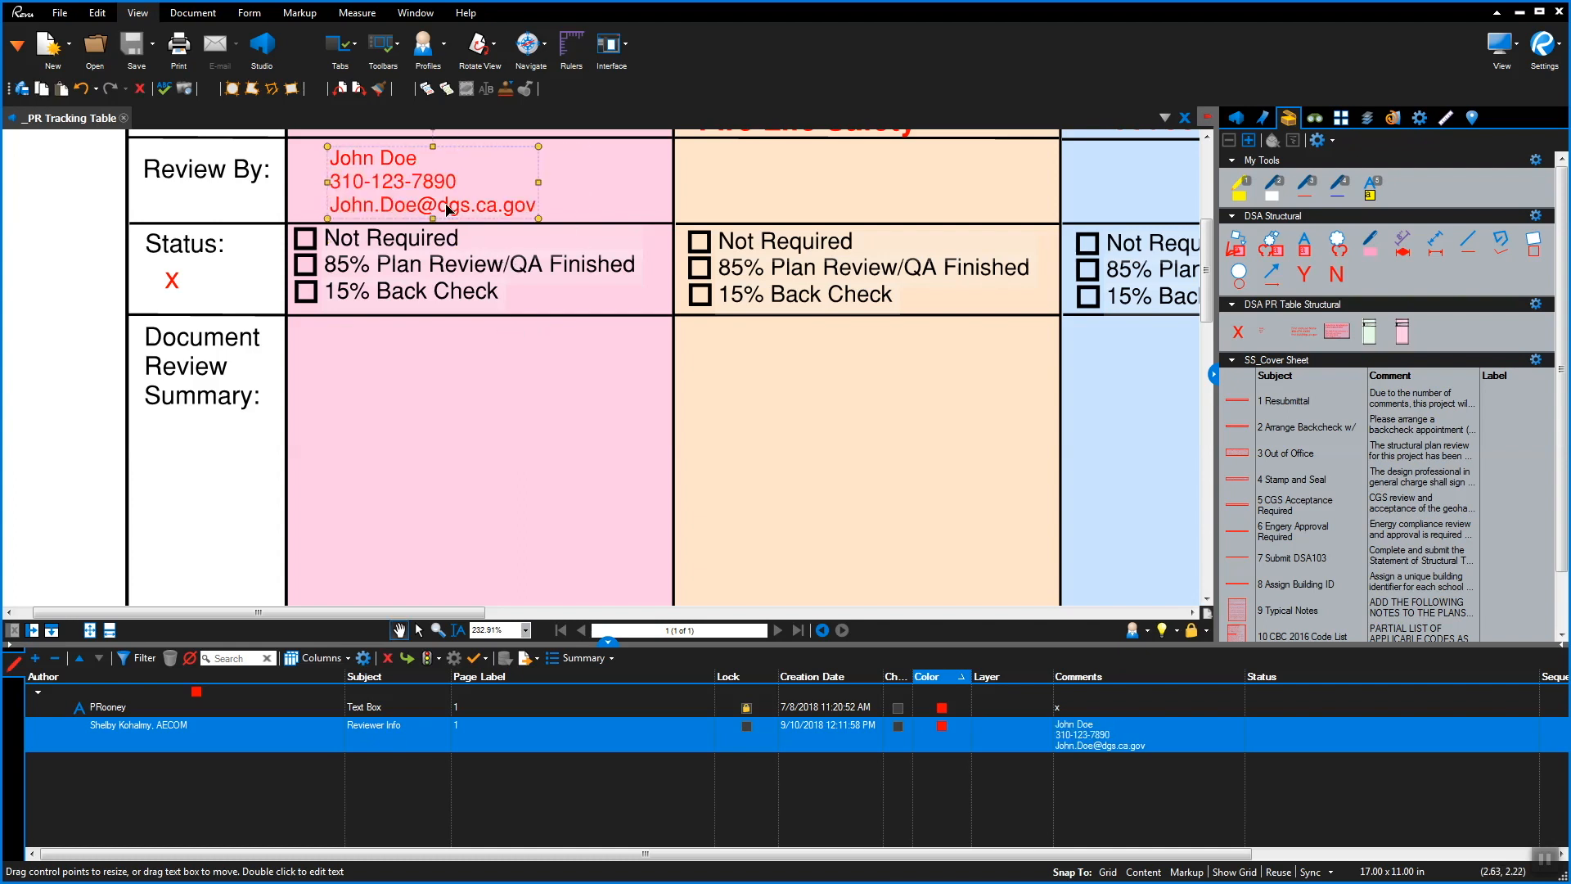
Save the reviewer contact text box as a My Tools tool
right_click(449, 210)
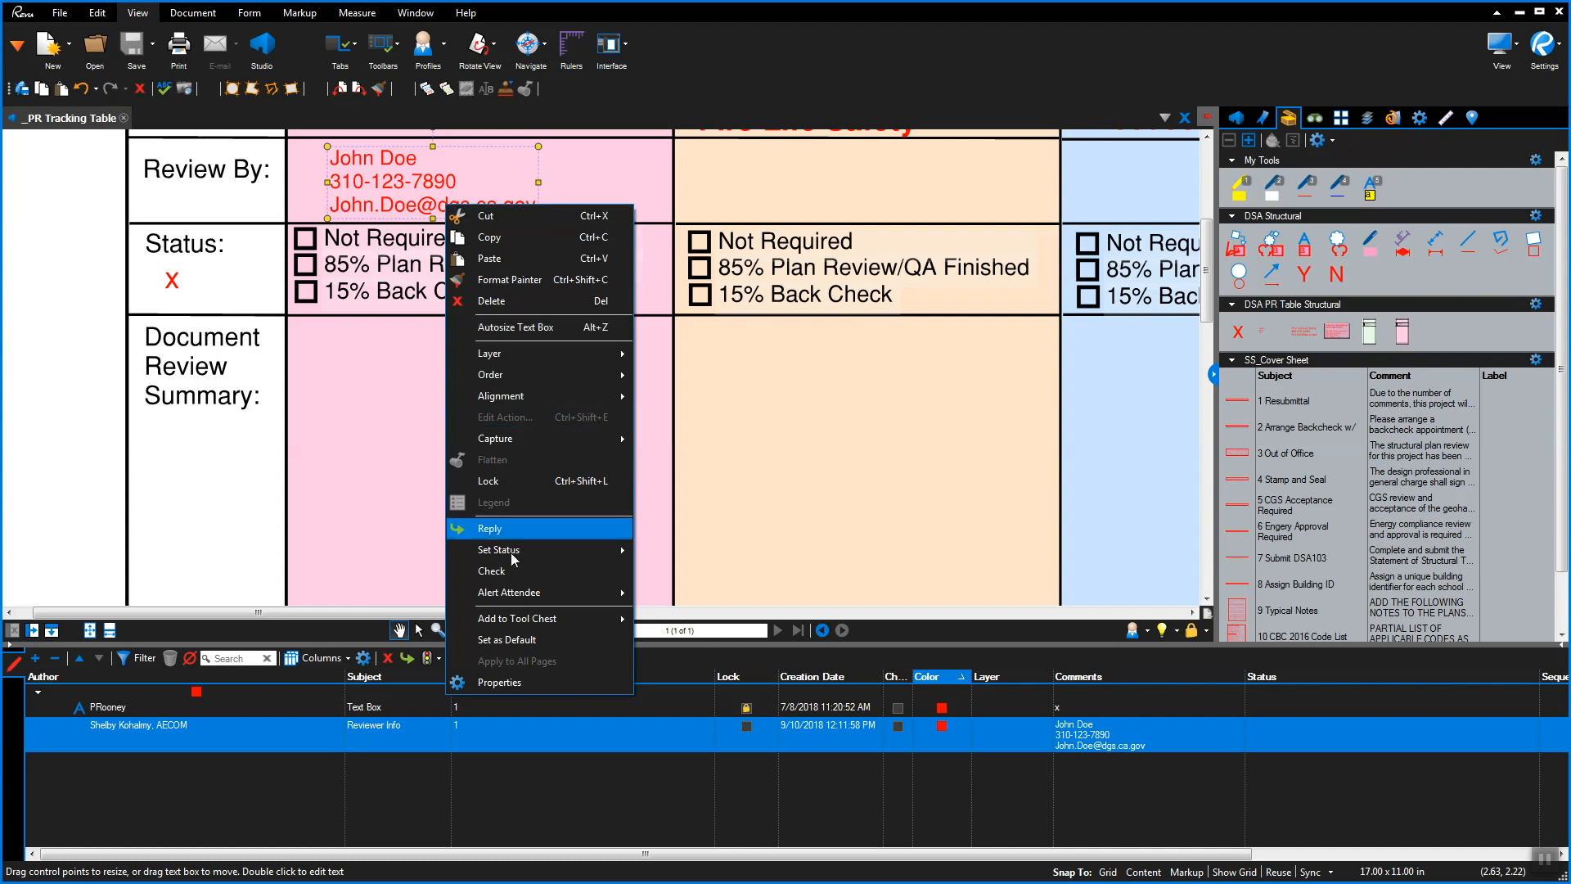
mouse_move(522, 624)
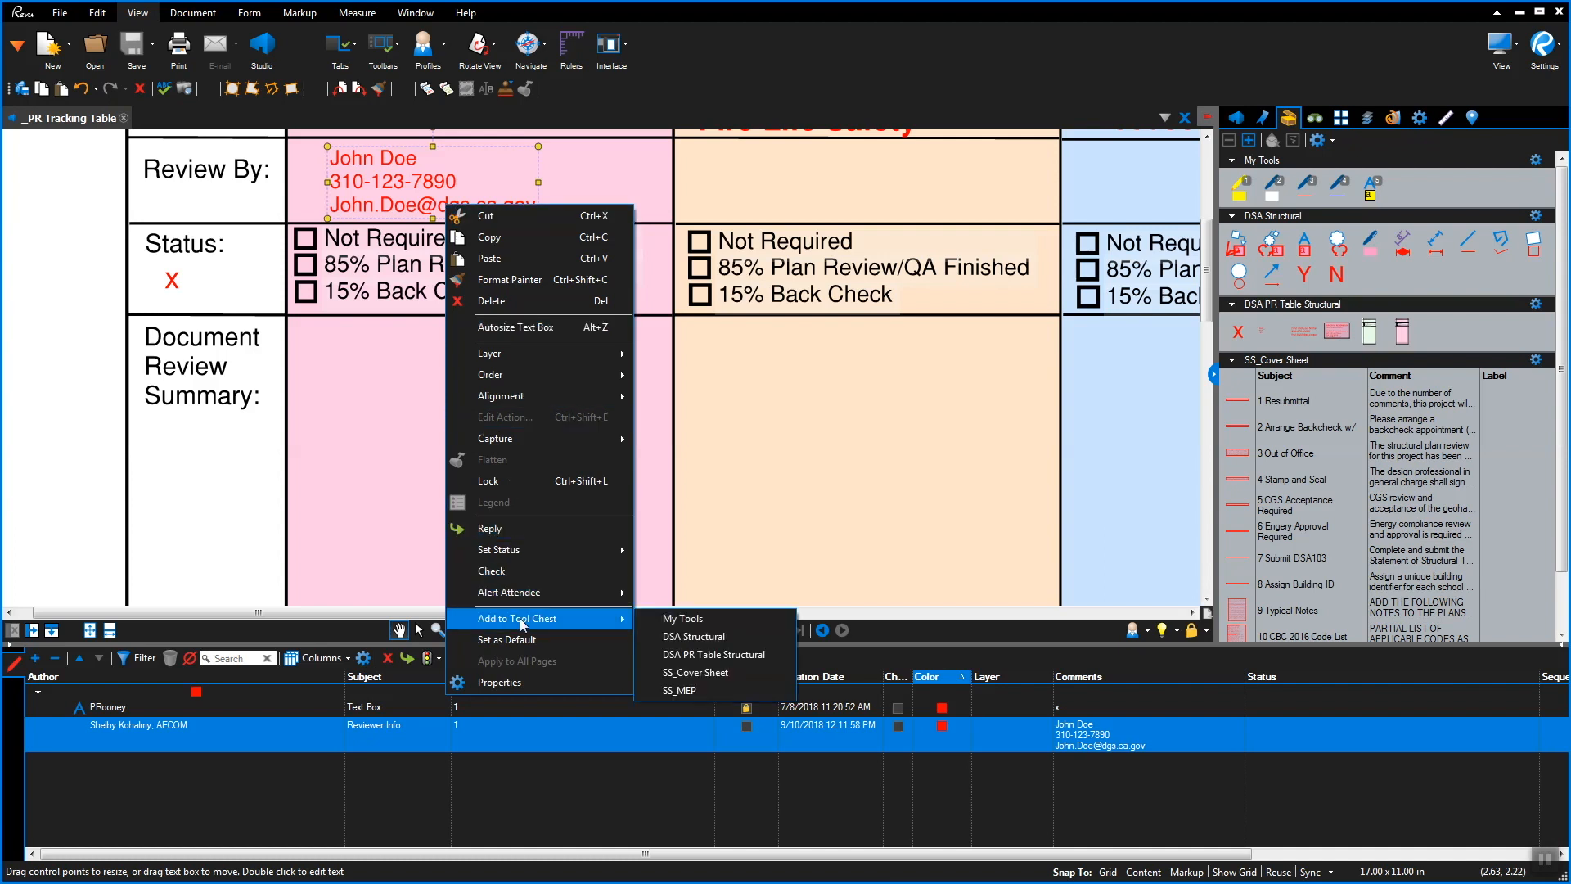
left_click(669, 620)
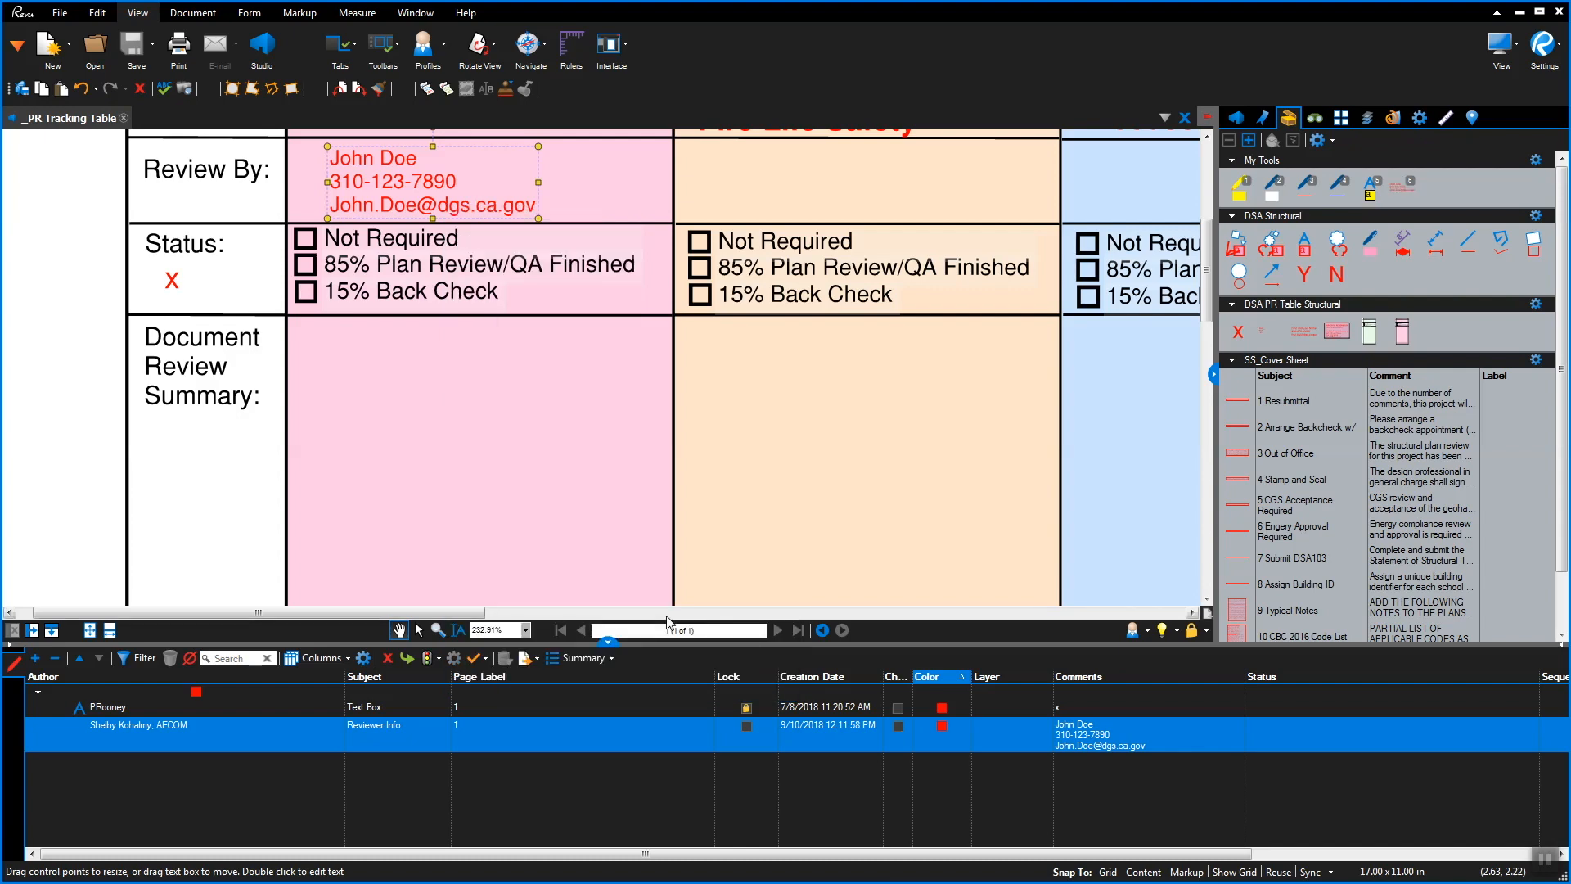
left_click(514, 416)
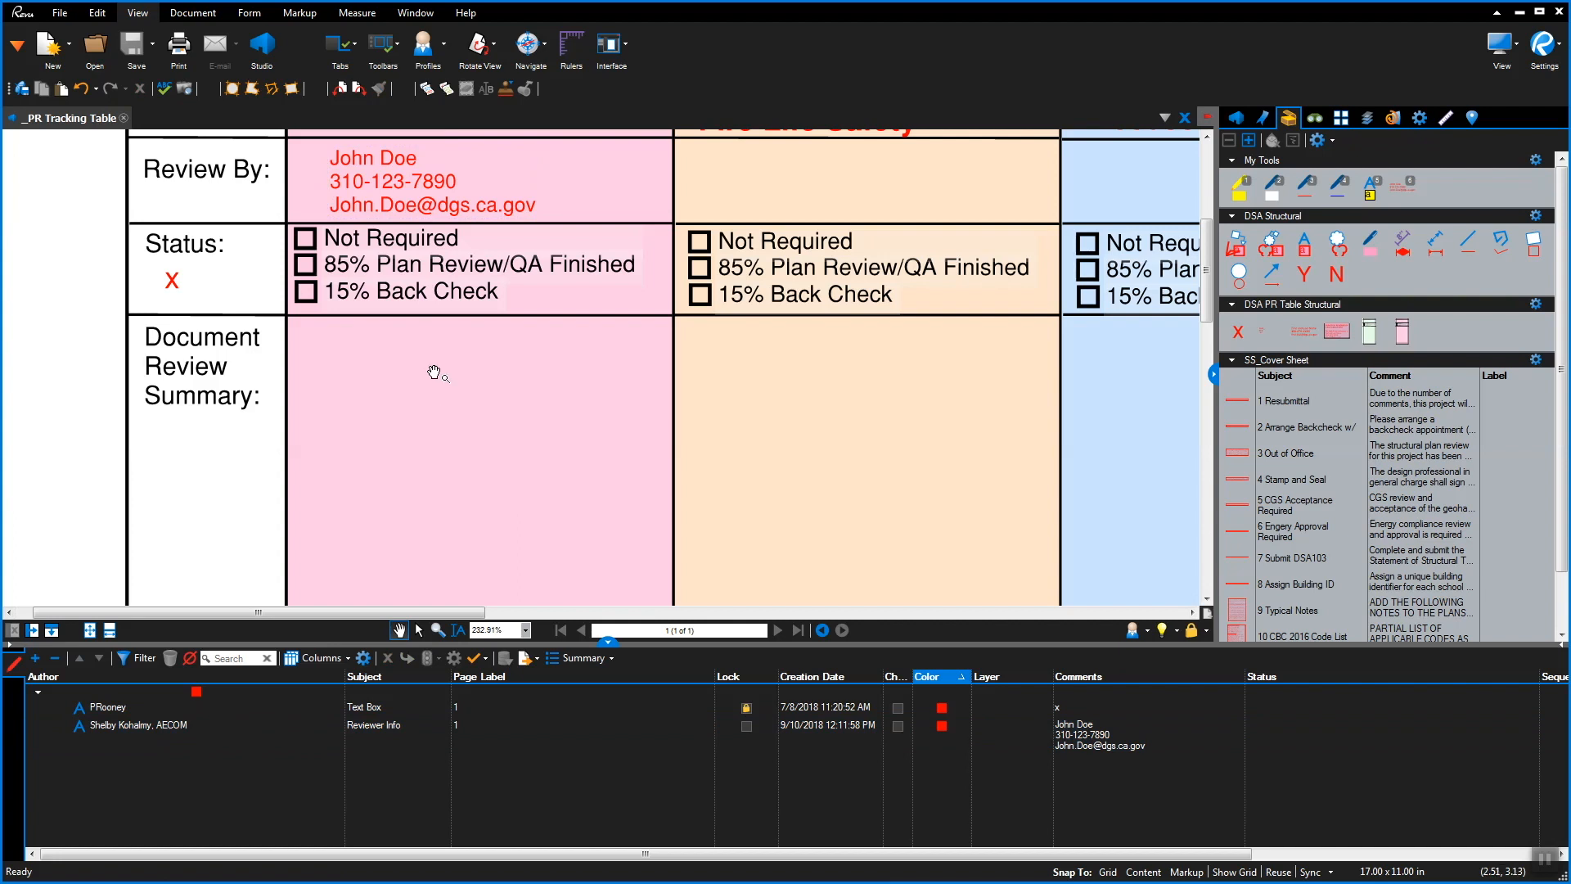
Place the status summary list under Document Review Summary, appending V1 to DWG_, SPC_ and 103_
left_click(1267, 338)
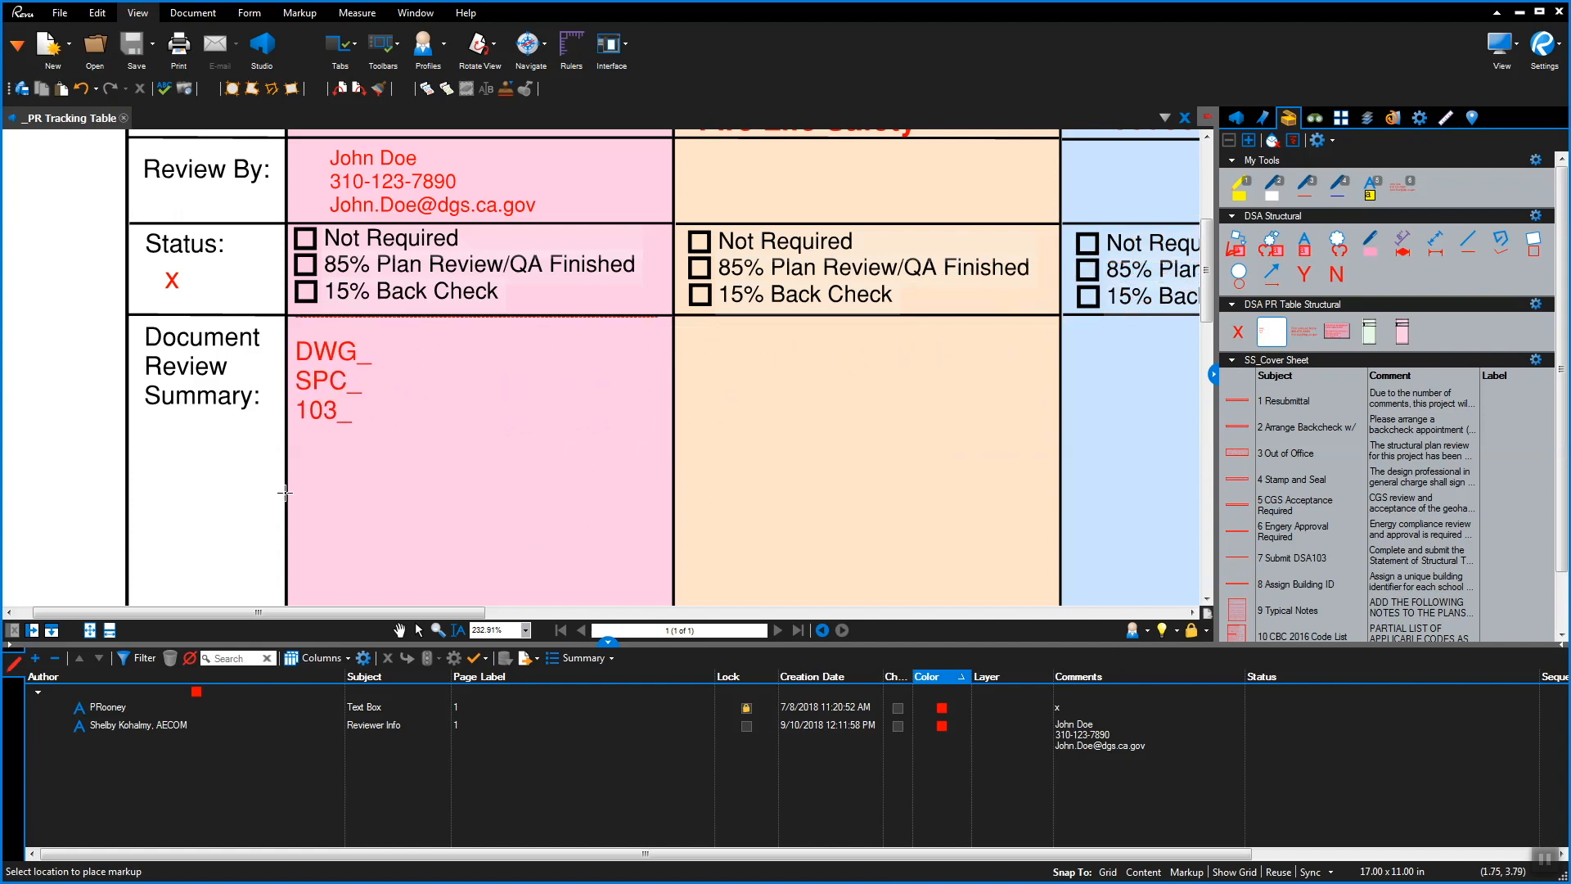
left_click(285, 491)
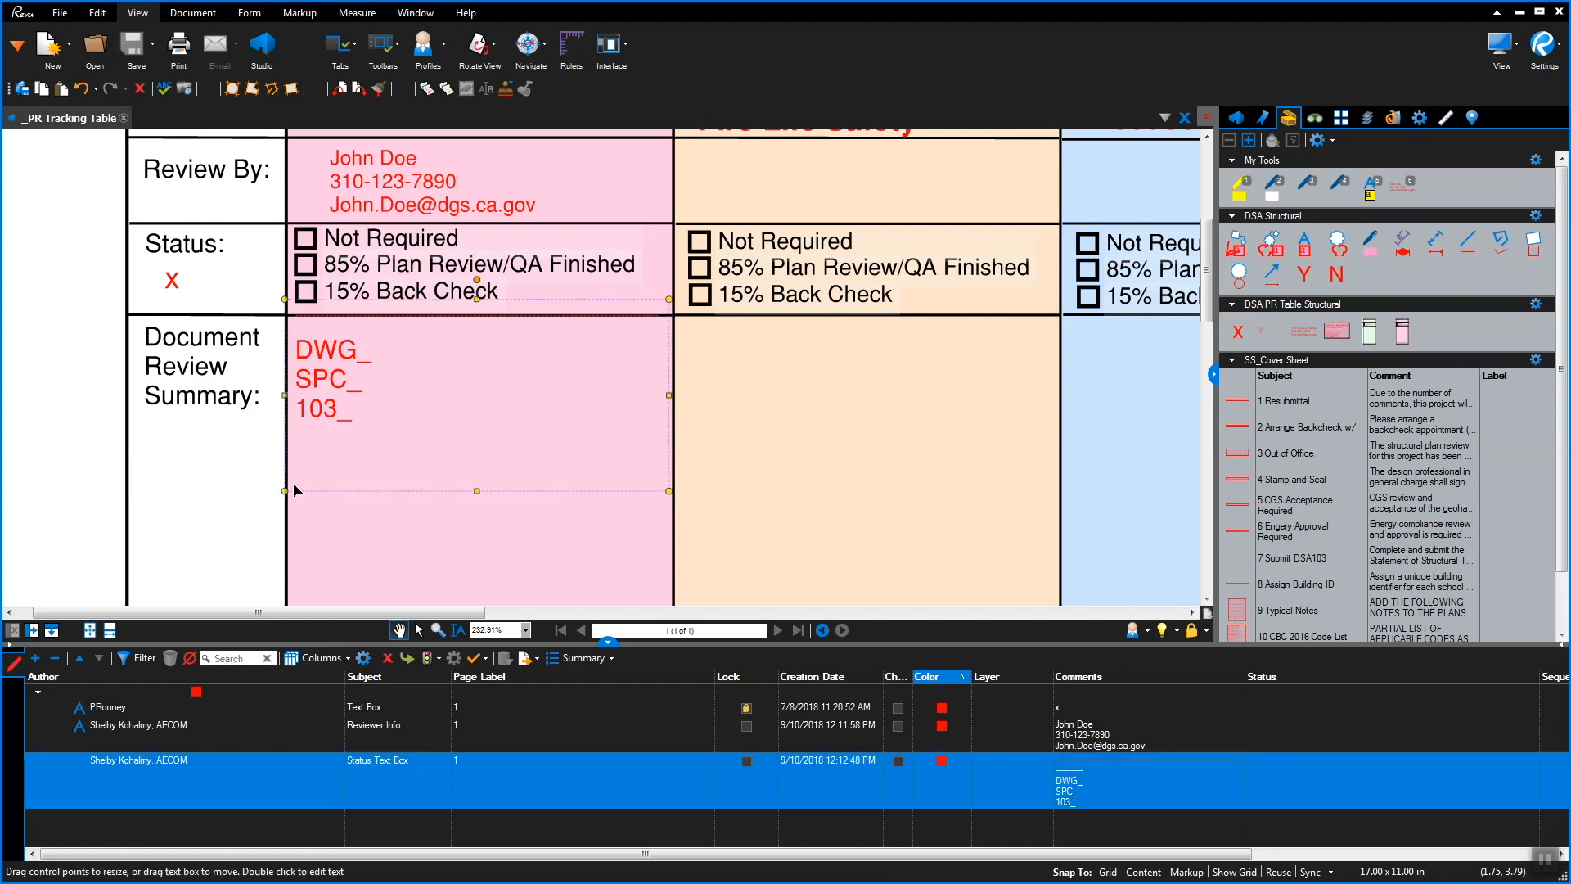
double_click(386, 356)
type("V1")
left_click(383, 377)
type("V1")
left_click(382, 418)
type("V1")
key("Escape")
Mark the 85% Plan Review/QA Finished box with the red X stamp
left_click(419, 521)
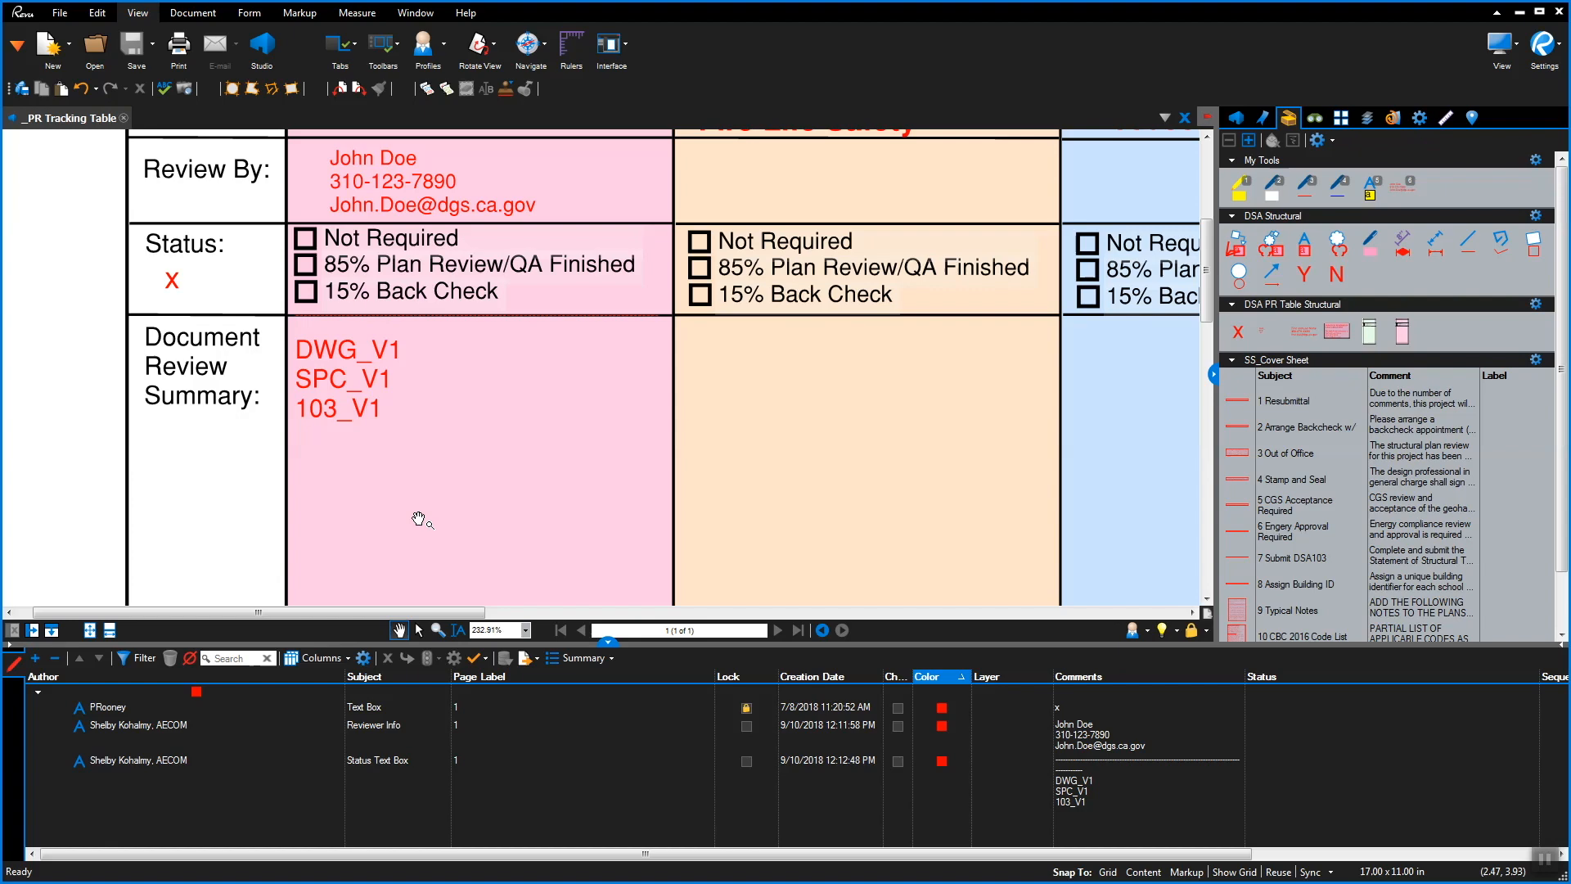
left_click(1237, 333)
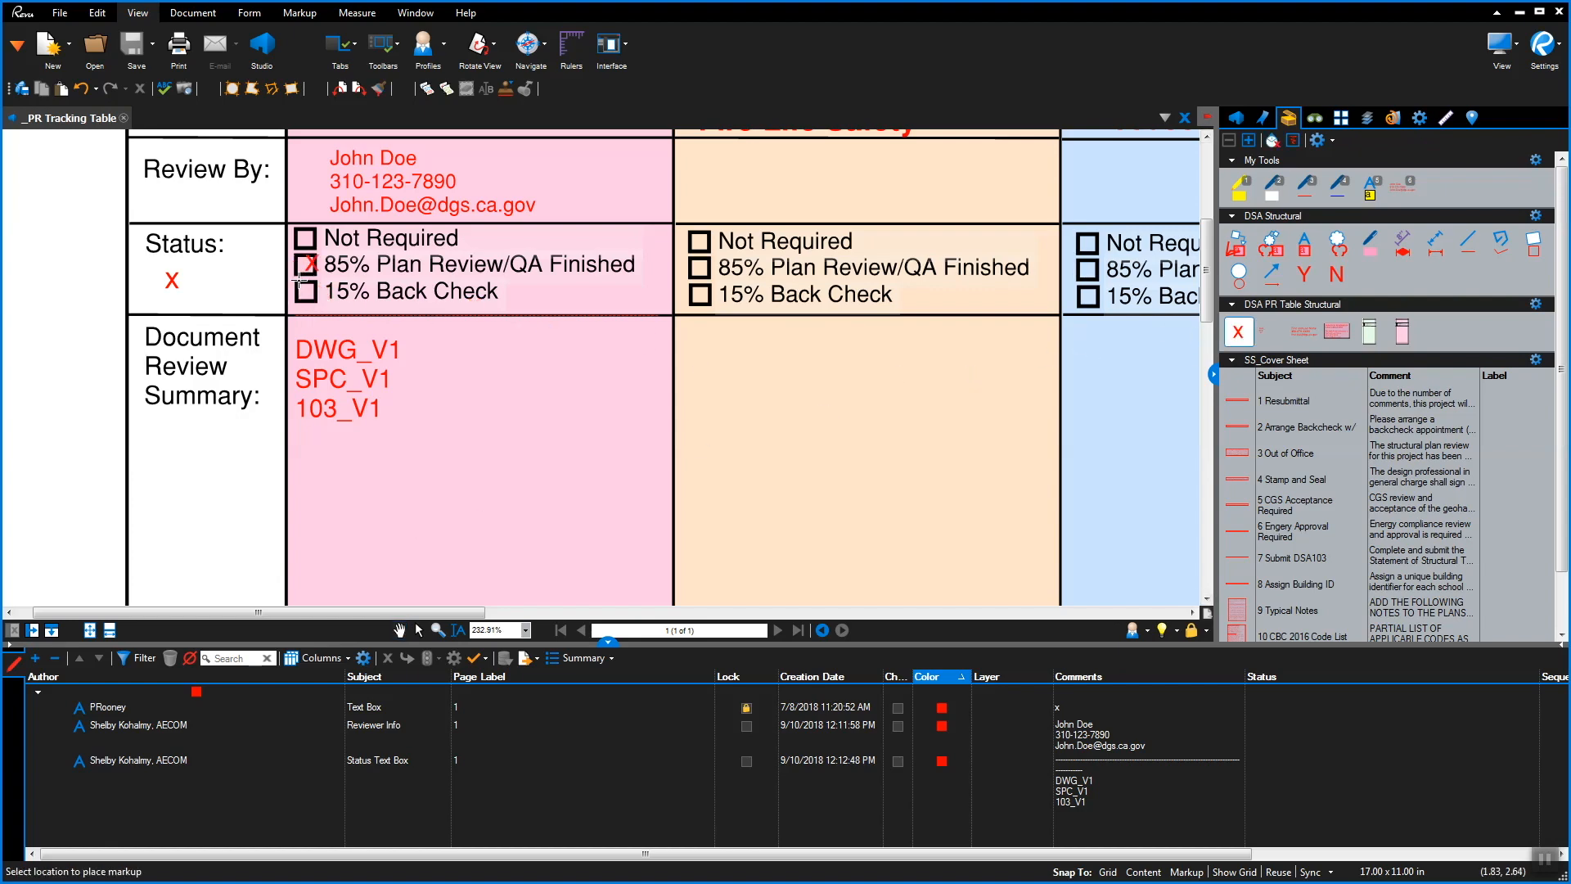
left_click(303, 278)
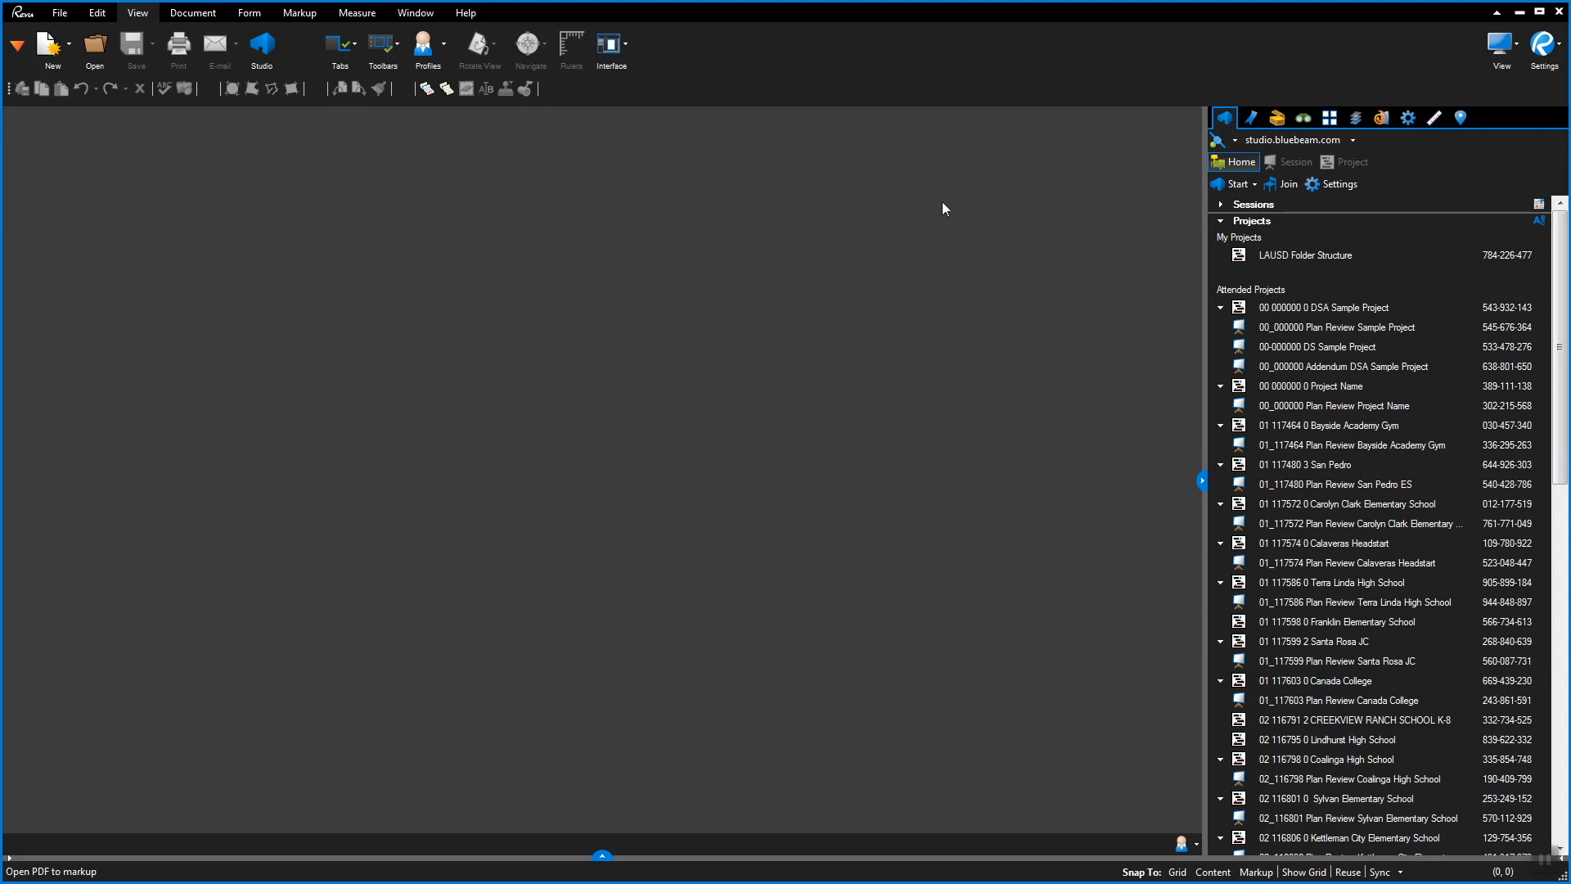
Switch the signed-in Studio account and open the 00 000000 0 Project Name project
left_click(1235, 140)
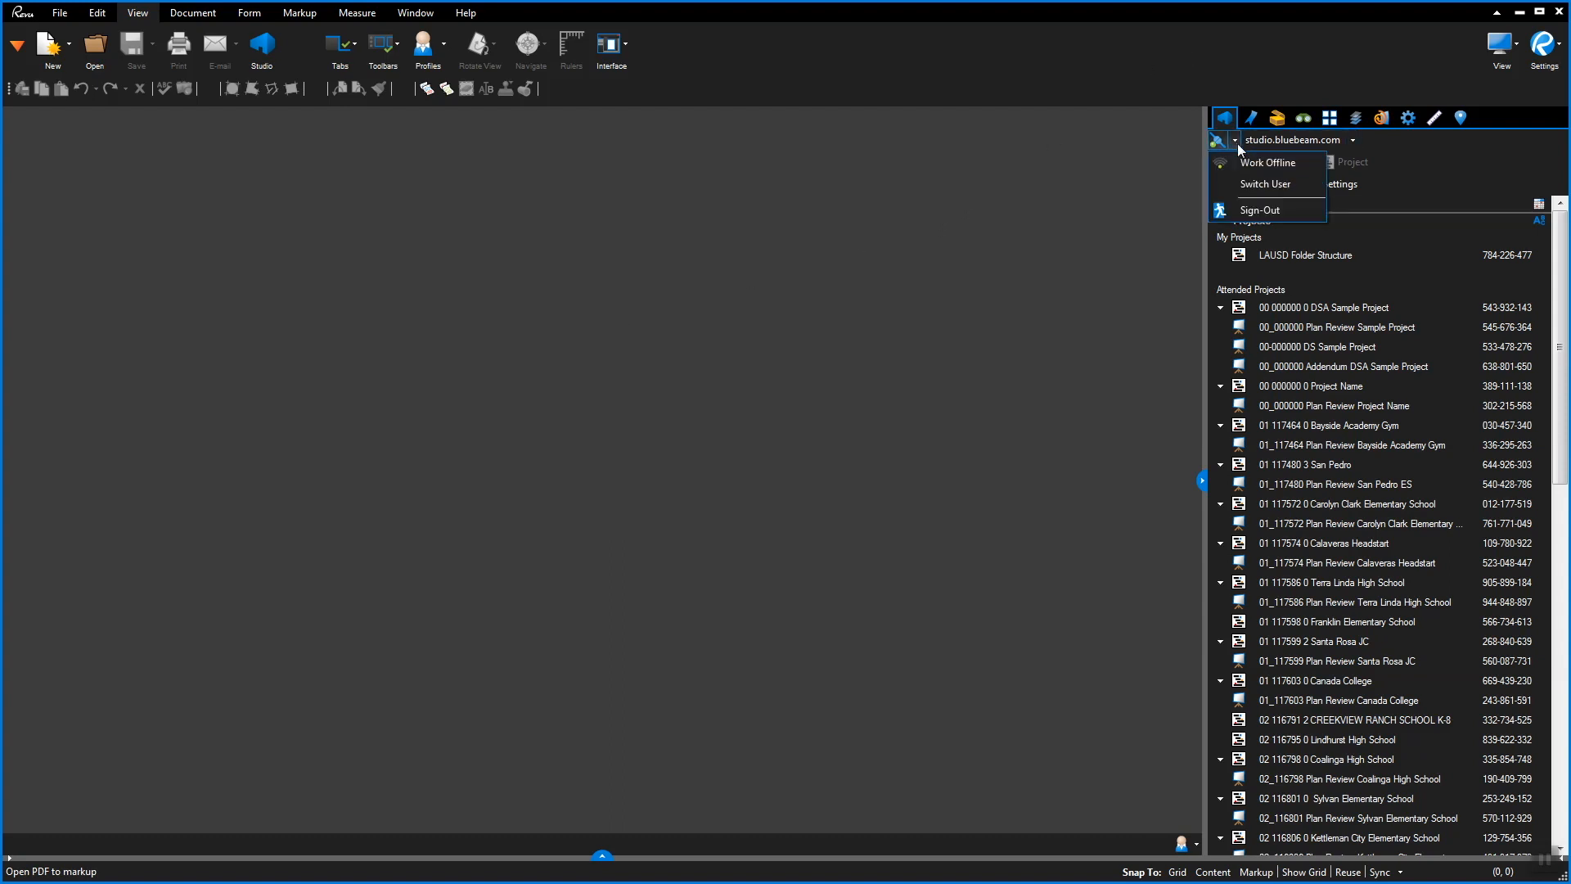
left_click(1265, 183)
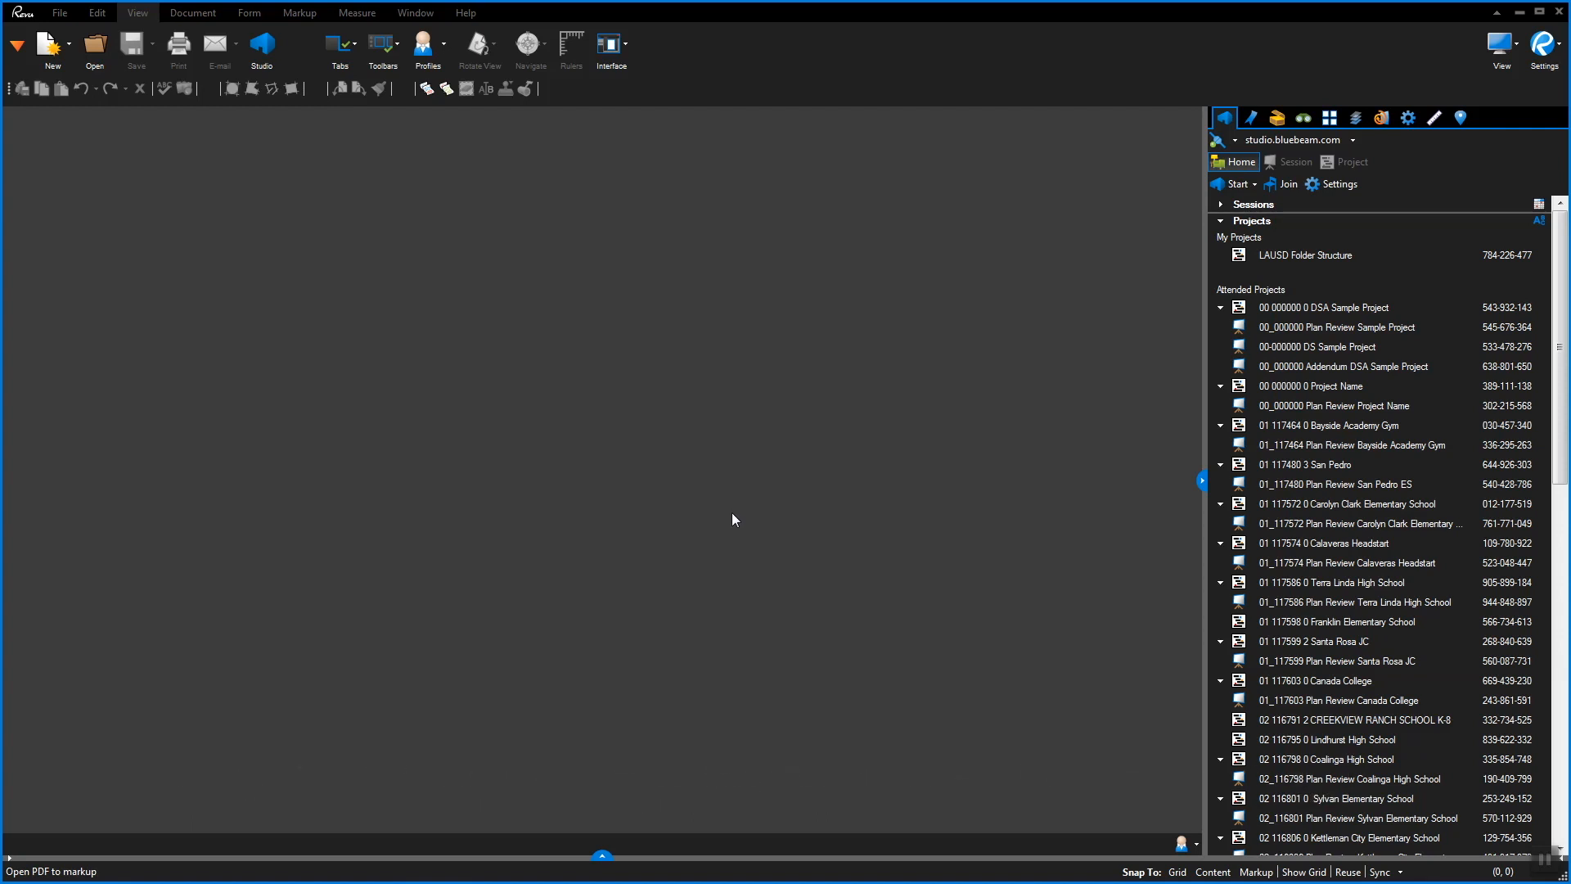
double_click(1281, 388)
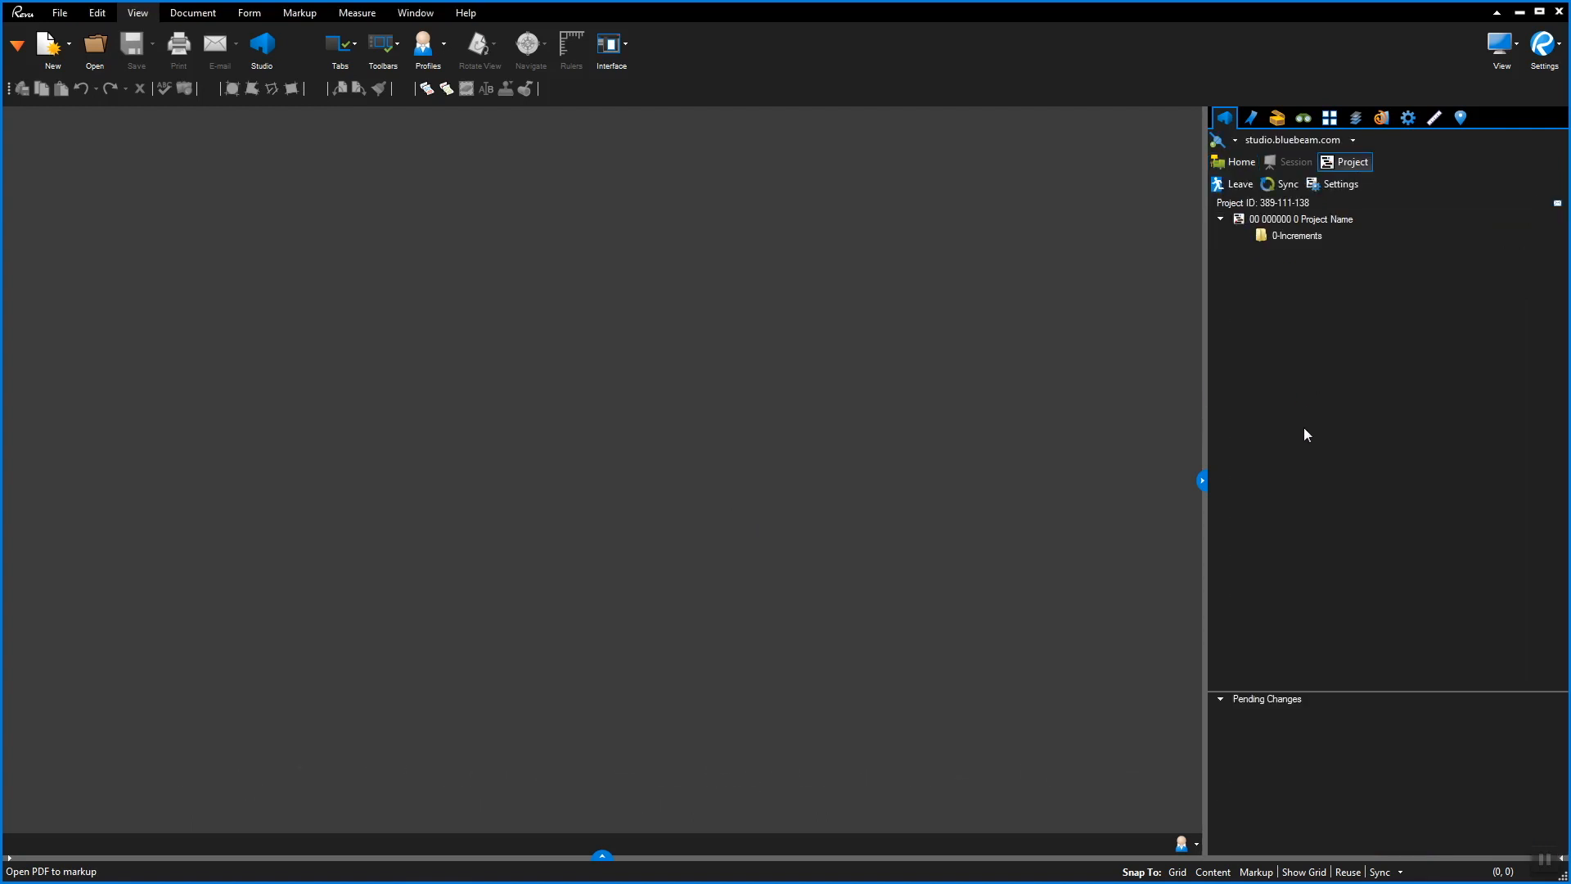
Show the project's sessions and join its plan review session
right_click(1324, 219)
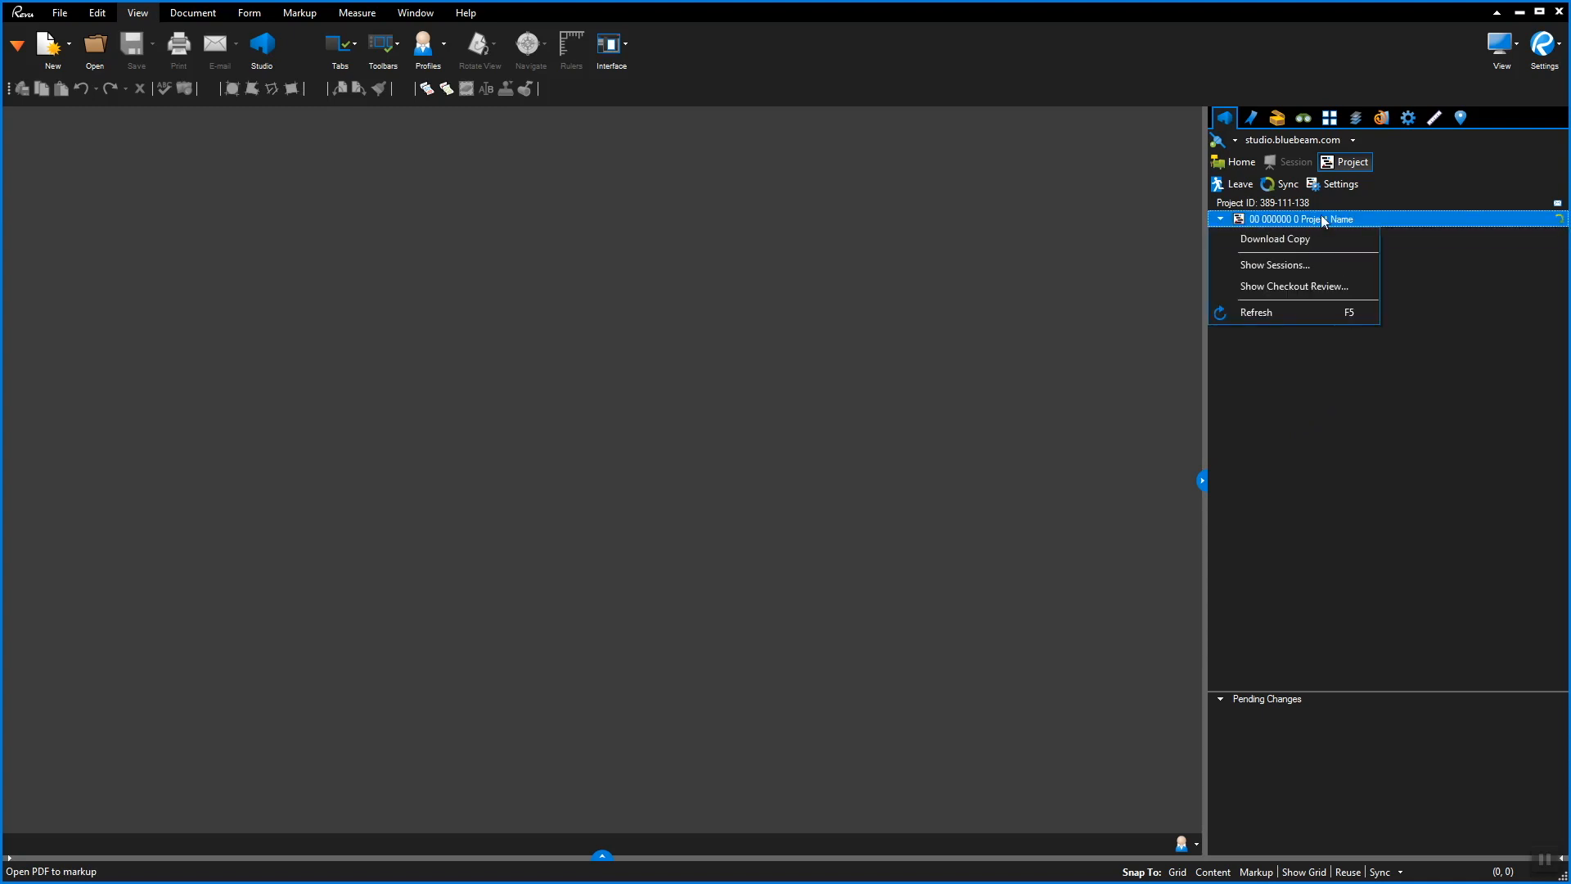
left_click(1324, 267)
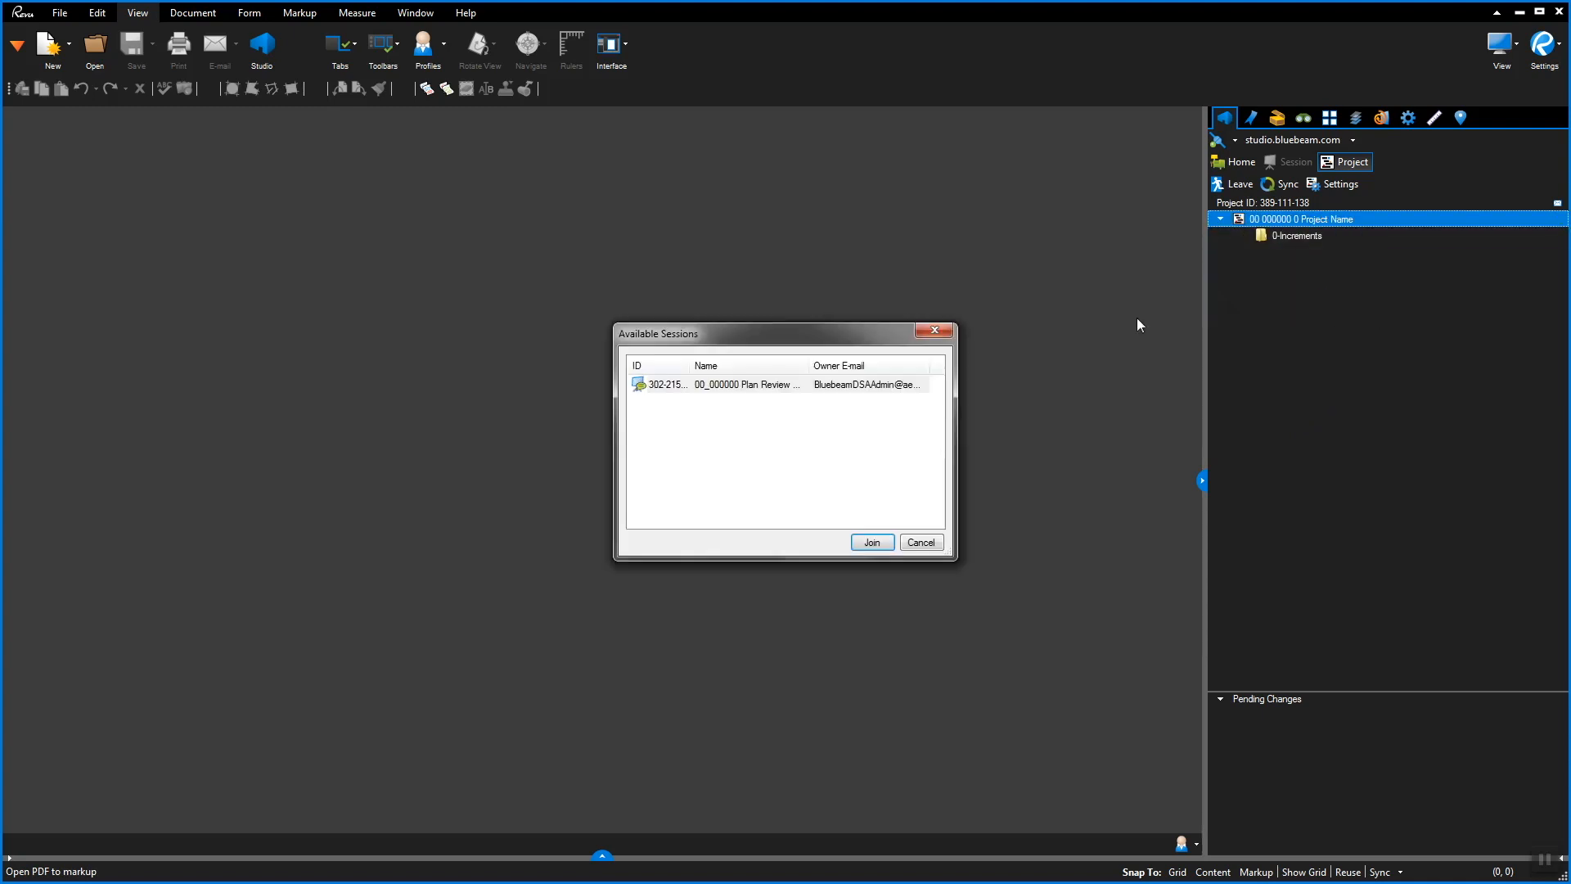
left_click(751, 386)
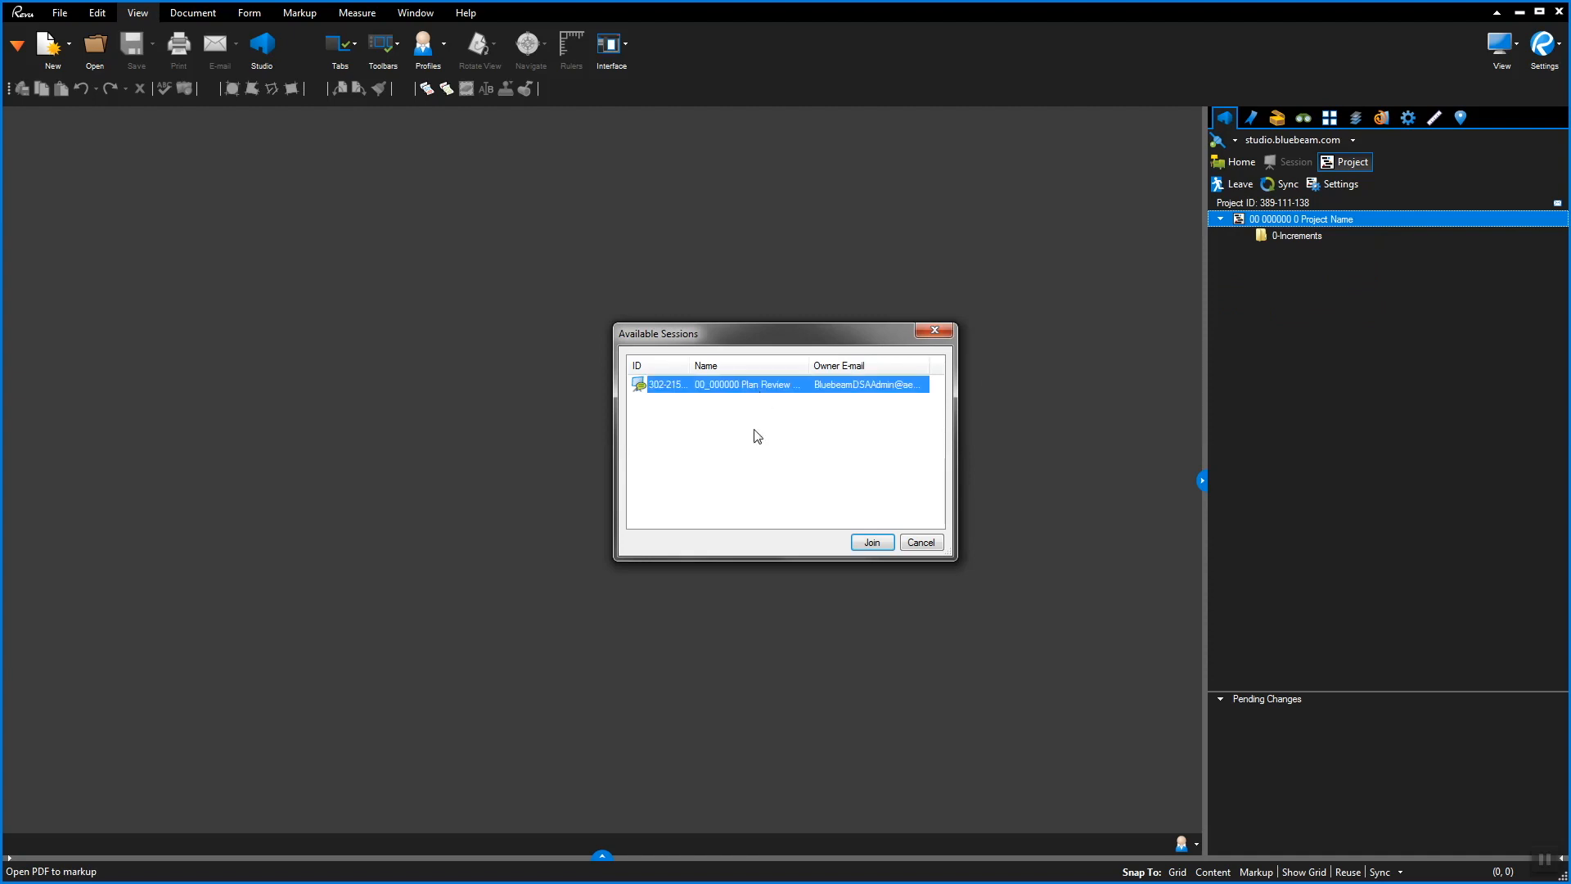
left_click(866, 542)
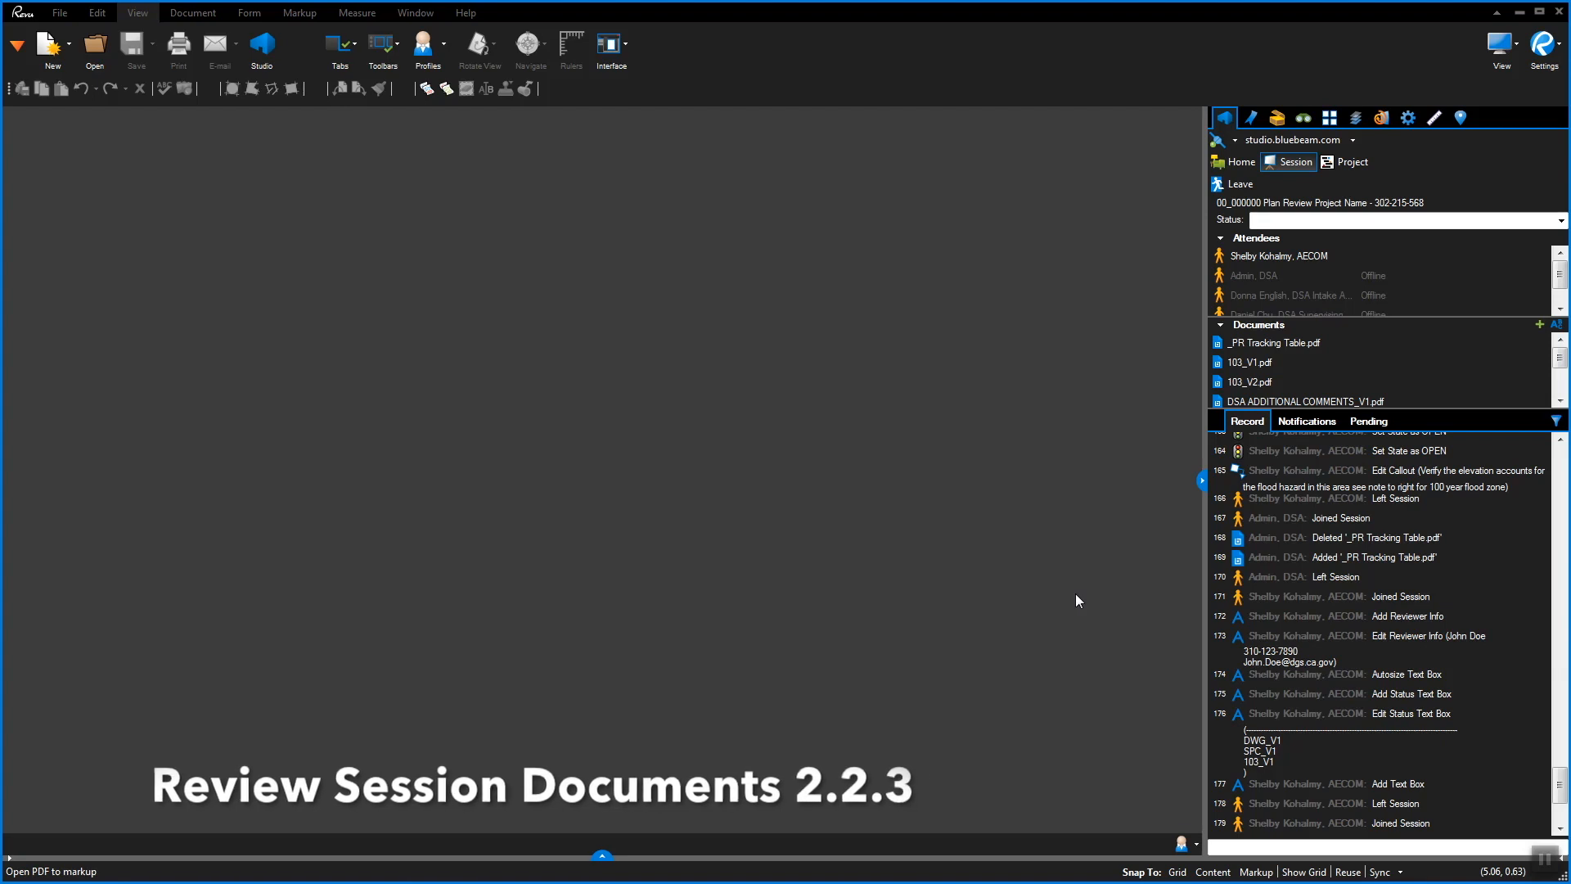
Open DWG_V1.pdf from the session documents
scroll(1383, 372, "down", 3)
left_click(1244, 382)
right_click(1249, 367)
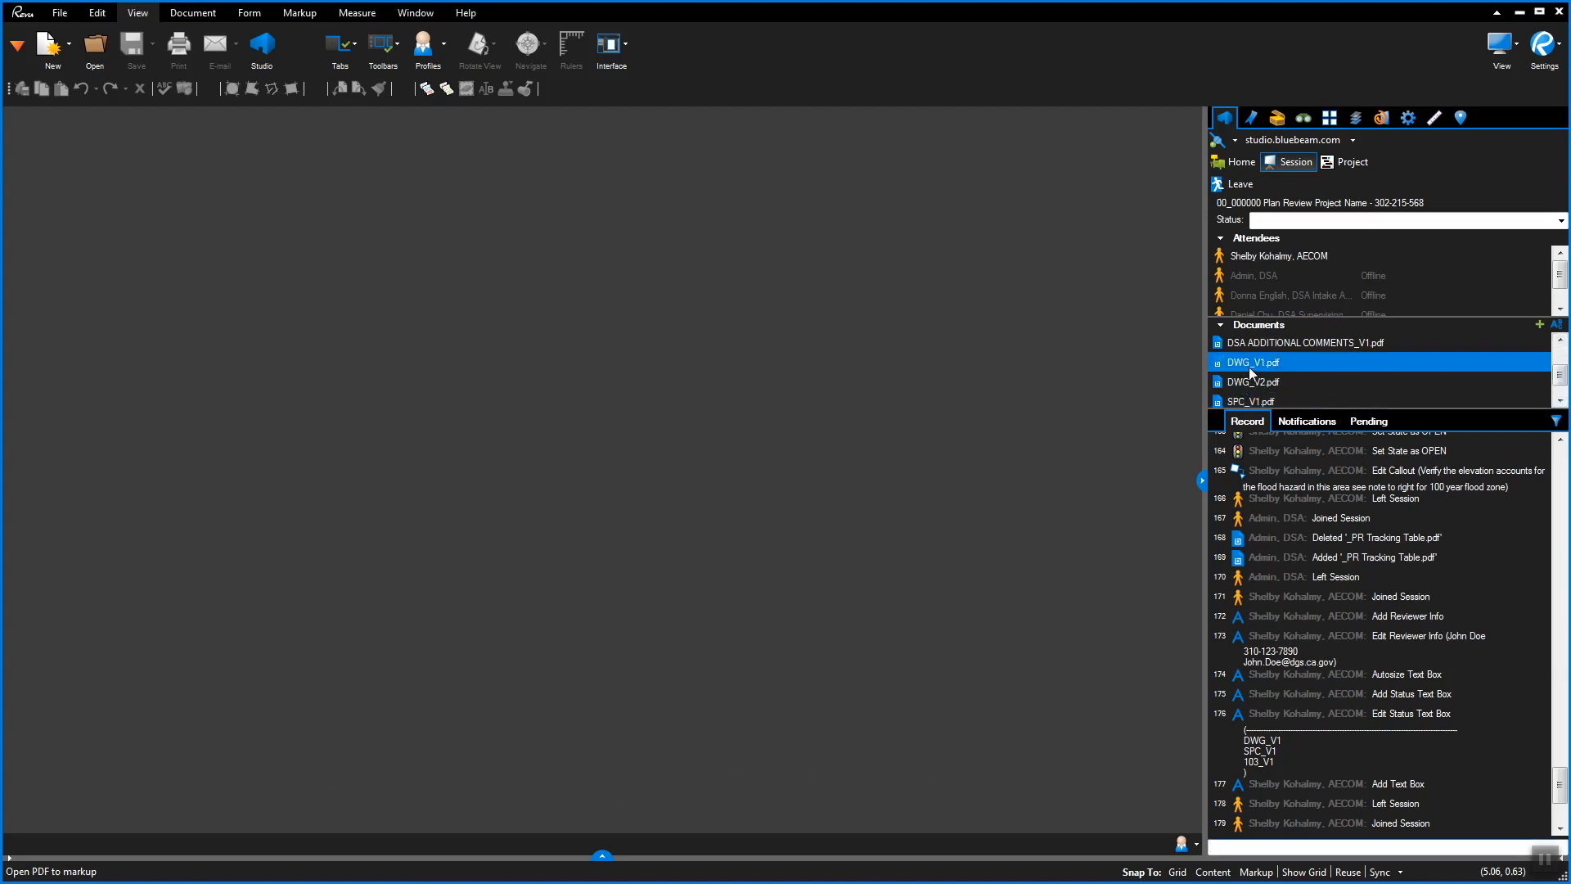
left_click(1259, 387)
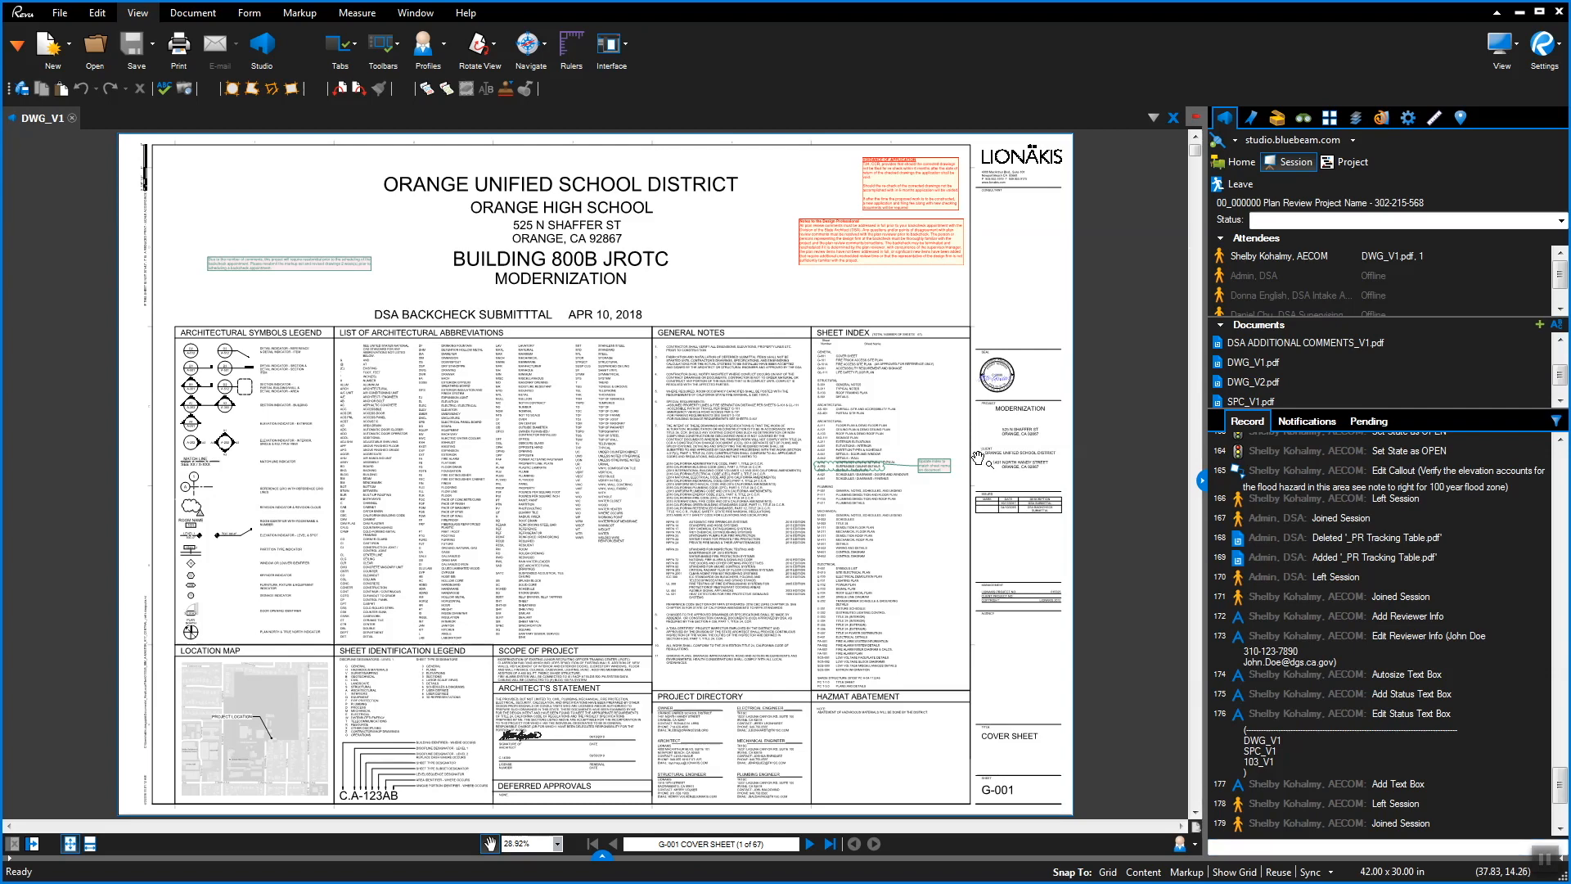
Jump via Bookmarks to sheet AS-101 Overall Site and Accessibility Plan
left_click(1330, 118)
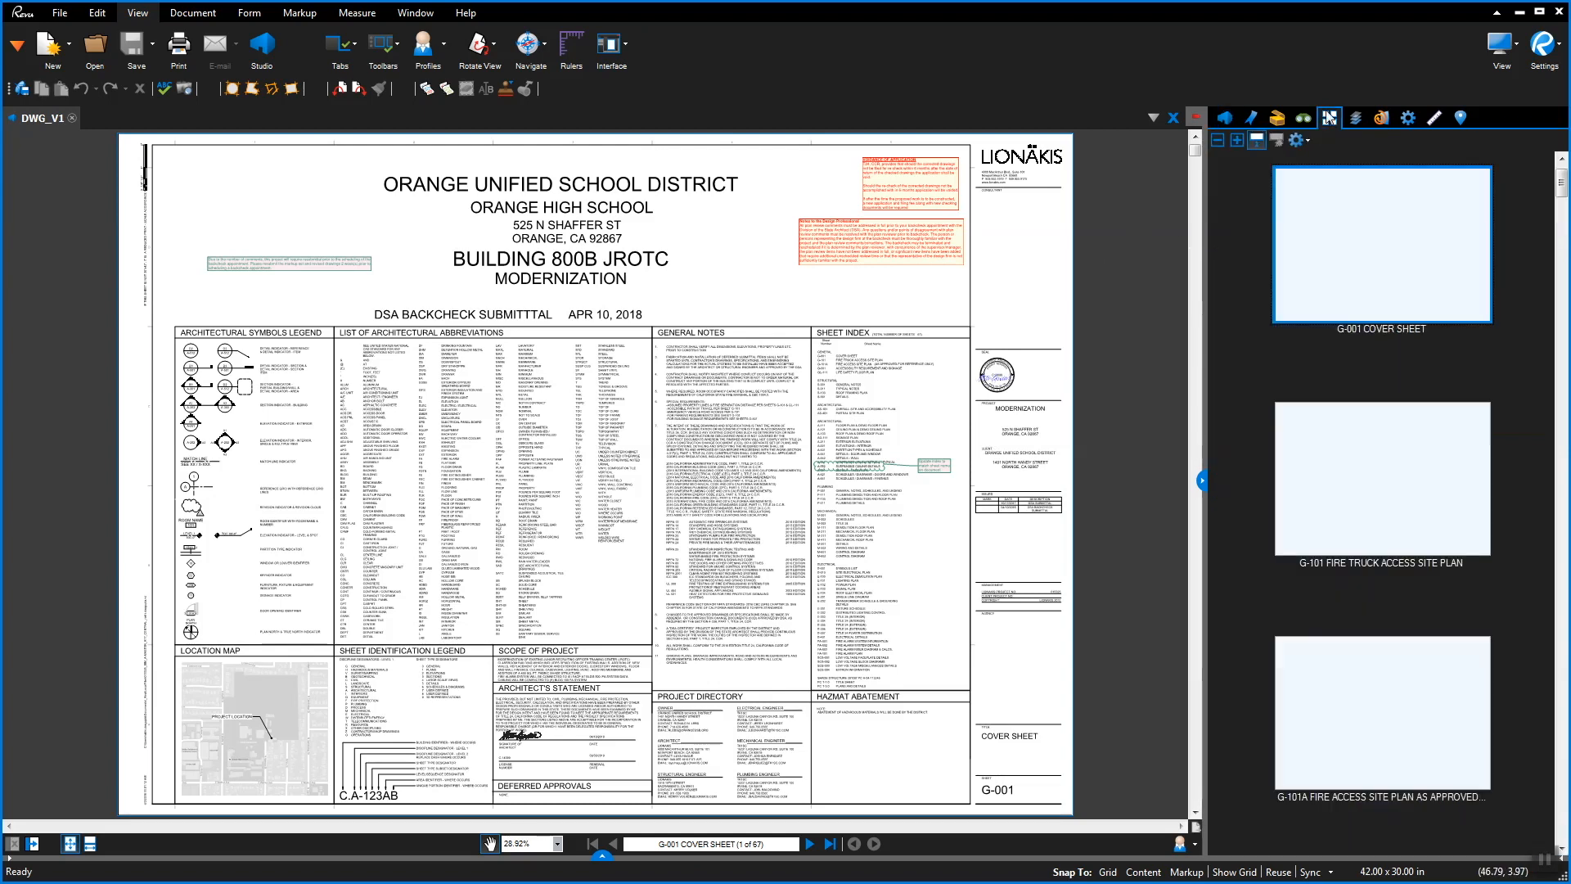
left_click(1250, 120)
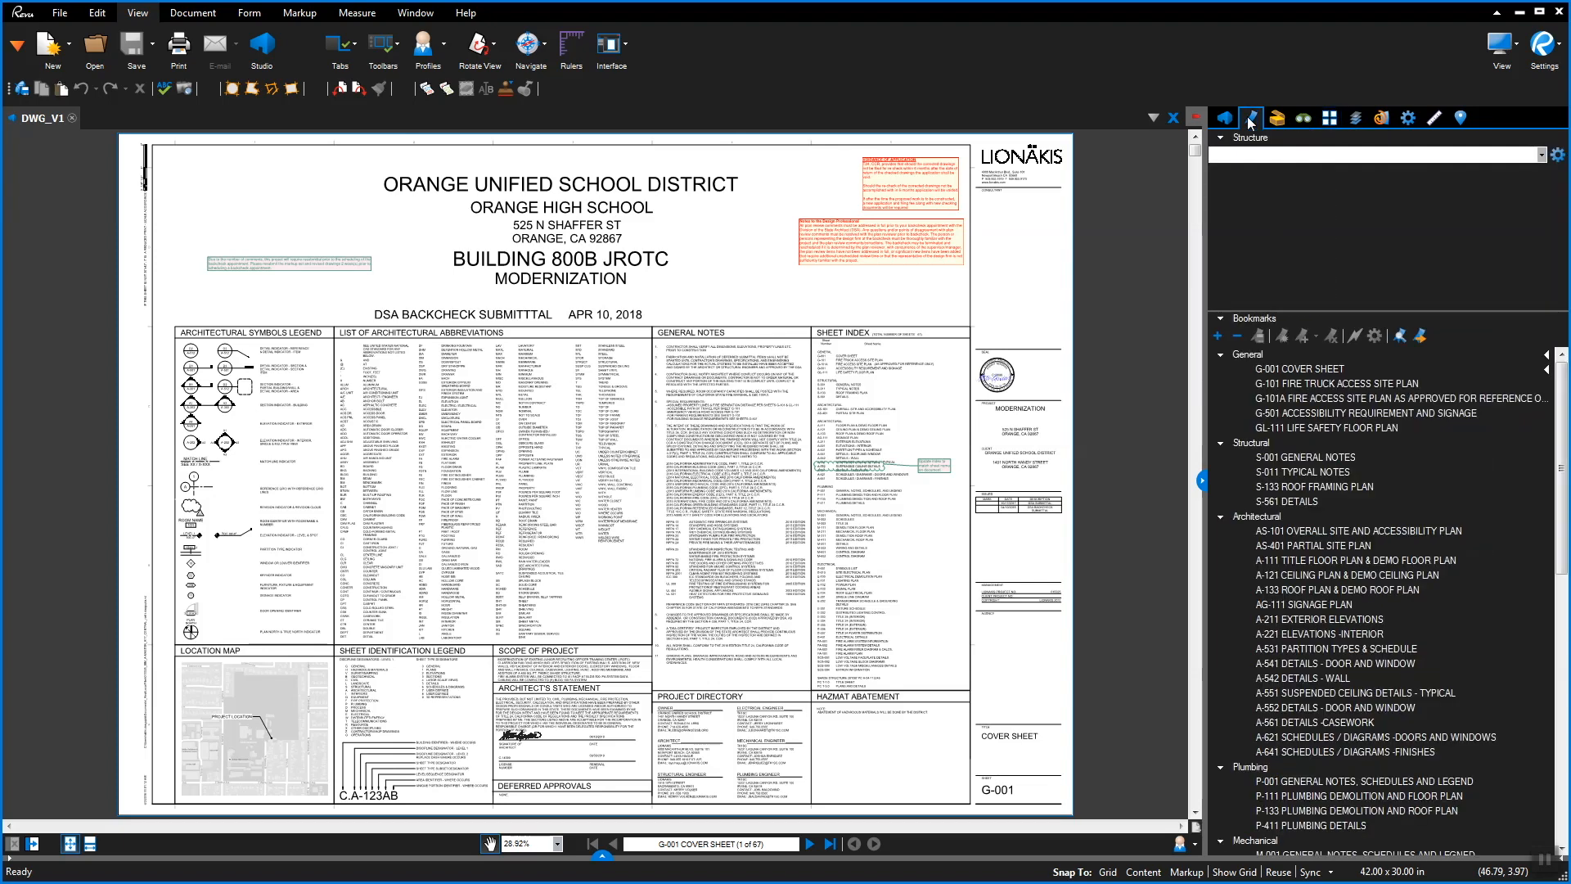
left_click(1328, 531)
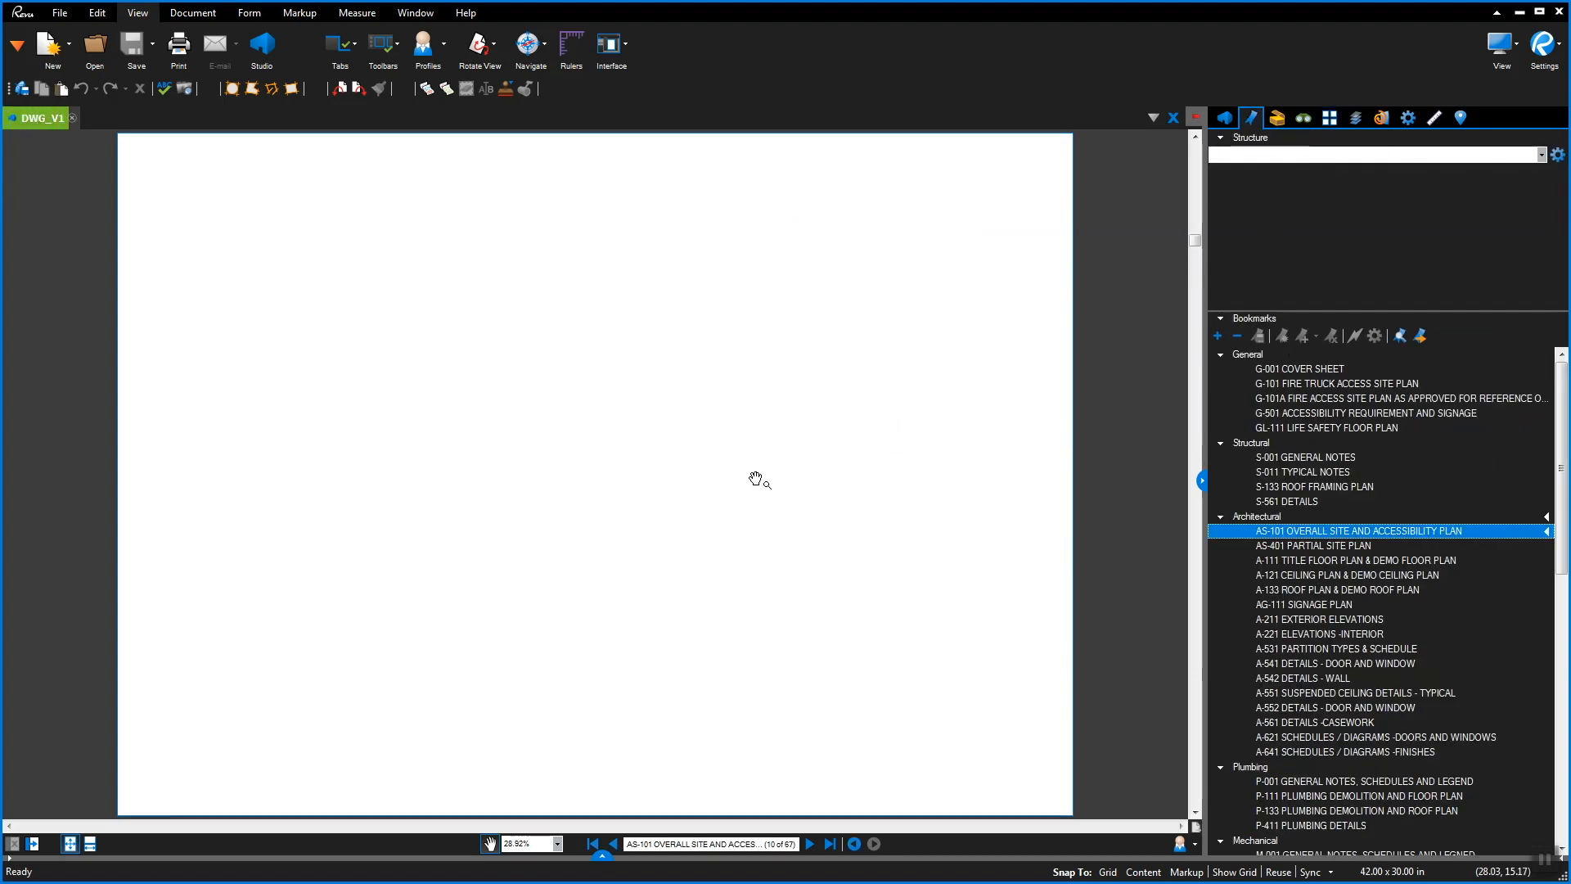
scroll(702, 364, "up", 2)
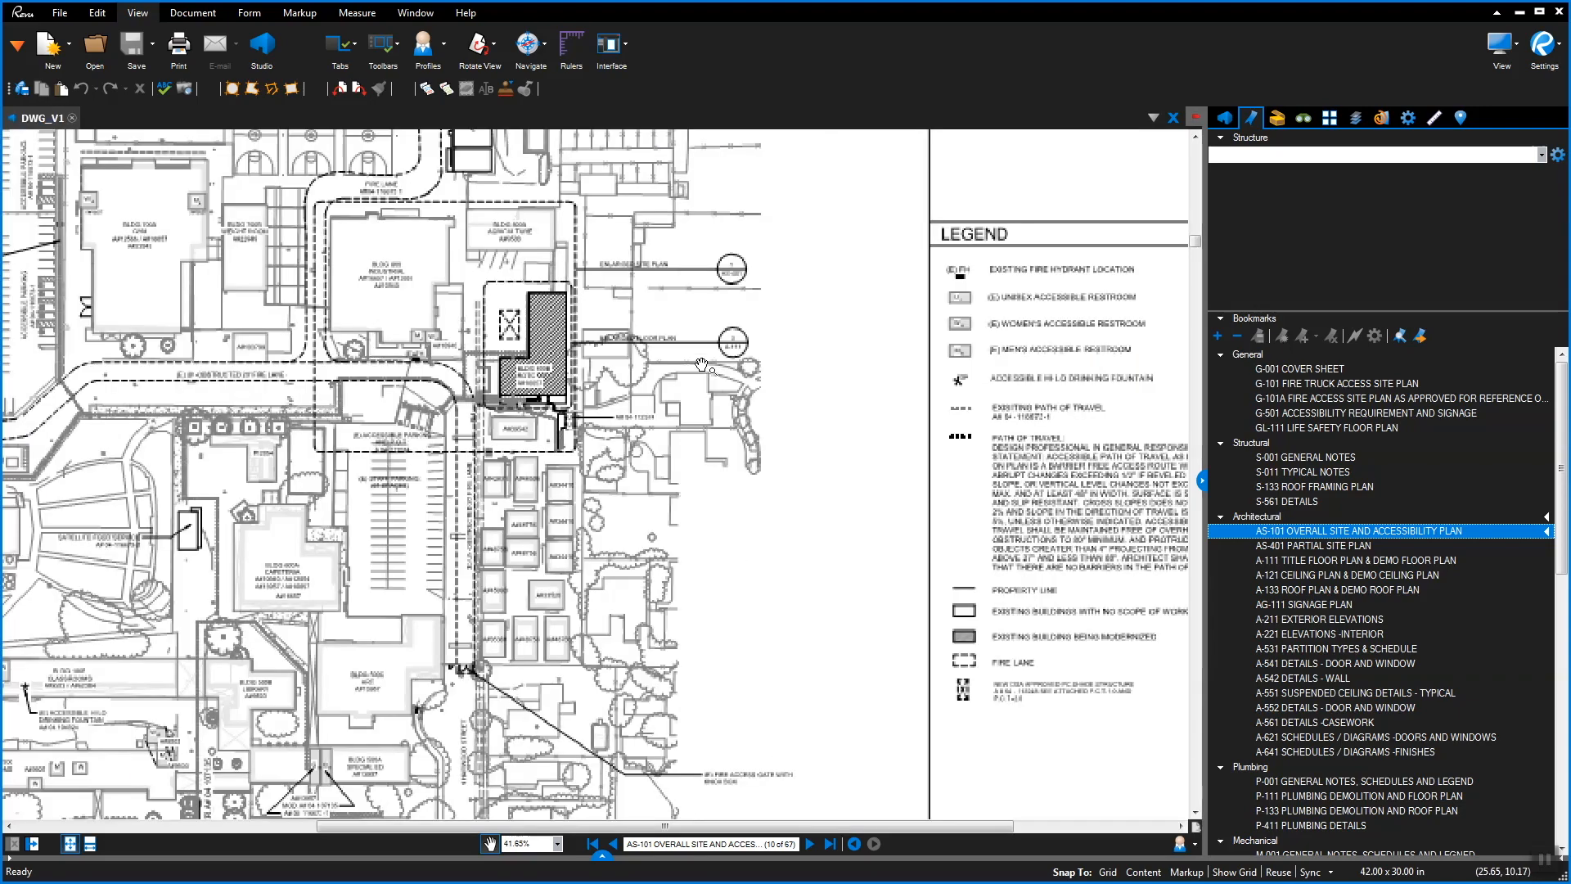
scroll(702, 364, "up", 3)
Follow the 3/A-111 callout to sheet A-111 and select the reviewer among session attendees
left_click(794, 317)
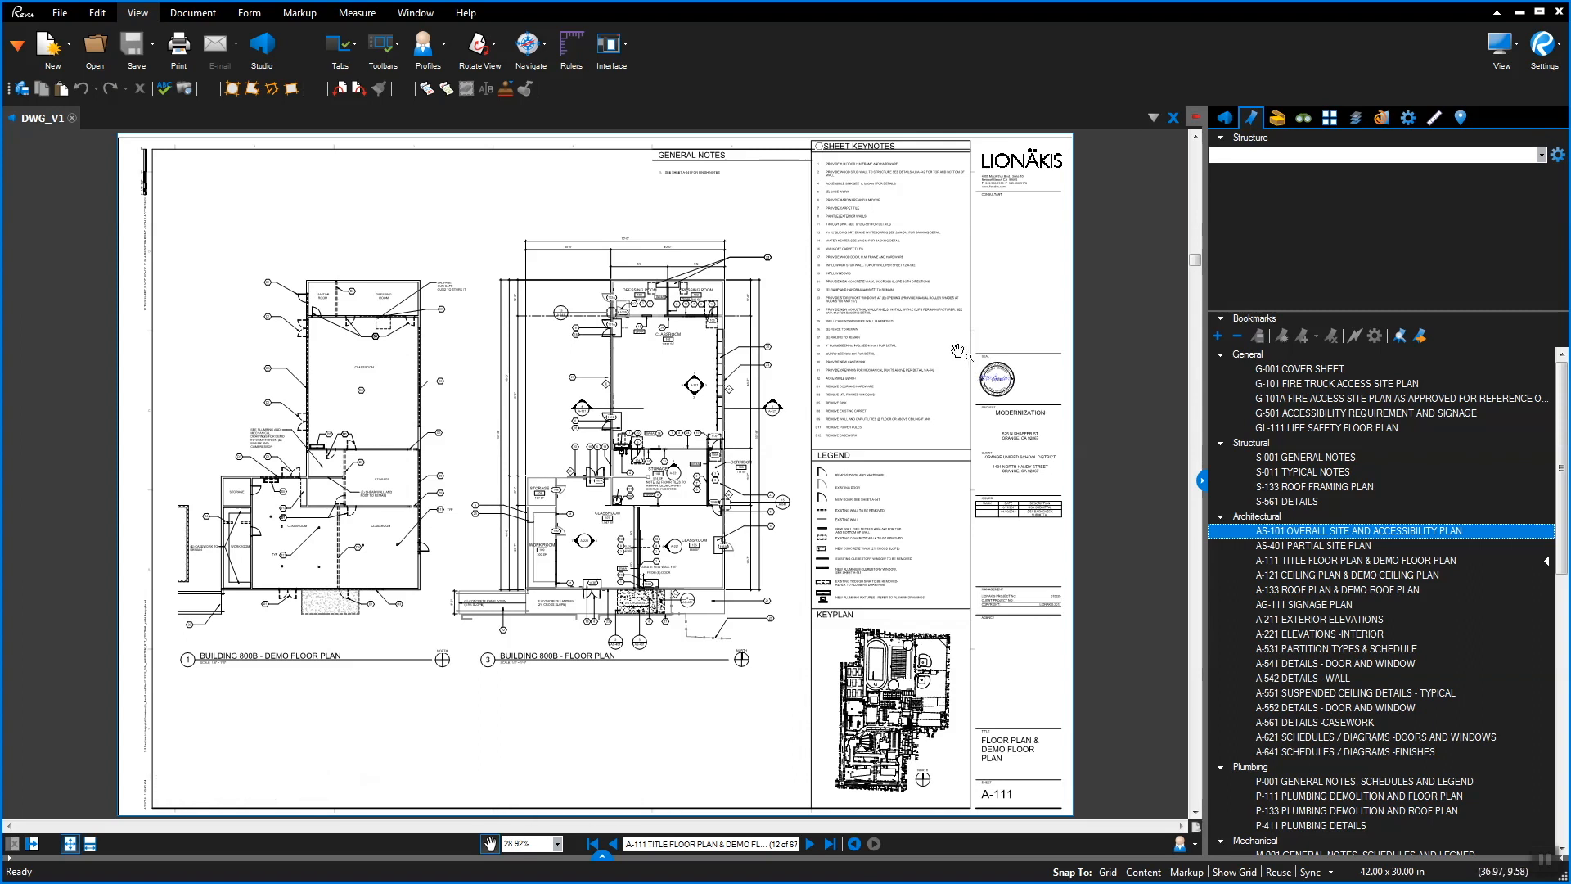
left_click(1225, 119)
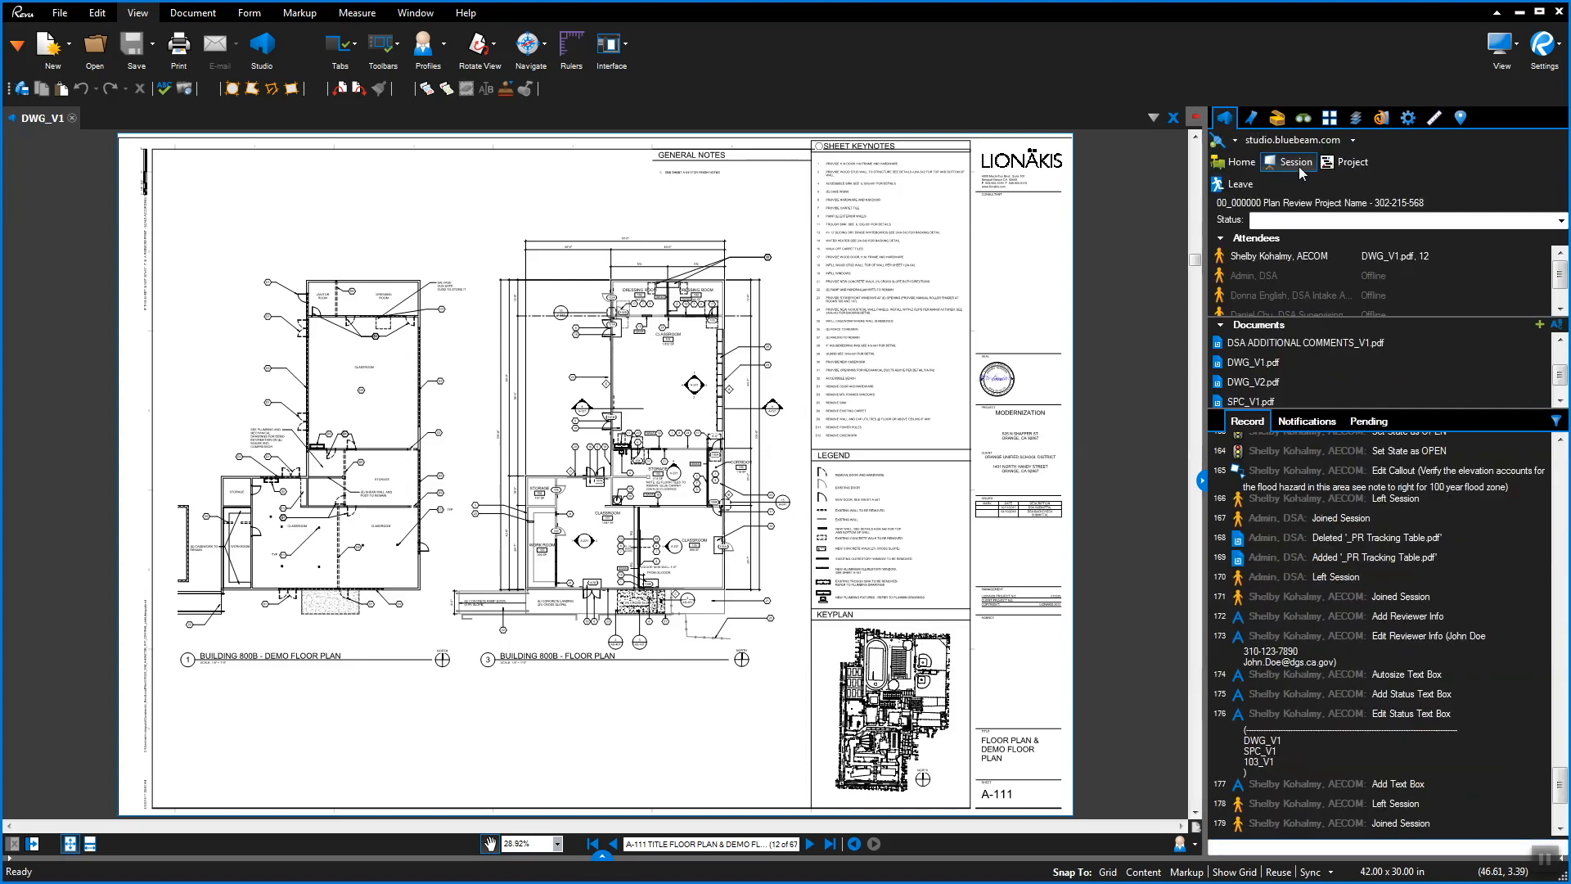
left_click(1284, 258)
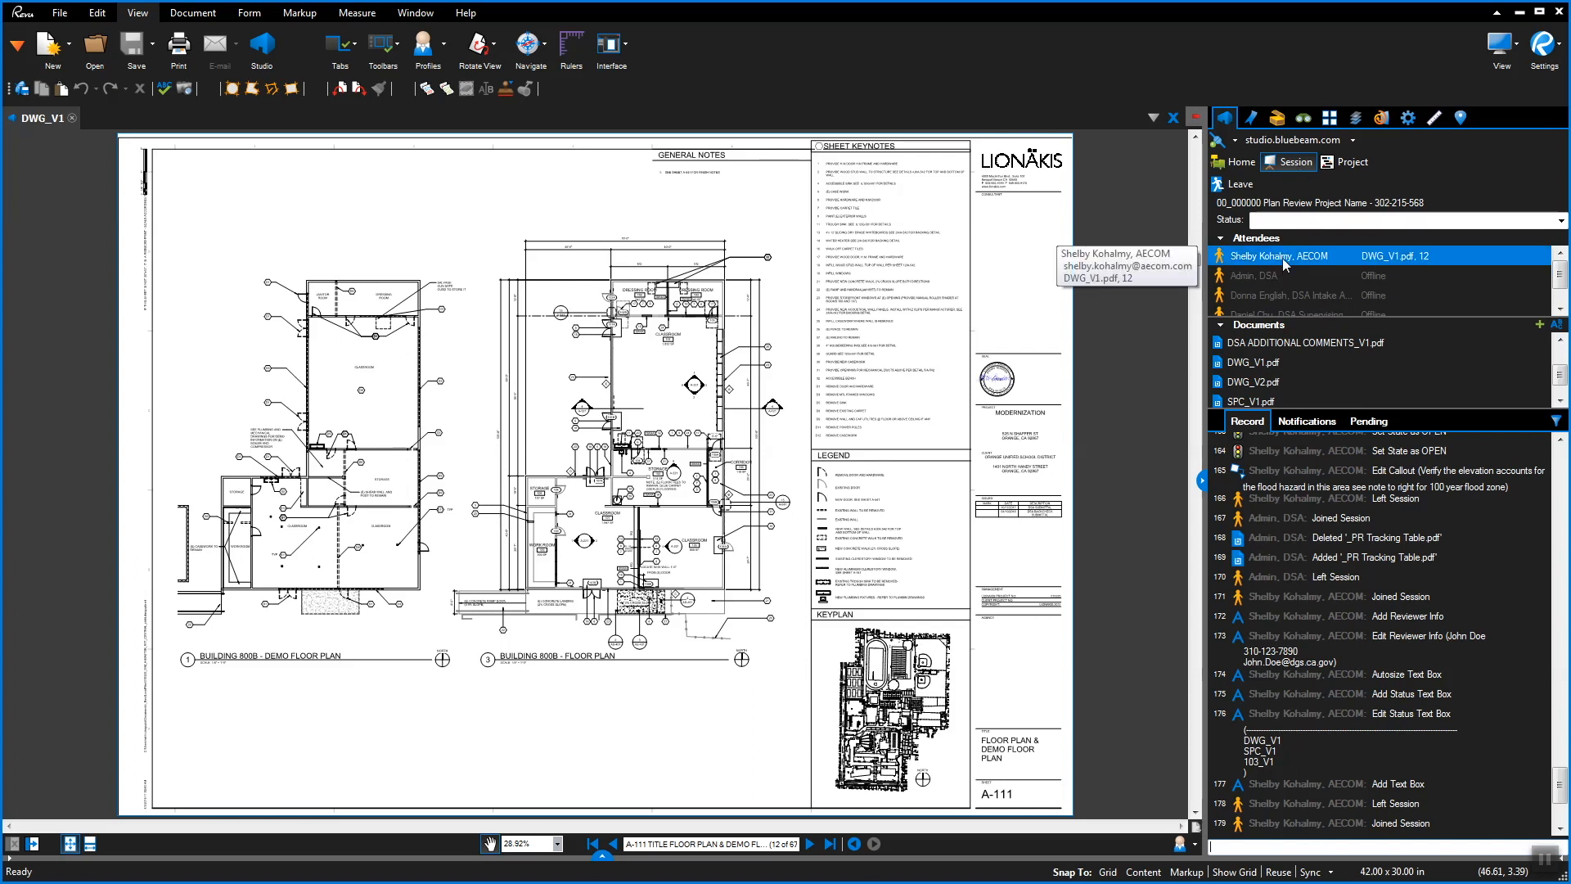
Try Filter Markups on an offline attendee, then clear it on the online attendee
right_click(1283, 260)
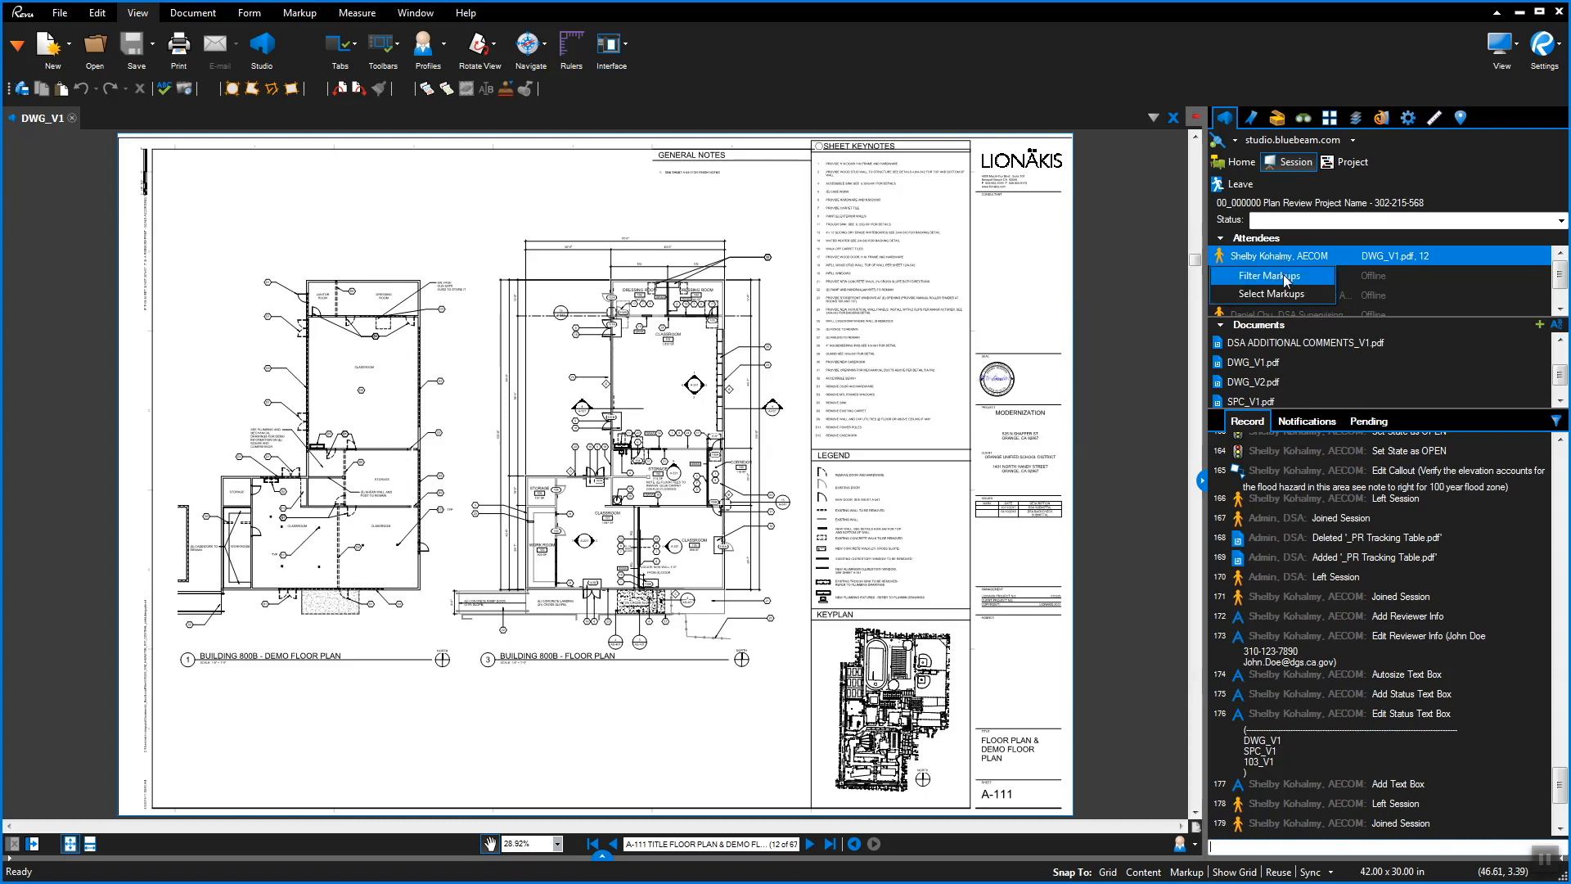
left_click(1286, 277)
left_click(1287, 277)
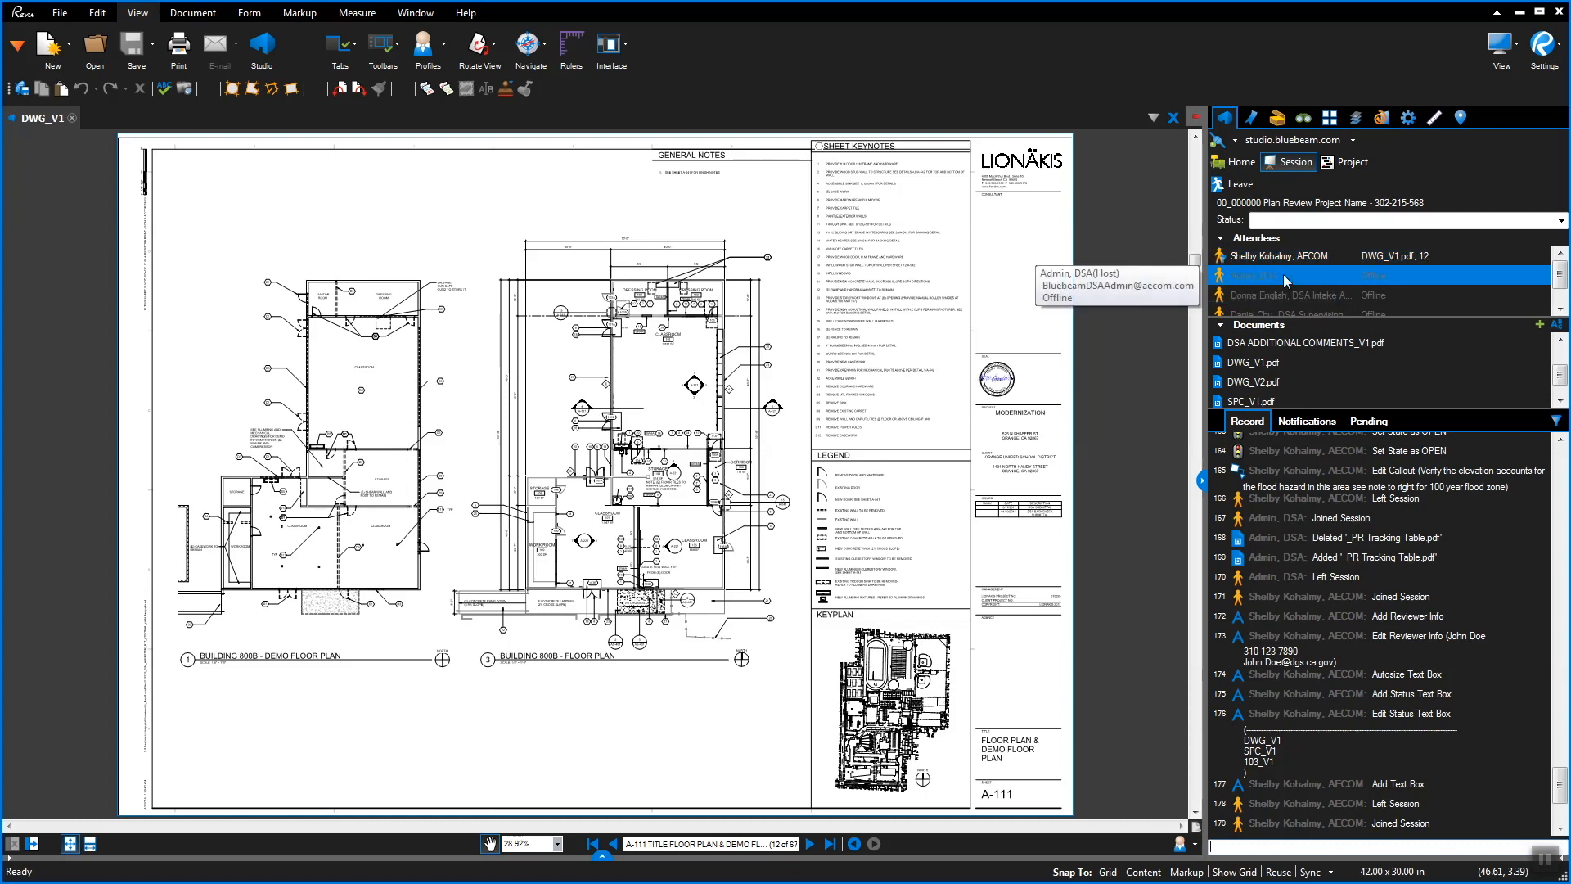
left_click(1265, 259)
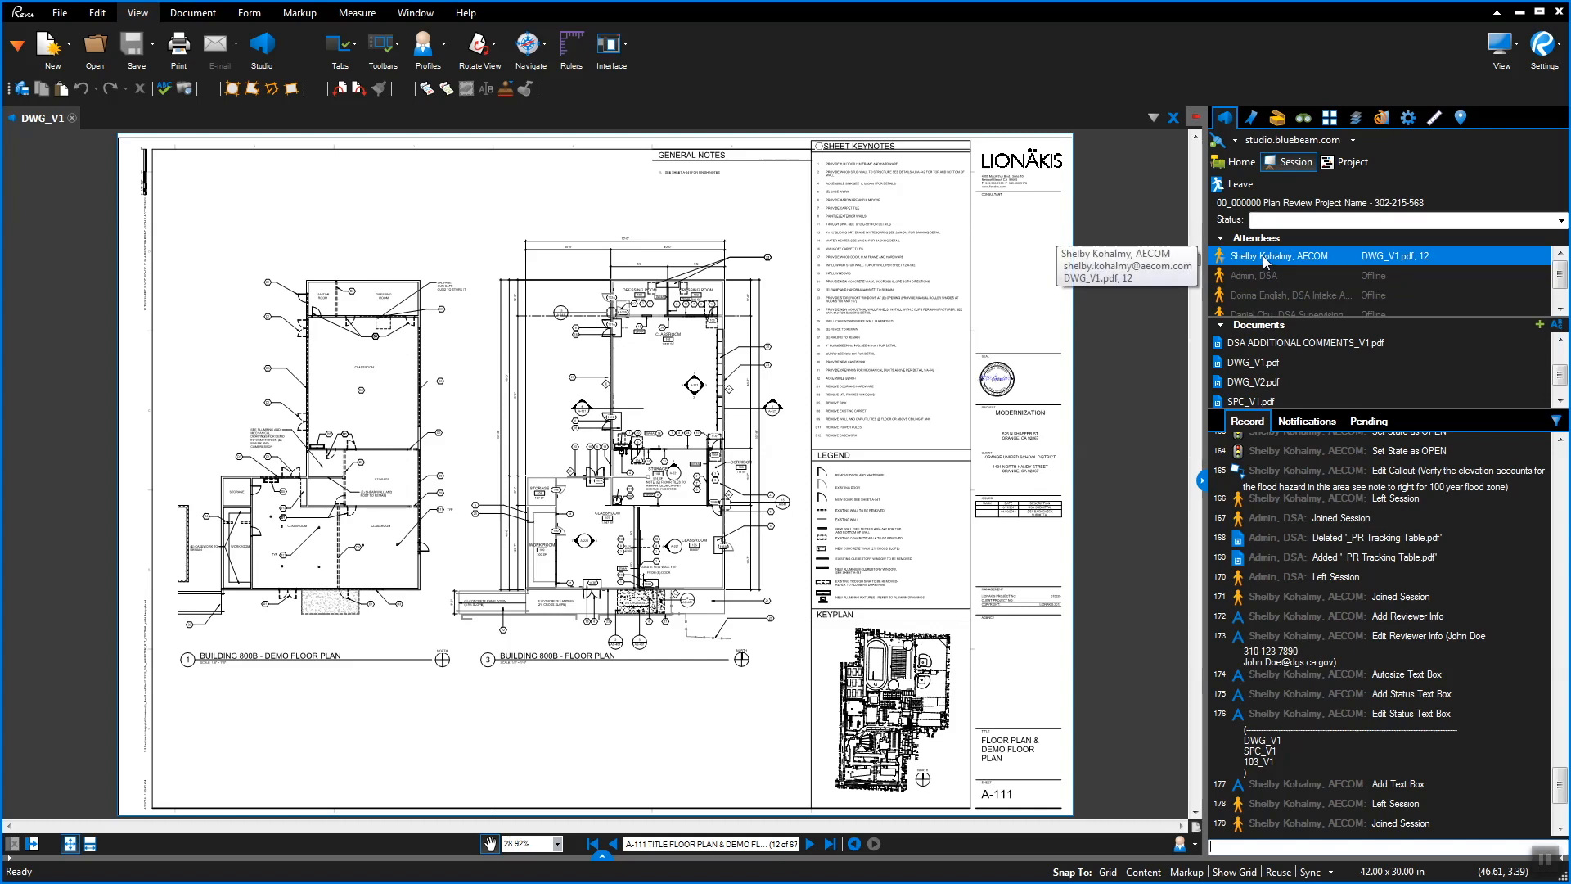
right_click(1263, 255)
left_click(1273, 276)
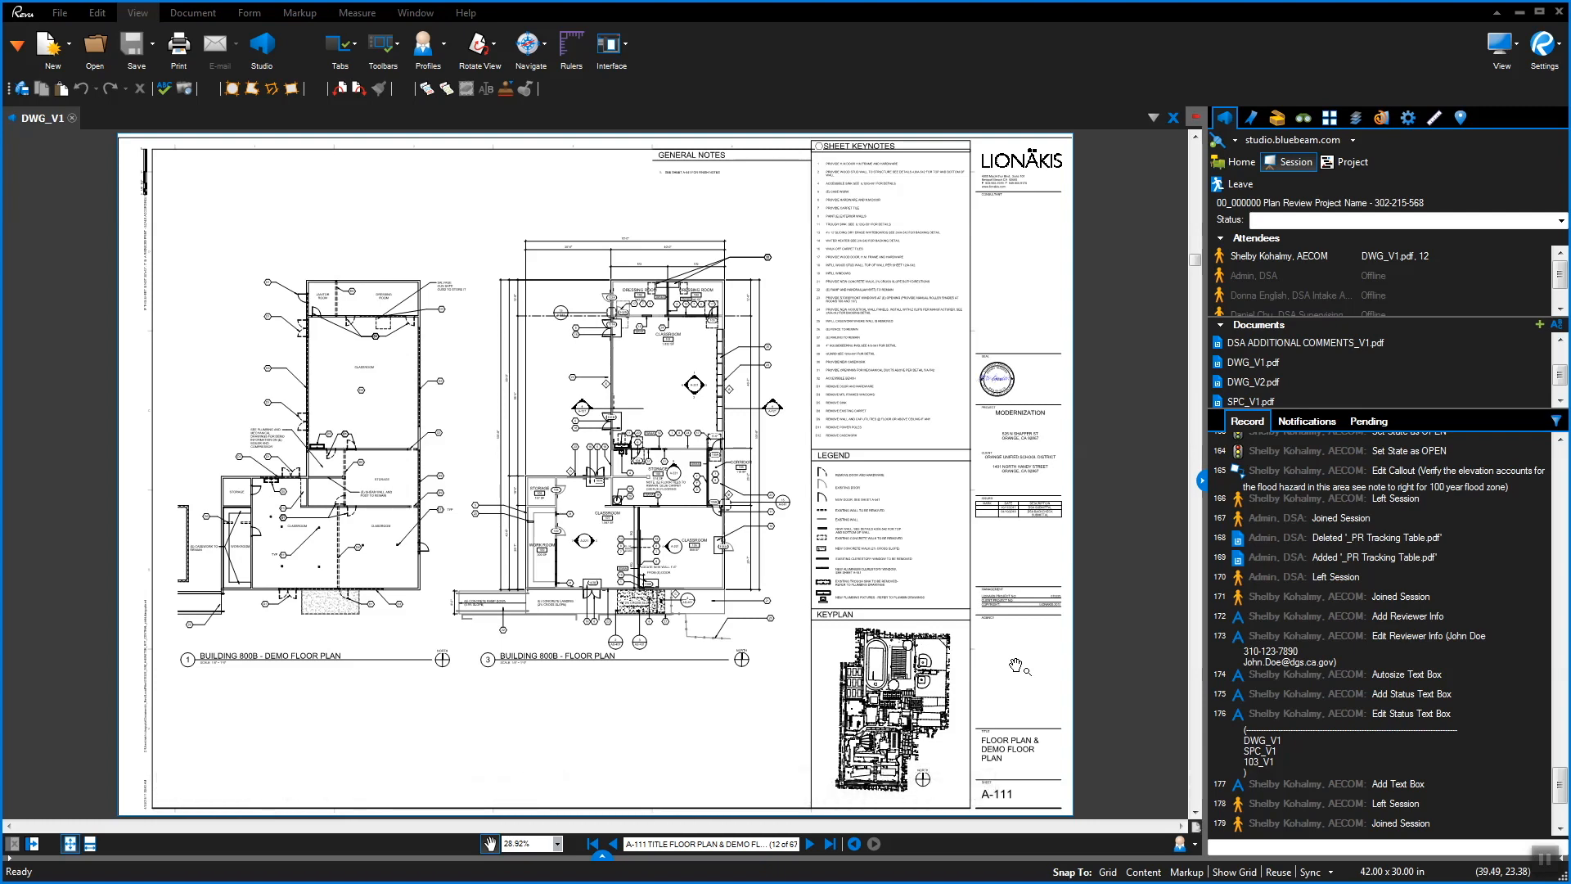
Open the Markups List, enable column filtering, and filter the Color column to green
left_click(602, 859)
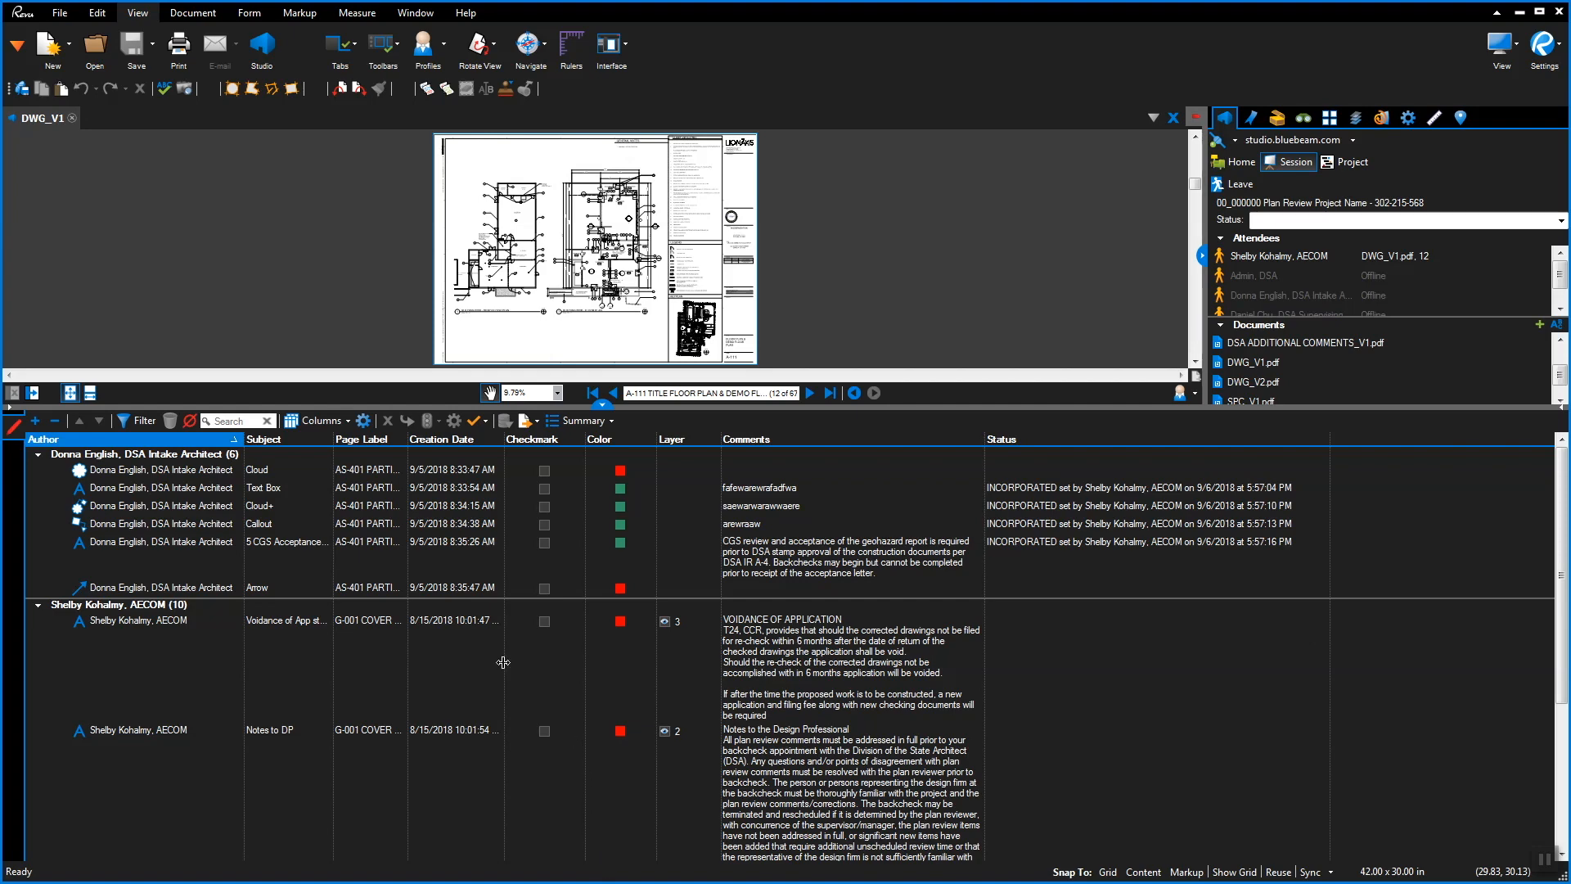
left_click(131, 425)
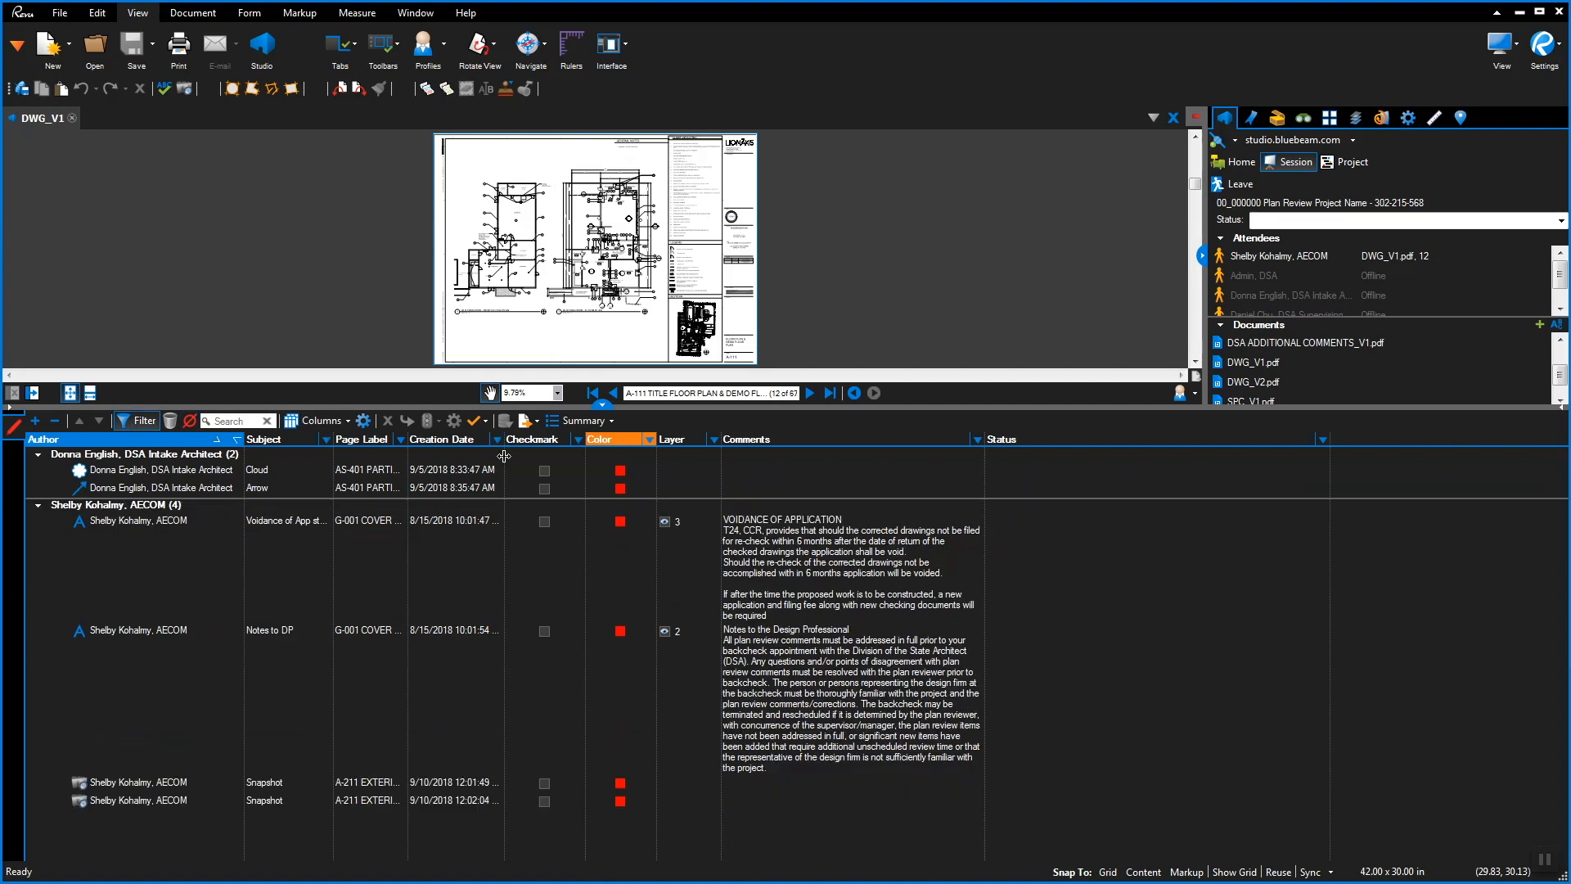
left_click(650, 441)
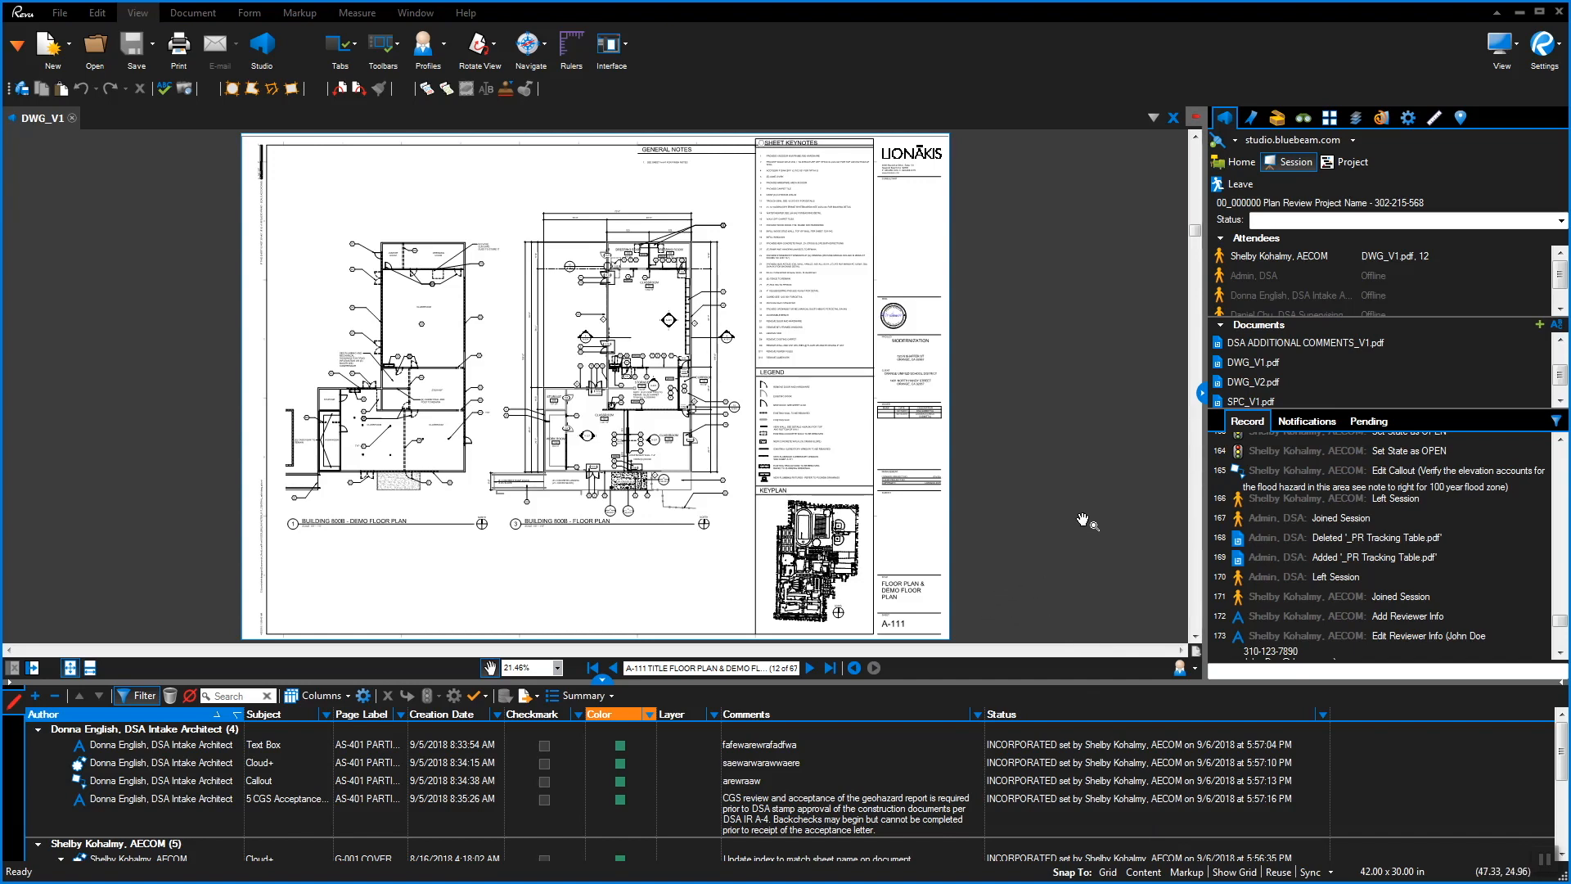
Open DWG_V2.pdf from the session documents
left_click(1260, 385)
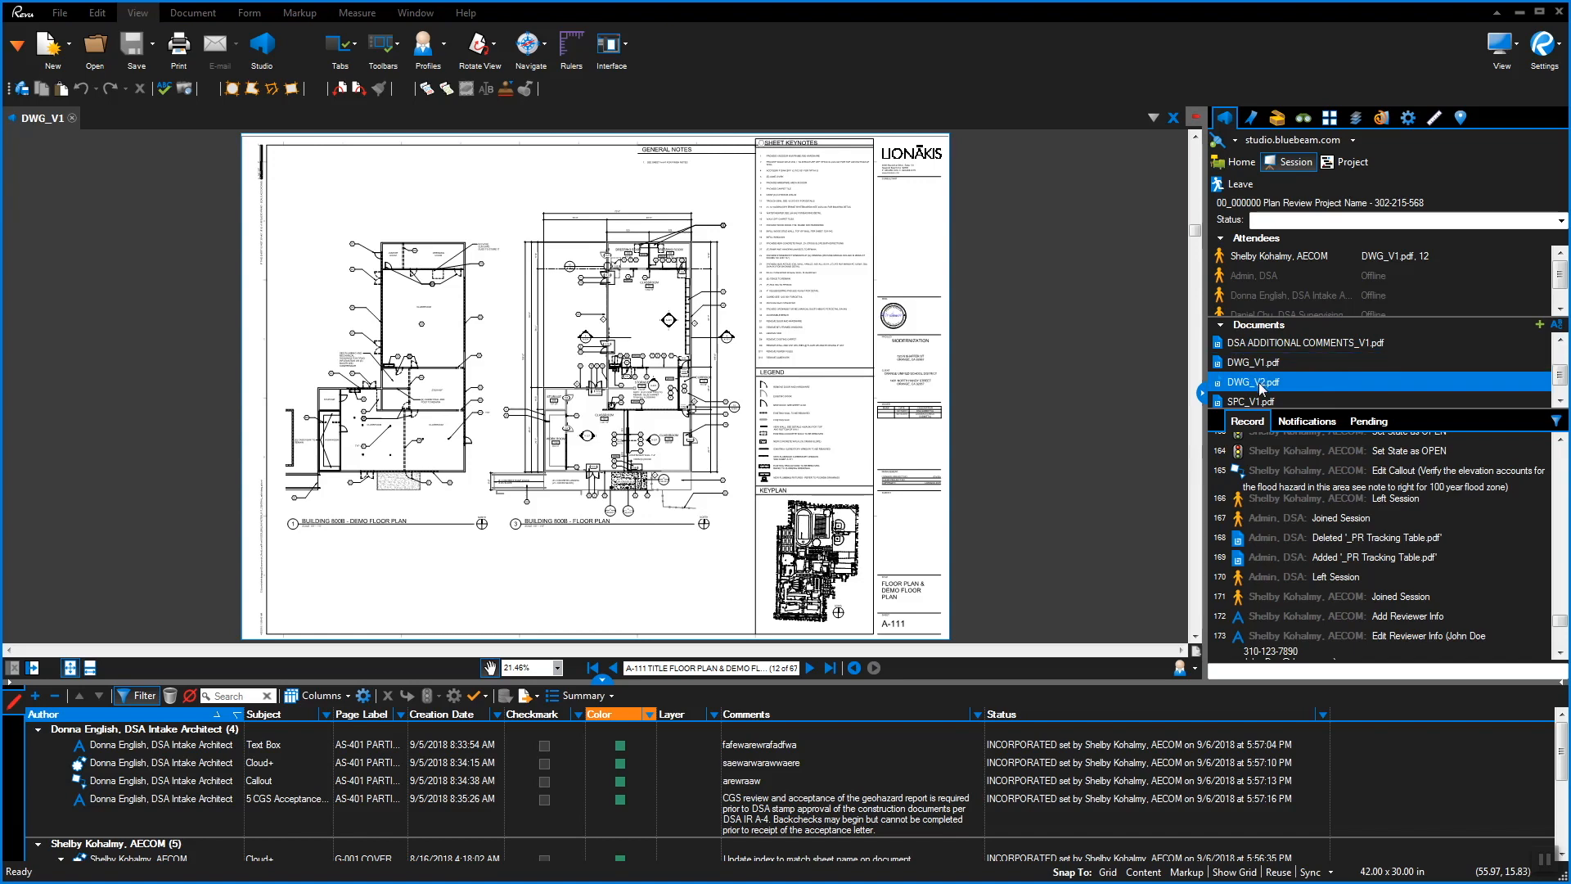
right_click(1261, 388)
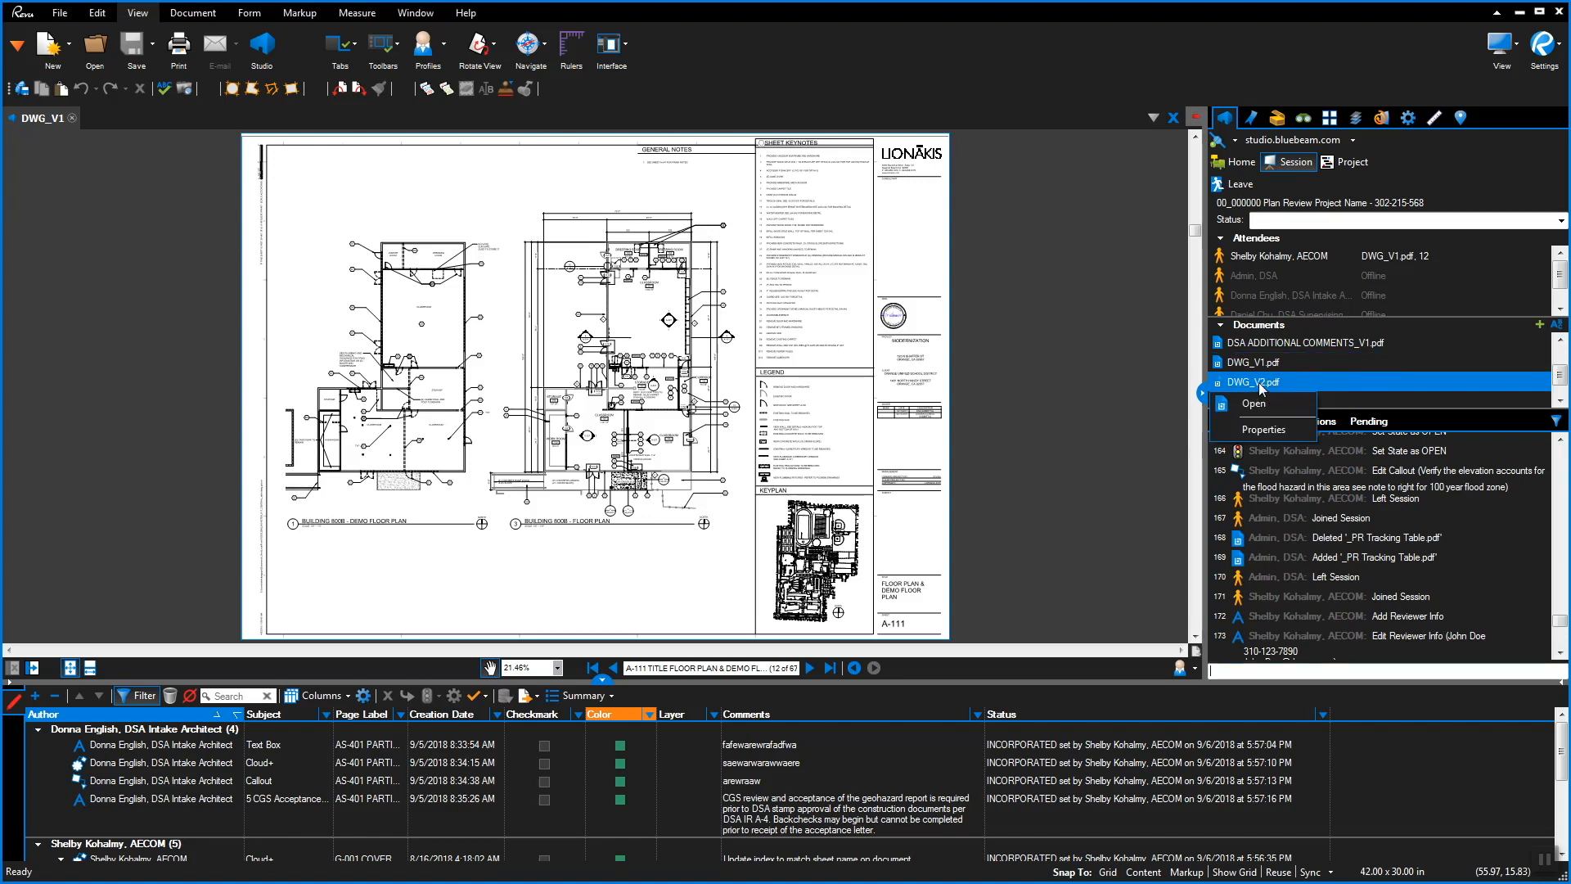
left_click(1264, 405)
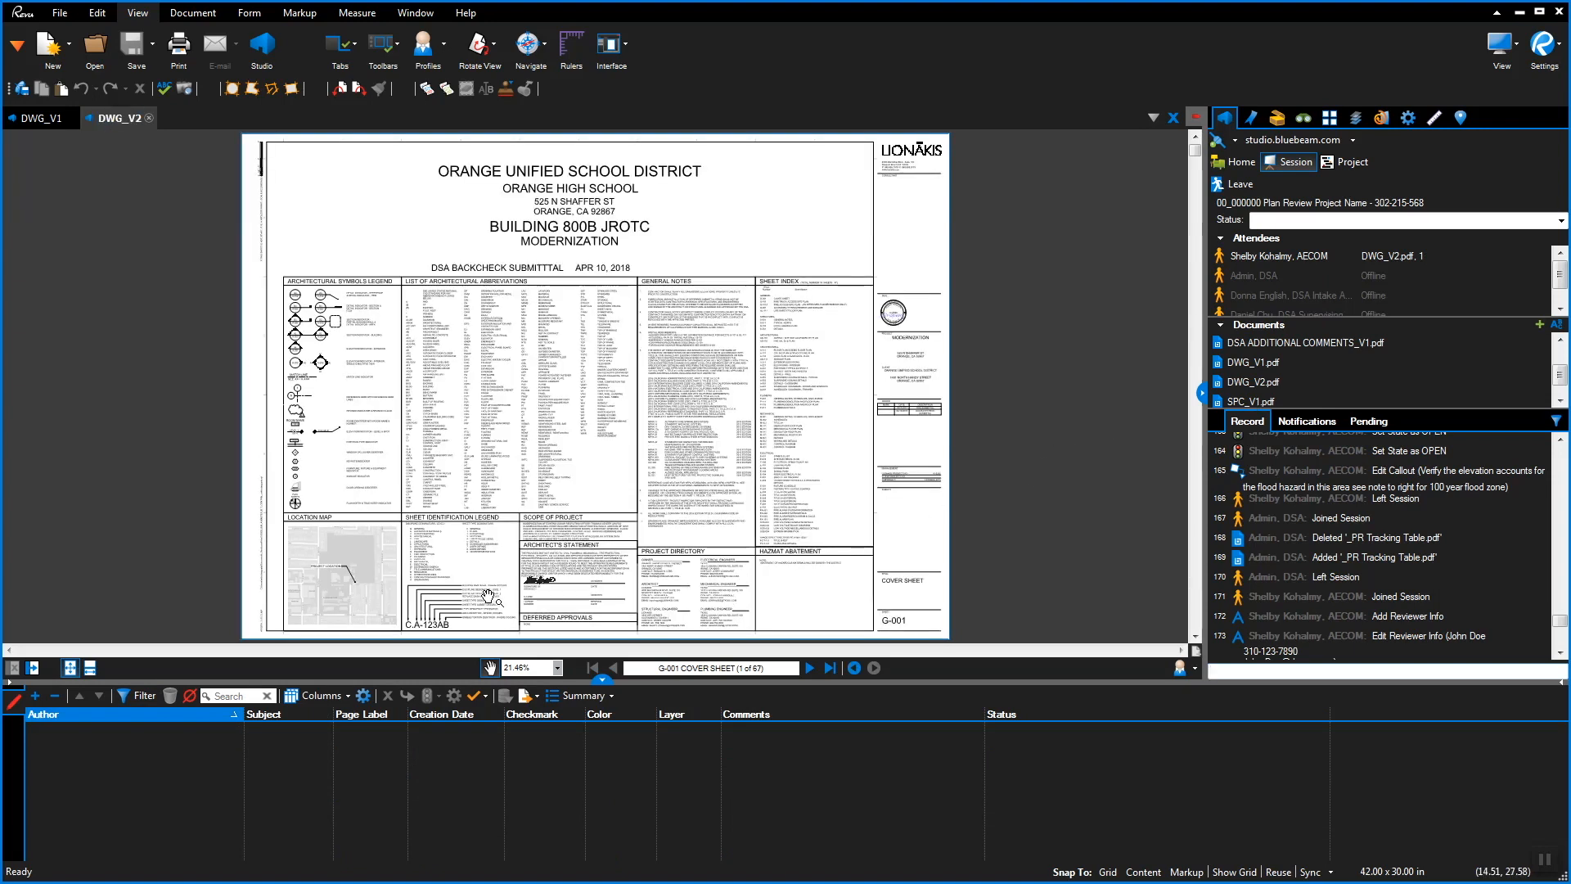
Split the view vertically with DWG_V1 on the left, jumping to its AS-401 Text Box markup
left_click(32, 669)
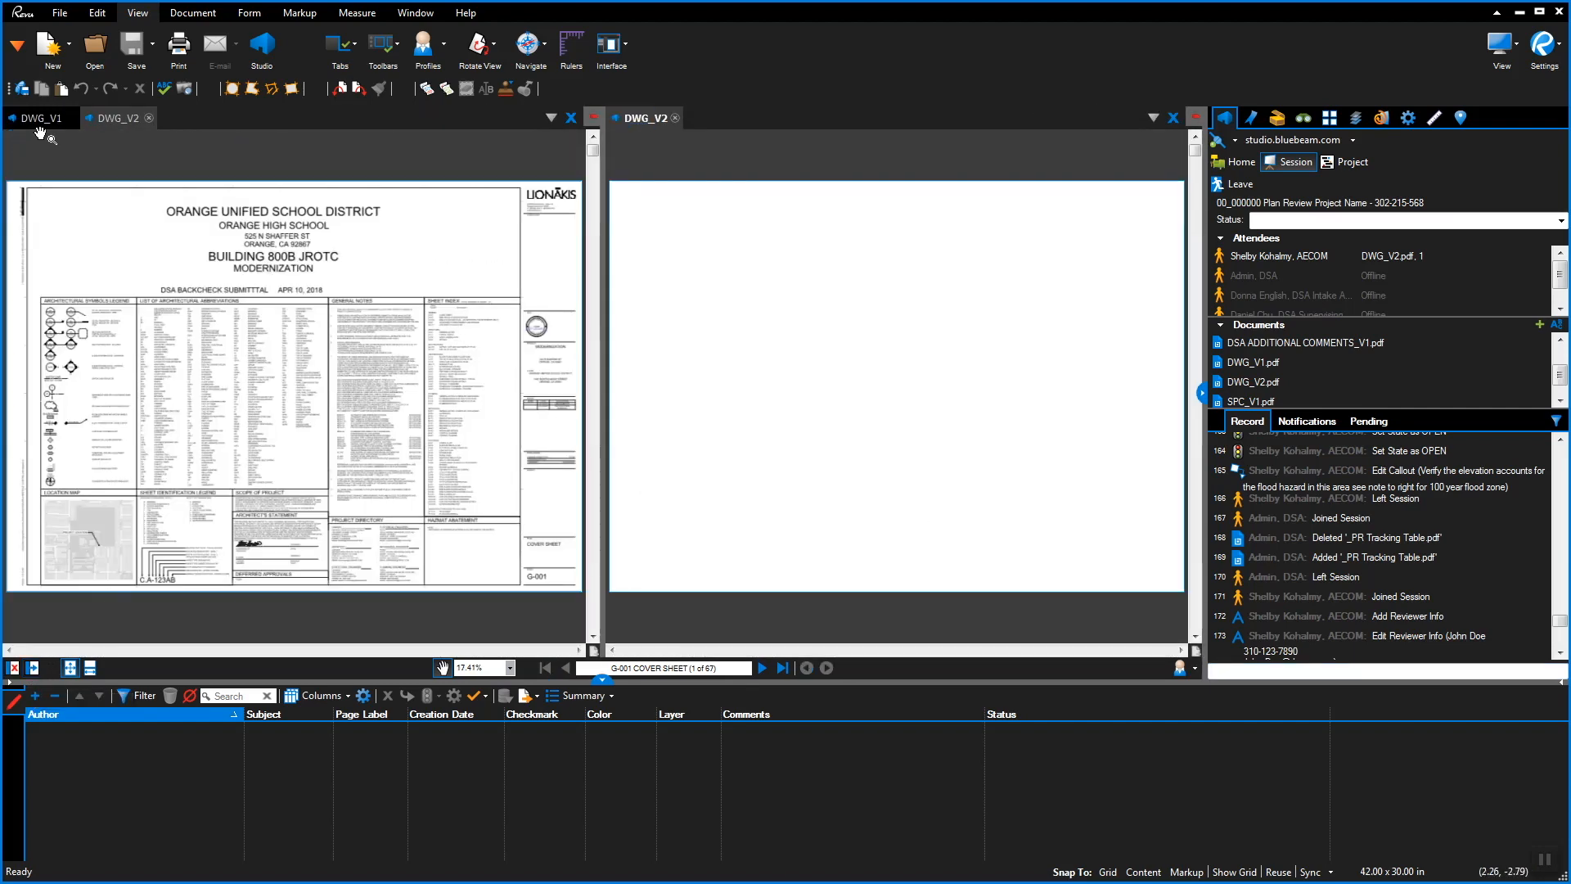
left_click(40, 118)
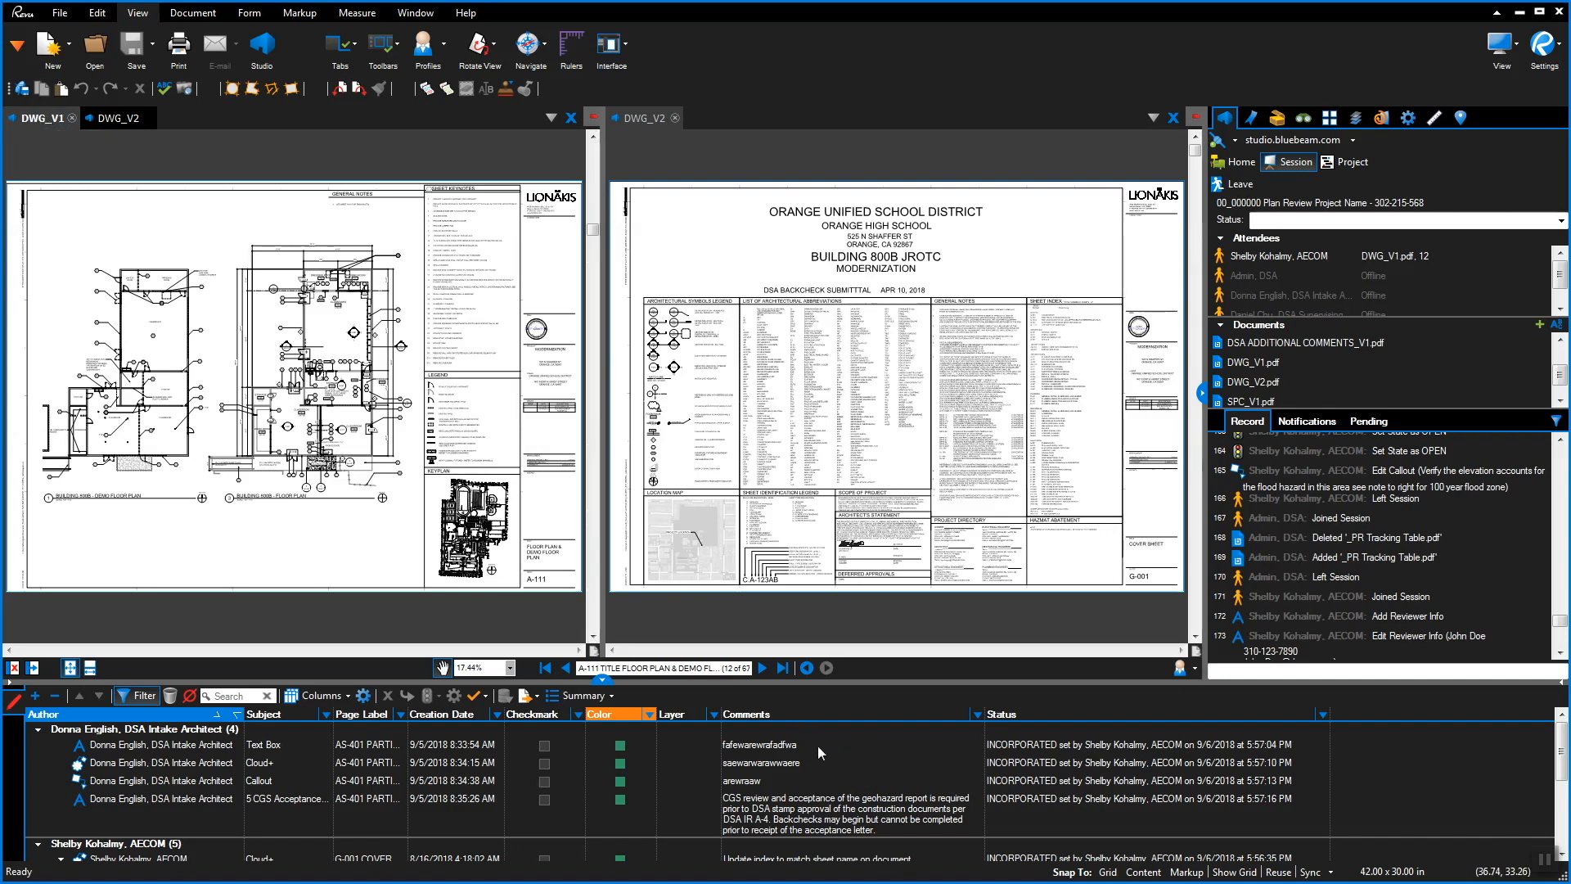
left_click(794, 744)
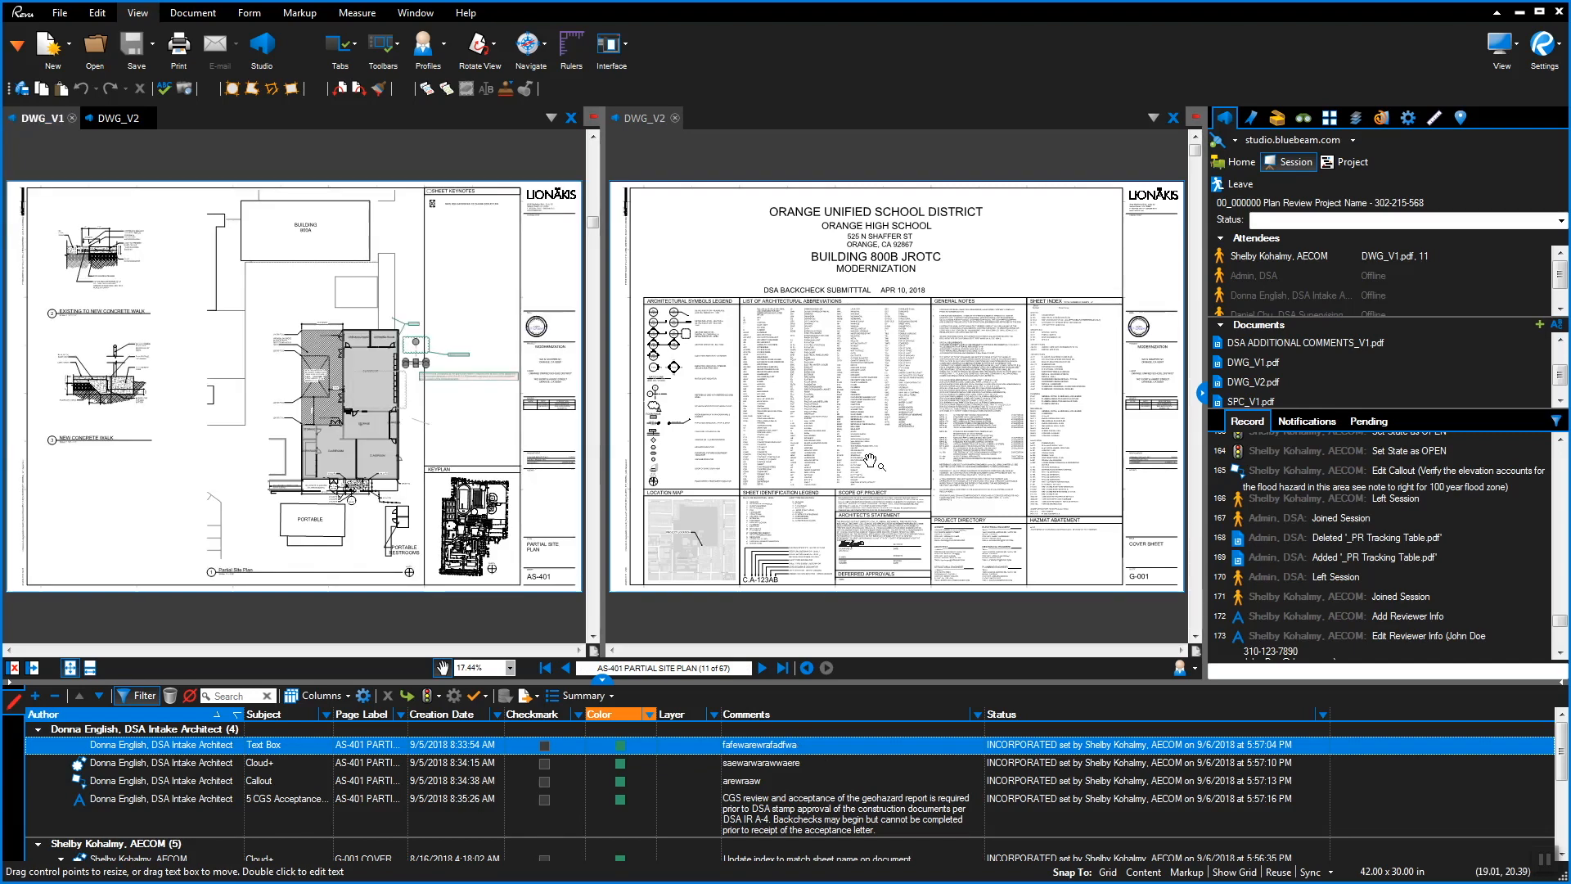
Show sheet AS-401 Partial Site Plan in the DWG_V2 pane via Bookmarks
left_click(870, 461)
left_click(1254, 119)
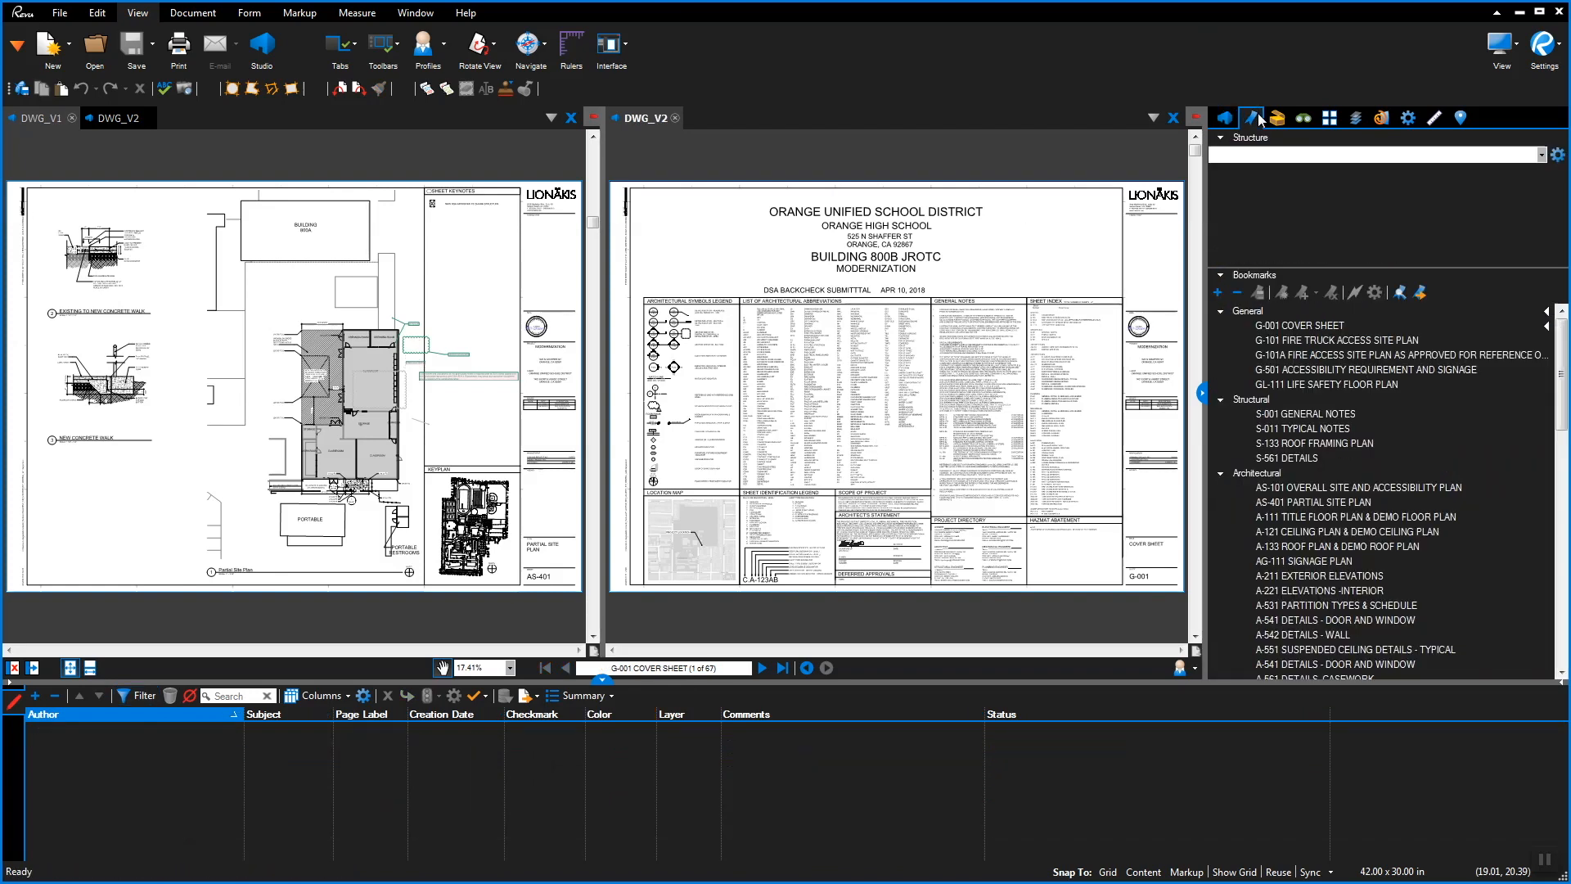
left_click(1312, 502)
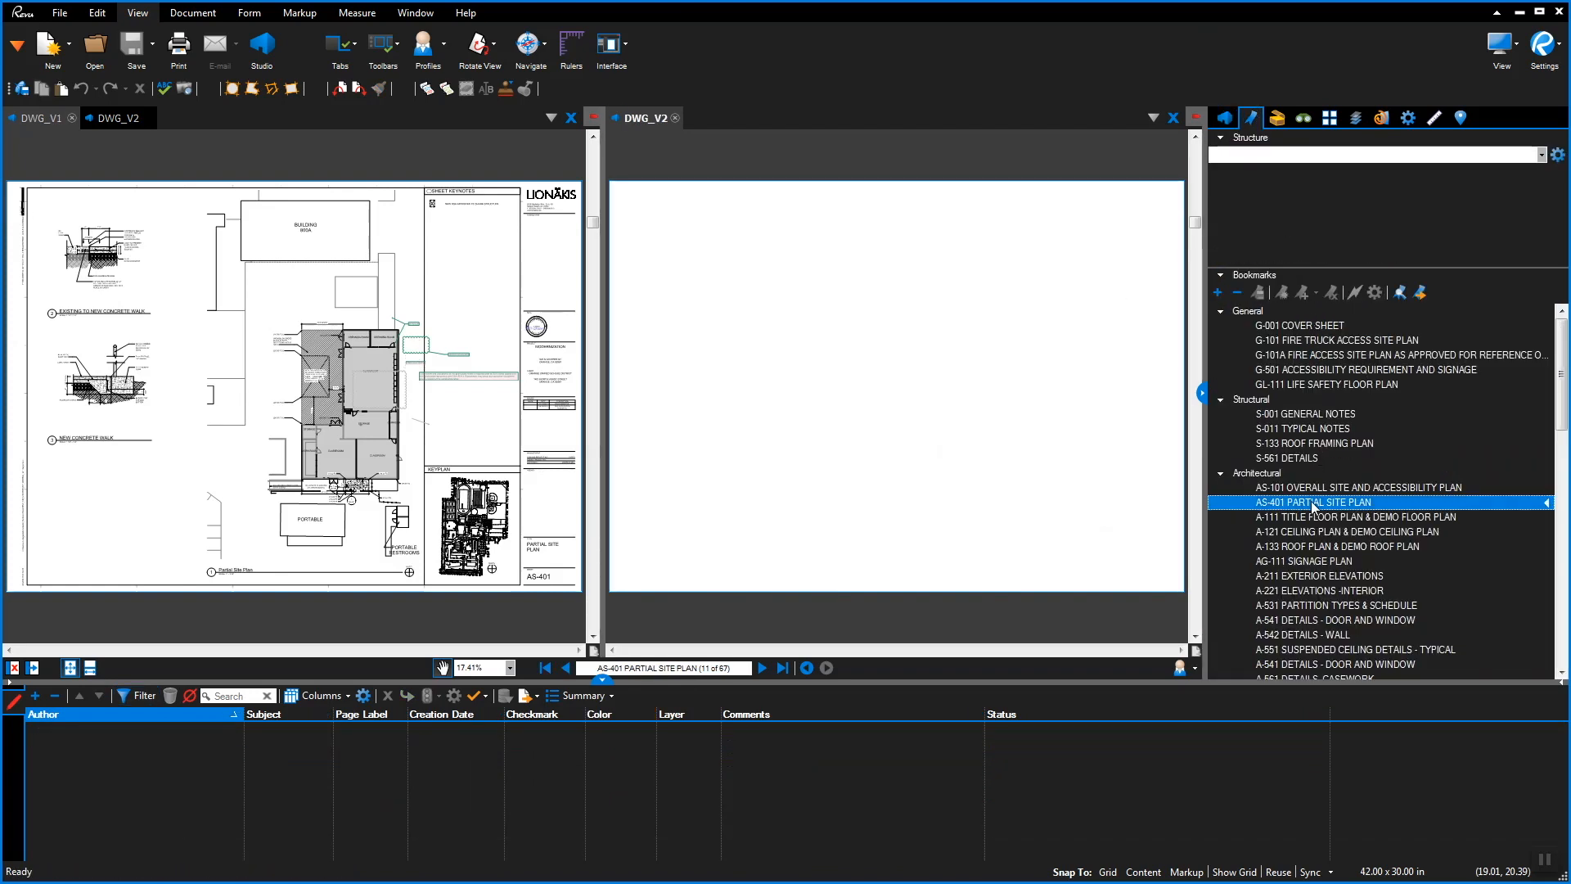
Set new statuses on three markups: the cloud, Text Box to OPEN, and Callout to CLOSE
left_click(460, 355)
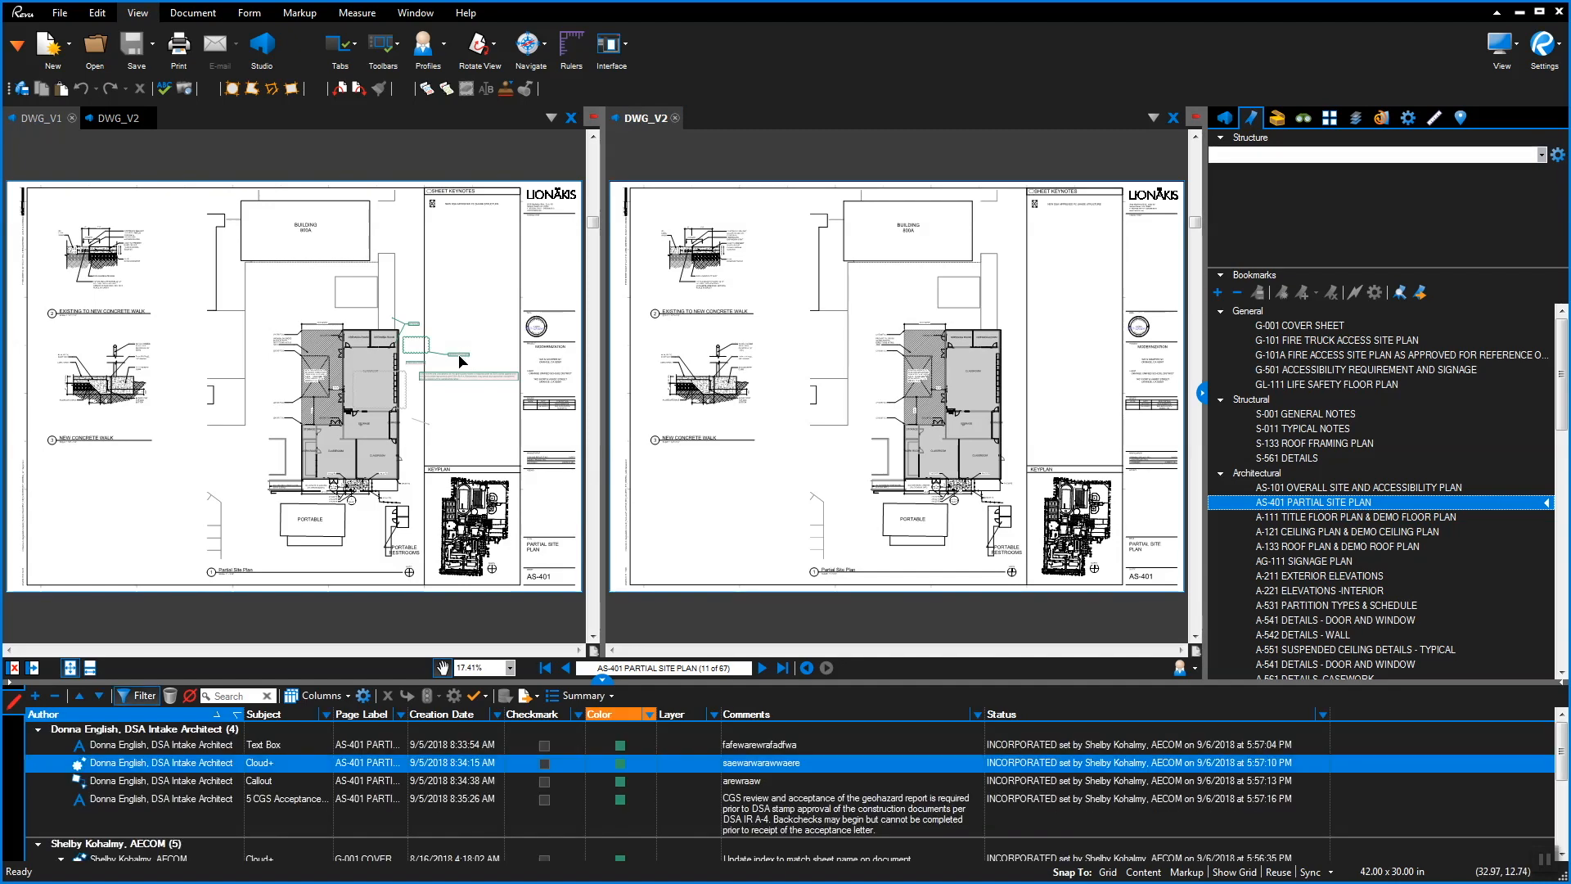
left_click(1081, 768)
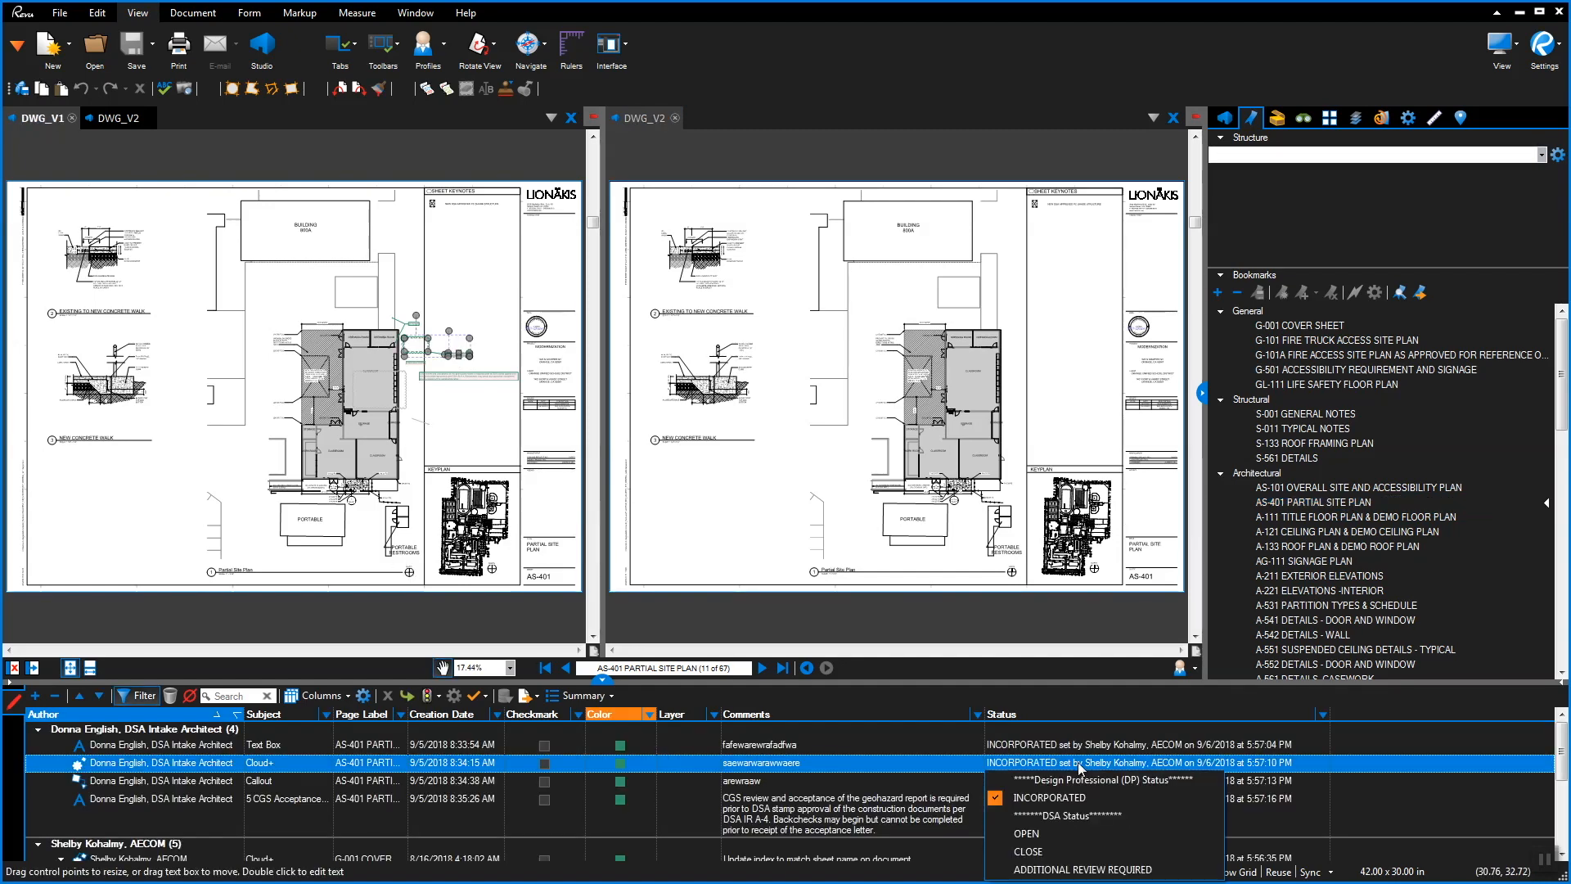
left_click(1064, 851)
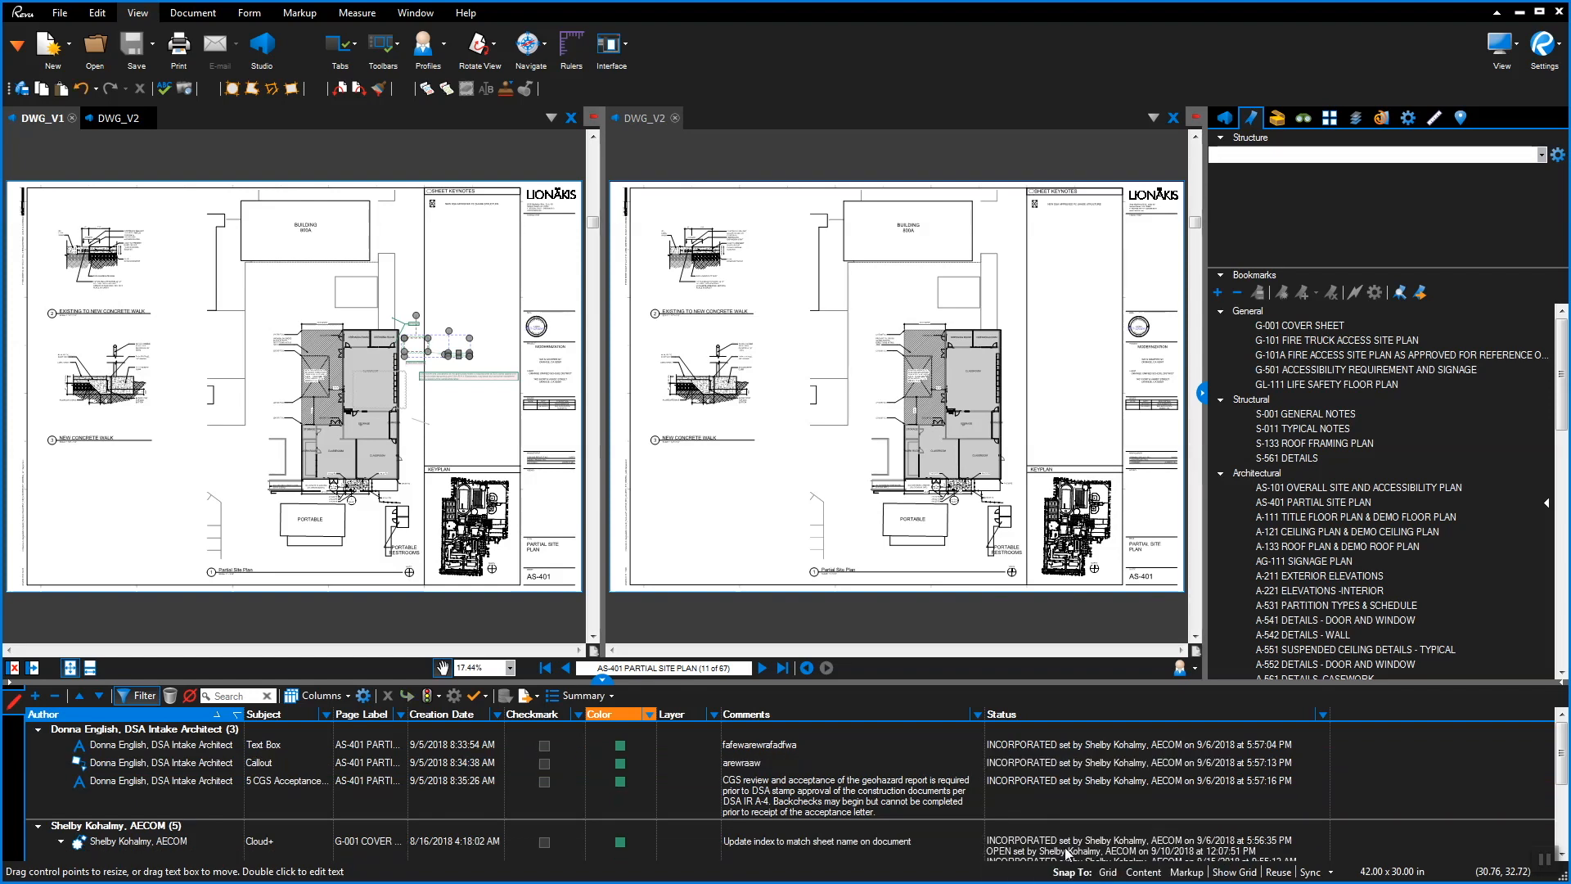
left_click(1039, 744)
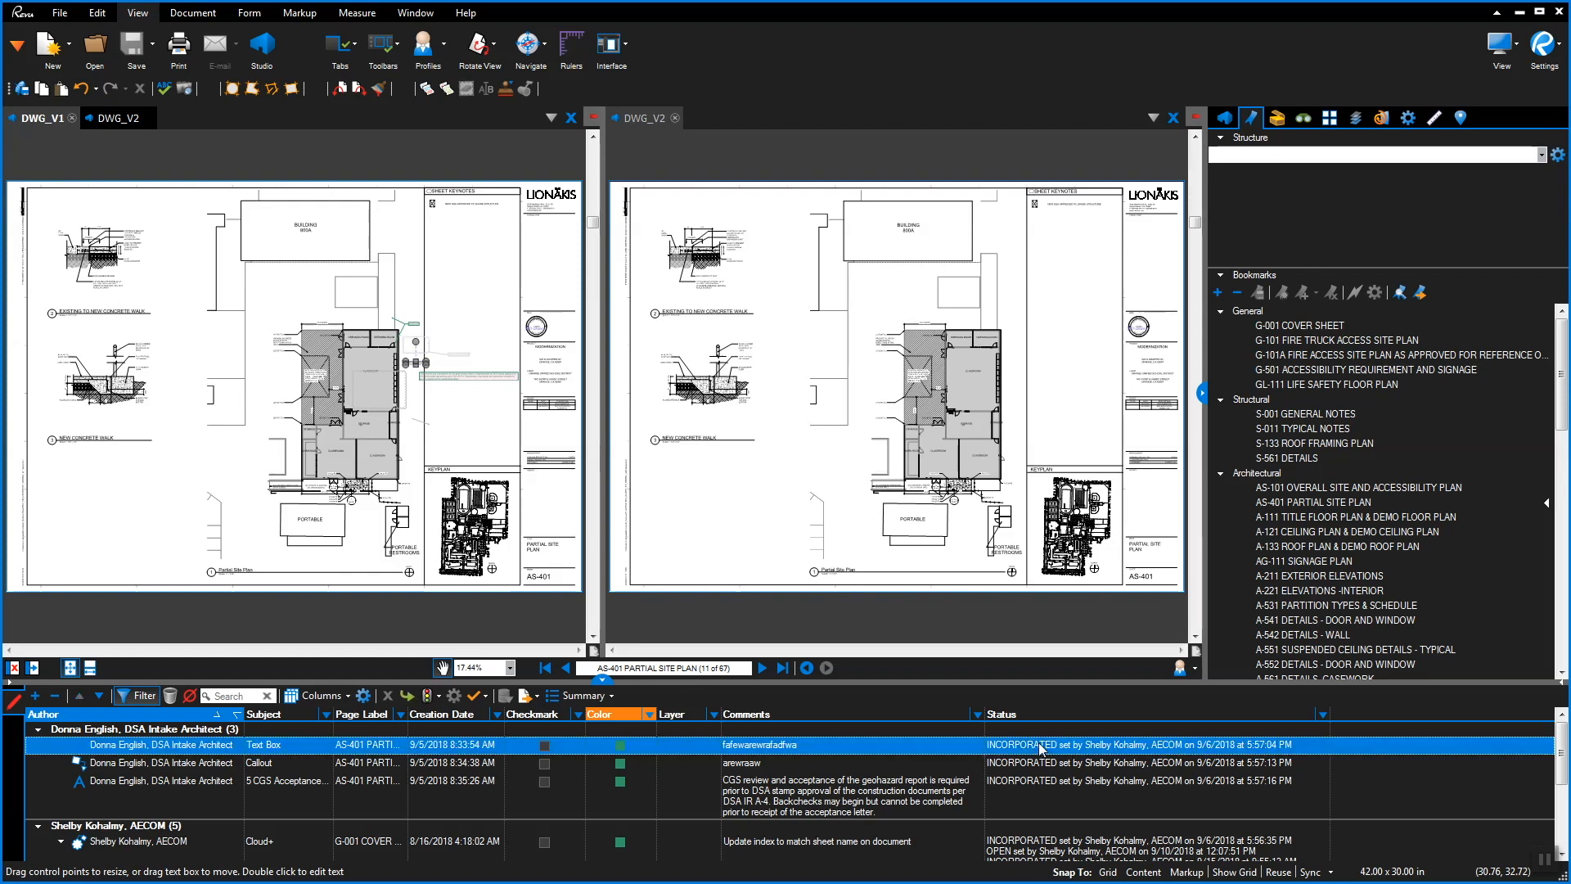
left_click(1042, 745)
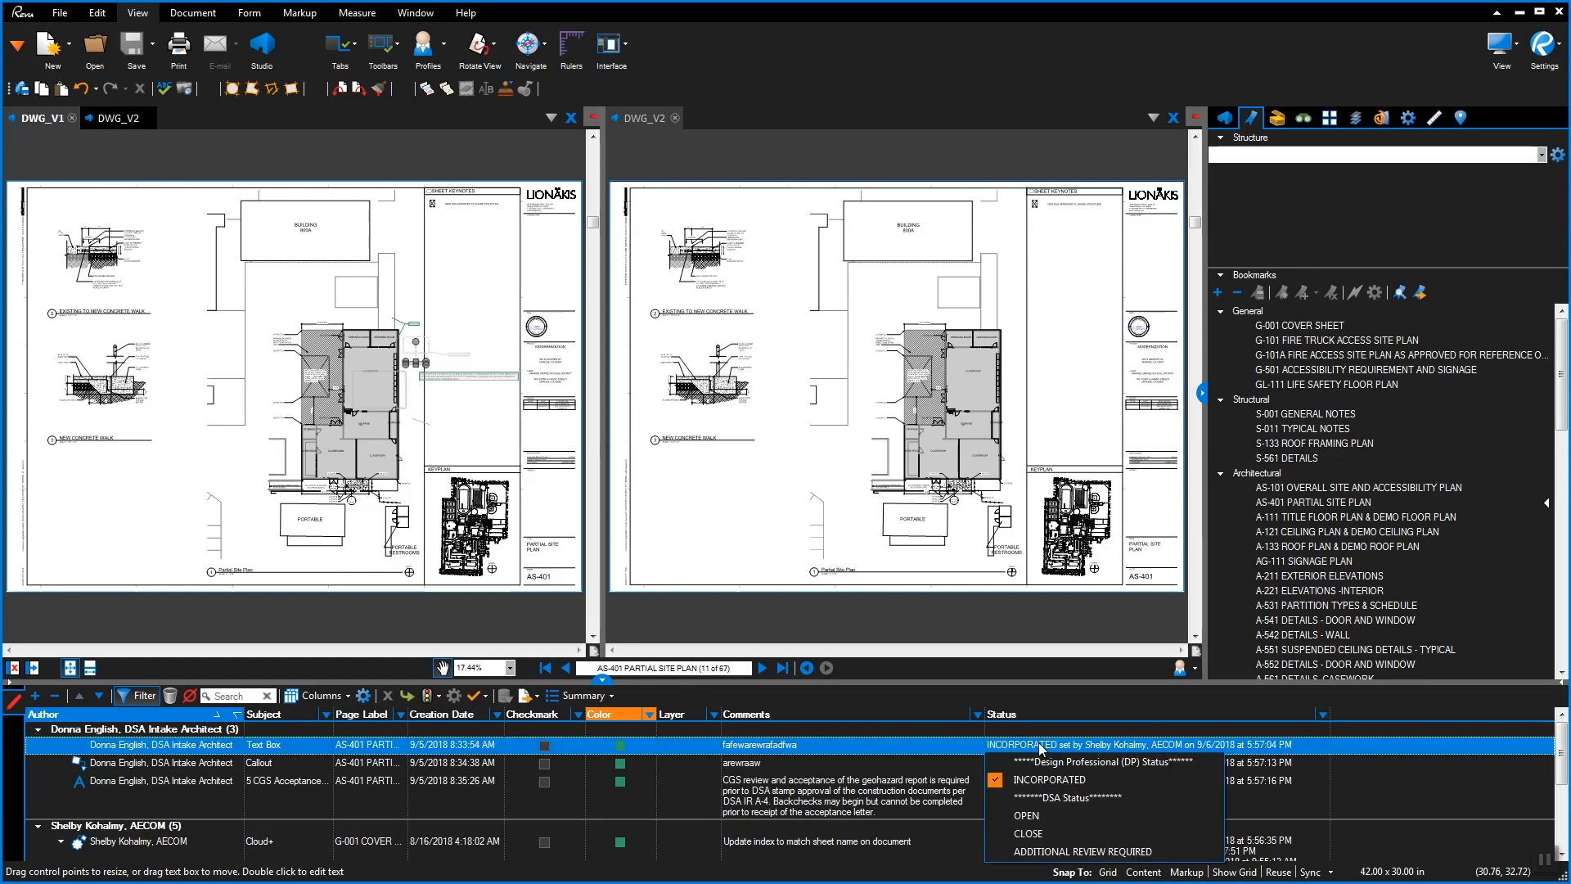
left_click(1028, 816)
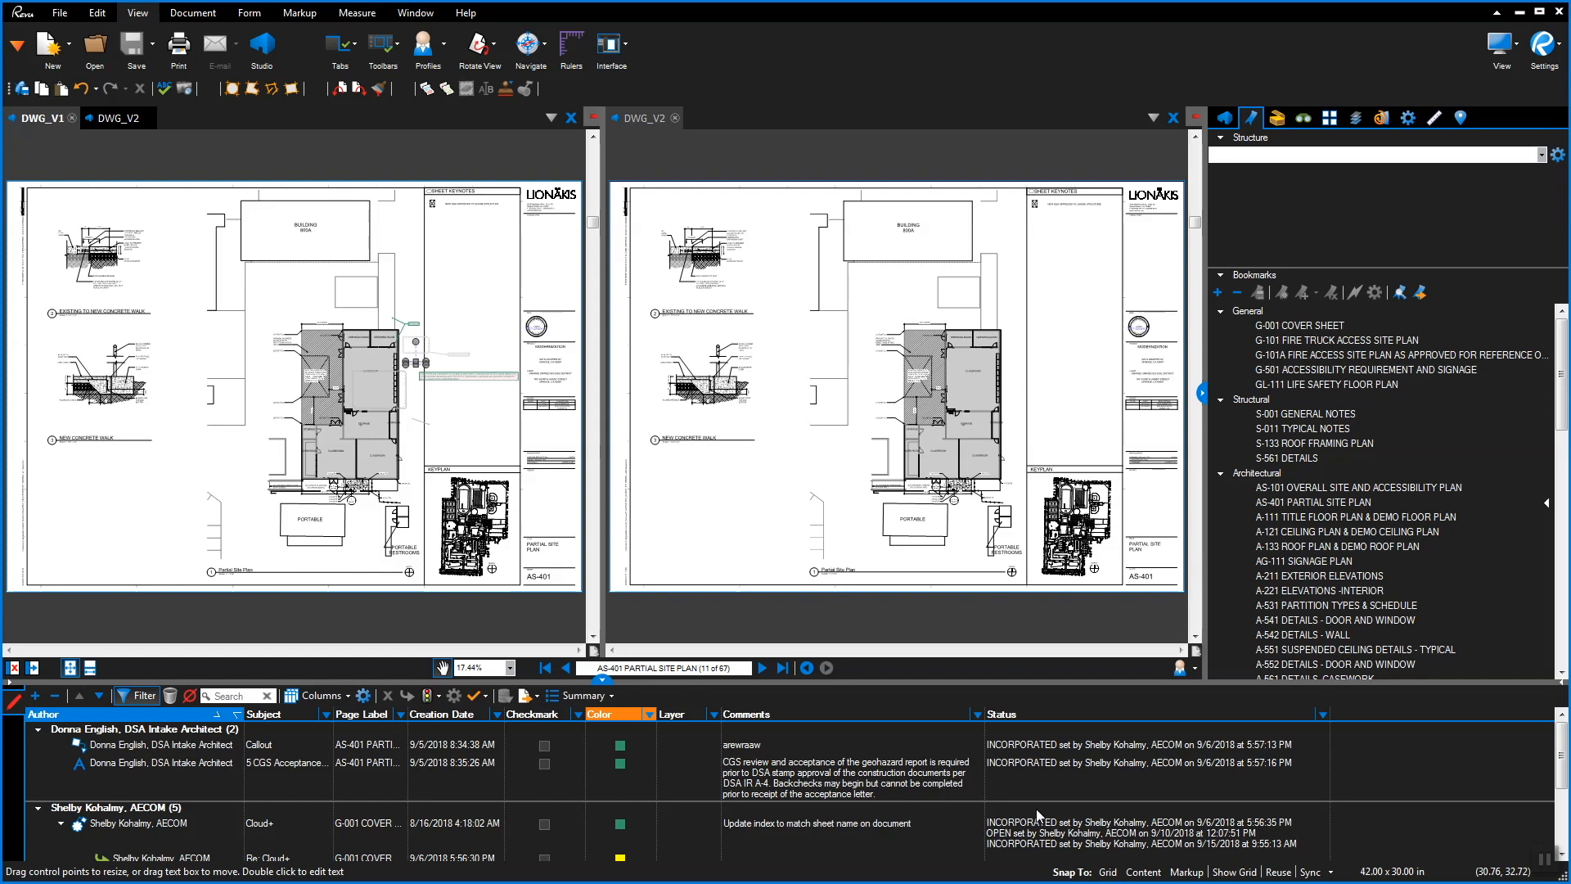
left_click(1048, 747)
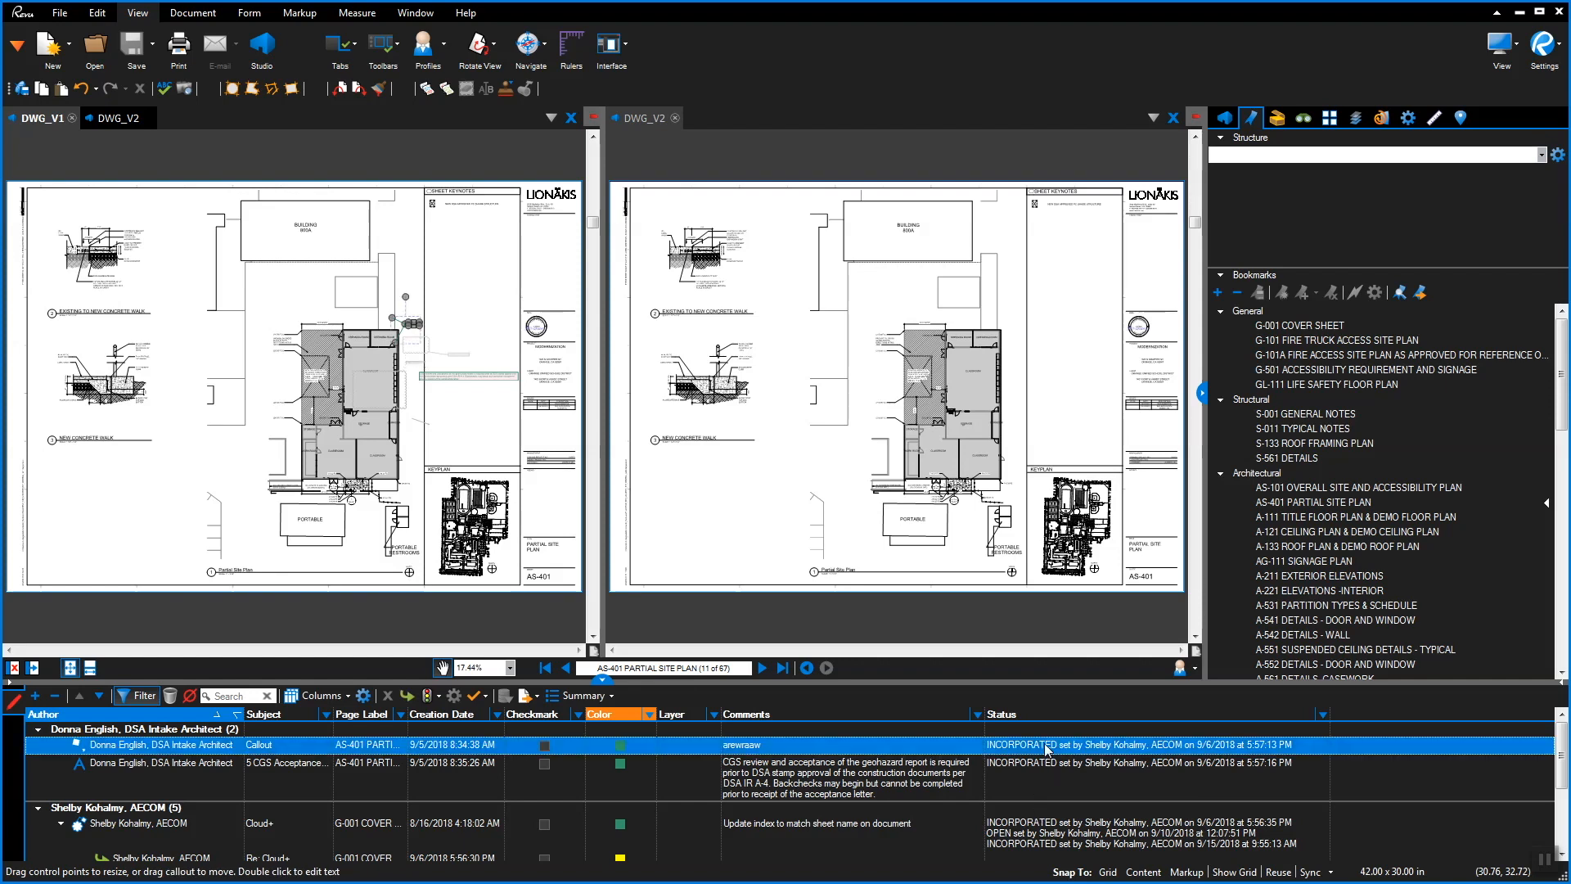
left_click(1049, 746)
left_click(1048, 851)
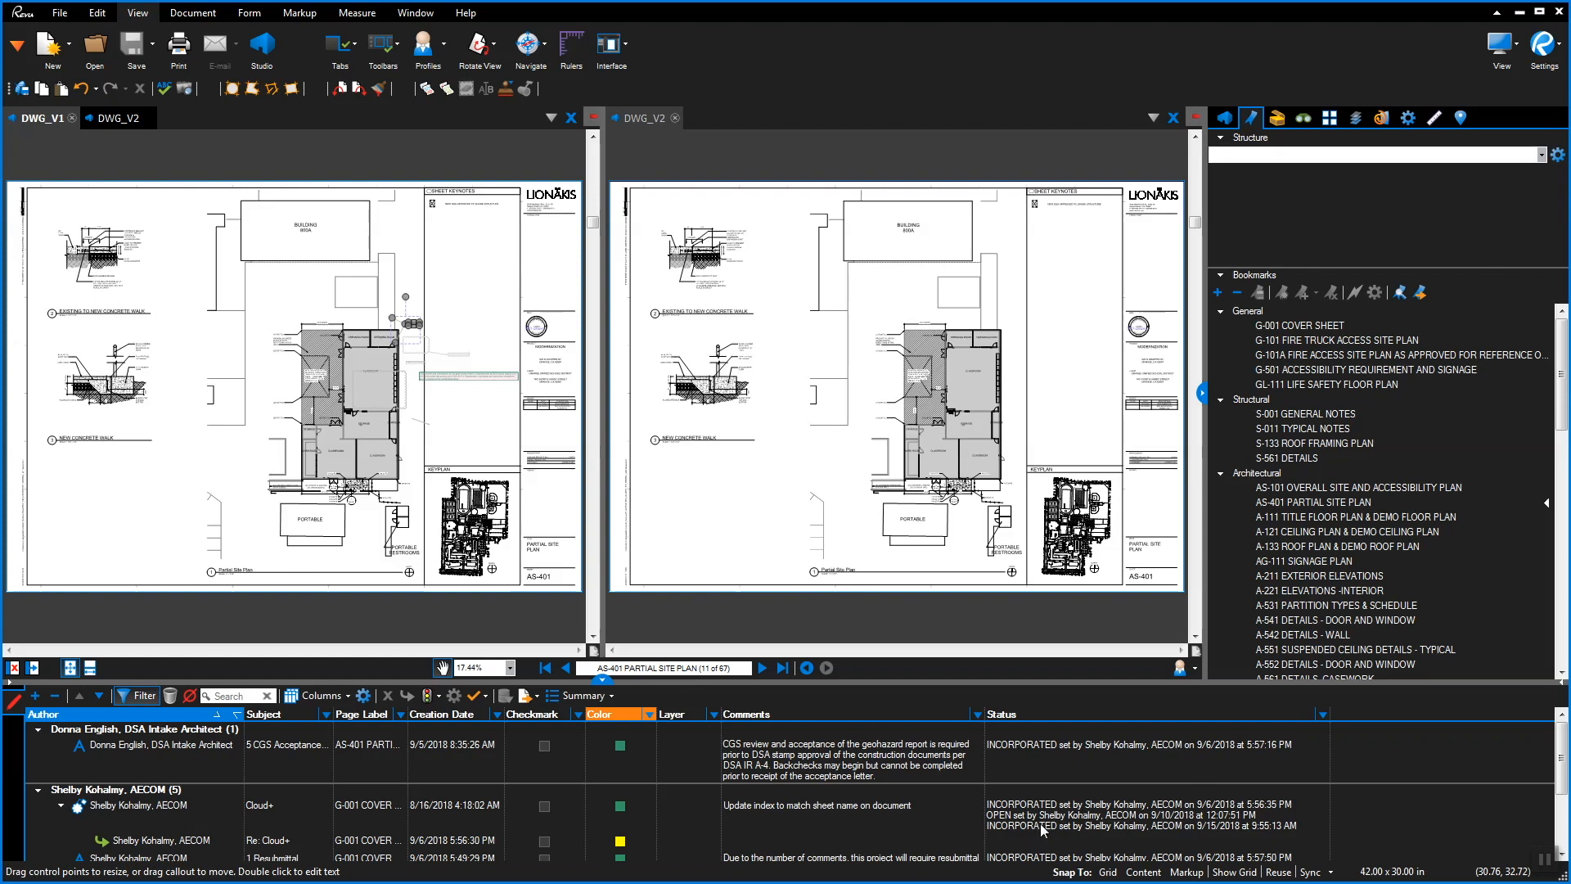
Check which statuses the Markups List's status filter includes
scroll(1056, 822, "down", 3)
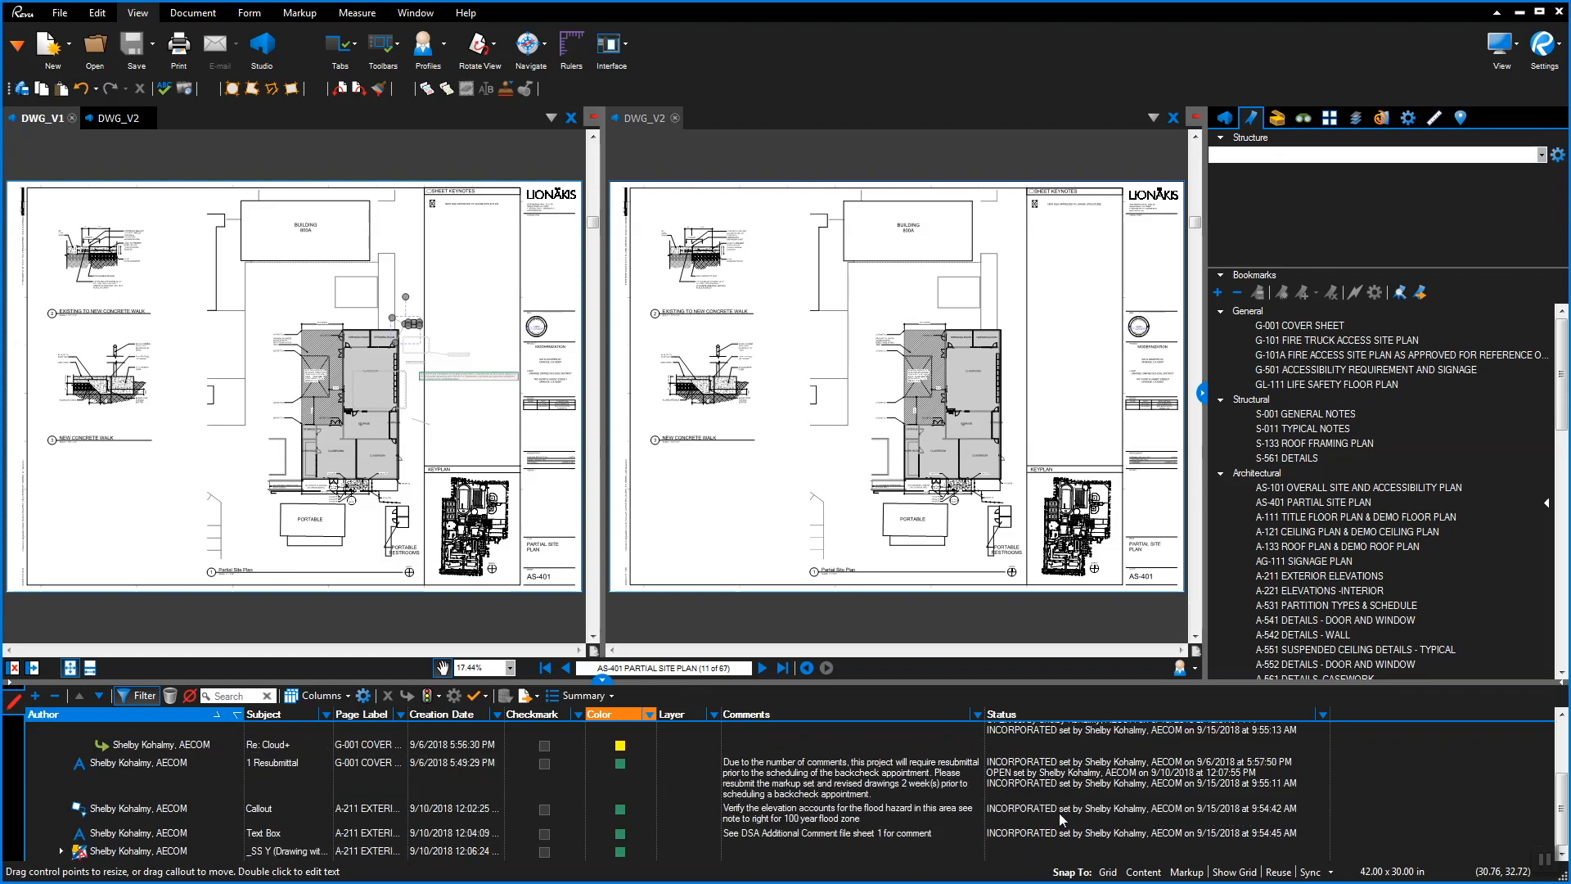
scroll(1063, 819, "up", 3)
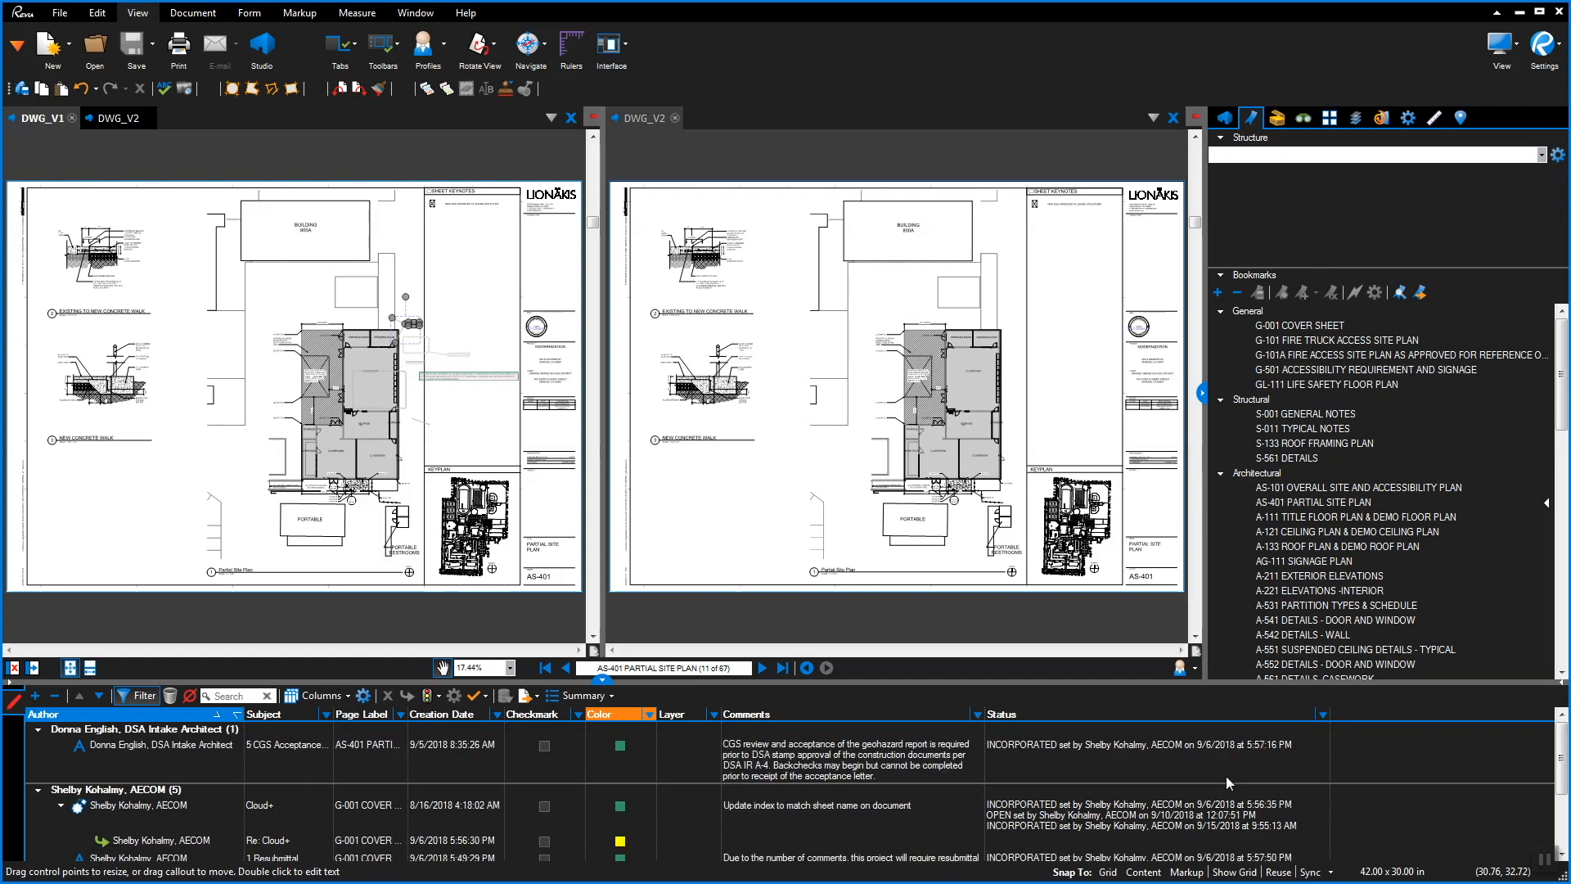
left_click(1322, 715)
left_click(1323, 714)
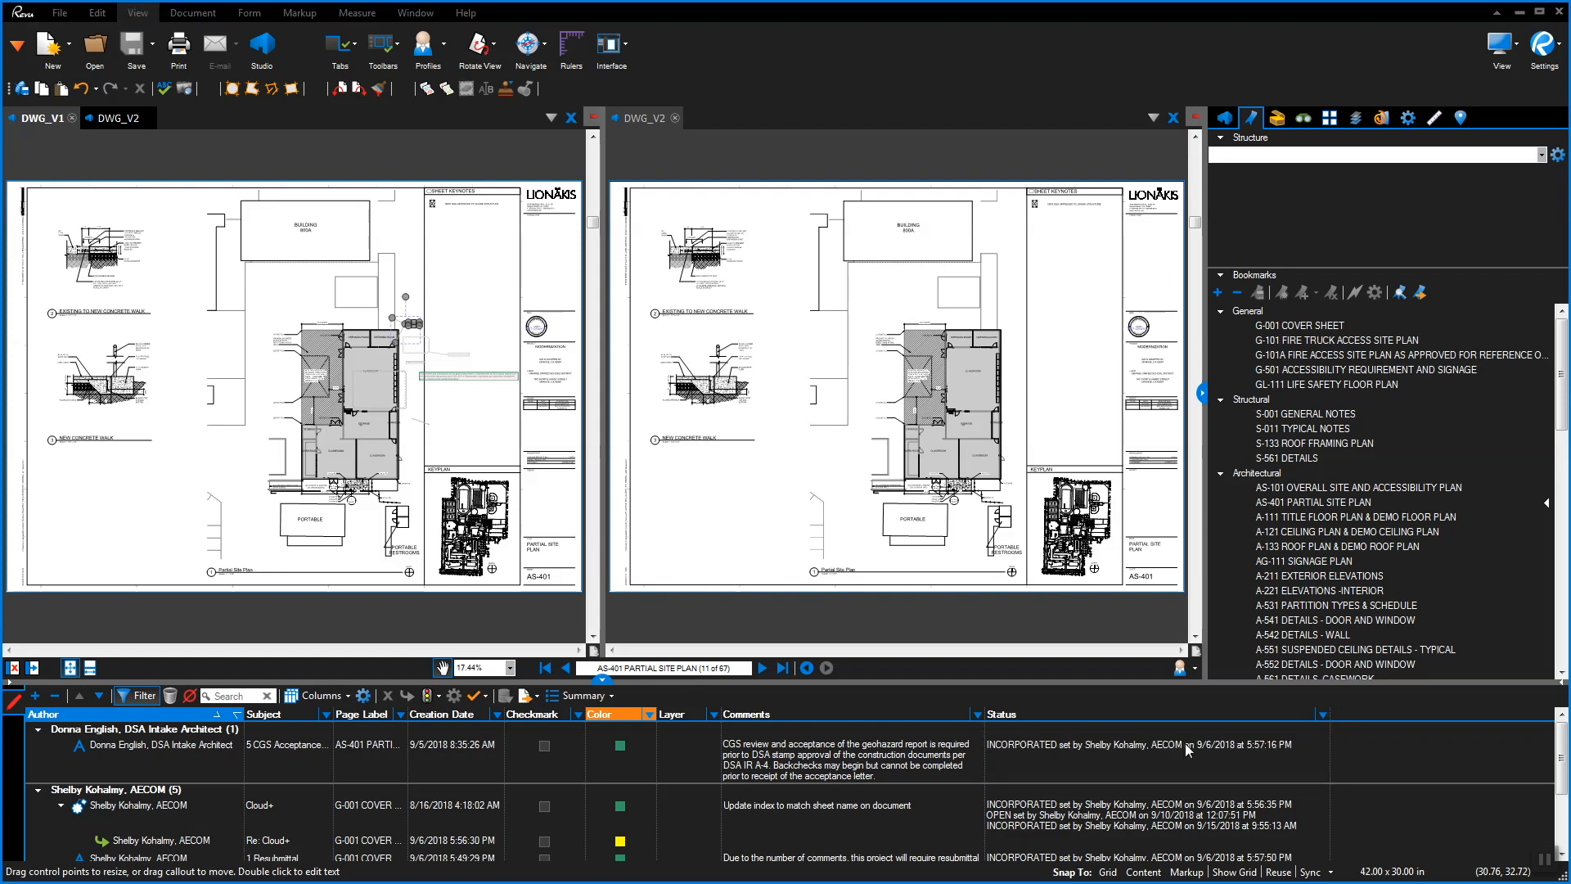
Place a DSA Structural callout from the Tool Chest on the AS-401 site plan
left_click(1278, 118)
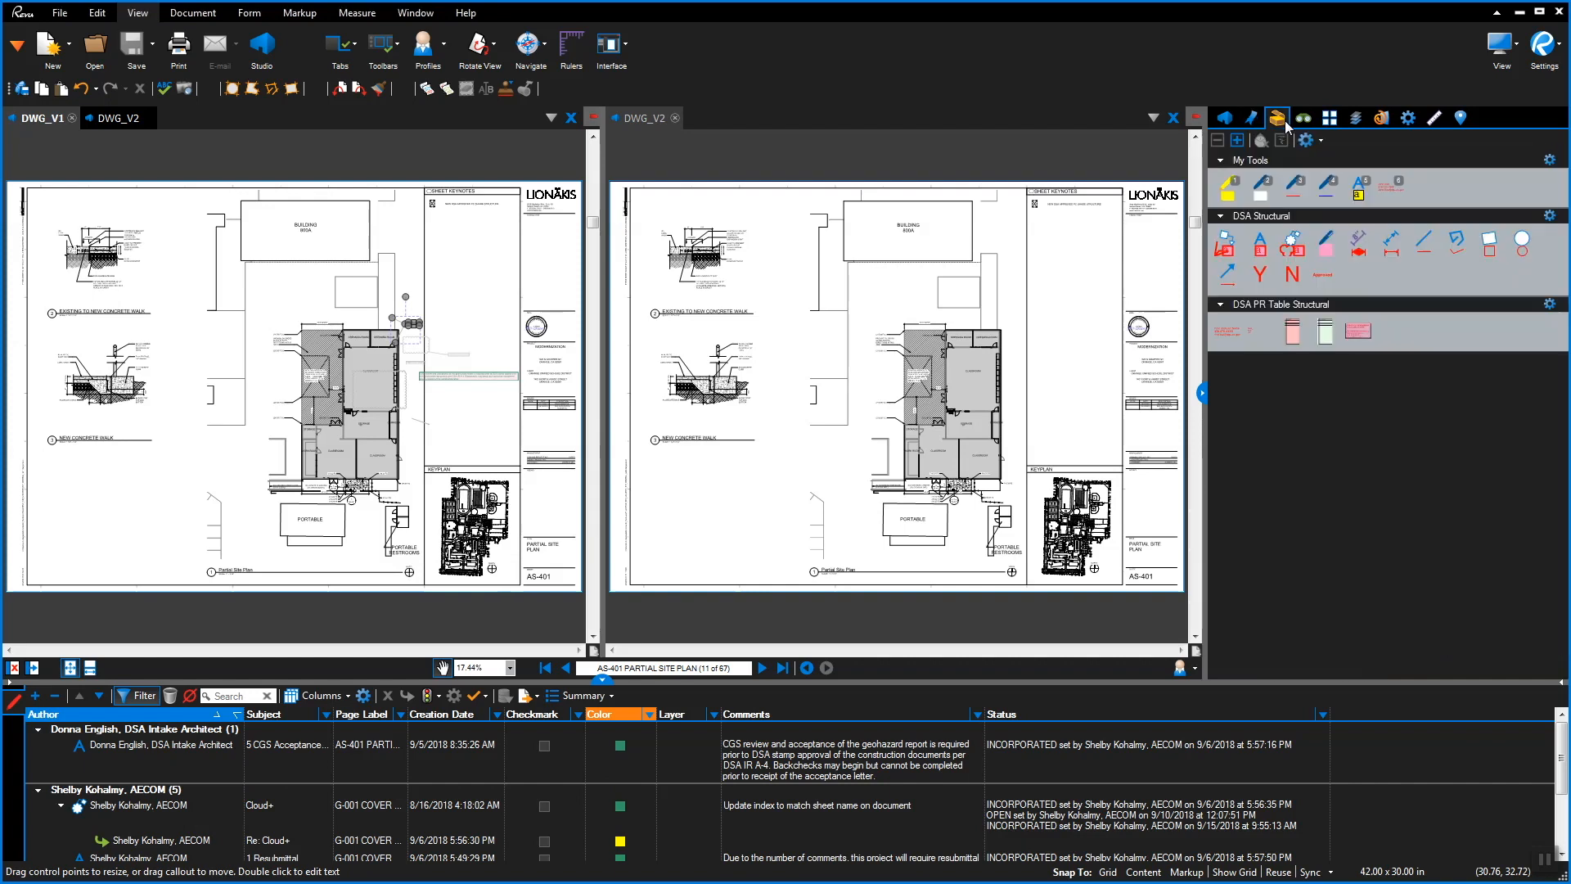
left_click(1232, 248)
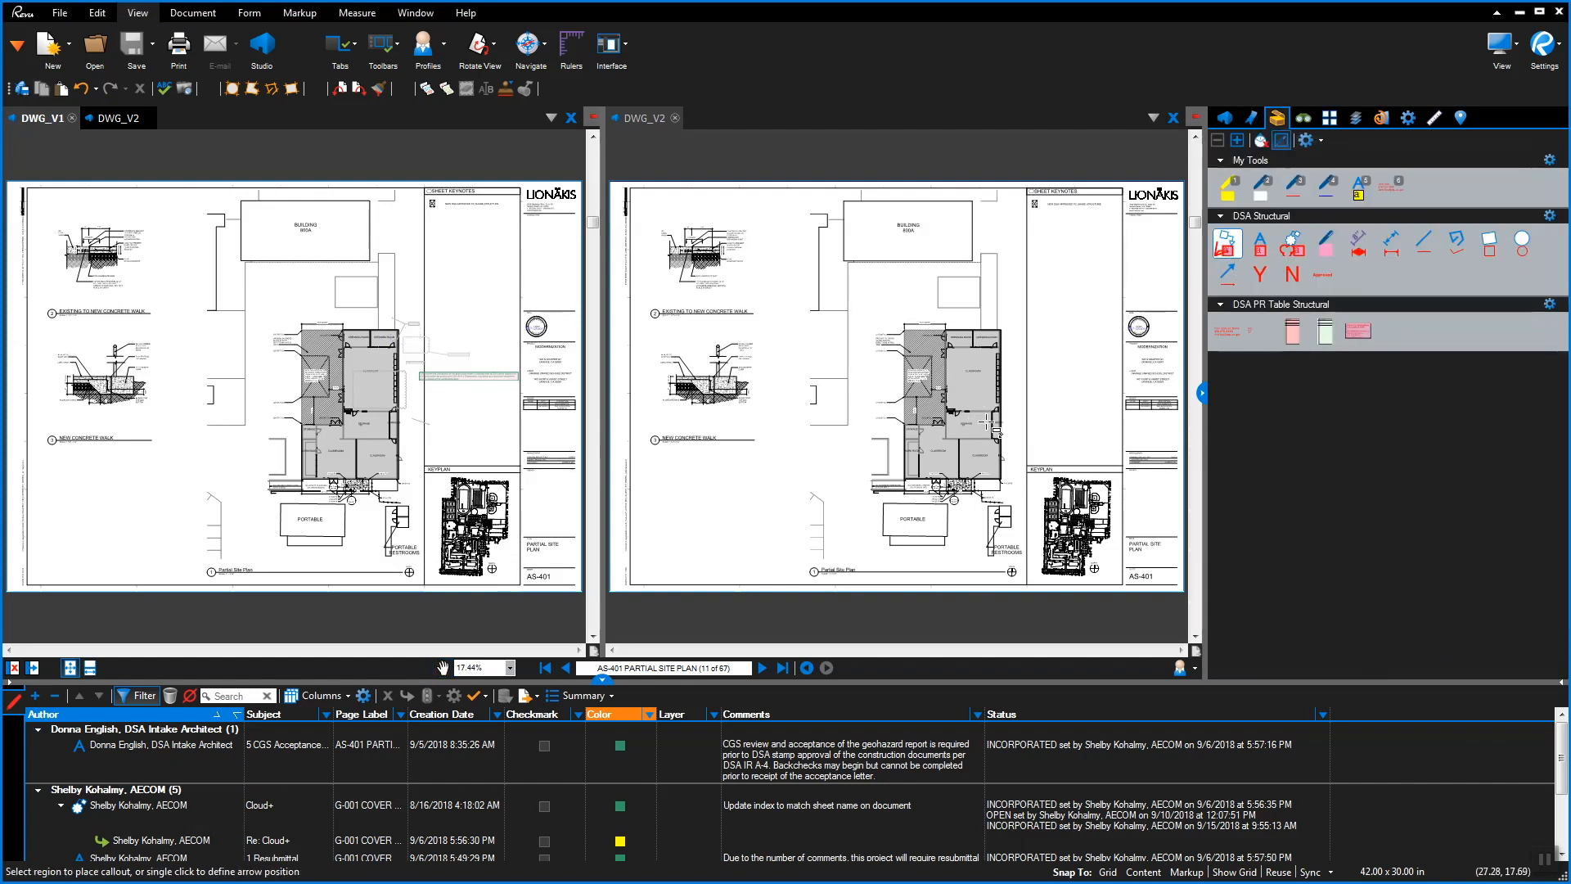
left_click(1005, 400)
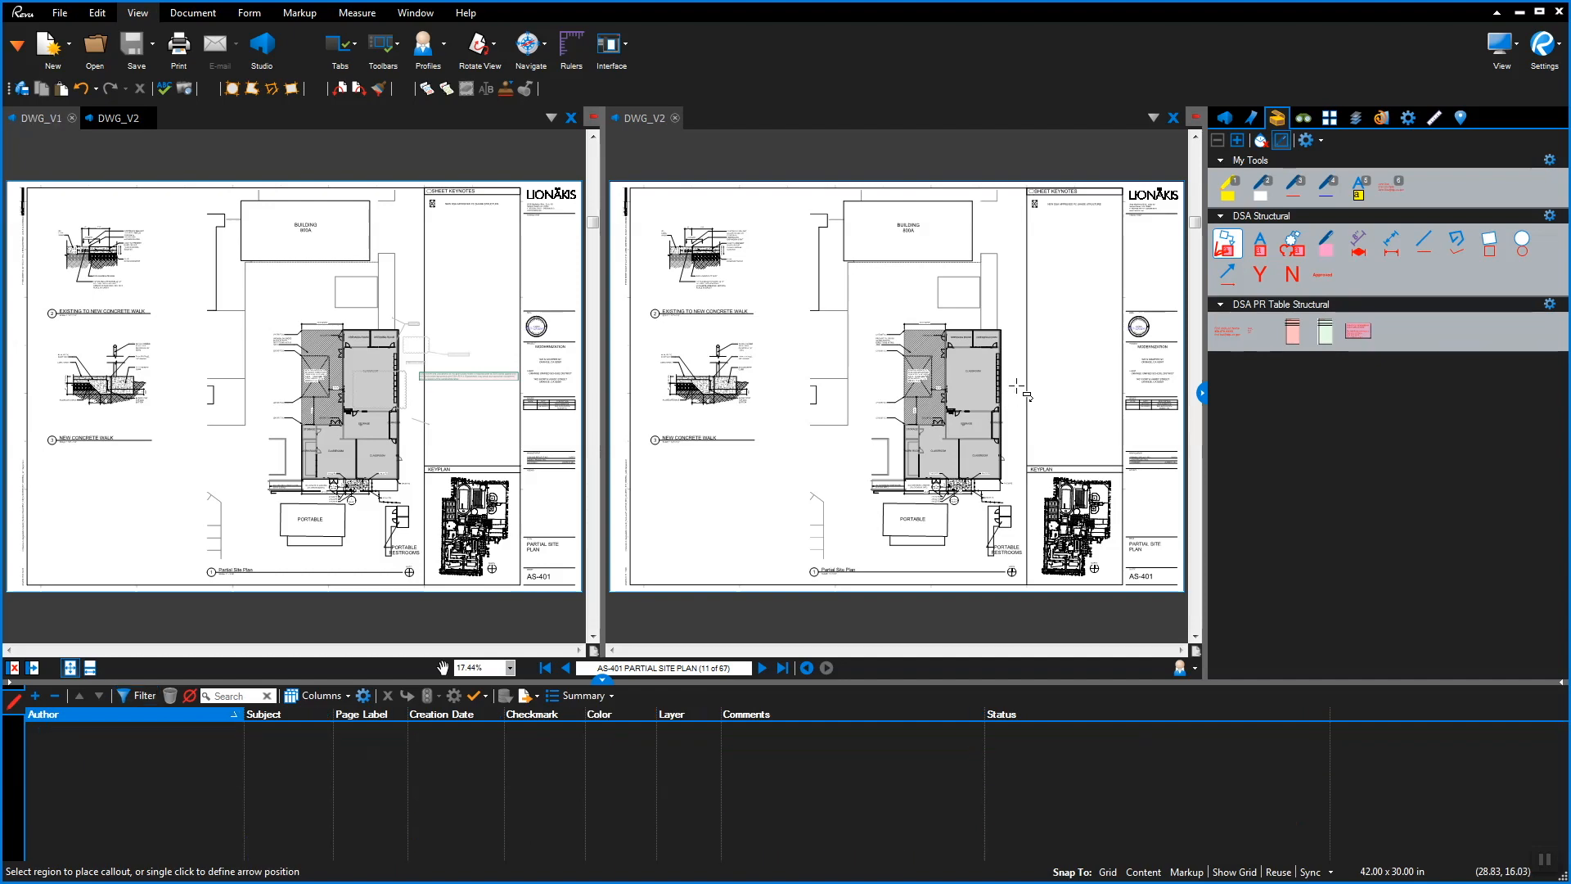
left_click(1051, 371)
Change the wall dimension markup's comment to 'Provide wall dimension typical throughout'
scroll(1056, 372, "up", 8)
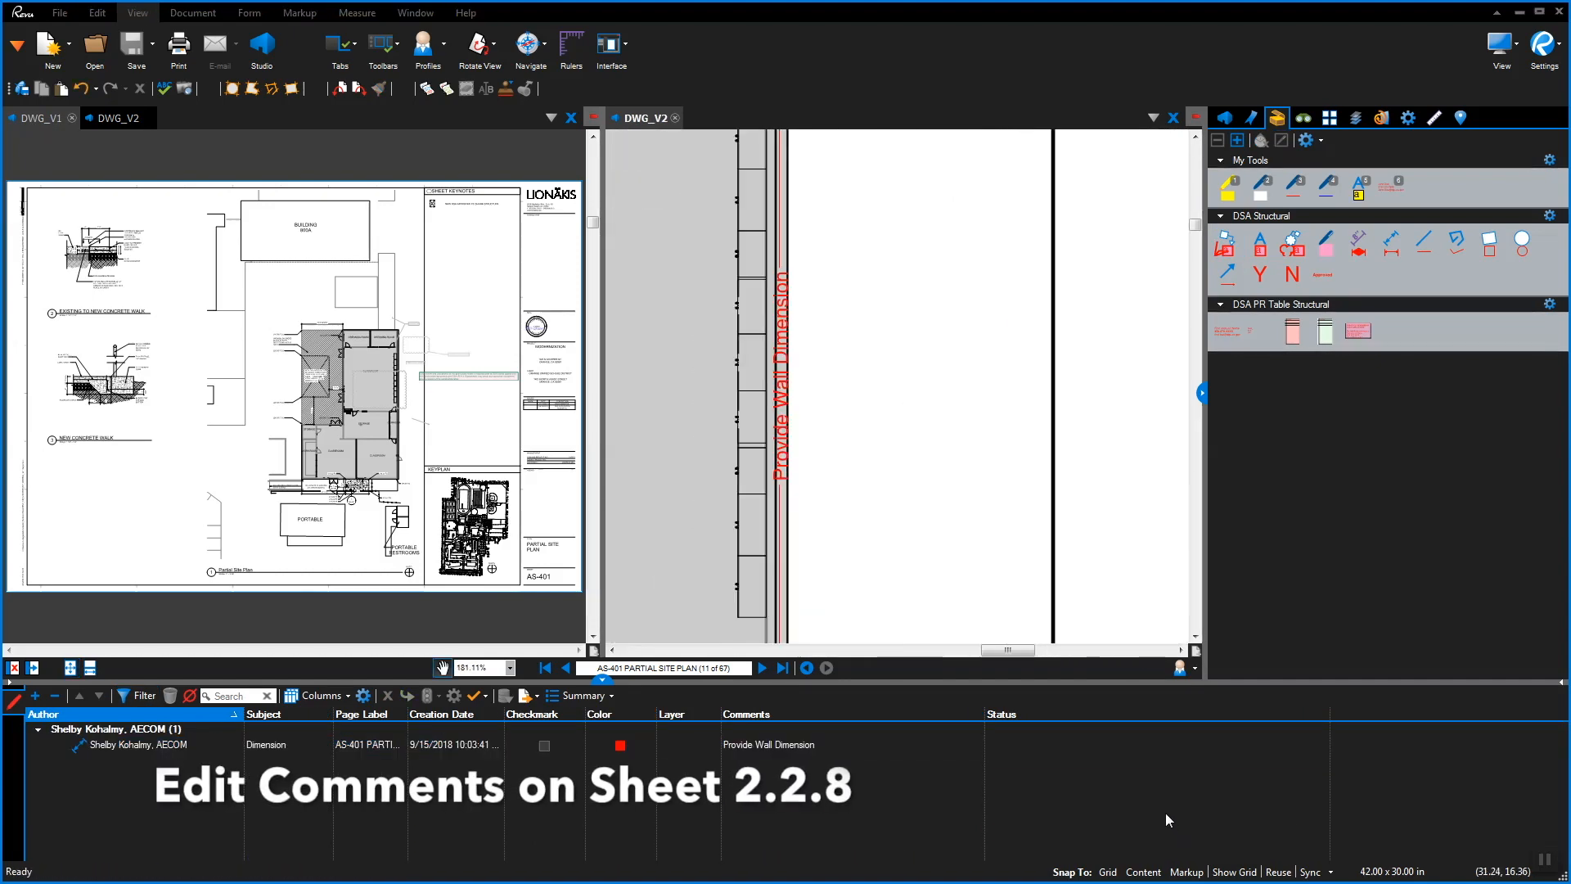
double_click(779, 395)
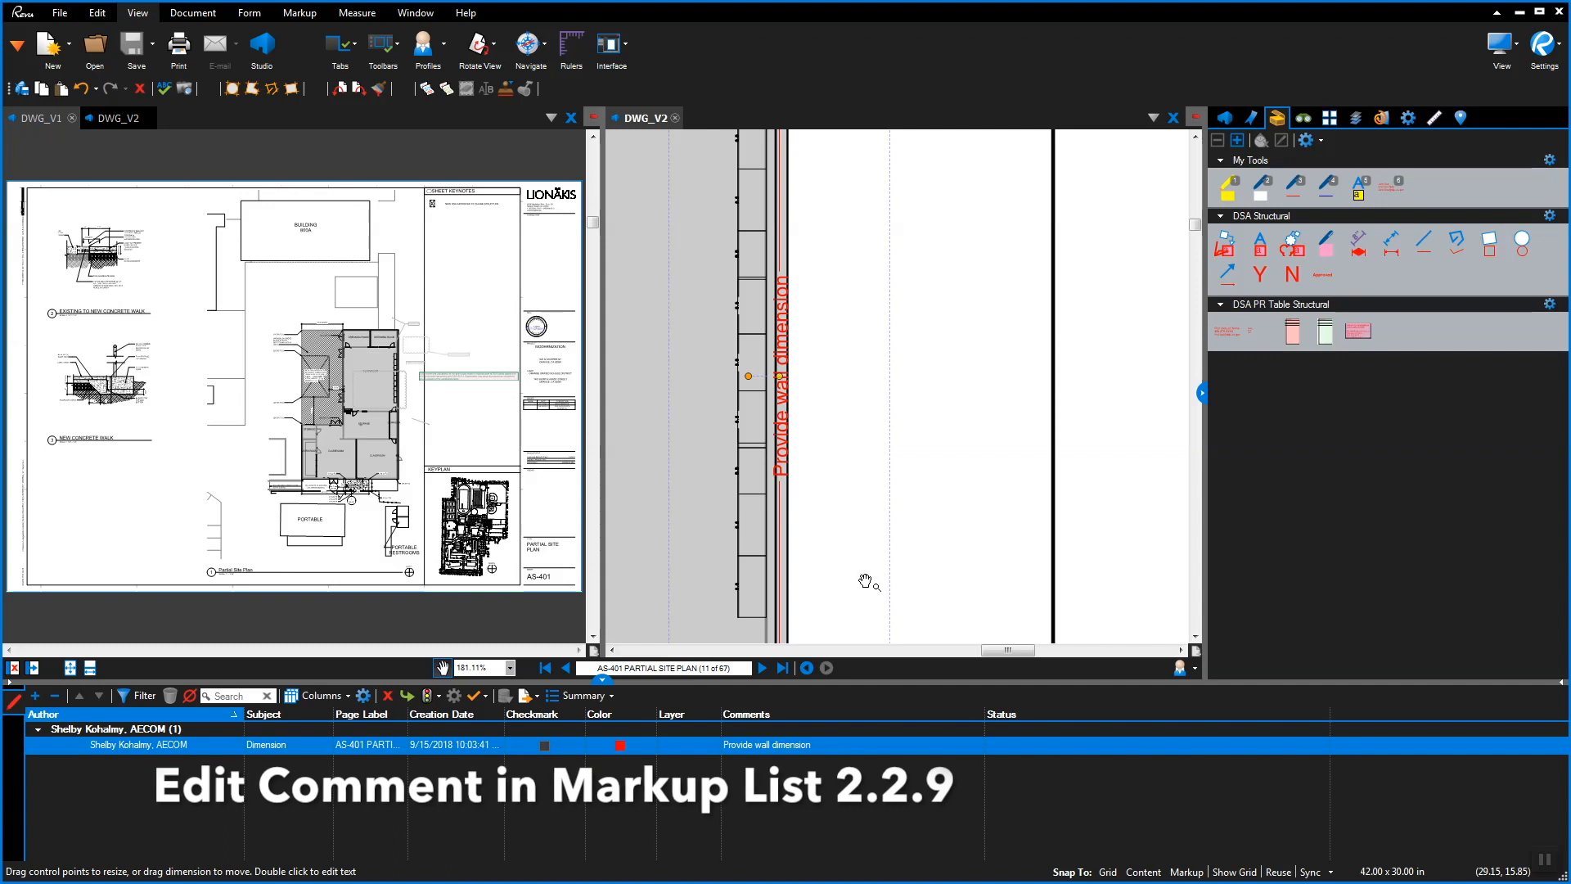
left_click(812, 744)
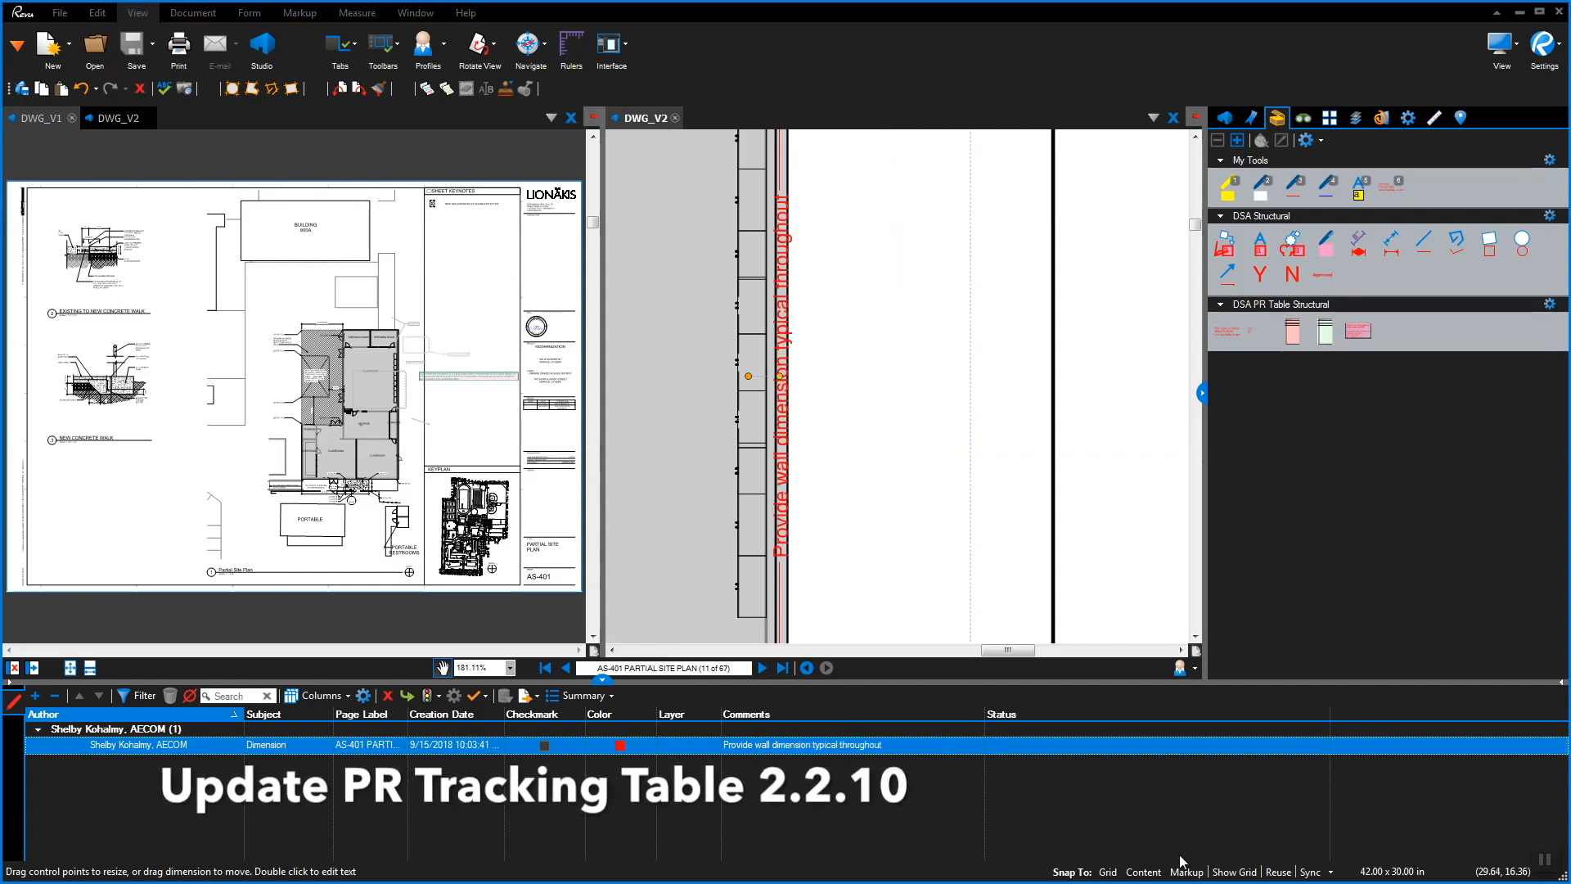
Open _PR Tracking Table.pdf from the session documents
left_click(1225, 118)
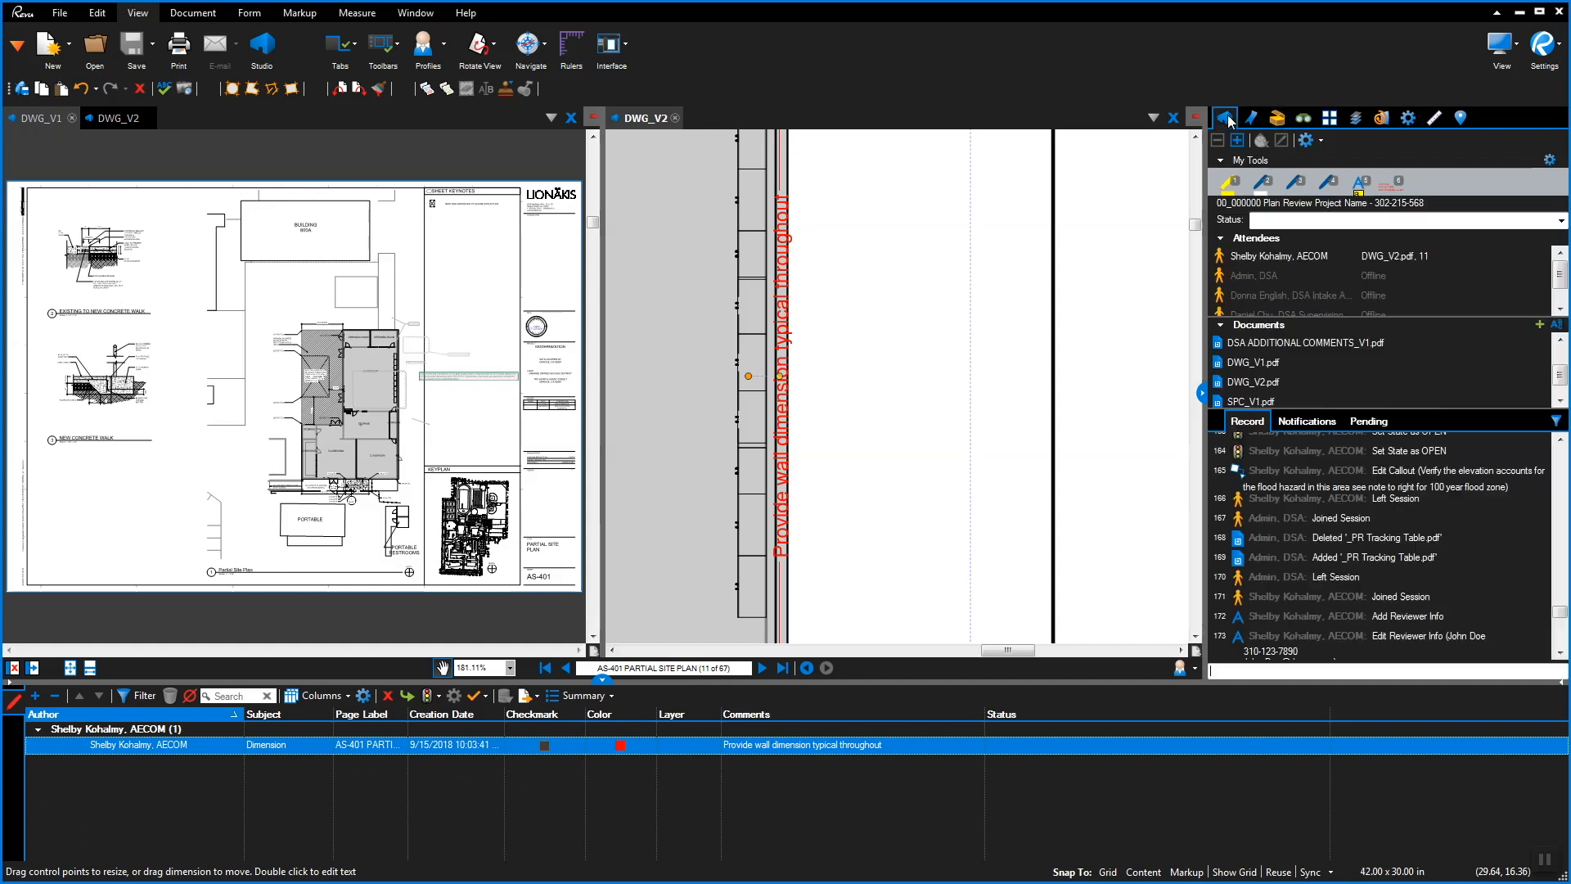
scroll(1561, 380, "up", 3)
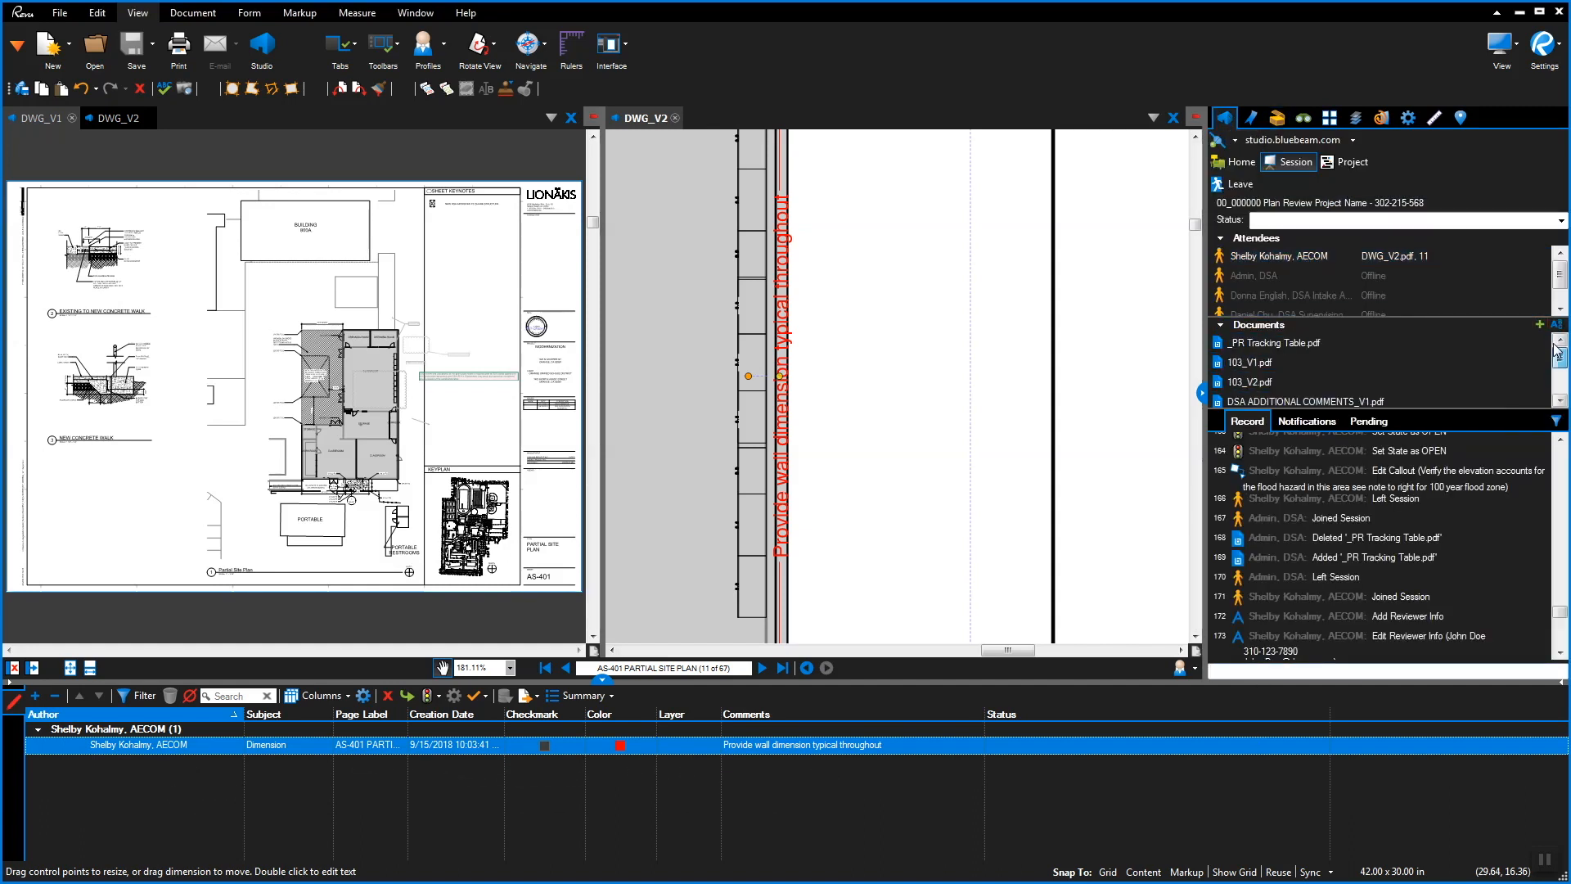
mouse_move(1306, 347)
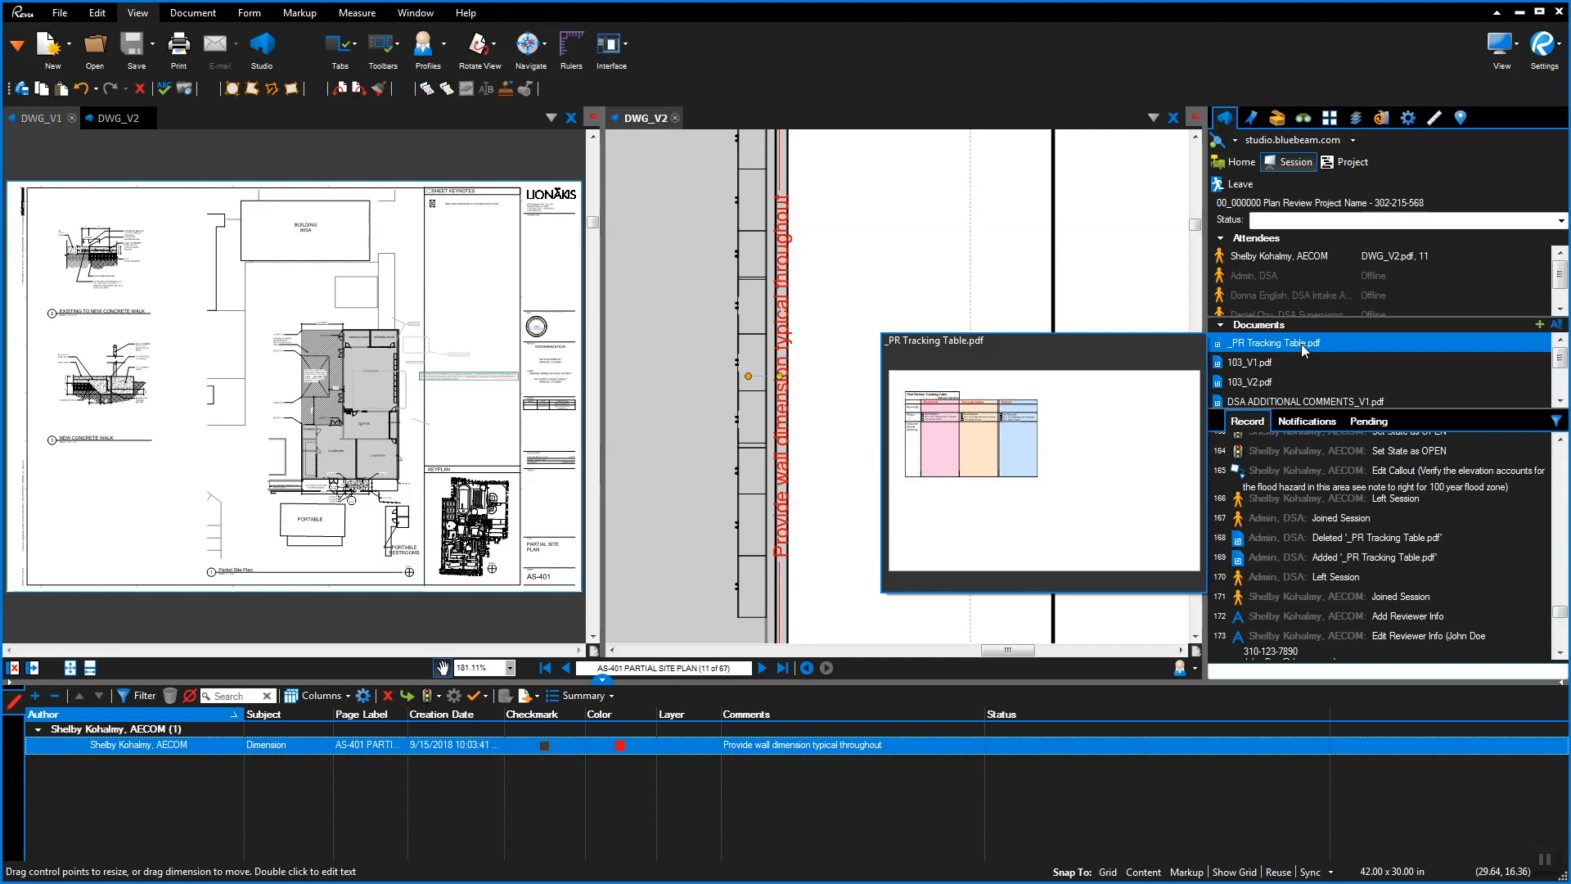
right_click(1299, 344)
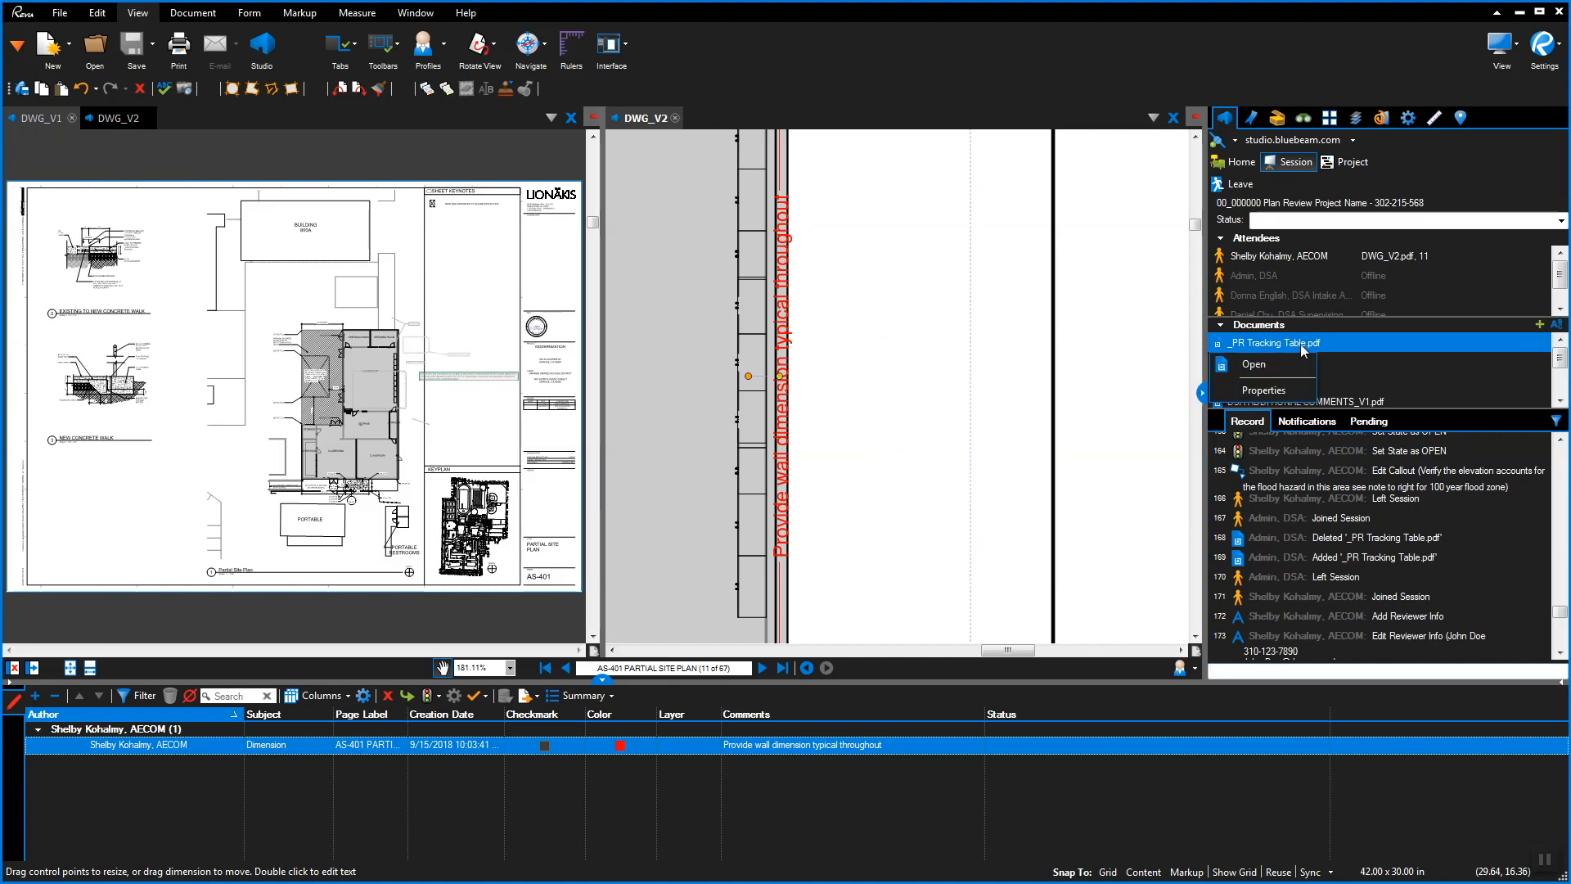
left_click(1265, 365)
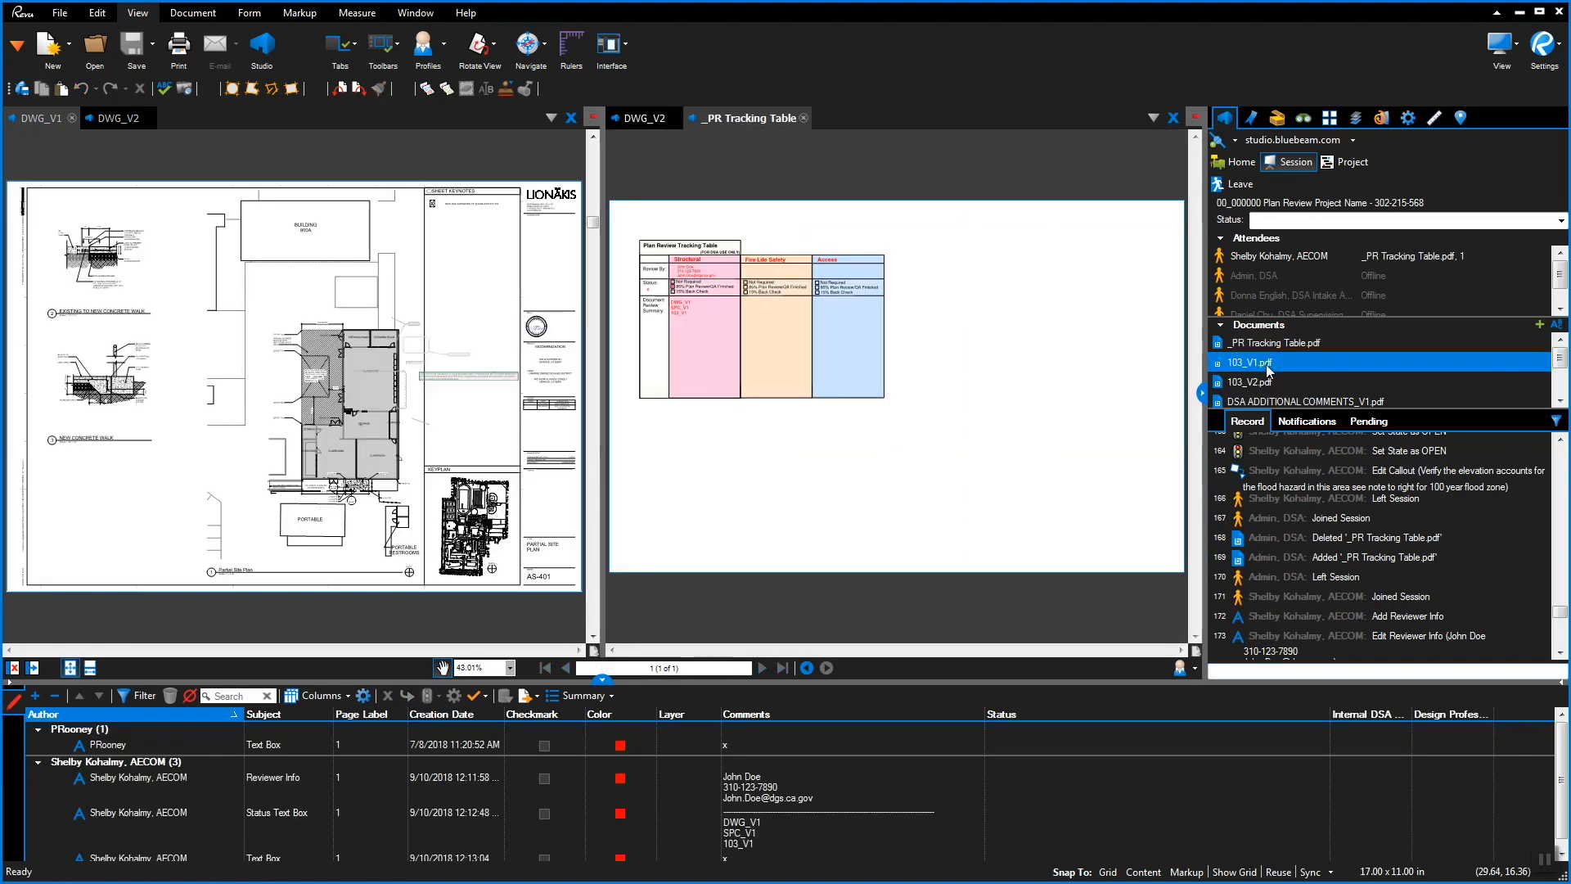
mouse_move(1266, 365)
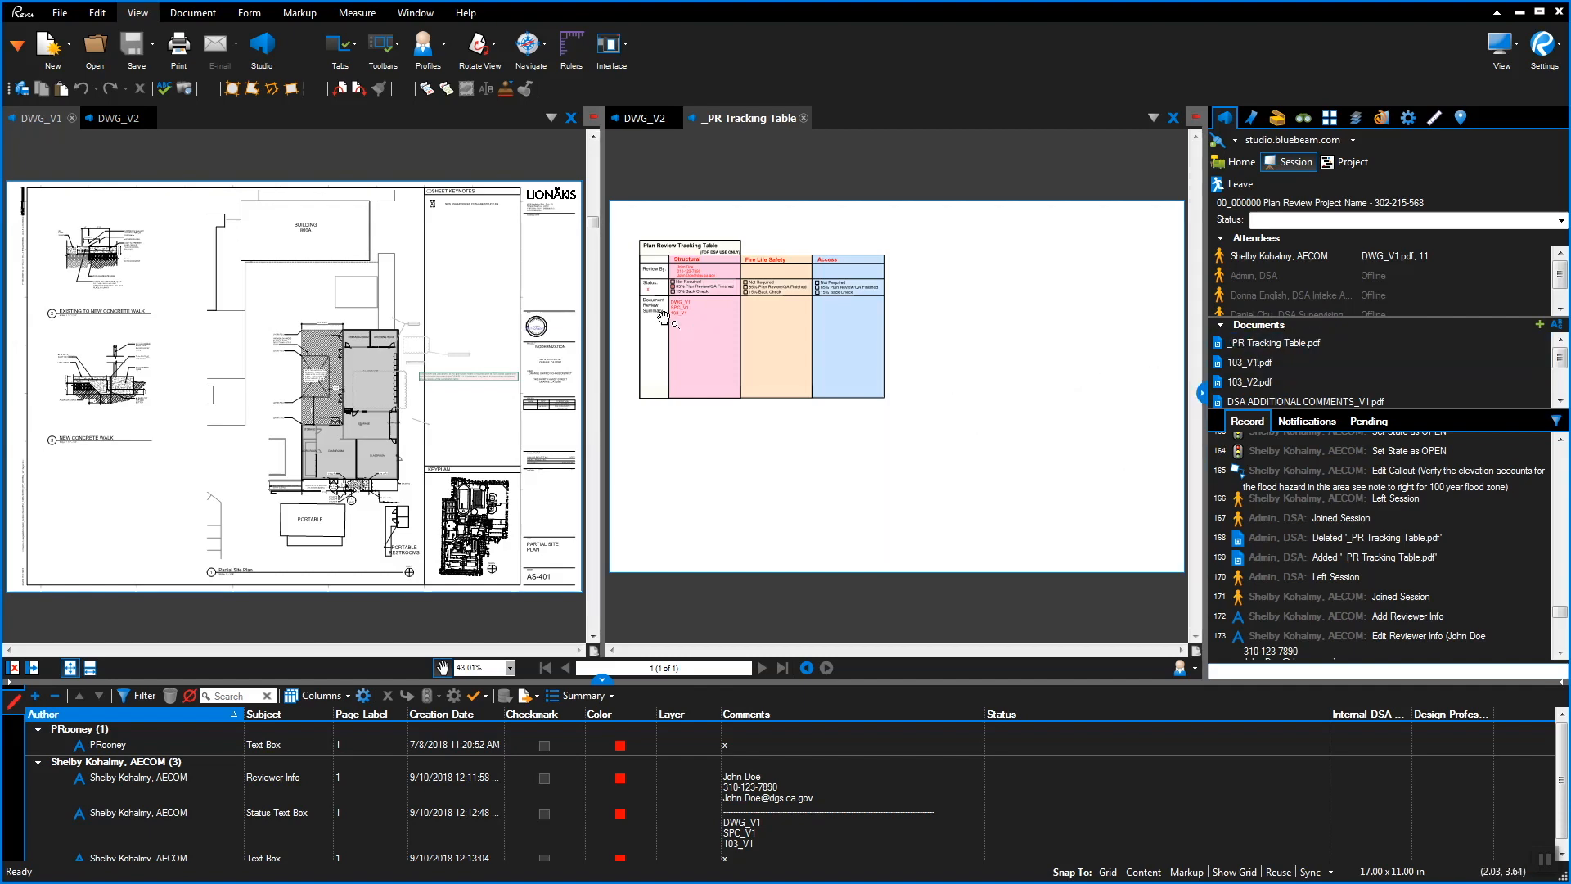
scroll(663, 318, "up", 6)
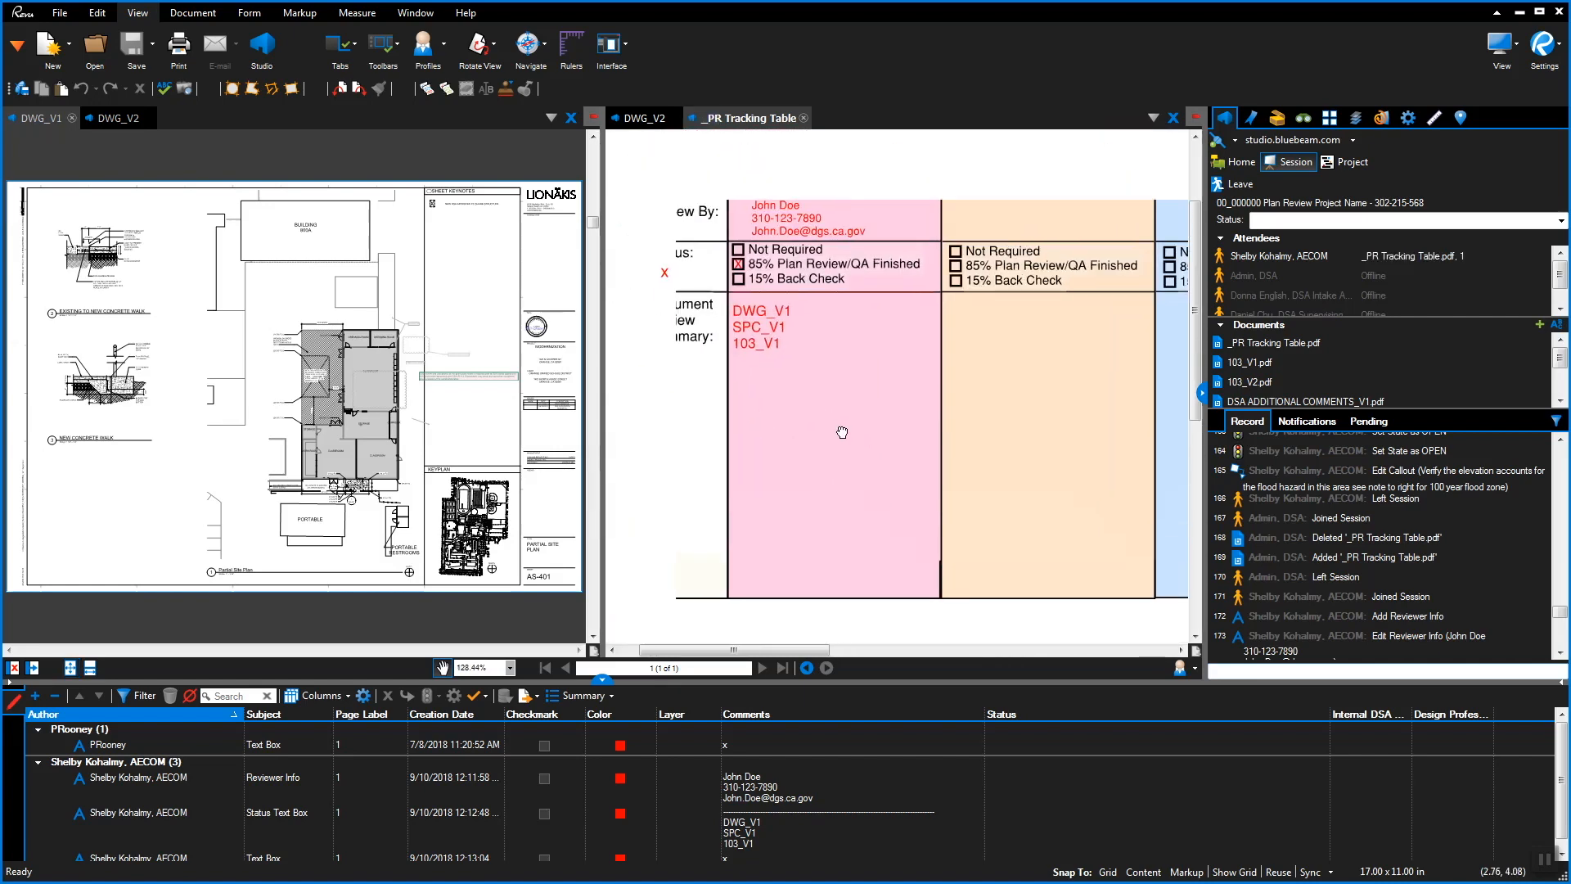
Place a Structural review summary below the V1 list reading DWG_V2, SPC_V2 and 103_V2
left_click(1278, 120)
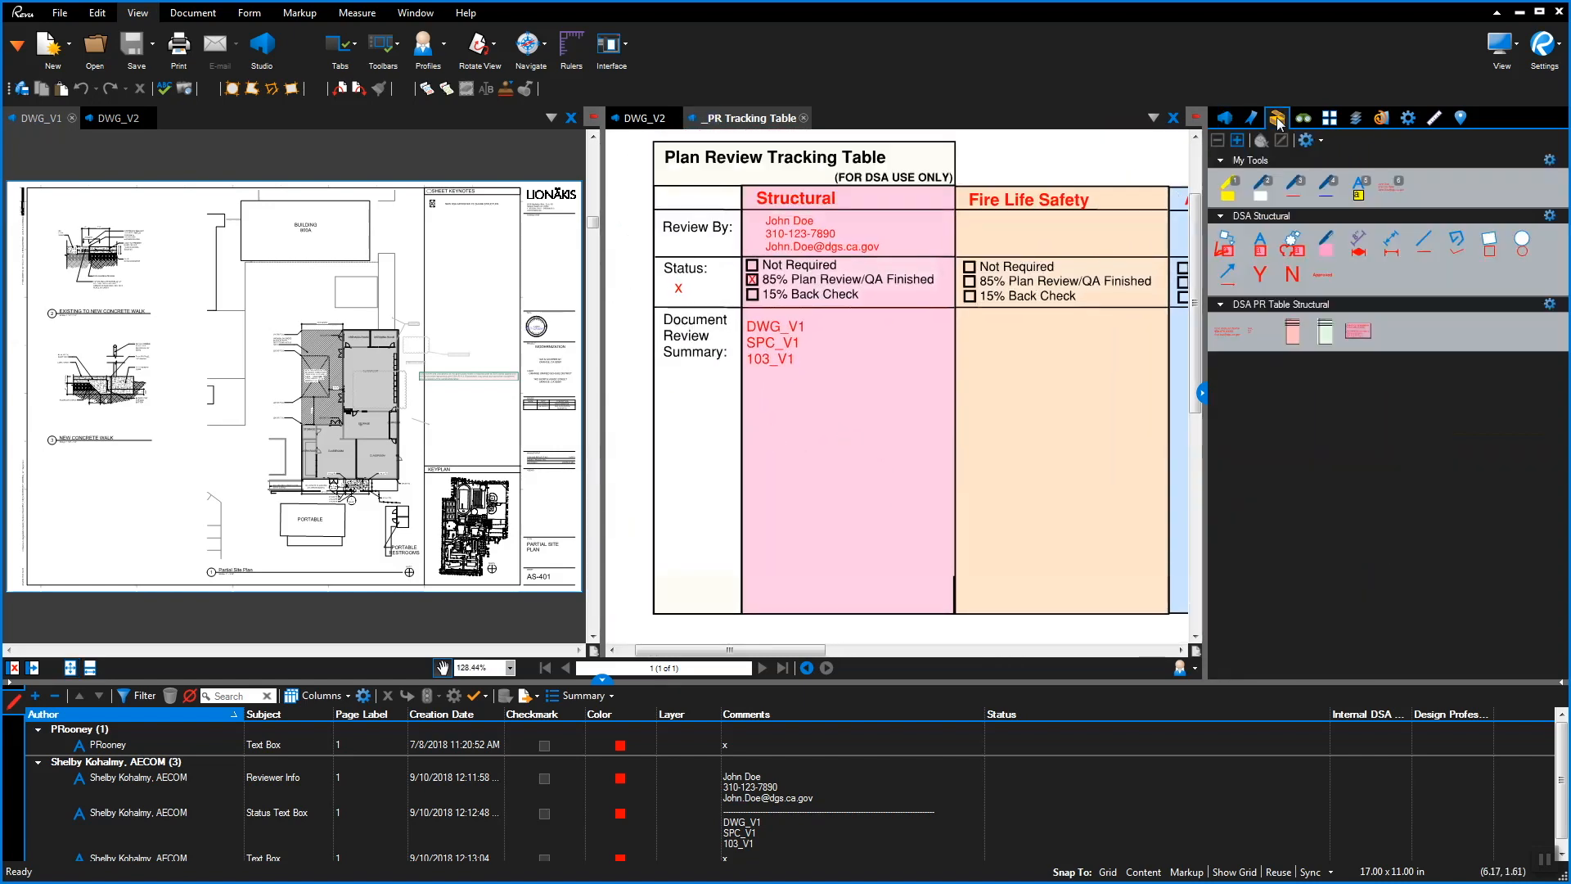
left_click(1258, 336)
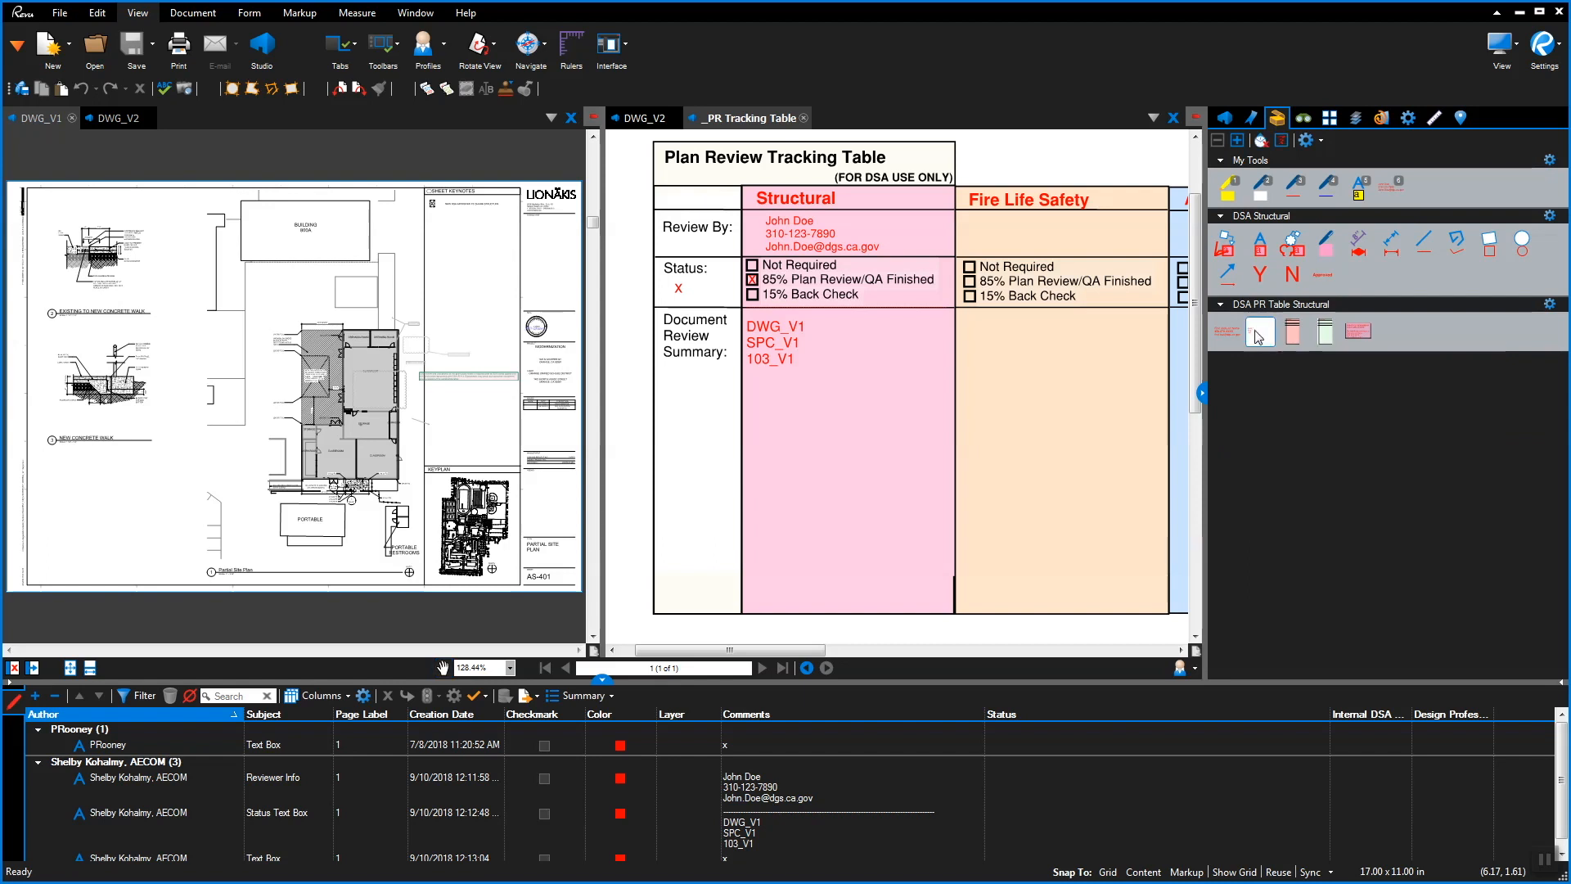
left_click(742, 468)
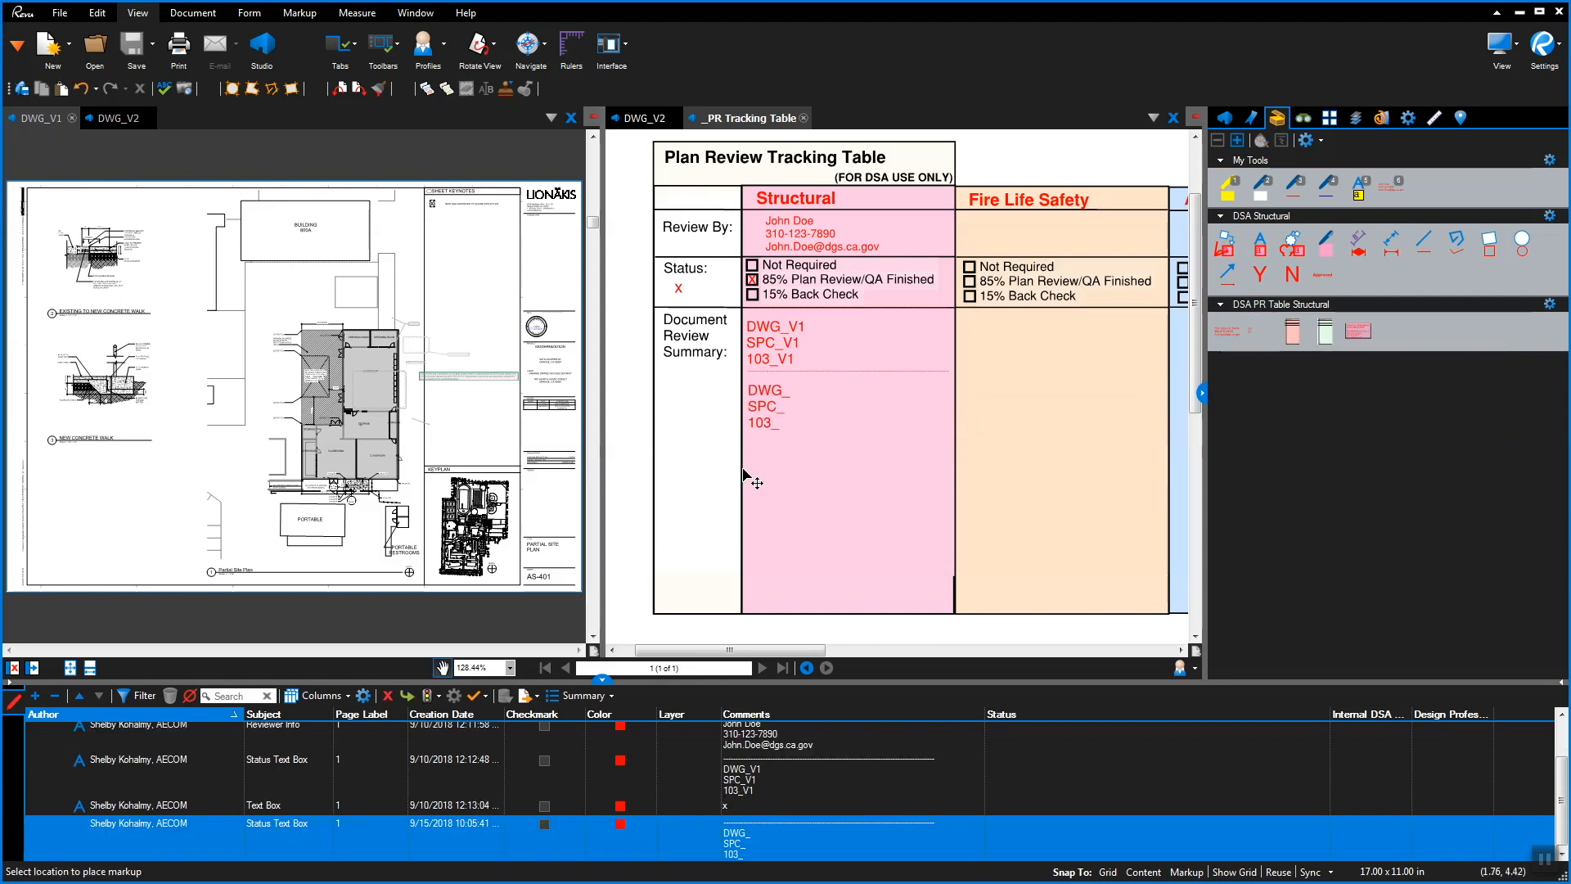
key("Escape")
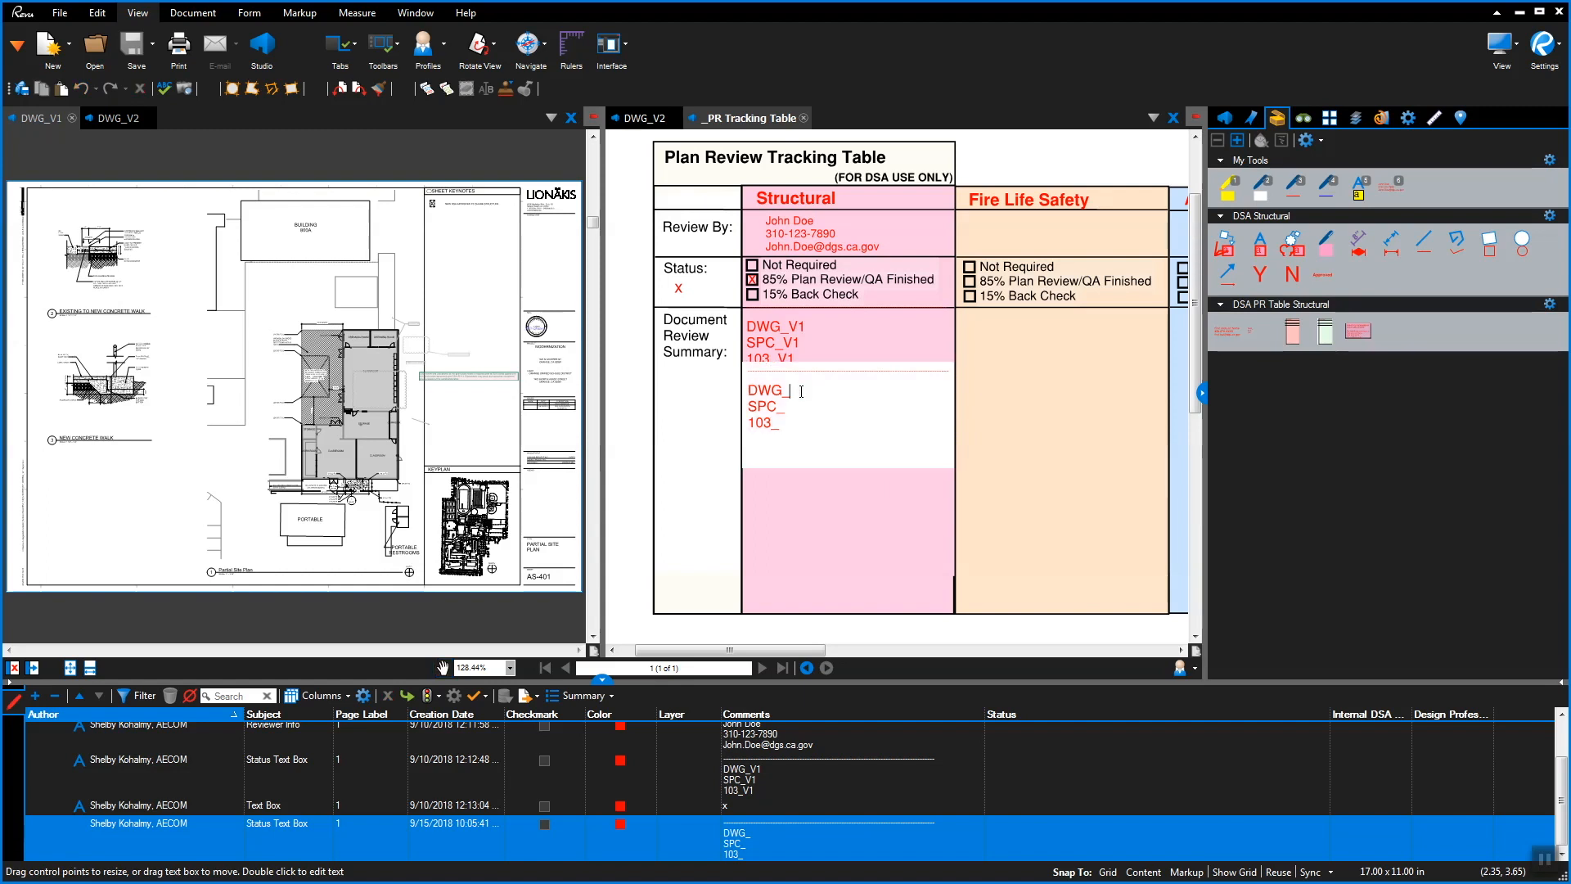
type("V2")
key("Down")
type("V2")
key("Down")
type("V2")
key("Escape")
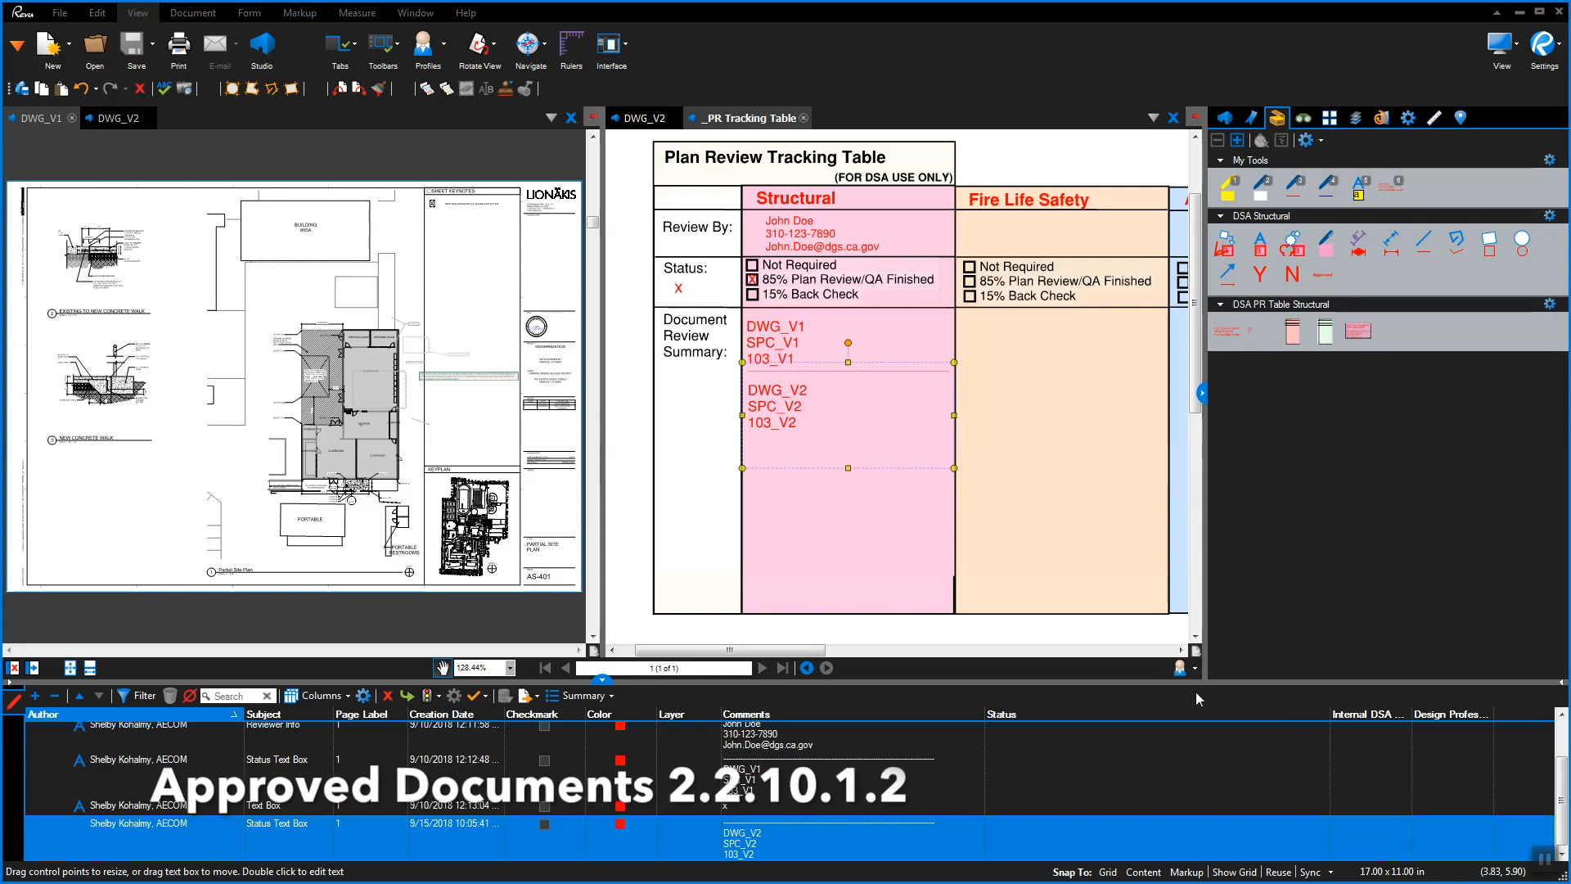
Change the first summary line to 'DWG_V2_As Corrected'
double_click(833, 378)
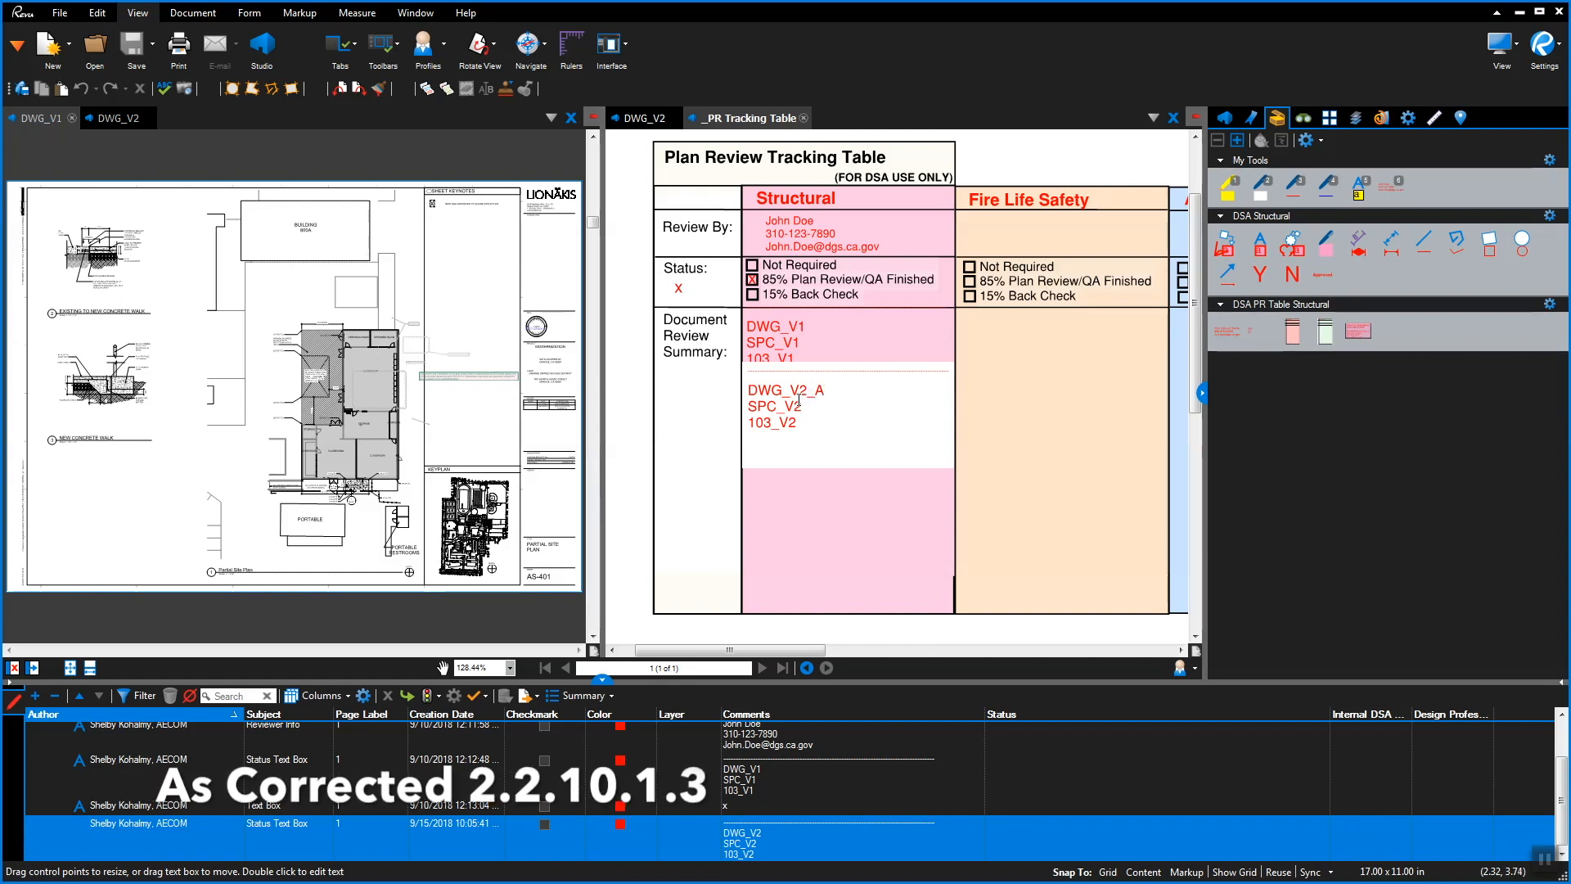
type("s Corrected")
key("Escape")
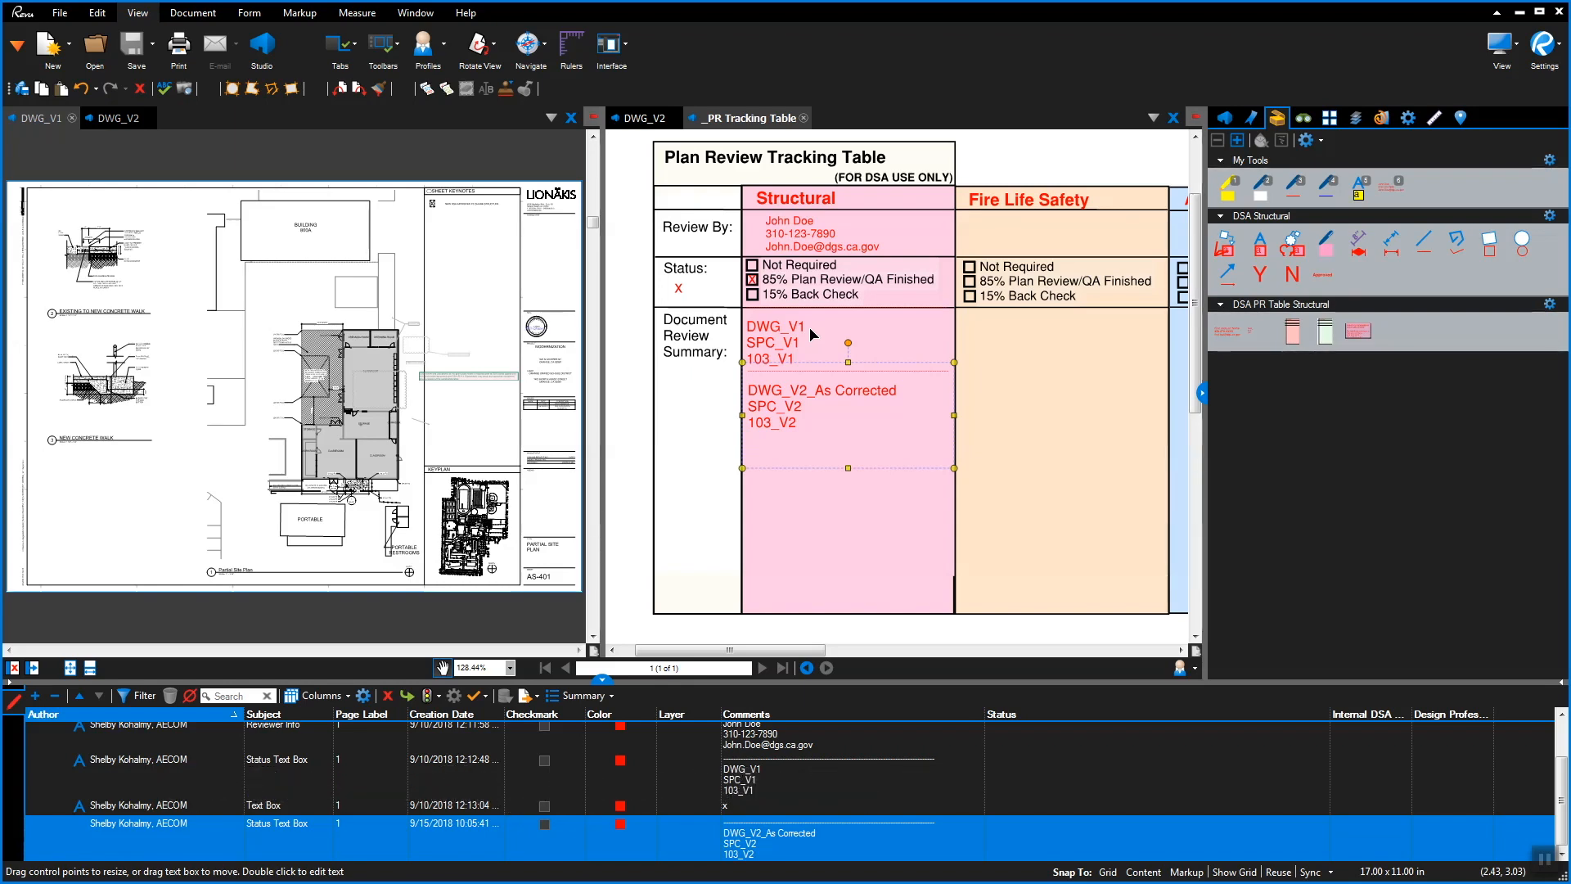
Strike through the DWG_V1 text in the V1 Structural review summary
double_click(813, 327)
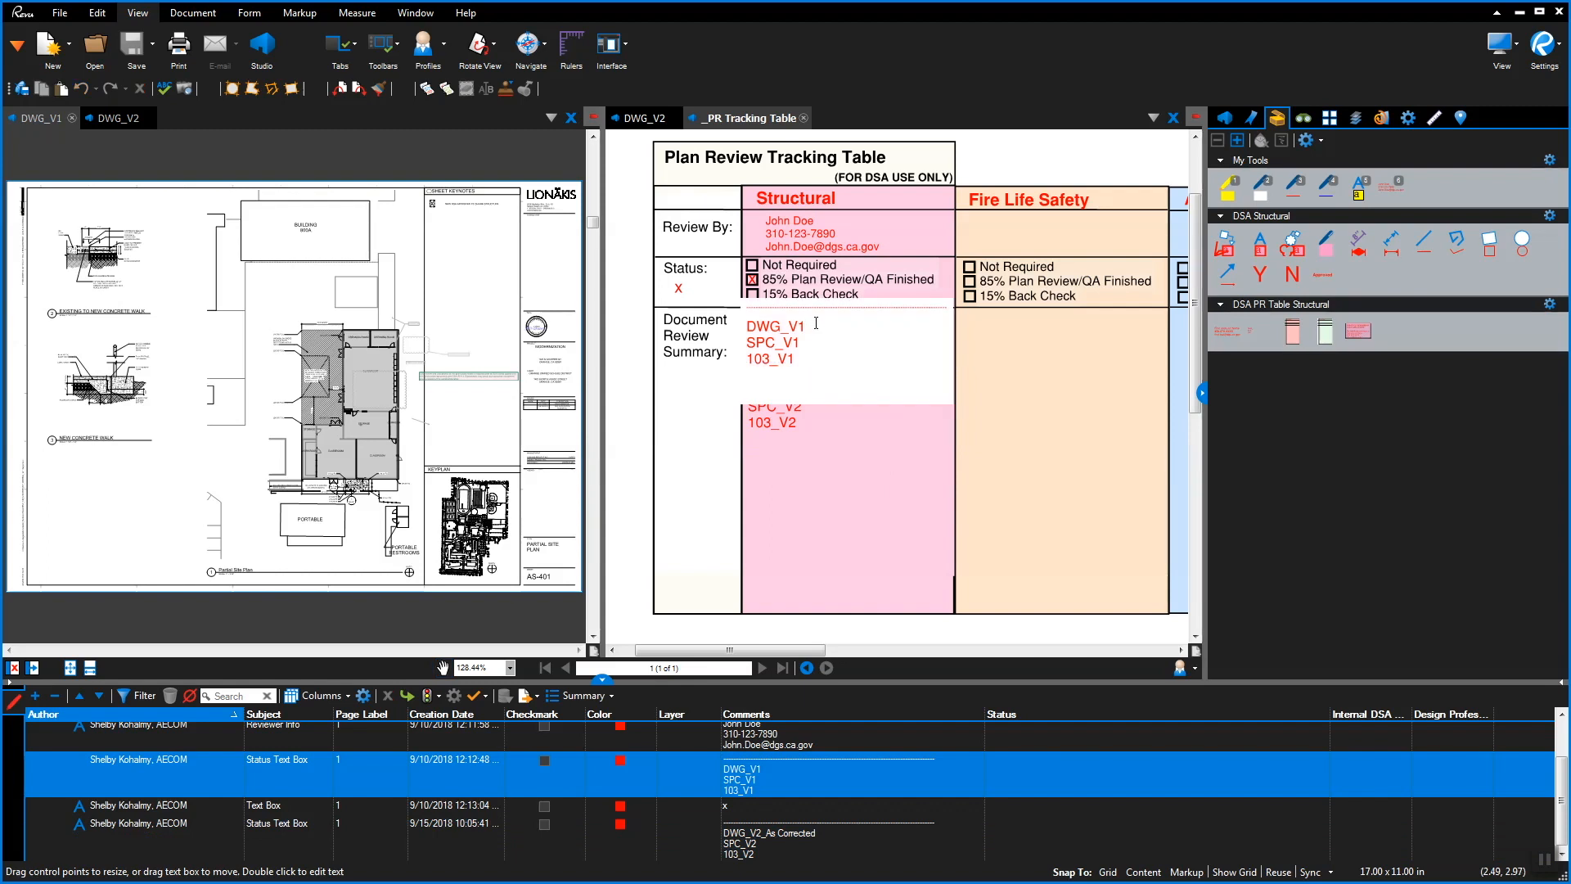
left_click_drag(815, 327, 735, 324)
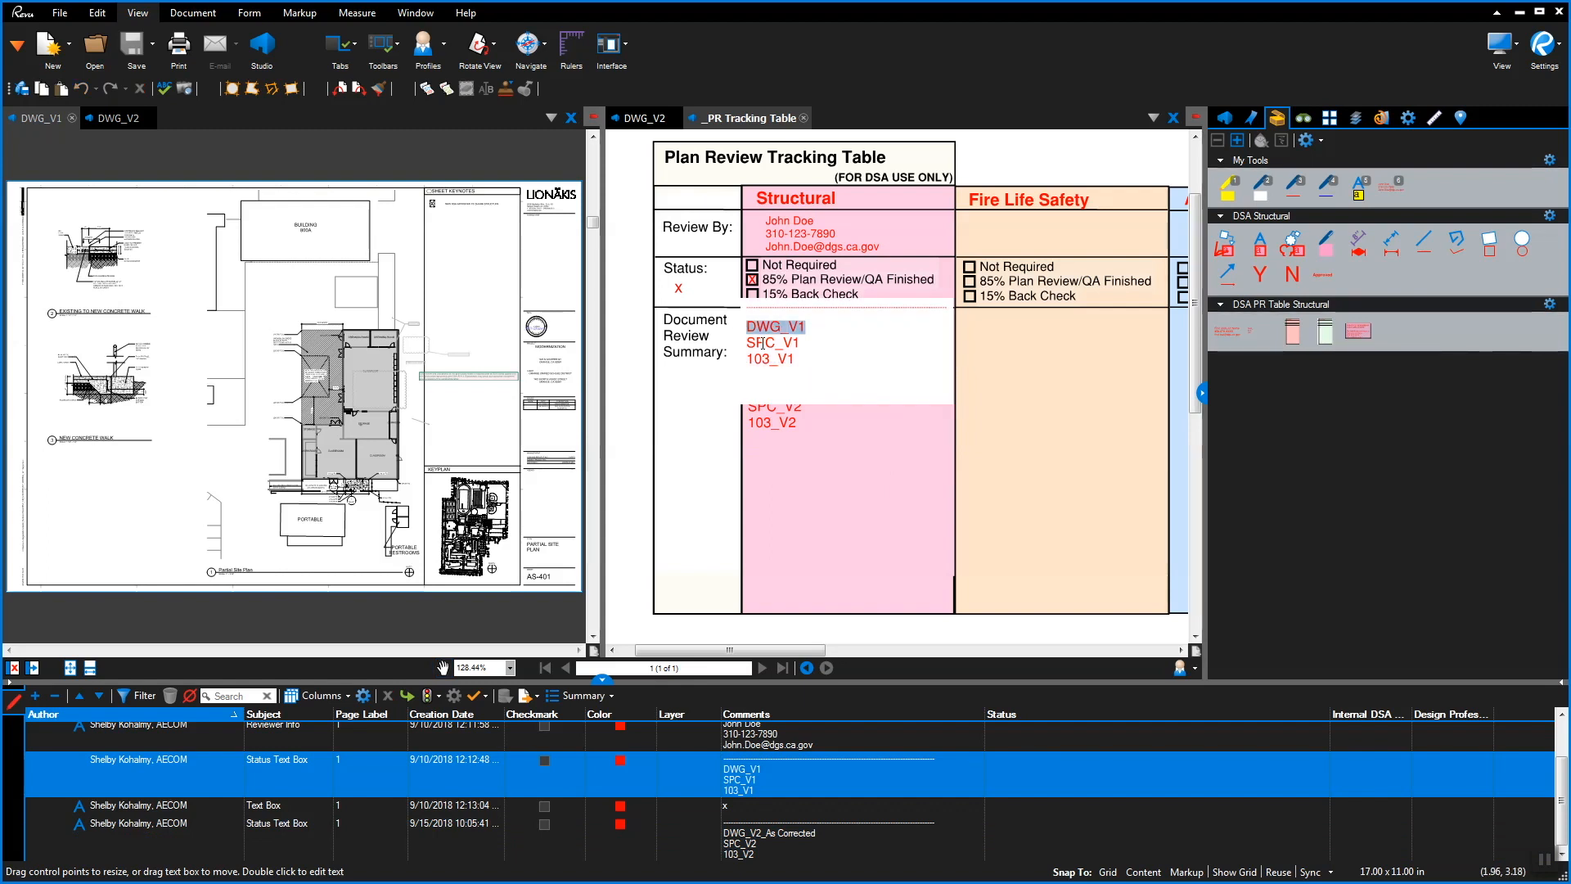
left_click(1408, 118)
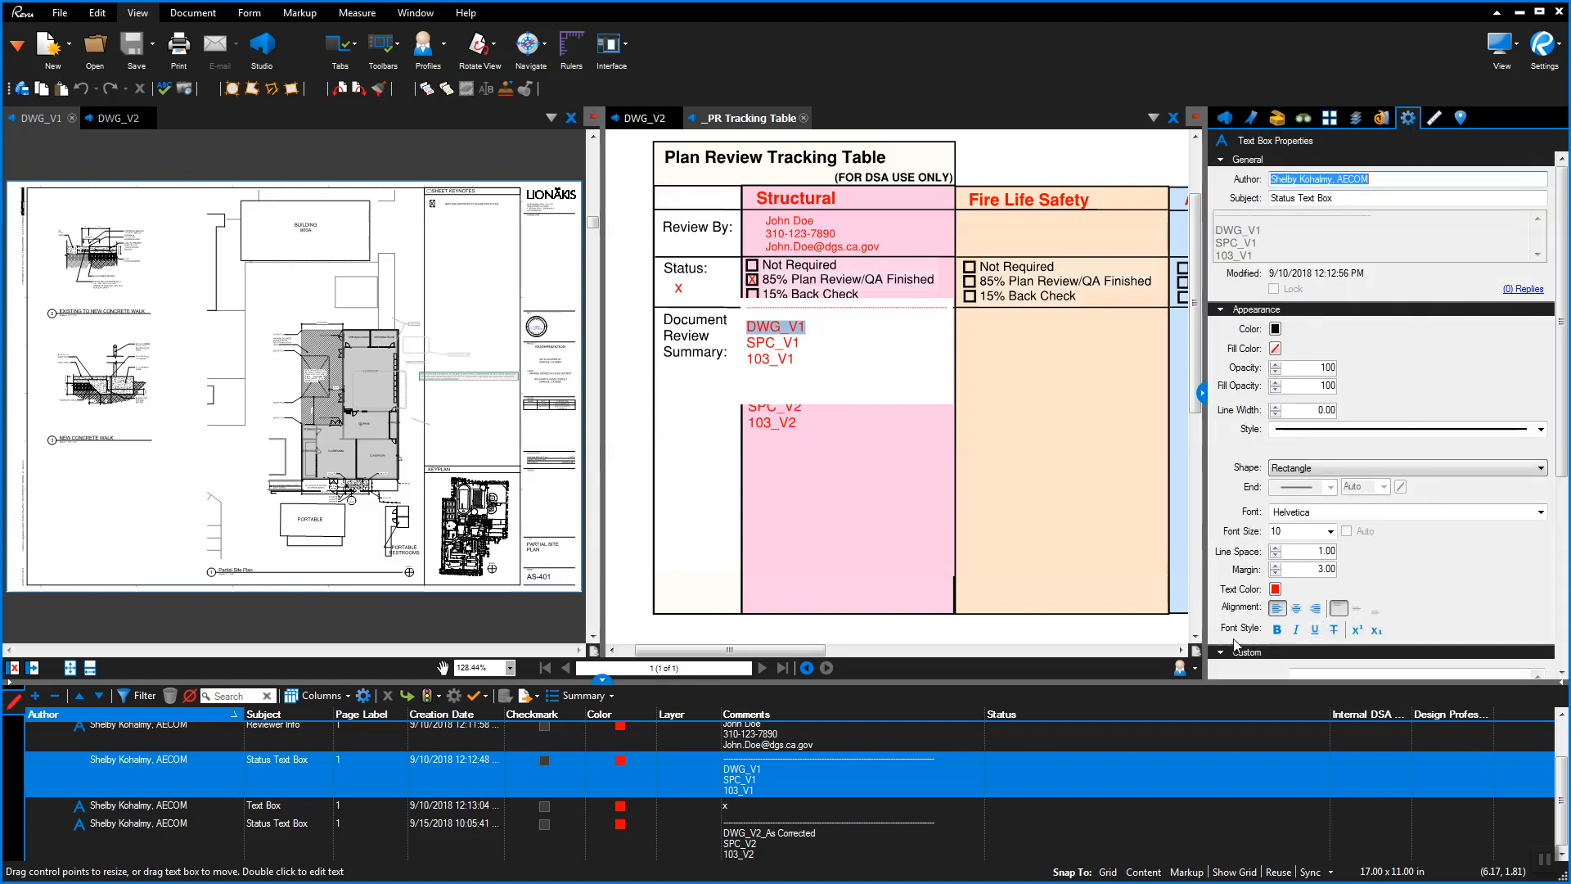
left_click(1335, 630)
left_click(855, 331)
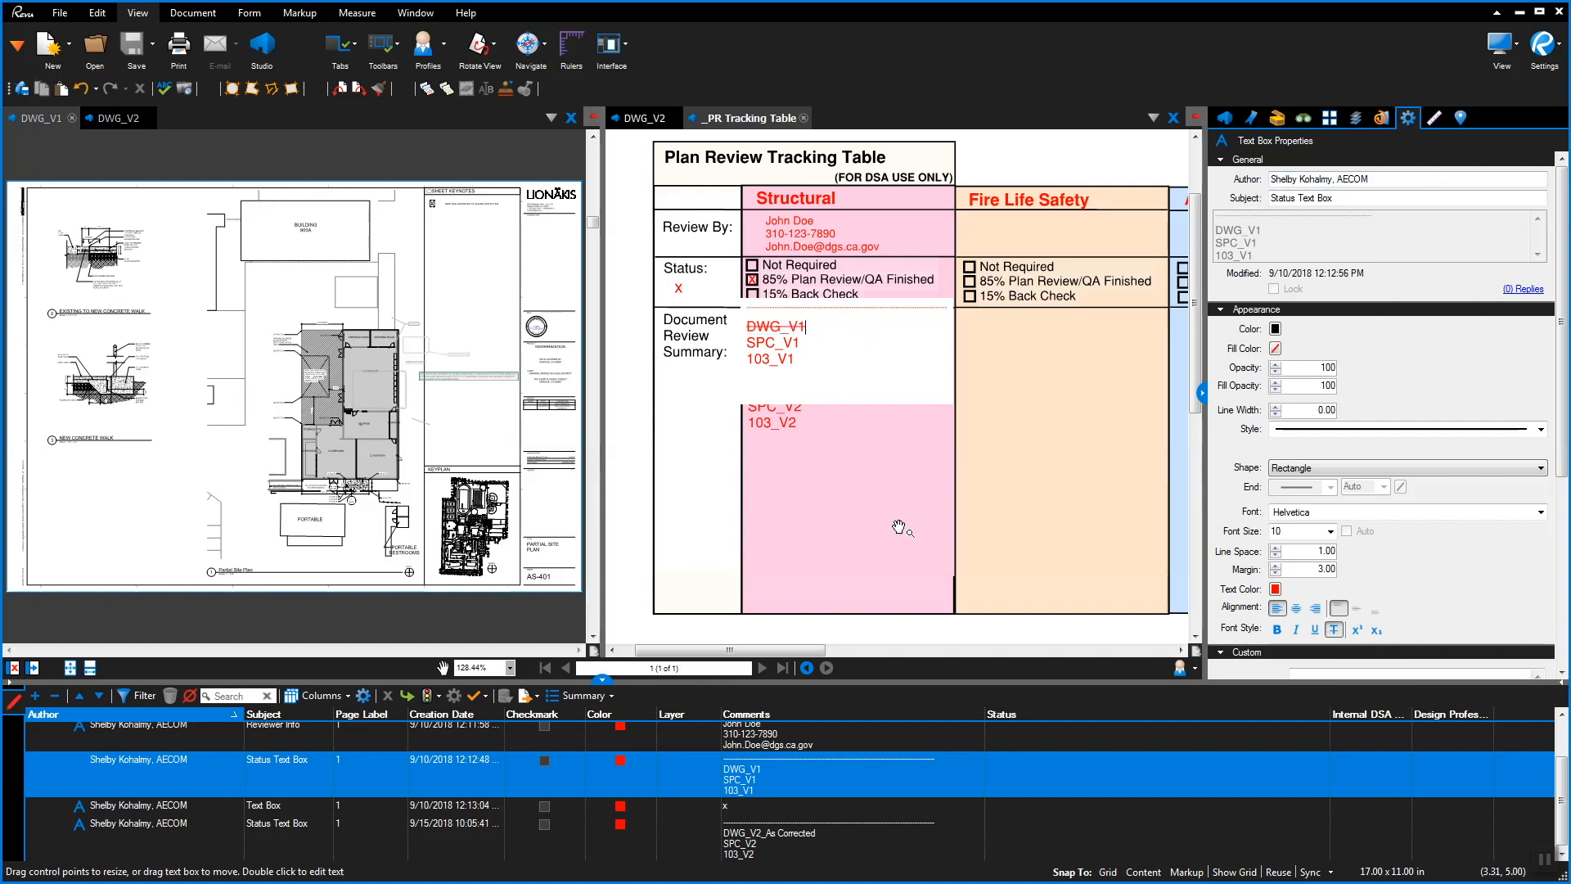
key("Escape")
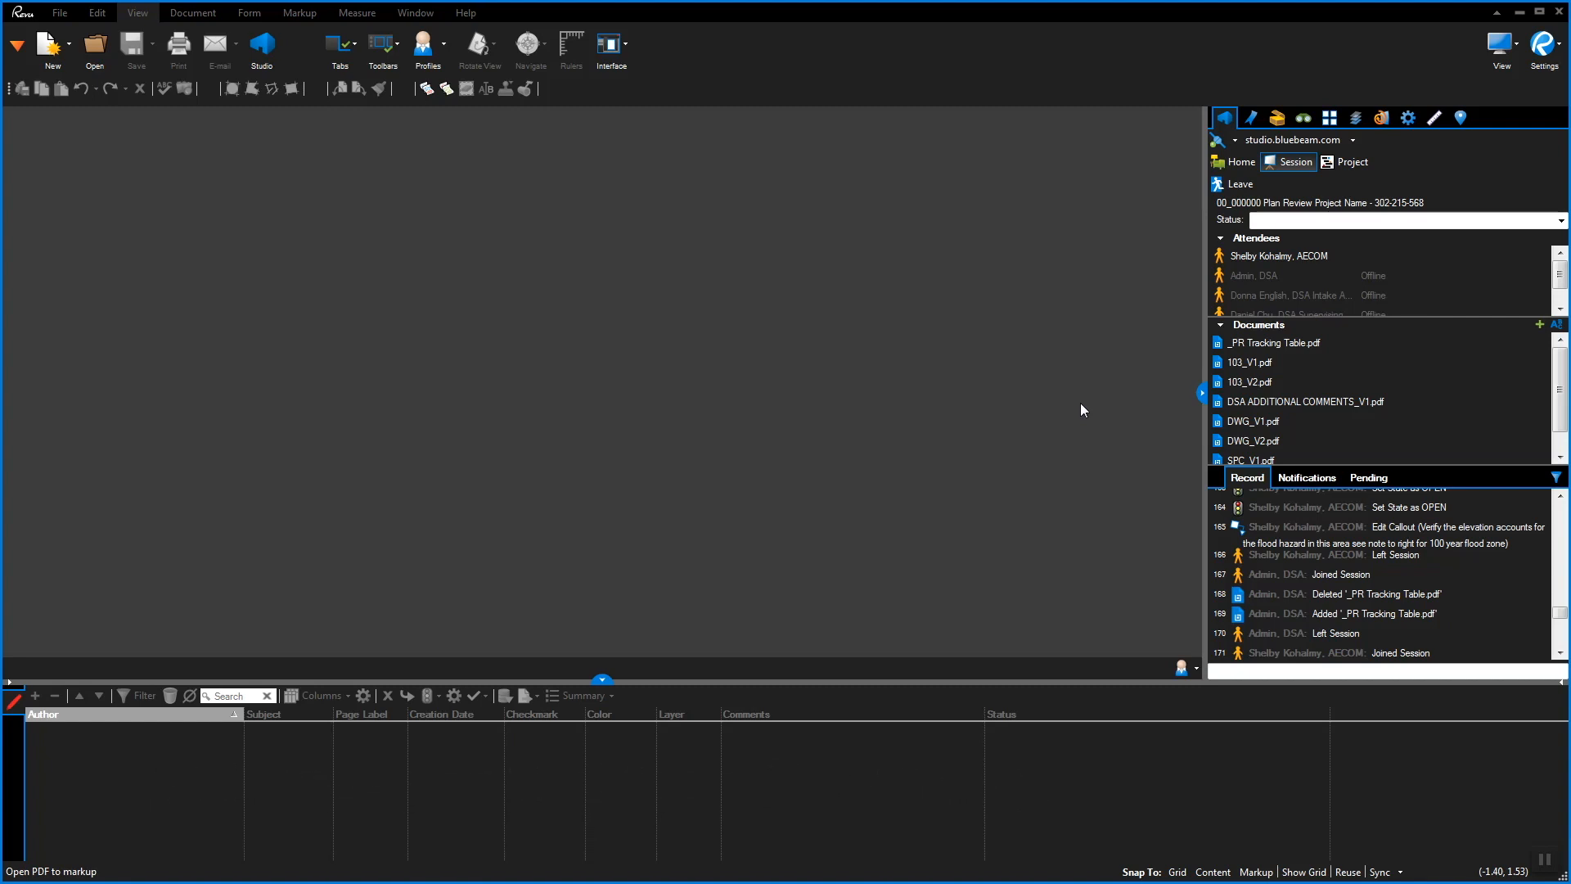
Reopen _PR Tracking Table.pdf and mark its Structural 15% Back Check box with the X text box
right_click(1282, 345)
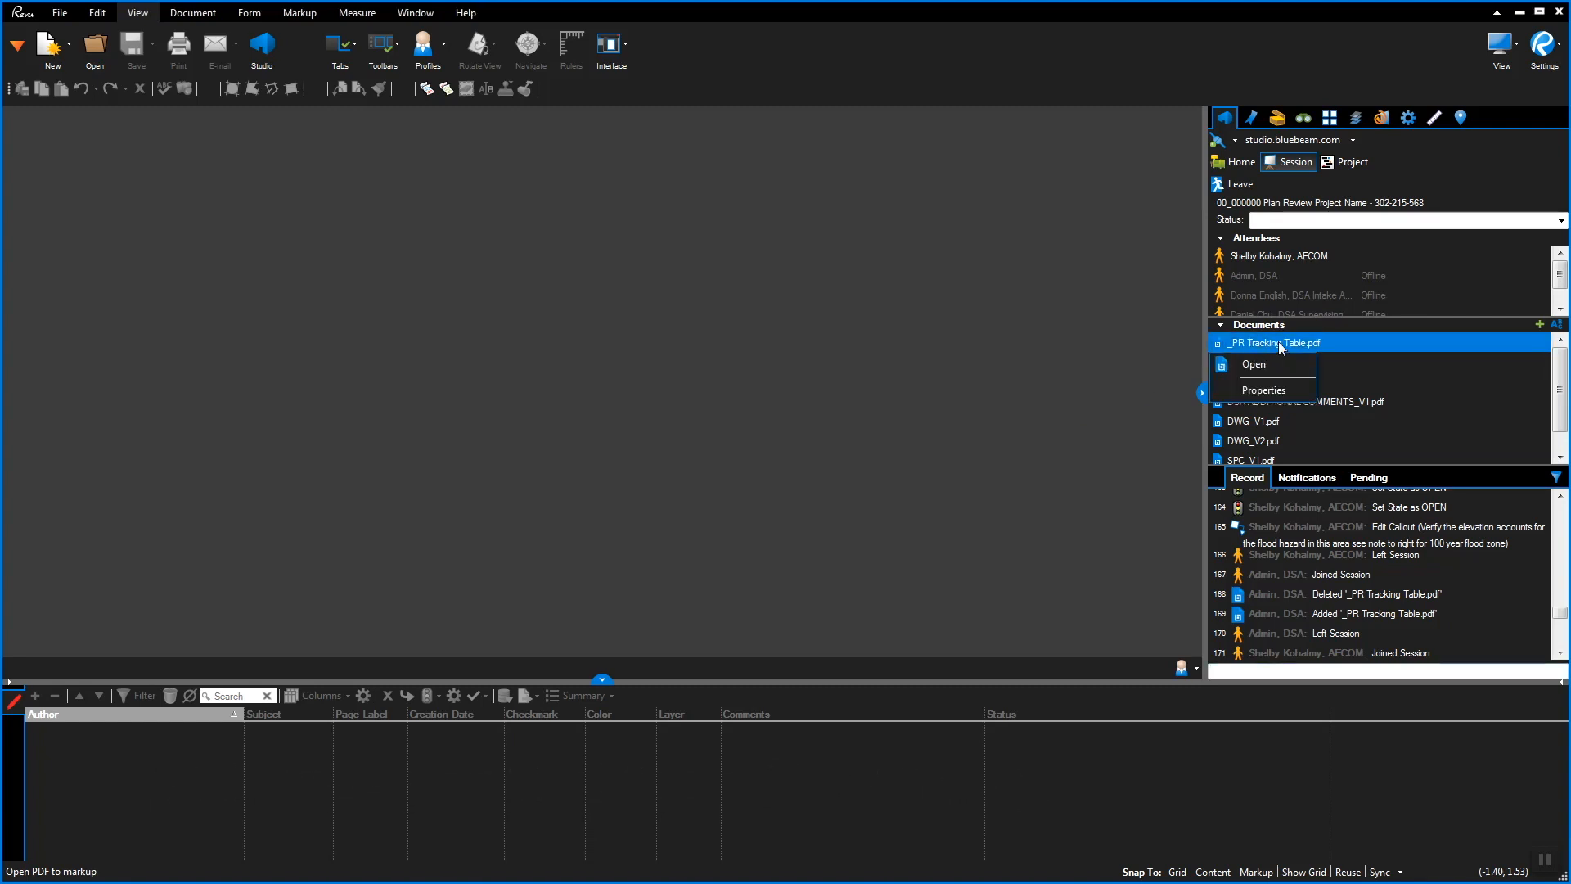
left_click(1277, 360)
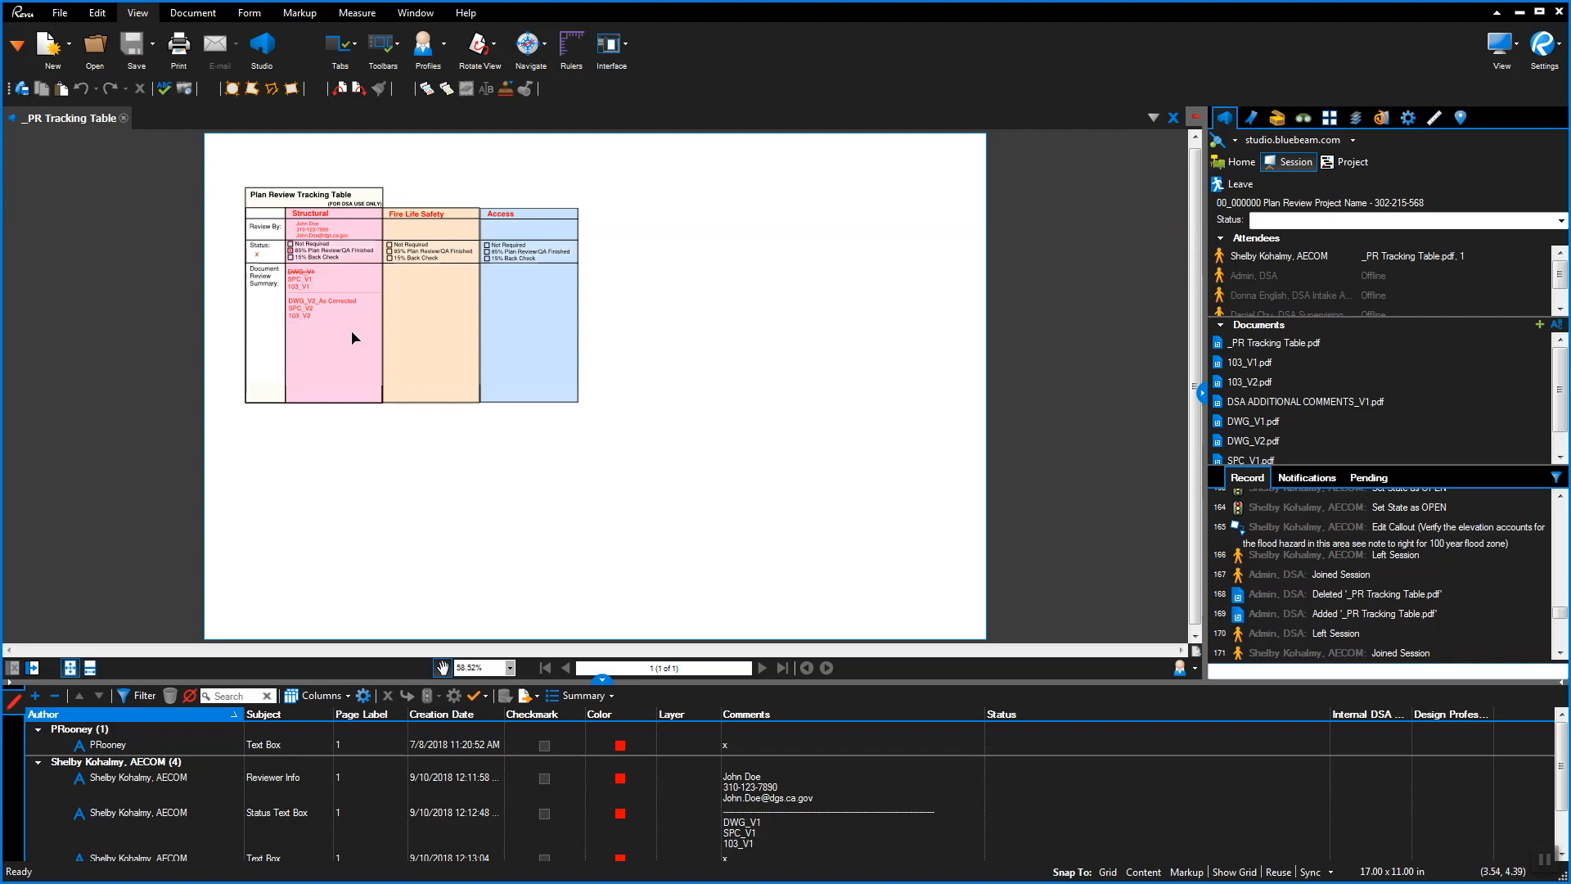
scroll(263, 289, "up", 1)
scroll(263, 289, "up", 6)
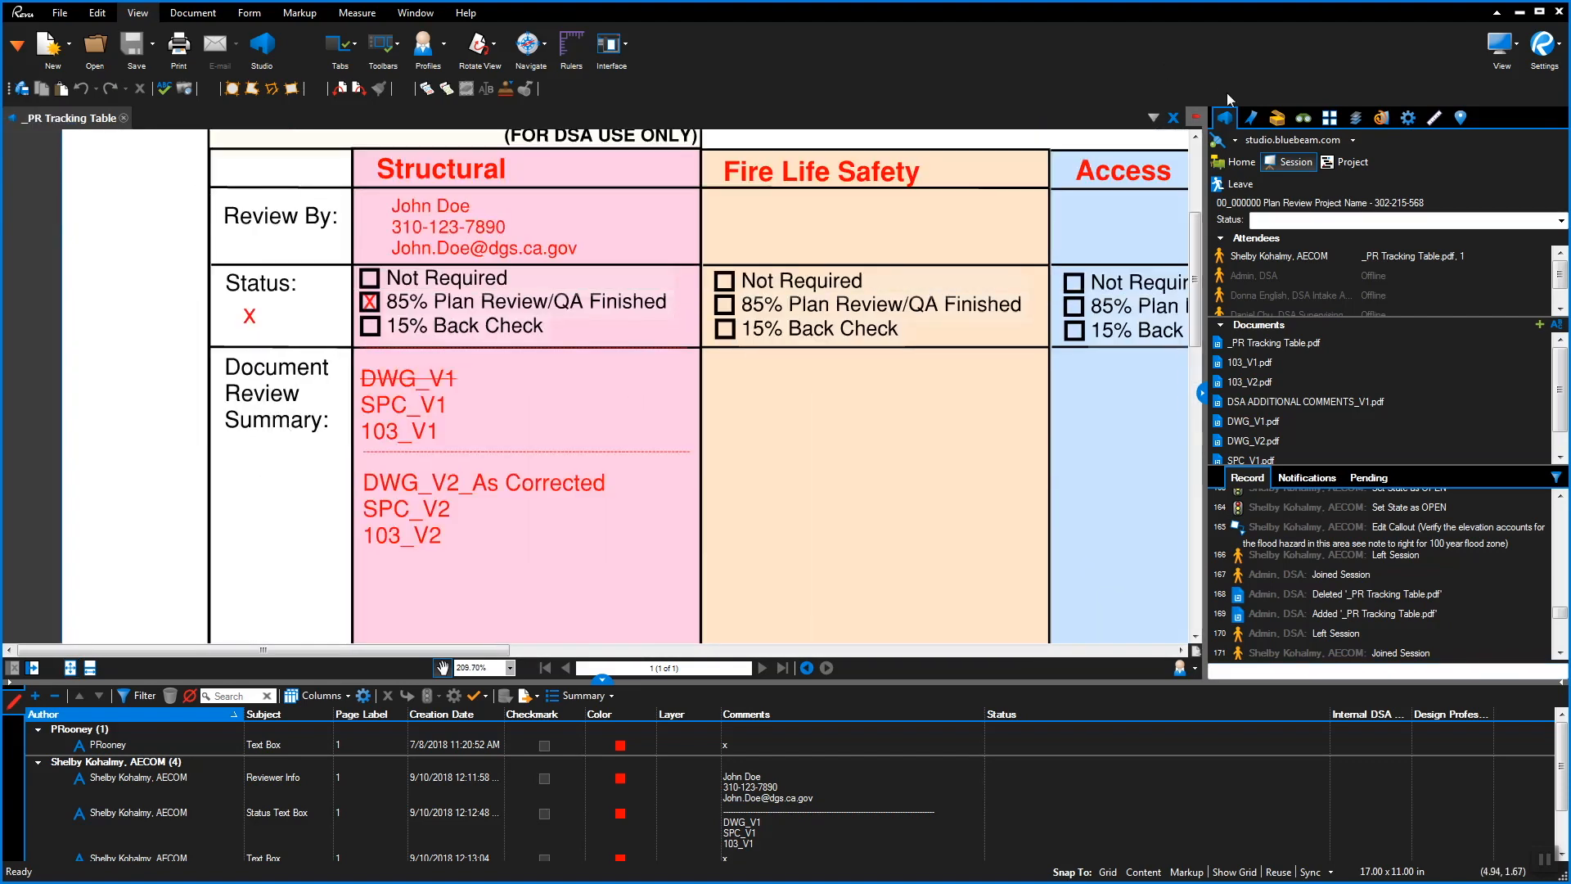
left_click(1277, 119)
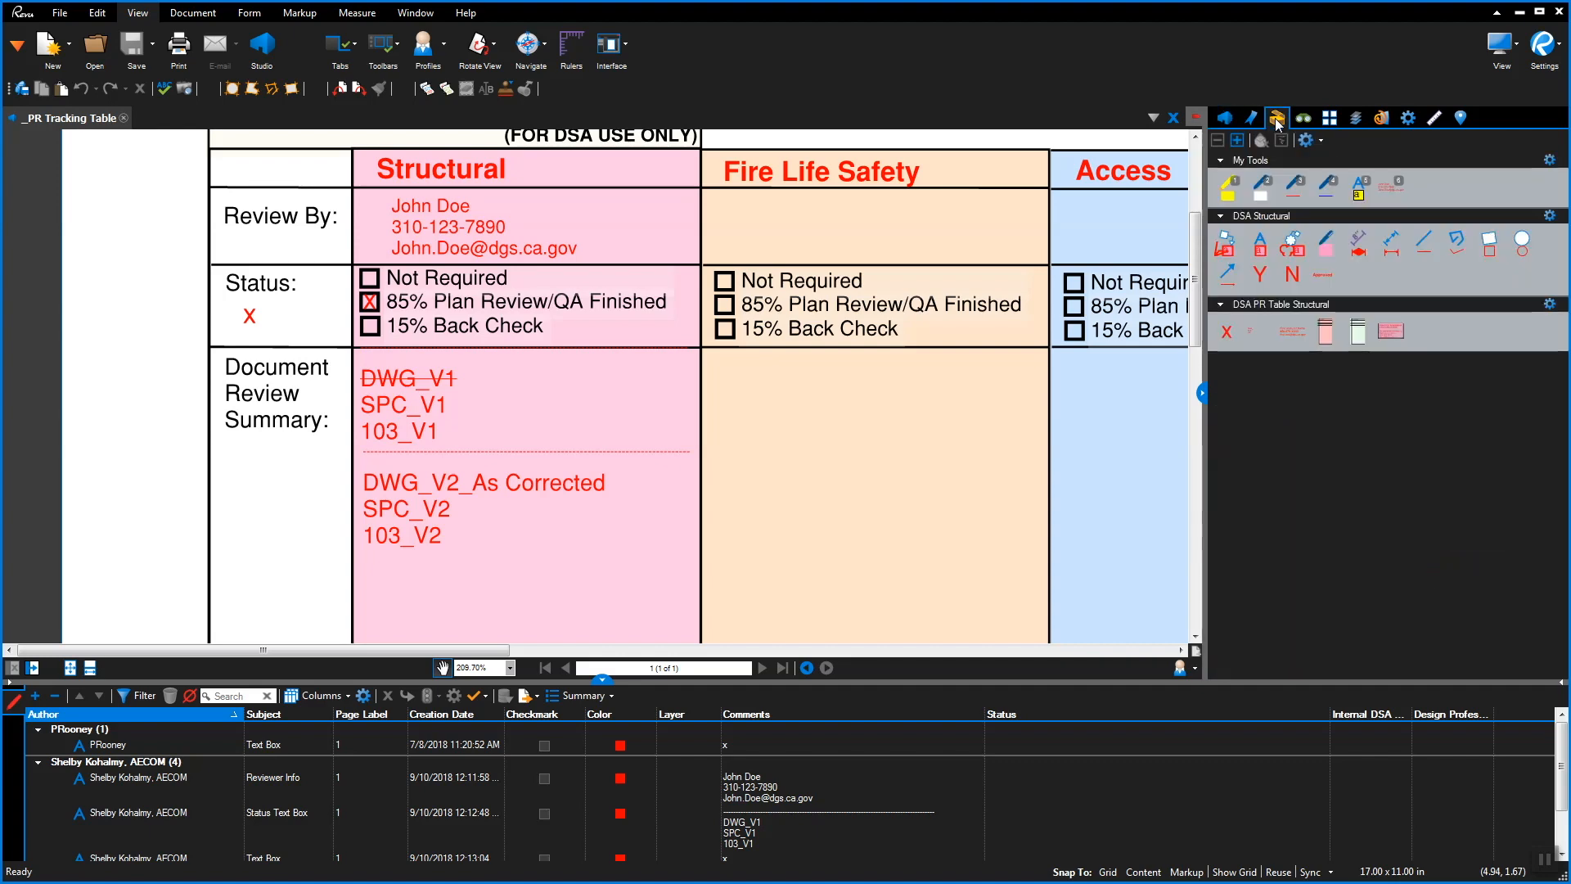
left_click(1228, 333)
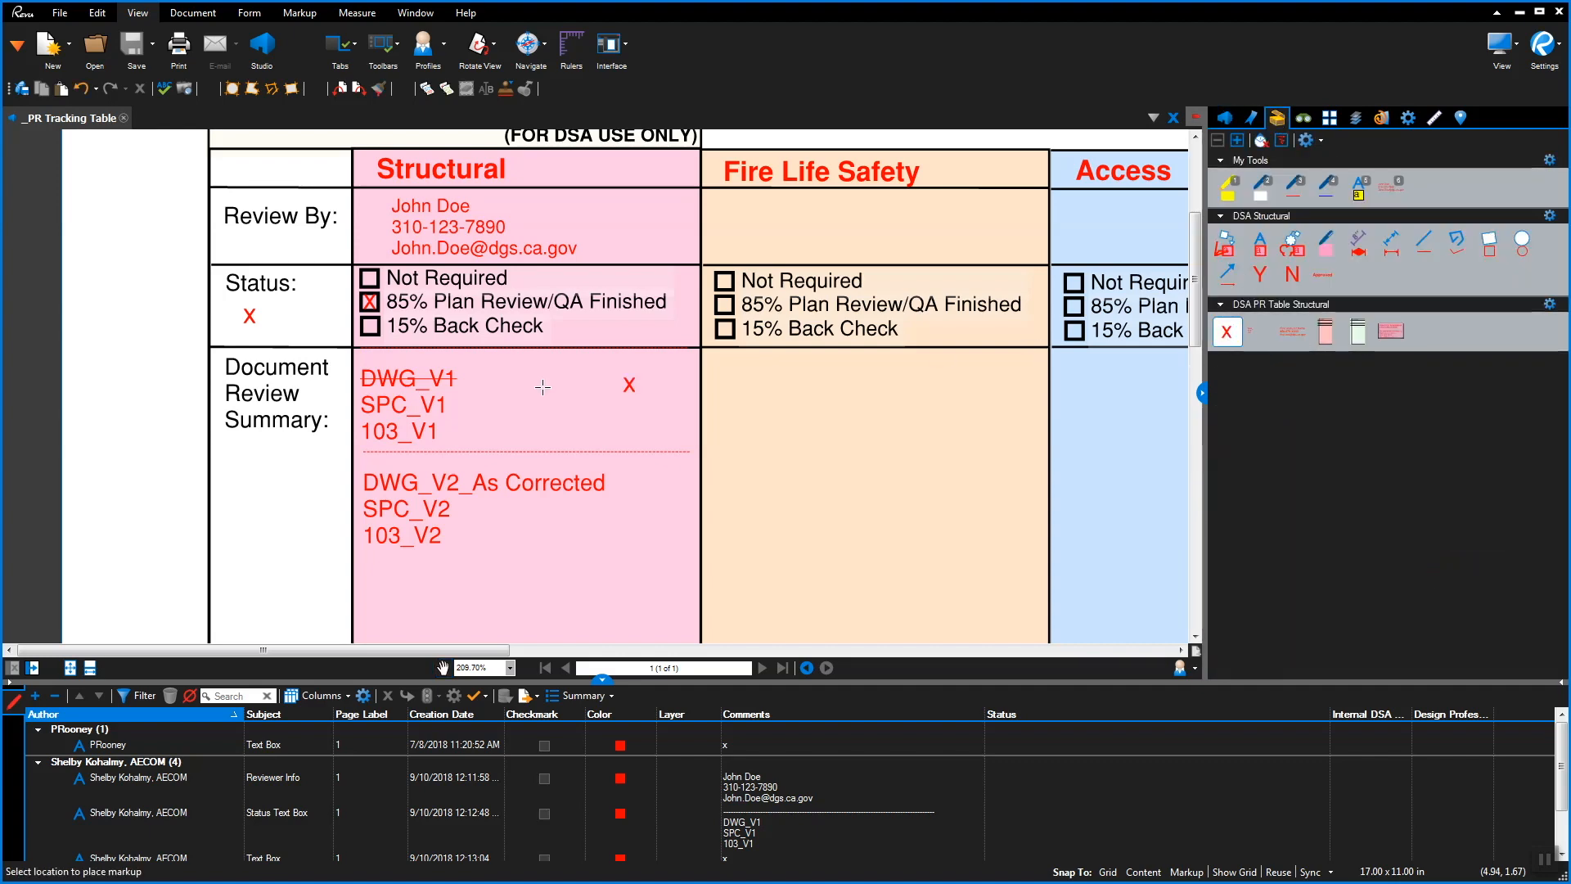
left_click(361, 342)
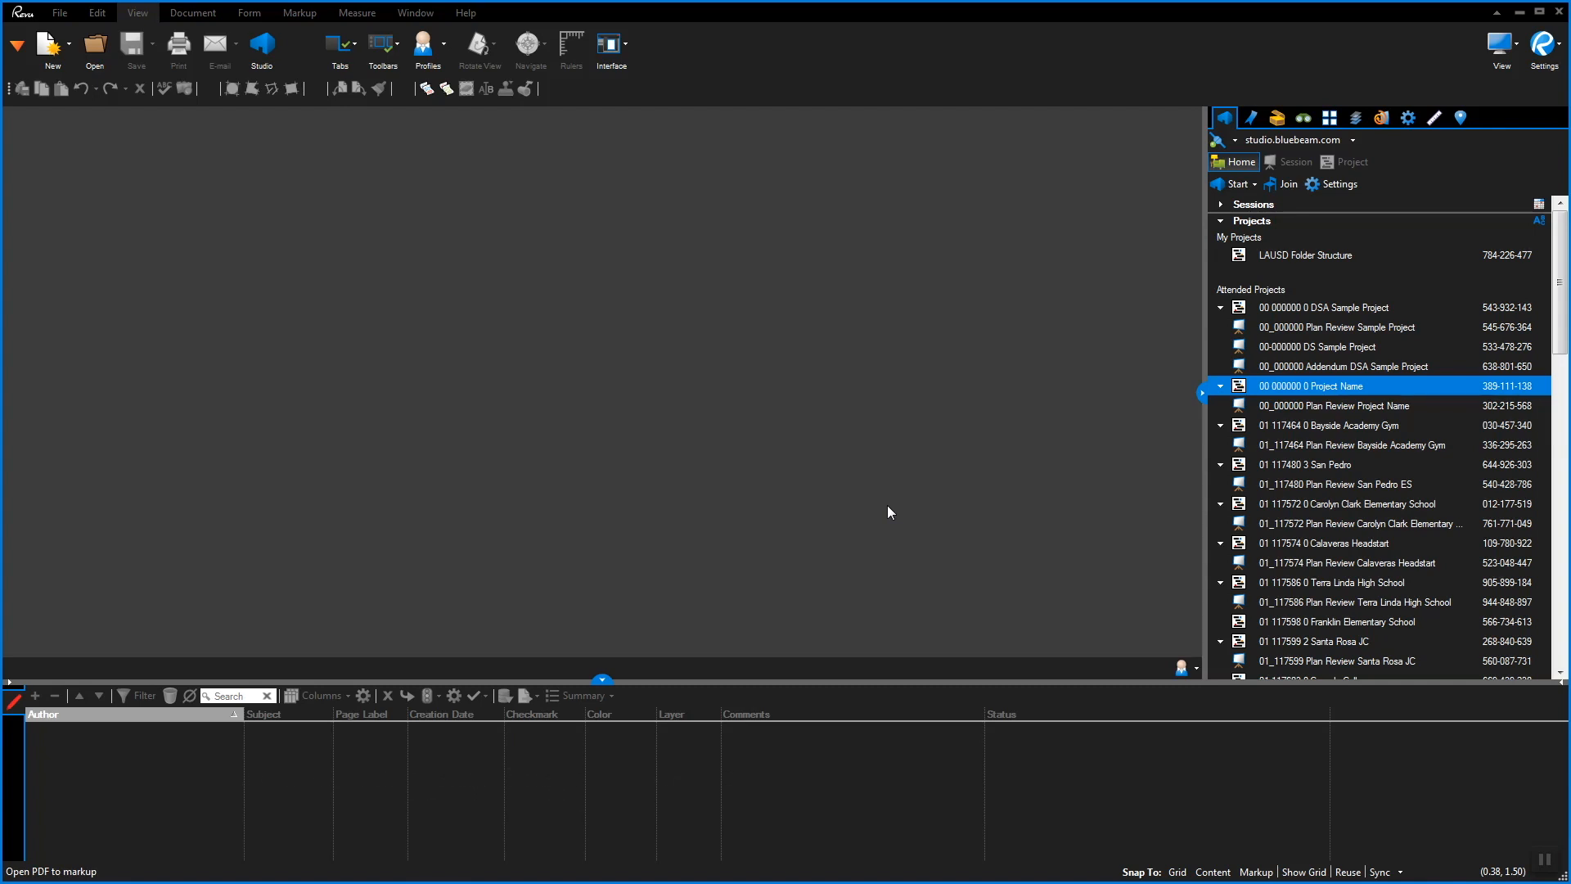
Relaunch Bluebeam Revu 2017, pass the profile page, and start creating a new Studio account
left_click(1334, 661)
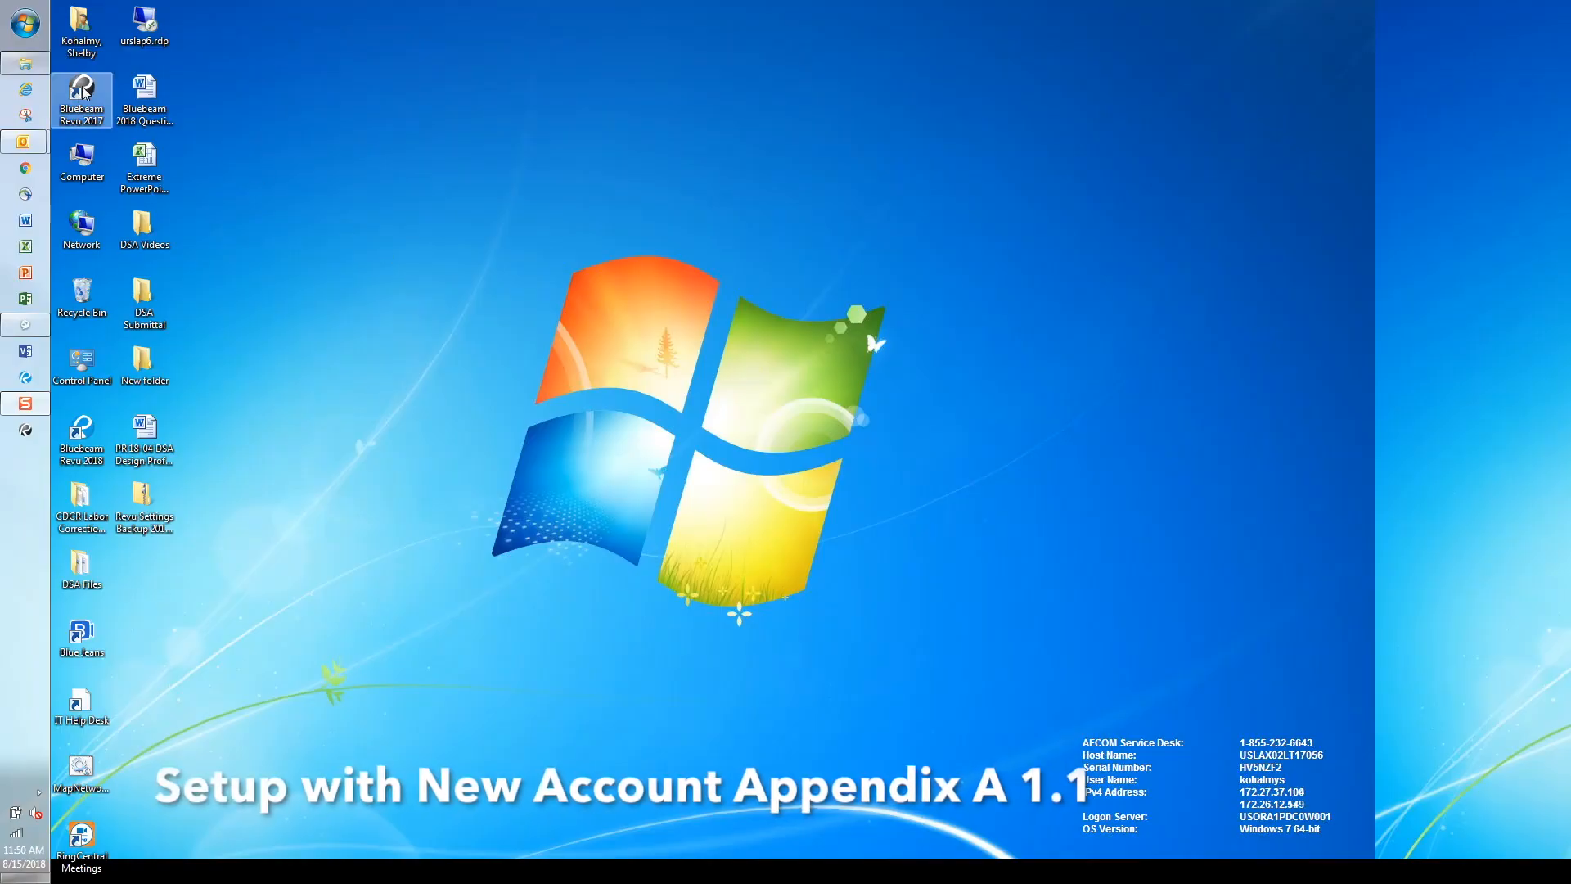
double_click(75, 95)
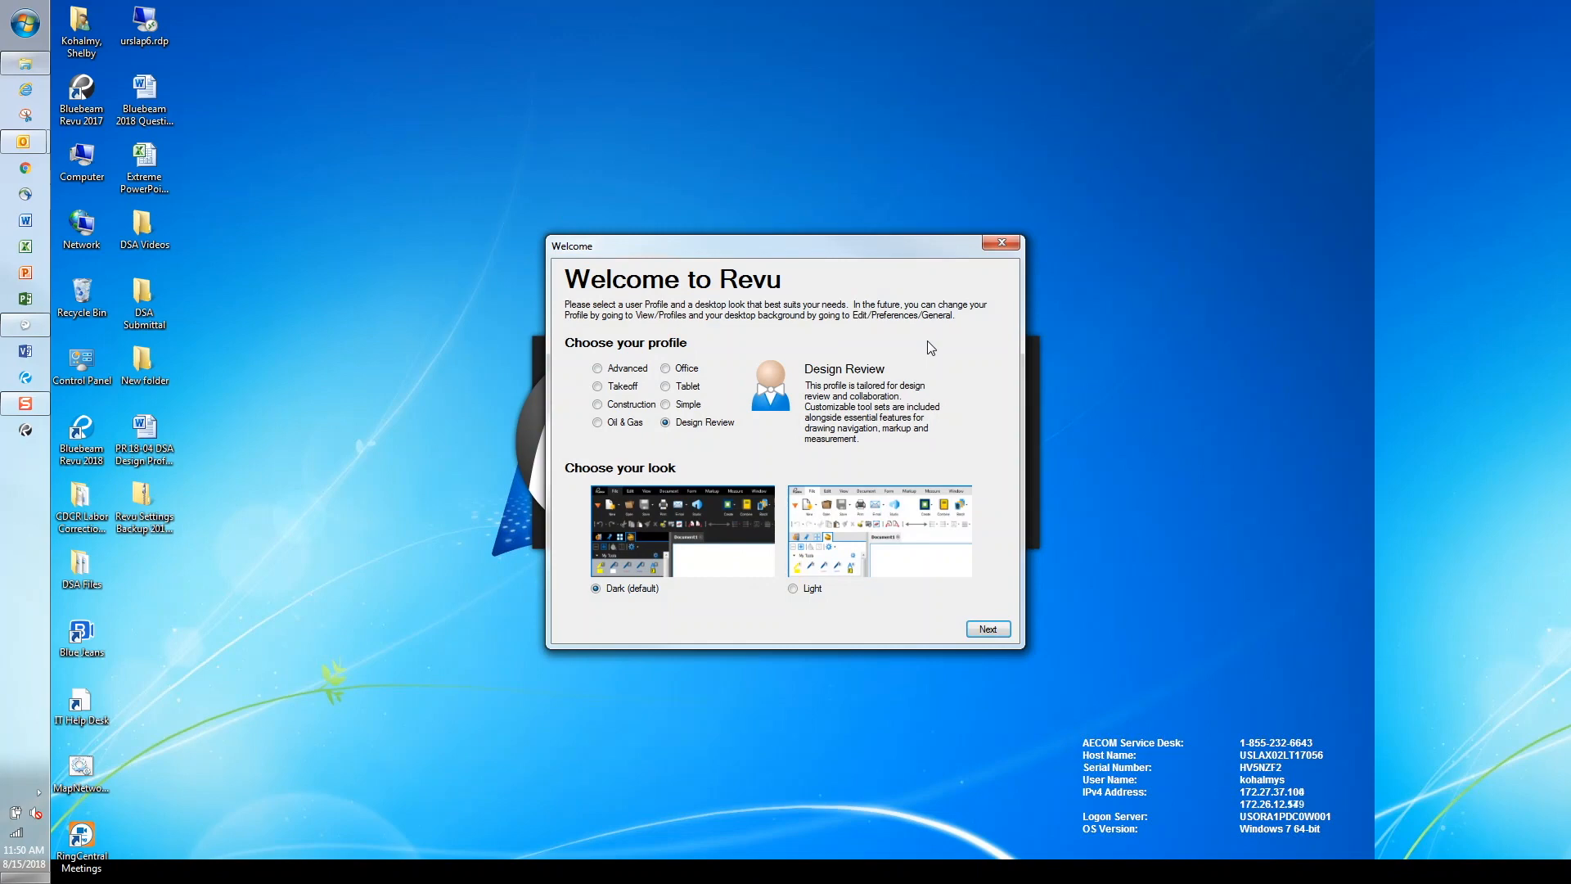
left_click(988, 629)
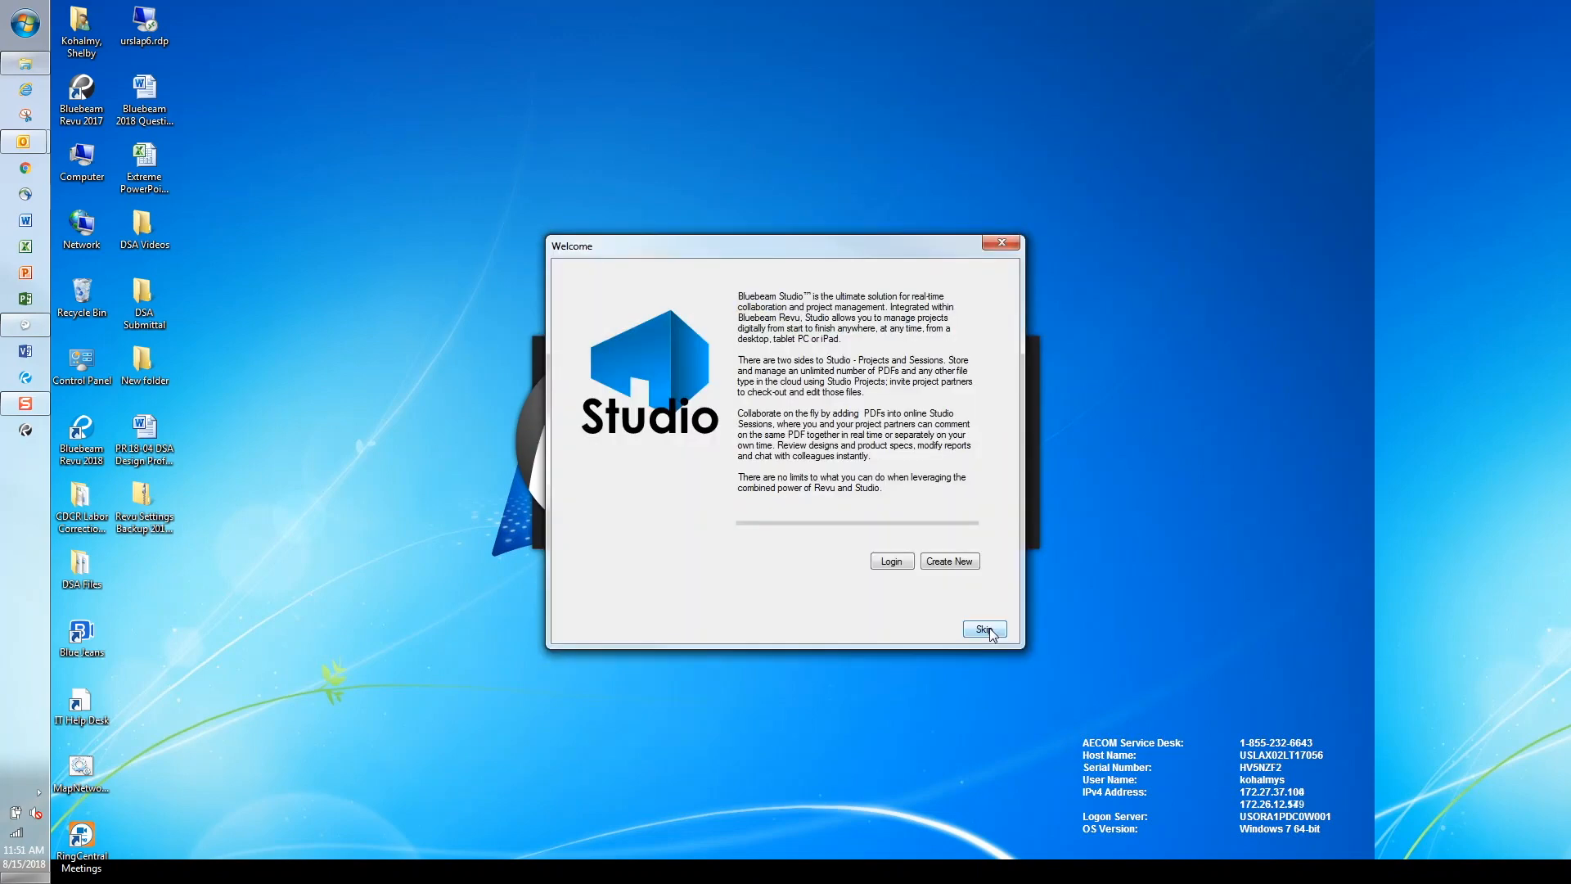
left_click(952, 563)
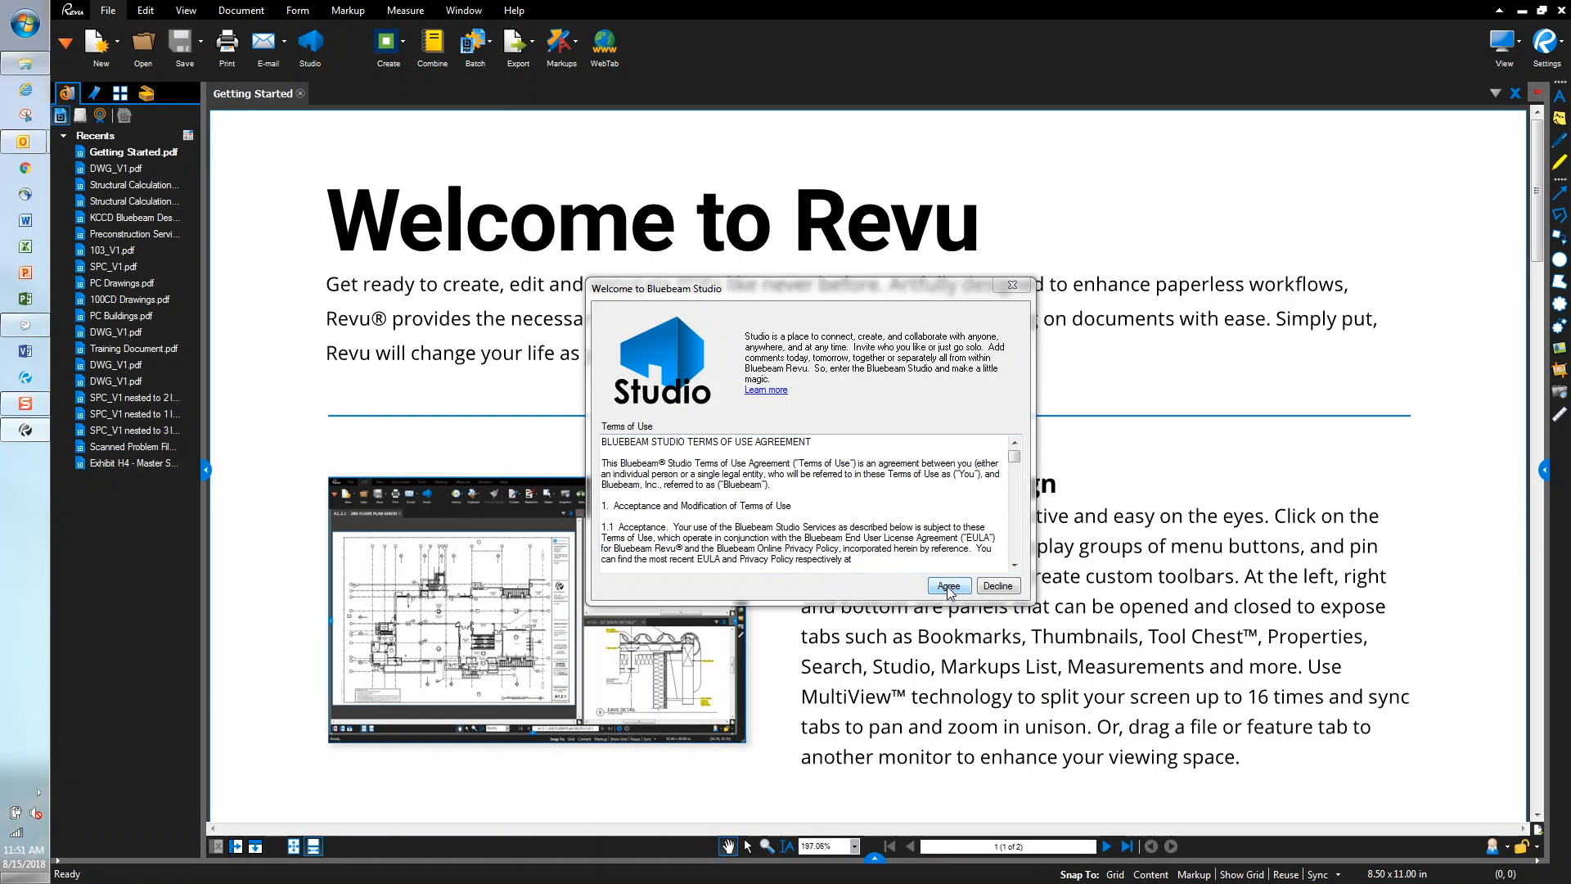
Accept the Studio terms of use and enter the user's full name, company and e-mail address
left_click(948, 586)
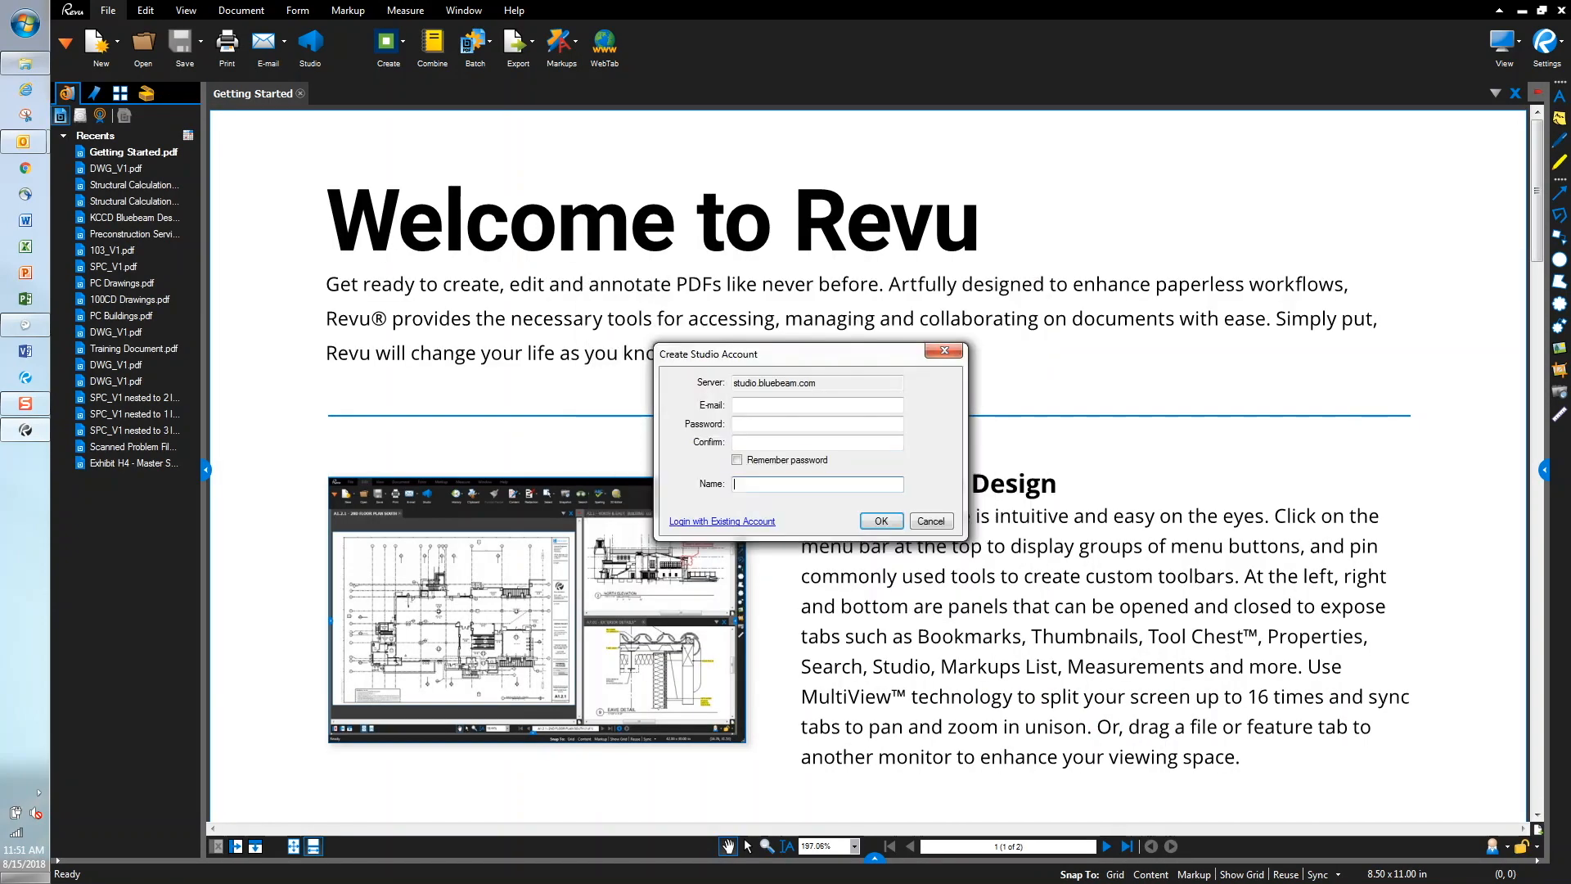
type("John Doe, Company")
left_click(788, 407)
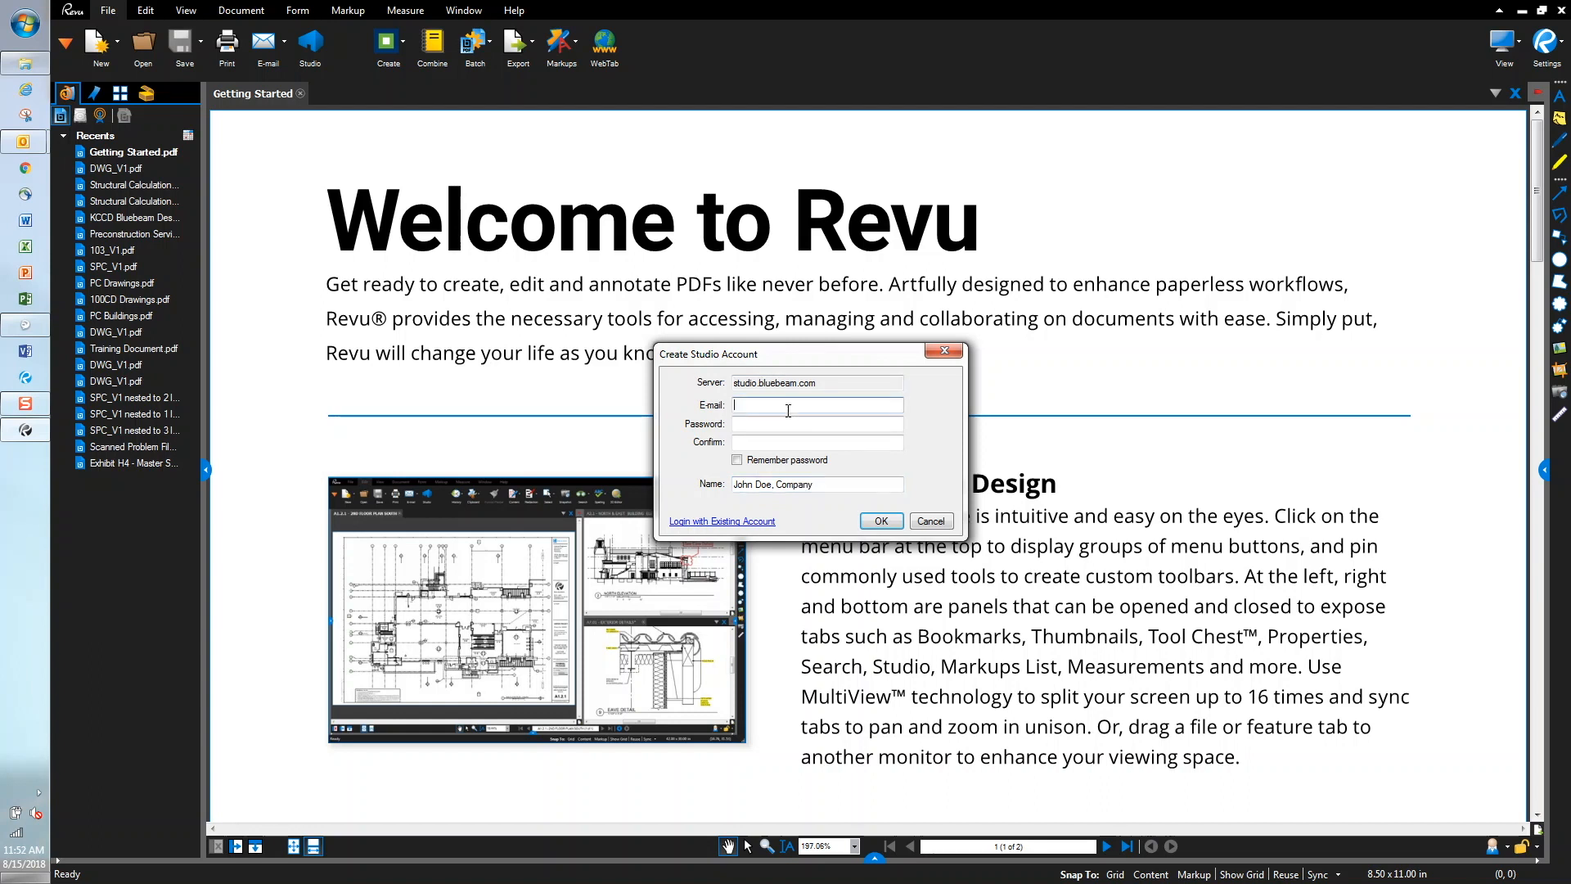
type("john.do")
type("e@company.com")
Enter and confirm the account password, and have it remembered
key("Tab")
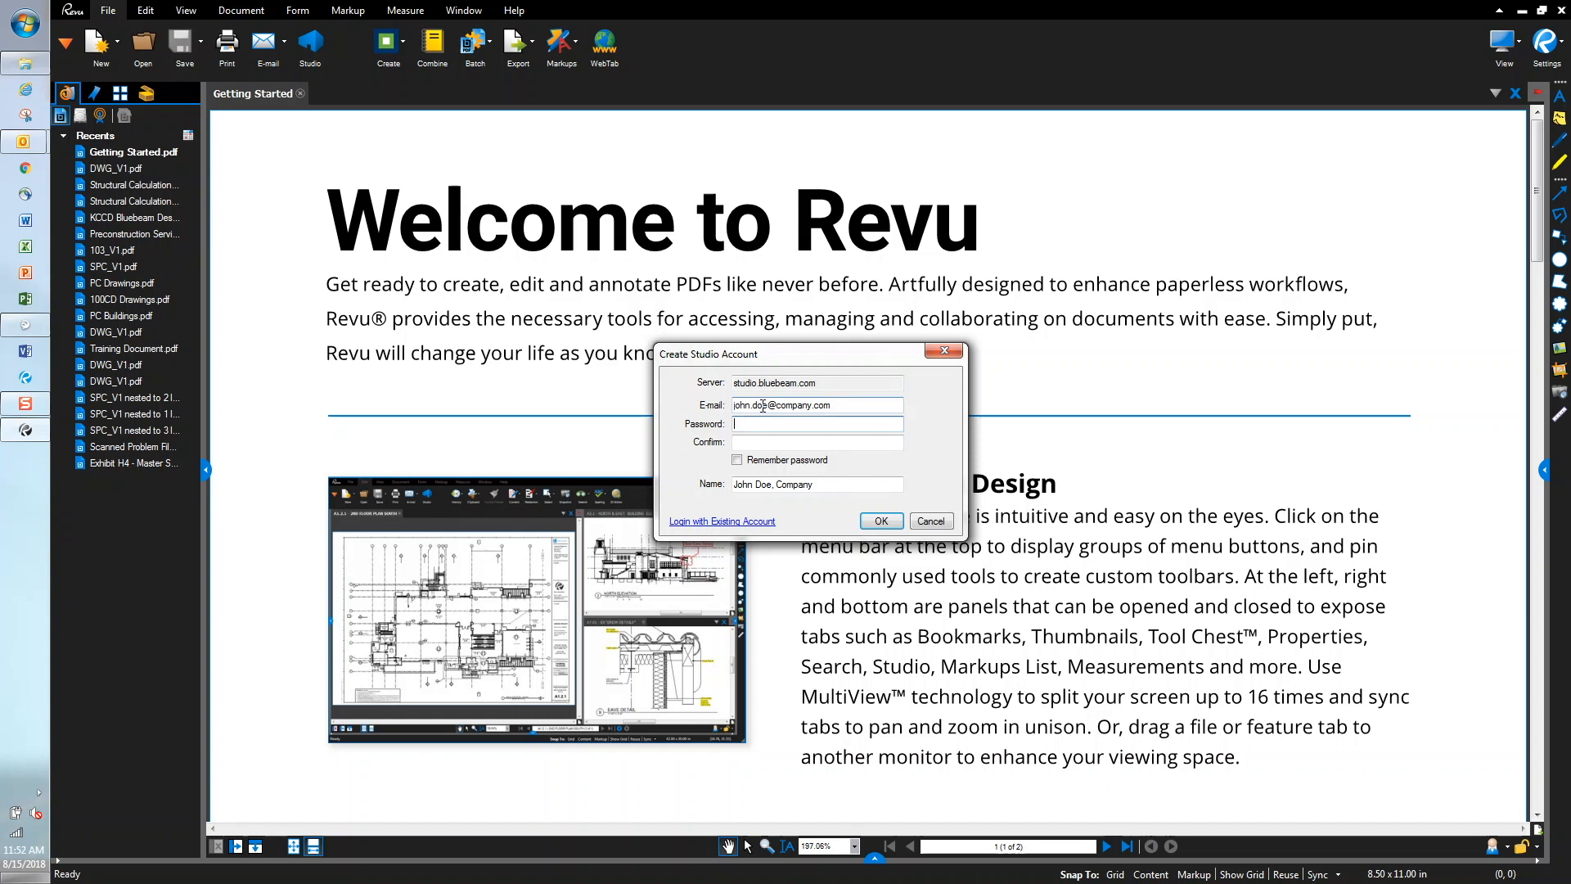
type("***")
key("Tab")
type("**********")
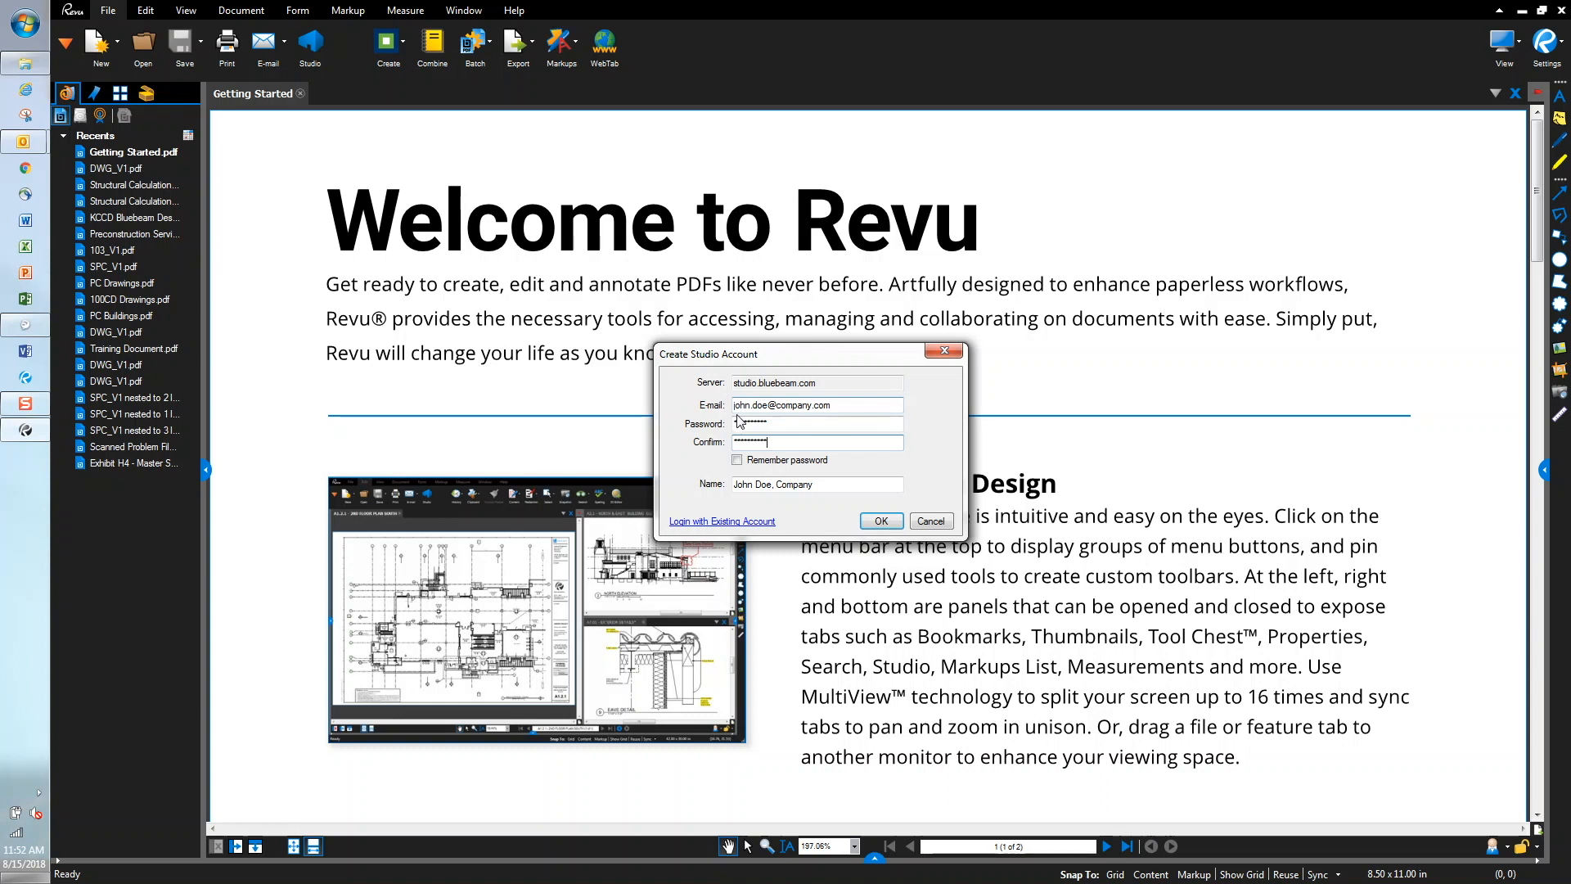
left_click(737, 461)
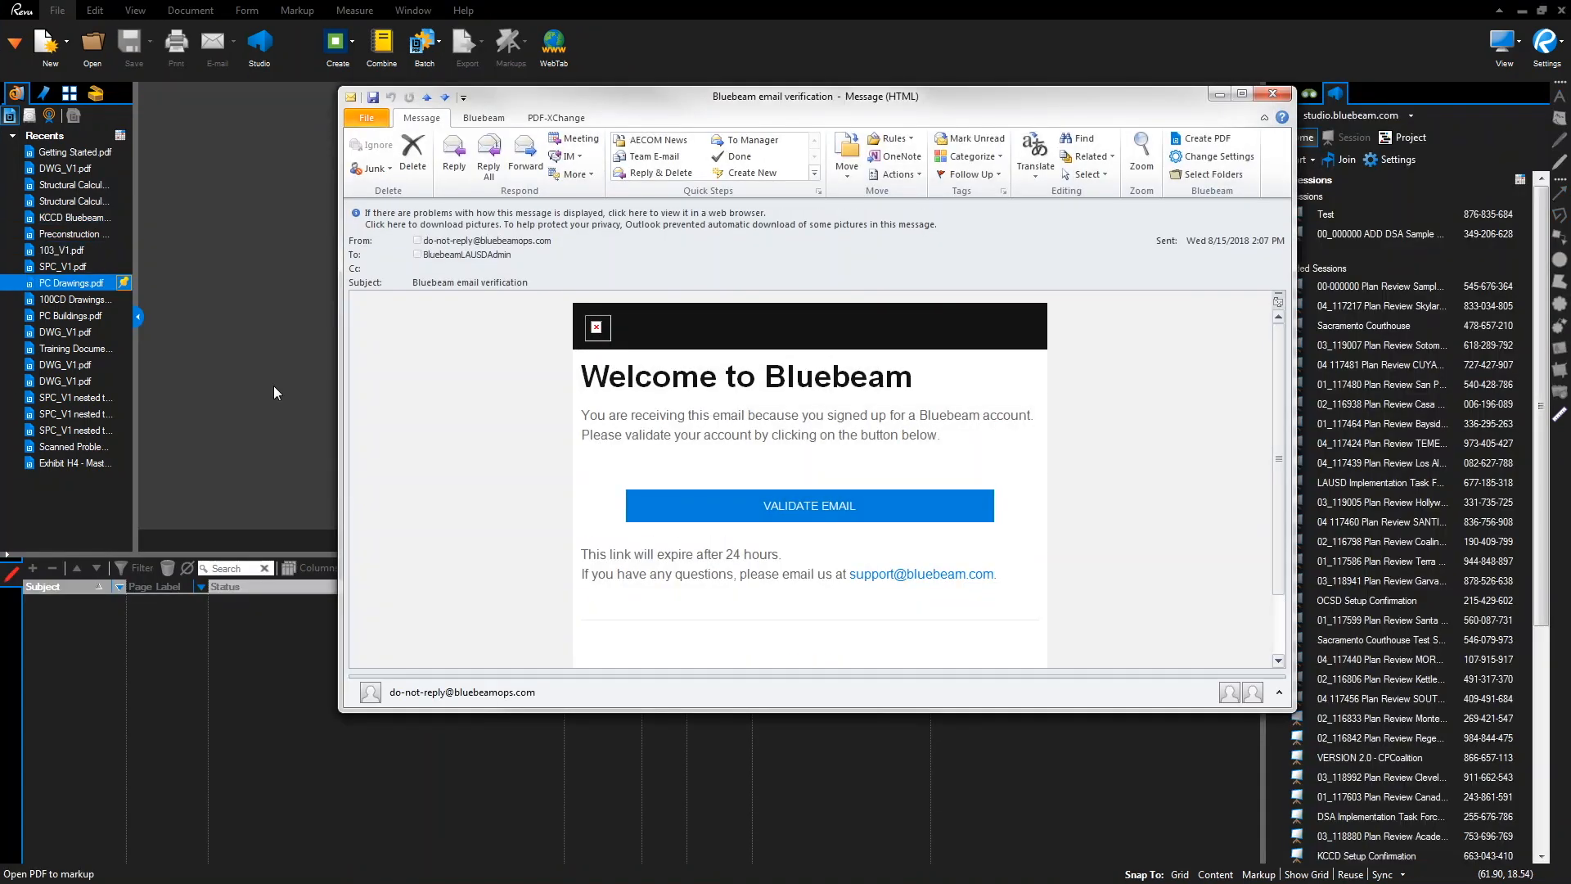
Validate the new account's e-mail from the verification message, then close the confirmation page and message
left_click(814, 509)
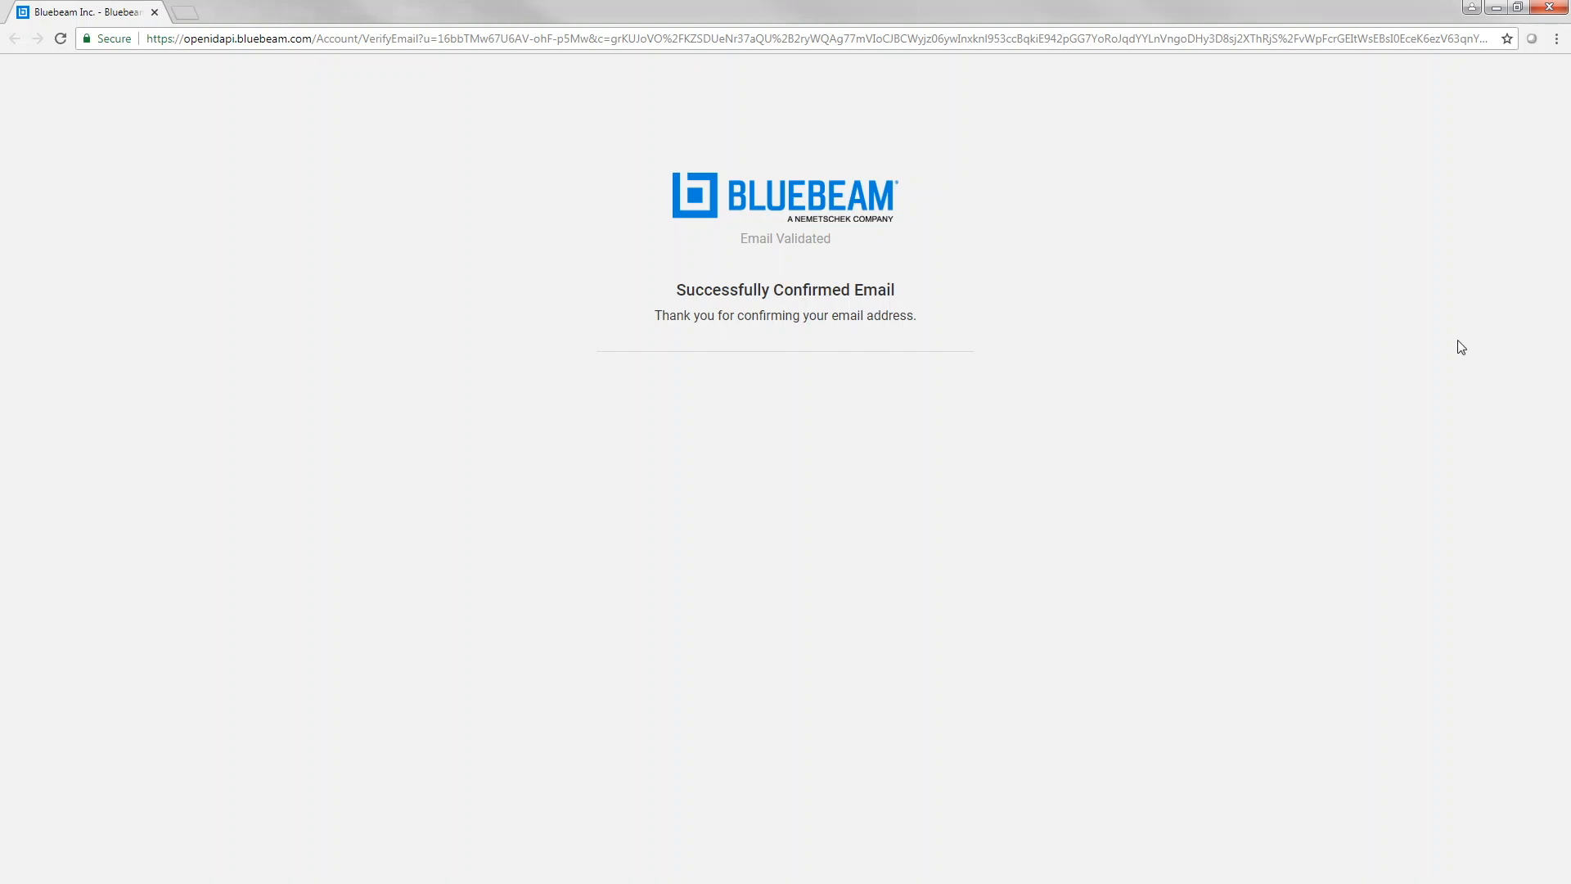
left_click(1552, 8)
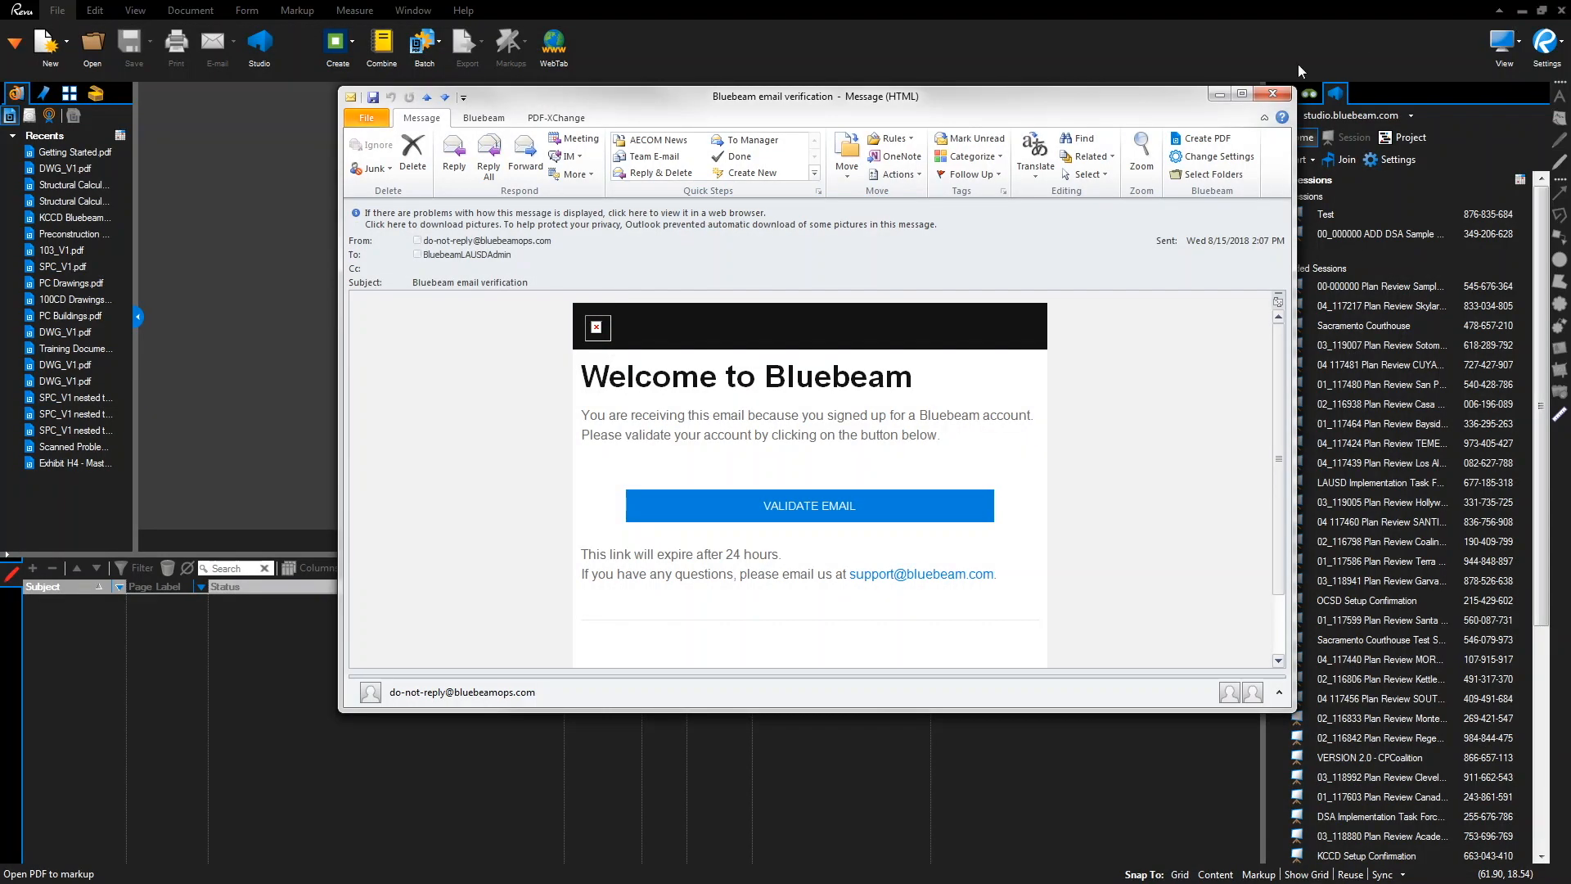
left_click(1280, 92)
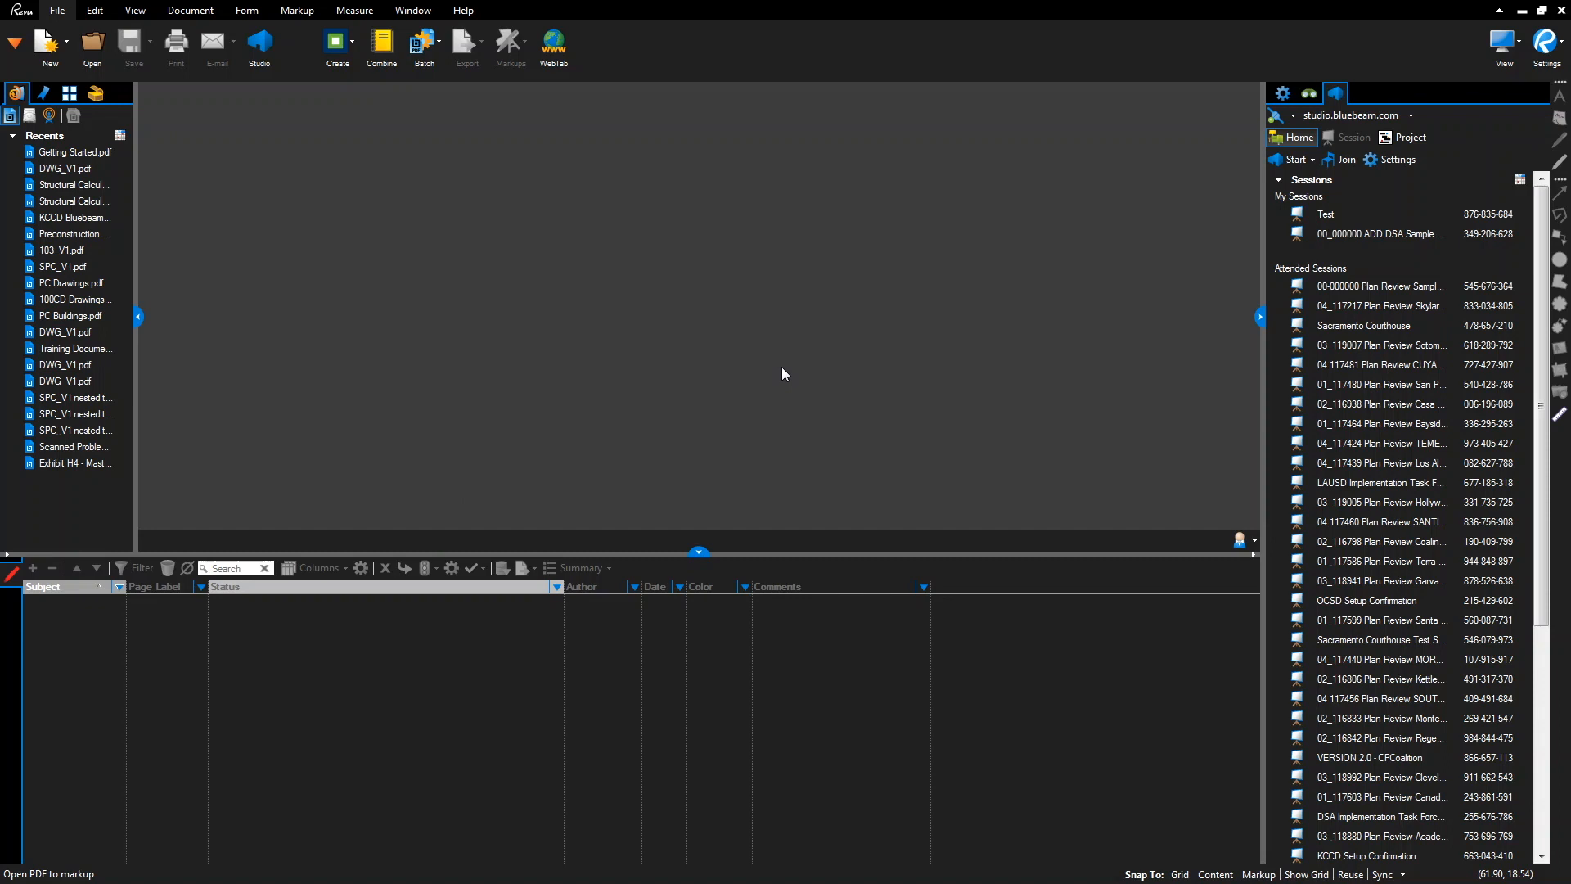
In Preferences, replace the General user name with the user's full name and company
left_click(1555, 53)
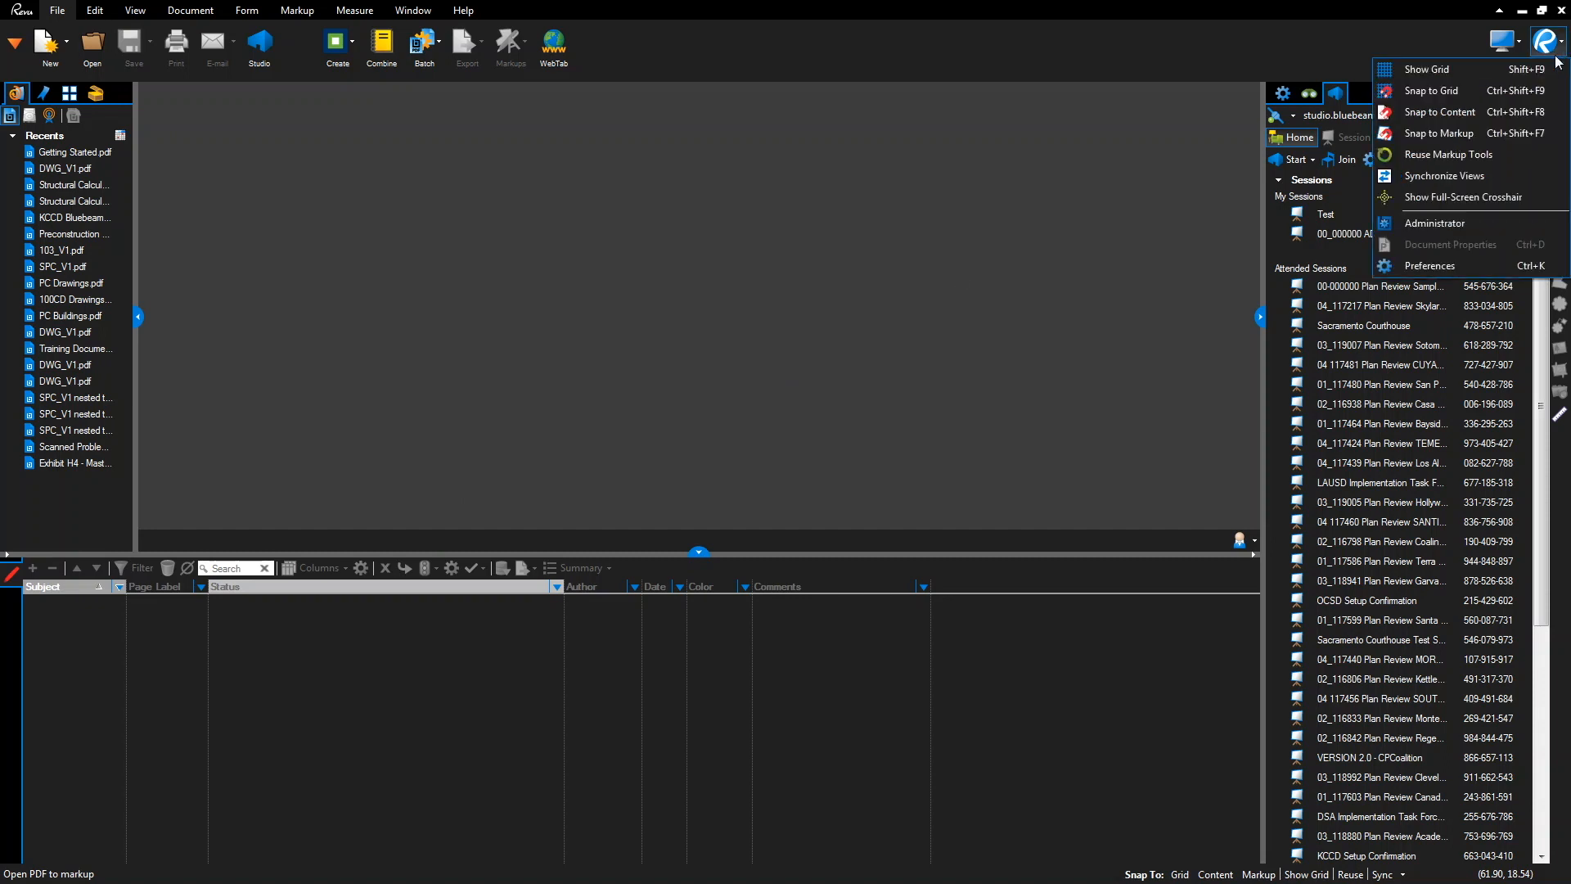
left_click(1446, 257)
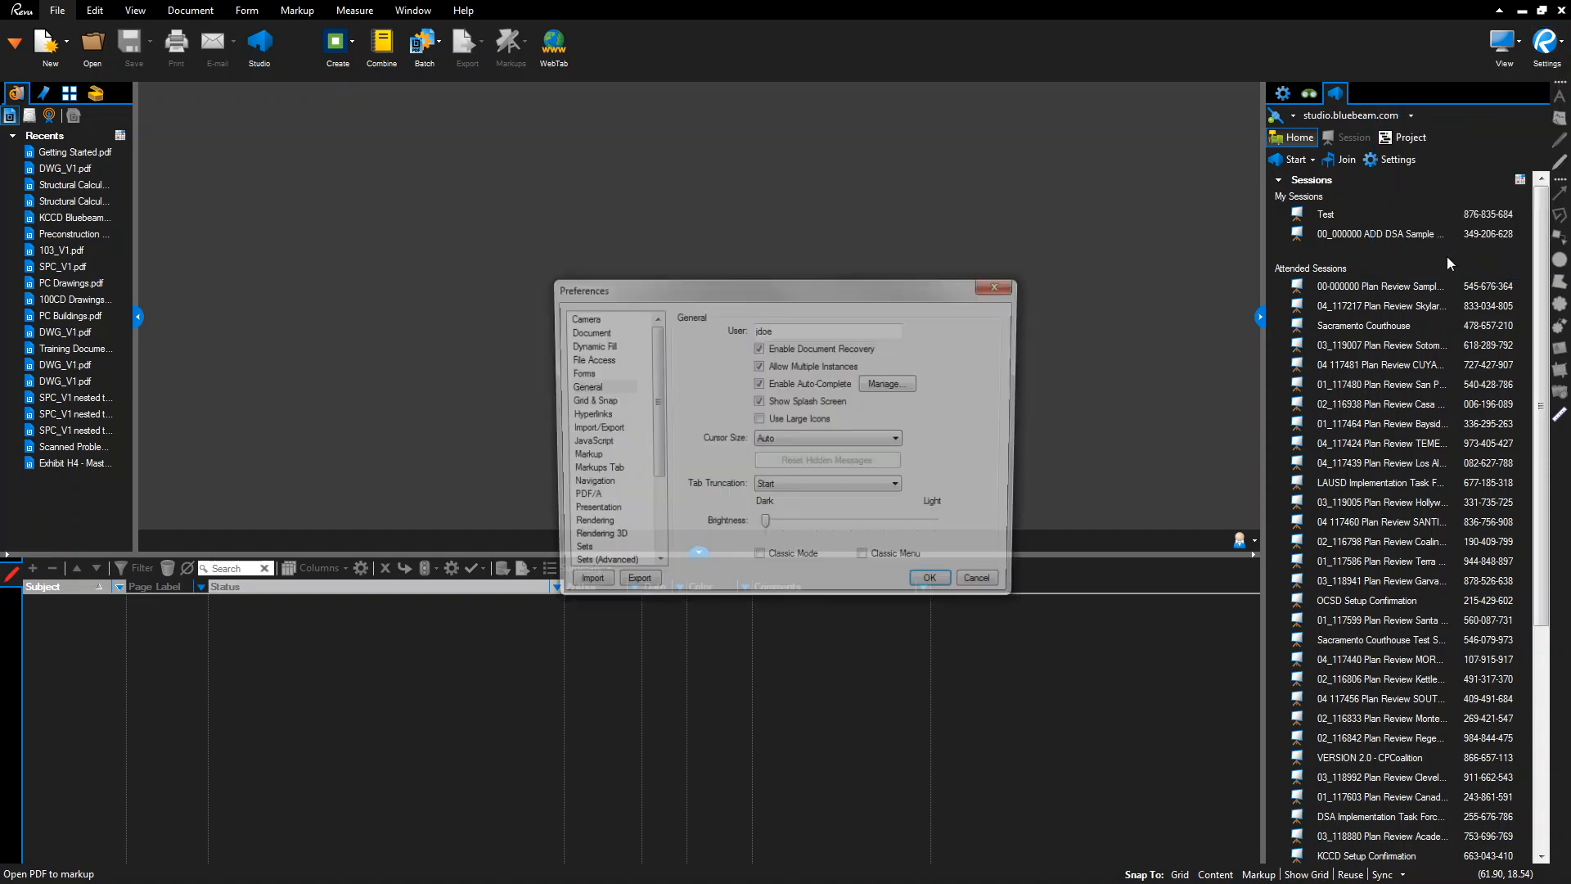
left_click_drag(777, 330, 754, 333)
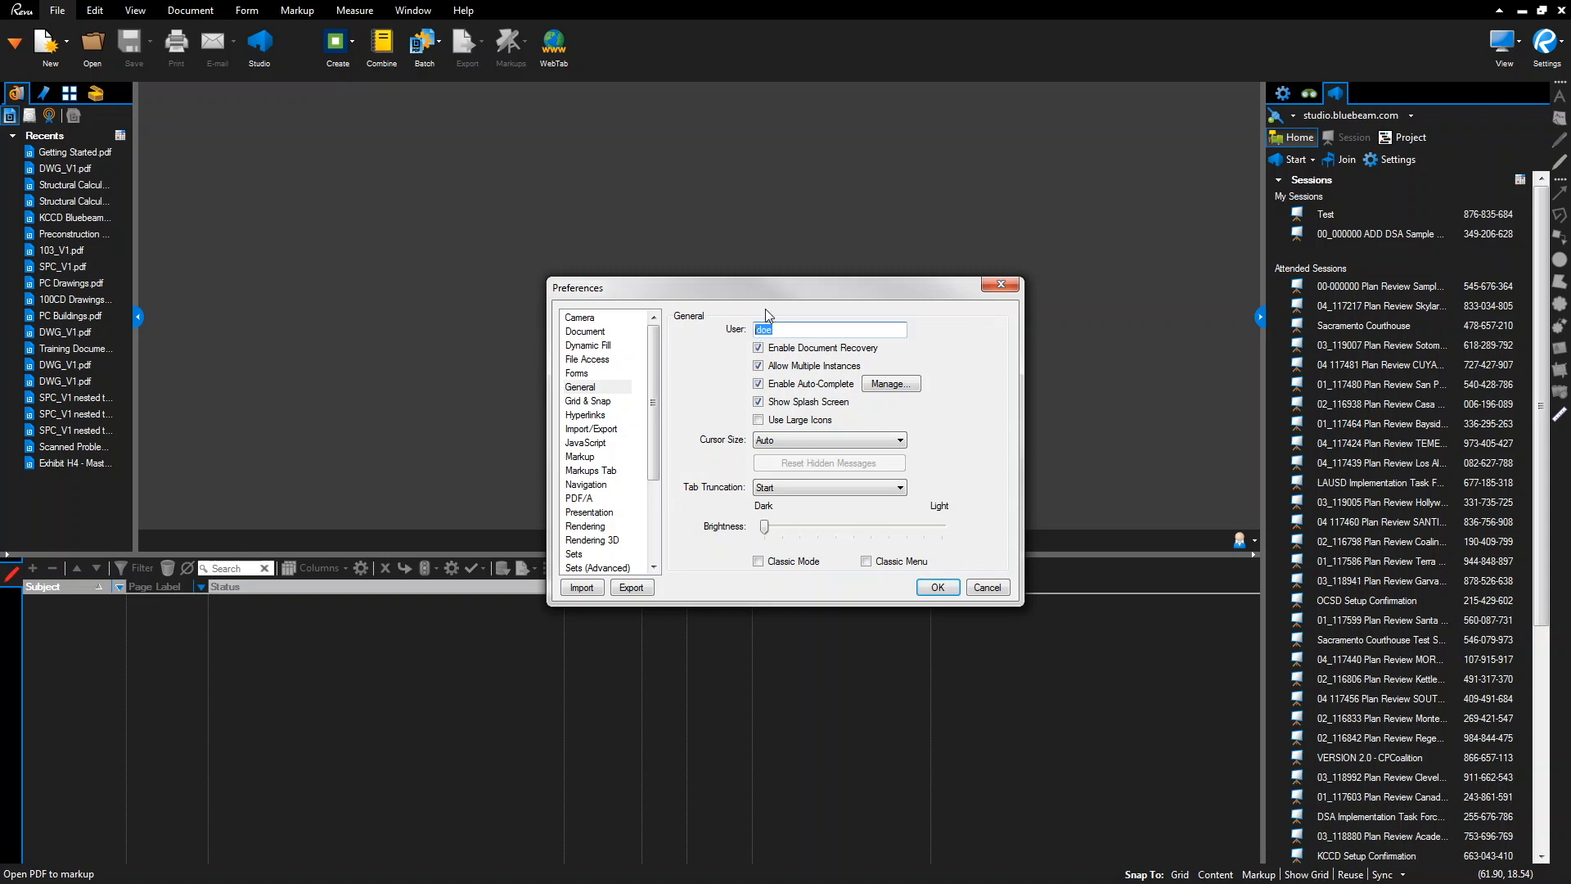
type("John Doe, Company")
Turn on Autosize Text Box and Callout Markups in Markup preferences and save
left_click(590, 389)
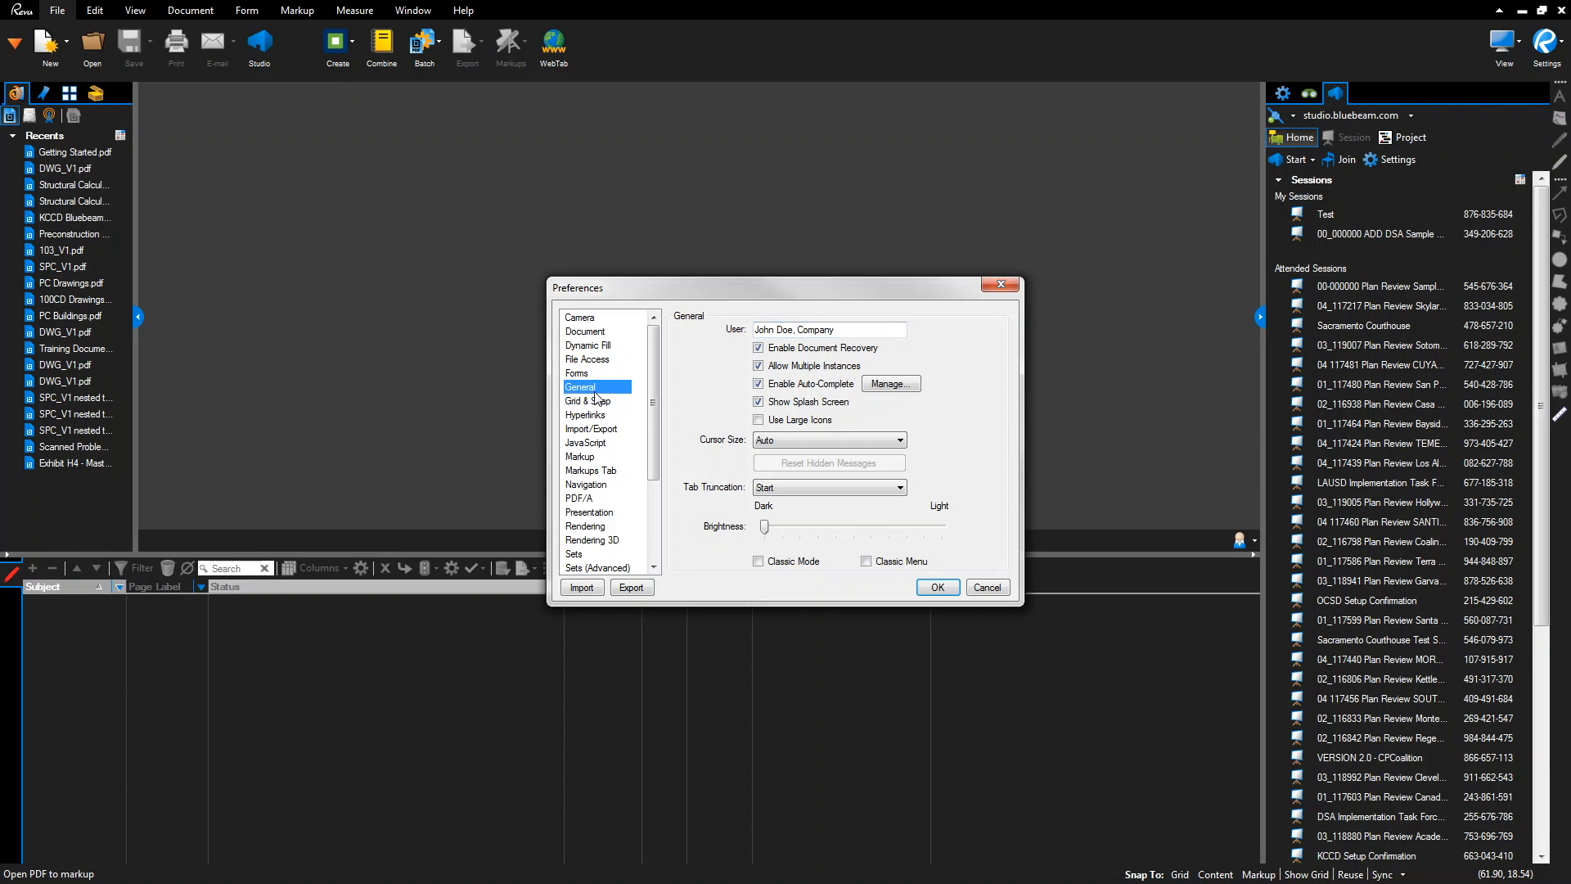
left_click(592, 460)
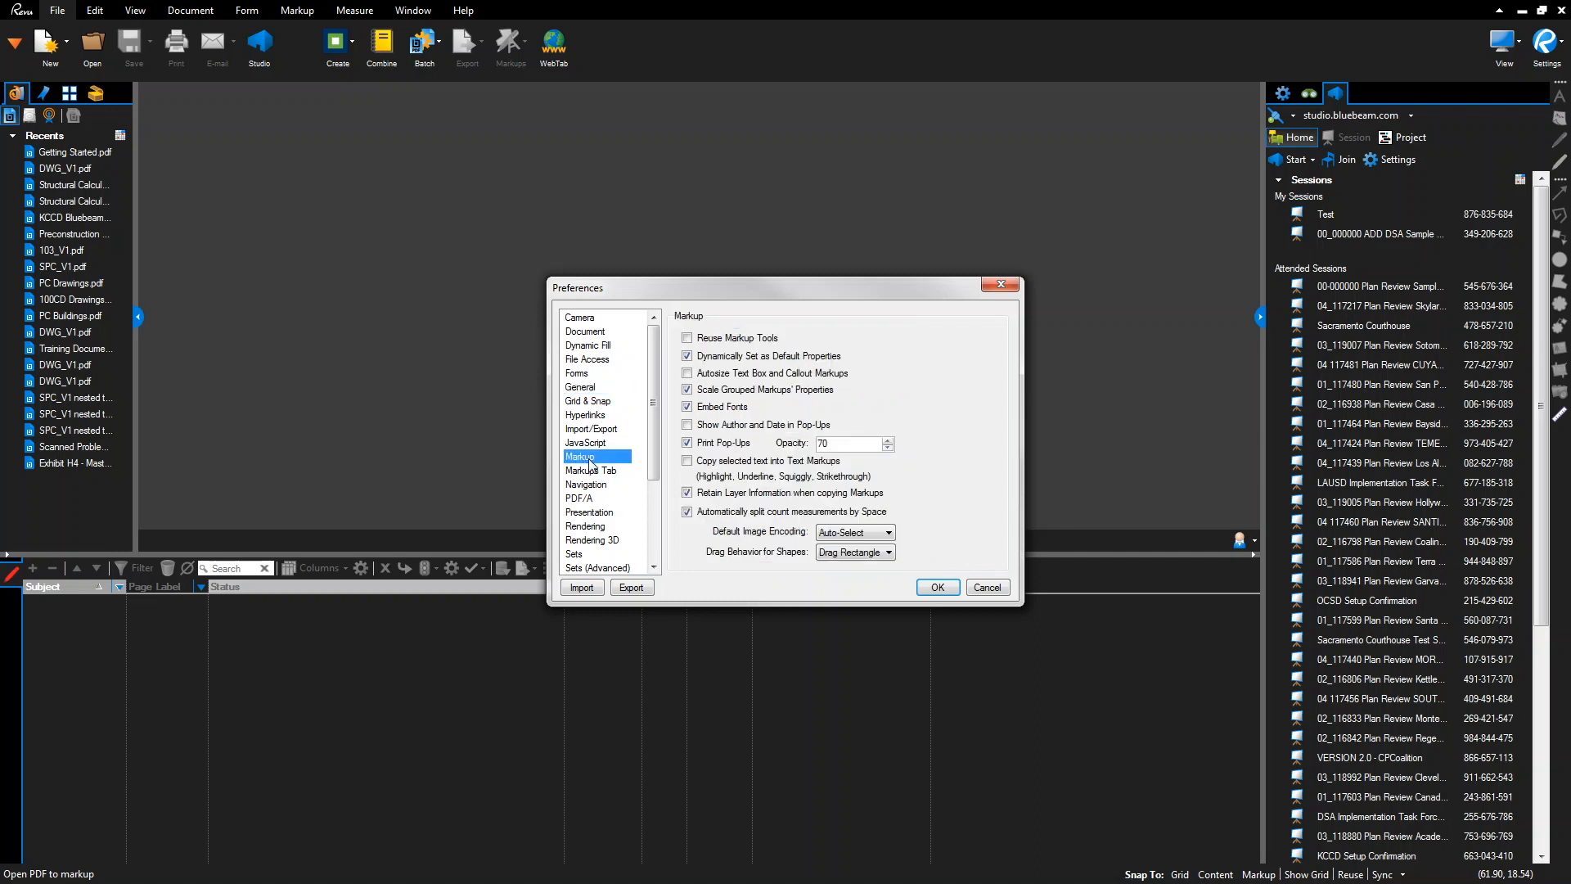
left_click(688, 374)
left_click(936, 586)
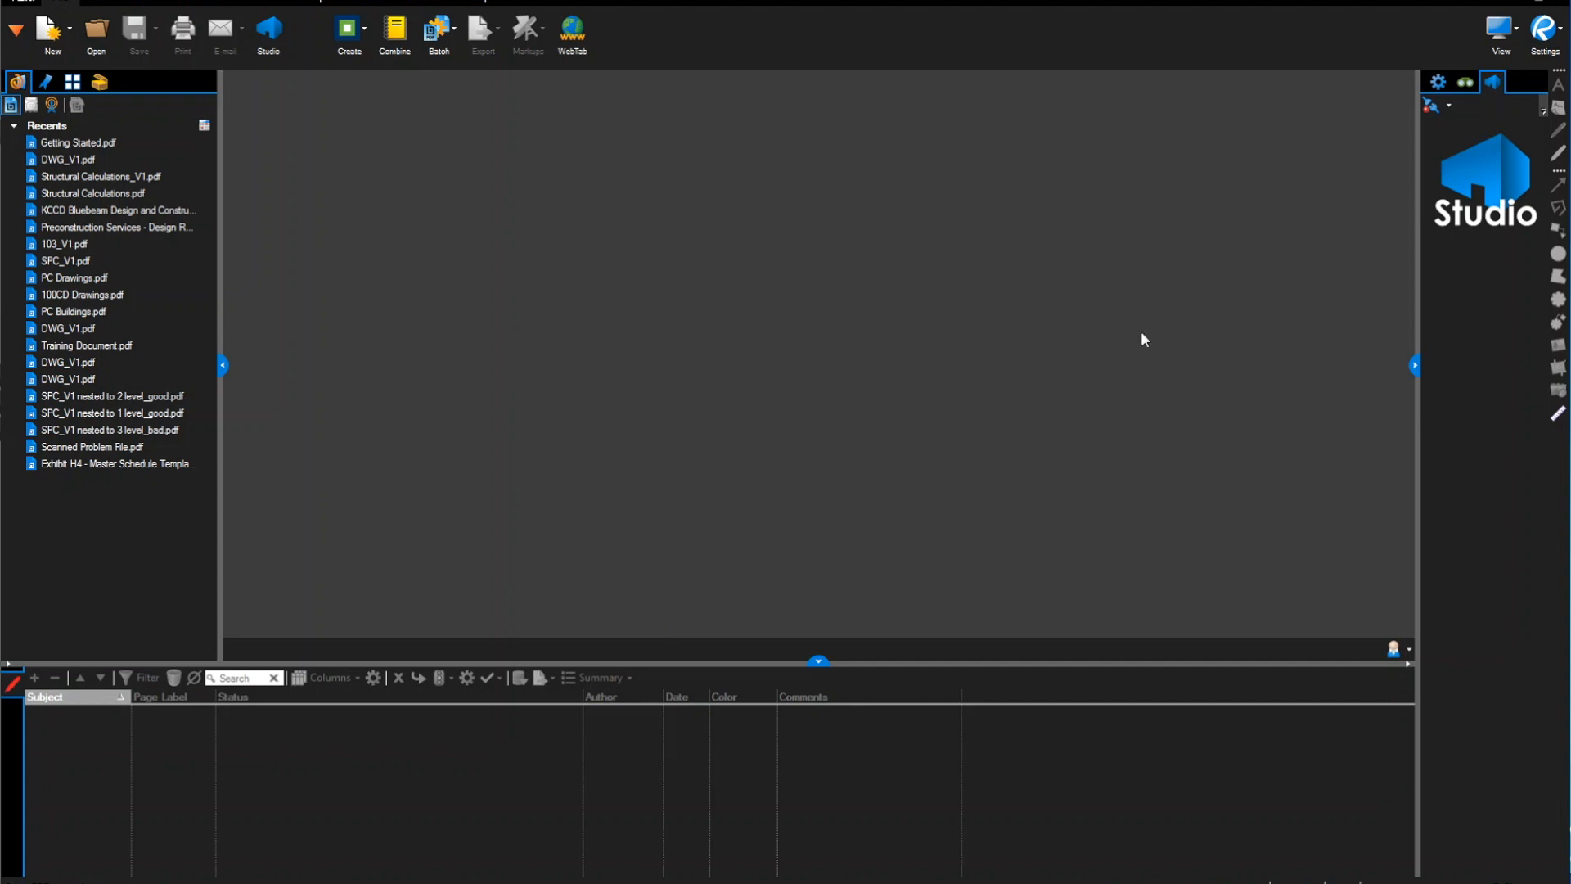
Widen the Studio panel and log in to studio.bluebeam.com from Preferences with the password remembered
left_click_drag(1415, 365, 1298, 371)
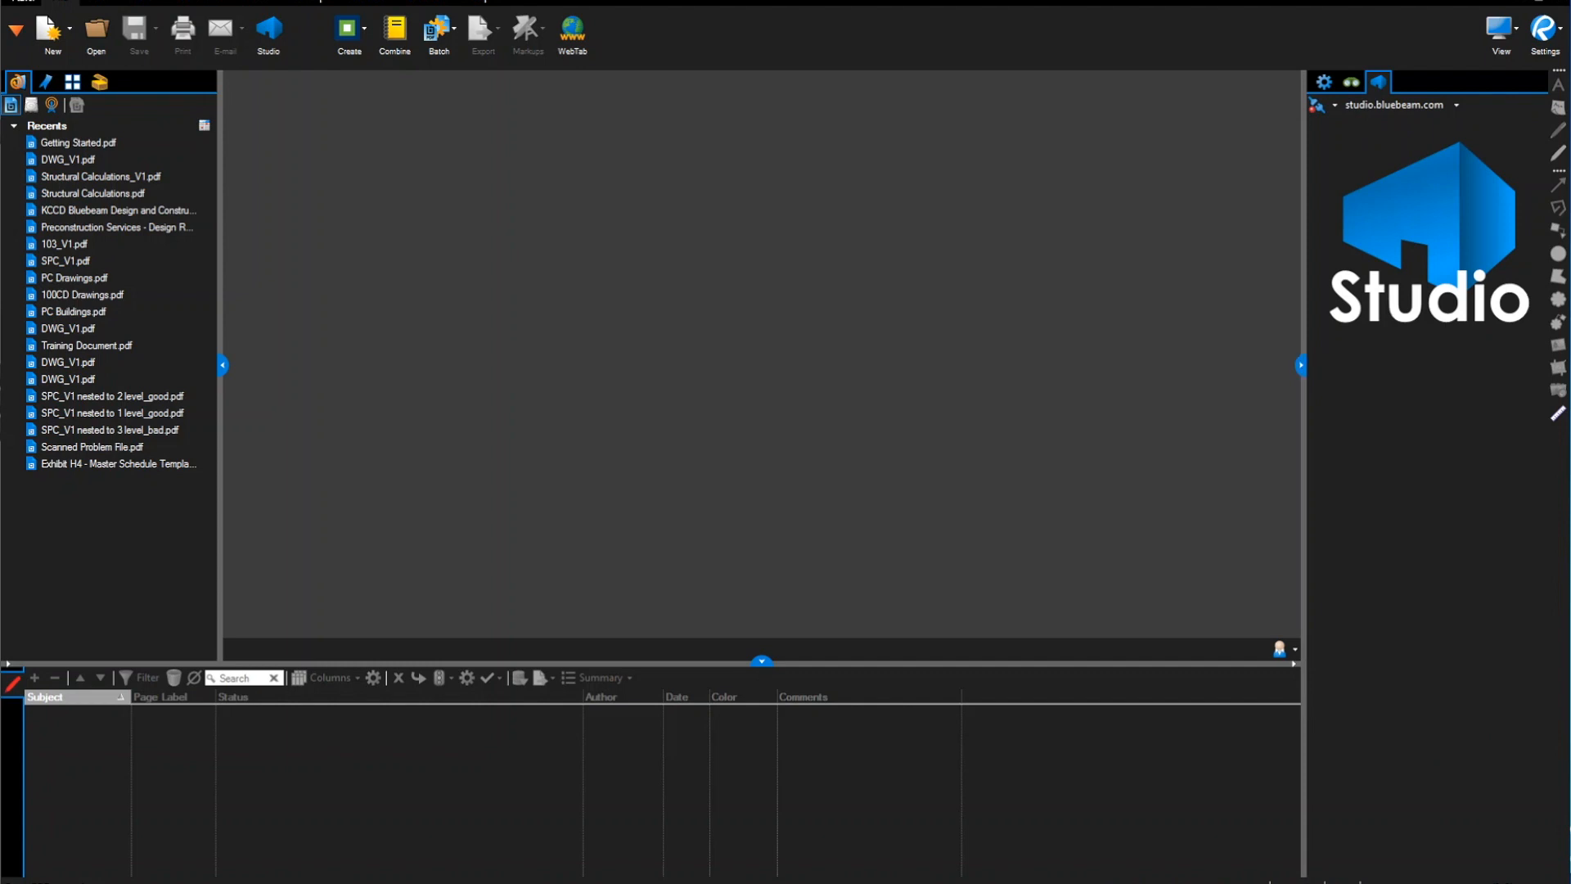
left_click(1564, 42)
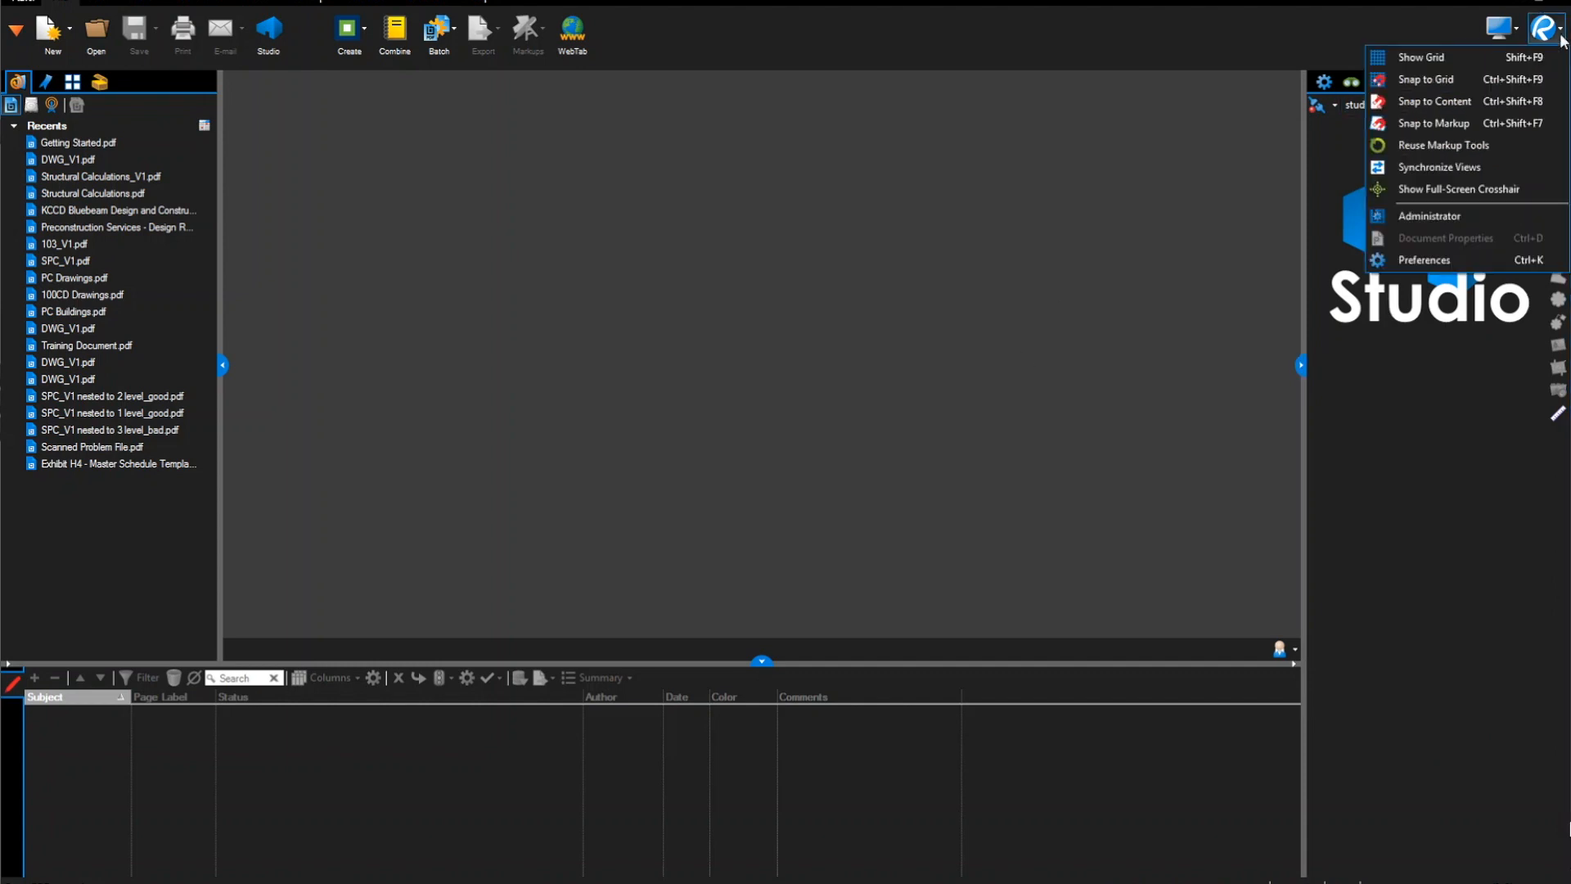
left_click(1463, 260)
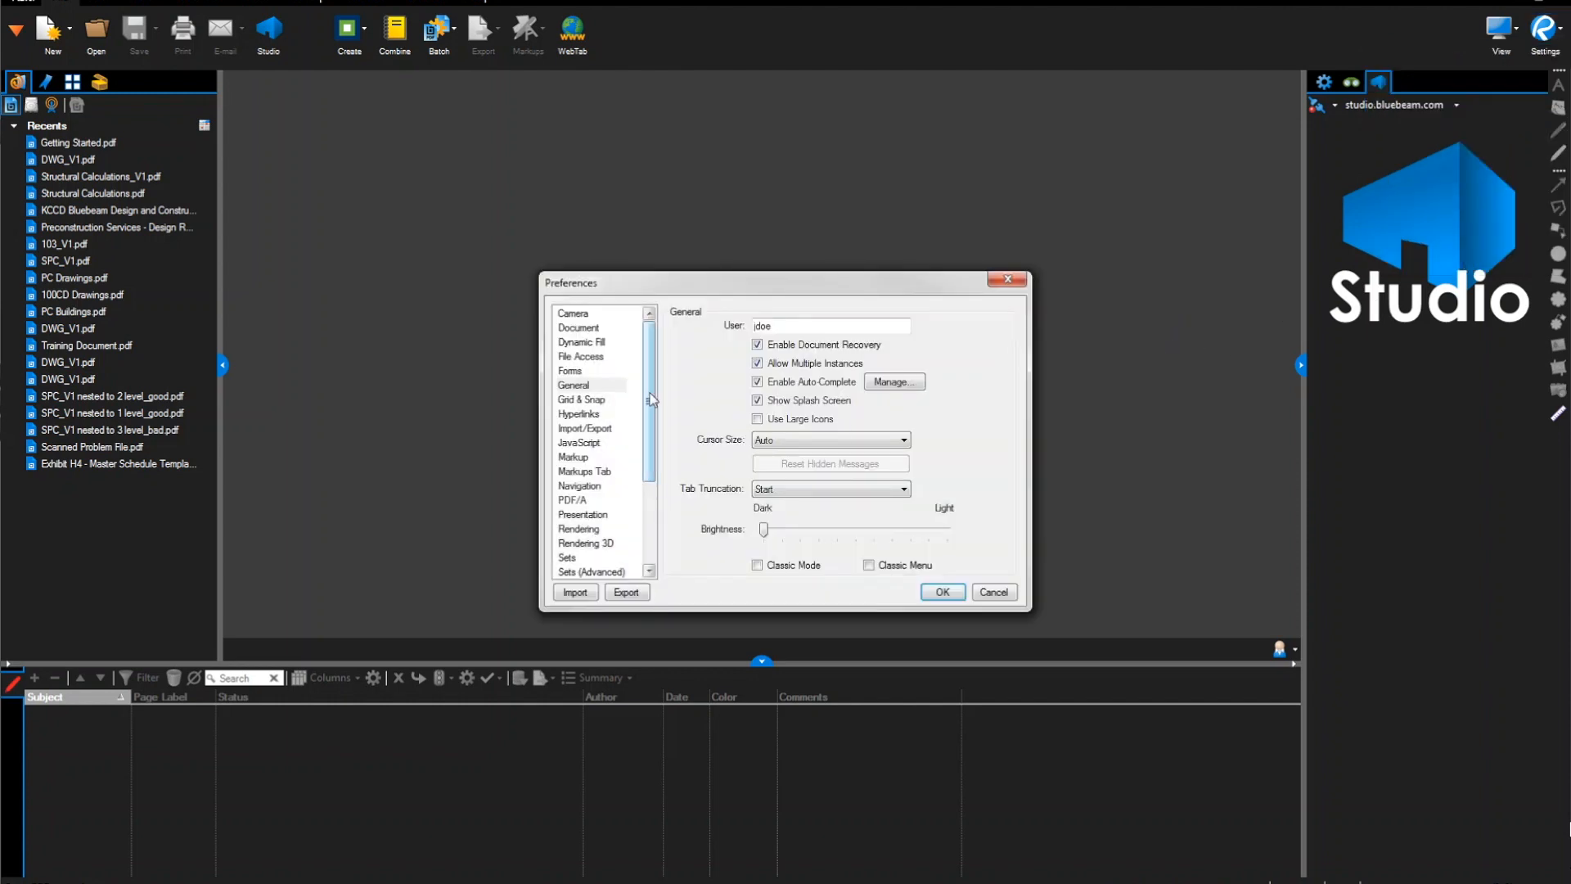
scroll(642, 532, "down", 5)
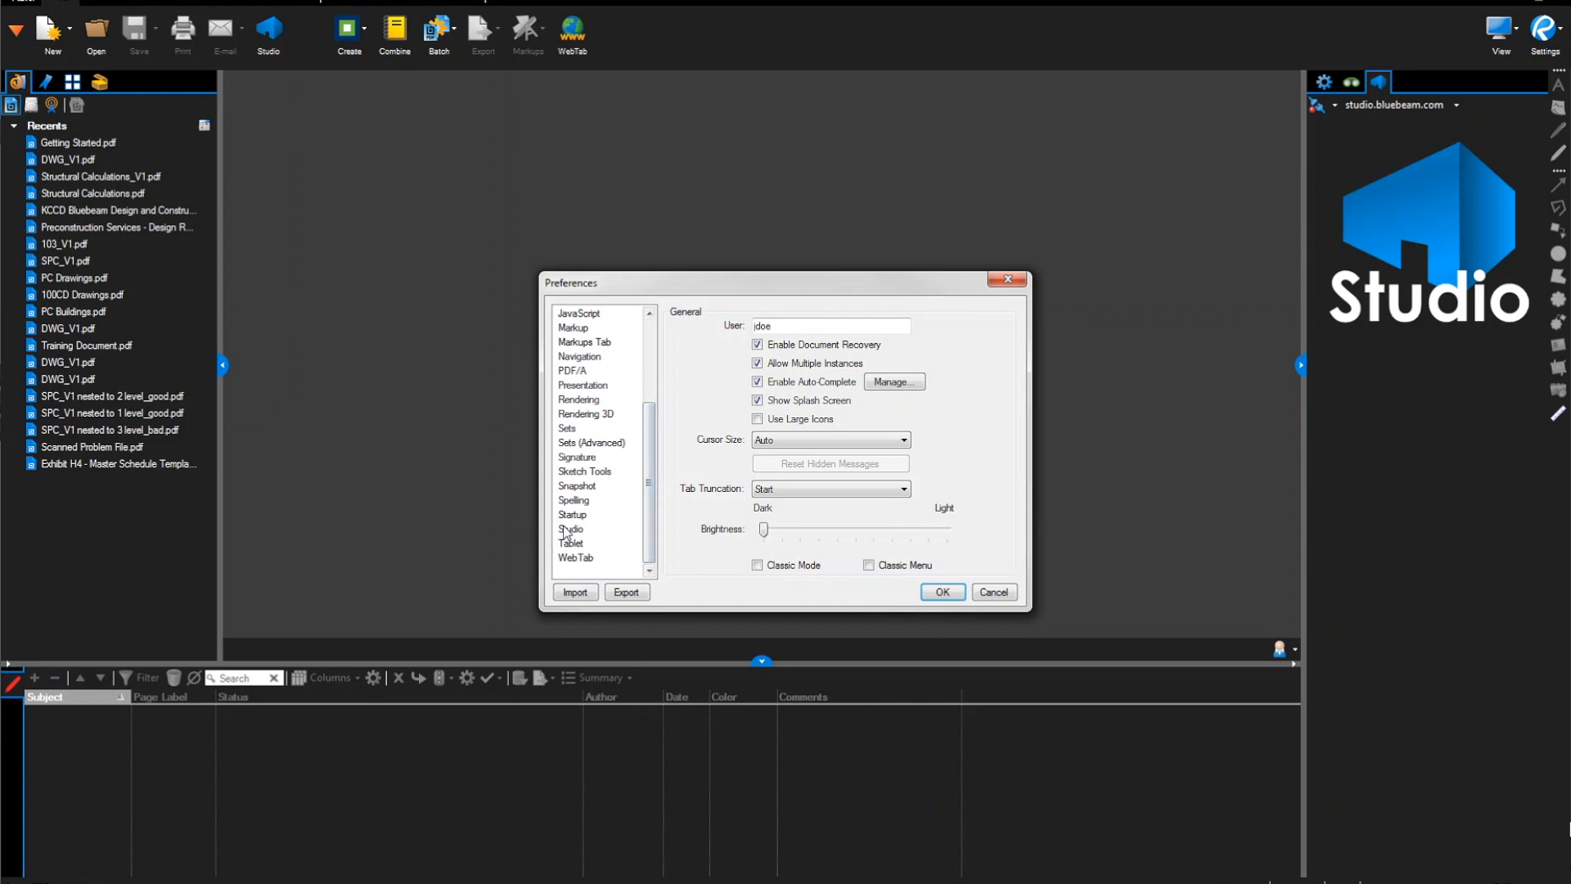
left_click(566, 529)
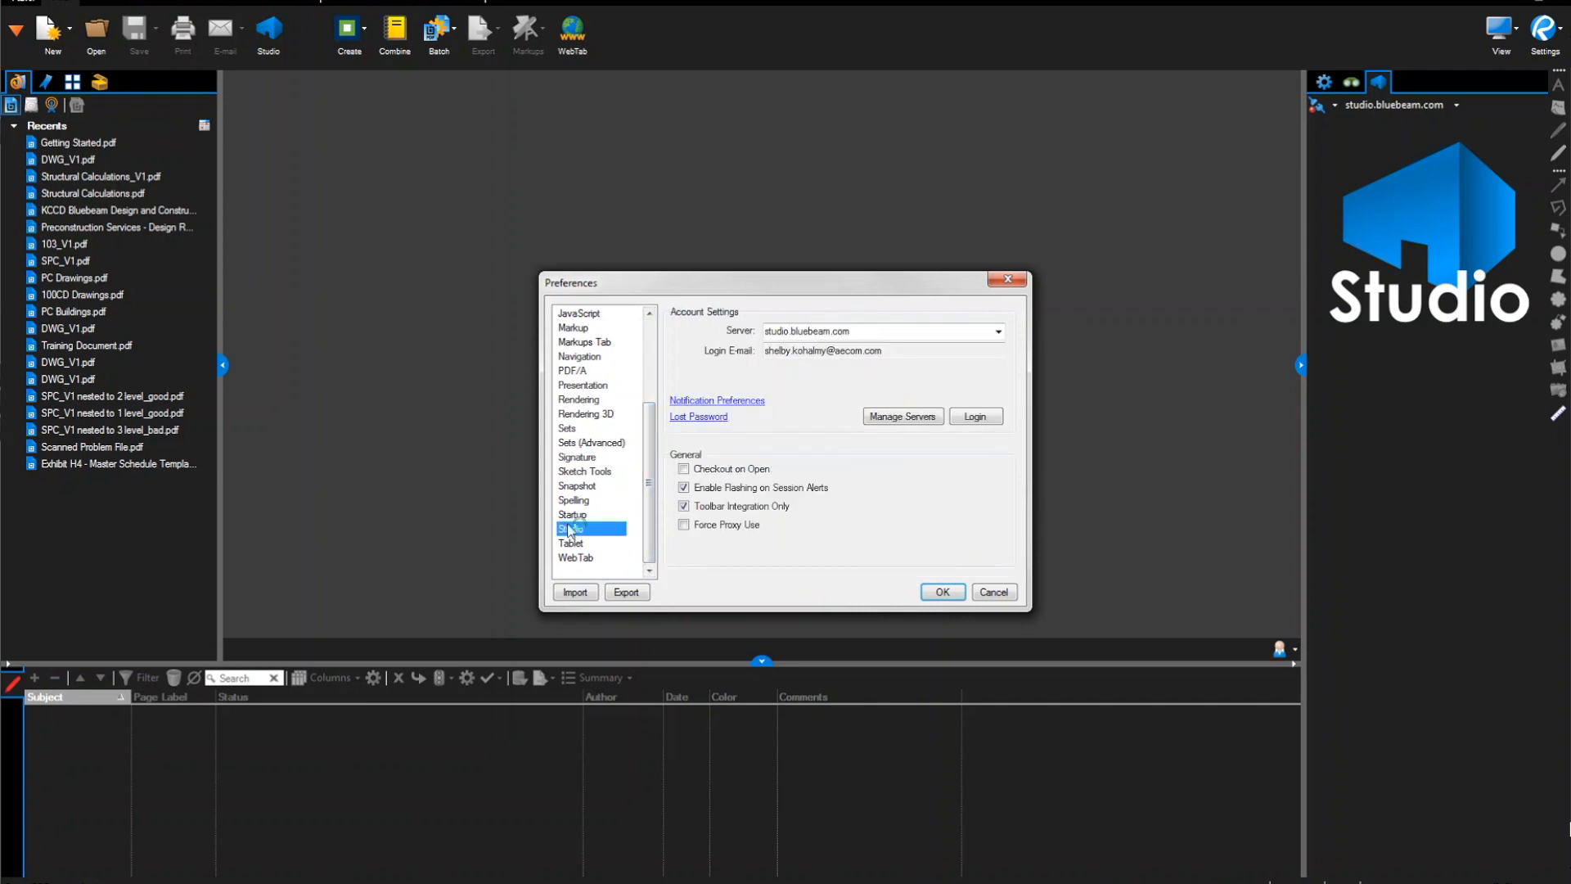
left_click(976, 418)
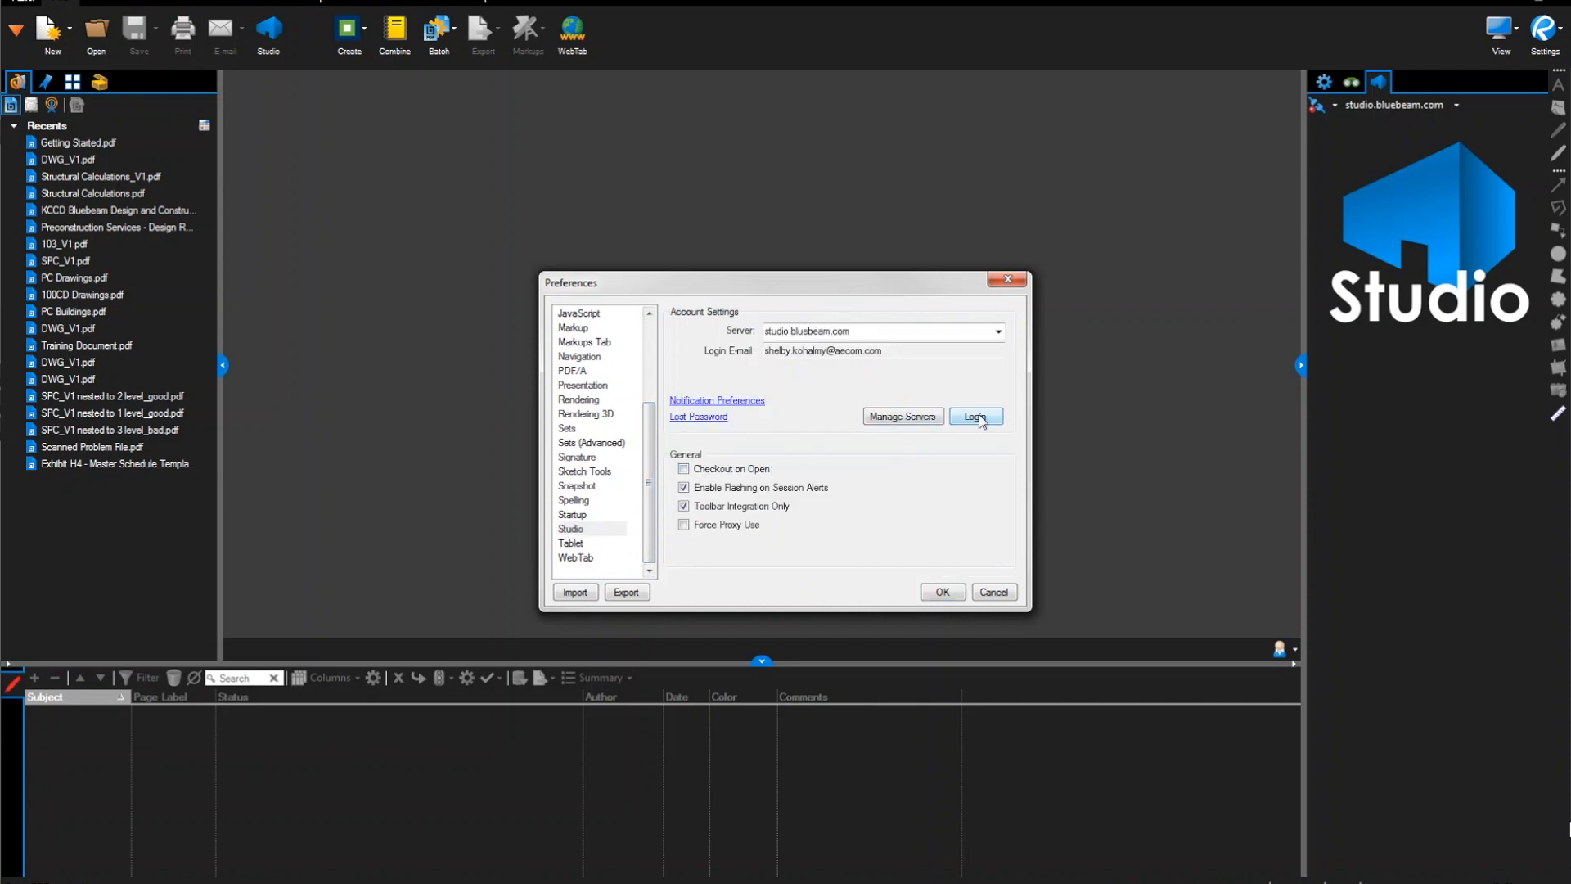
type("*********")
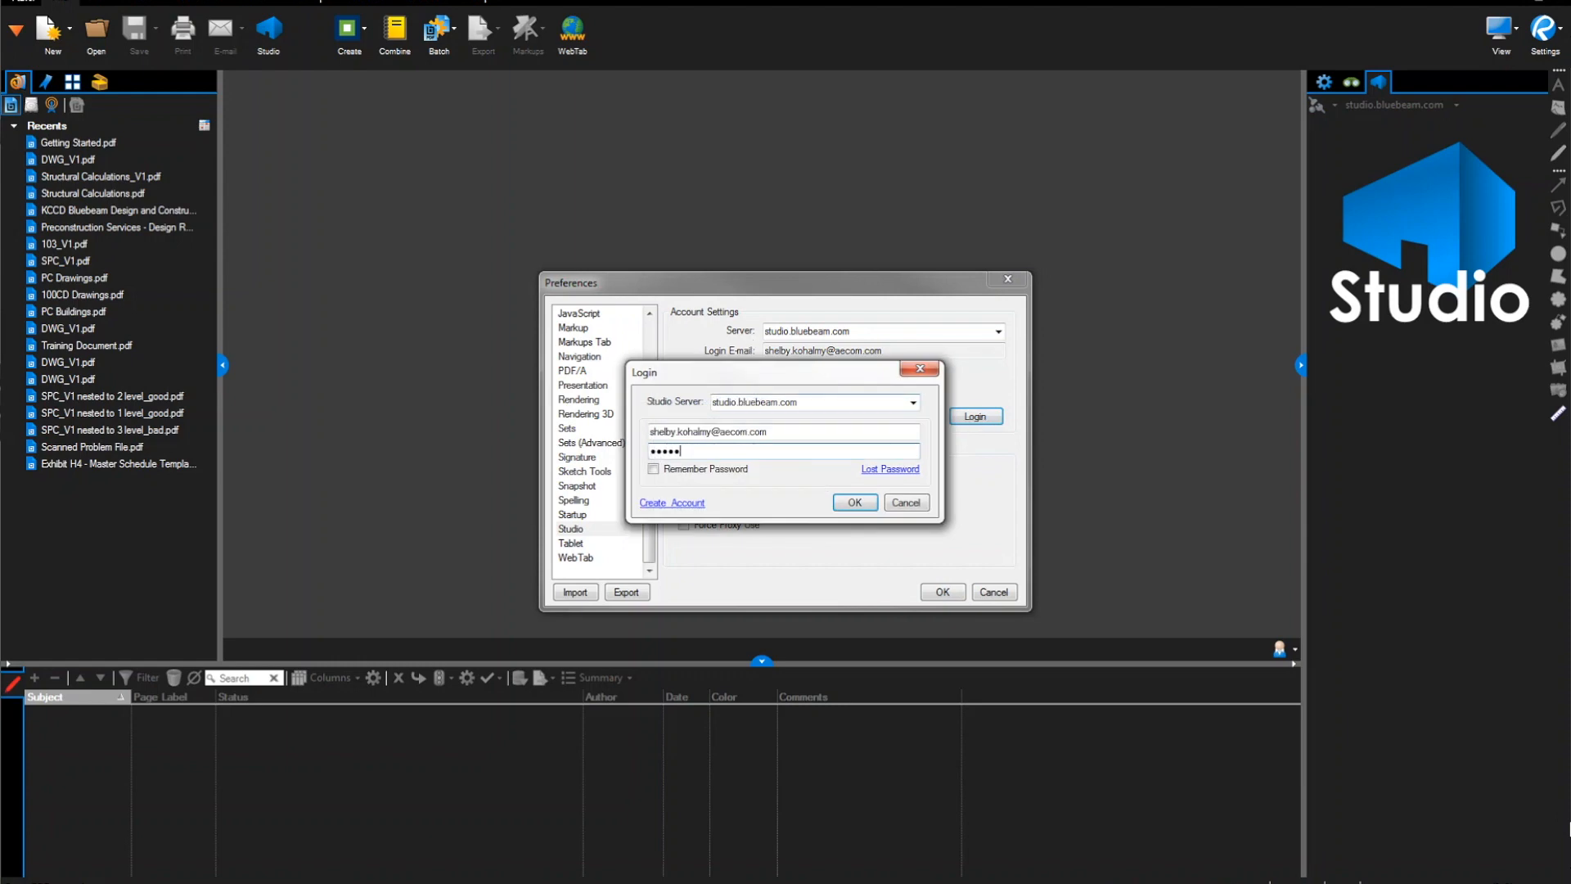
type("***")
left_click(653, 470)
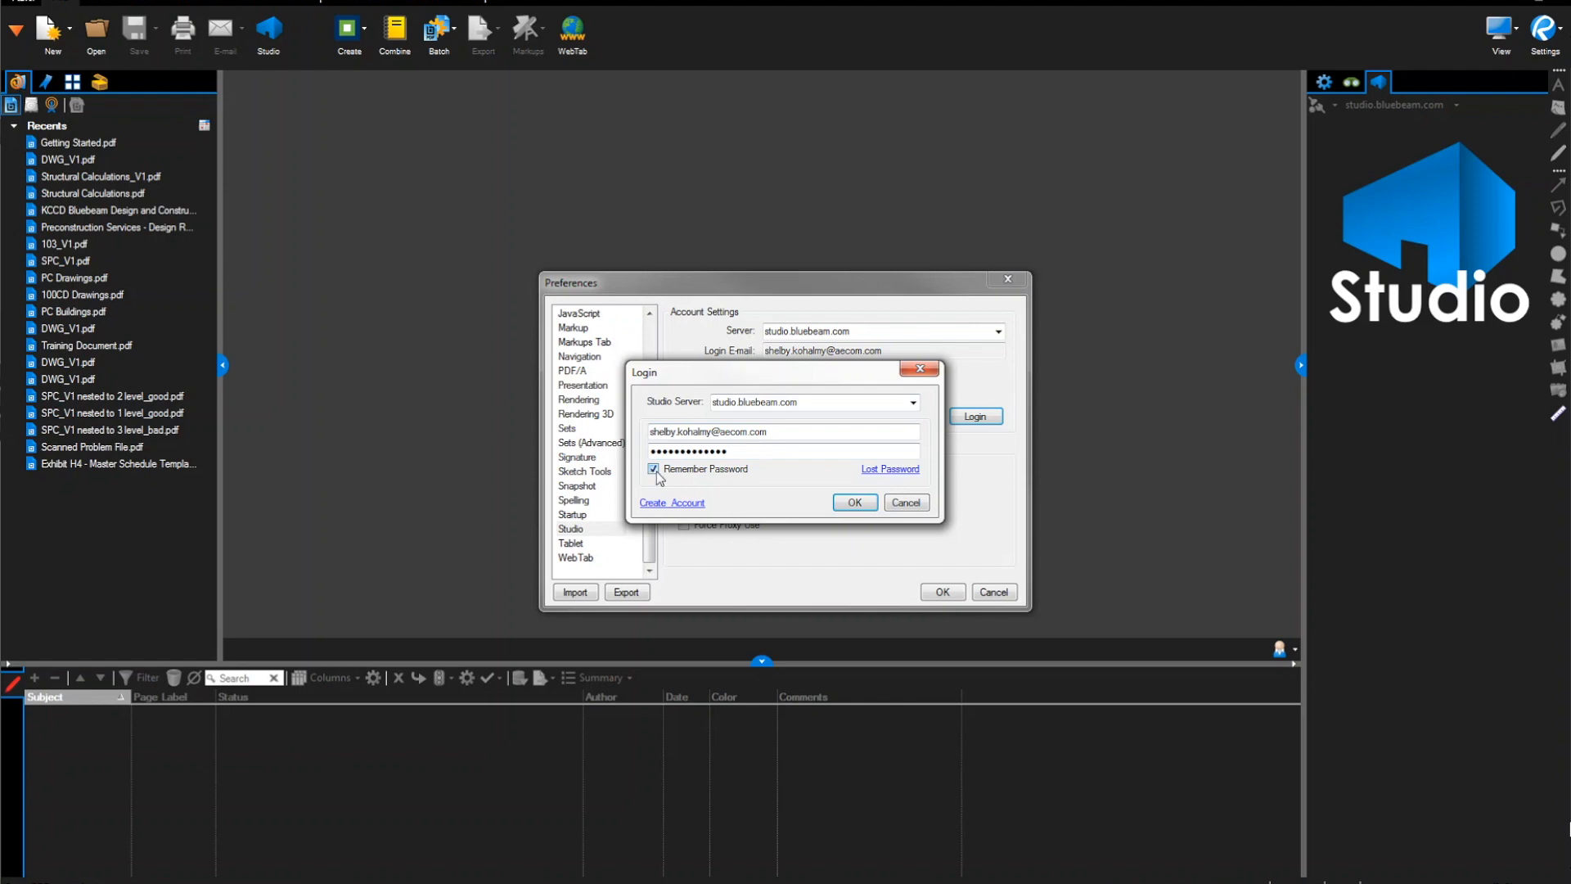
left_click(870, 504)
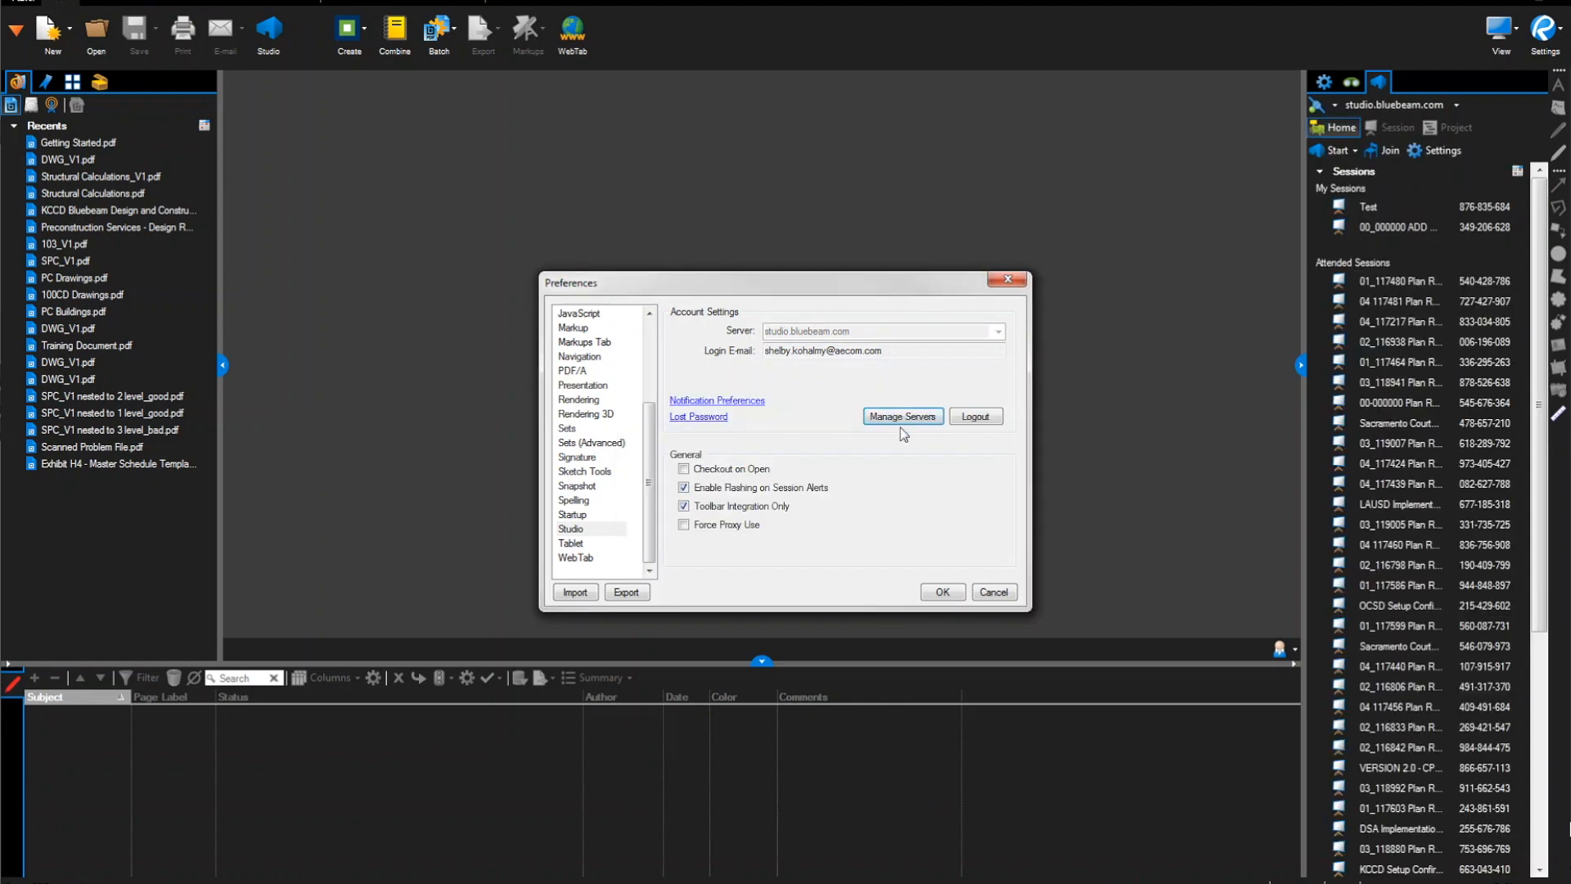
Check the studio.bluebeam.com server profile in Manage Servers and accept it unchanged
left_click(904, 417)
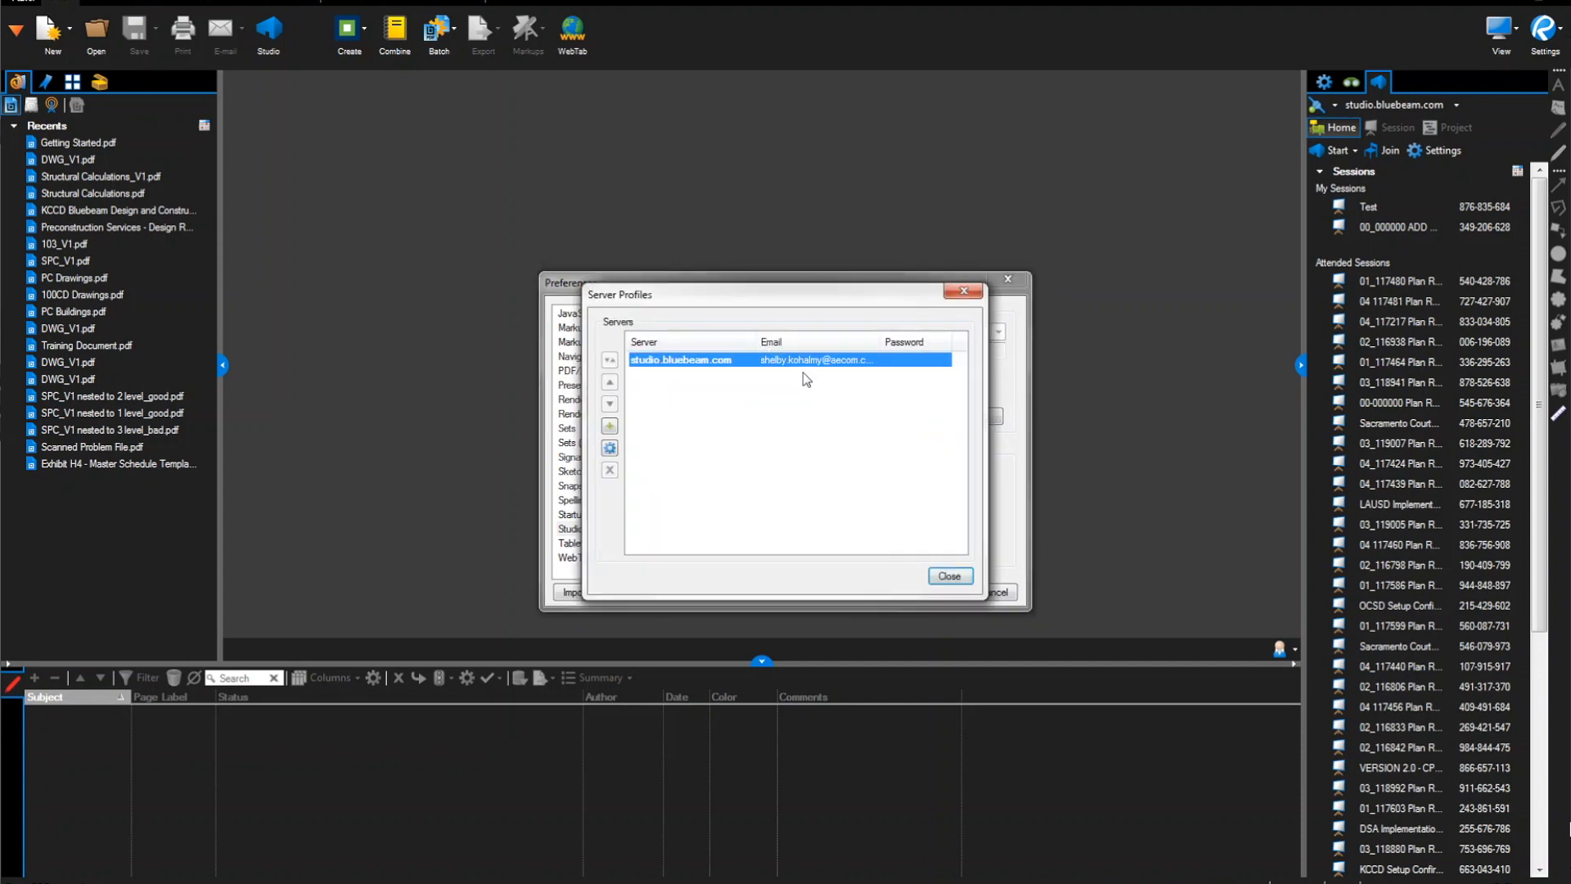
double_click(807, 361)
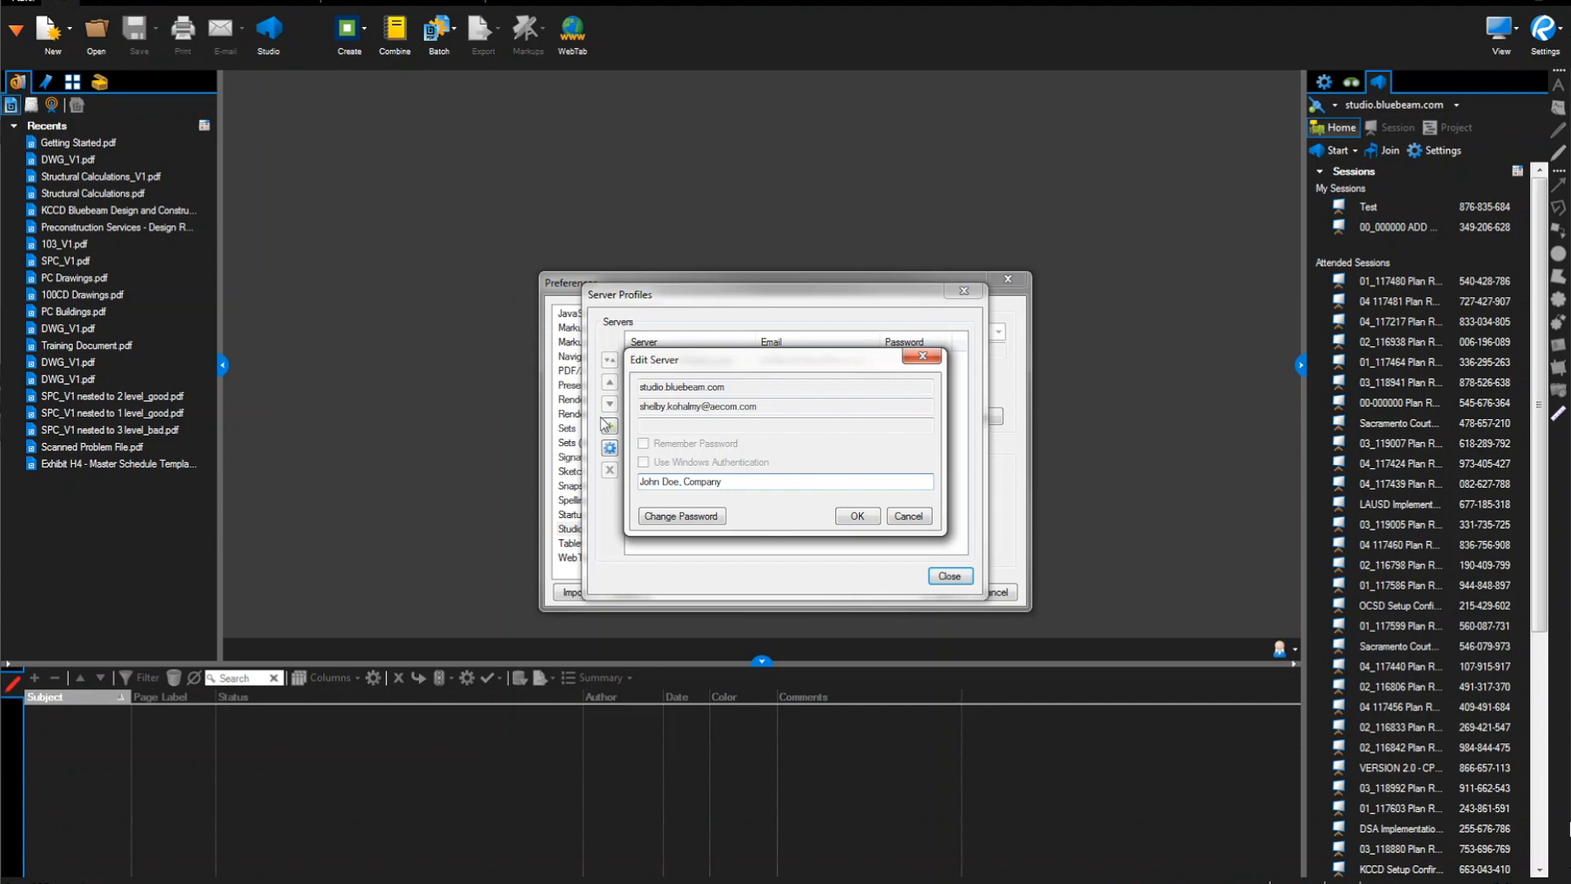
left_click(857, 517)
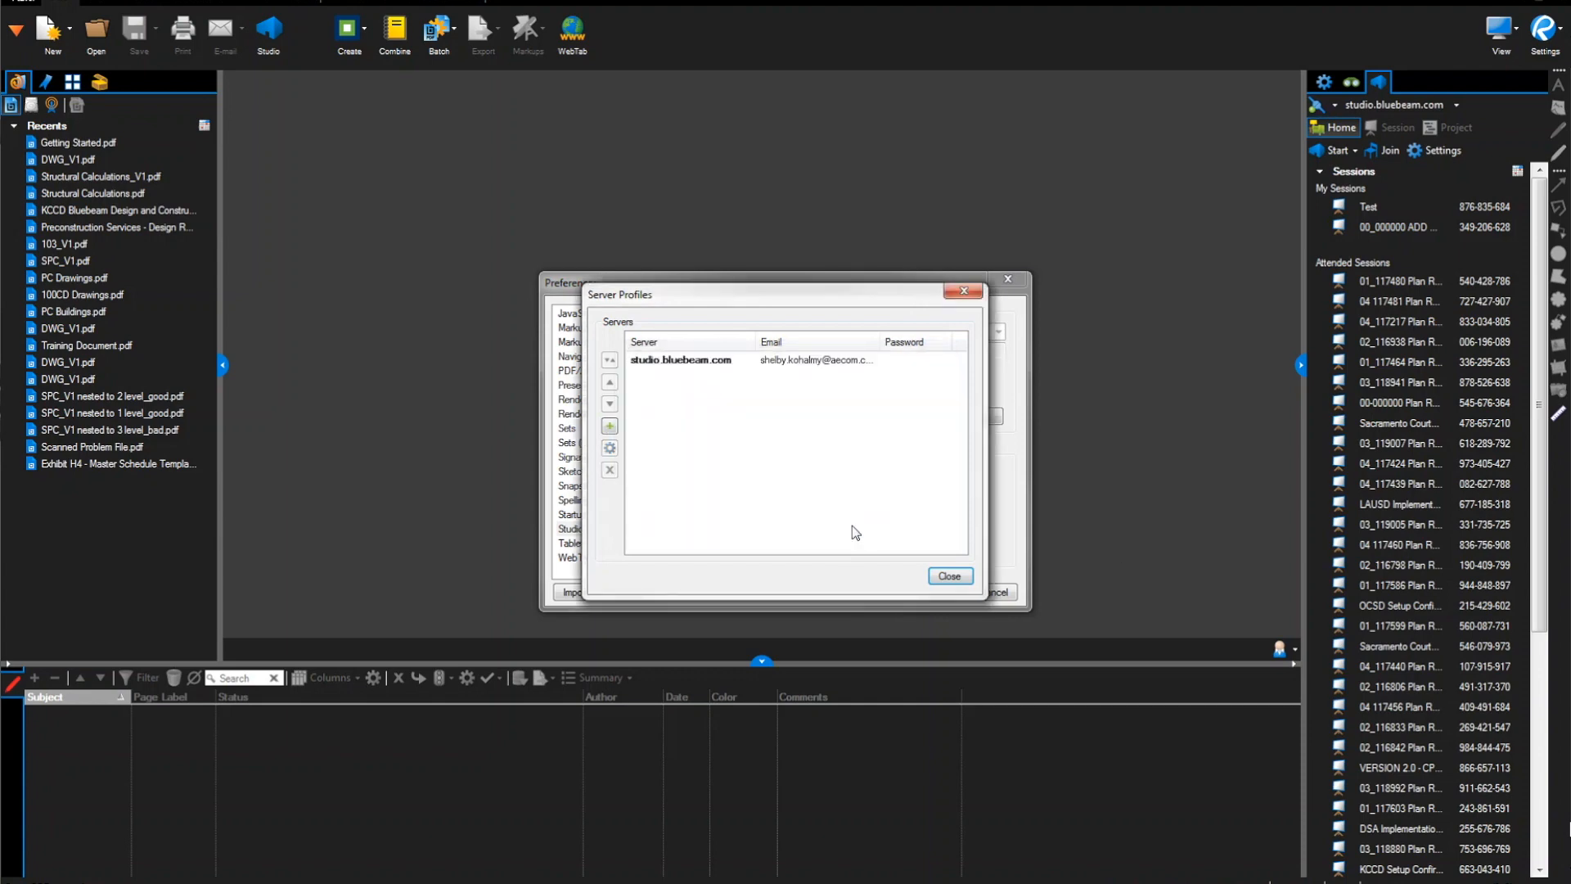
left_click(949, 575)
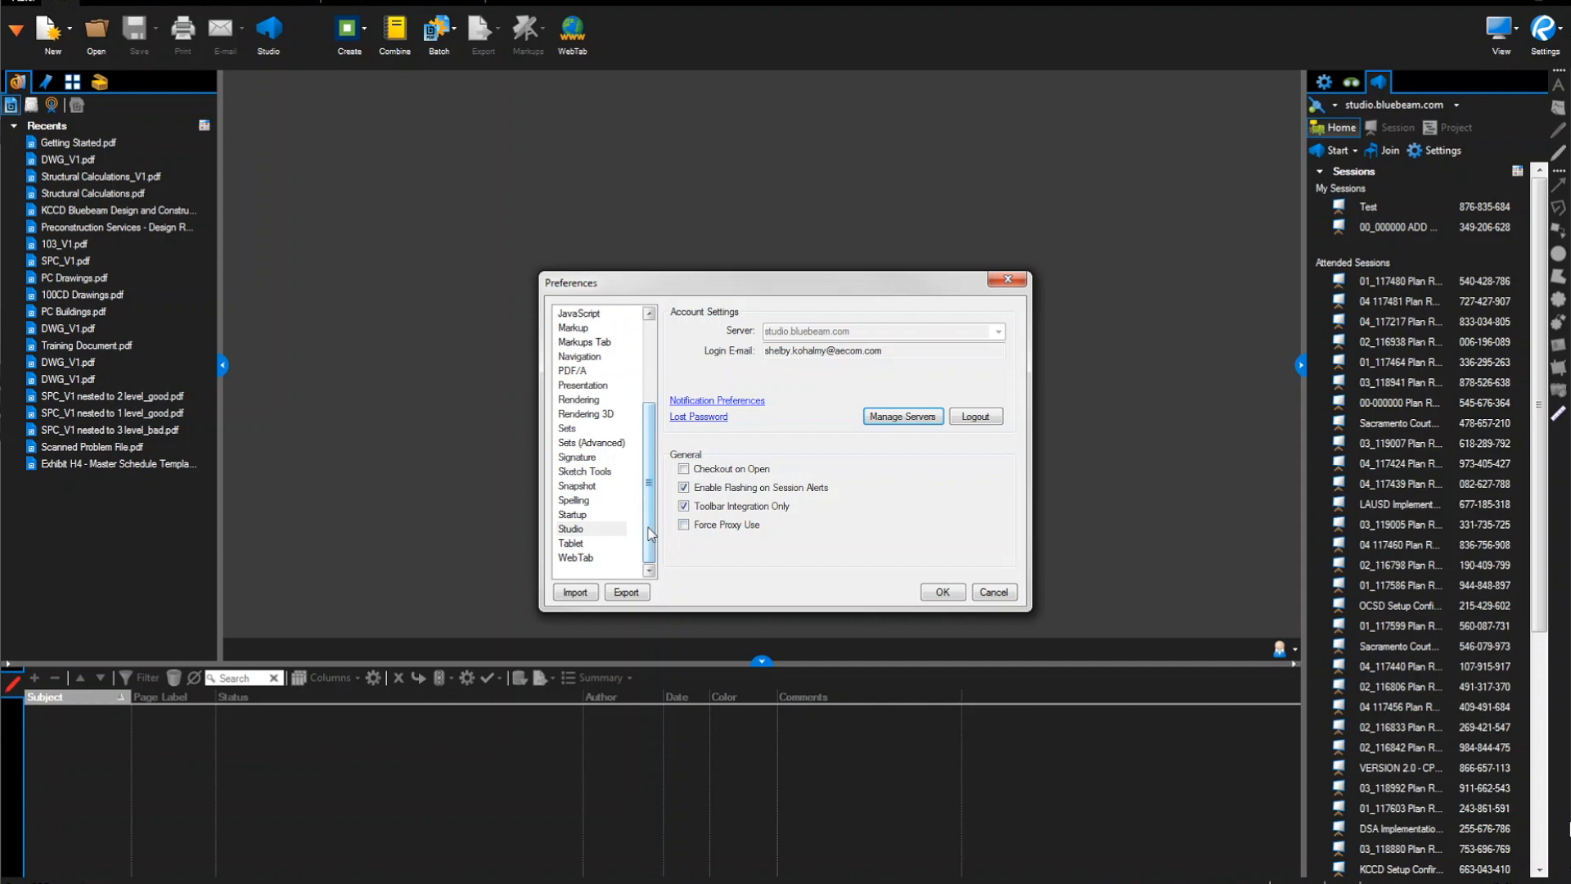
Tick Autosize Text Box and Callout Markups in the Markup preferences
left_click(579, 329)
left_click(683, 370)
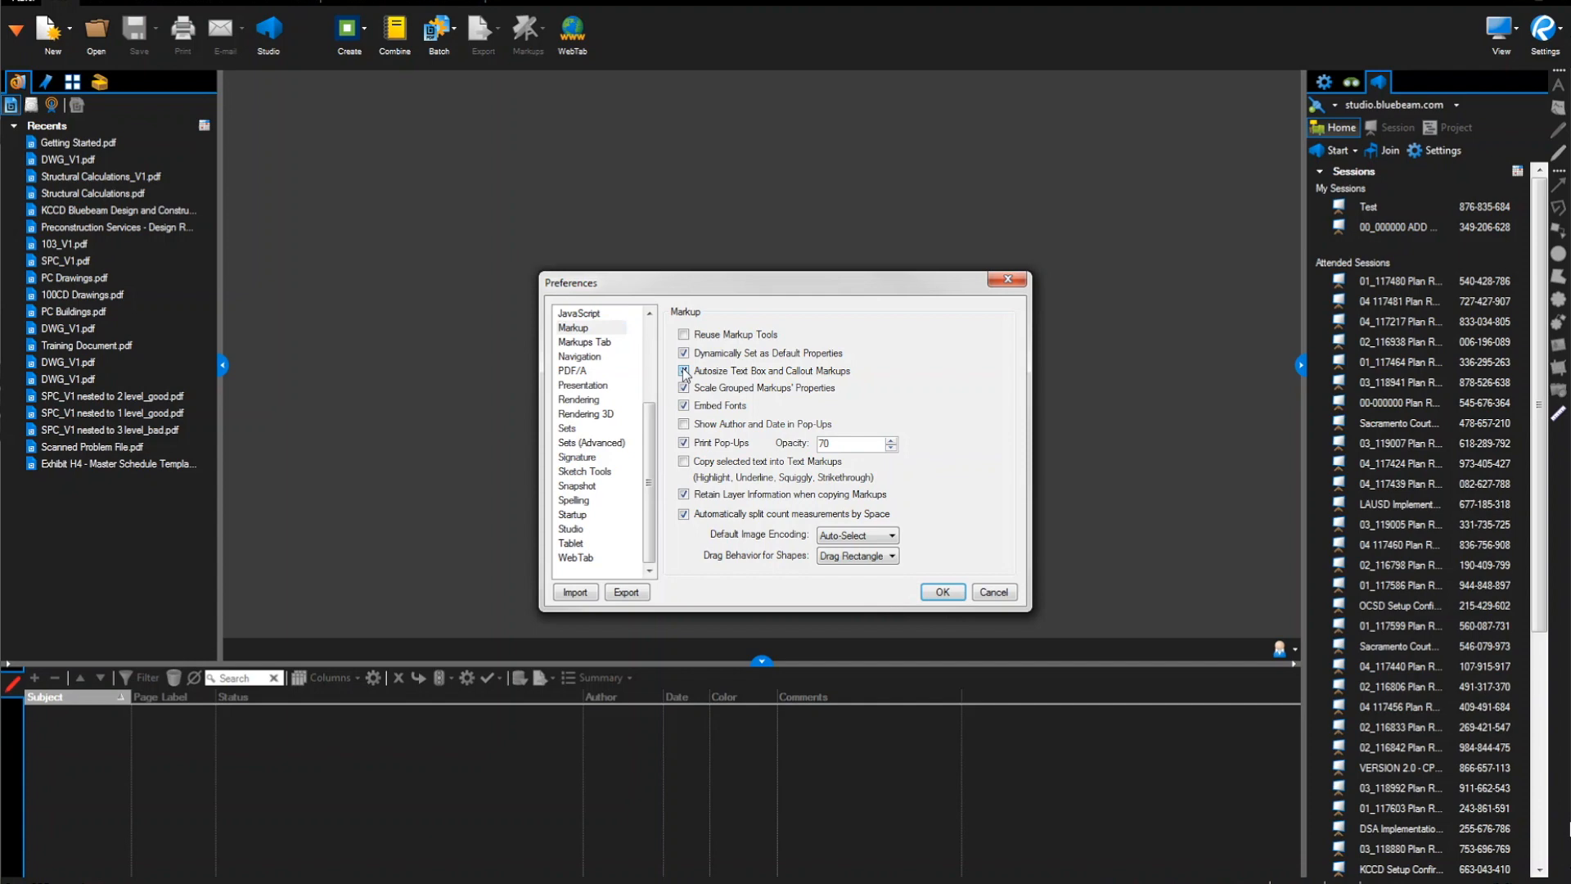
left_click_drag(649, 432, 662, 370)
Replace the General user name with the user's full name and company, and close Preferences
left_click(583, 357)
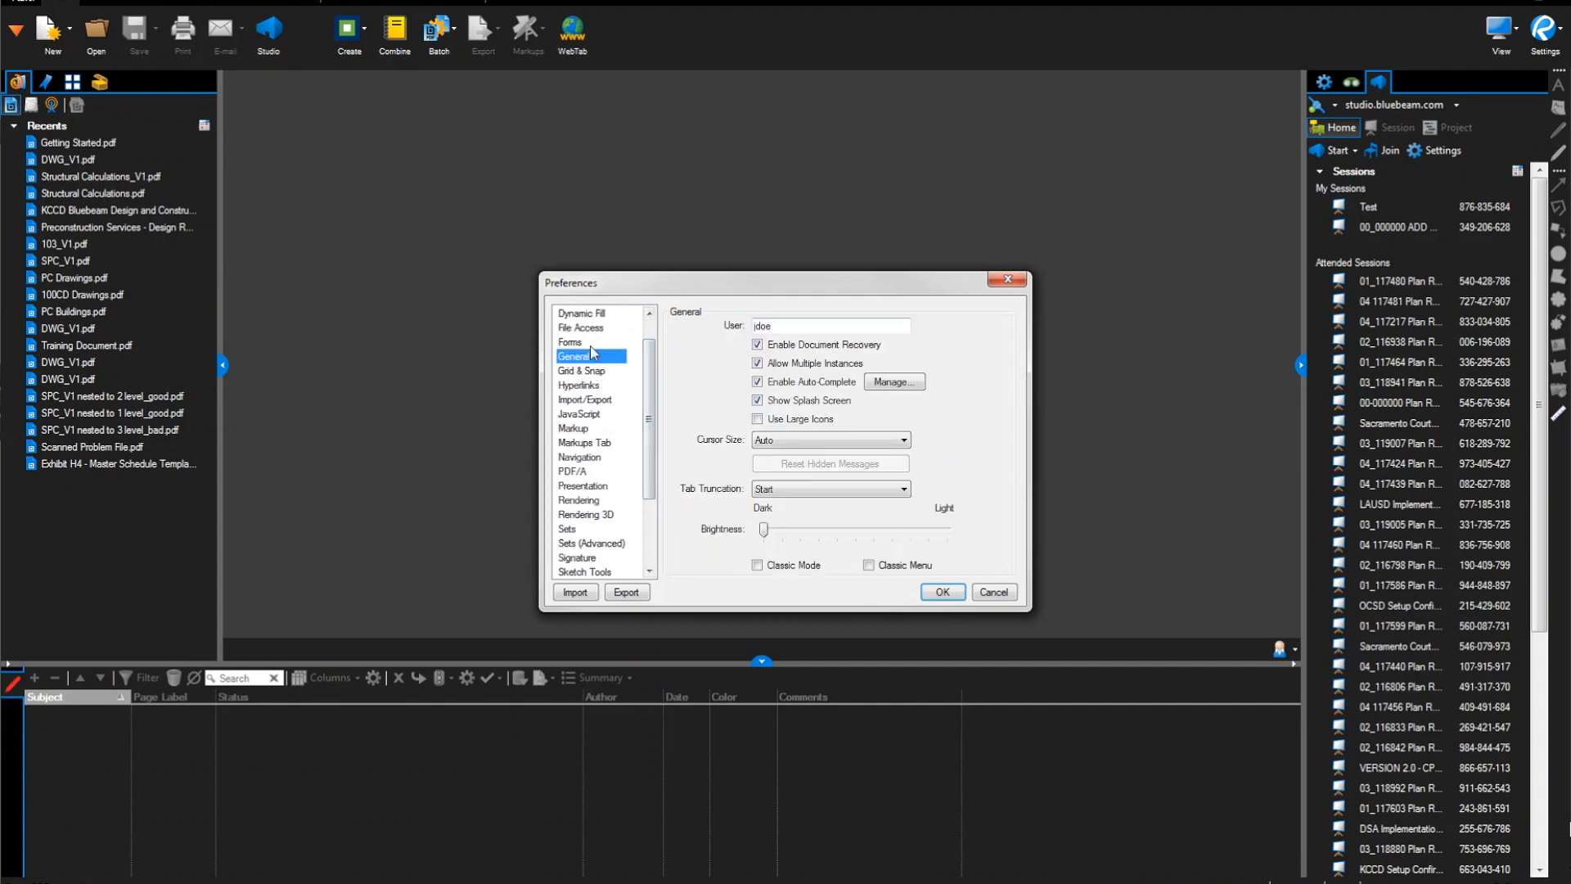
double_click(777, 325)
type("John Doe")
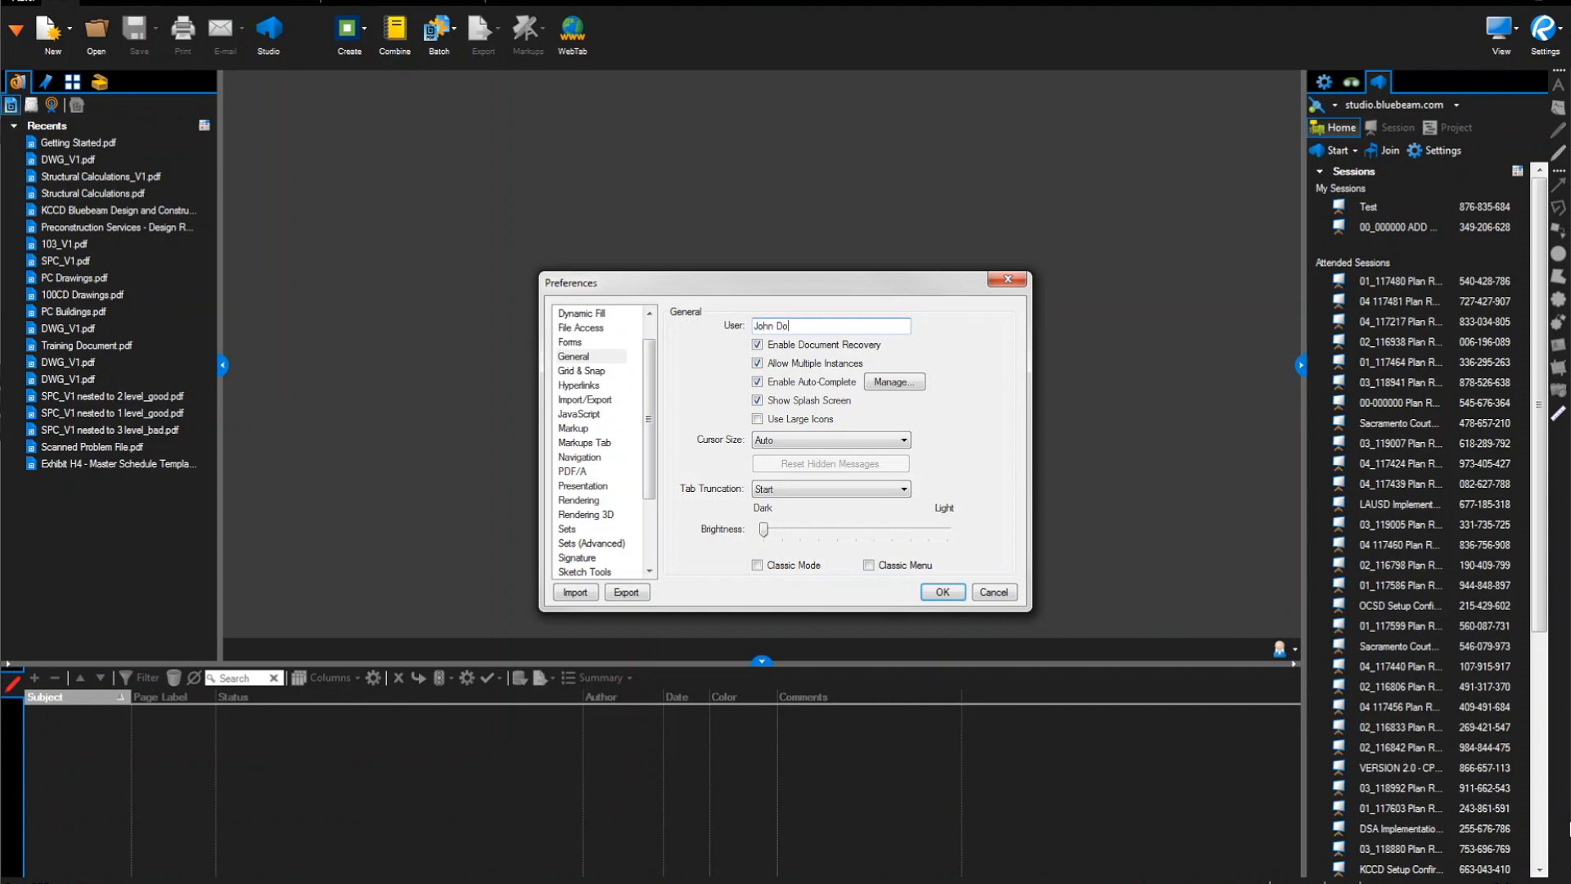
type(", Company")
key("Return")
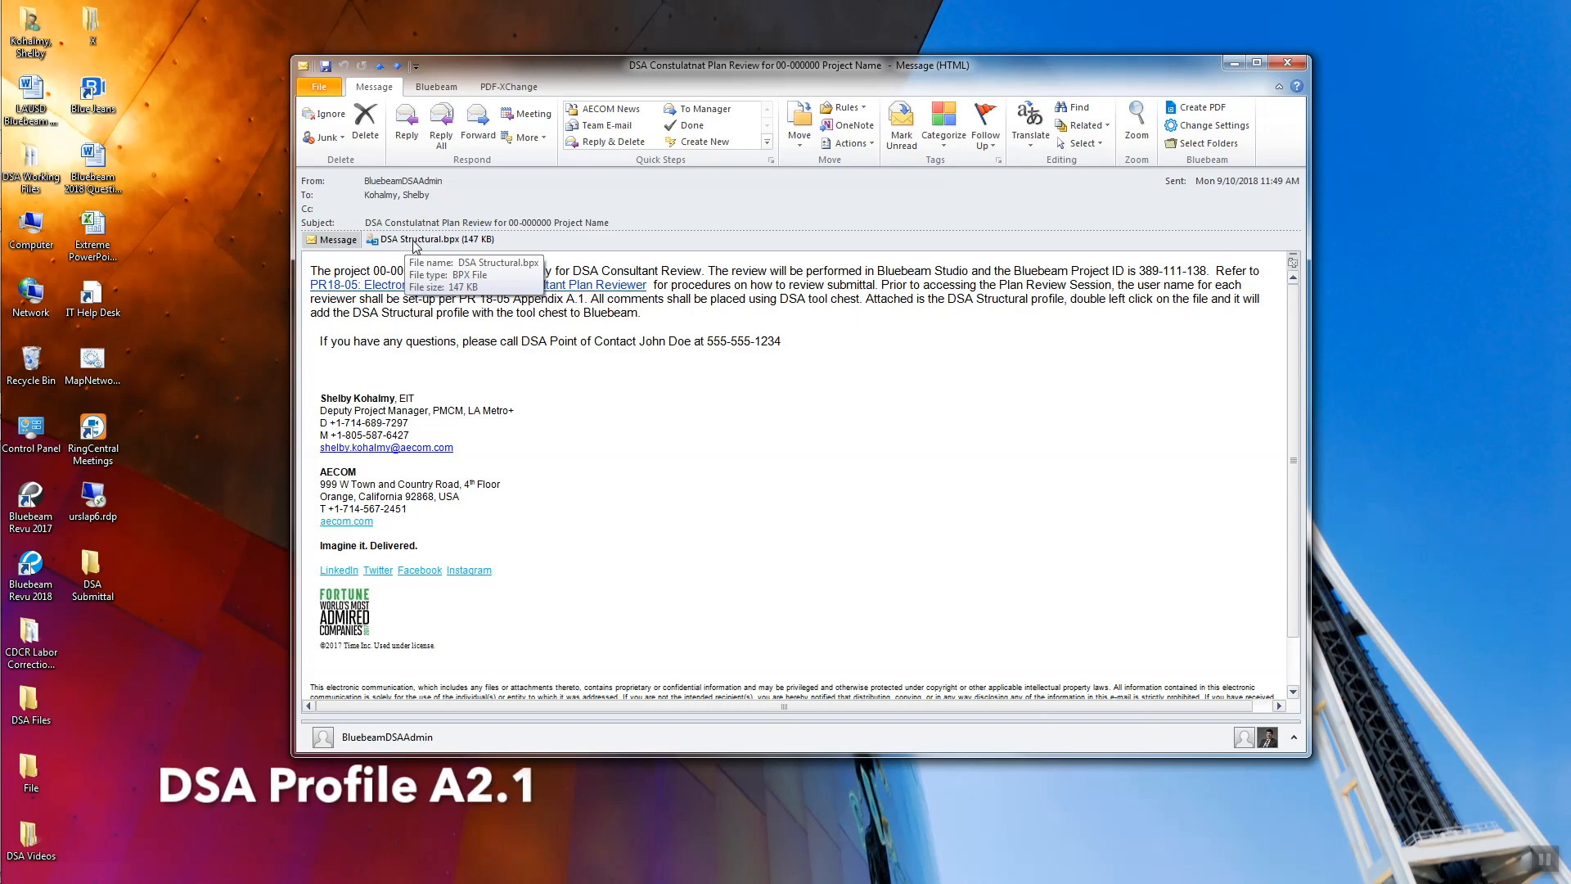
Open the DSA Structural.bpx attachment from the plan-review email to import it into Revu
left_click(421, 243)
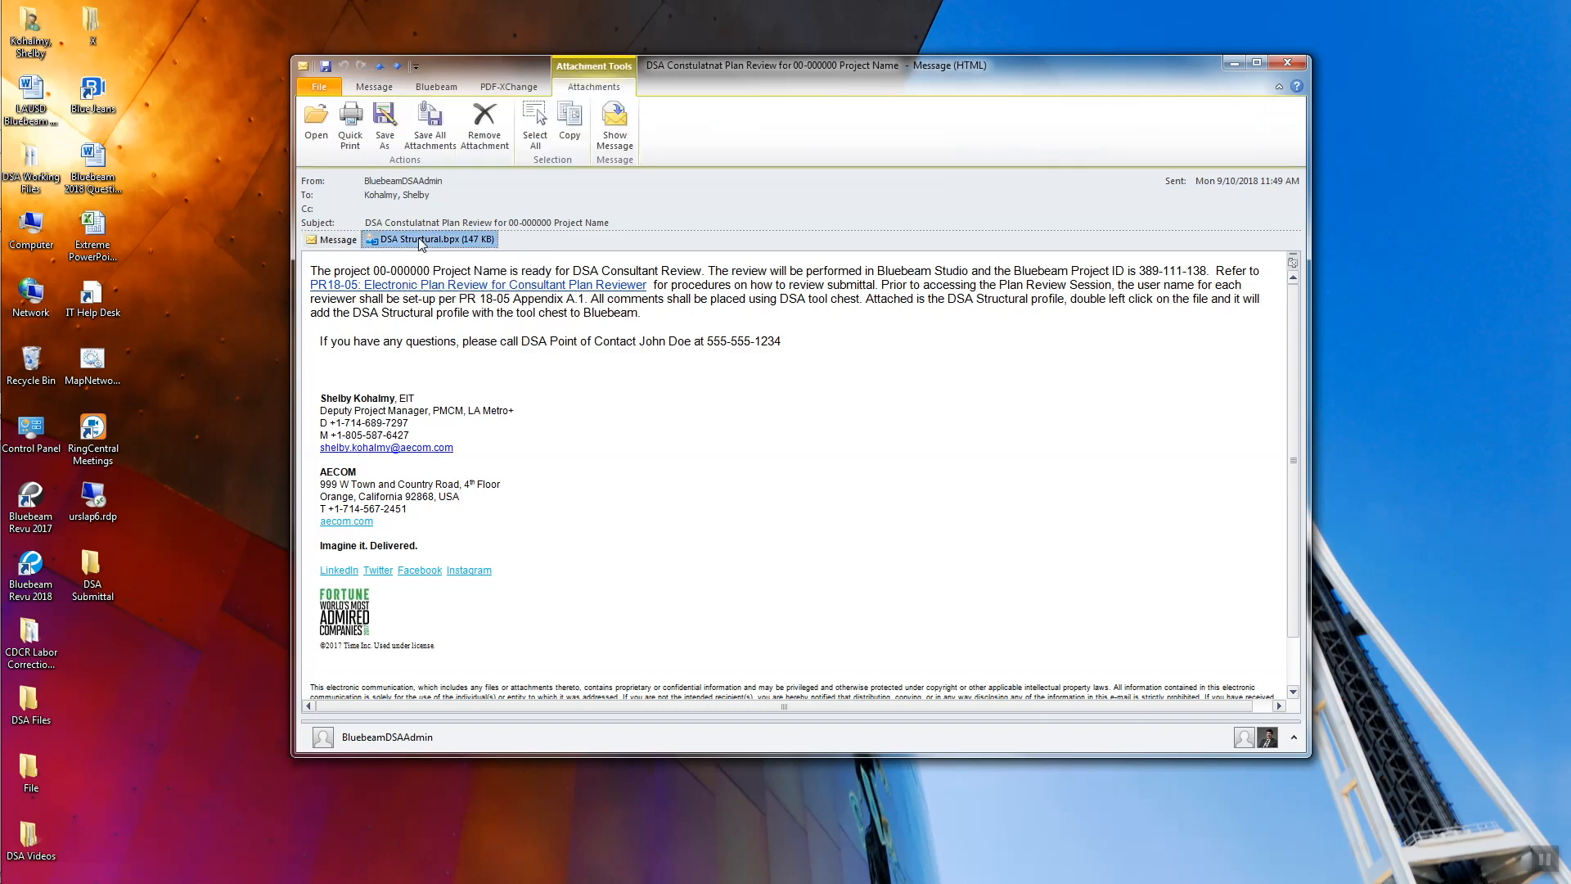
double_click(420, 243)
left_click(734, 448)
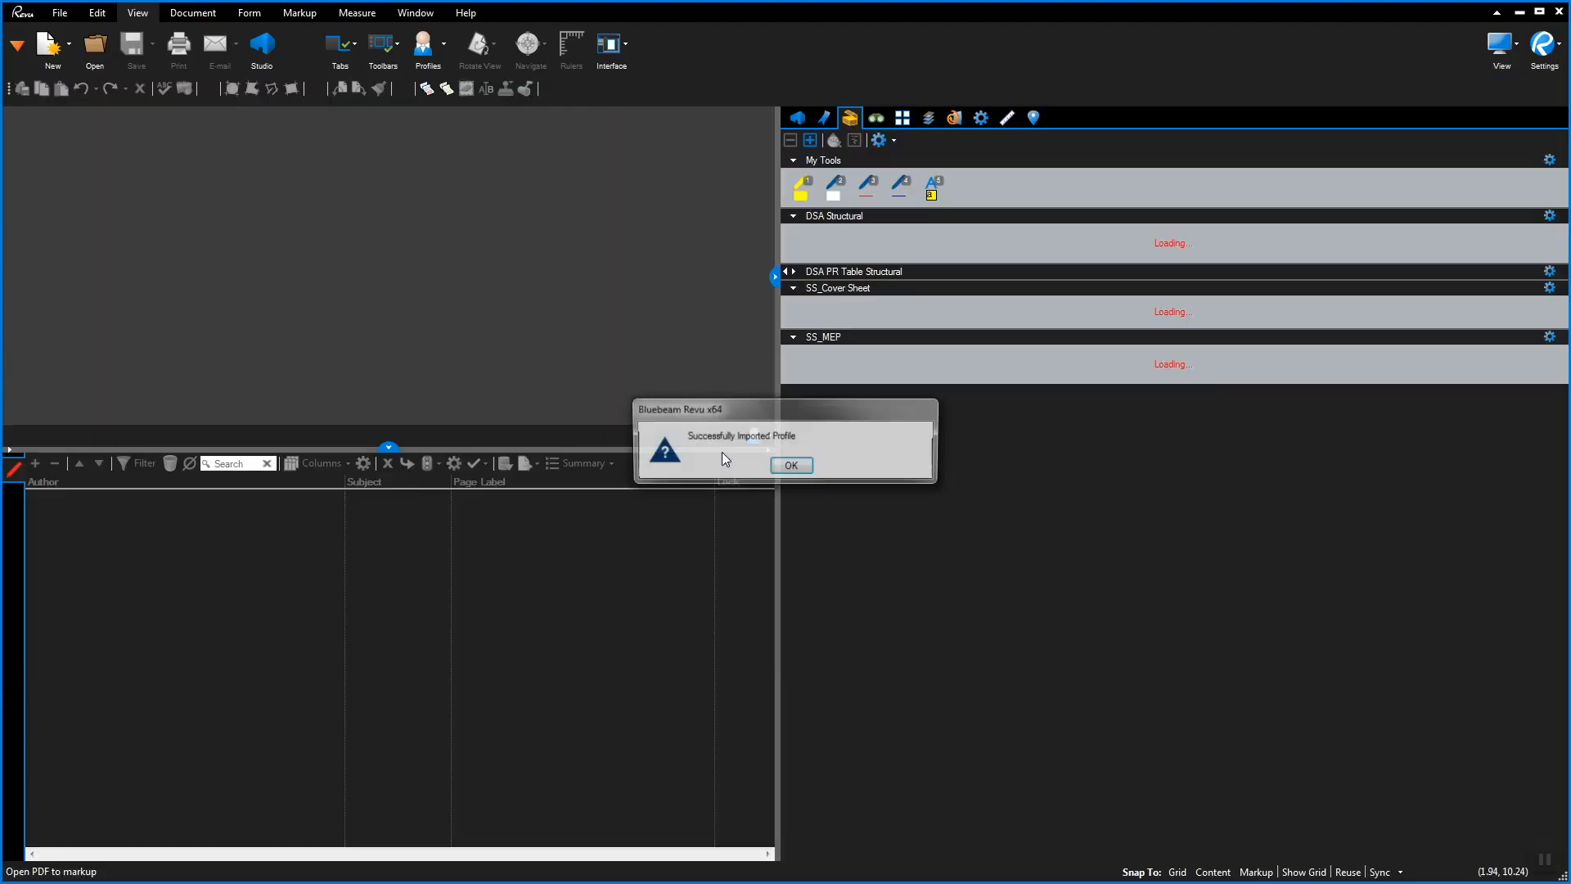
Acknowledge the profile import and show the Tool Chest with the DSA Structural tool sets
left_click(799, 466)
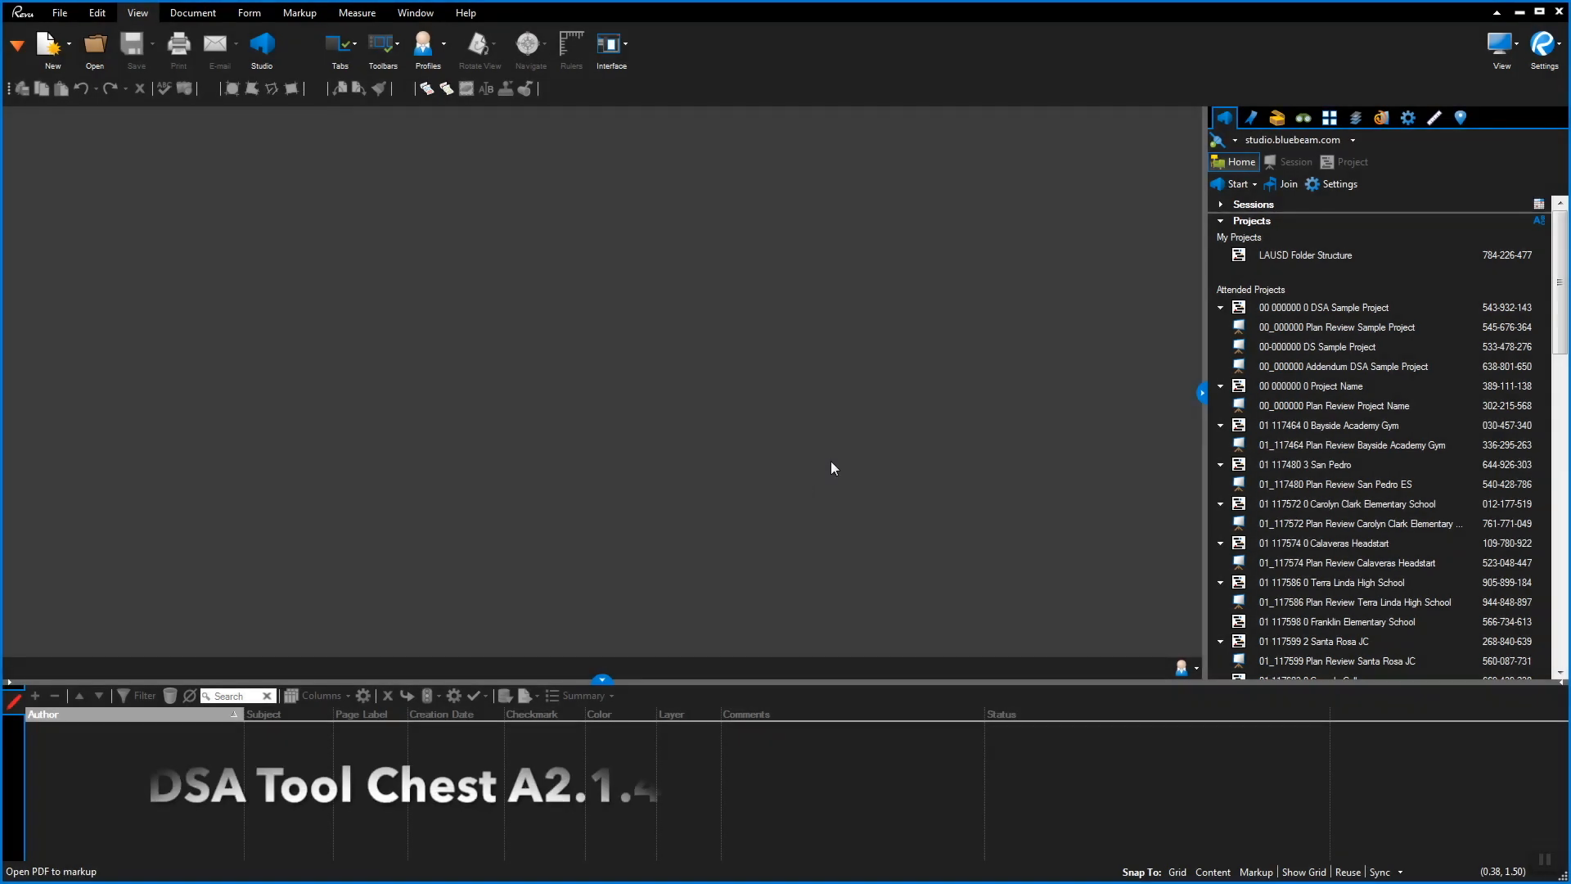
left_click(1278, 119)
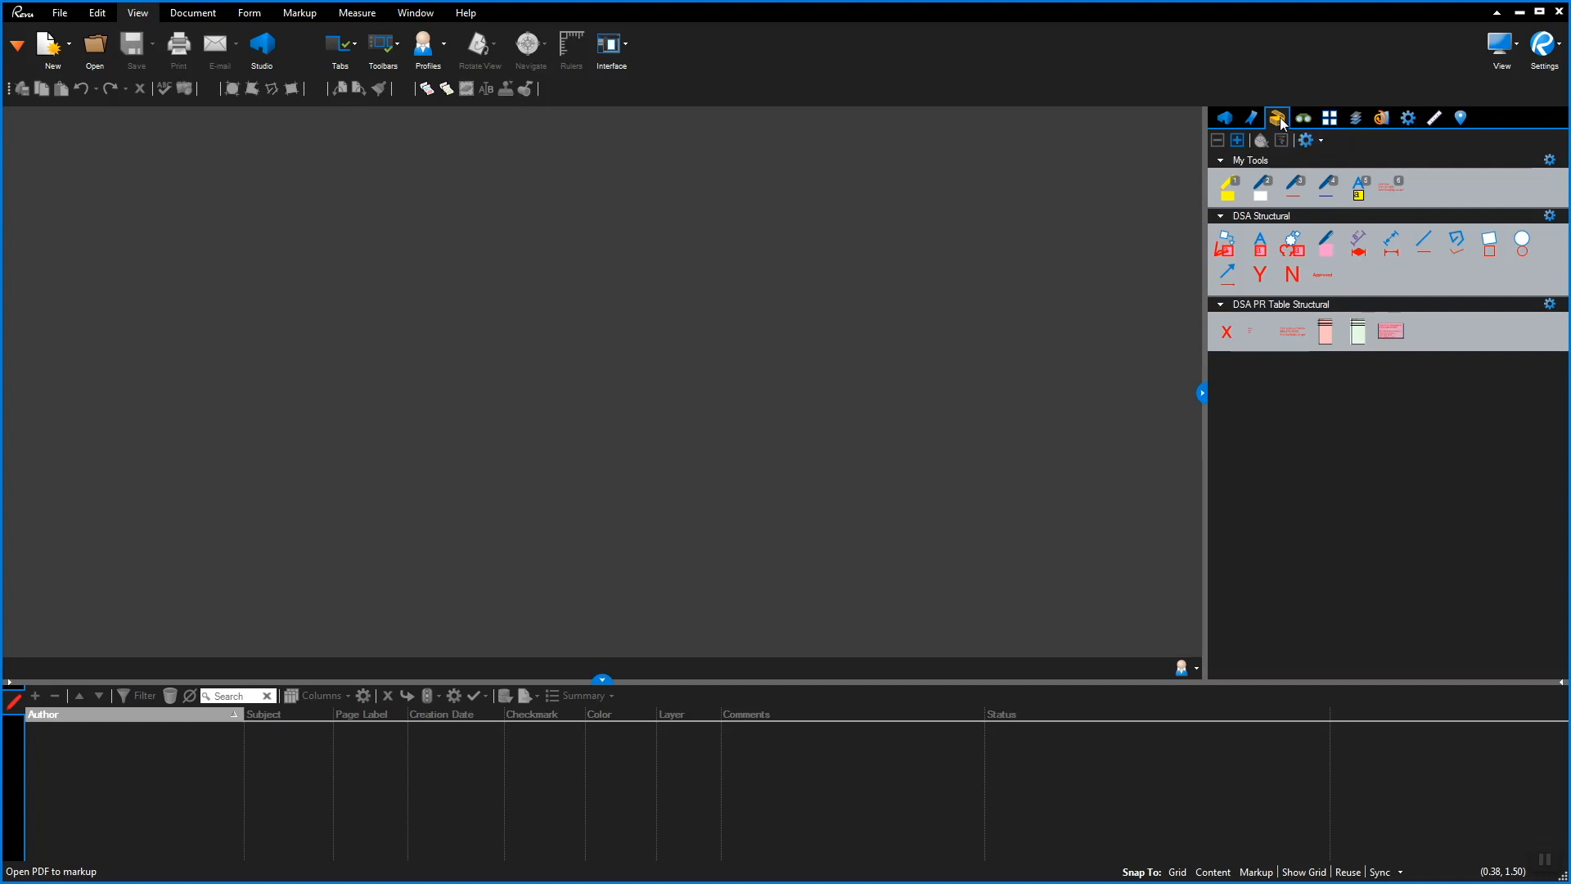
left_click(1225, 119)
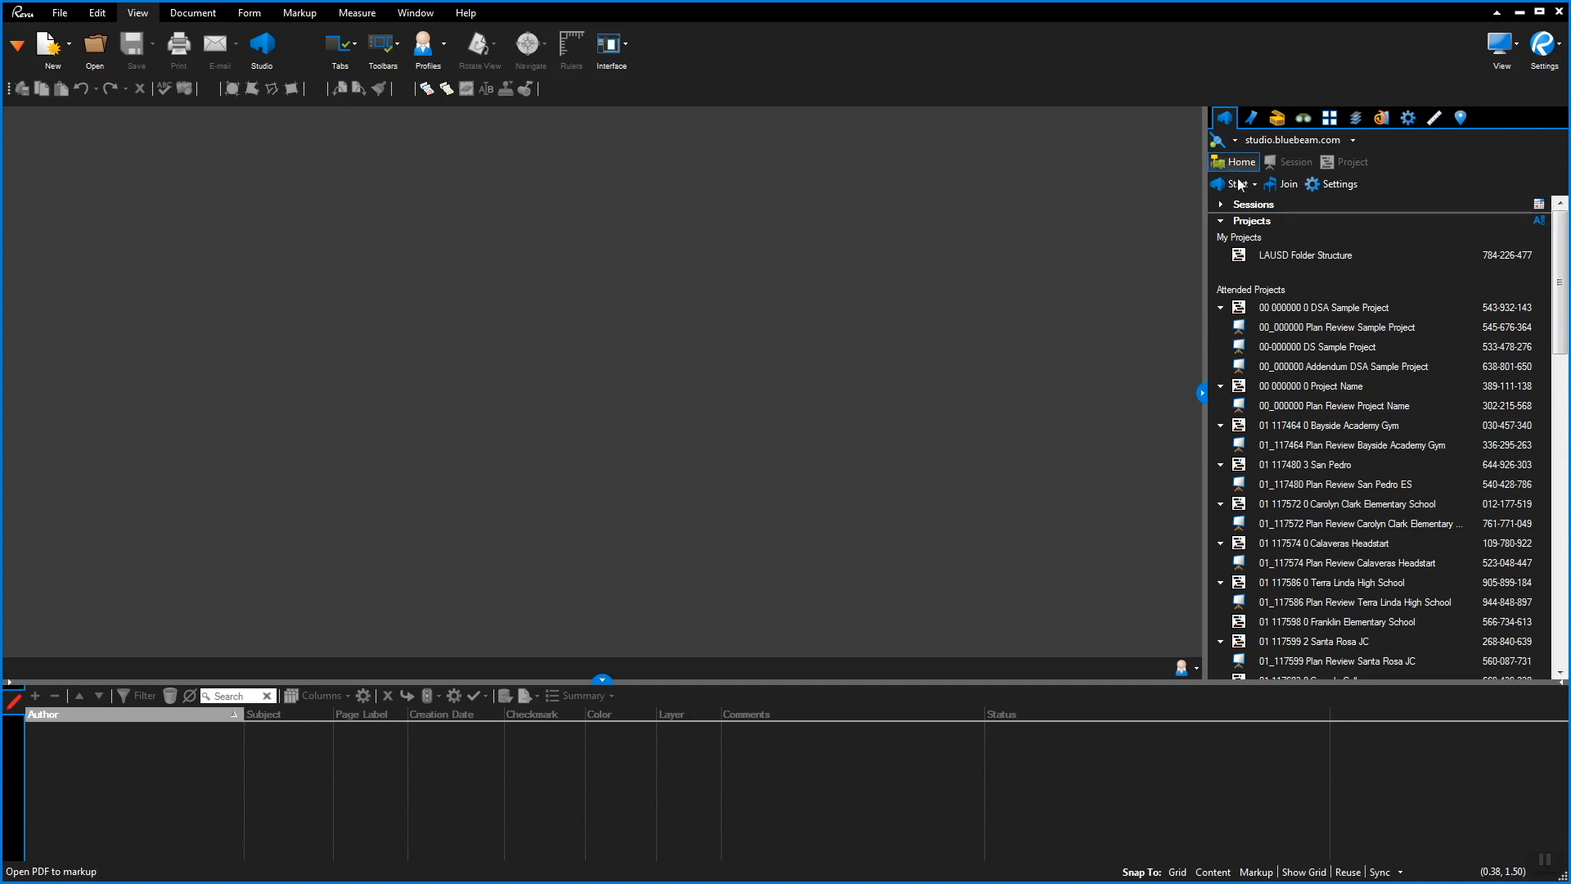
left_click(1280, 187)
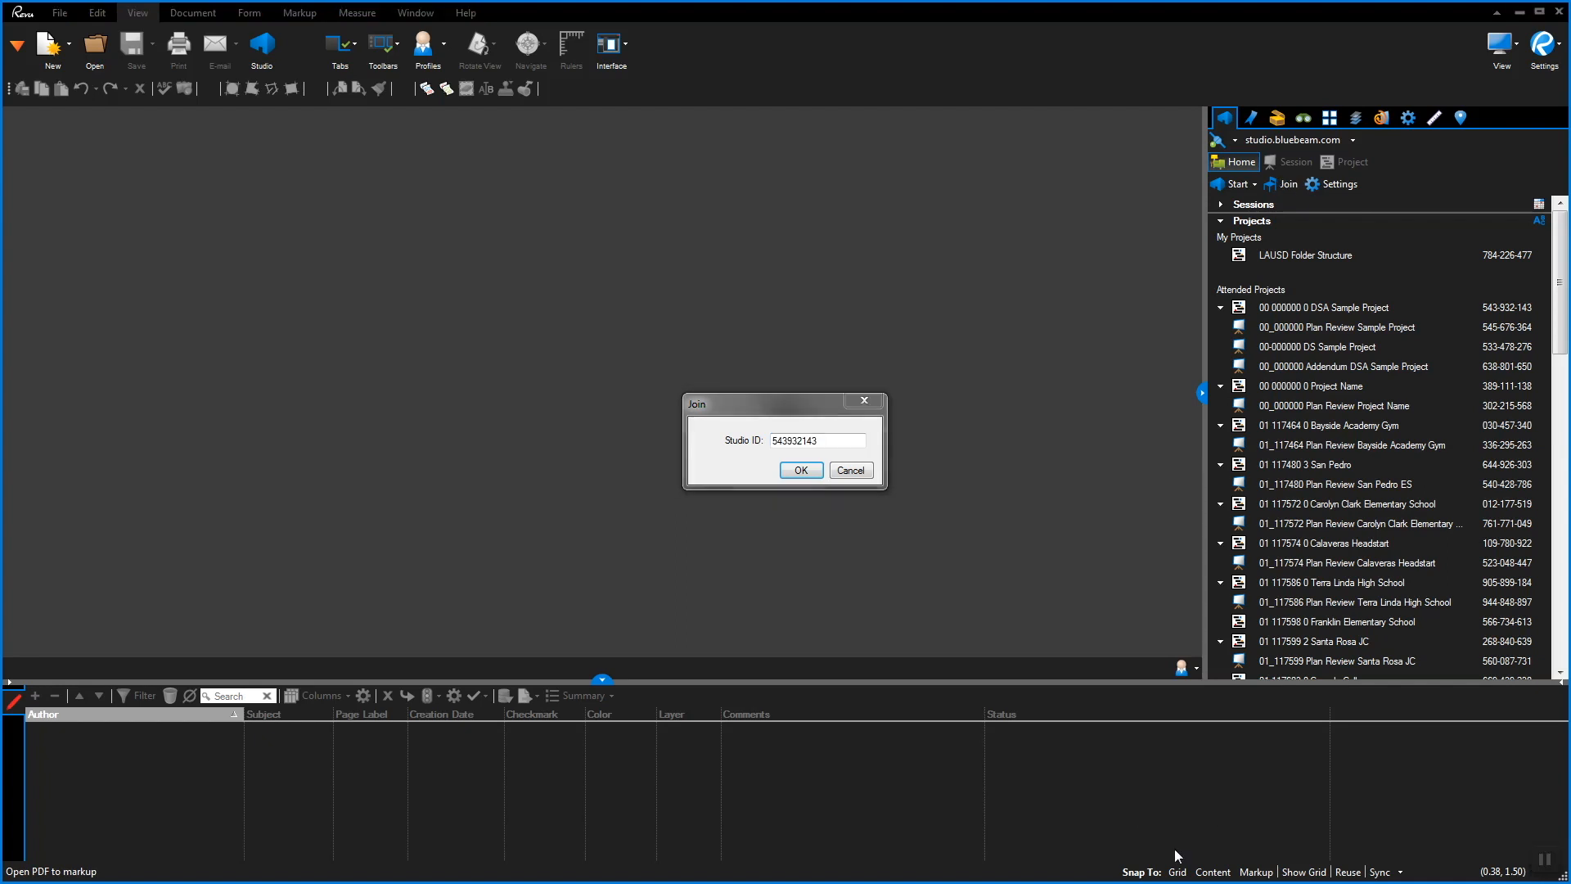
left_click(795, 472)
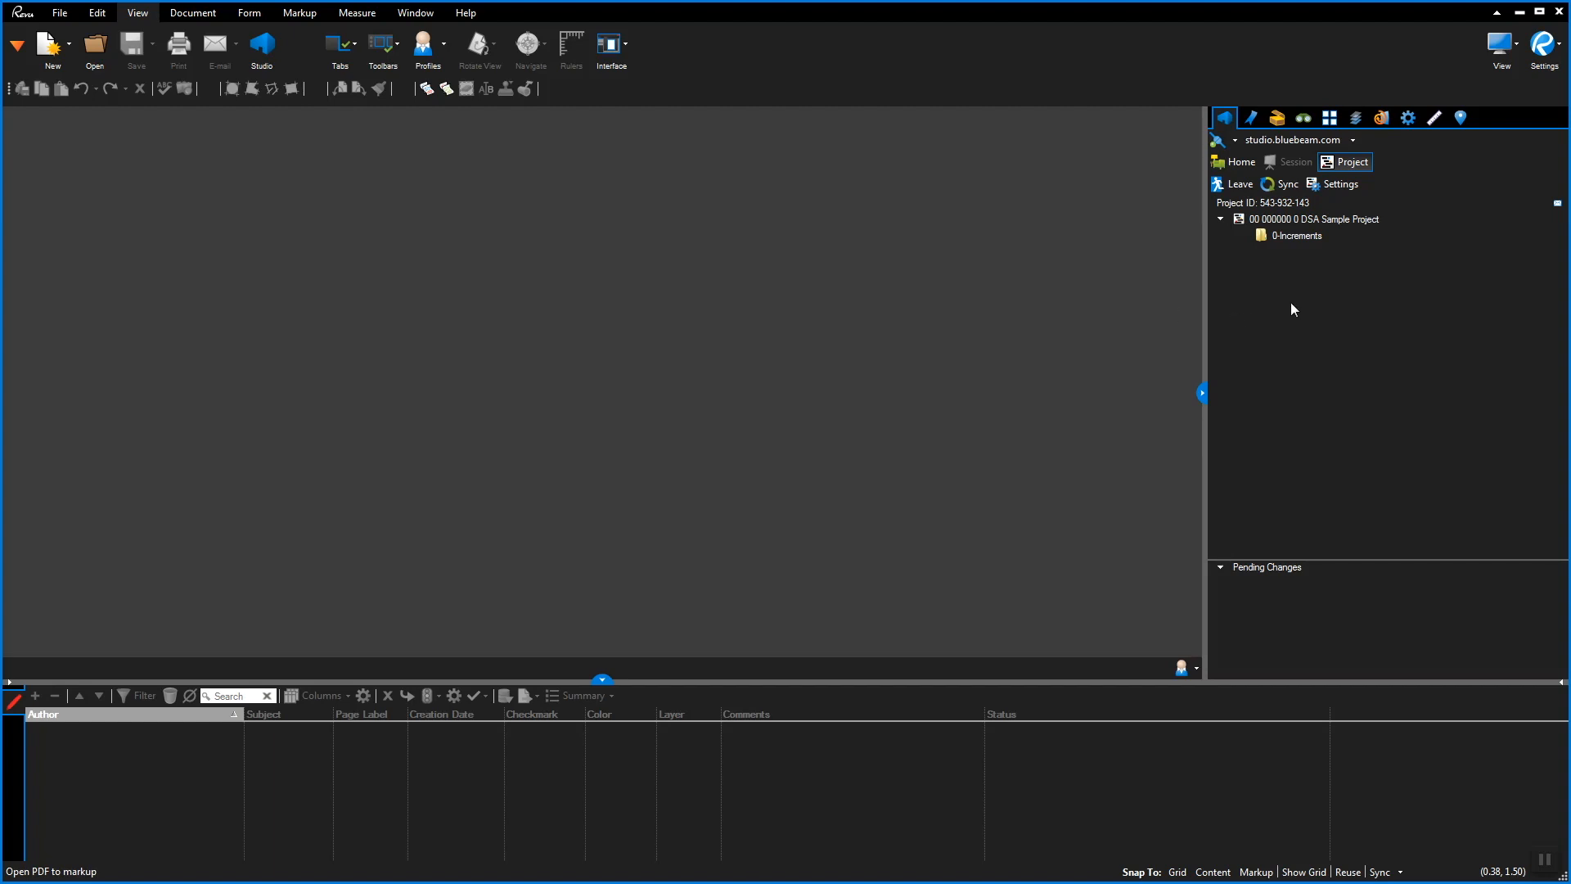
Expand 0-Increments and view its A. Submissions, B. DSA Review and C. Approval folders
left_click(1307, 237)
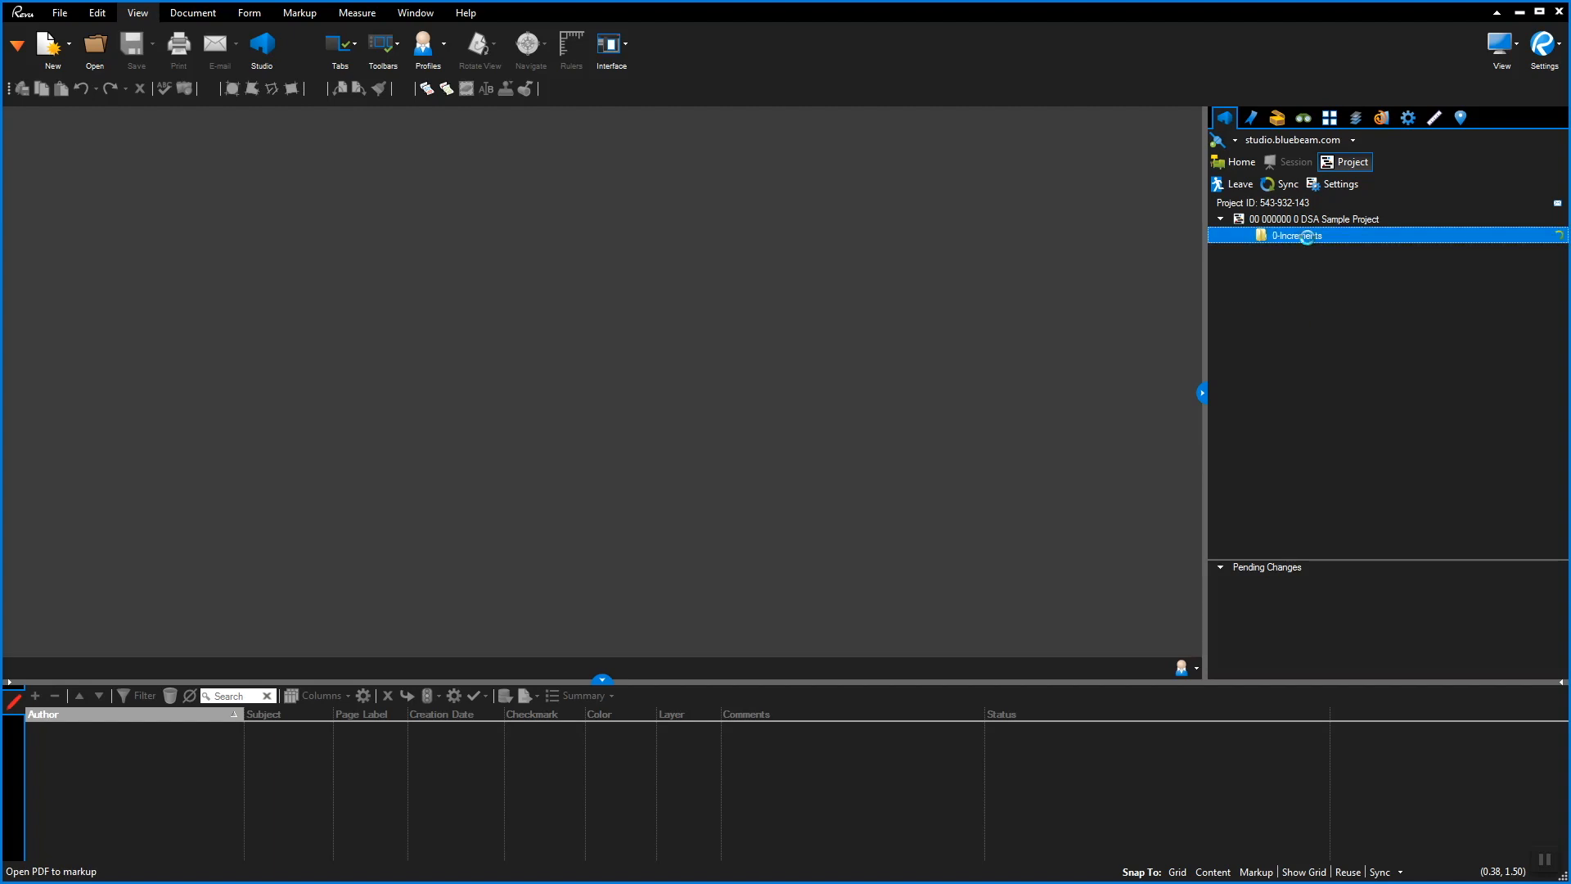
left_click(1357, 252)
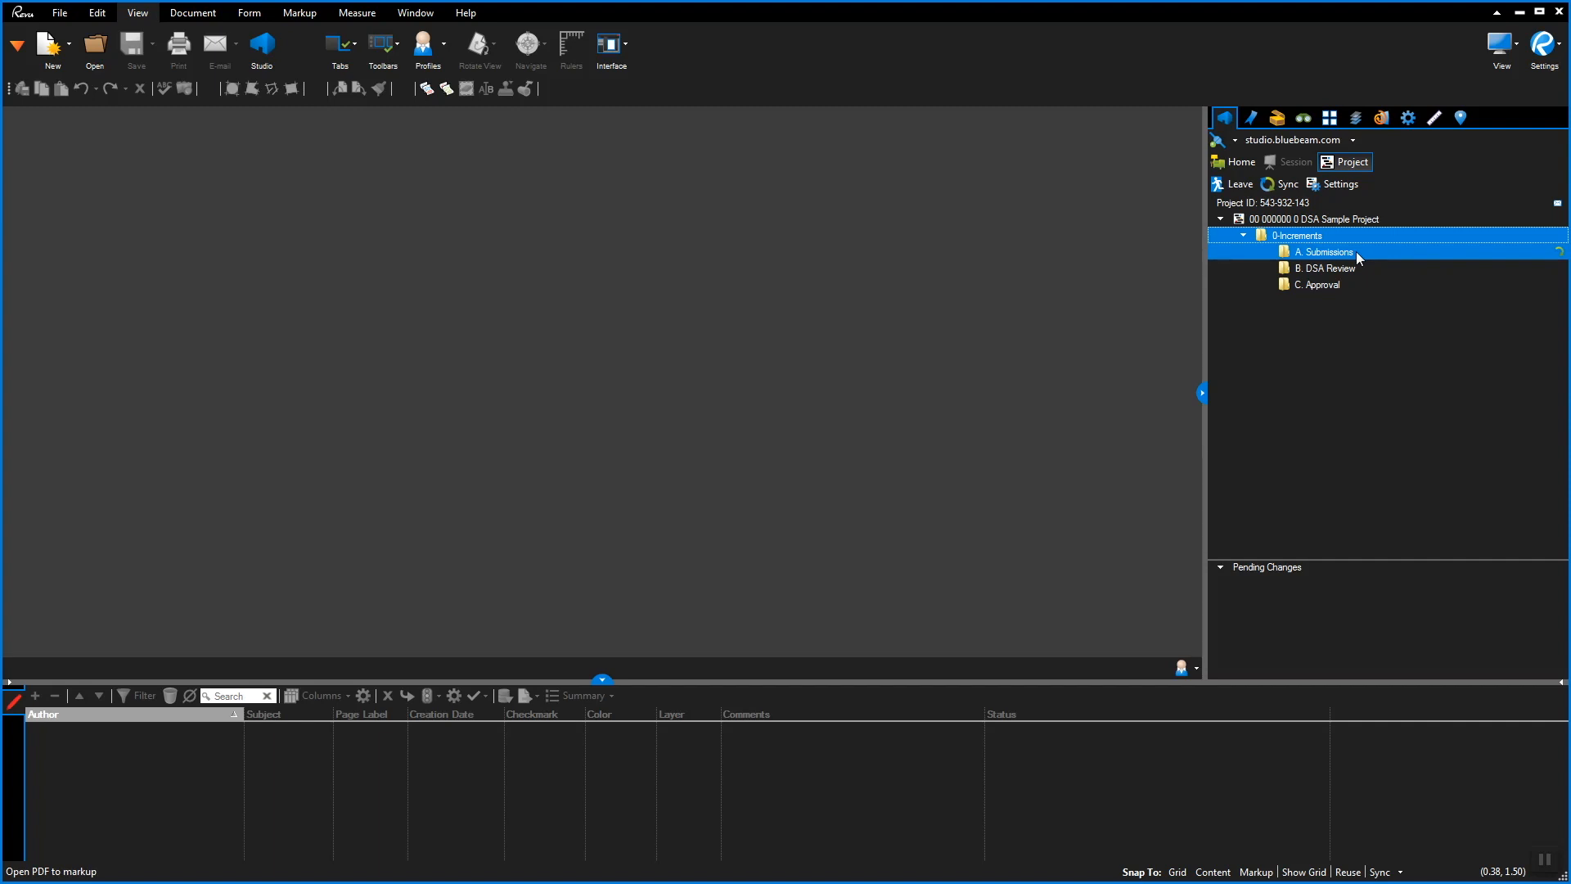
left_click(1363, 269)
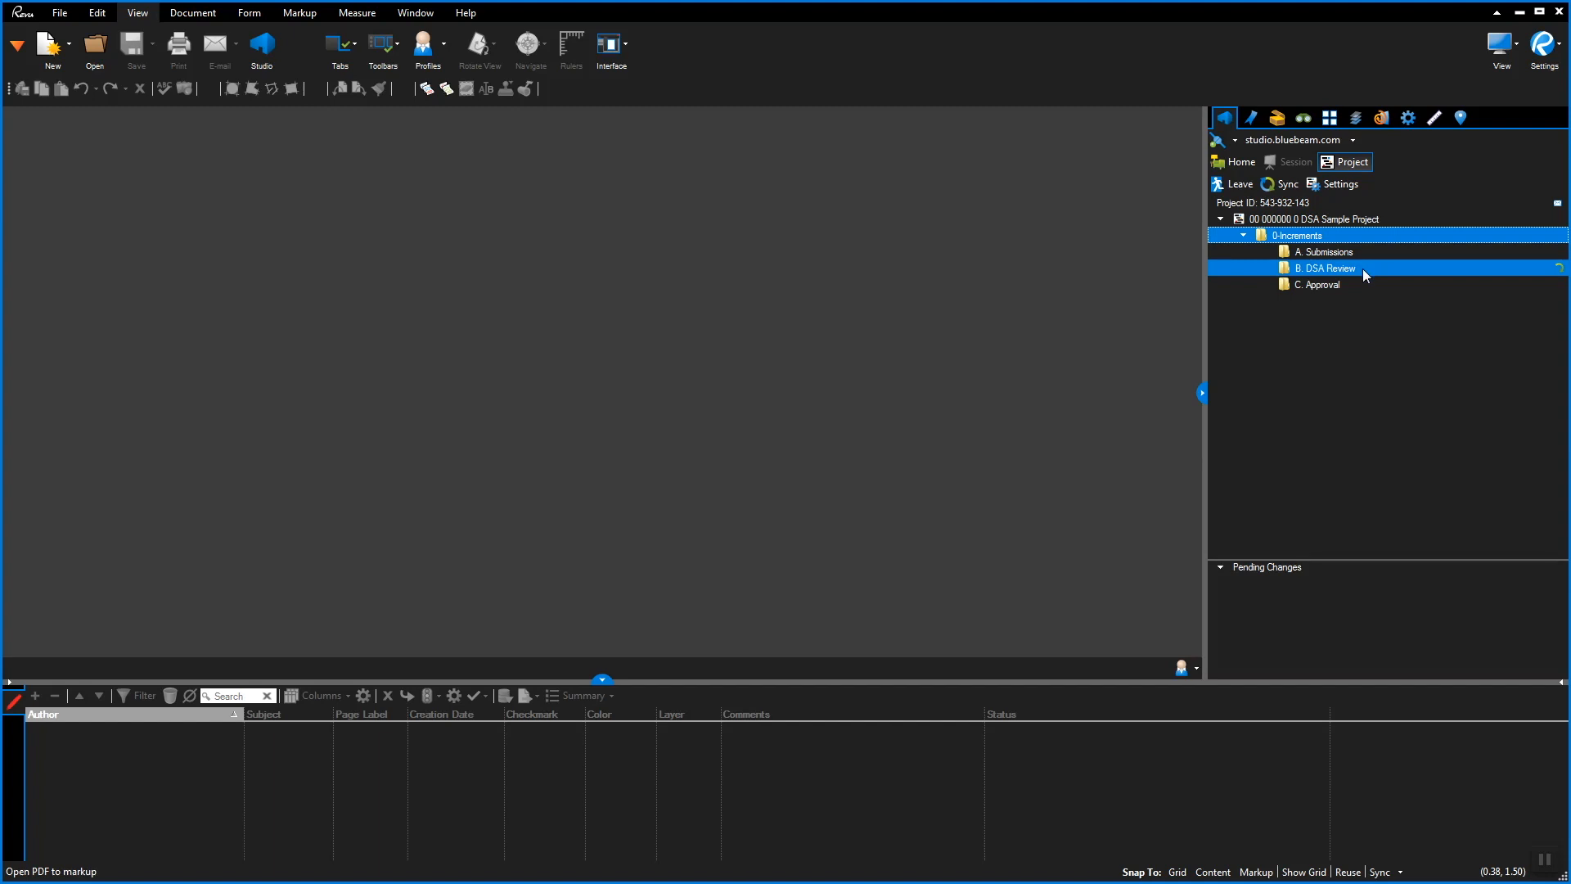
left_click(1362, 285)
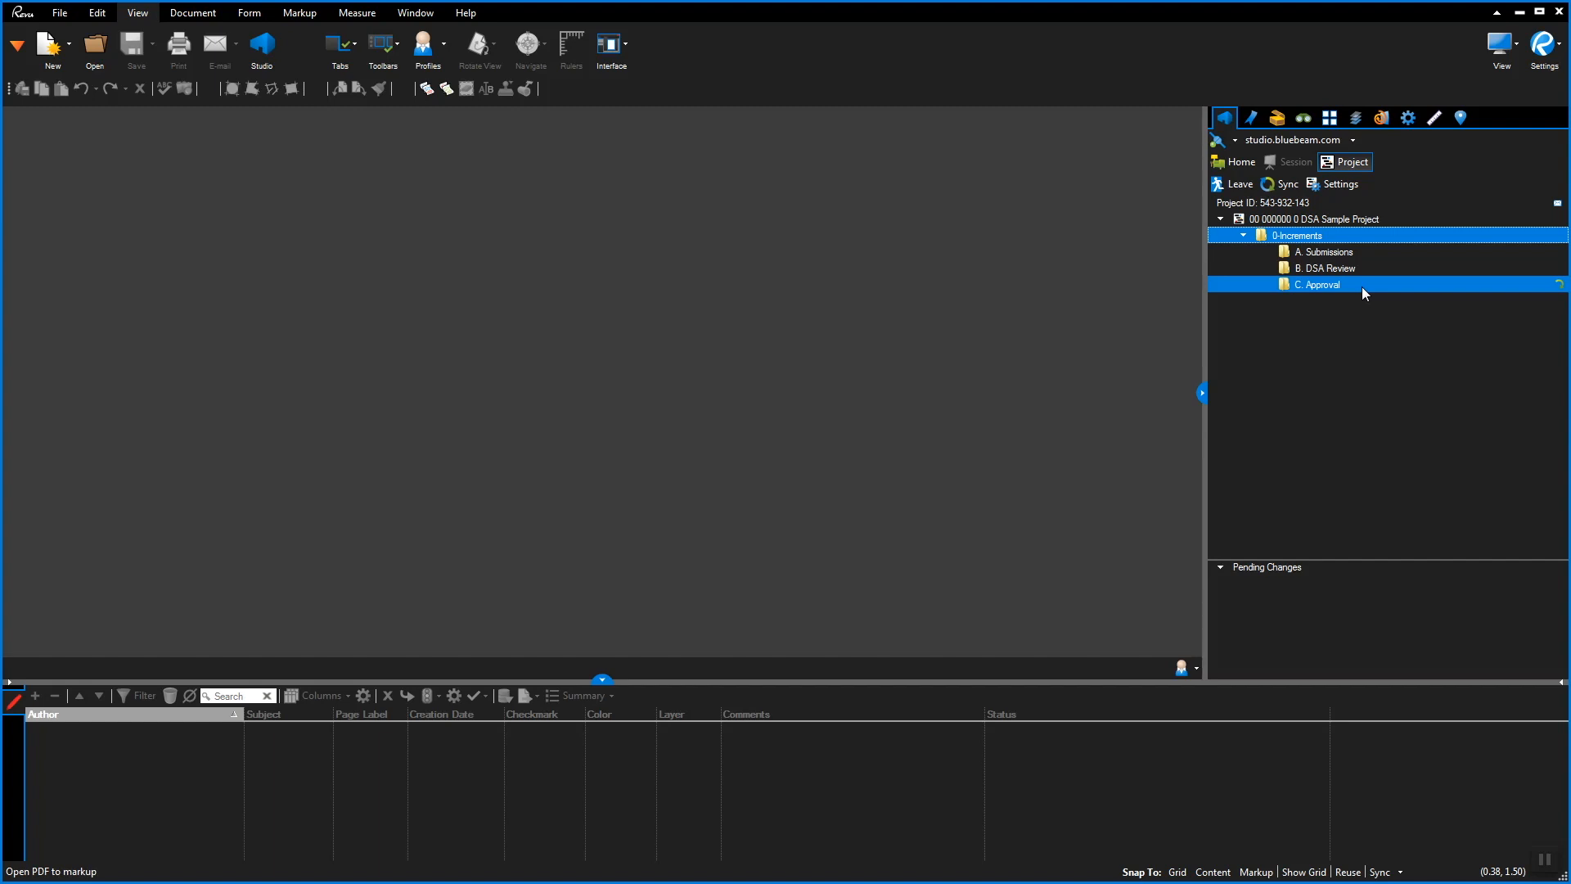
Browse B. DSA Review's Plan Review and Post Approval subfolders, then return to Studio home
left_click(1353, 268)
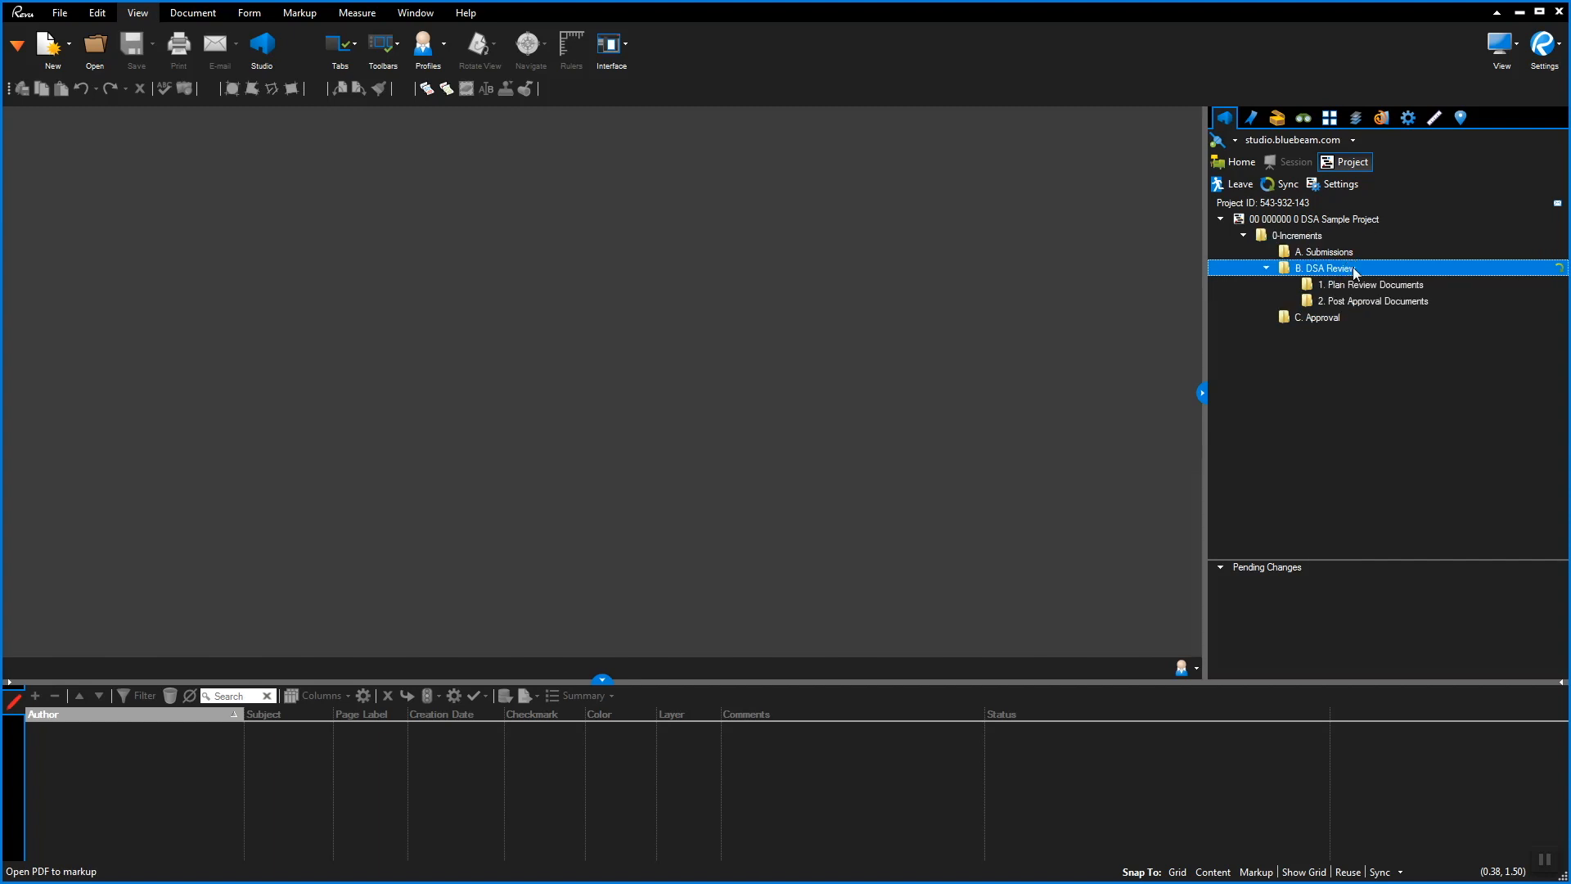
left_click(1354, 284)
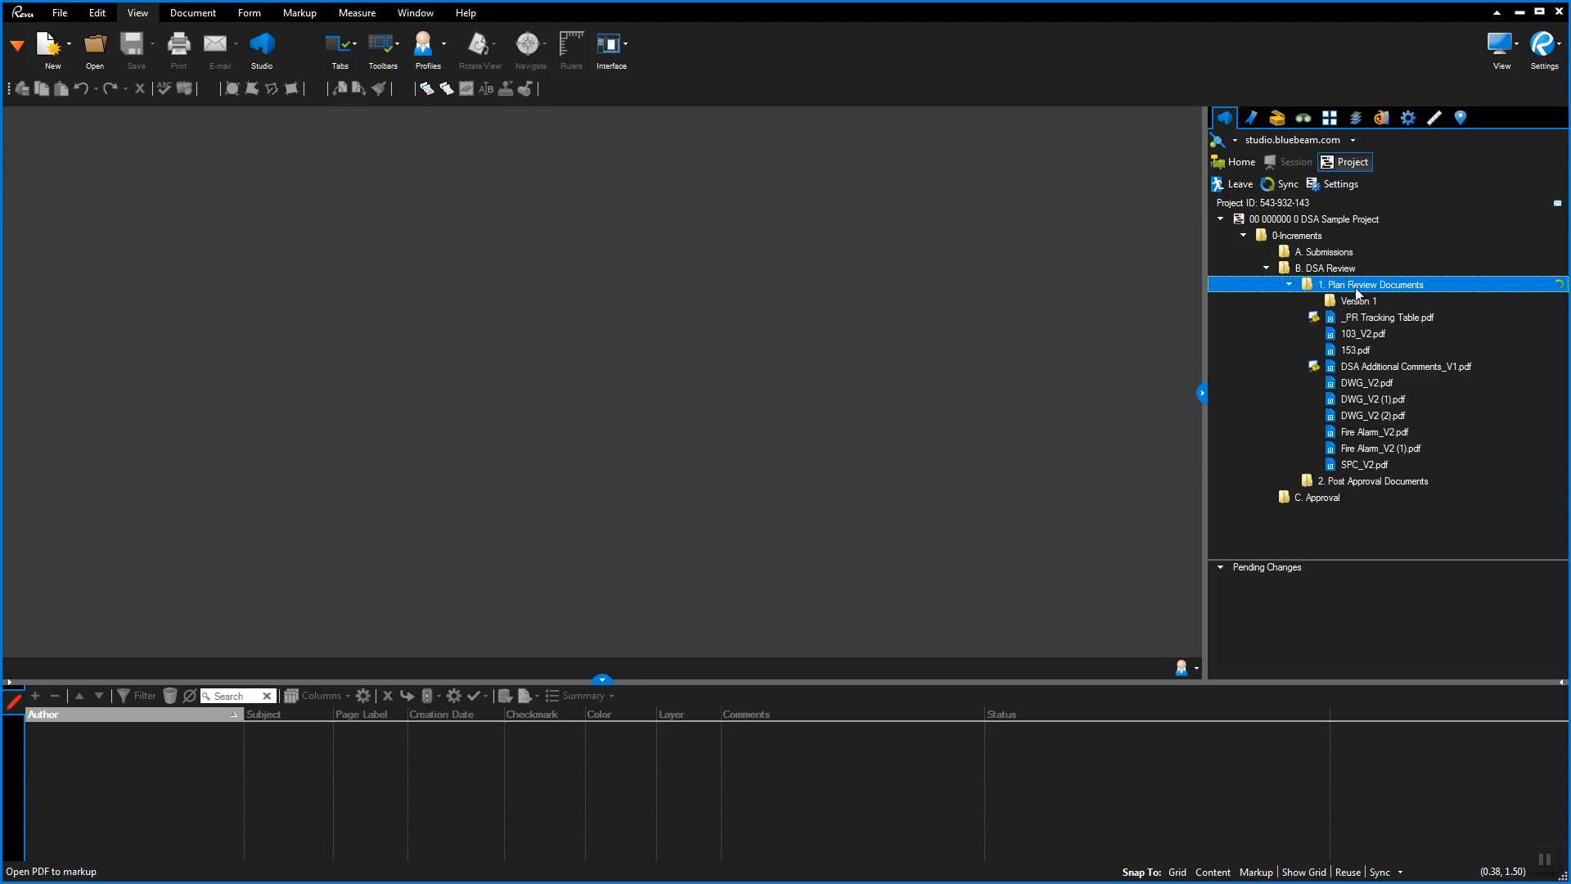
left_click(1382, 483)
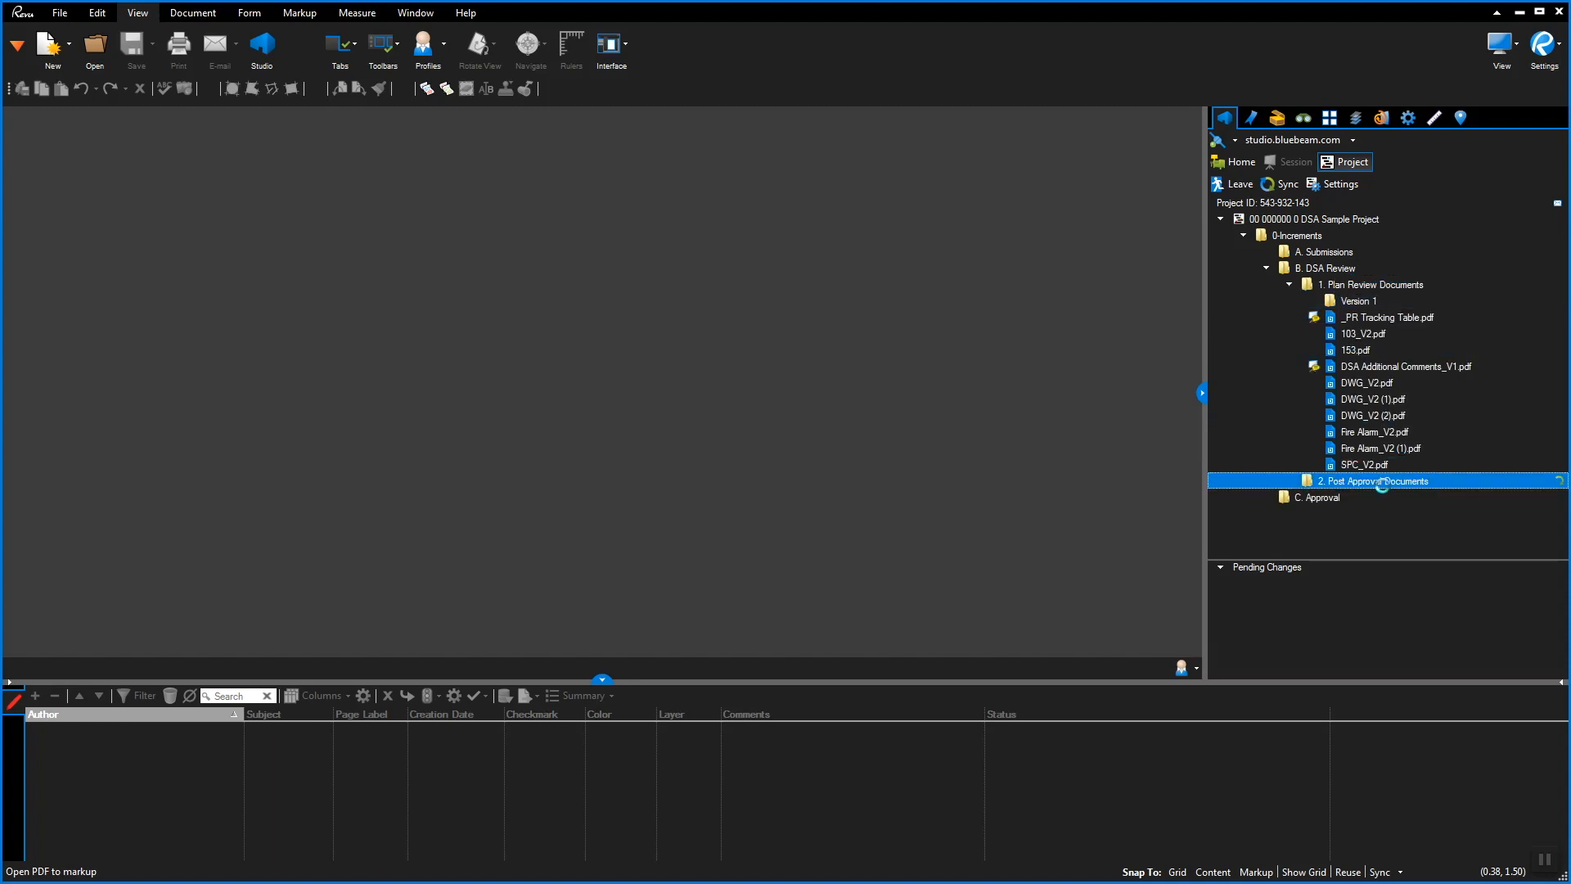
left_click(1402, 489)
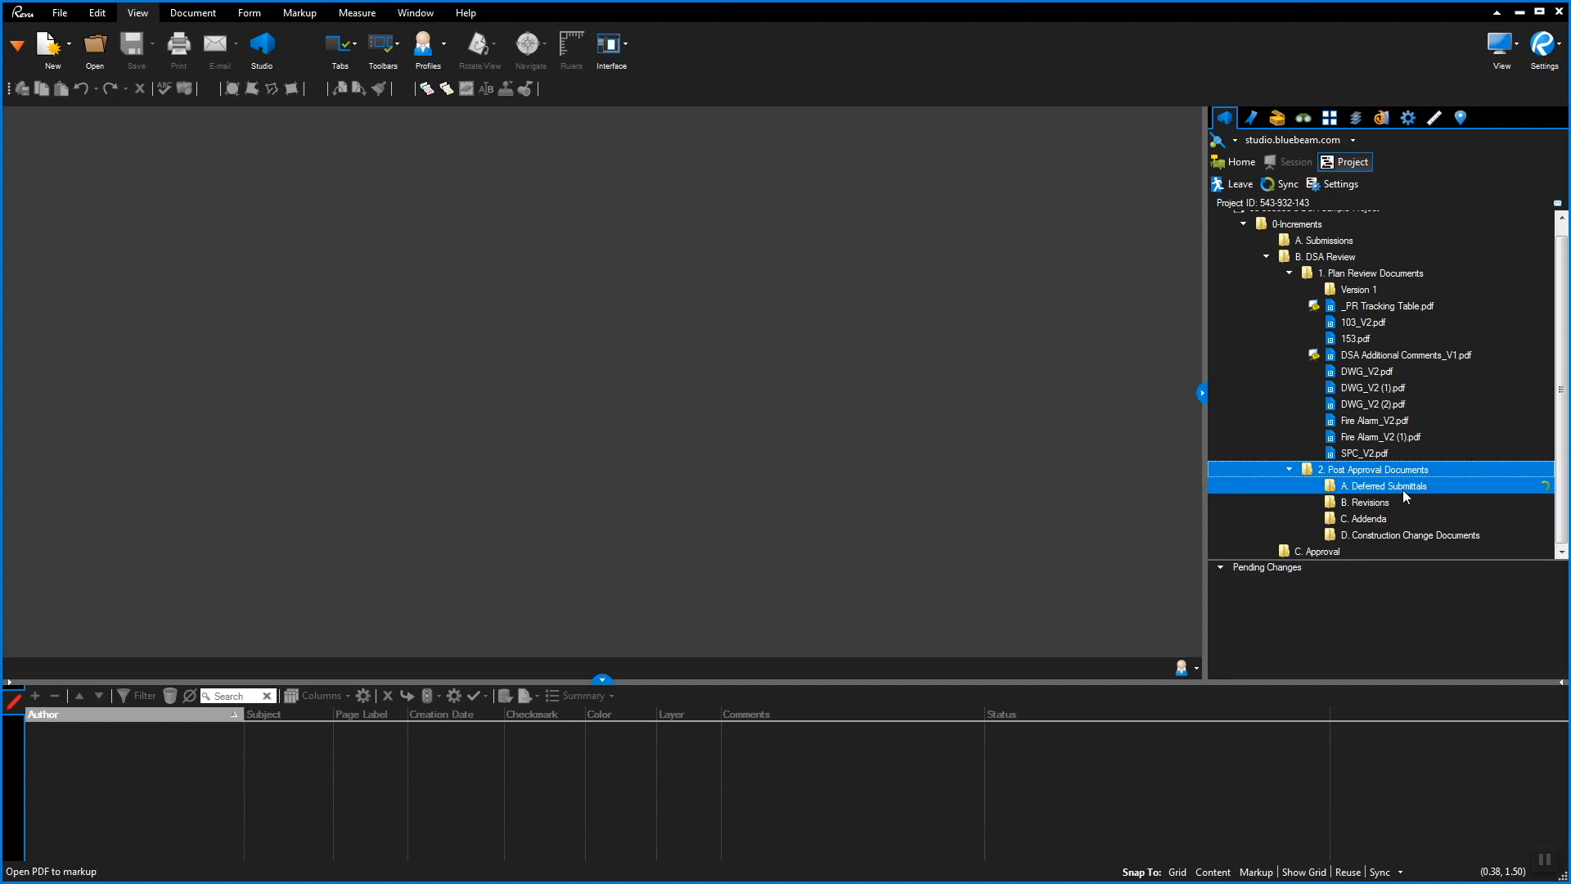
left_click(1404, 503)
left_click(1406, 521)
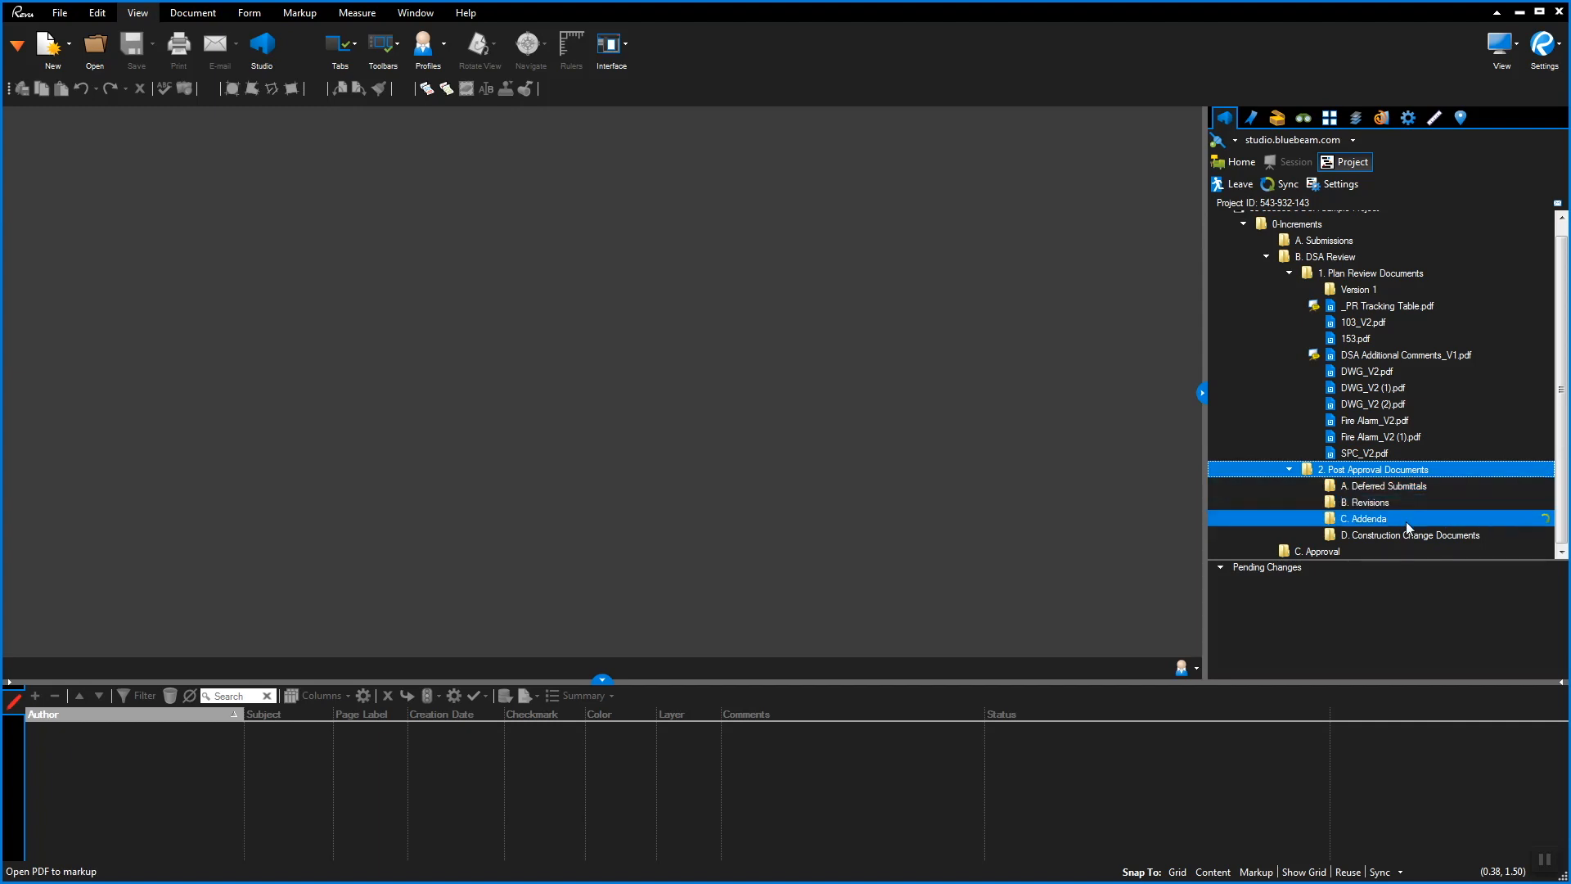
left_click(1410, 535)
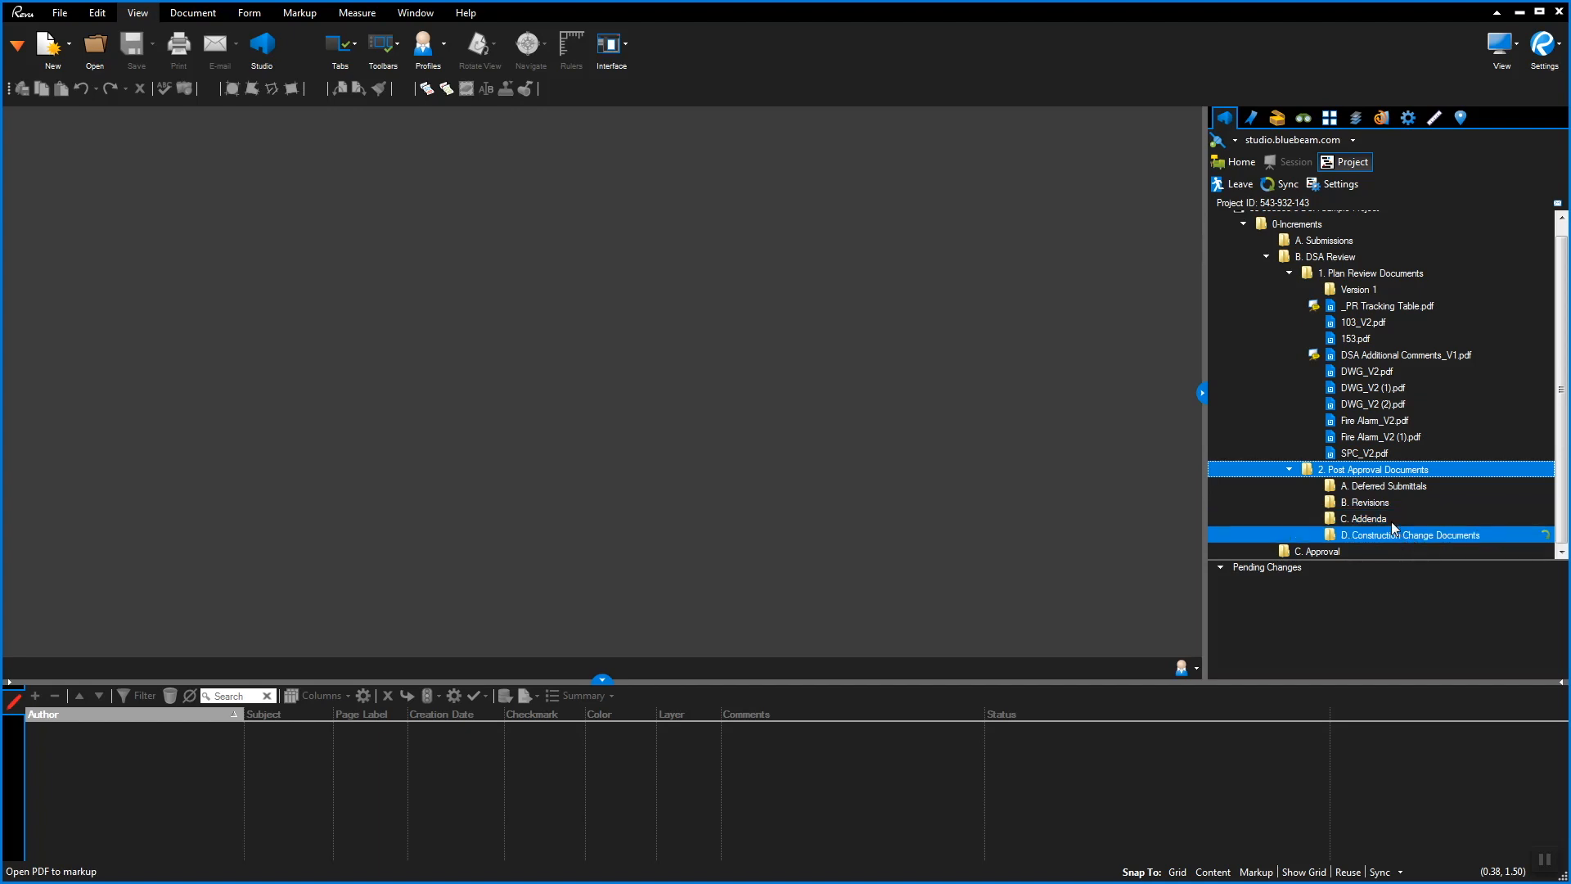
left_click(1407, 502)
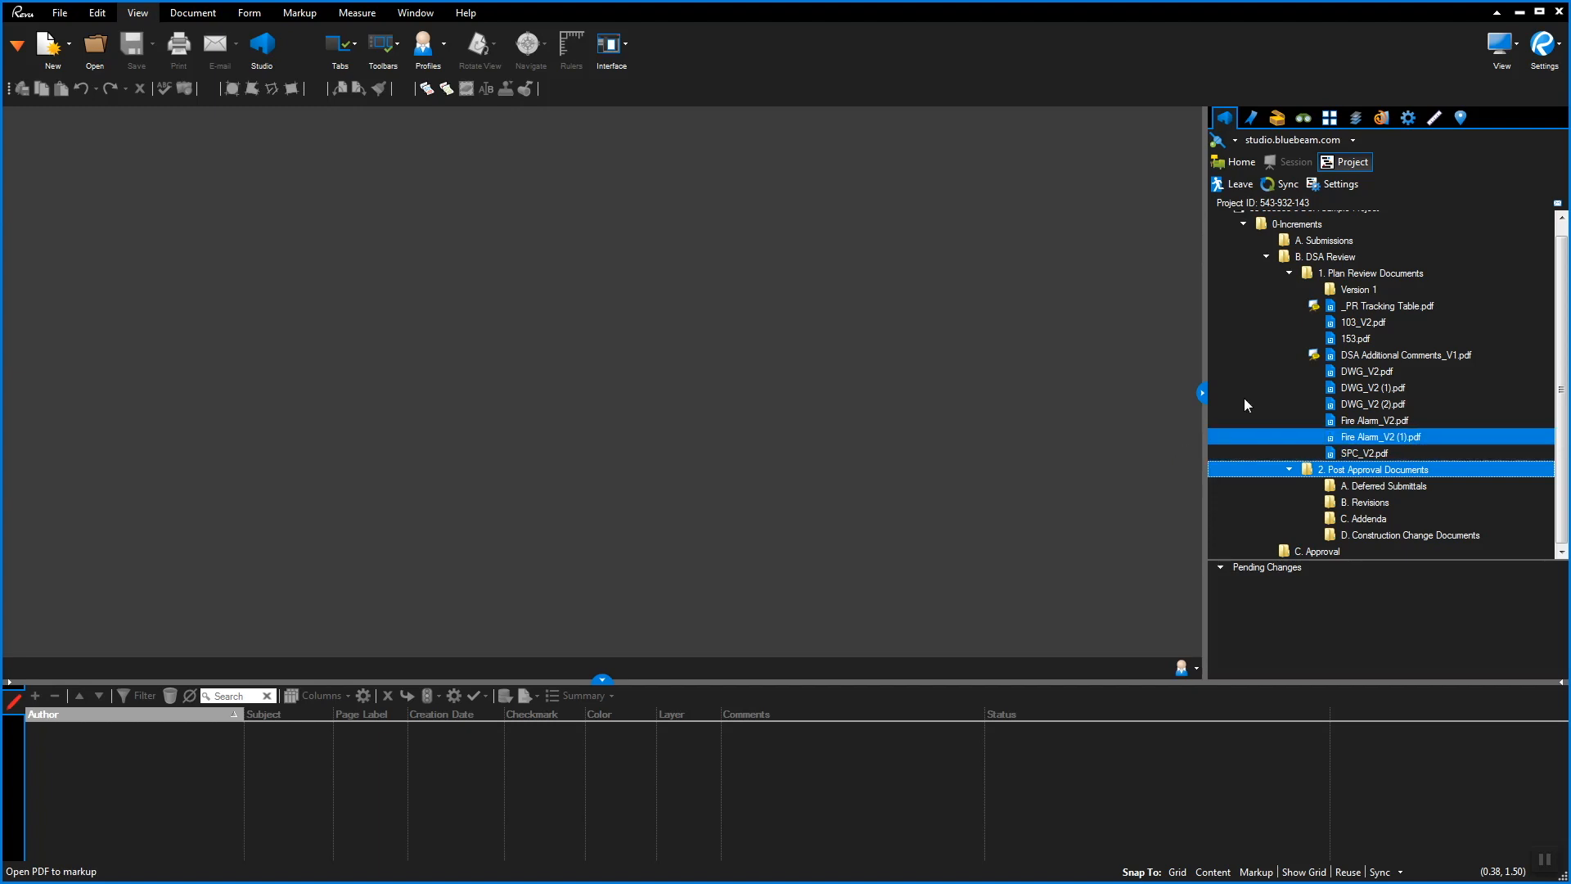
left_click(1238, 167)
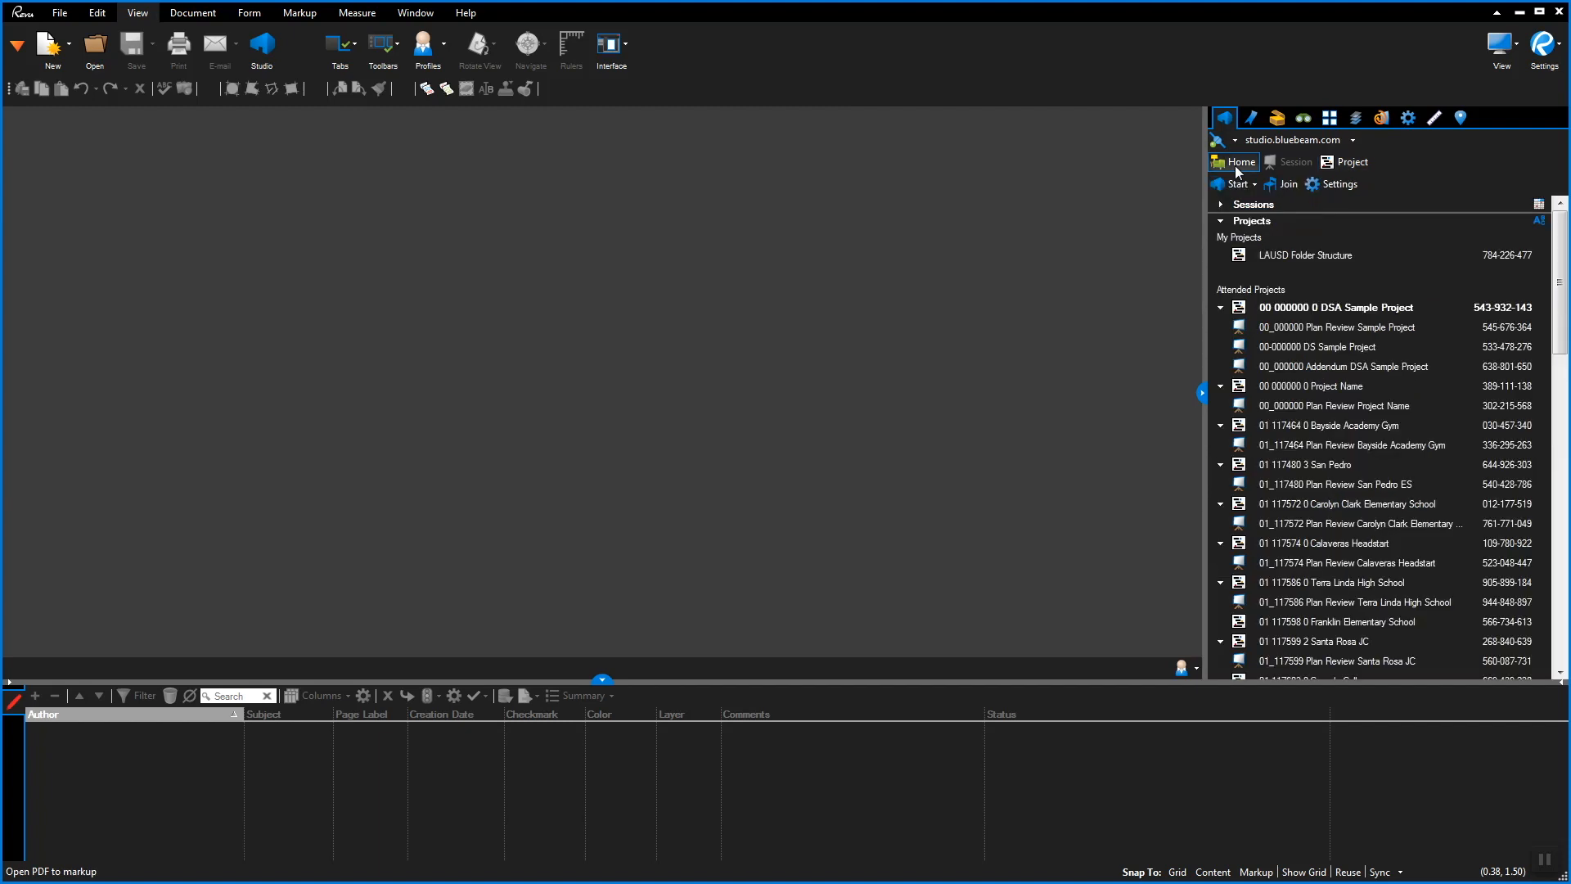
Join the Plan Review Sample Project session by its Studio session ID, then reshow the DSA project folders
left_click(1280, 185)
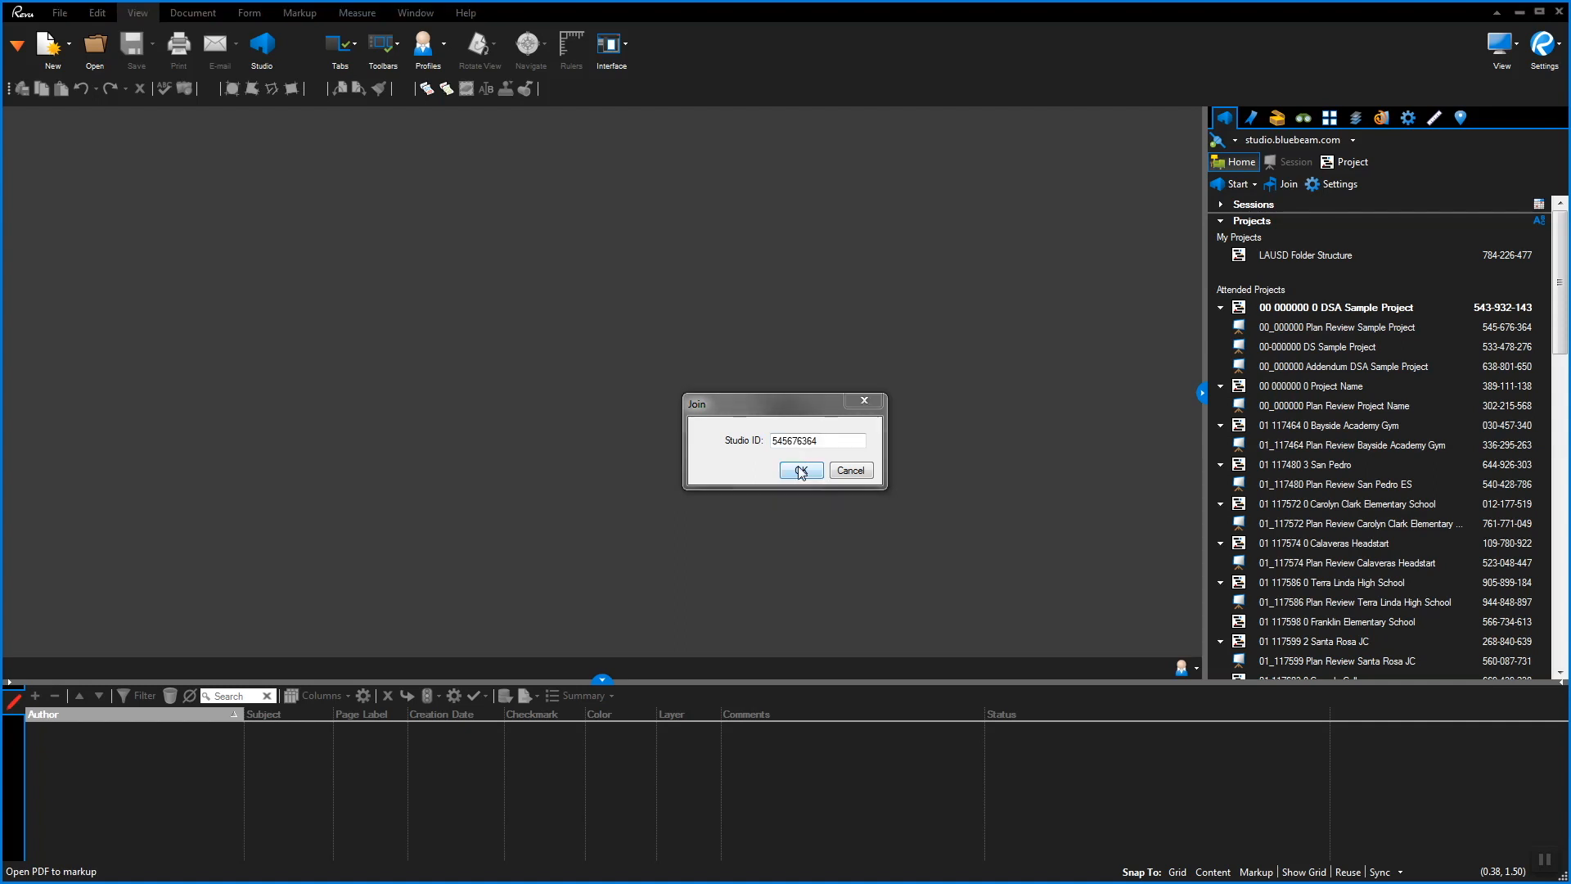
left_click(801, 471)
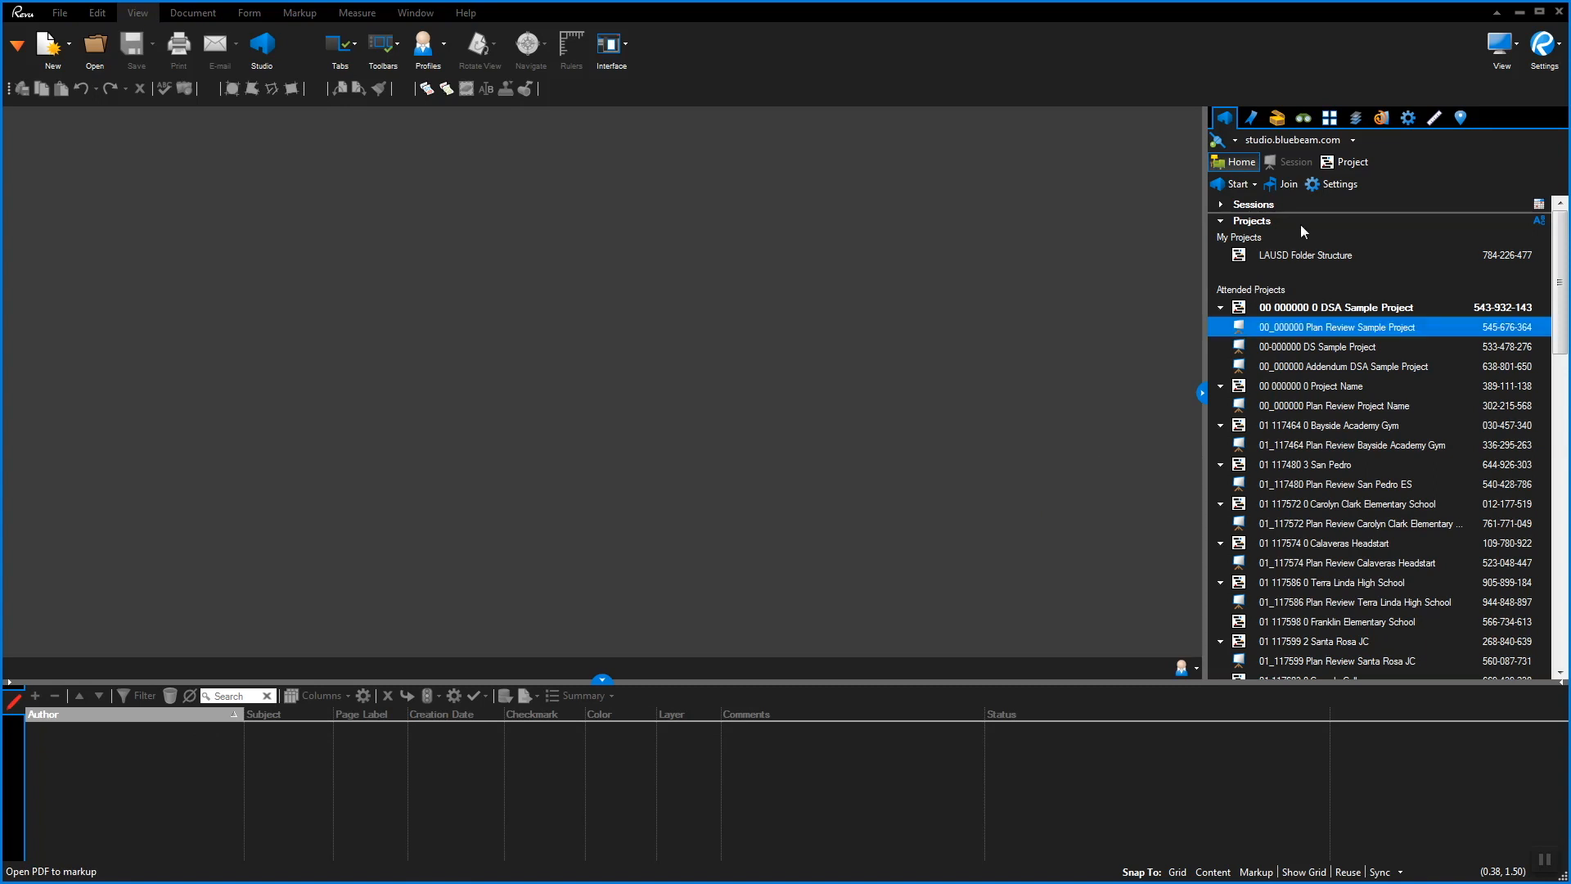
left_click(1346, 161)
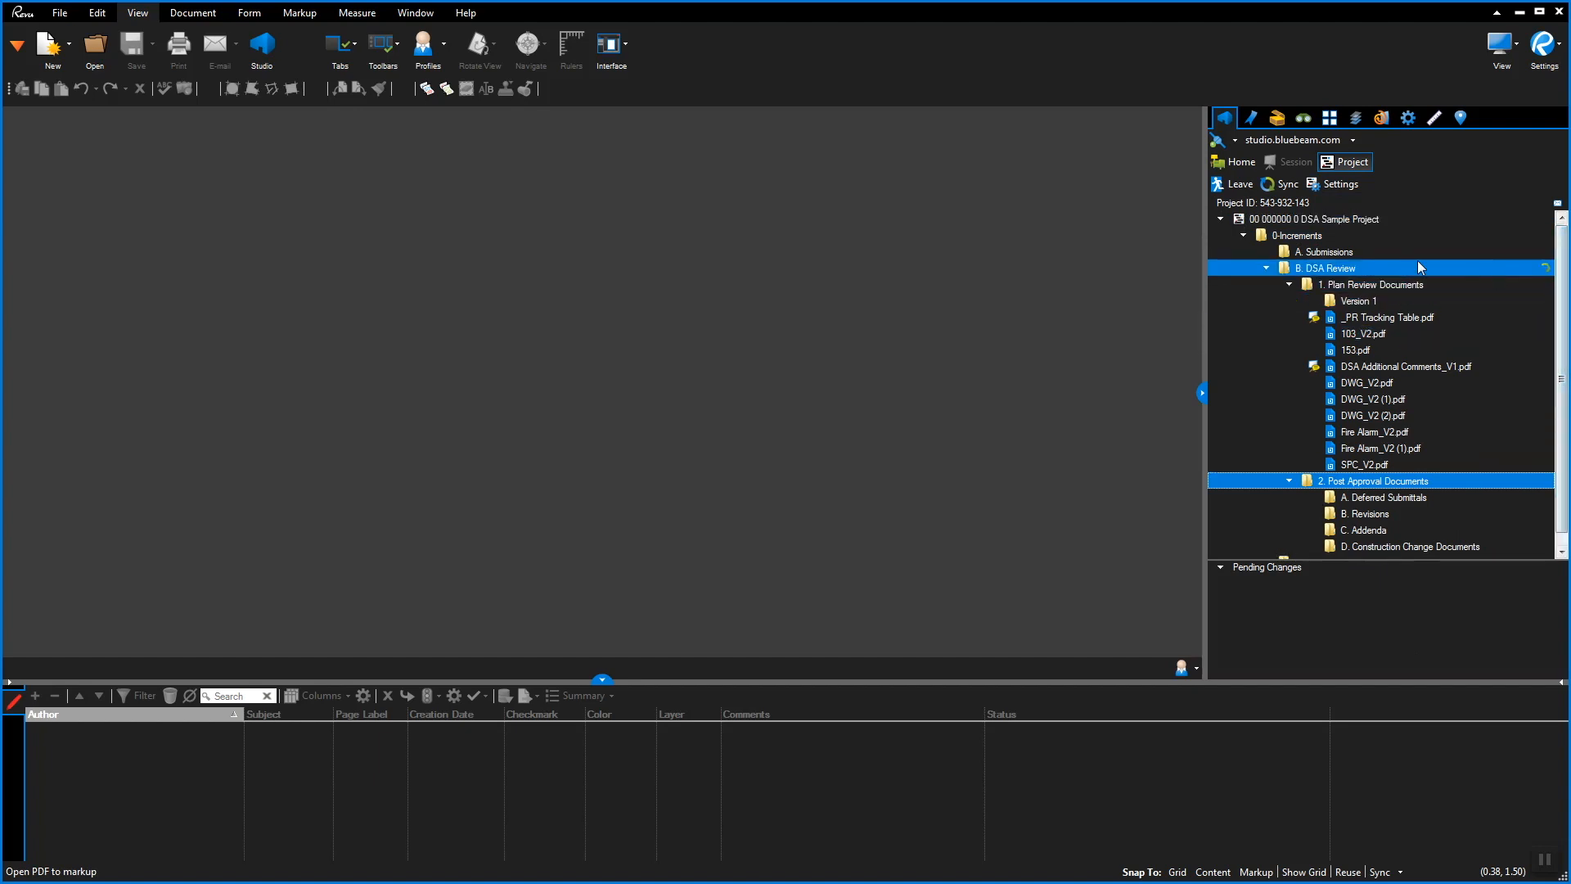
Join the first plan-review session listed under the project root's Show Sessions
left_click(1251, 252)
left_click(1281, 219)
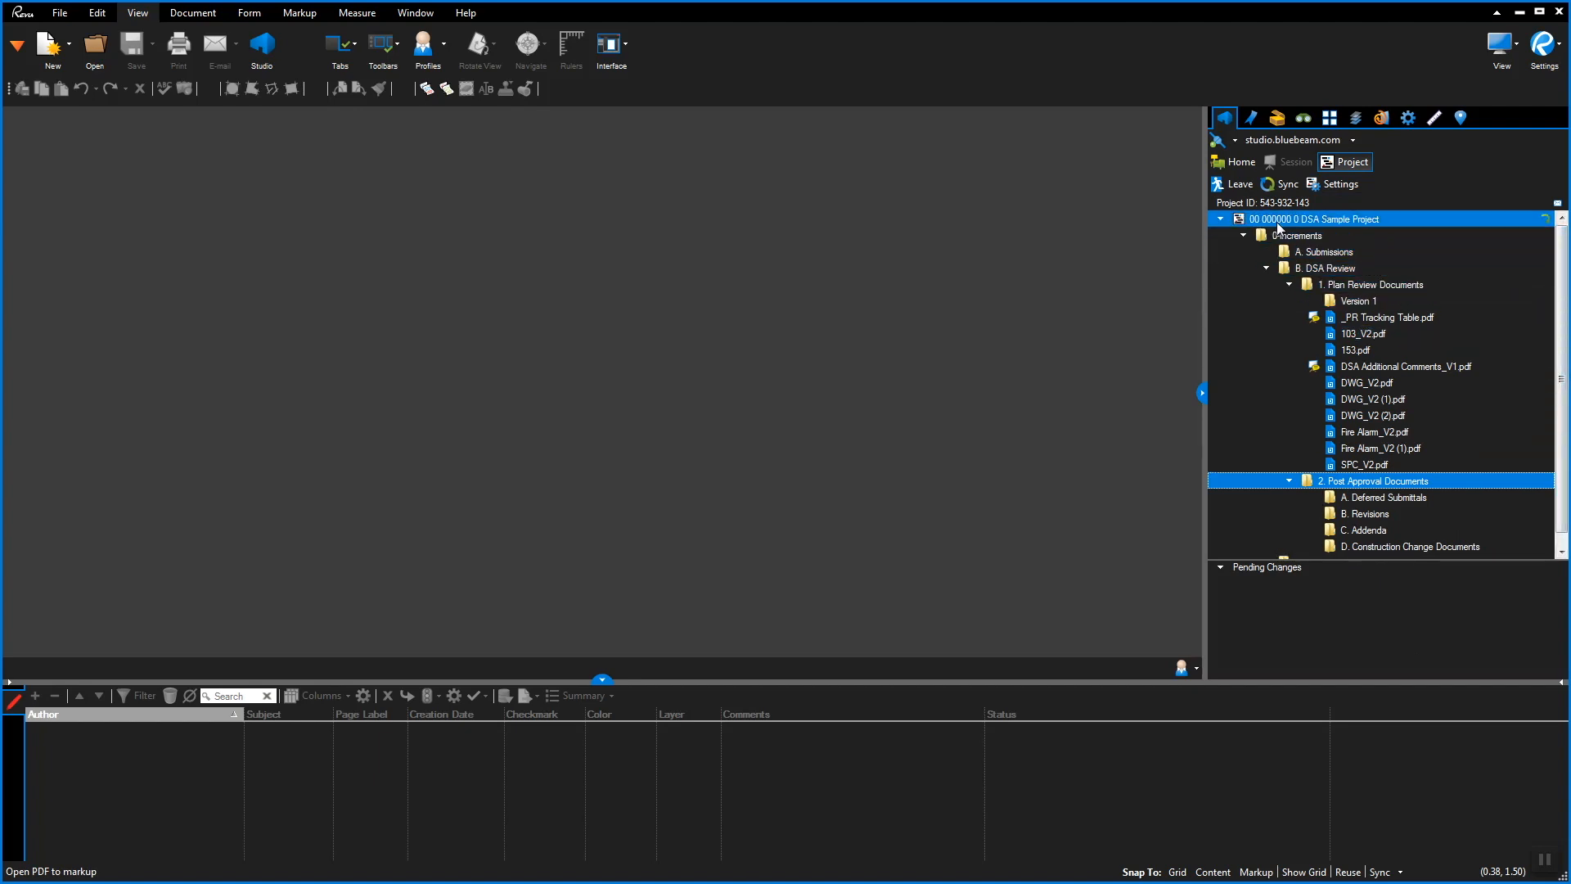
right_click(1280, 220)
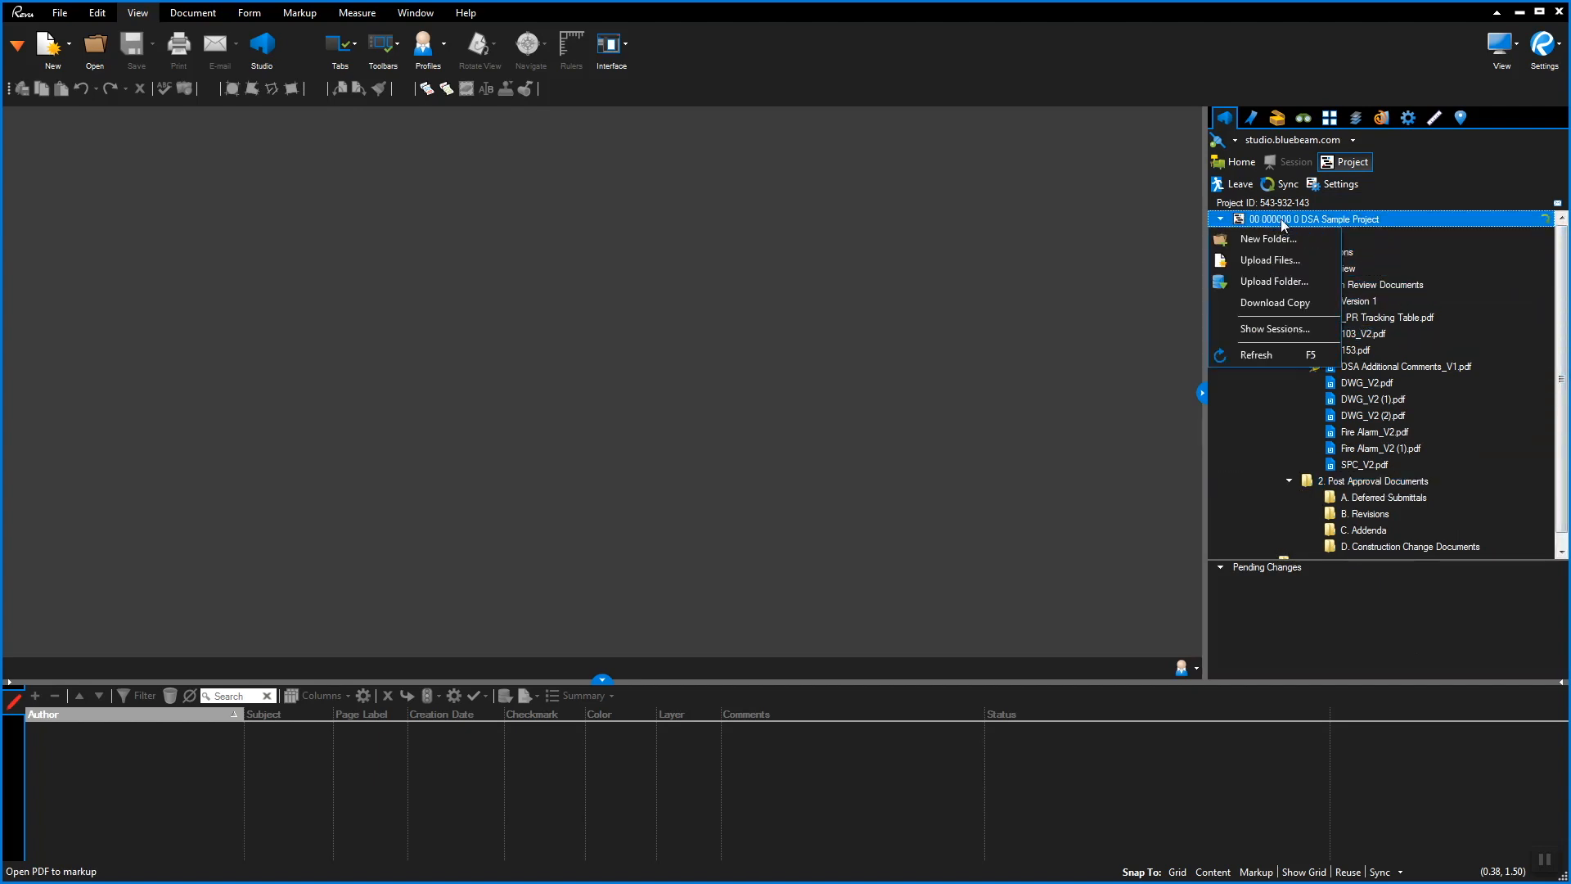
left_click(1306, 329)
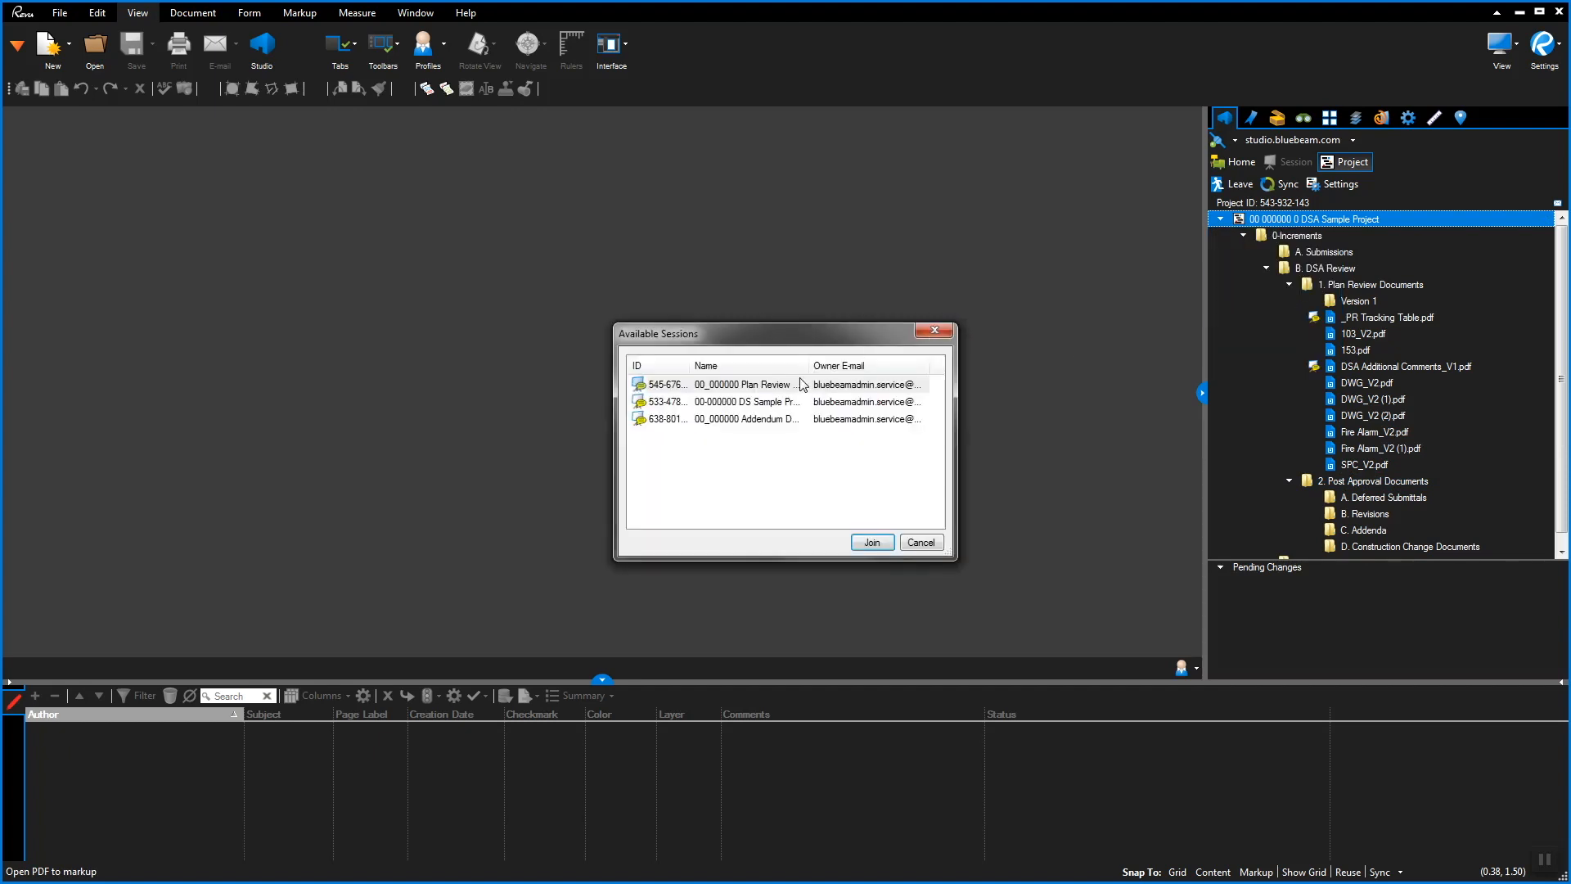
left_click(766, 386)
left_click(872, 542)
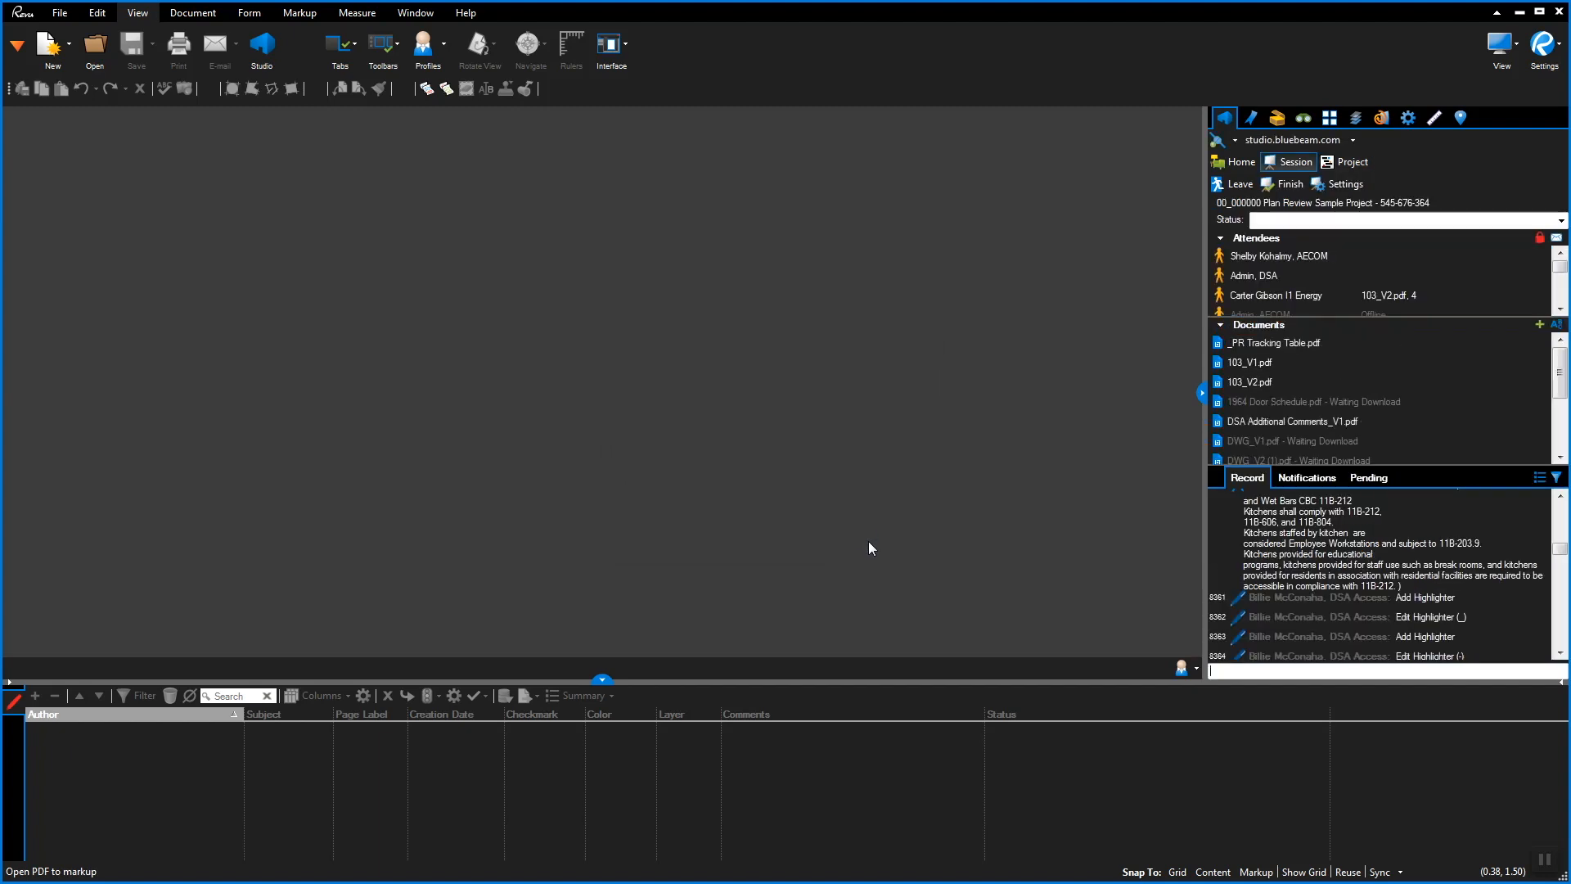
Leave that session and rejoin the Plan Review Sample Project from the Home Sessions list
left_click(1225, 186)
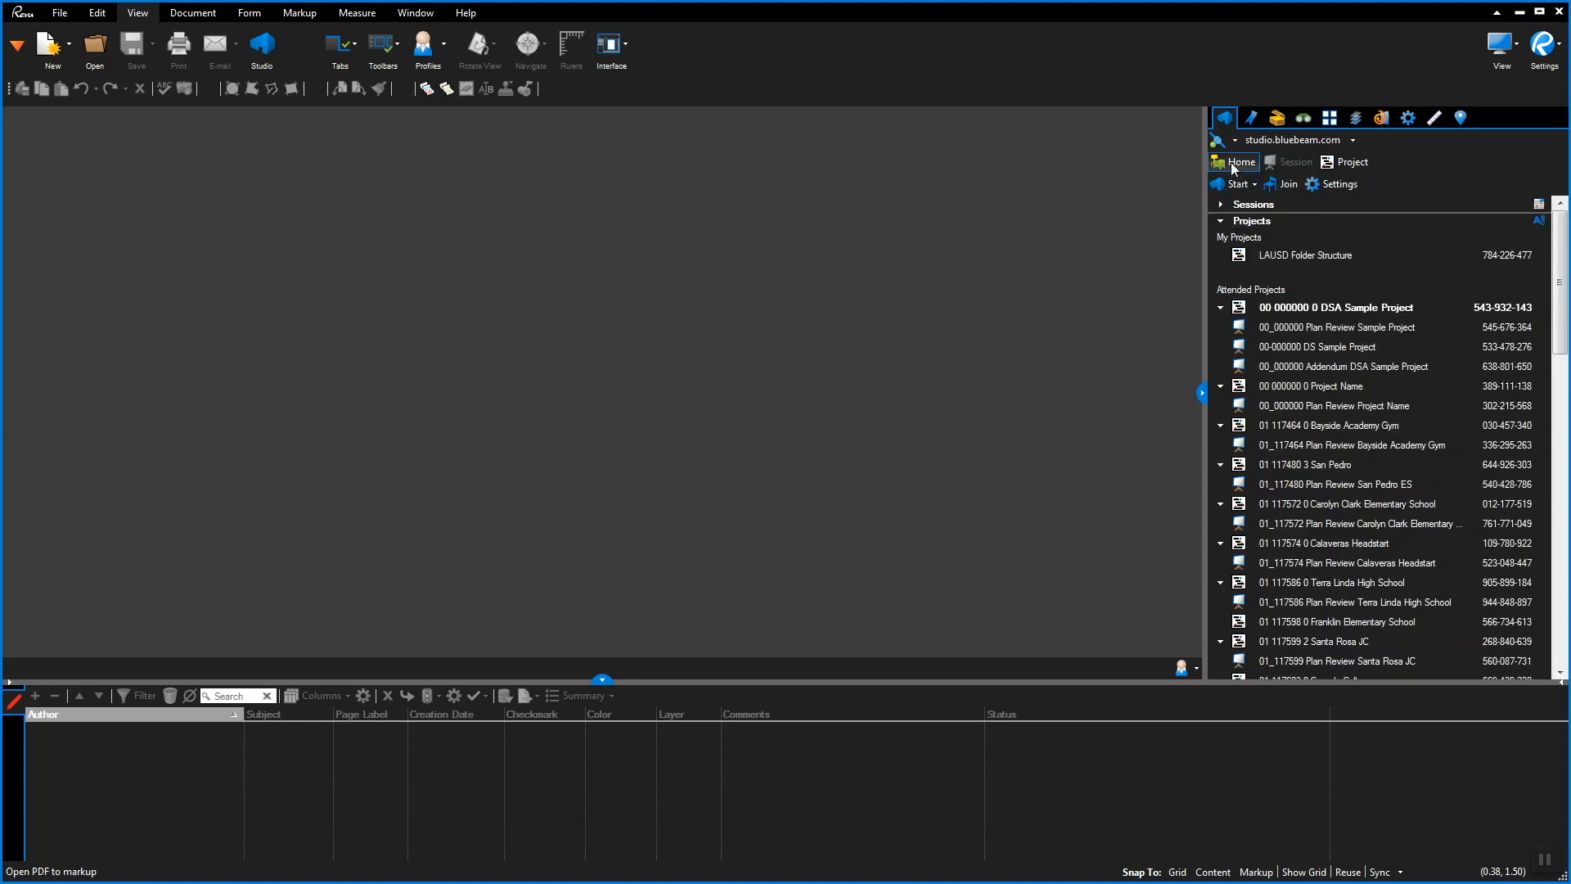
left_click(1221, 204)
left_click(1266, 244)
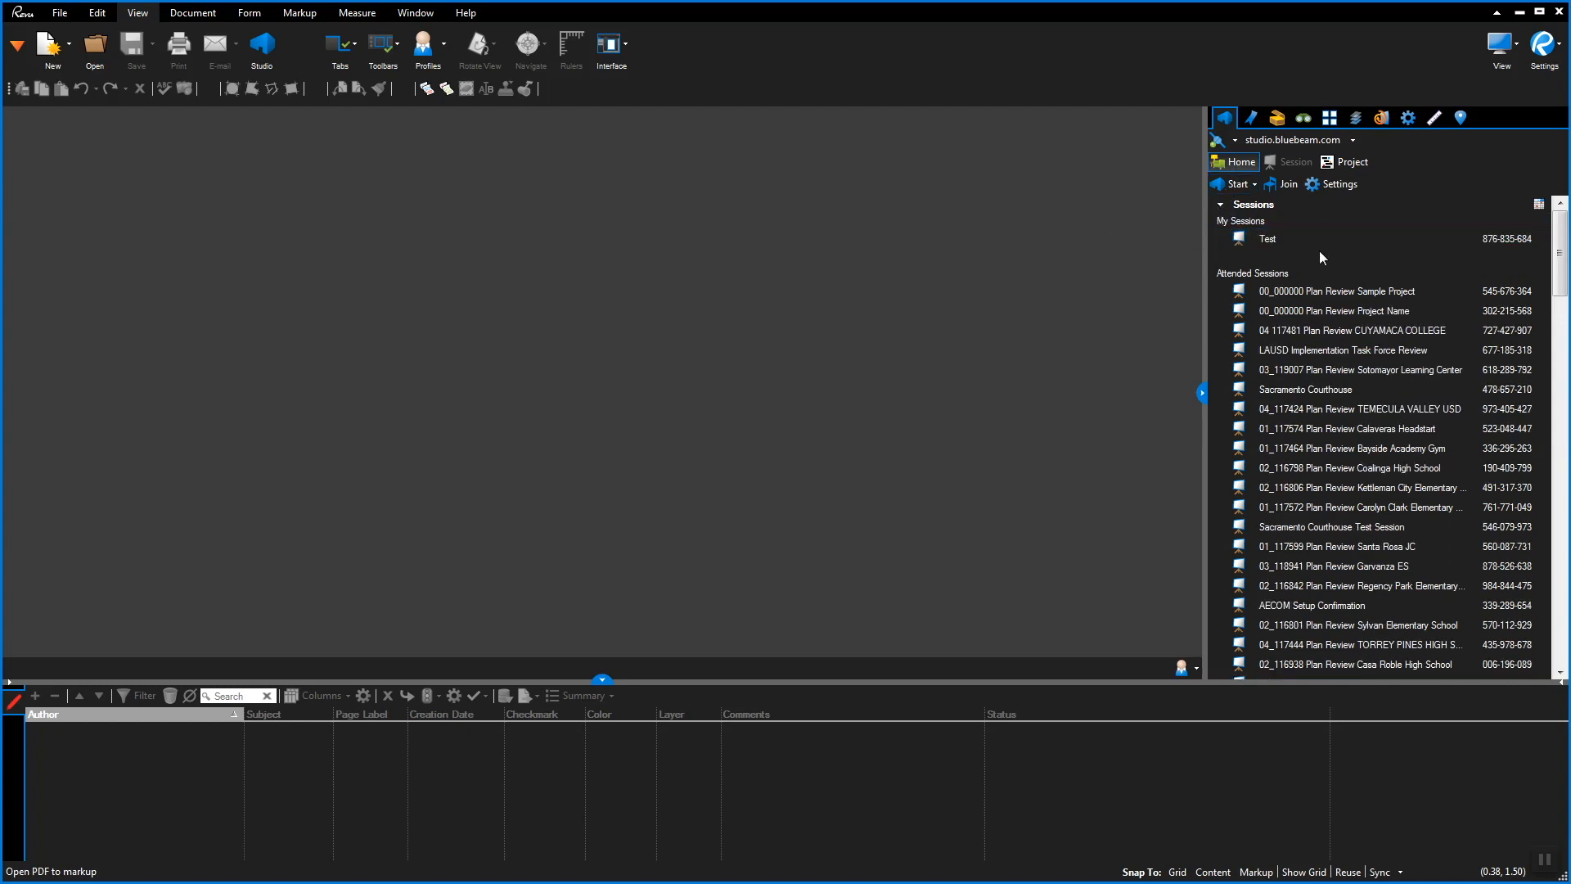
double_click(1331, 293)
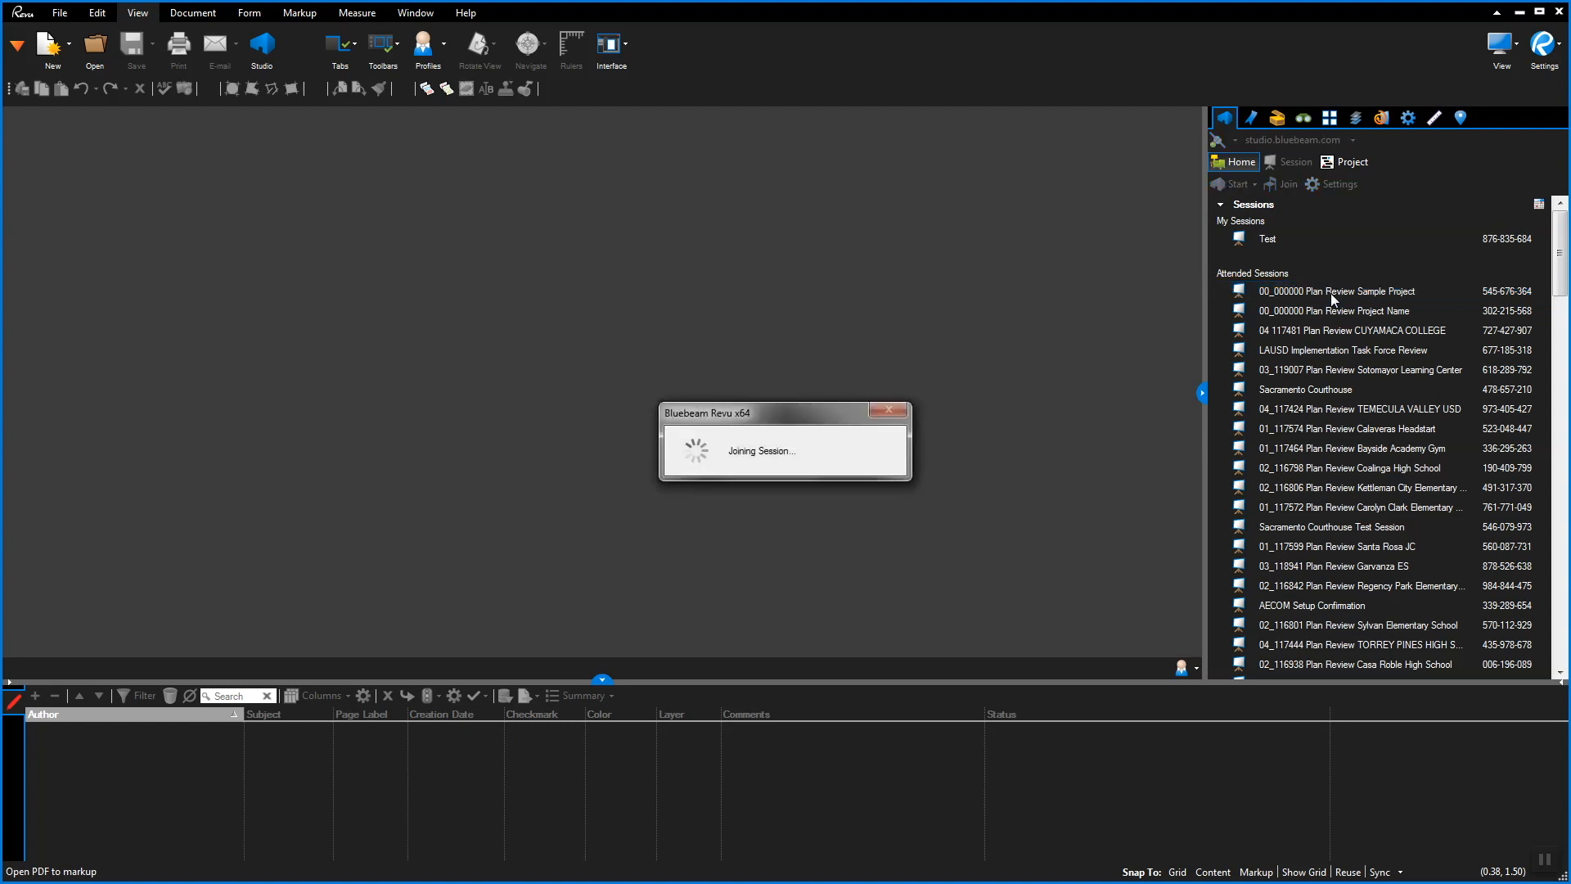
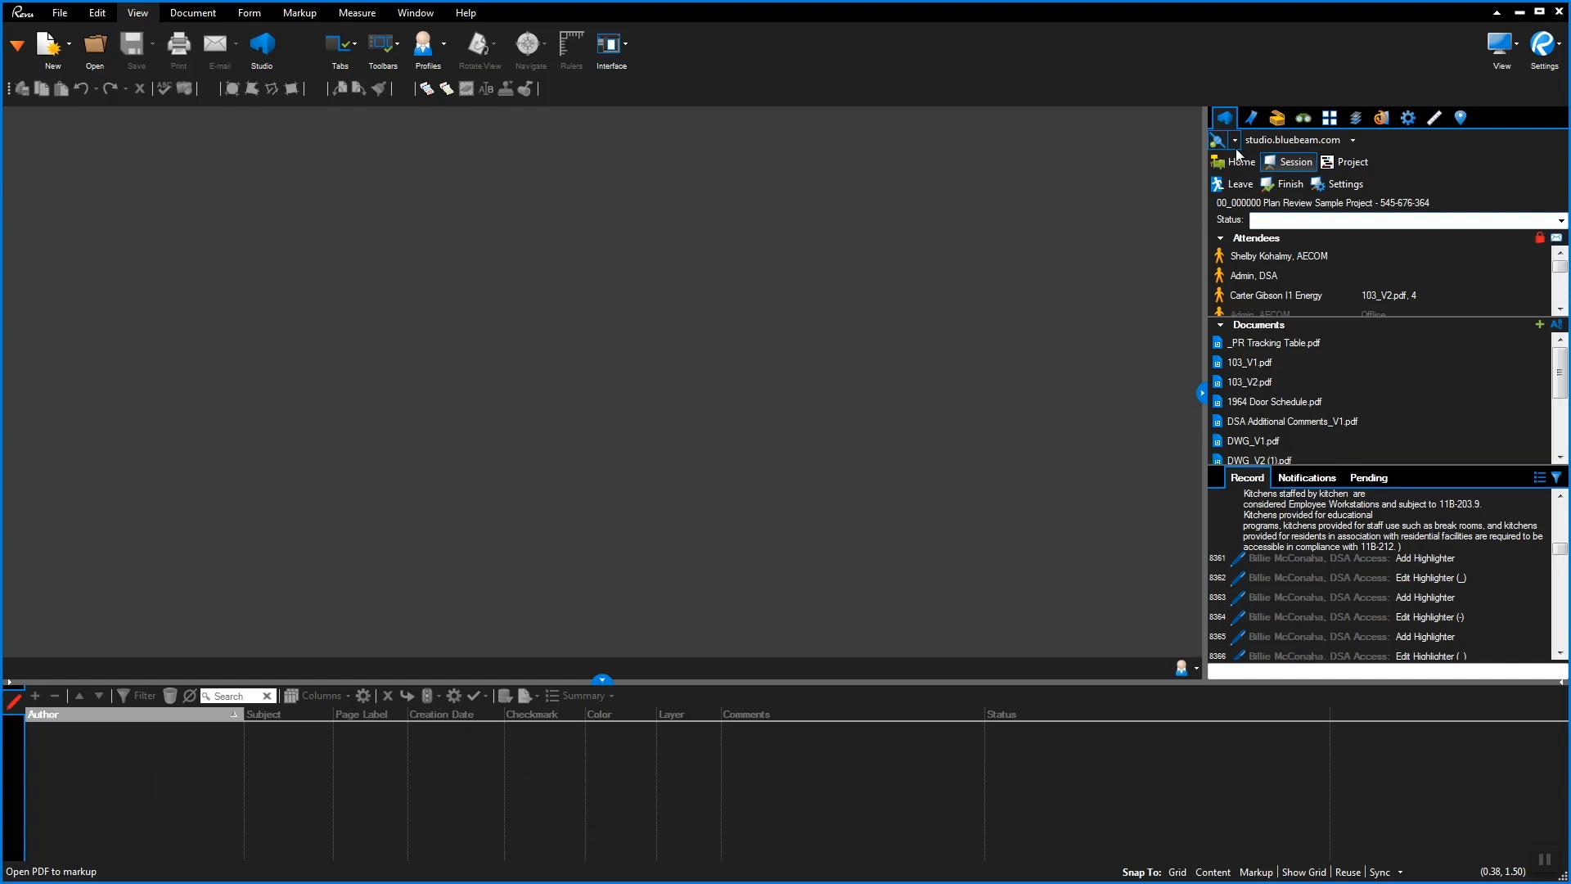
Check two session attendees, then open DWG_V1.pdf from the session's Documents list
left_click(1308, 255)
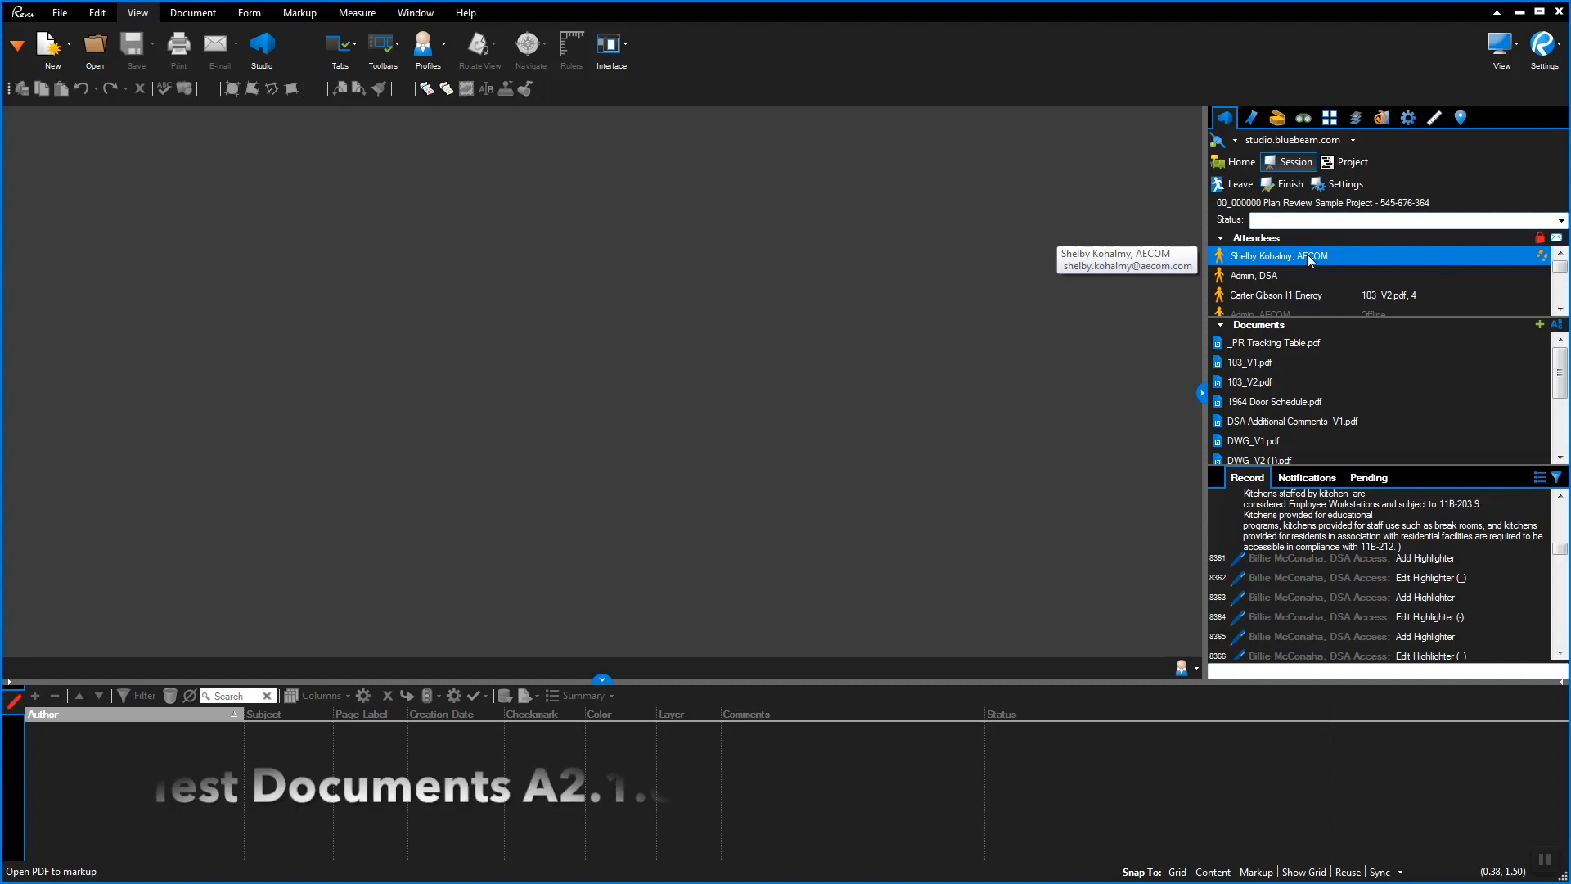
left_click(1318, 298)
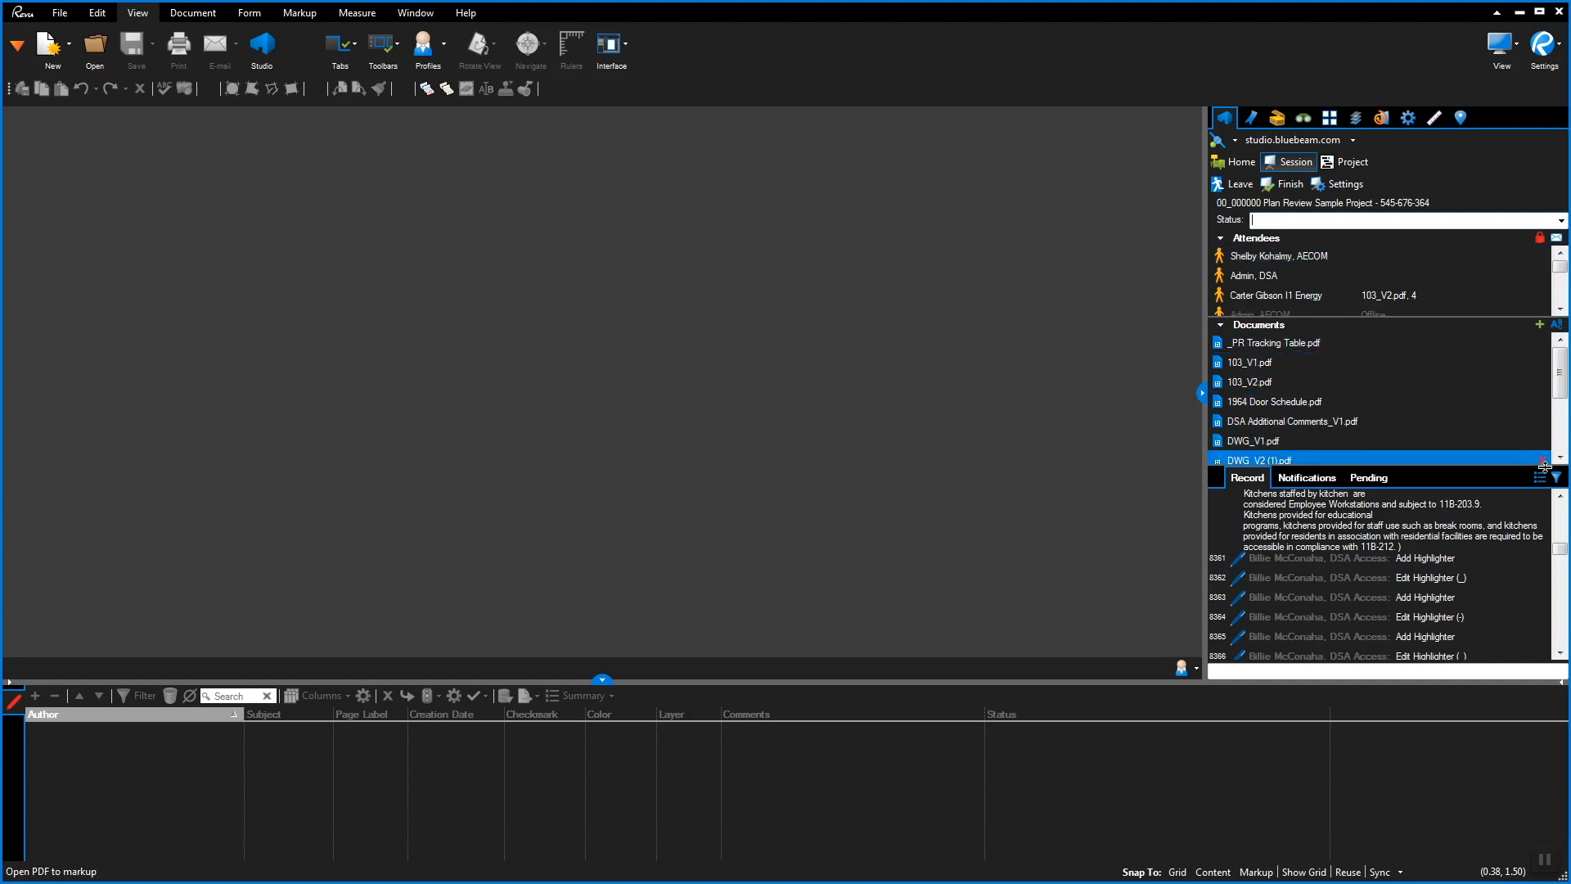
right_click(1262, 444)
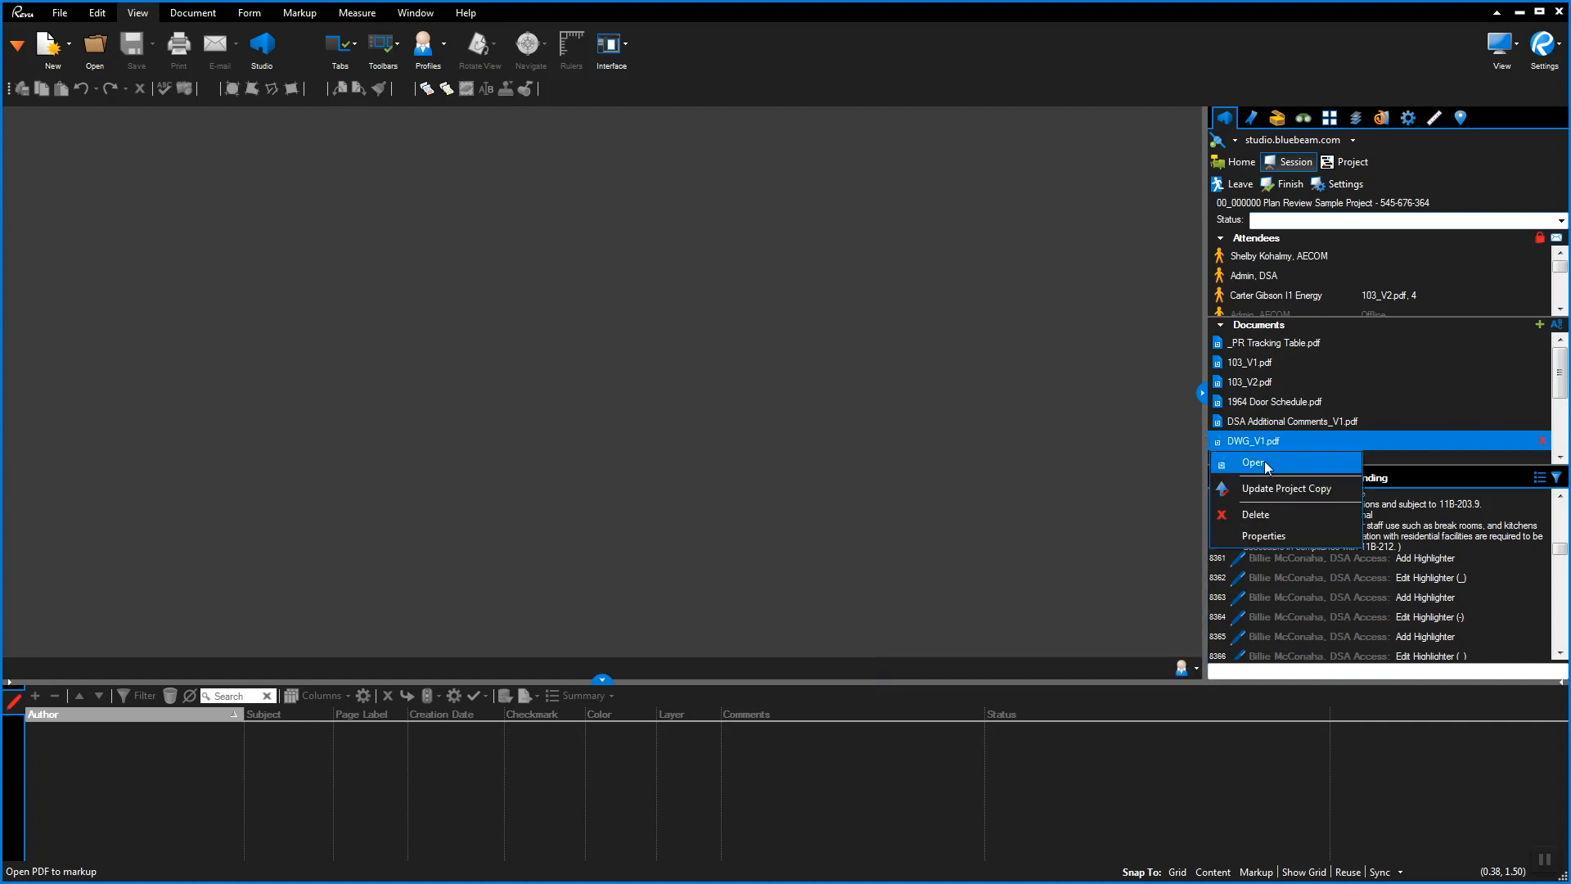
left_click(1265, 463)
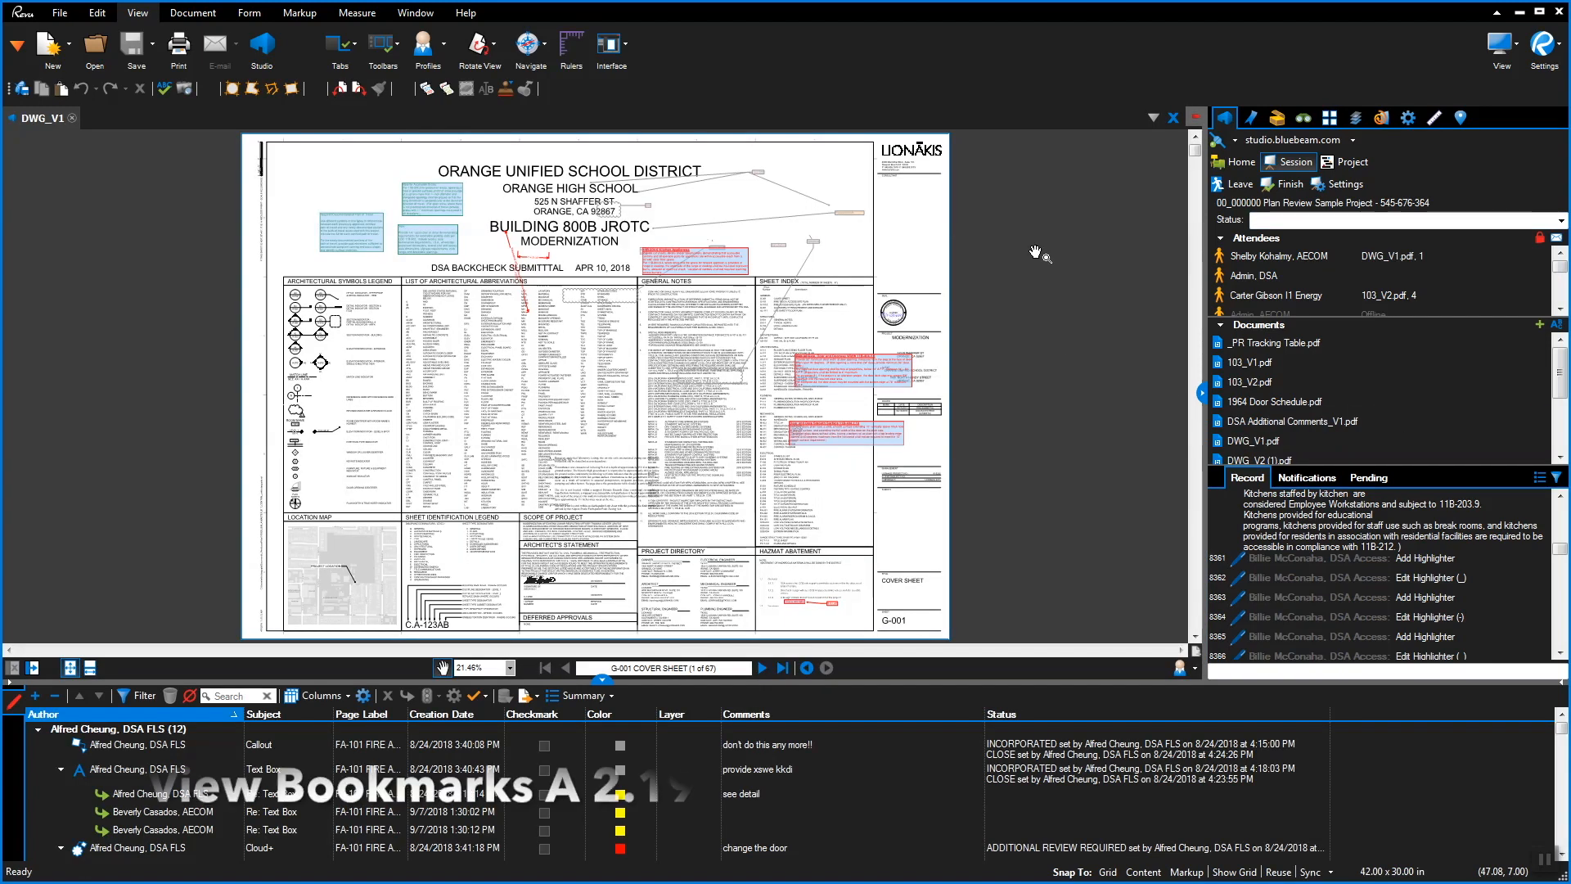
Jump to sheet E-102 POWER PLAN through the Electrical bookmarks and show the Tool Chest
left_click(1251, 119)
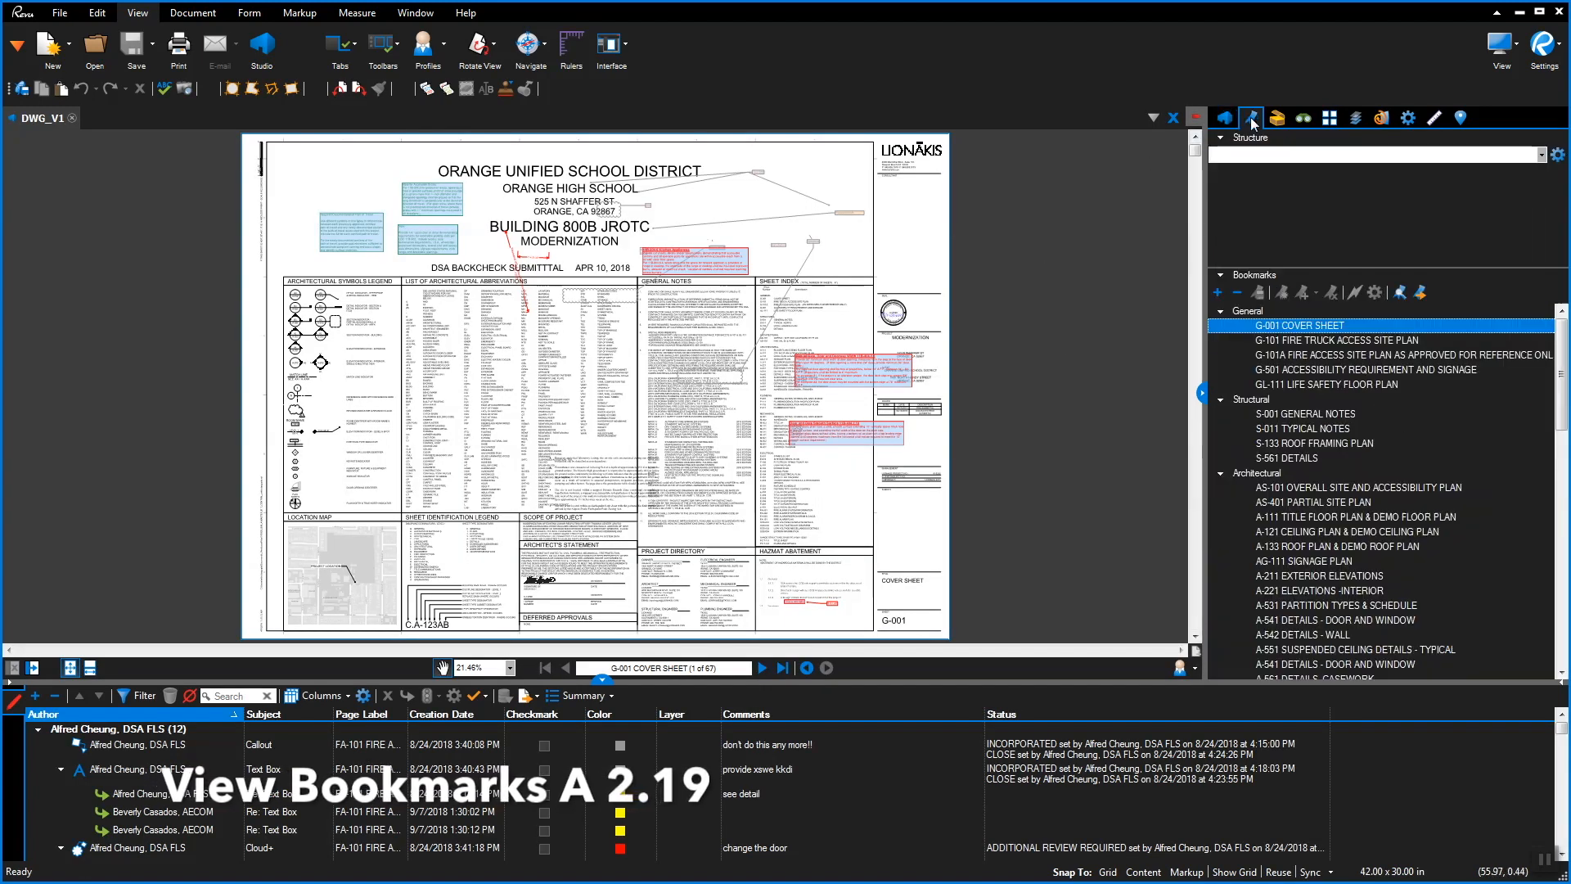
scroll(1386, 475, "down", 10)
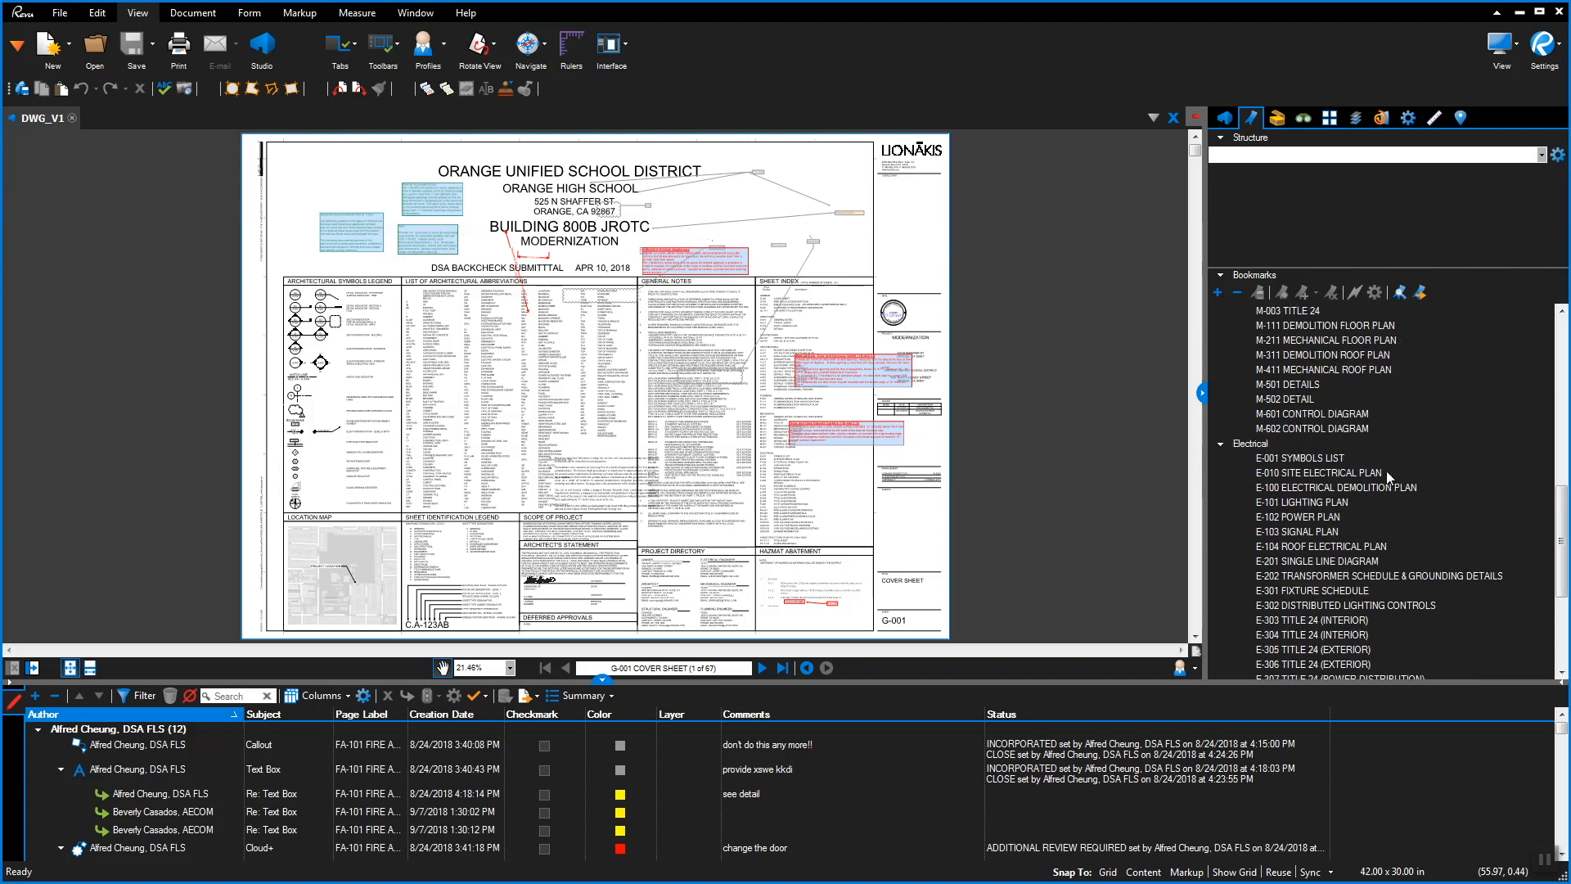
left_click(1341, 518)
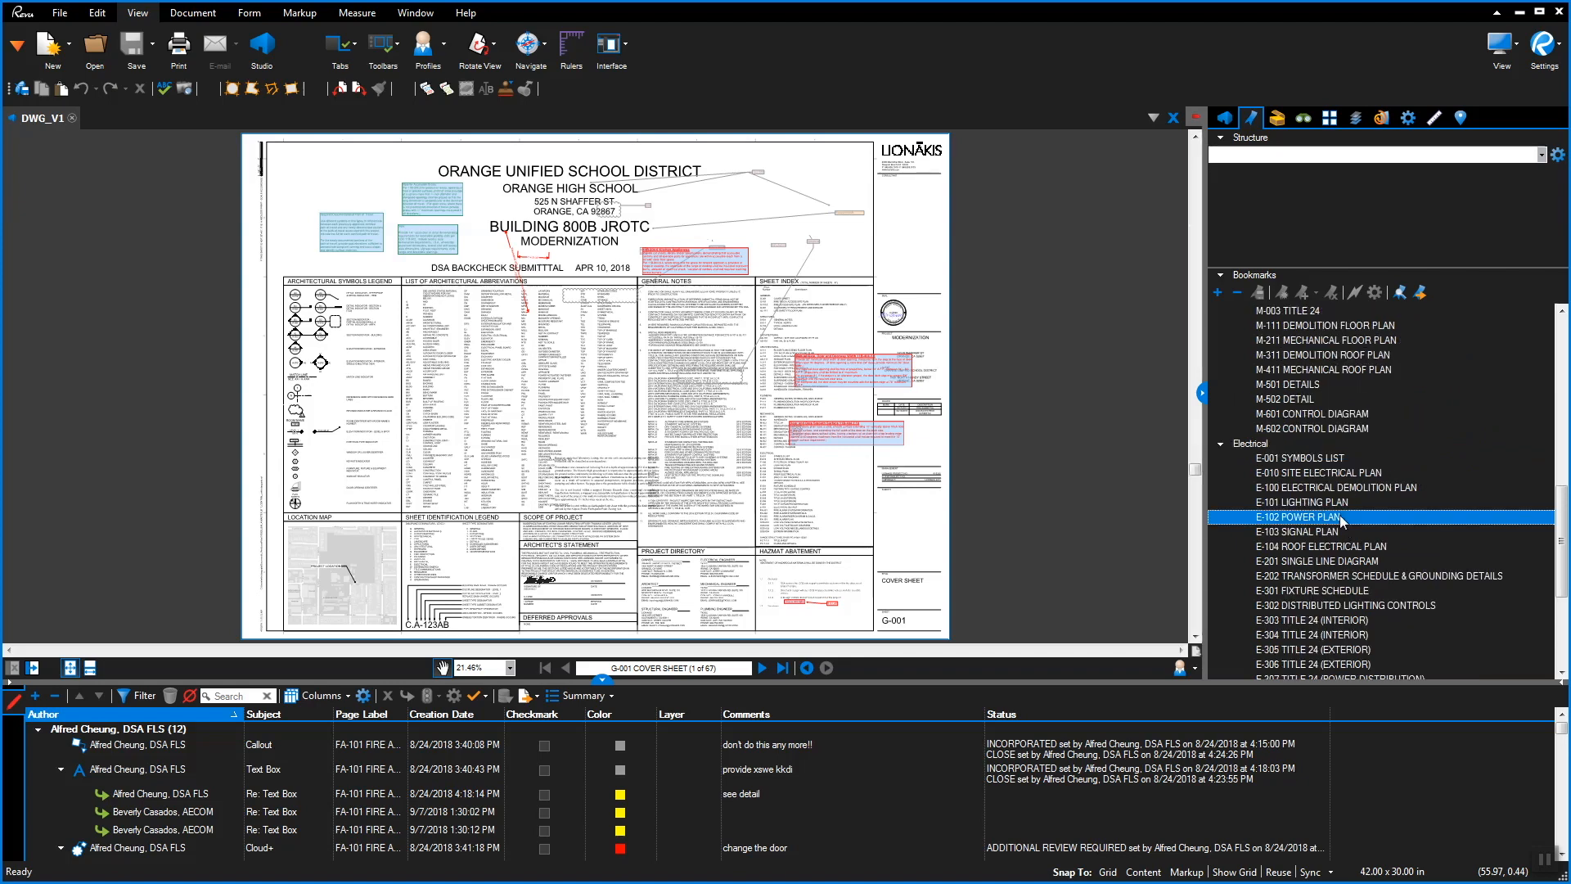
left_click(1276, 120)
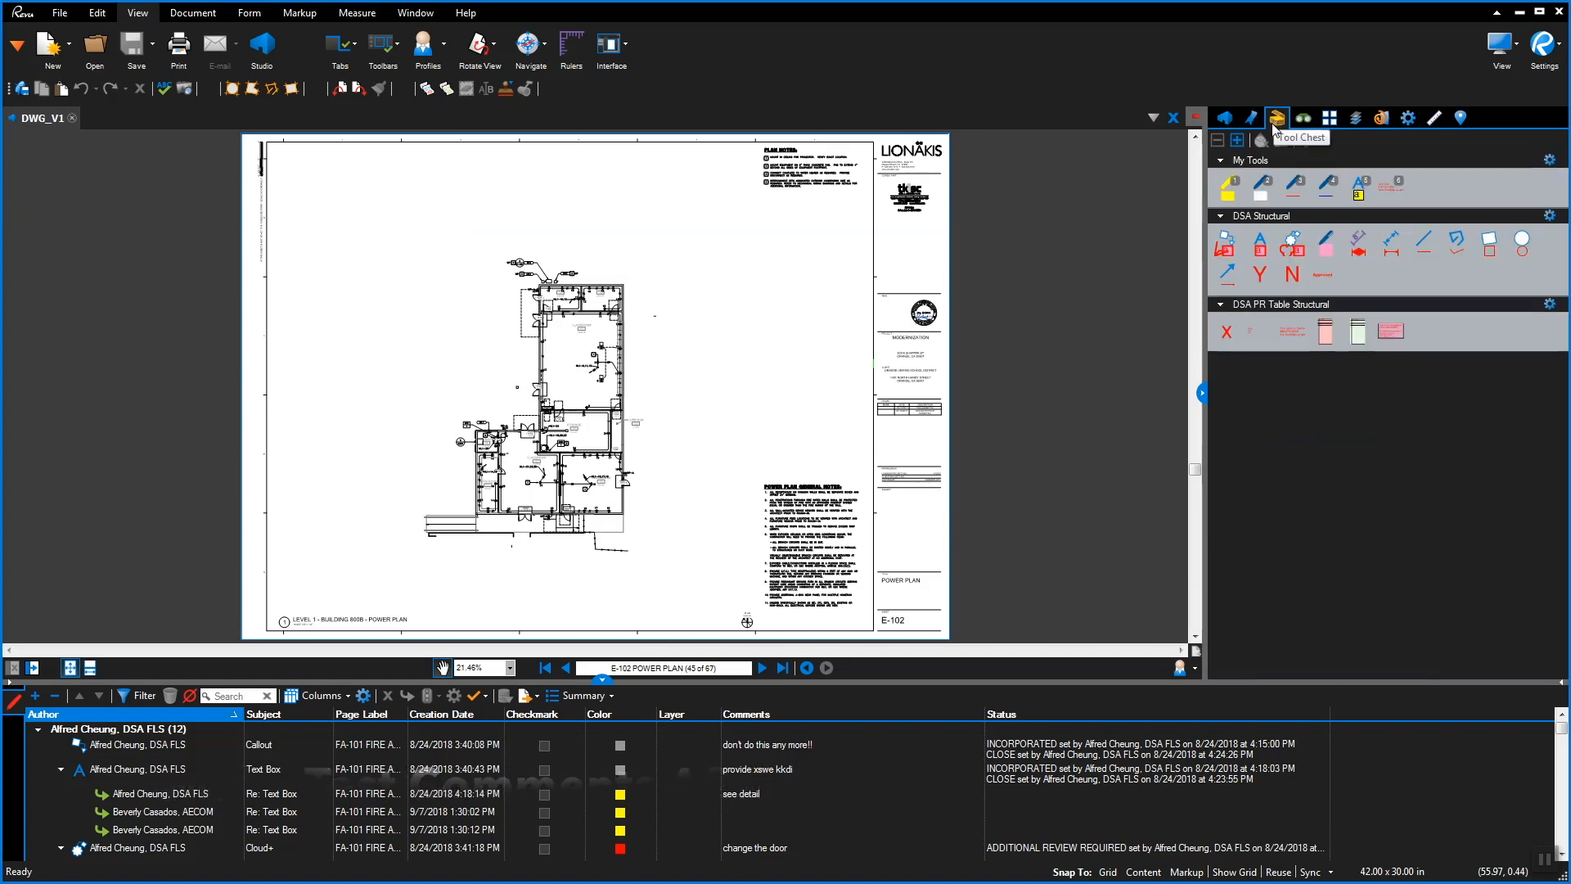
Place a DSA Structural callout reading 'Test Comment' with its arrow pointing to the corridor
left_click(1227, 260)
left_click(635, 409)
left_click(691, 362)
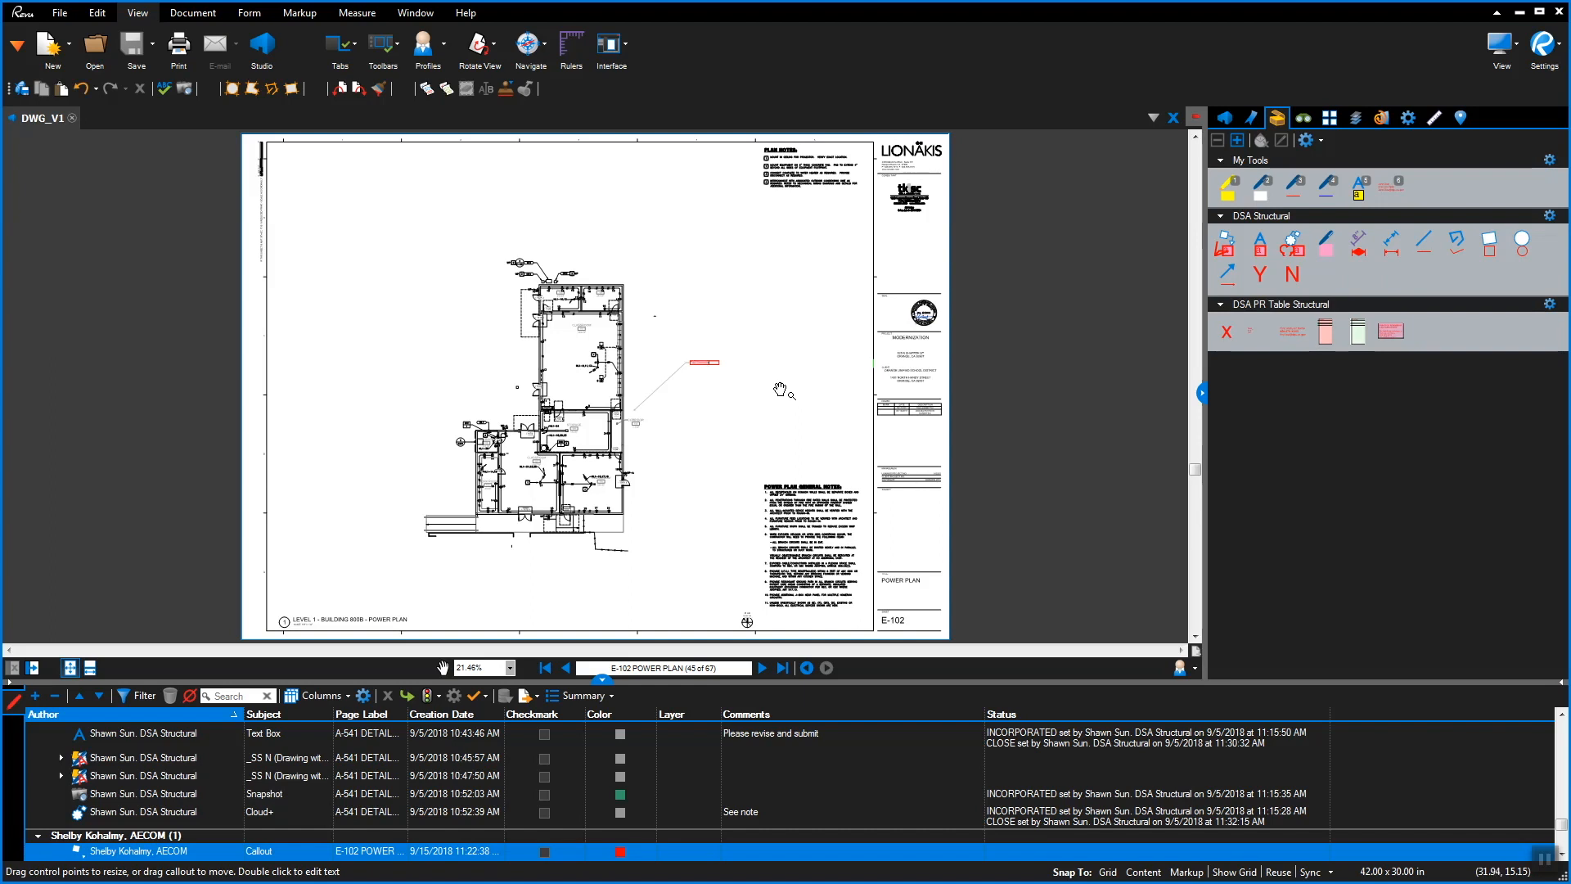
left_click(721, 324)
scroll(707, 371, "up", 4)
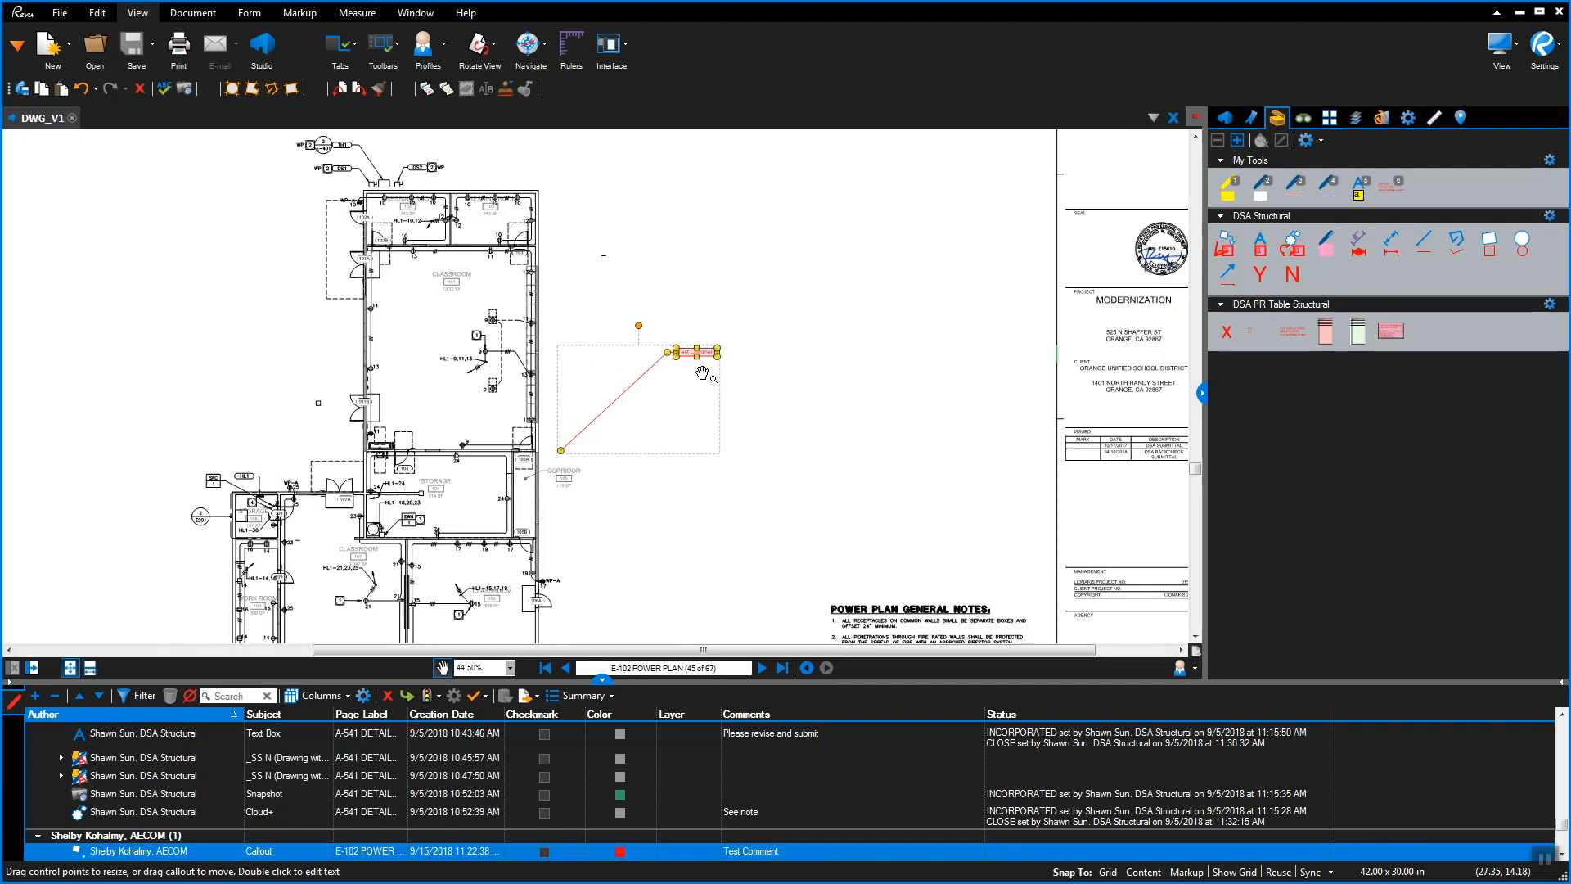
scroll(702, 373, "up", 3)
left_click(702, 373)
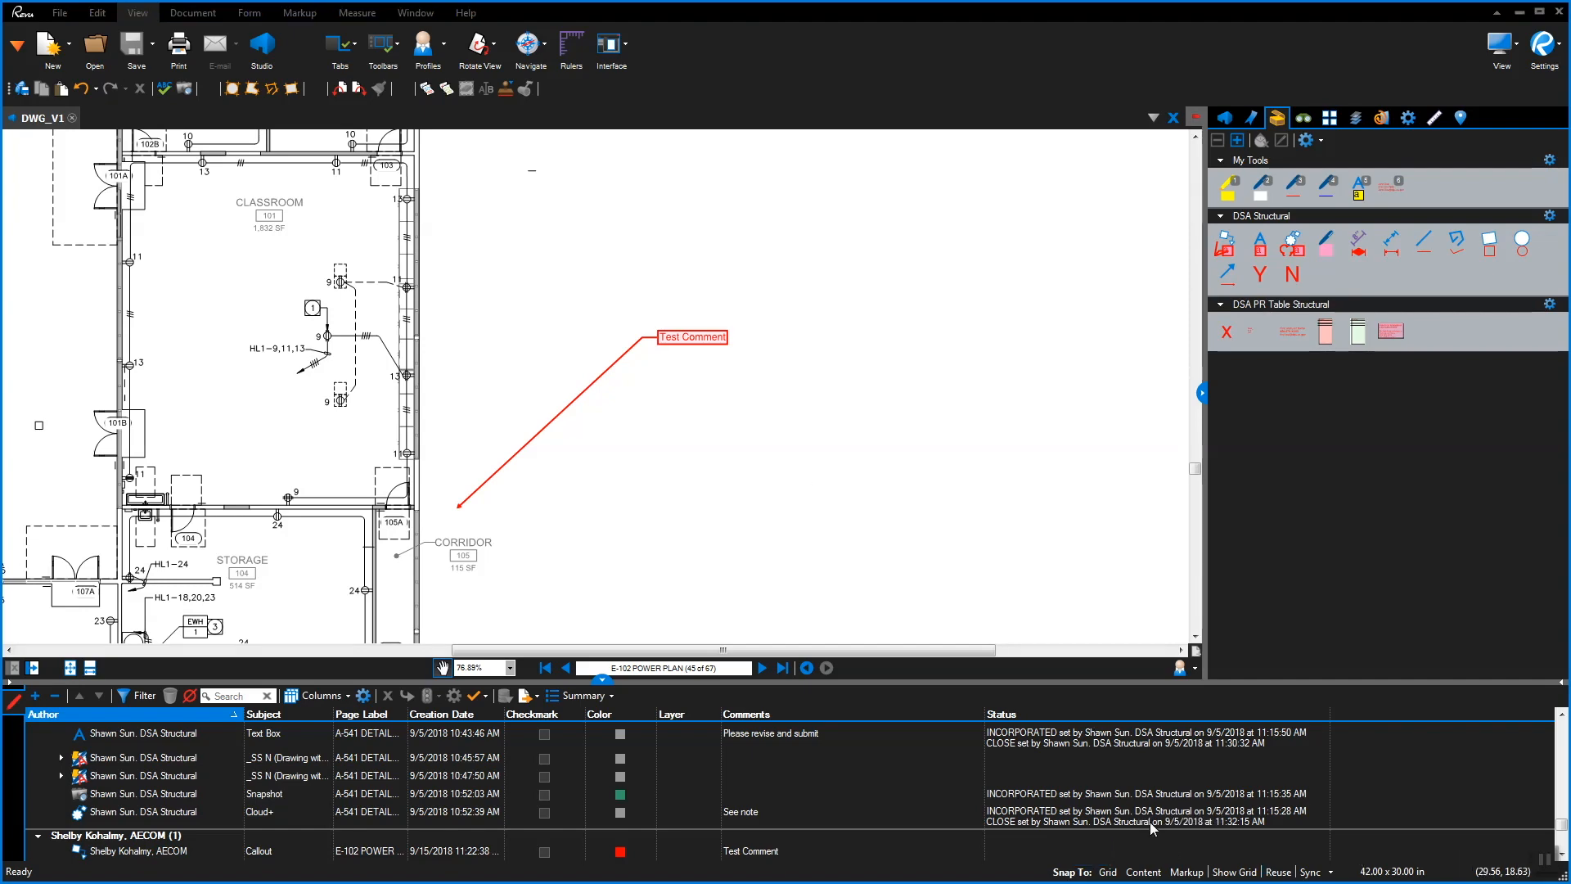
scroll(846, 486, "down", 1)
scroll(846, 486, "down", 1)
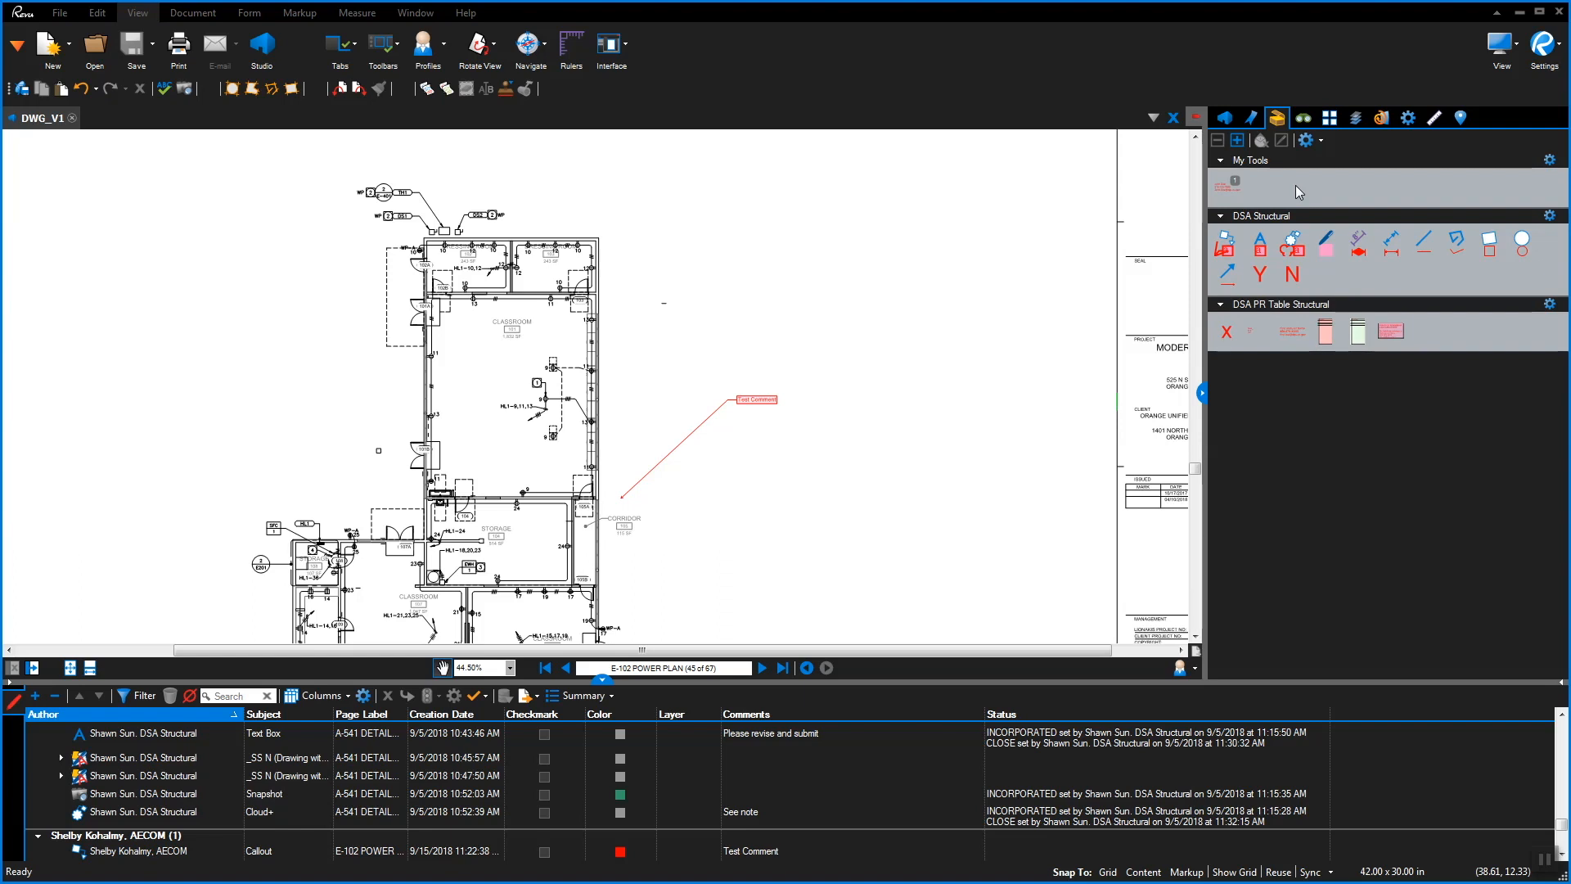
Draw a text box right of the plan reading 'This is a frequently used comment'
left_click(1261, 253)
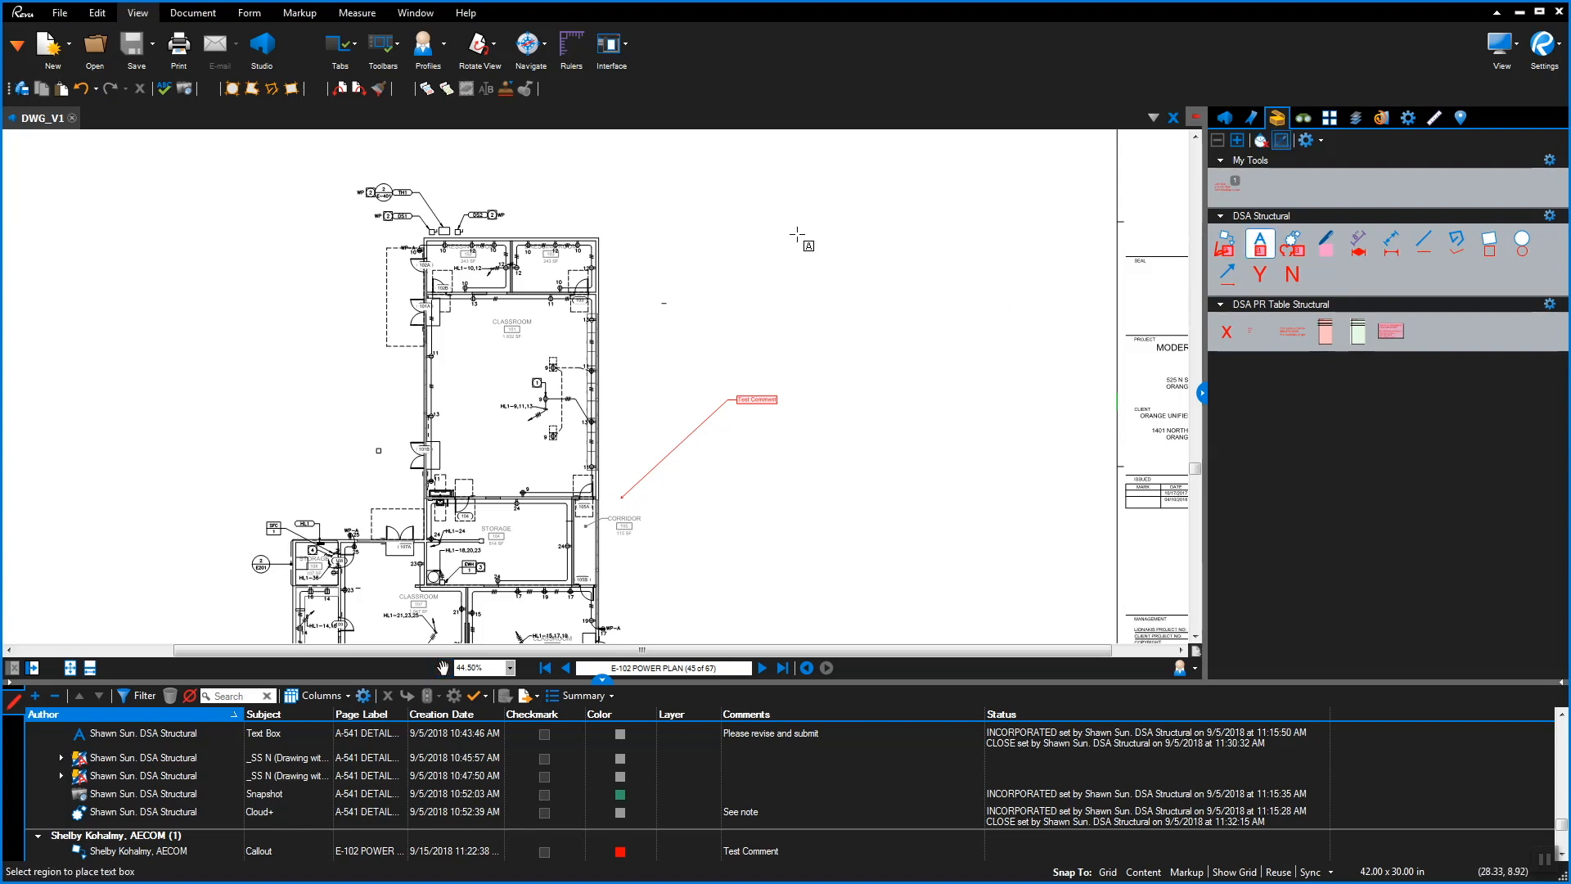
left_click_drag(796, 230, 864, 264)
left_click_drag(973, 286, 1045, 295)
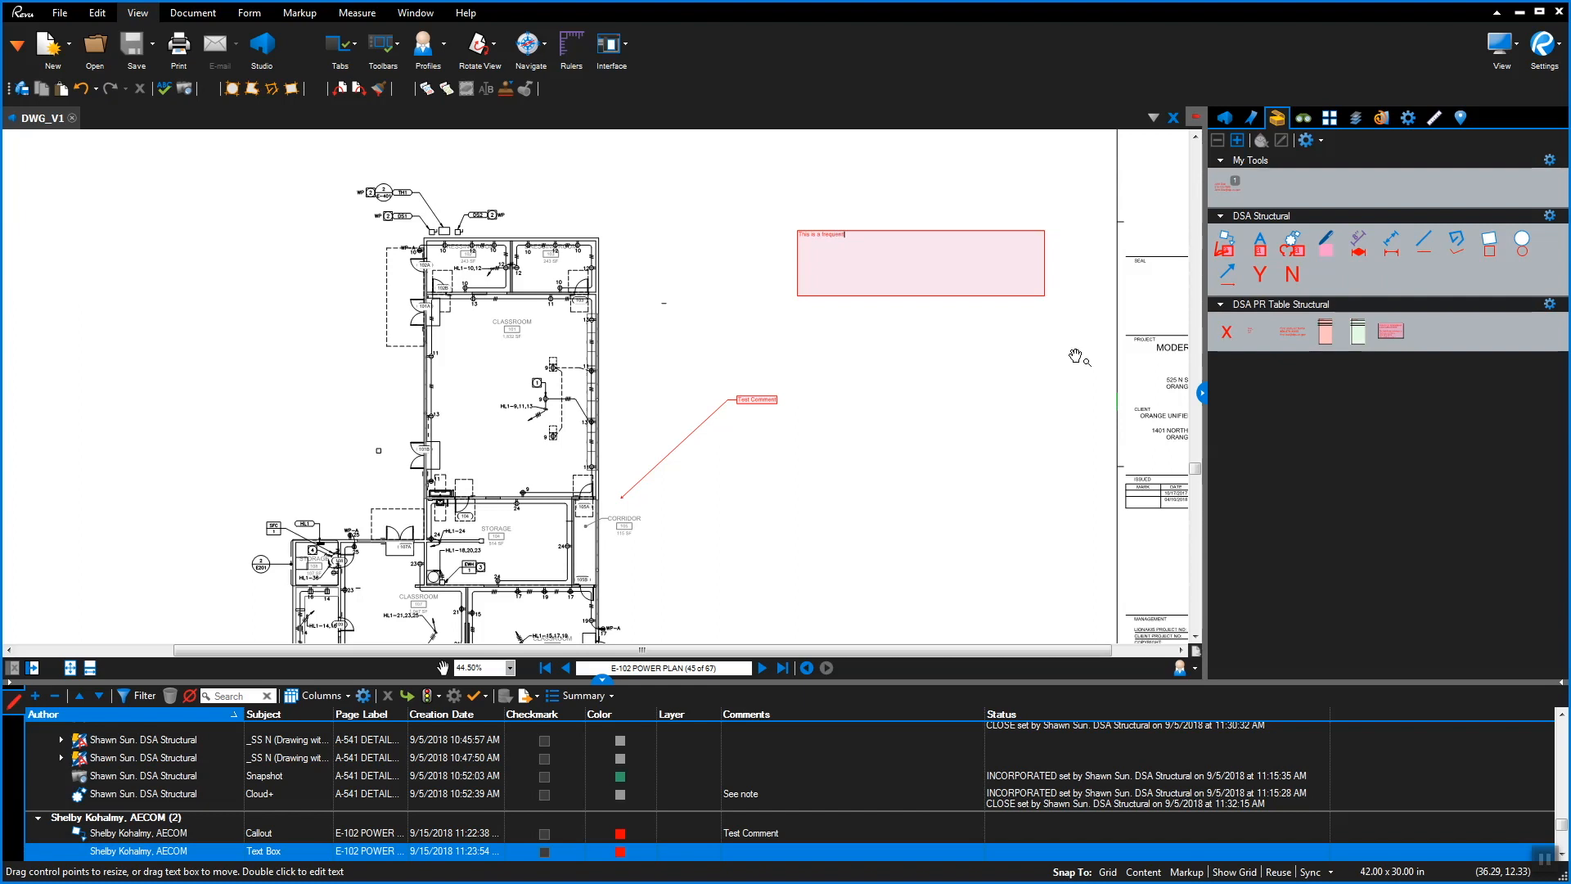
type("comment")
key("Escape")
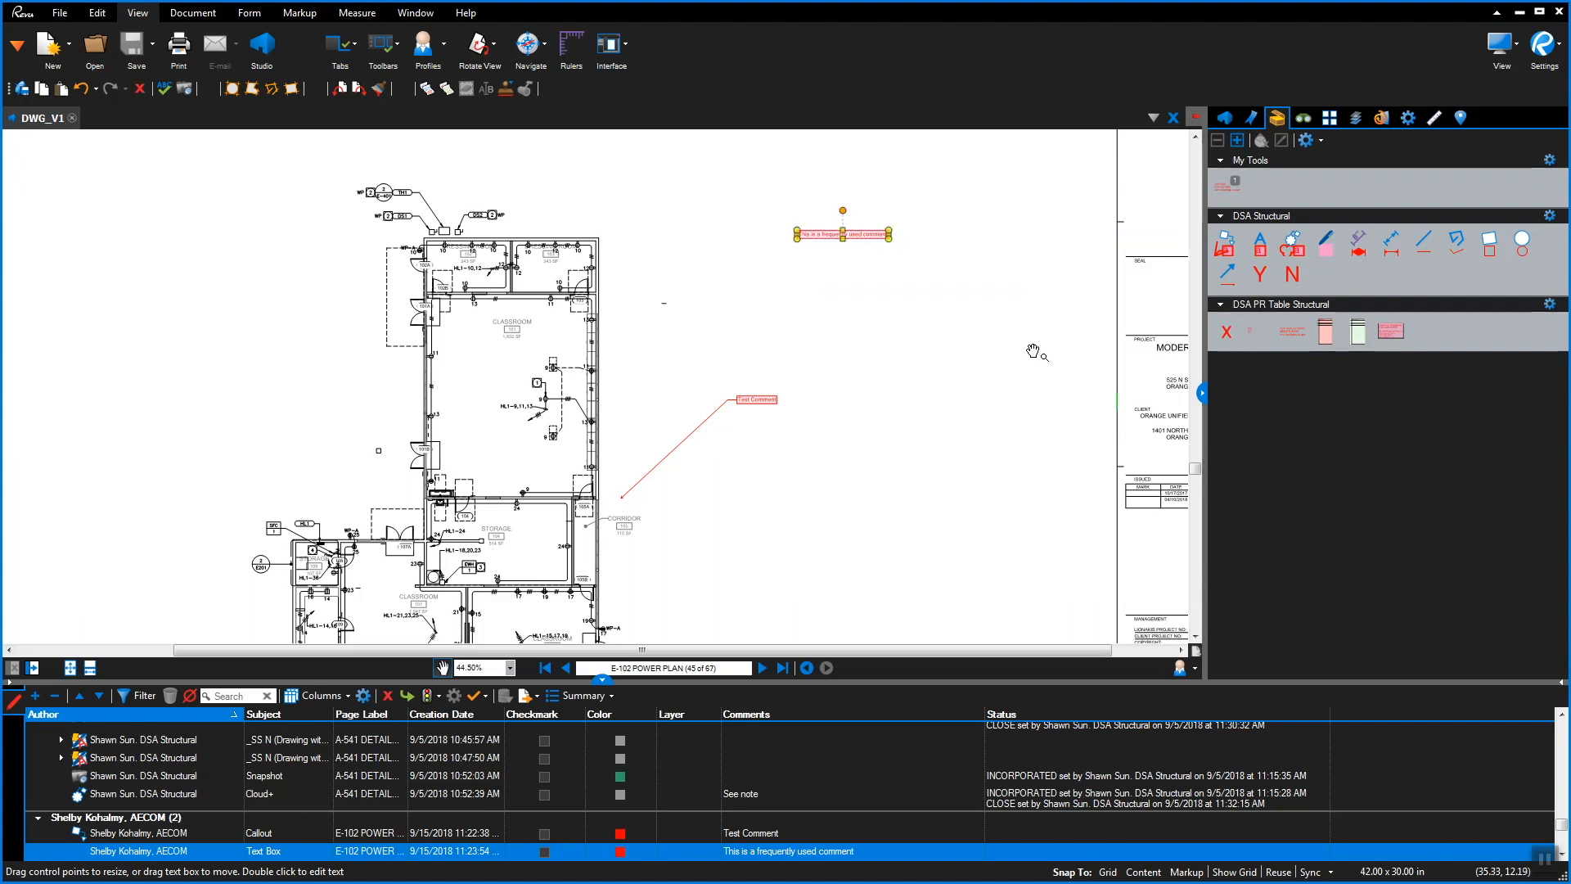
Save that text box as a reusable tool in the My Tools tool chest
right_click(858, 239)
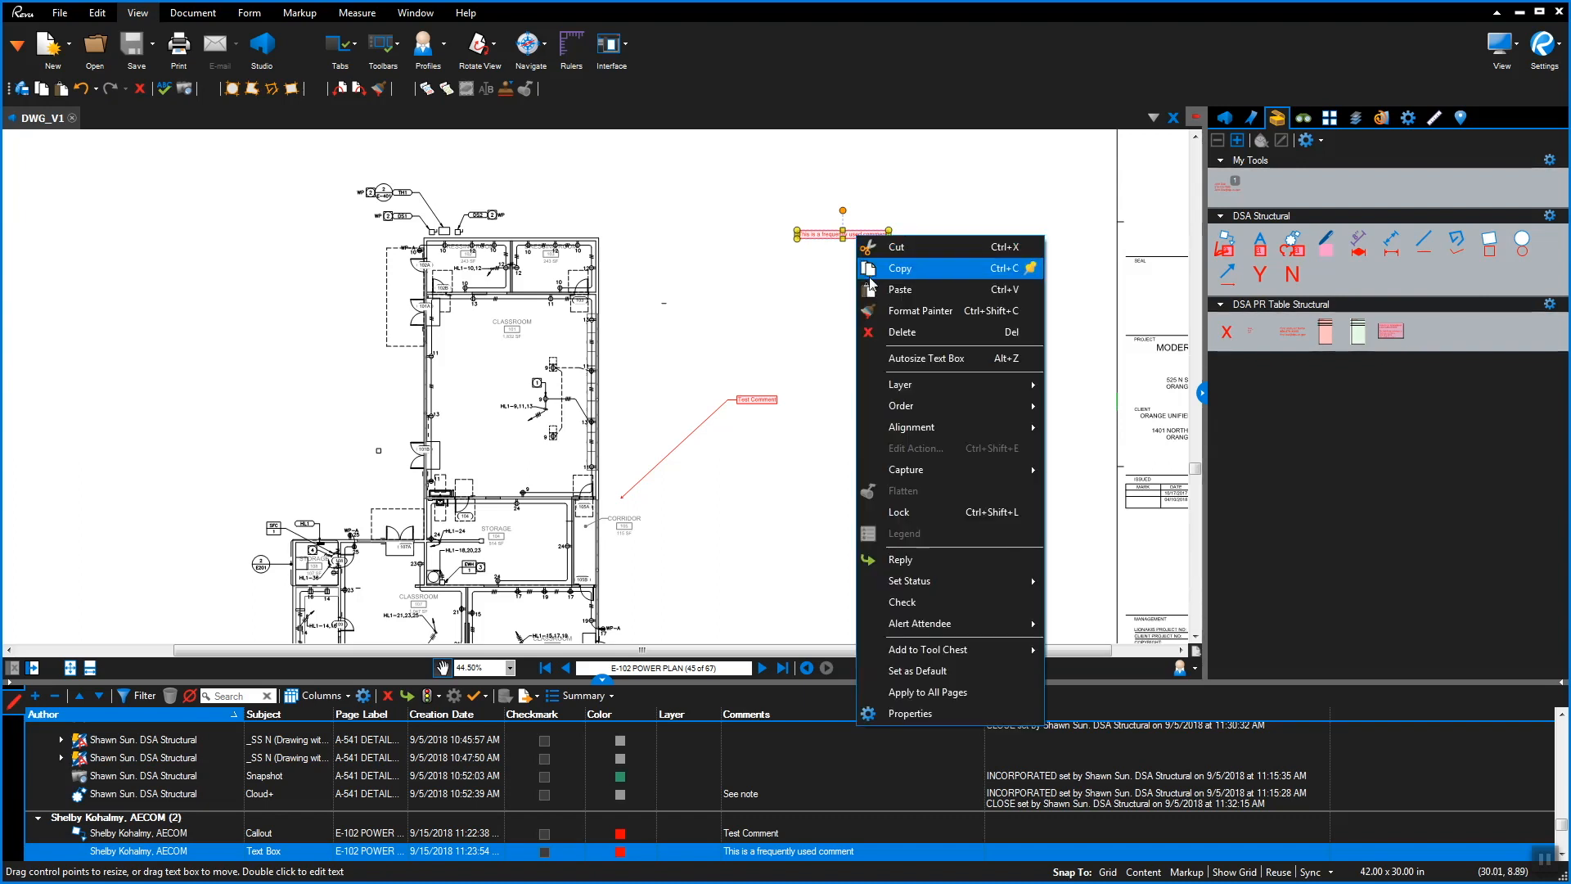
mouse_move(948, 652)
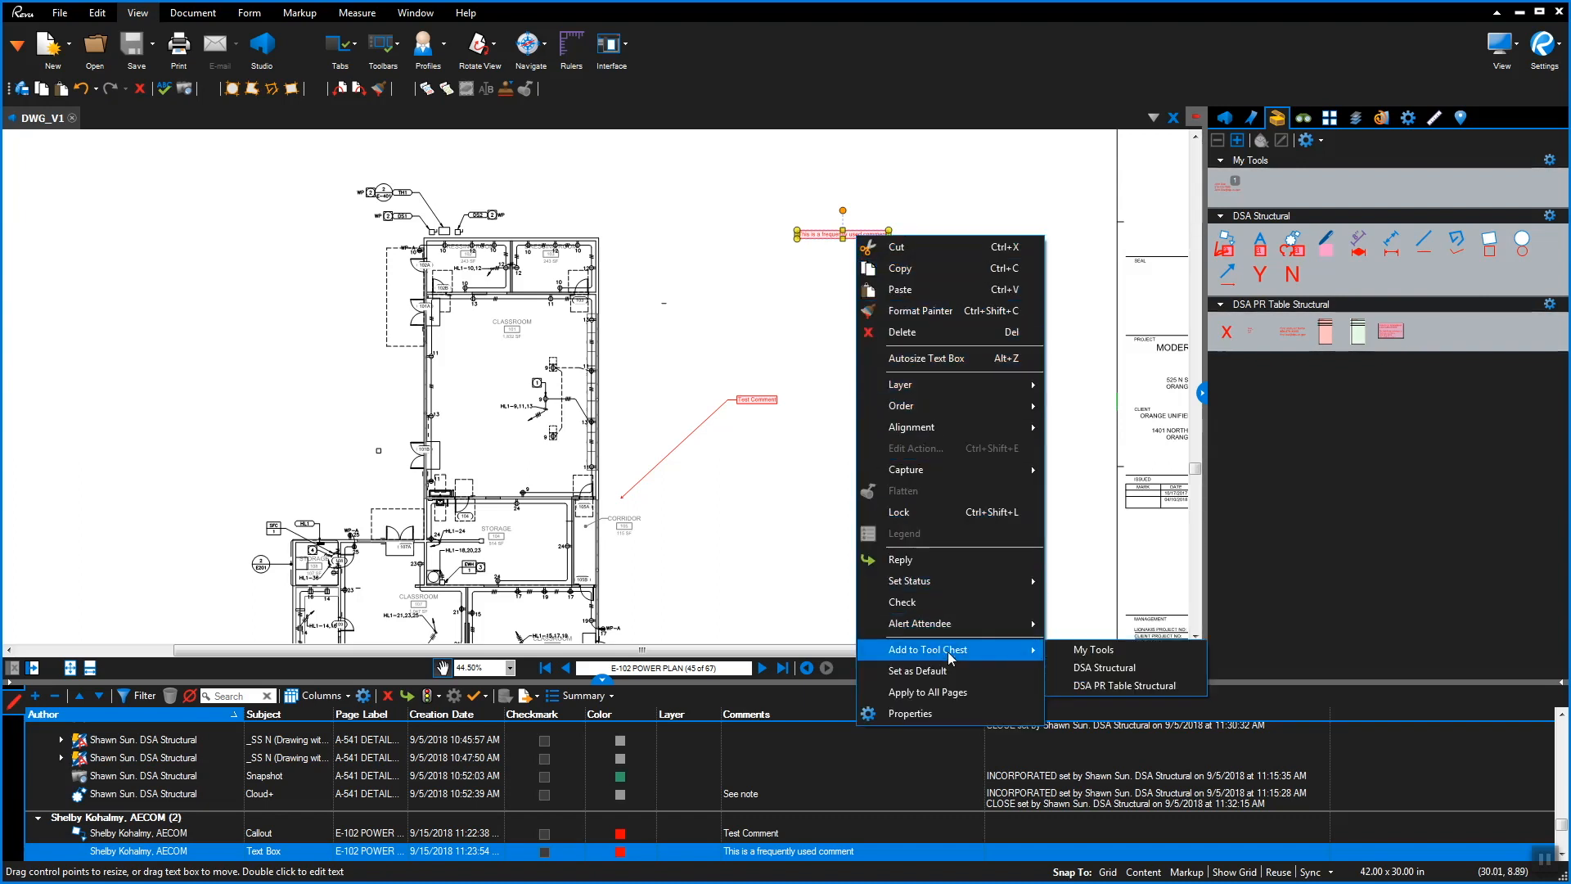
left_click(1091, 651)
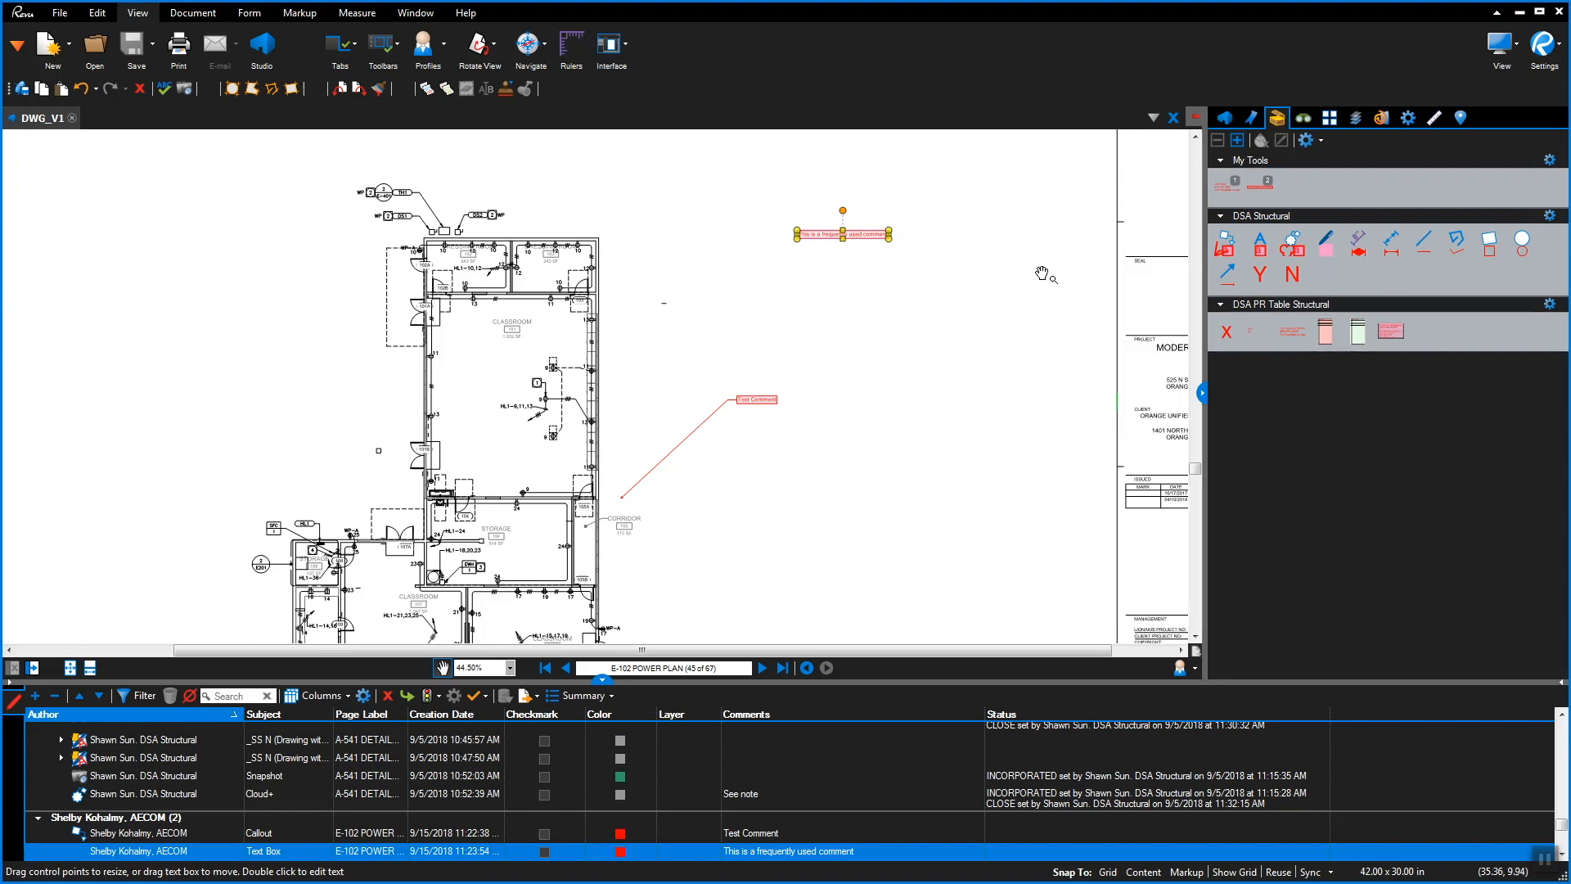
left_click_drag(741, 338, 974, 304)
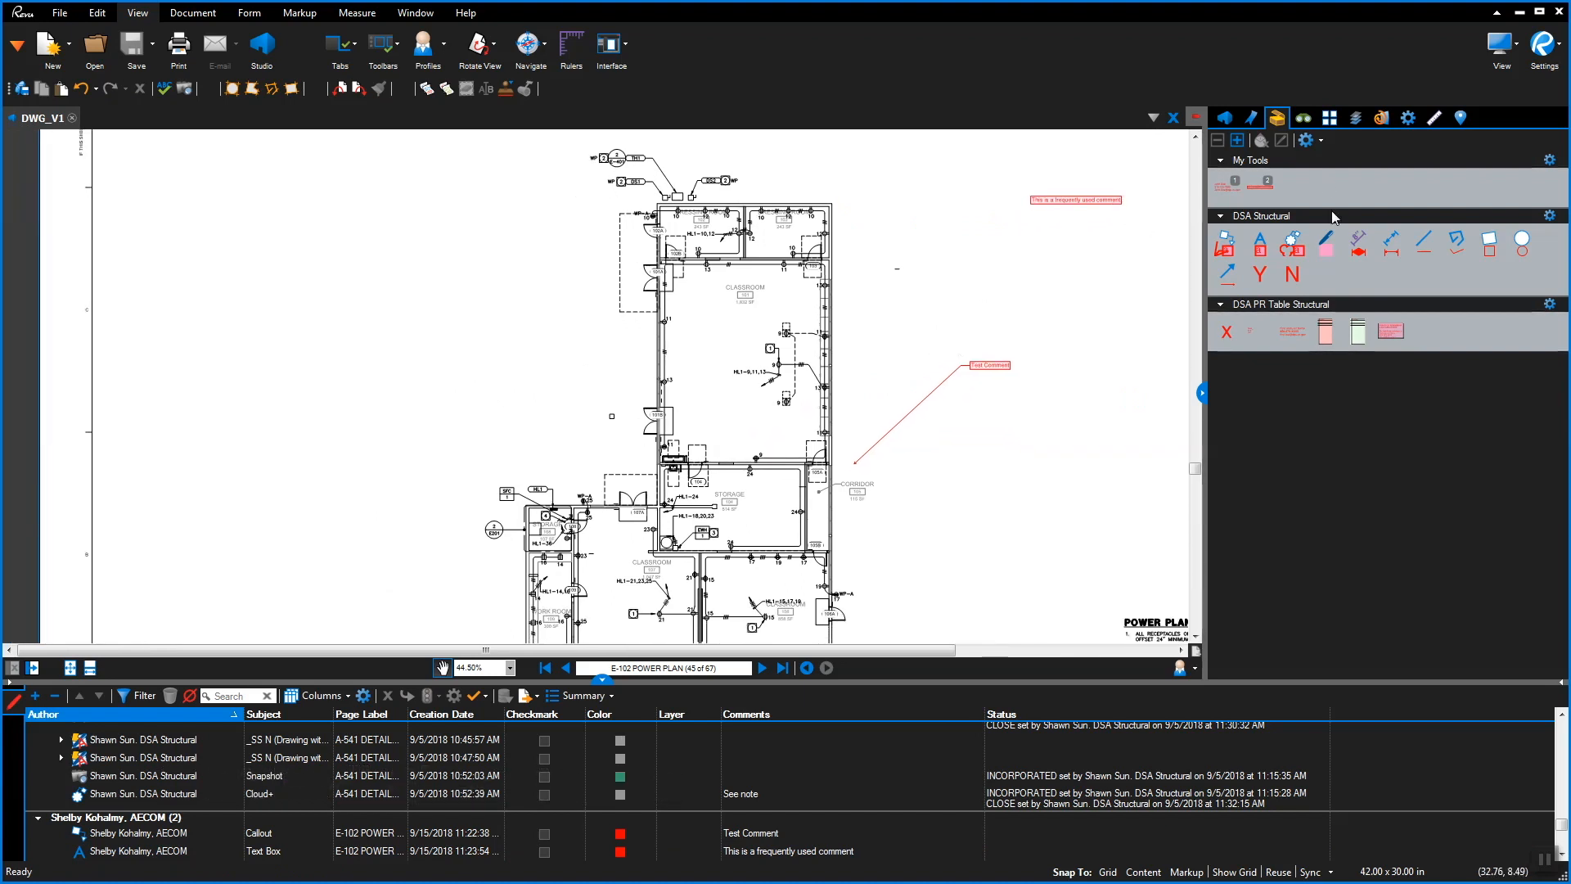
Draw a pink highlighter stroke across the CLASSROOM 101 room label
left_click(1326, 245)
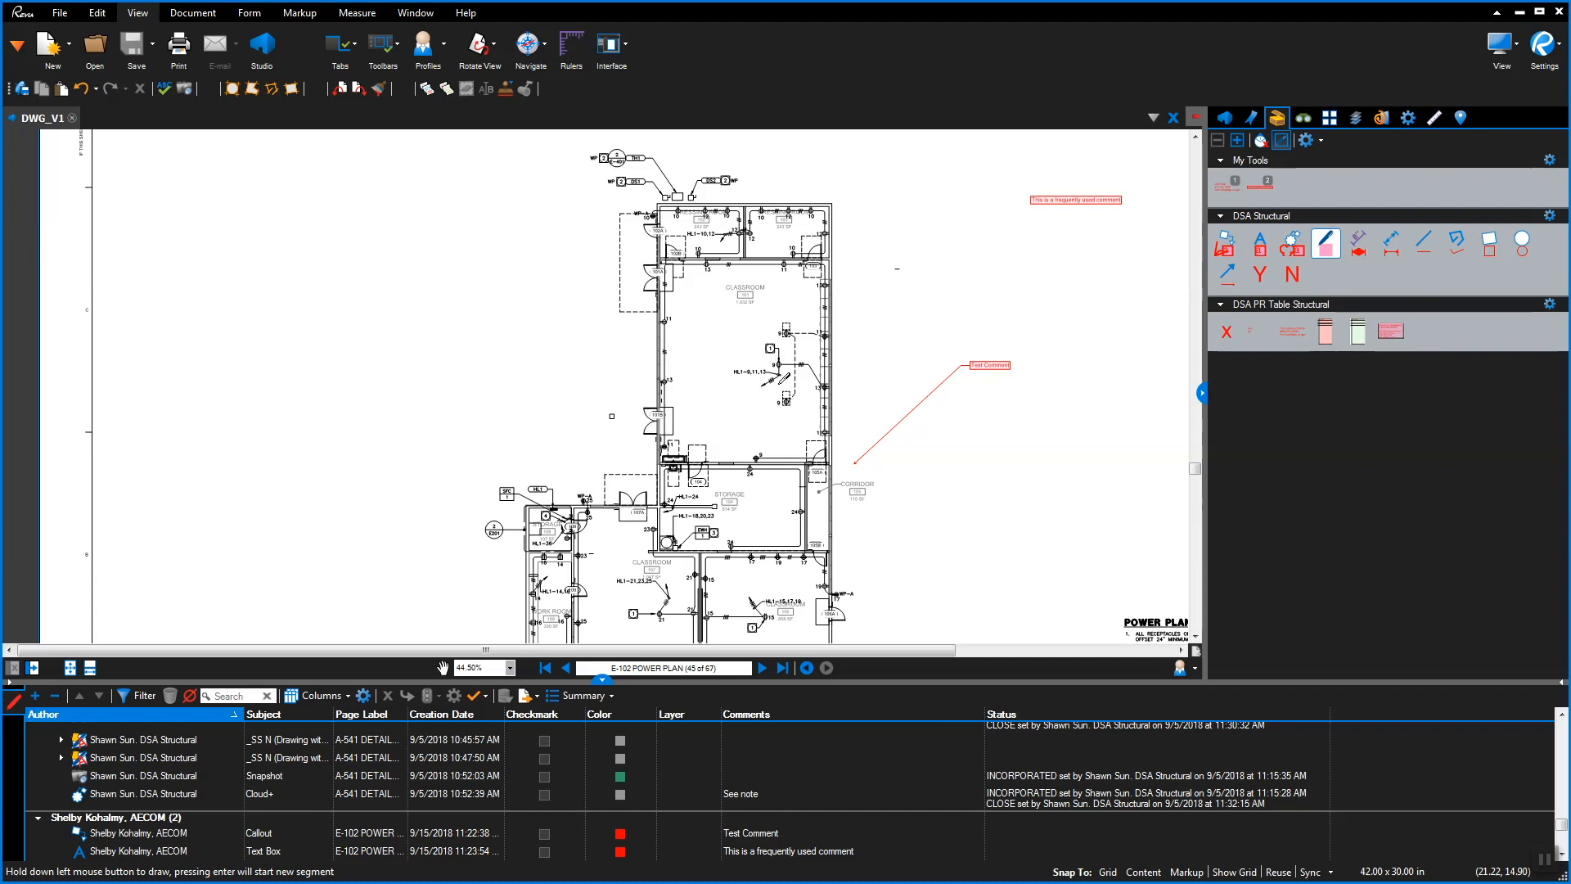
scroll(724, 286, "up", 5)
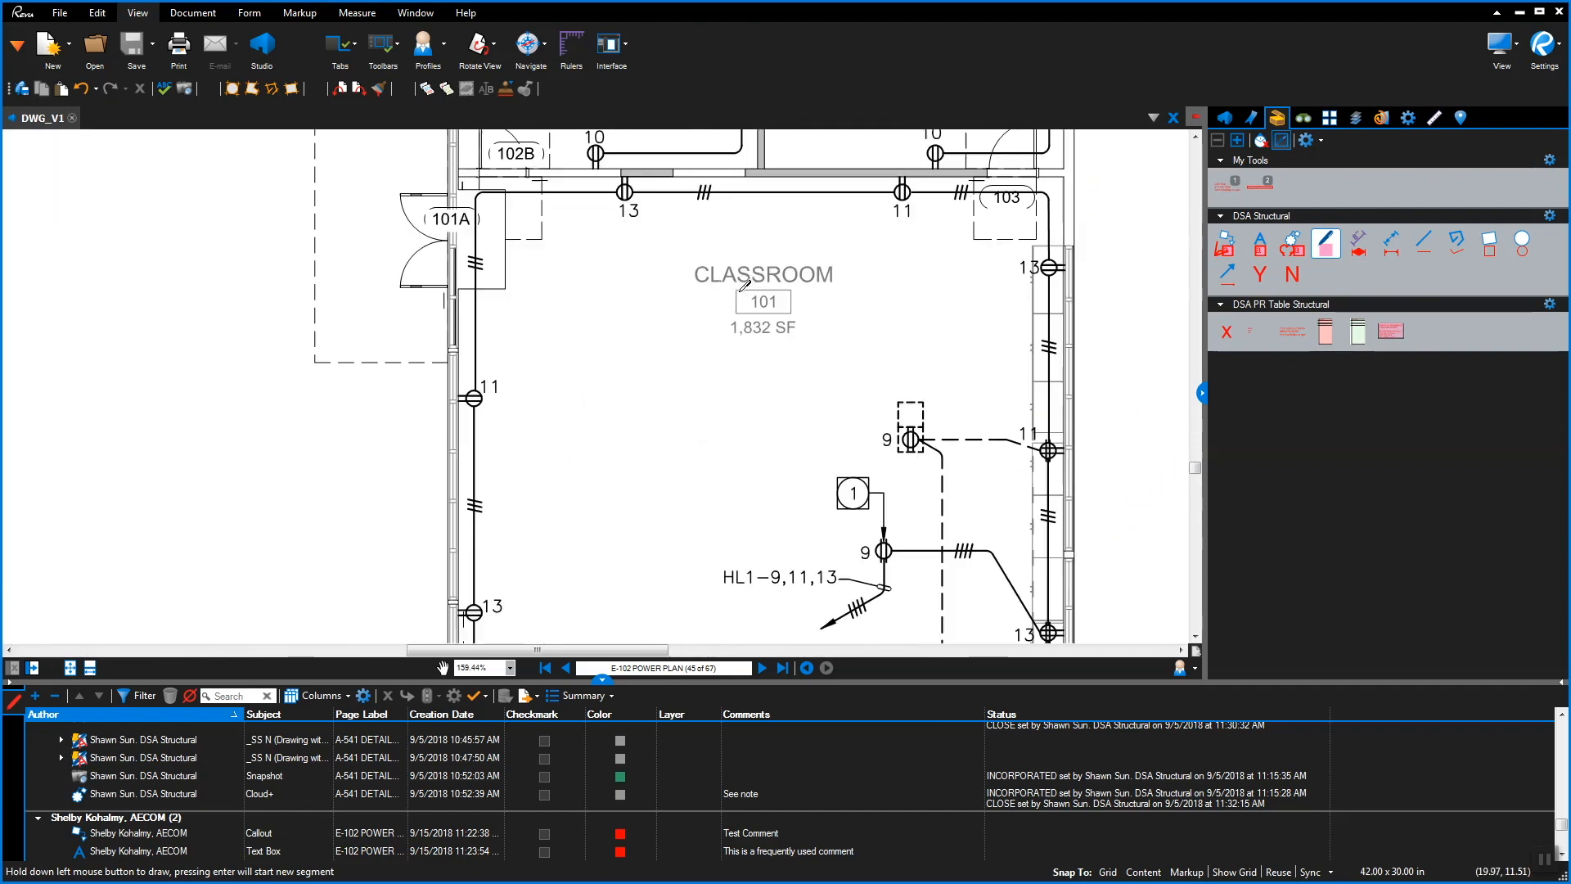
left_click_drag(694, 287, 793, 263)
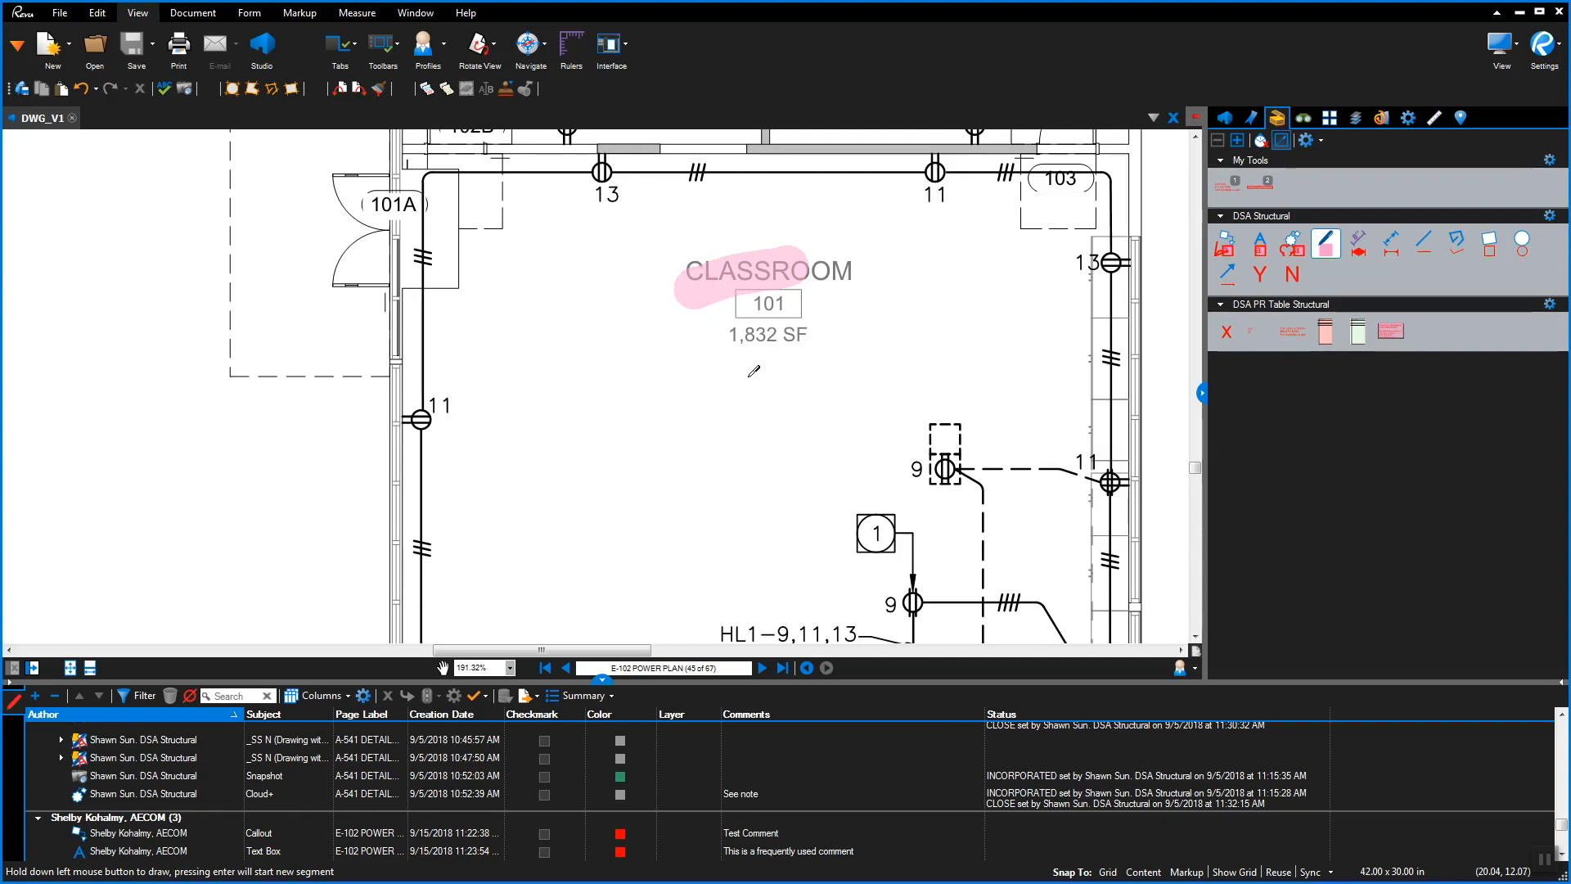
scroll(752, 373, "down", 3)
scroll(753, 371, "down", 2)
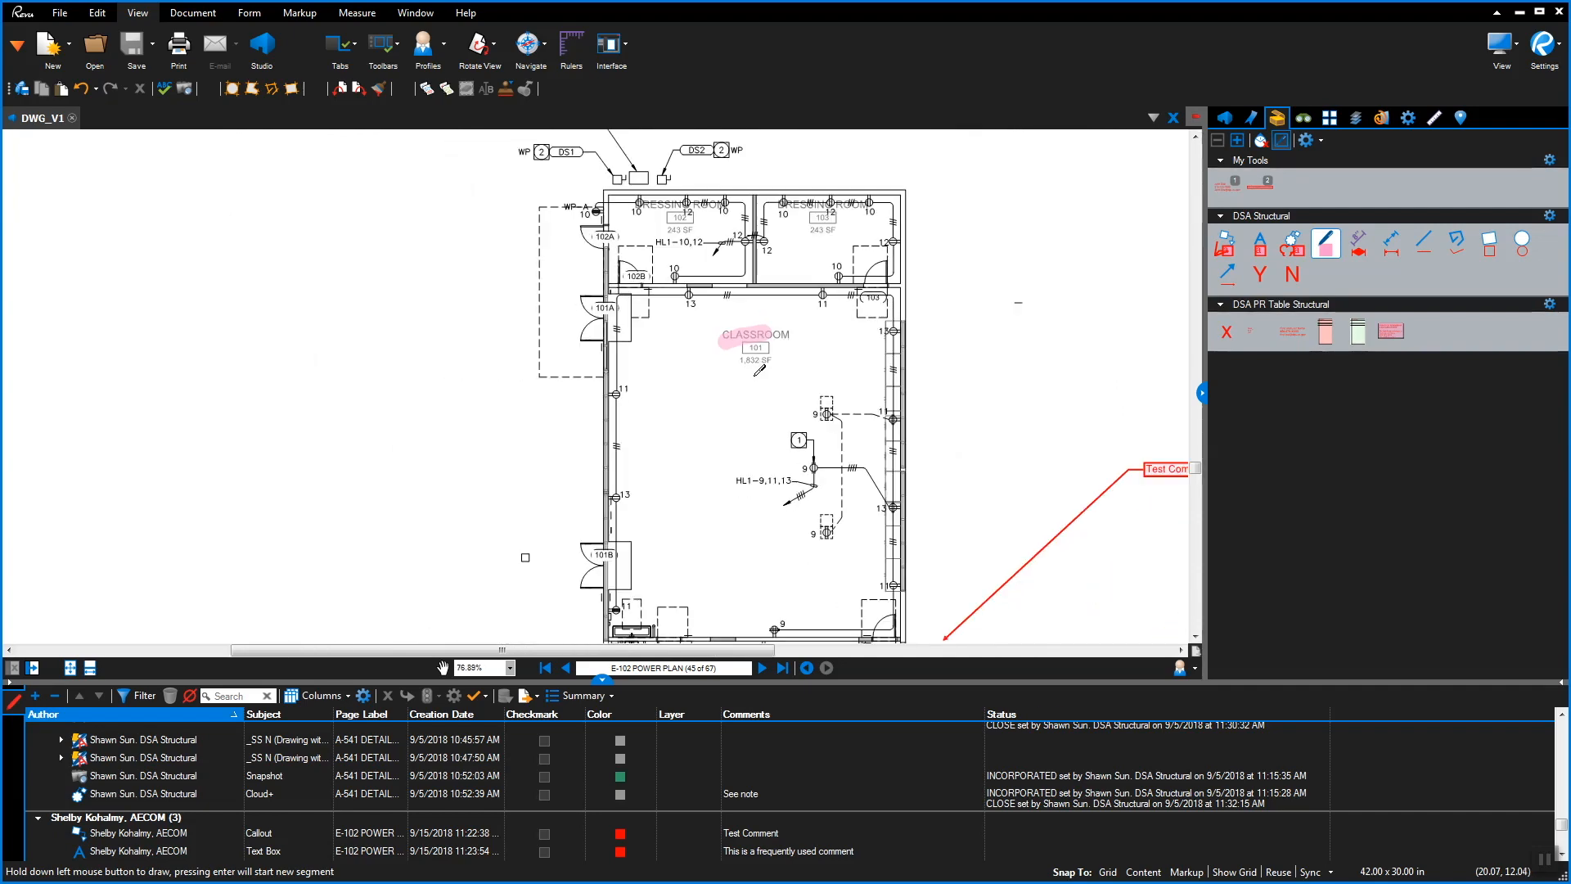
left_click(1261, 246)
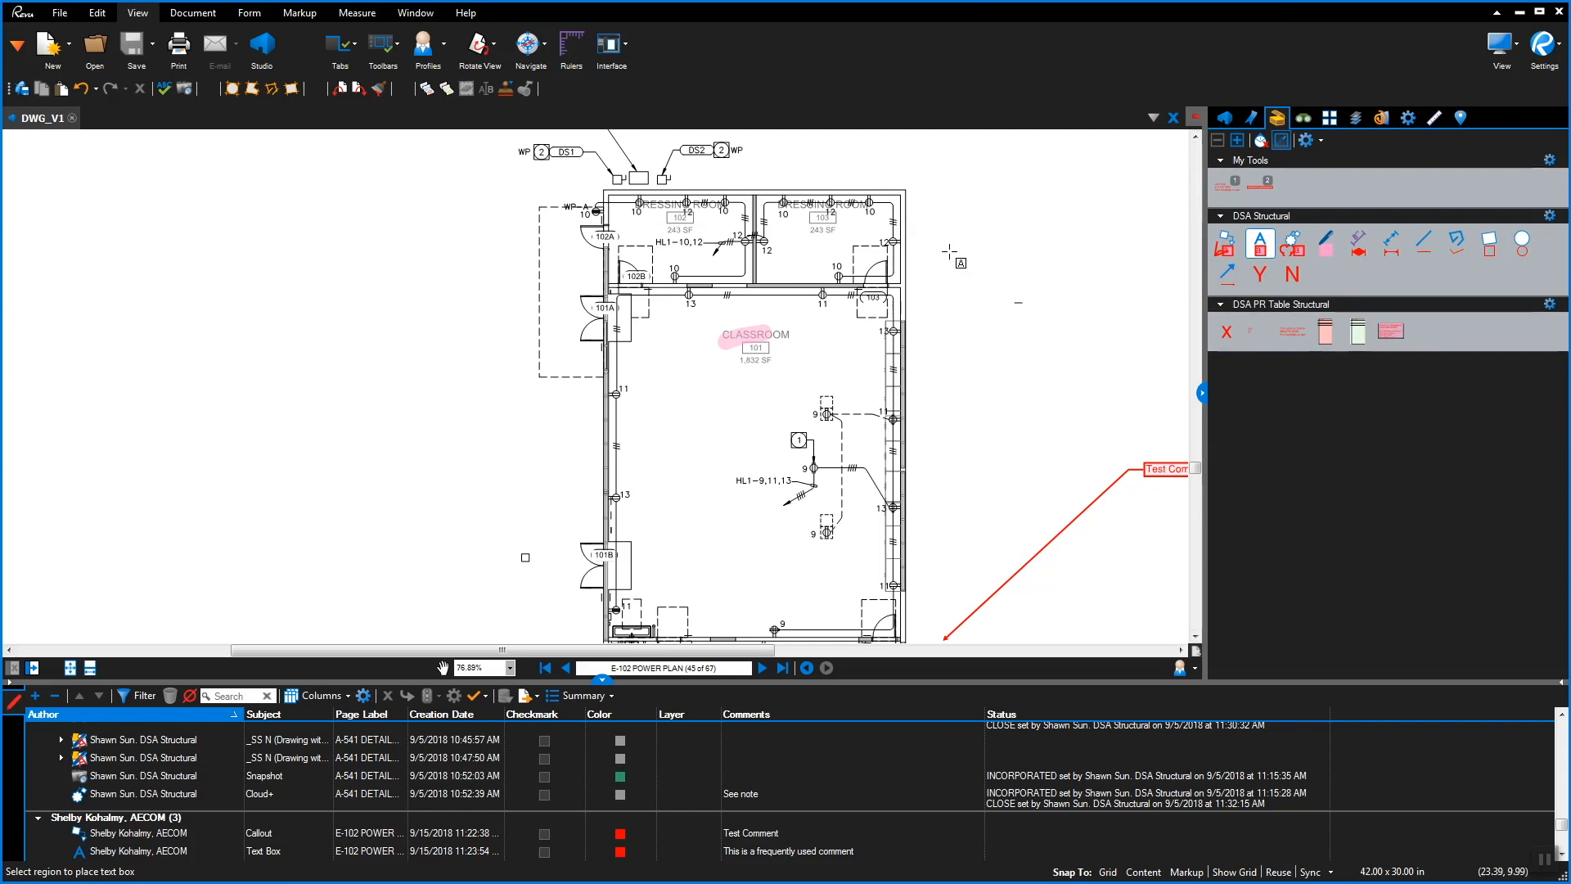
Add a red text box reading 'Test Text Box' beside the upper rooms
left_click_drag(949, 251, 1085, 282)
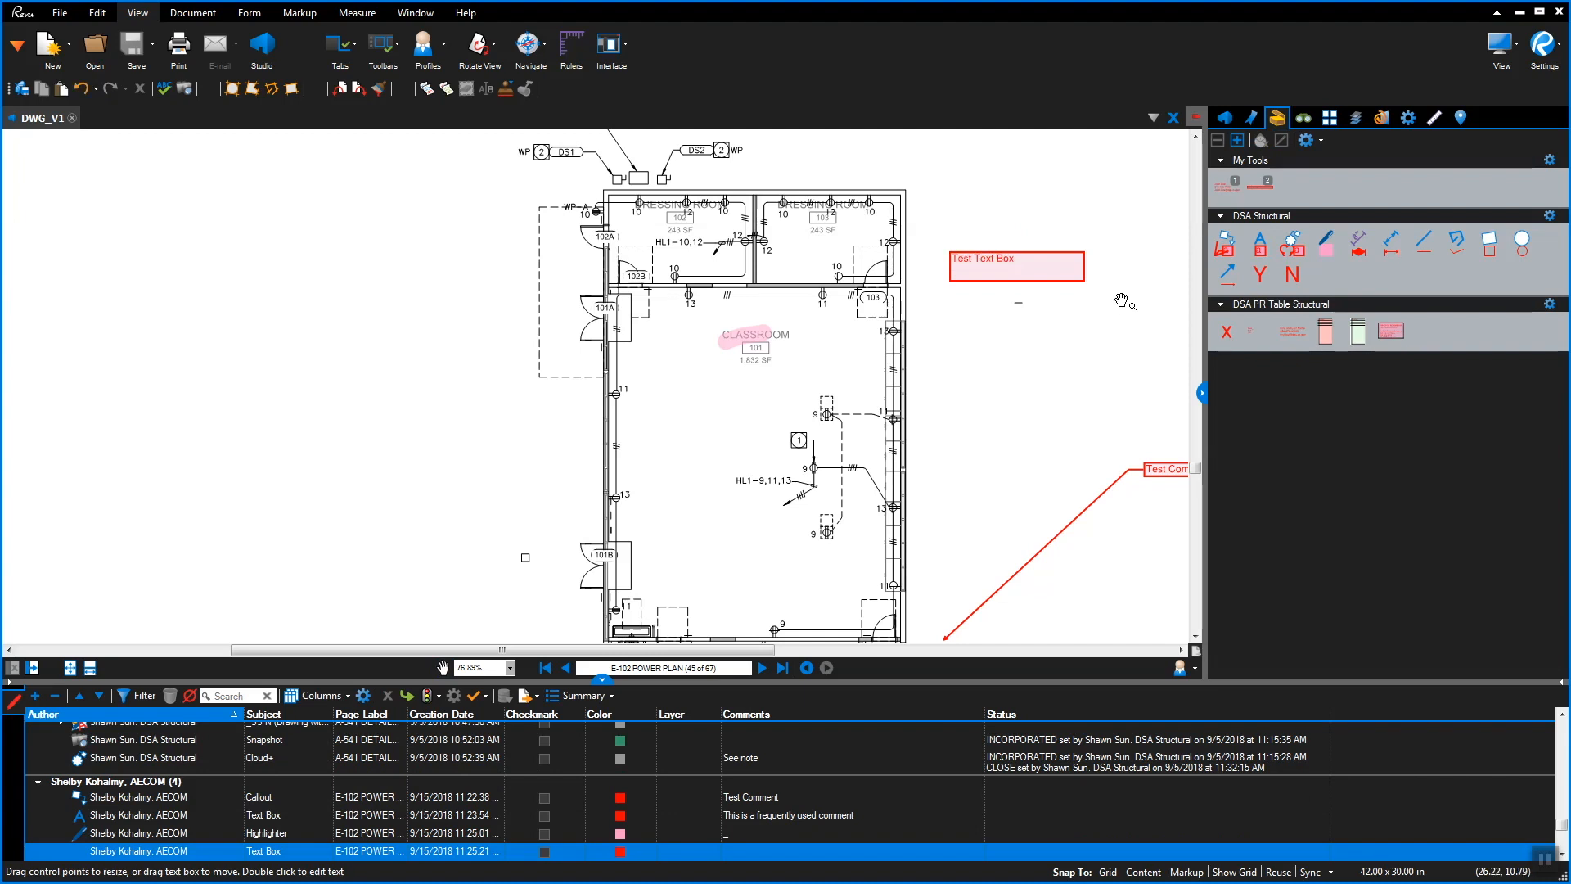
key("Escape")
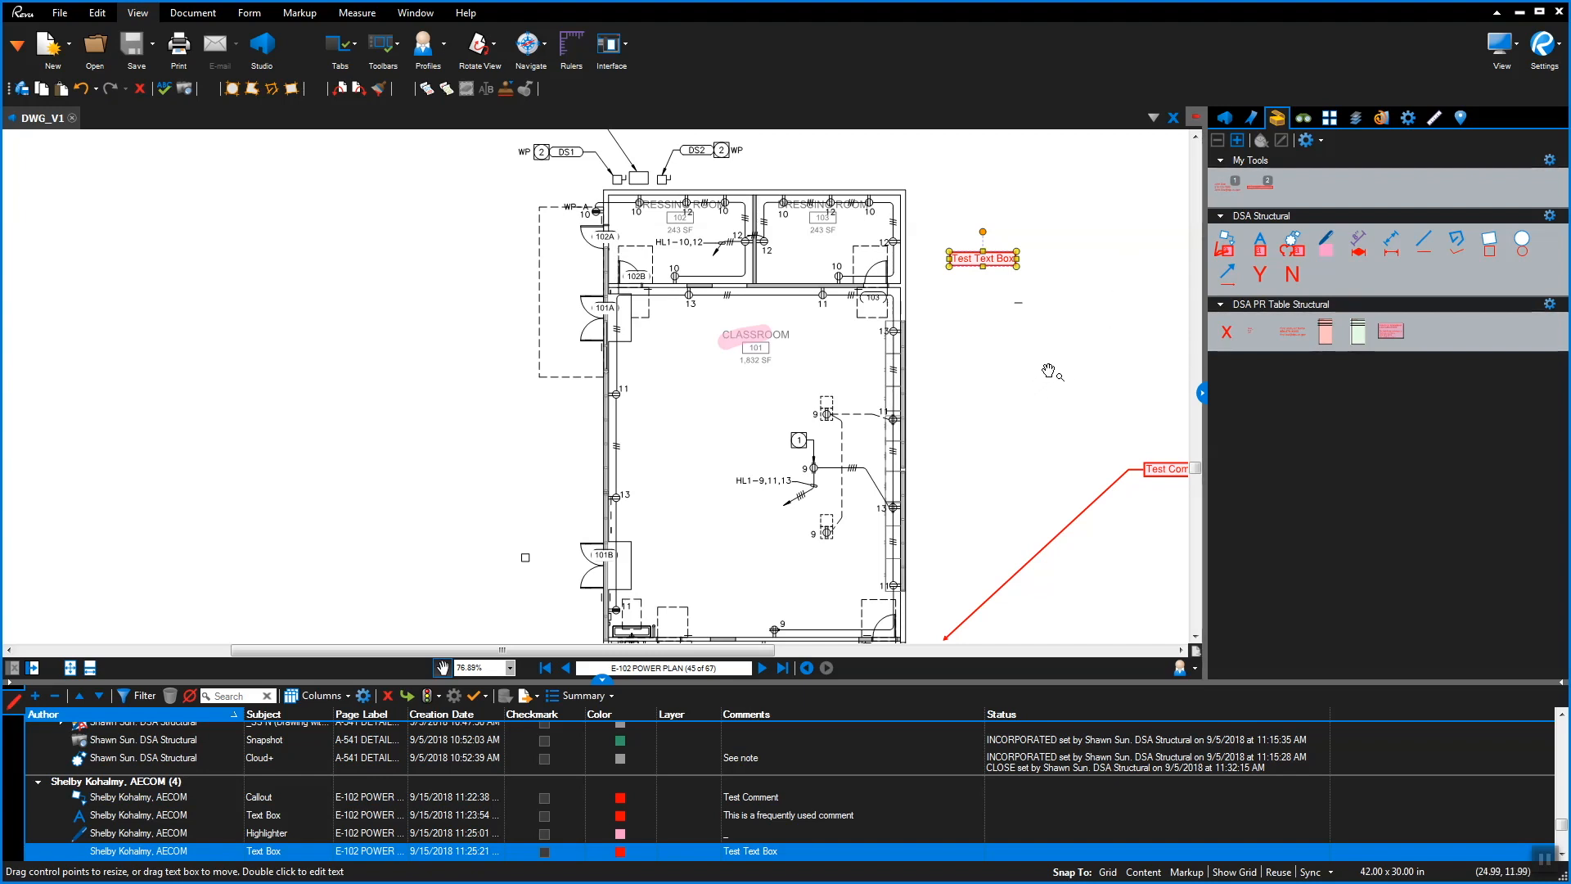
left_click(1231, 245)
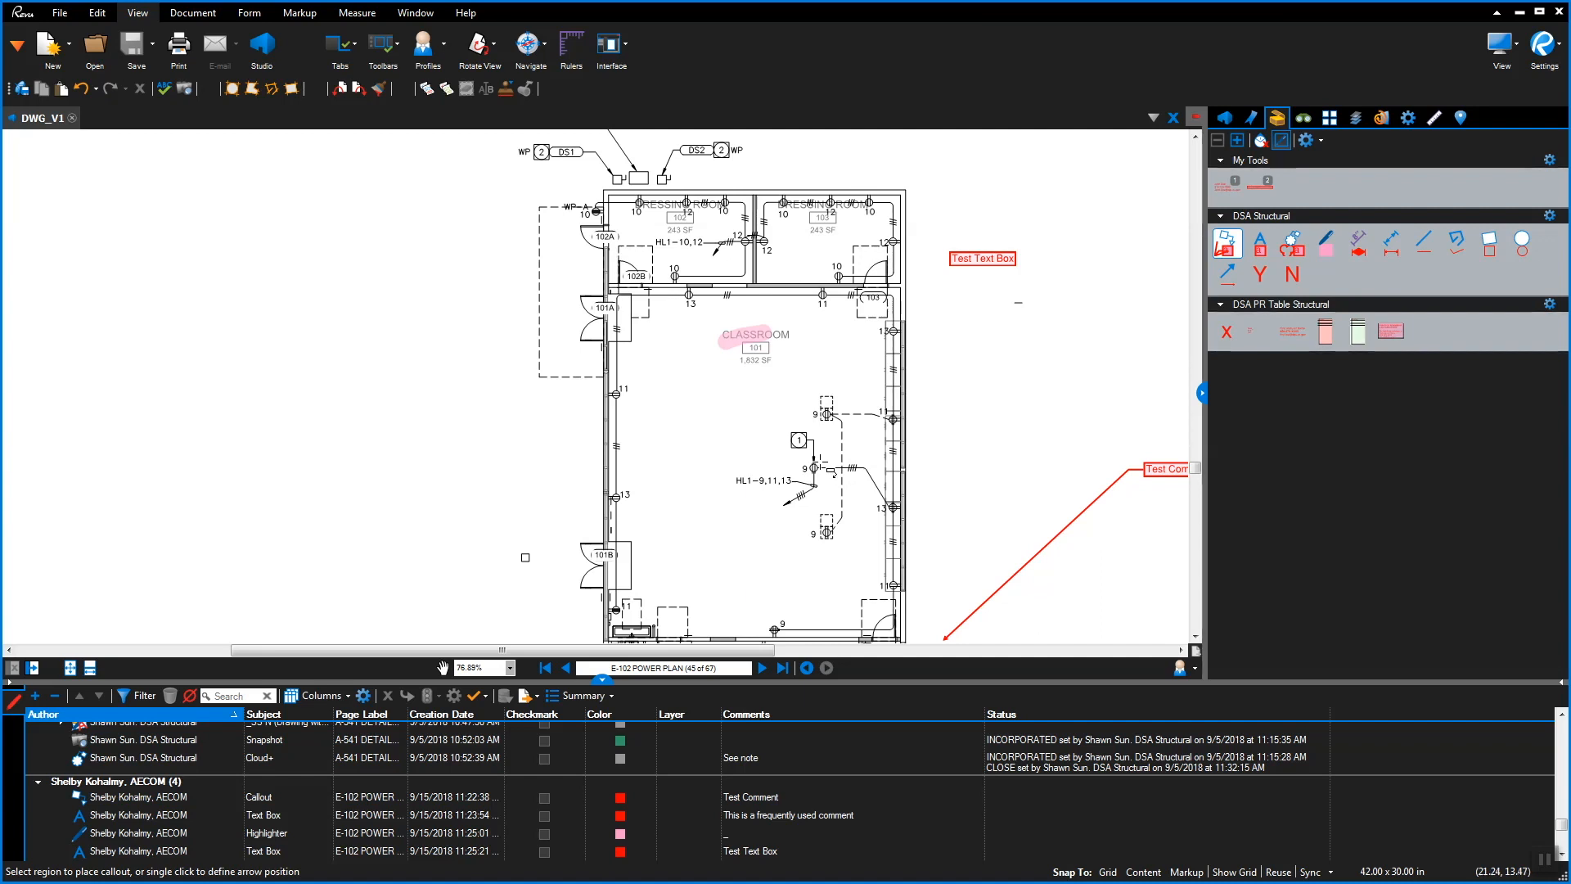
Add a 'Test Callout' callout pointing at the classroom outlet near HL1-9,11,13
left_click(819, 464)
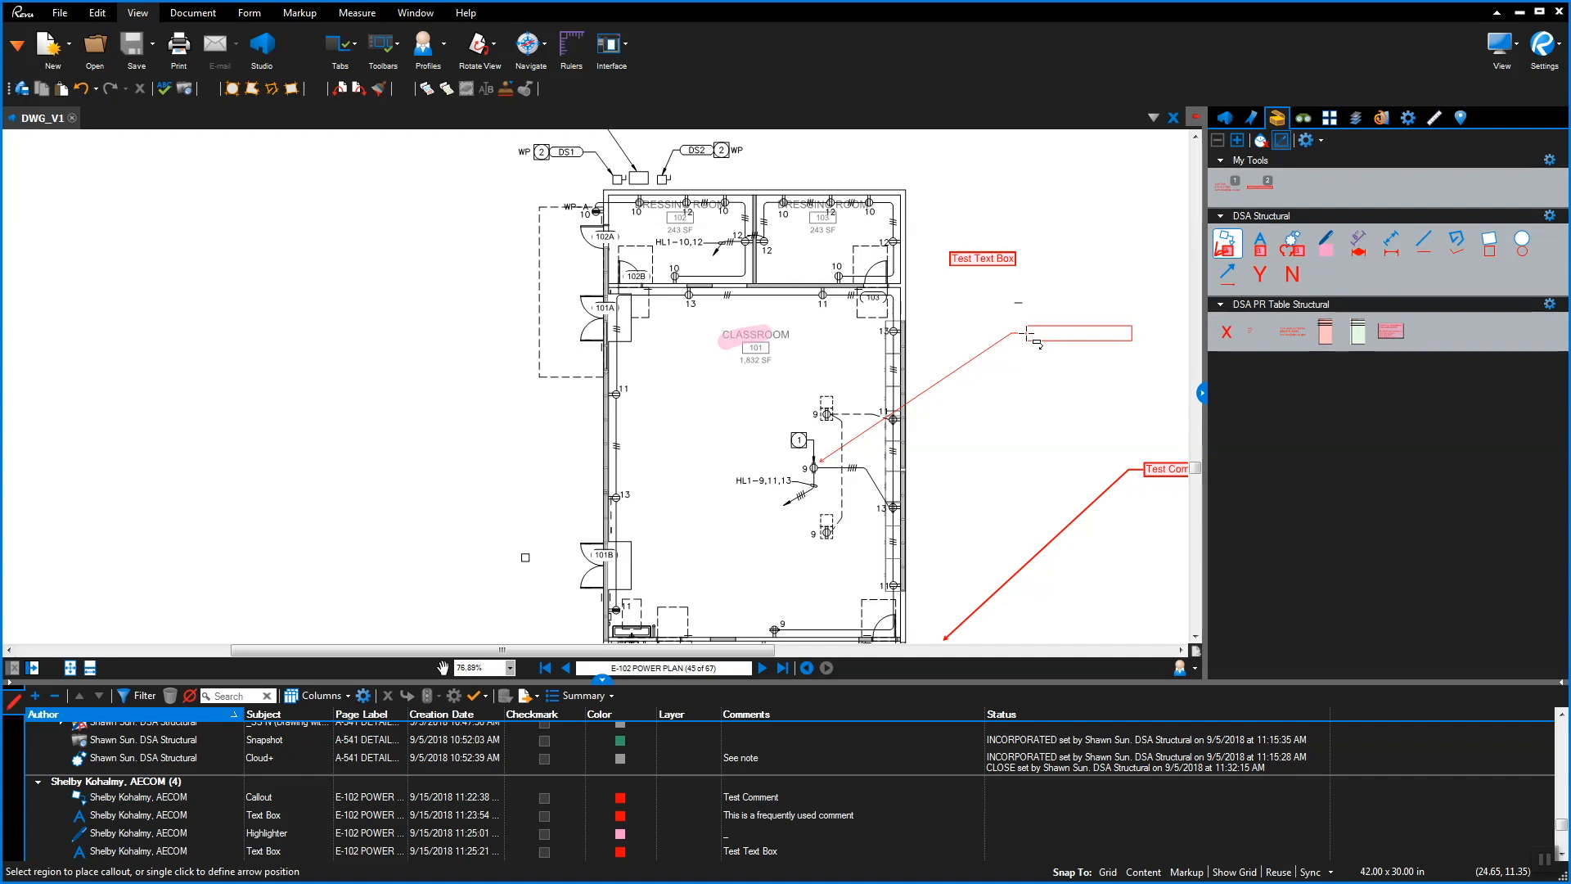
left_click(1029, 334)
type("Test C")
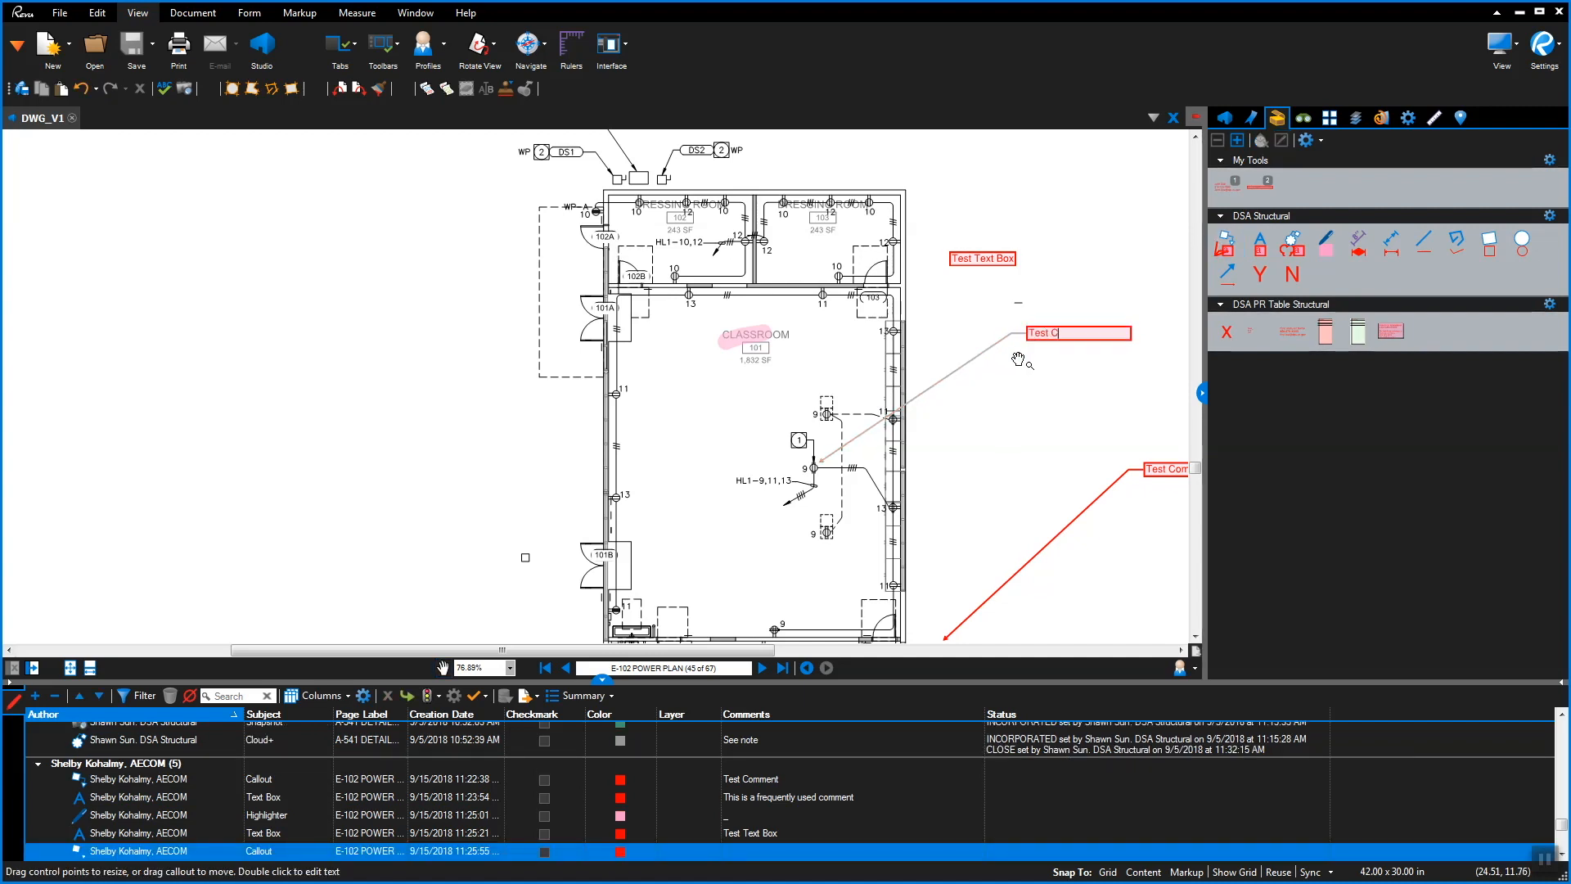
type("allout")
key("Escape")
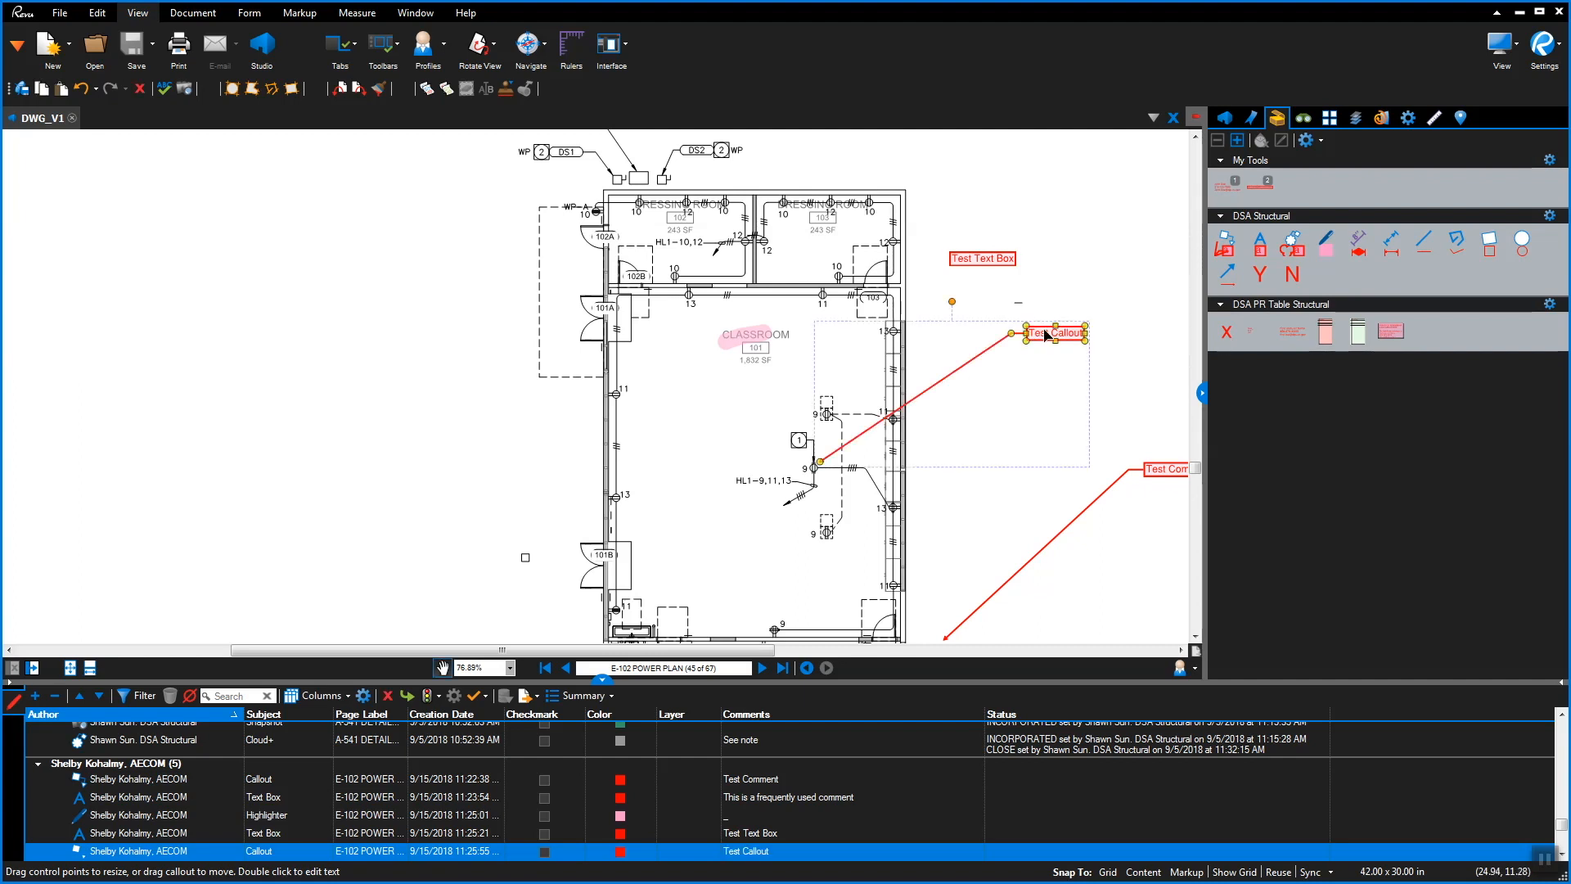
Add a second leader to the callout, then delete that extra leader
right_click(1047, 339)
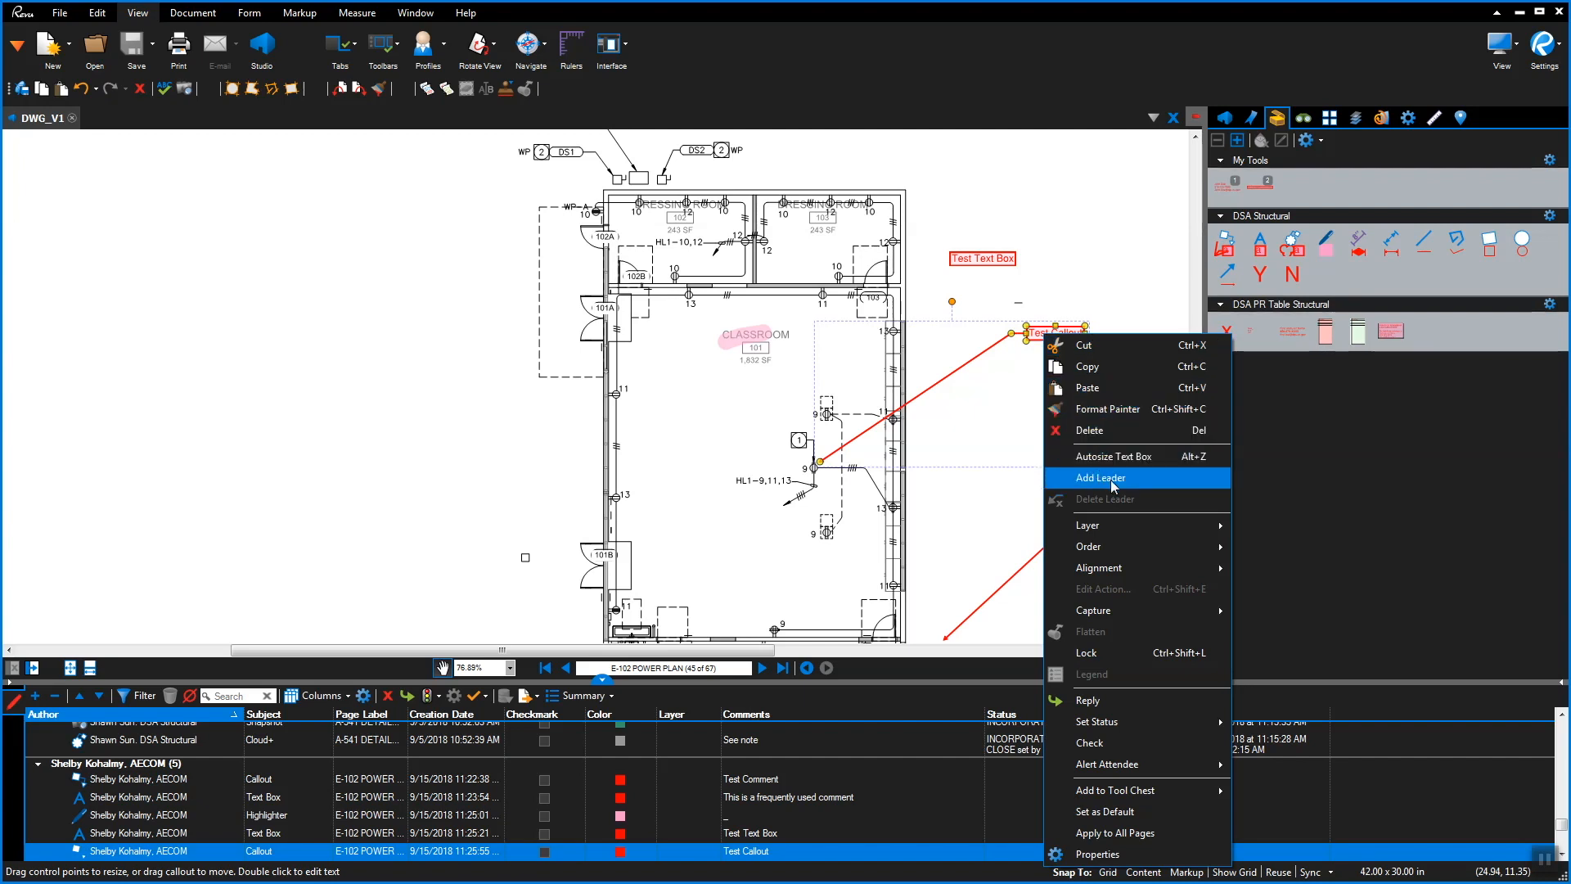
left_click(1114, 478)
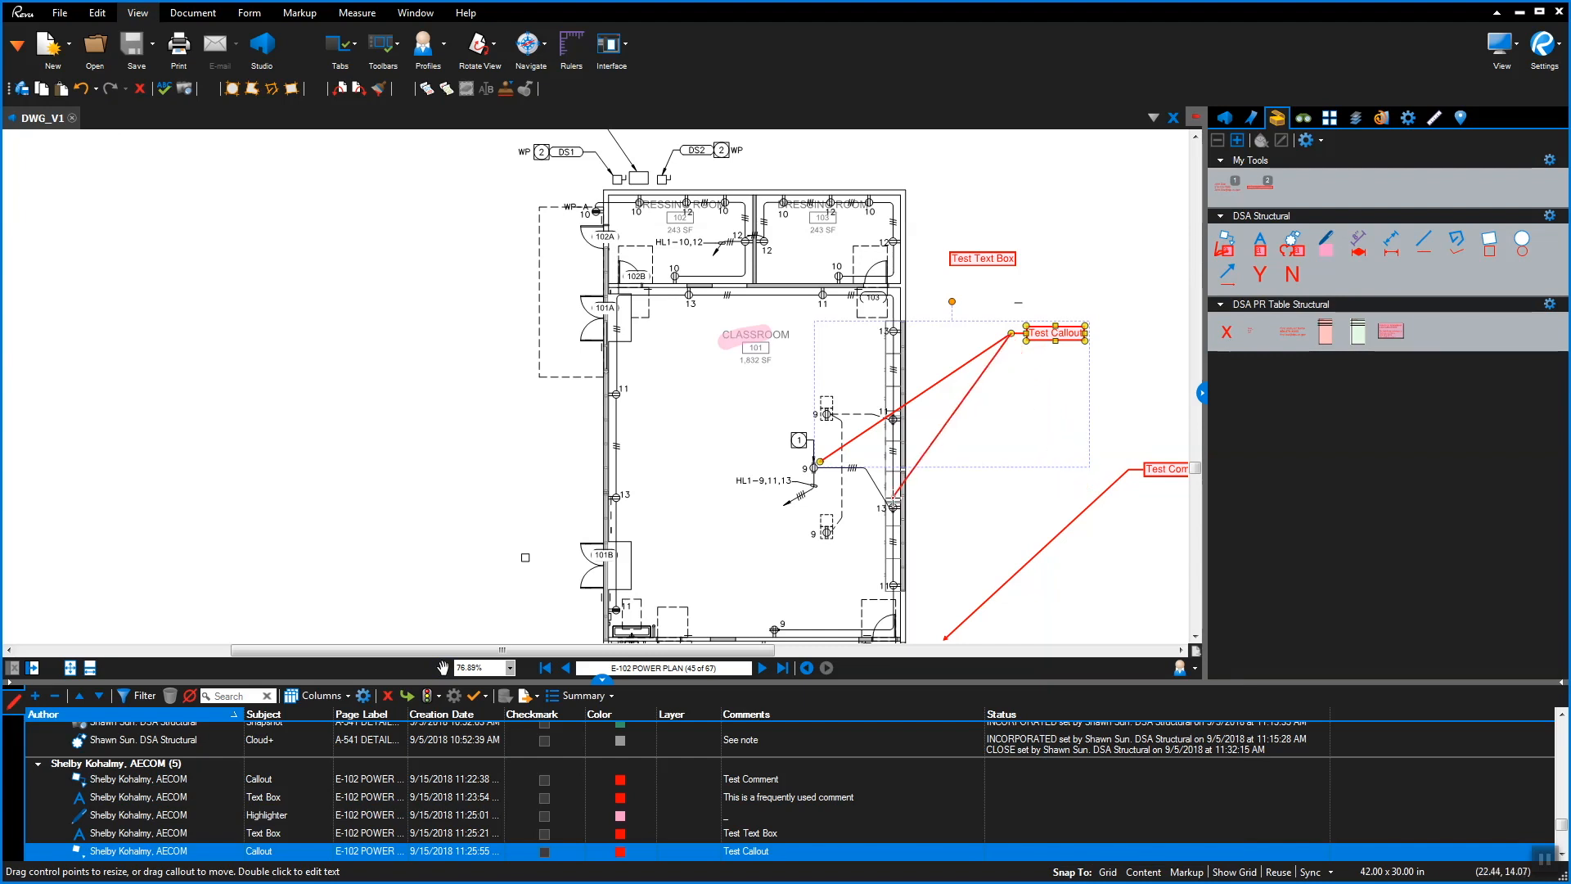
left_click(893, 496)
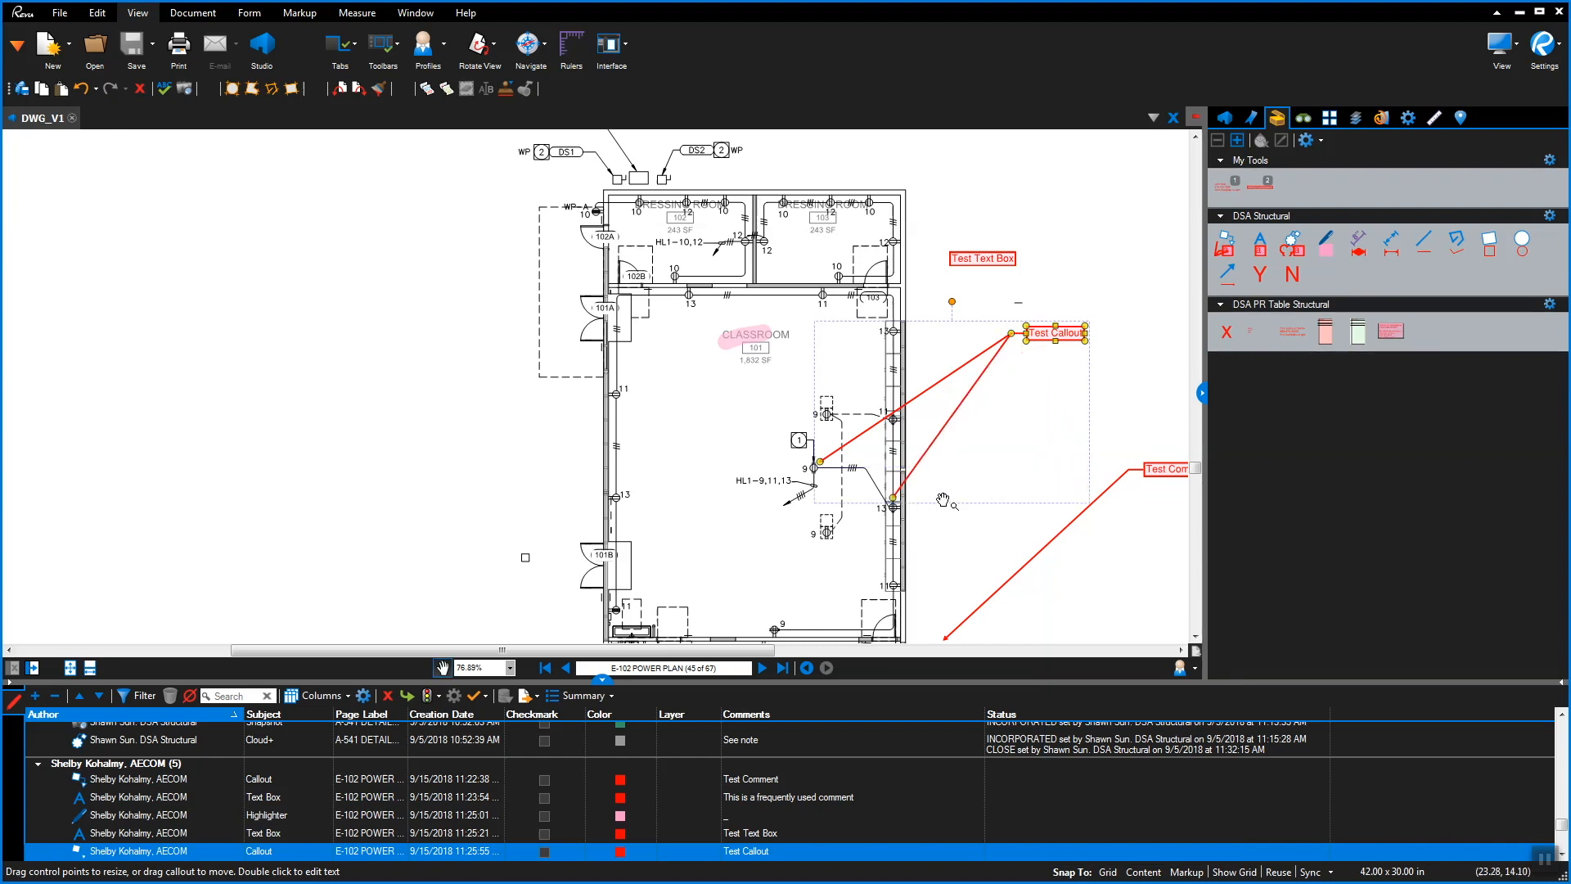
right_click(896, 503)
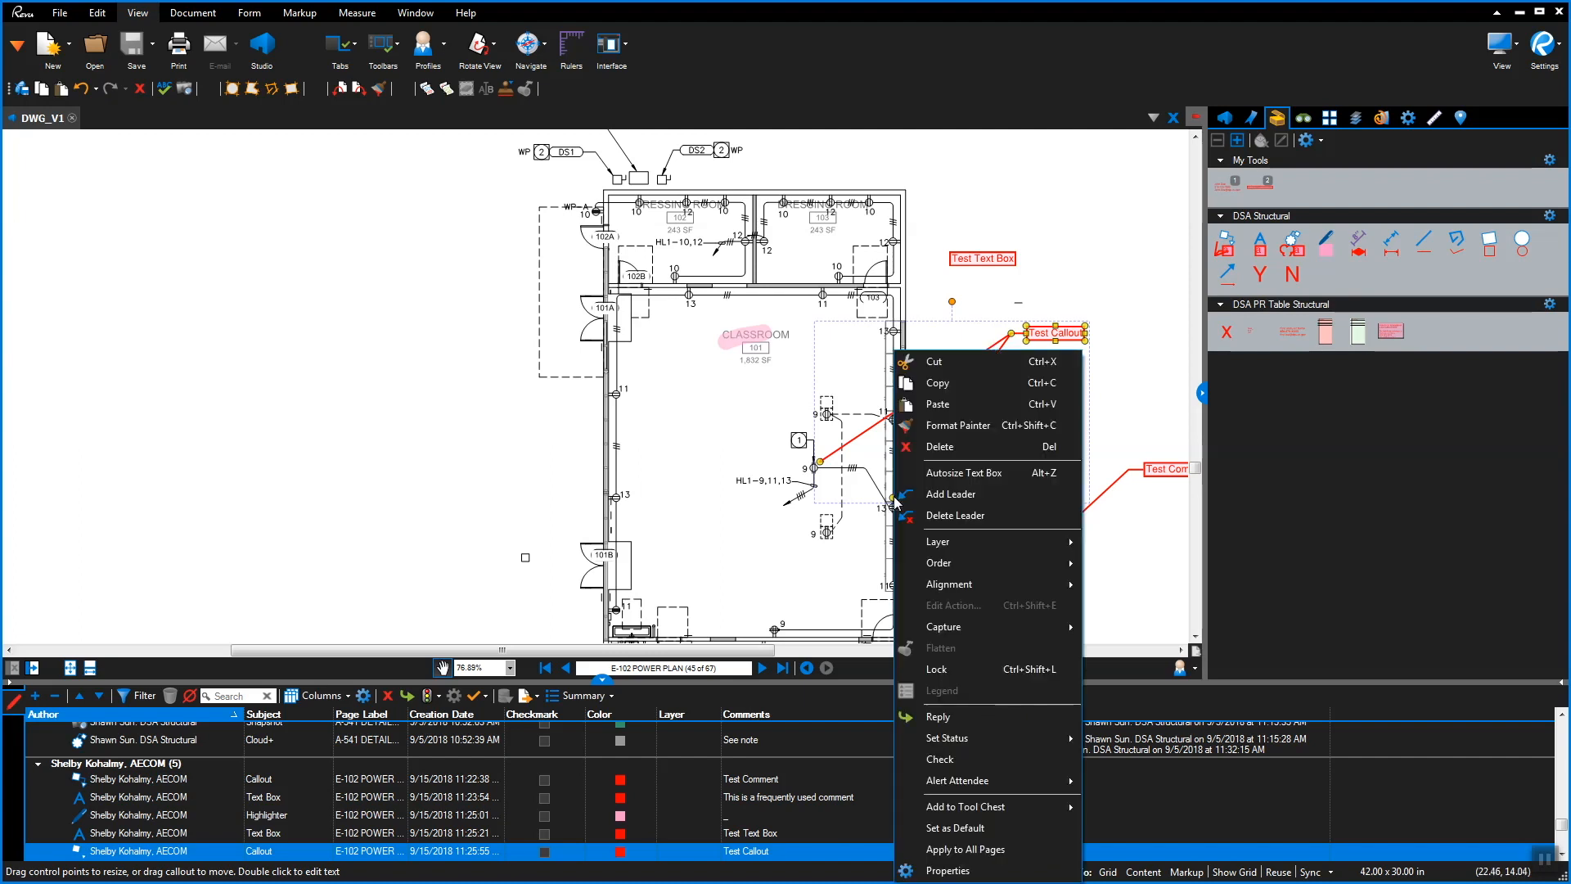
left_click(933, 515)
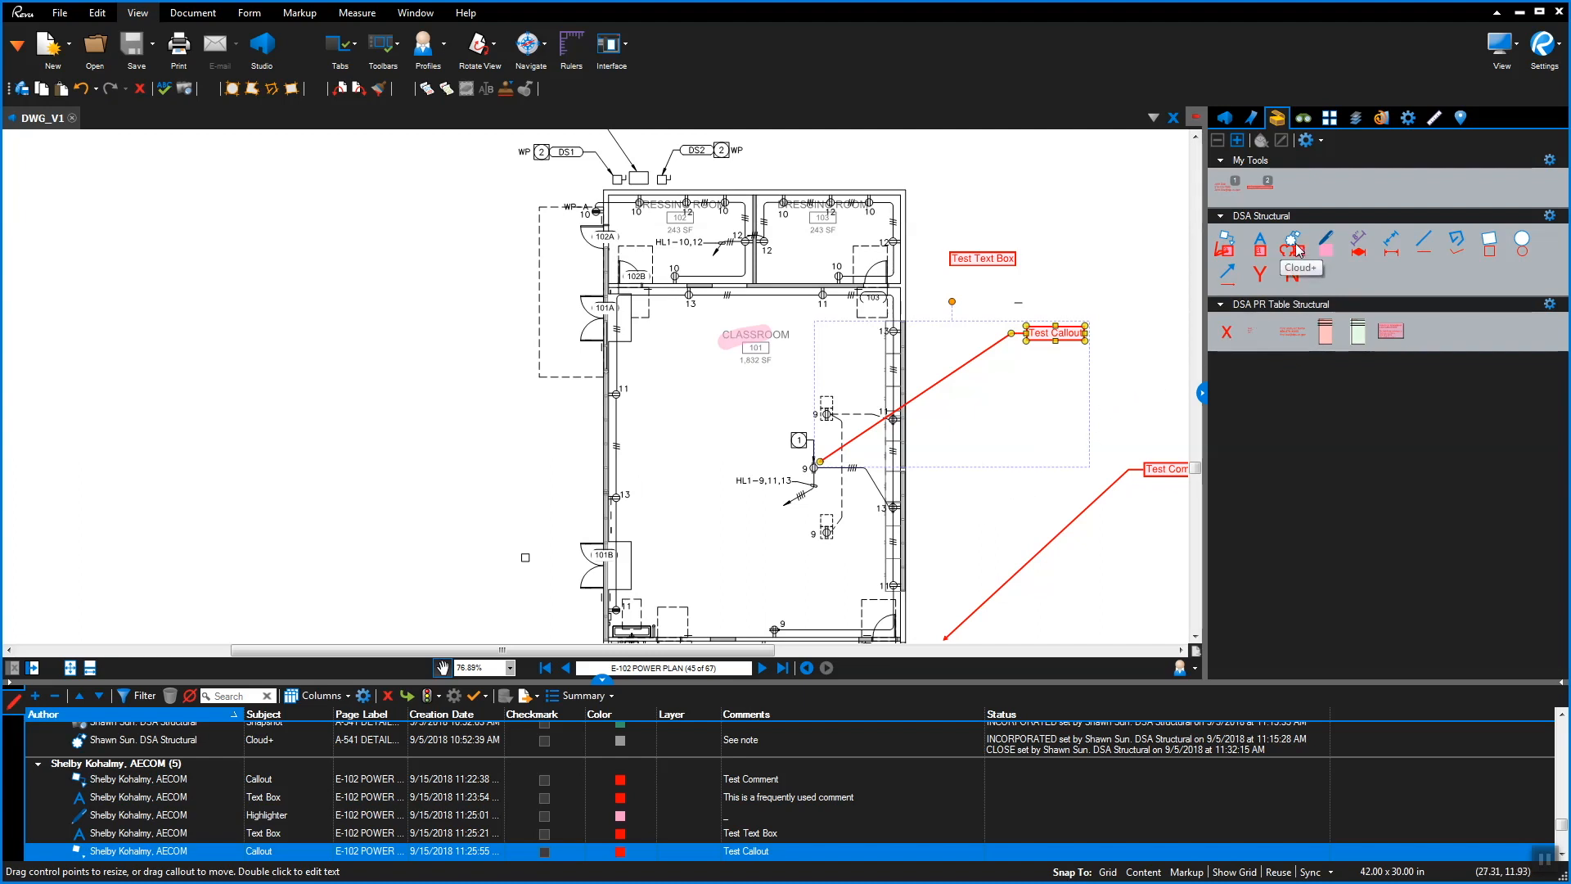
Encircle the top-left rooms with a Cloud+ markup labelled 'Test Cloud+'
left_click(1294, 245)
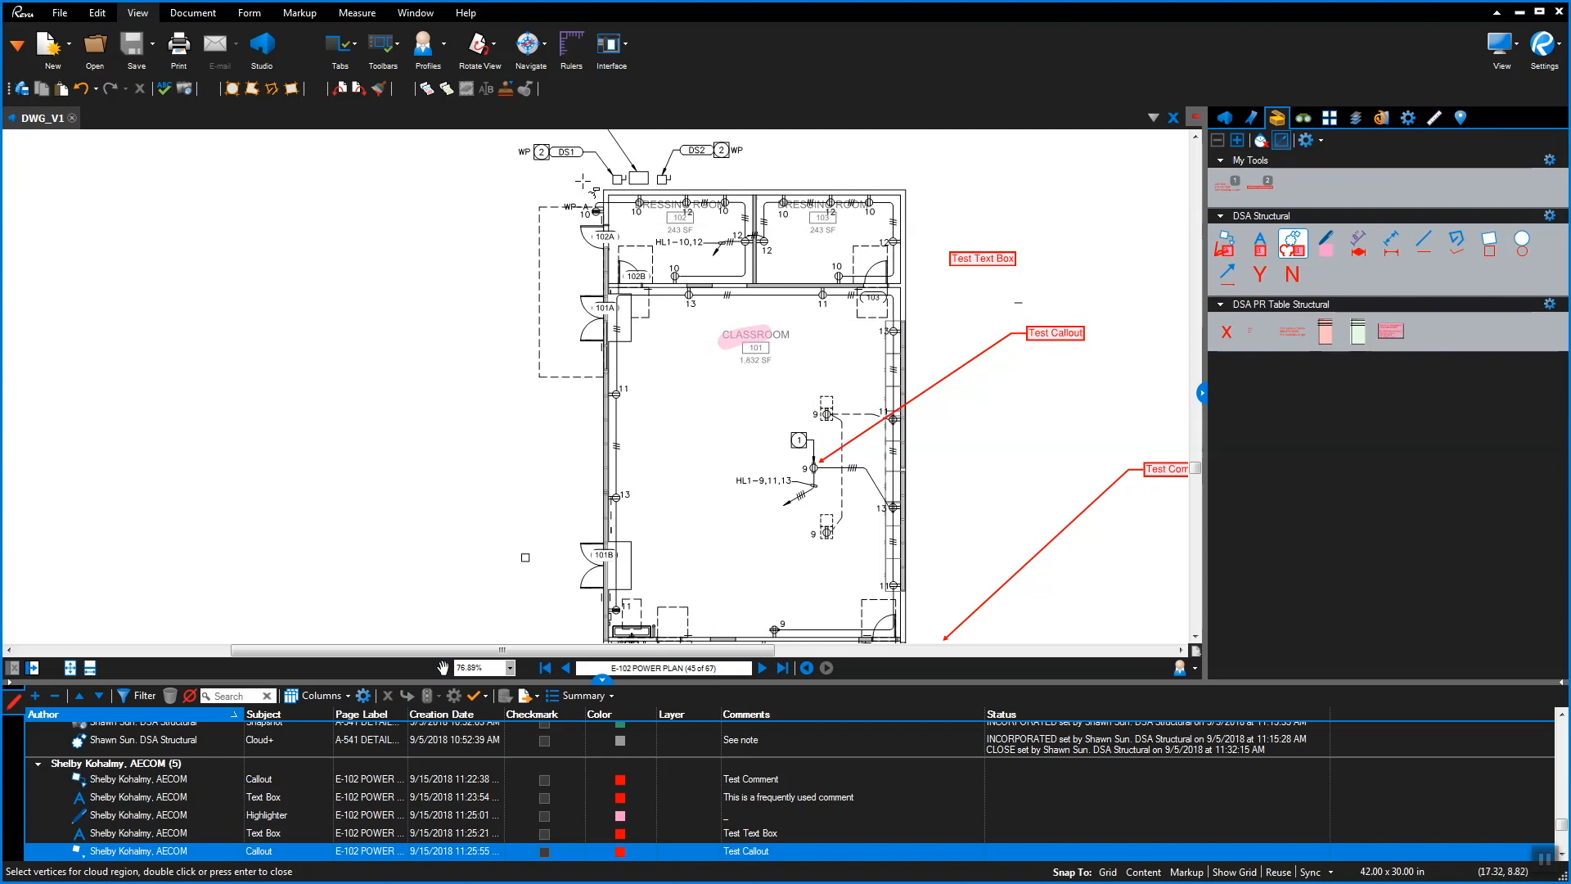
left_click_drag(595, 183, 774, 312)
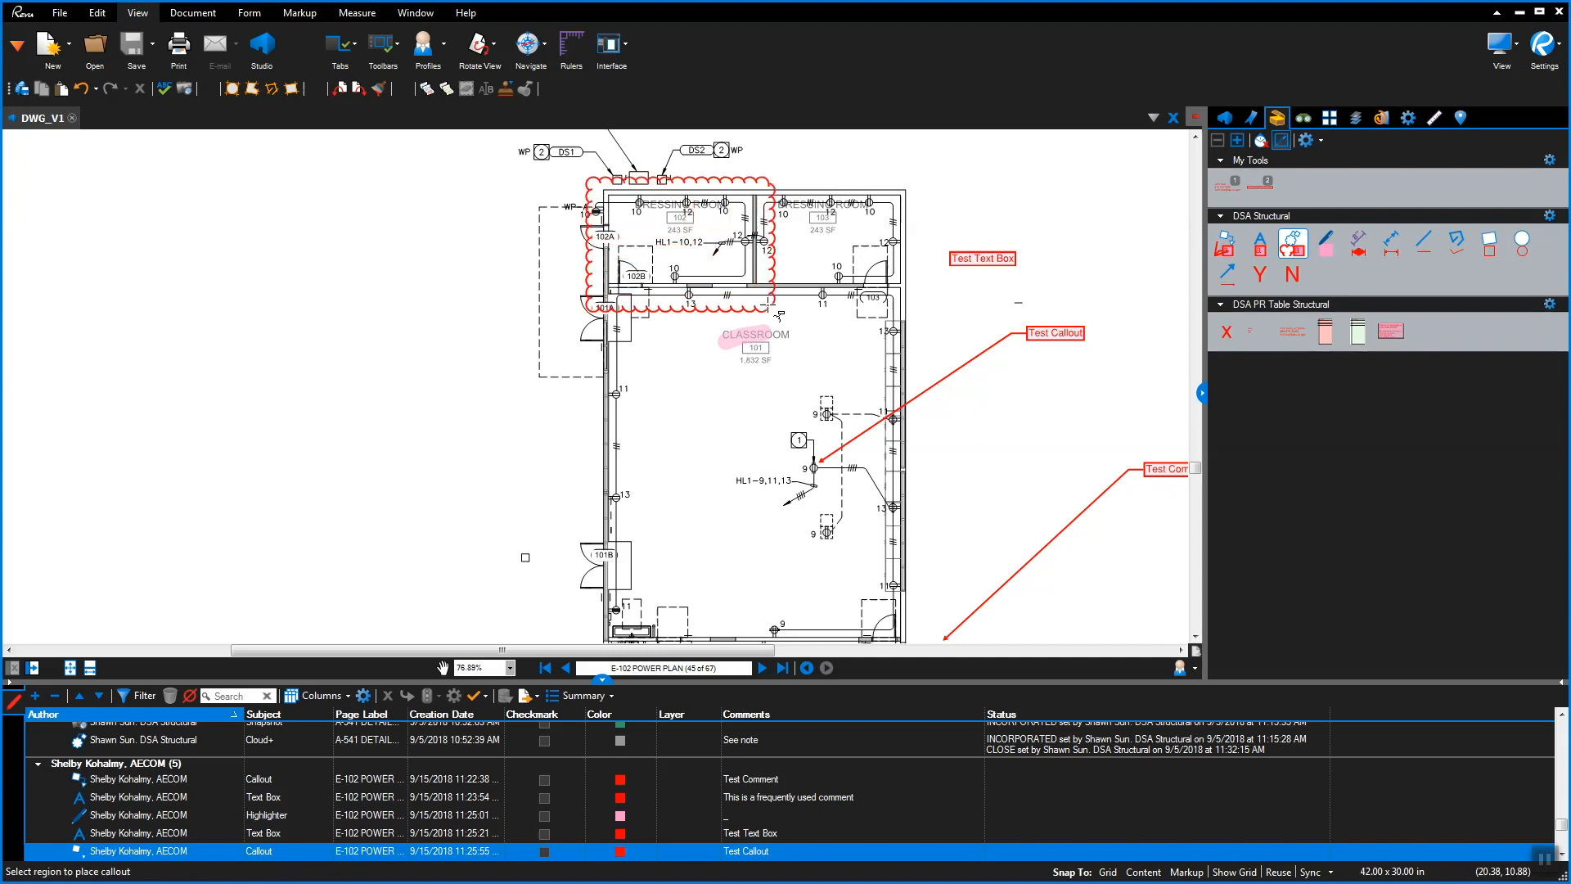
left_click(810, 164)
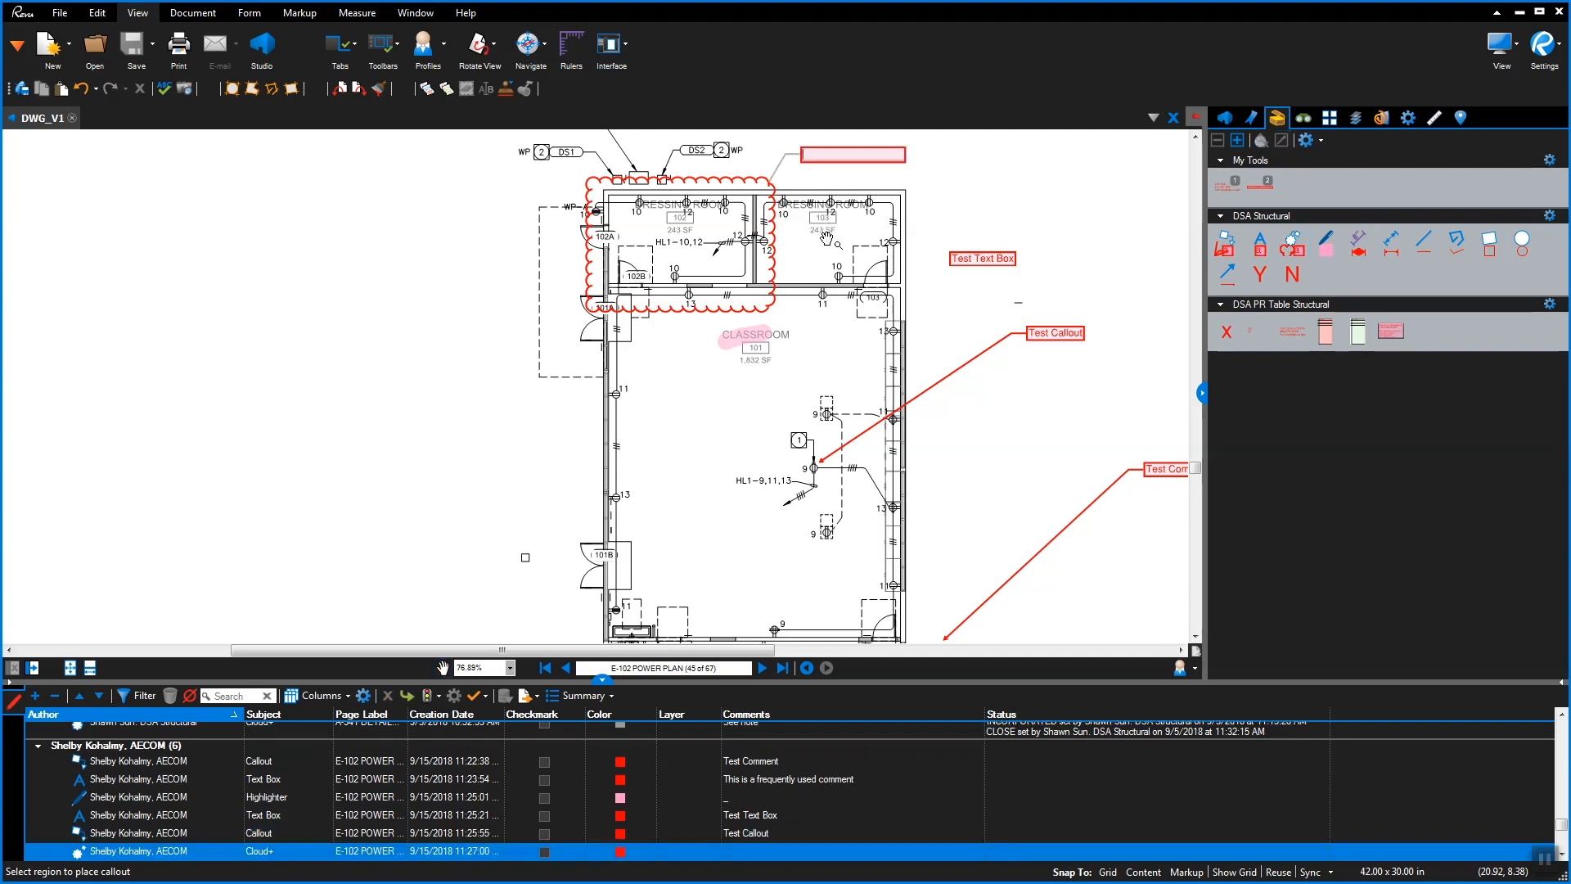
type("Test Cloud+")
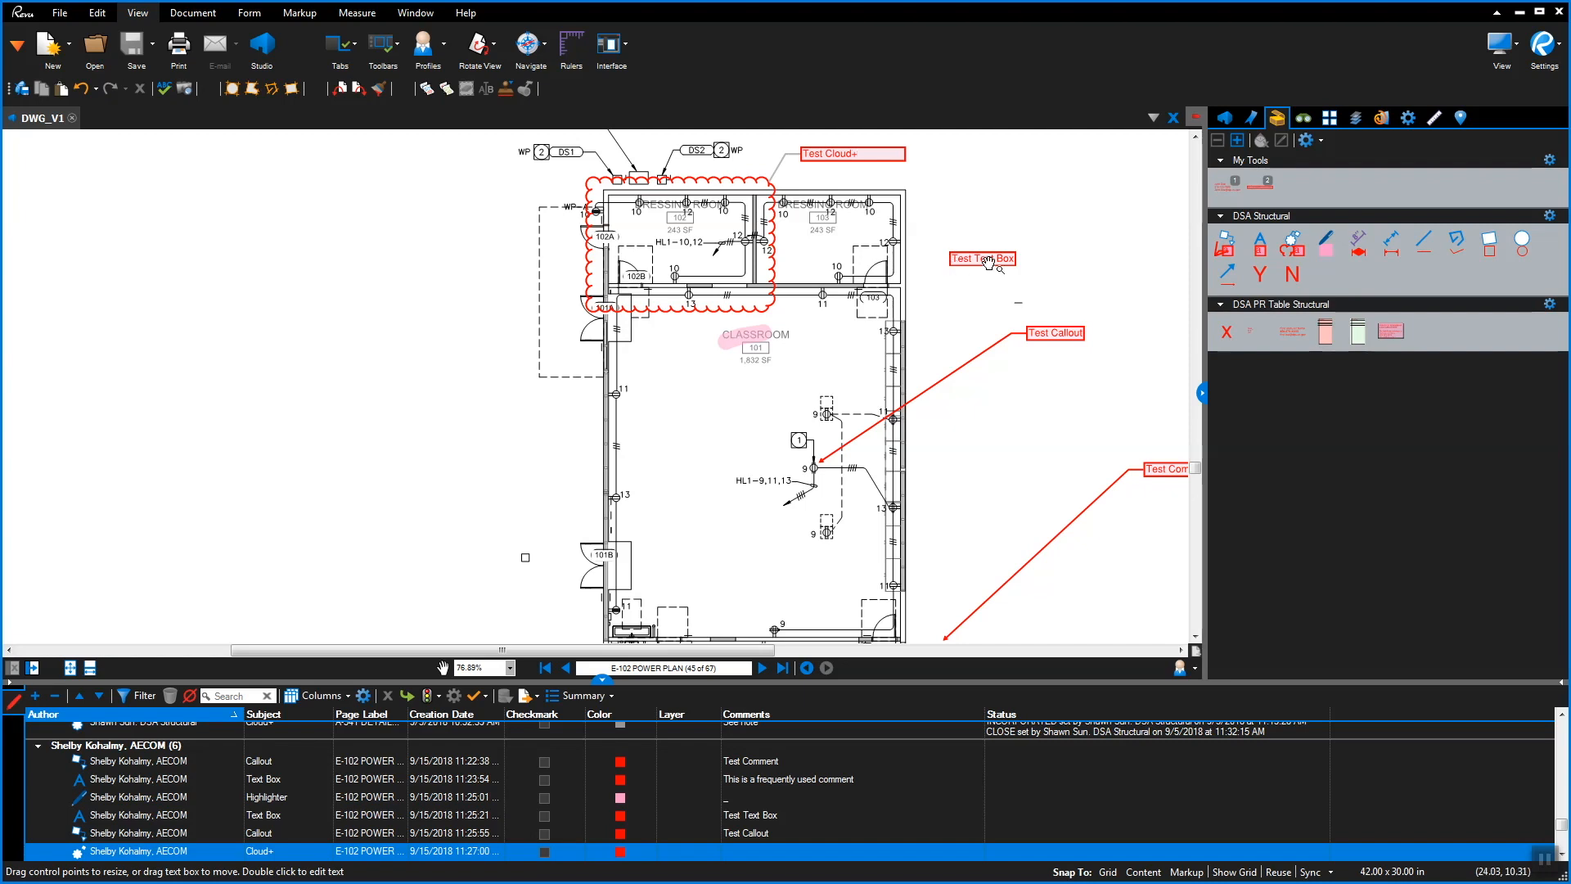
left_click(977, 214)
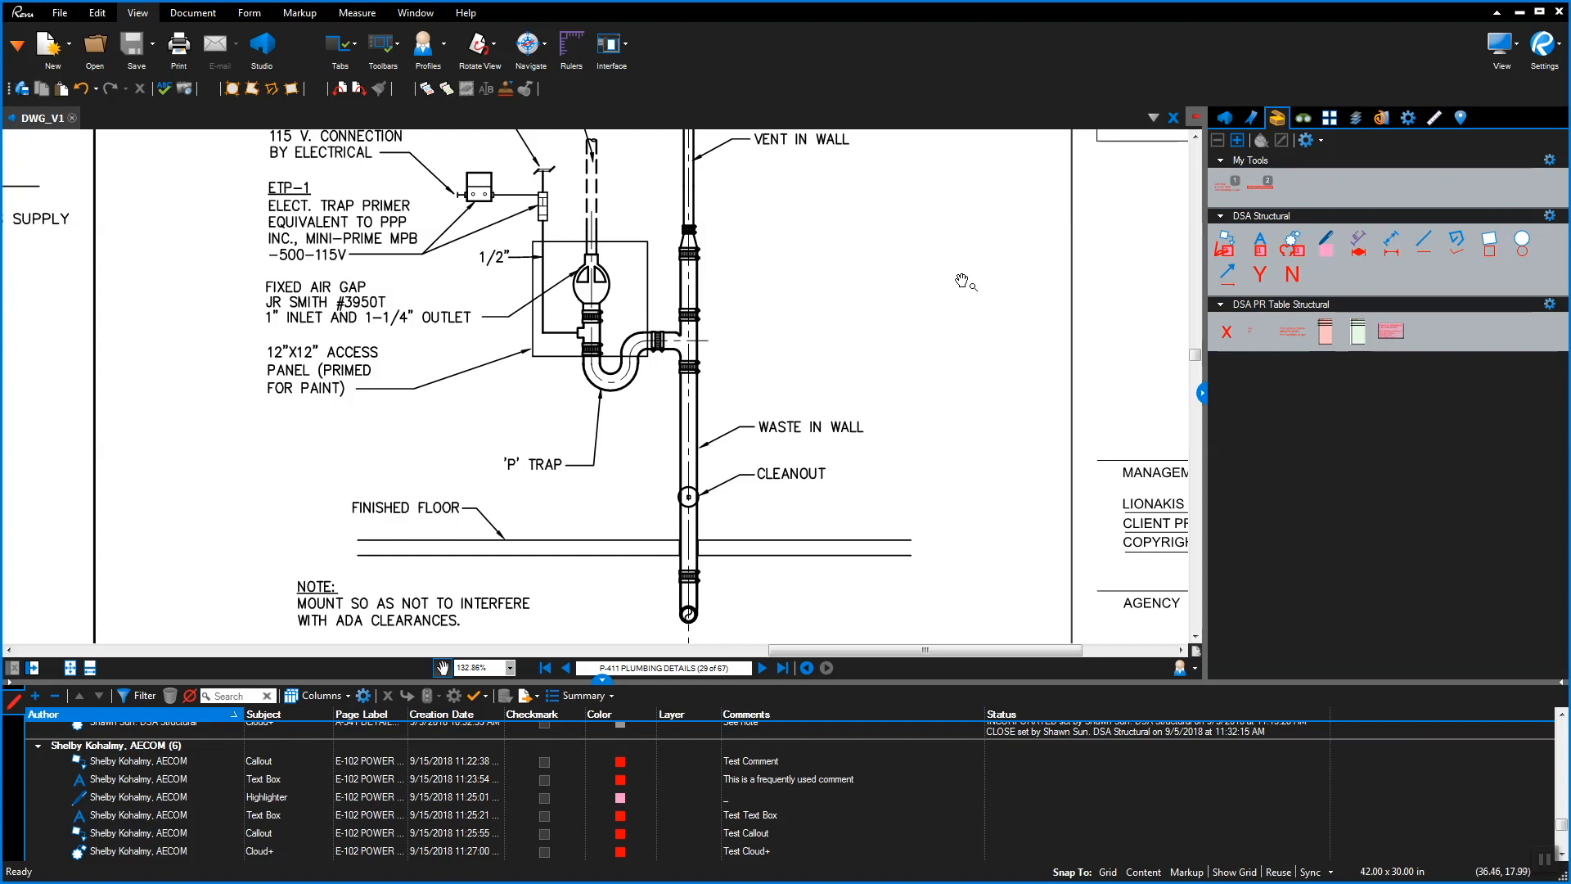
Measure the waste pipe from floor to tee at 16' 17/32"
left_click(1358, 246)
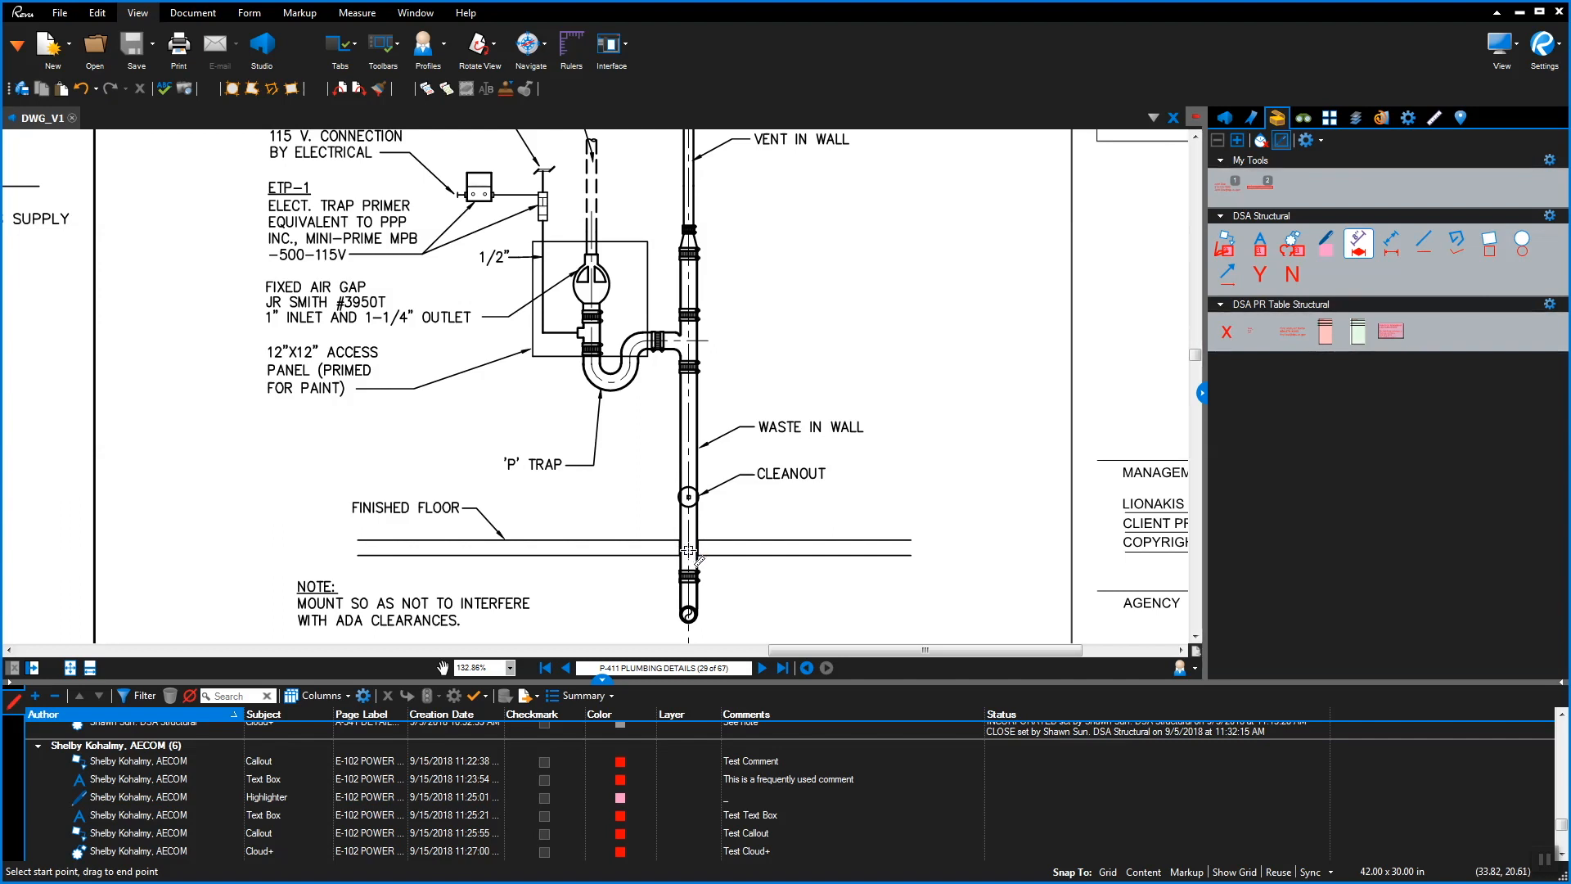
left_click_drag(689, 551, 689, 341)
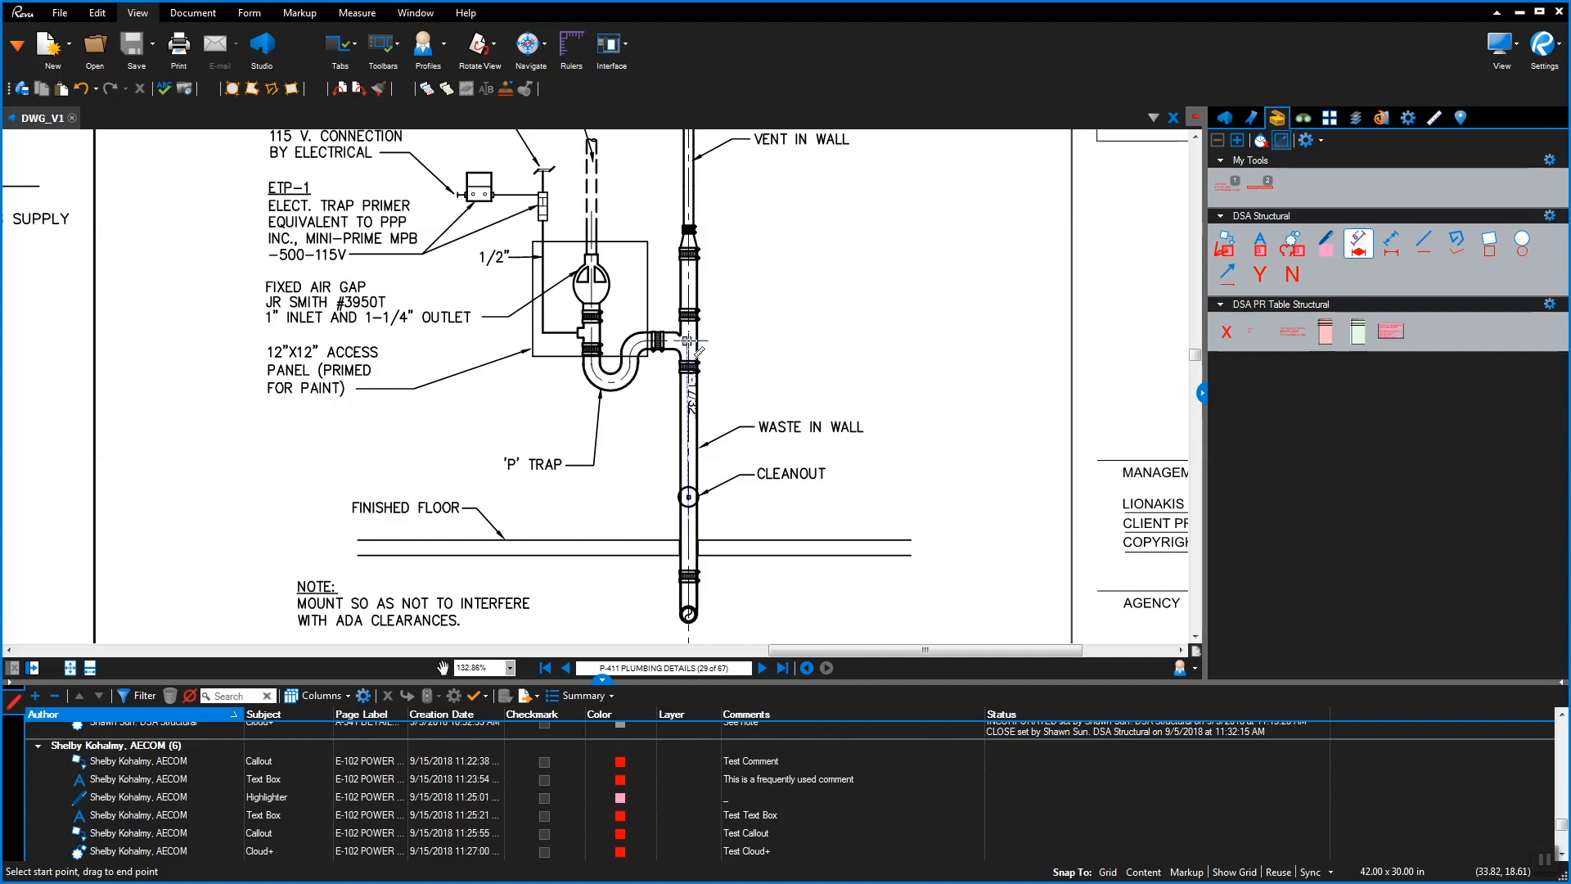
left_click_drag(689, 342, 688, 341)
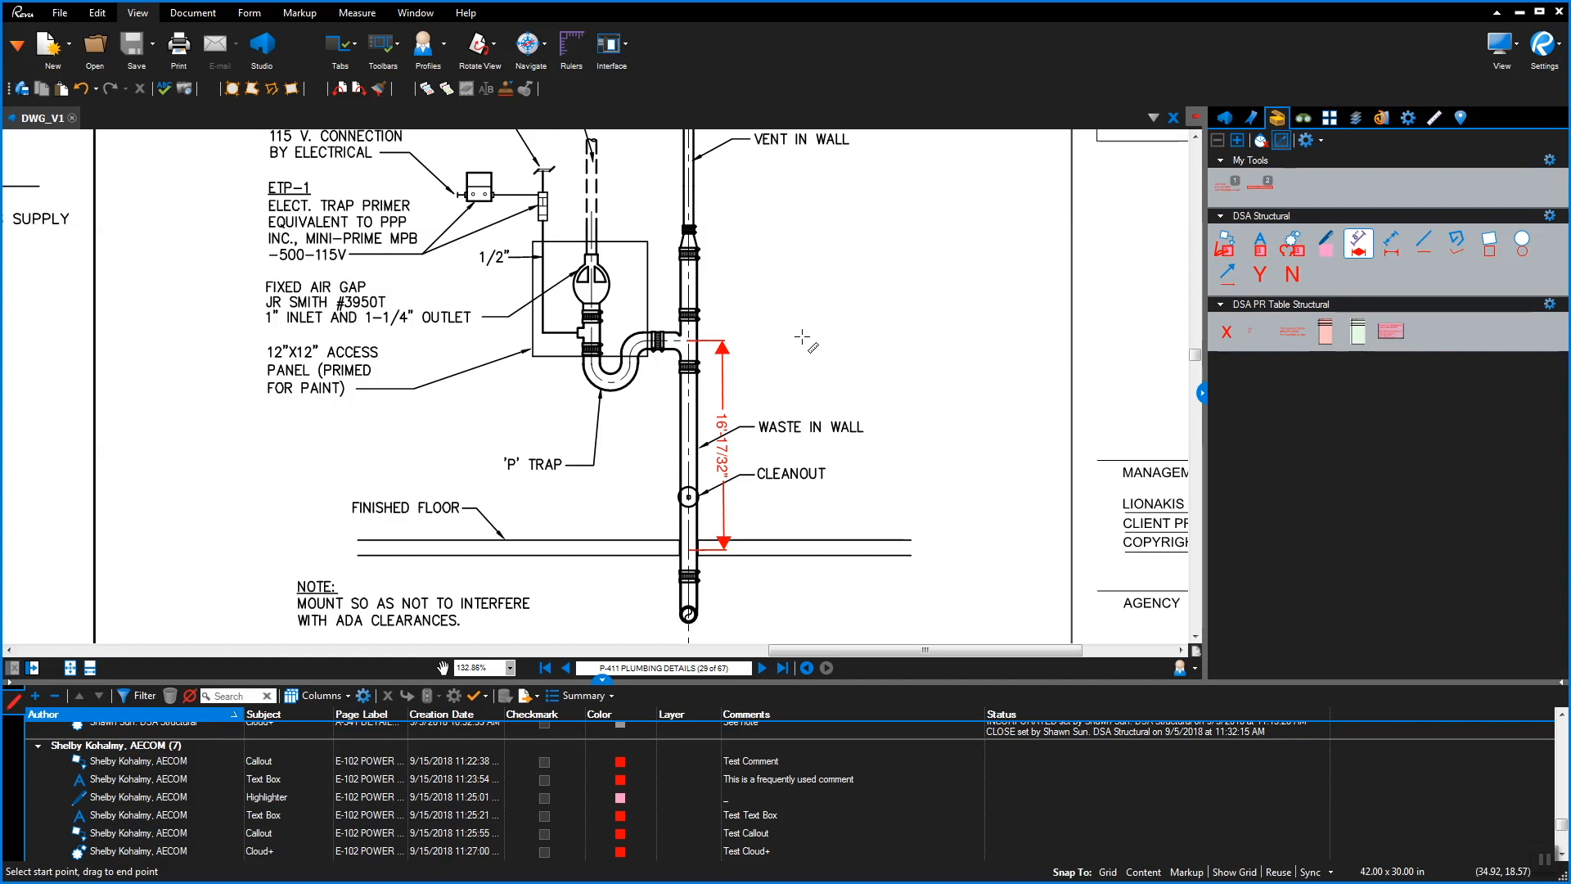
key("Escape")
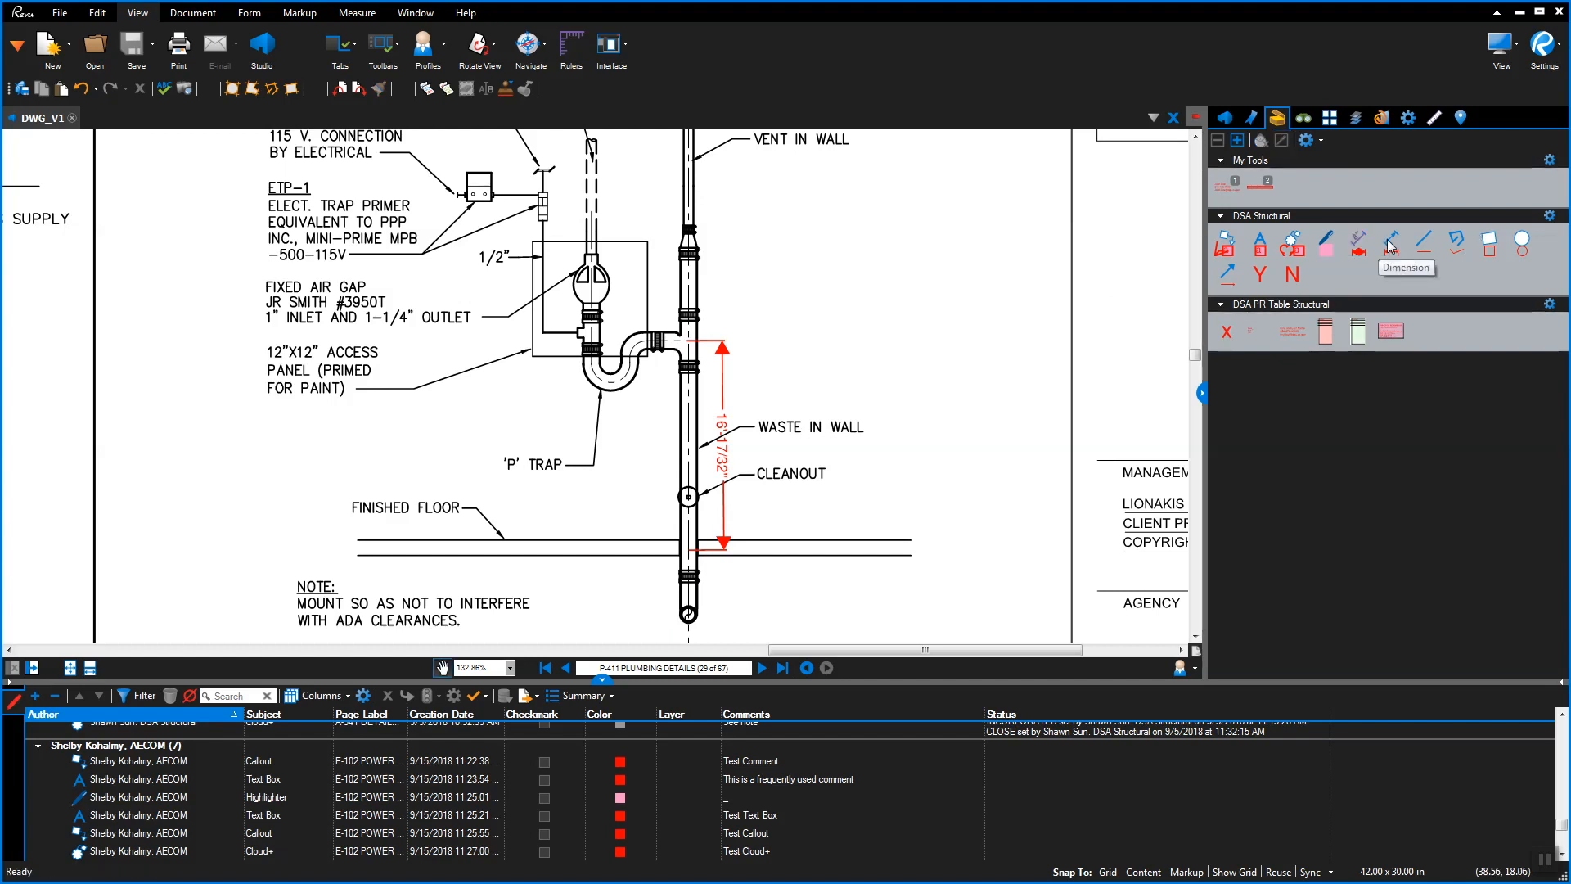
Draw a dimension line along the finished floor labelled 'Labeled Line'
left_click(1390, 244)
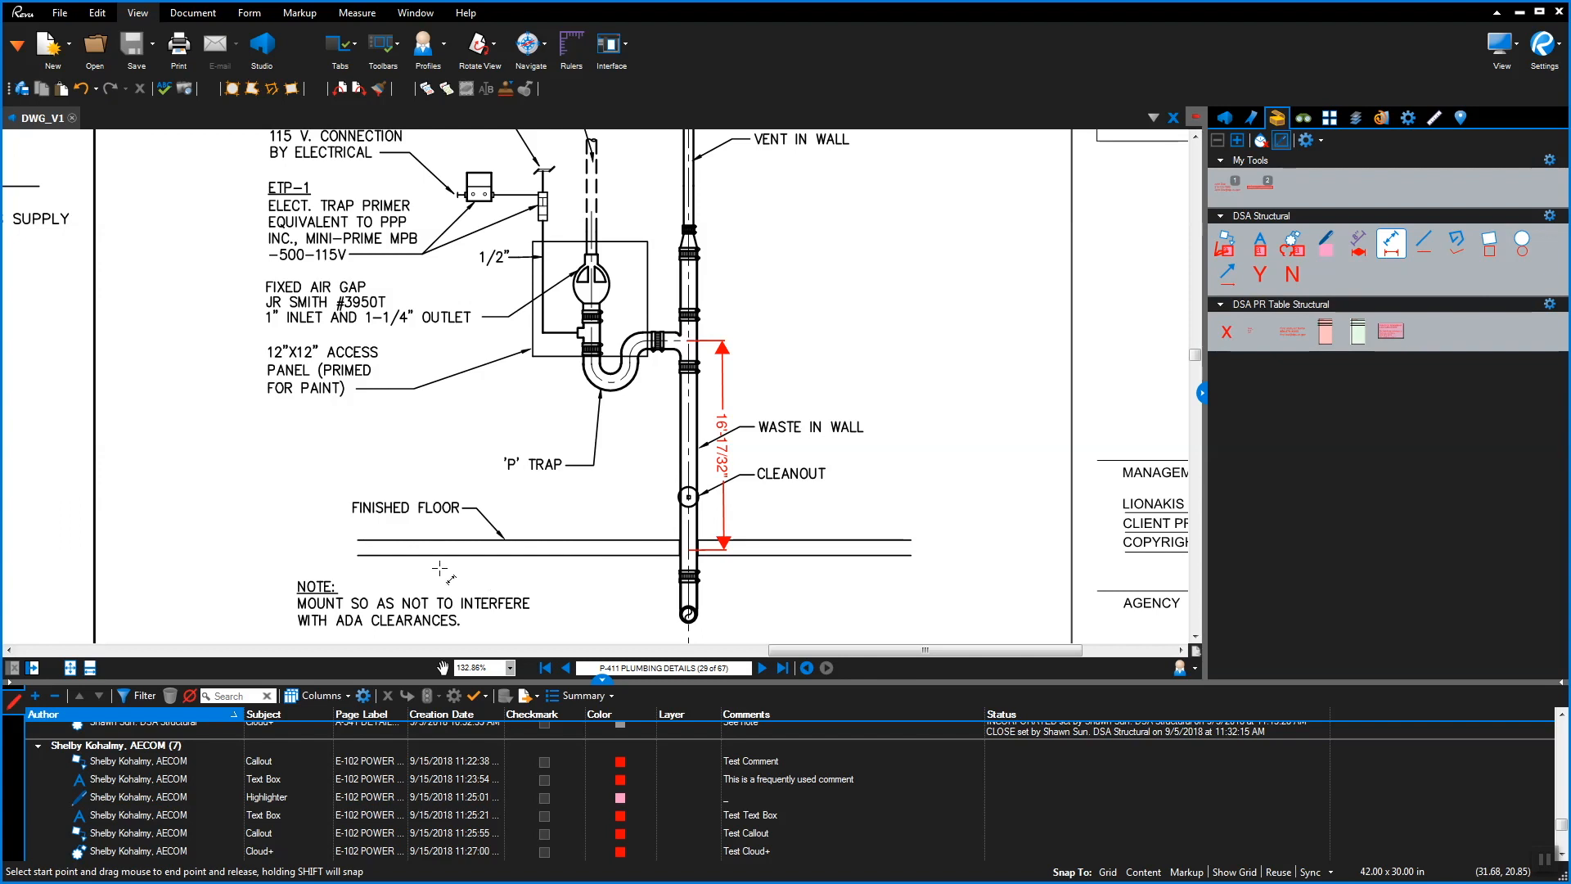
left_click_drag(357, 540, 681, 539)
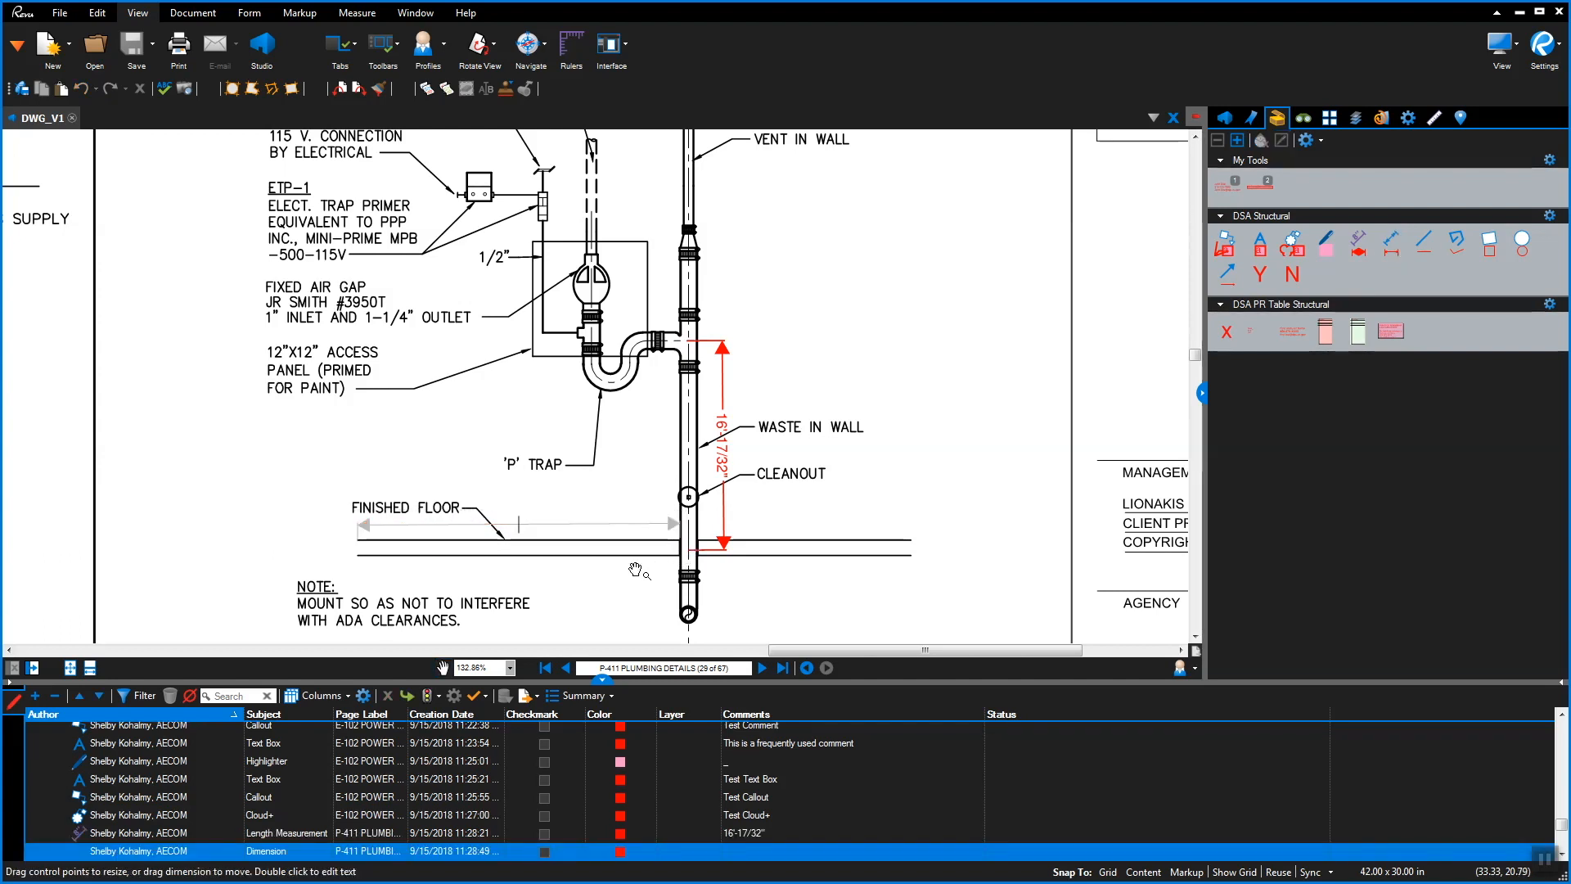
type("Labeled Line")
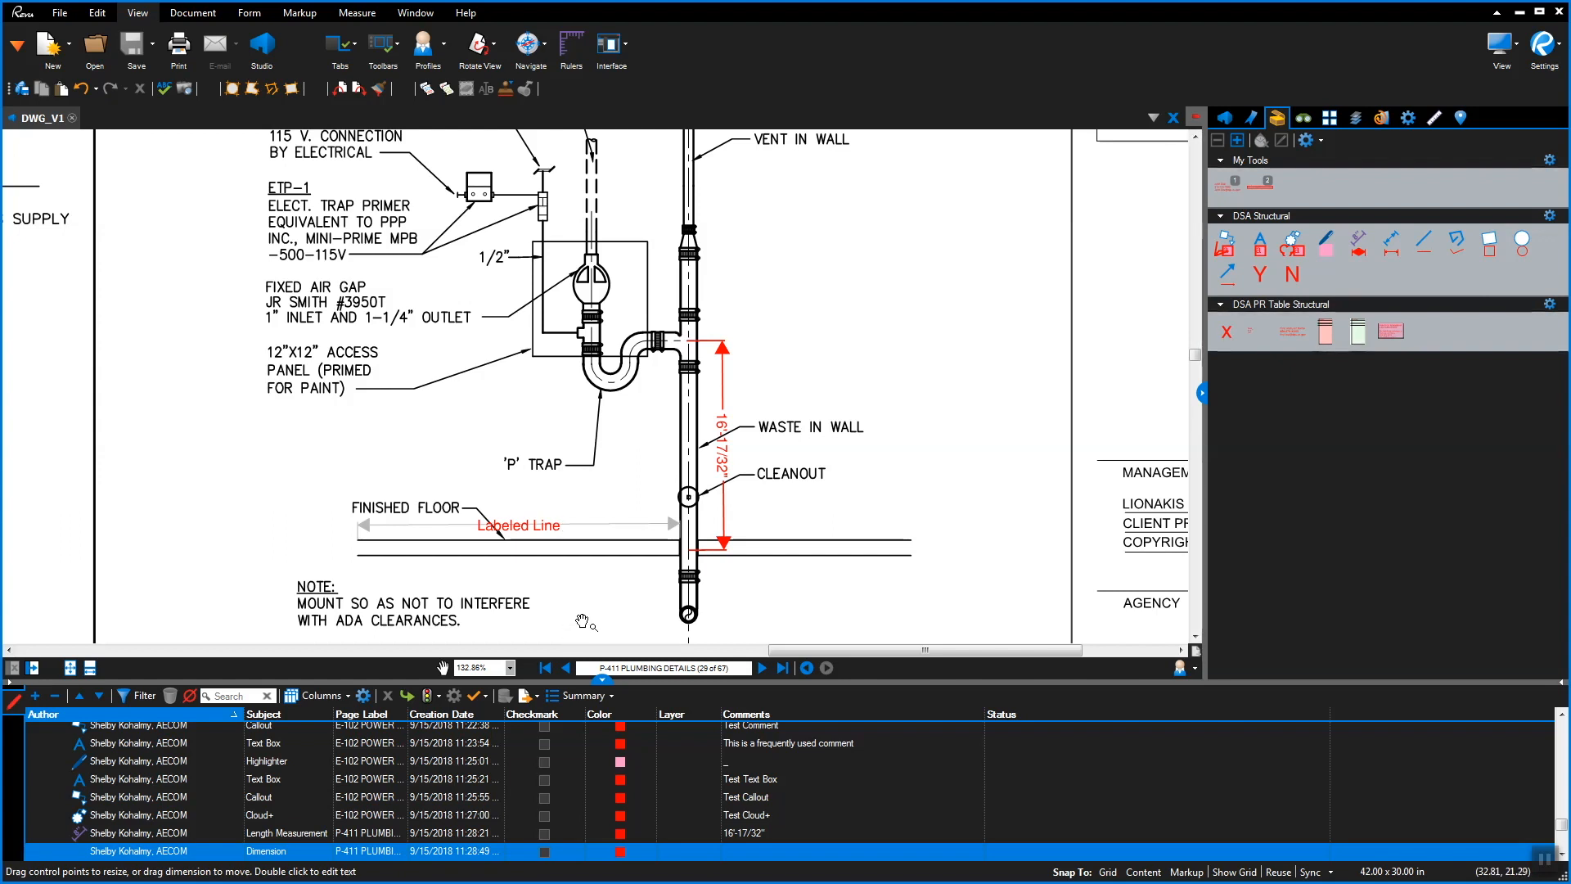
left_click(584, 622)
Draw a red rectangle in the blank area right of the vent pipe
left_click(1490, 244)
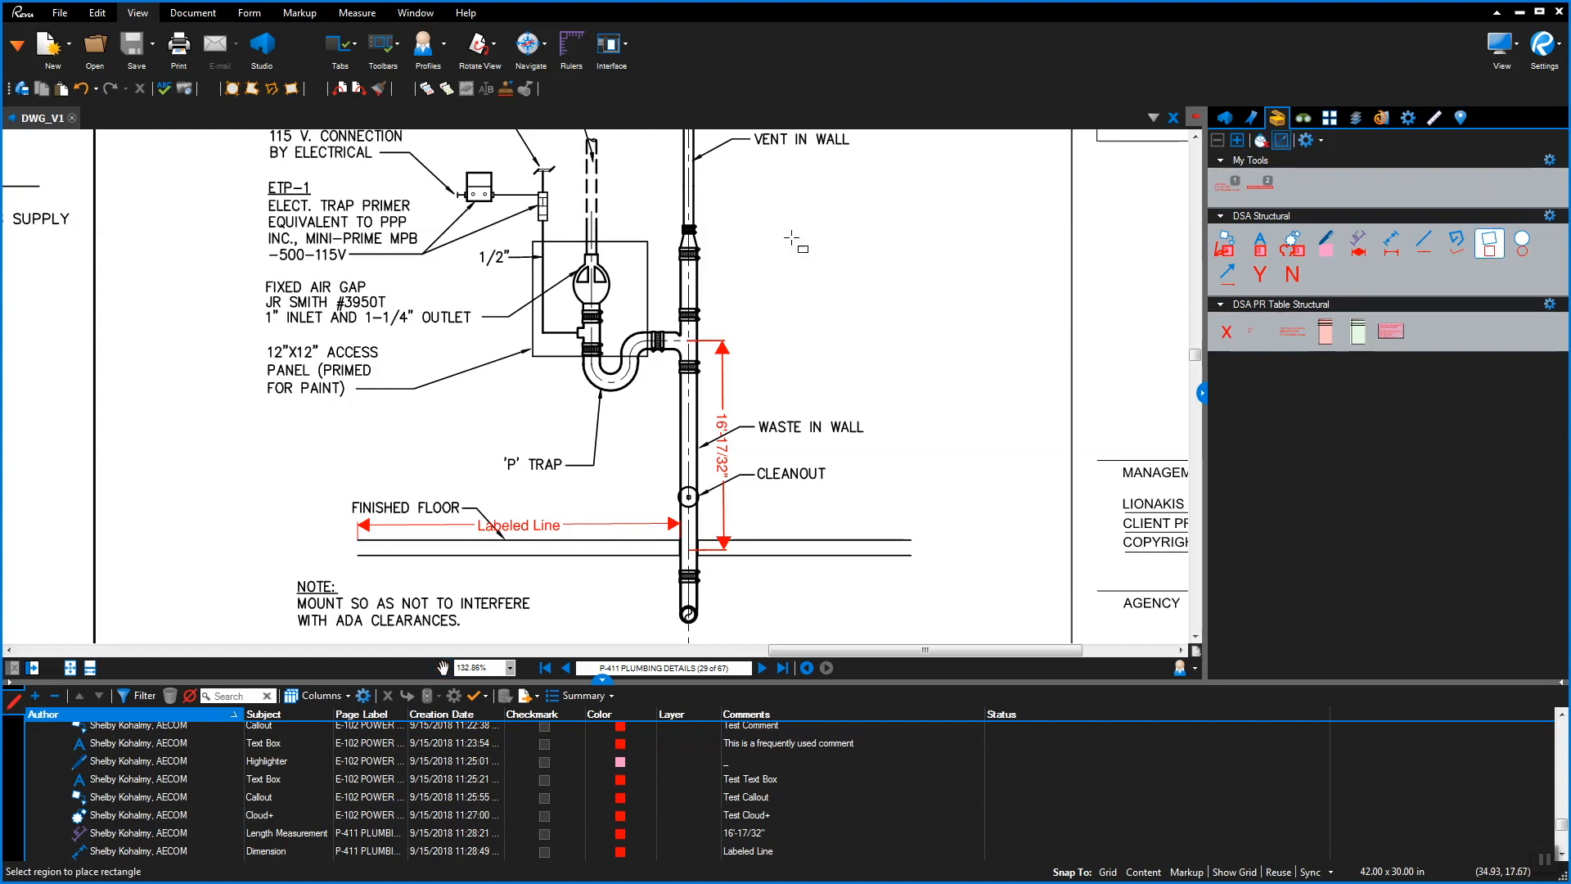
left_click_drag(783, 202, 1014, 357)
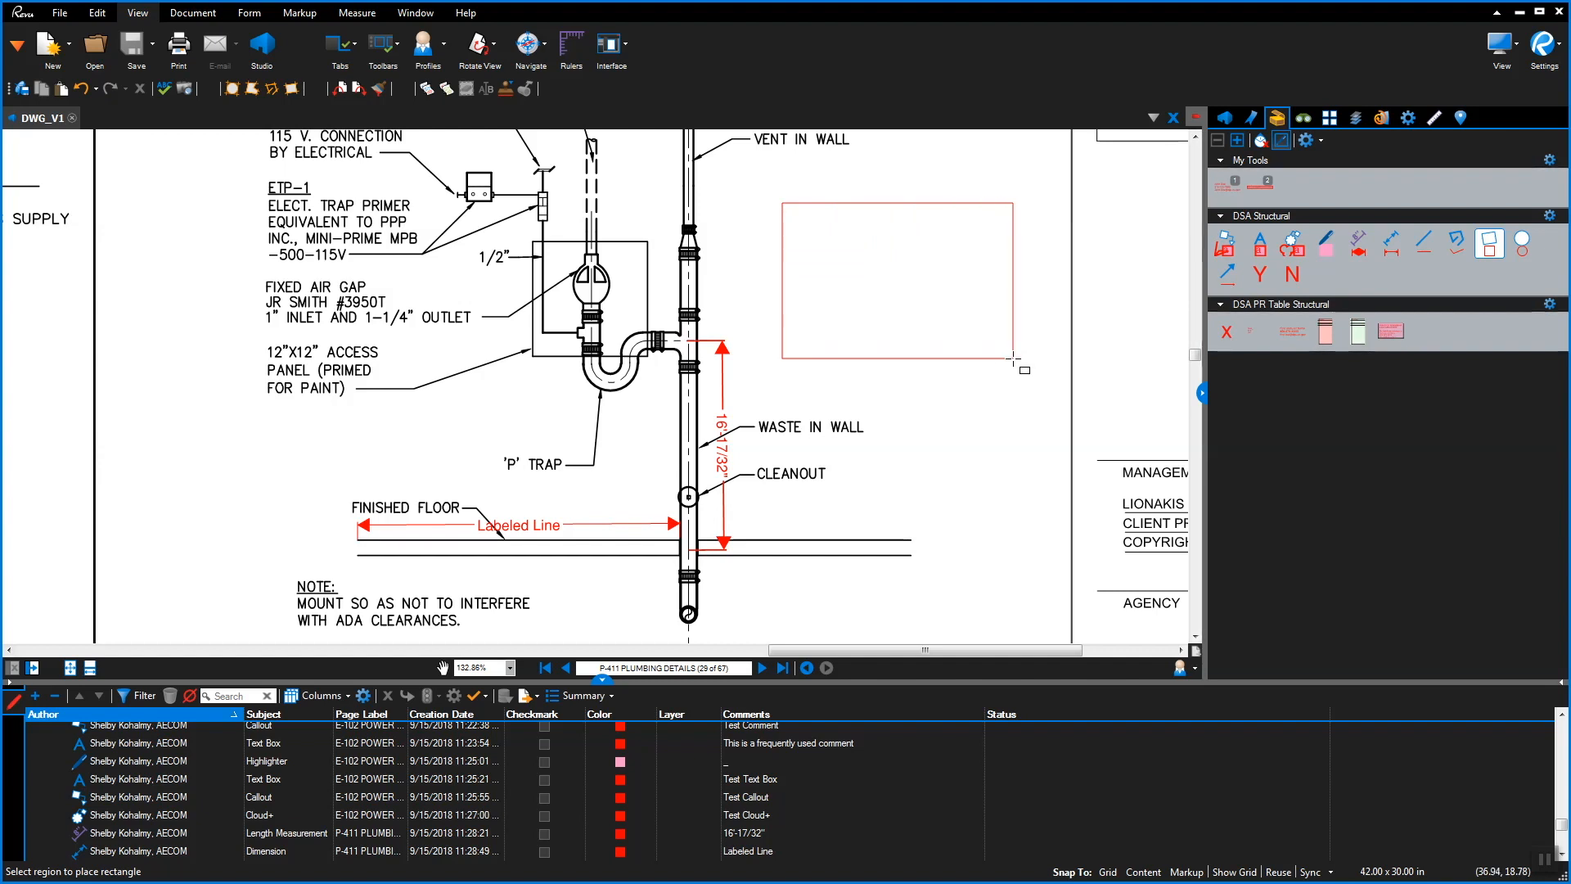
left_click(1014, 358)
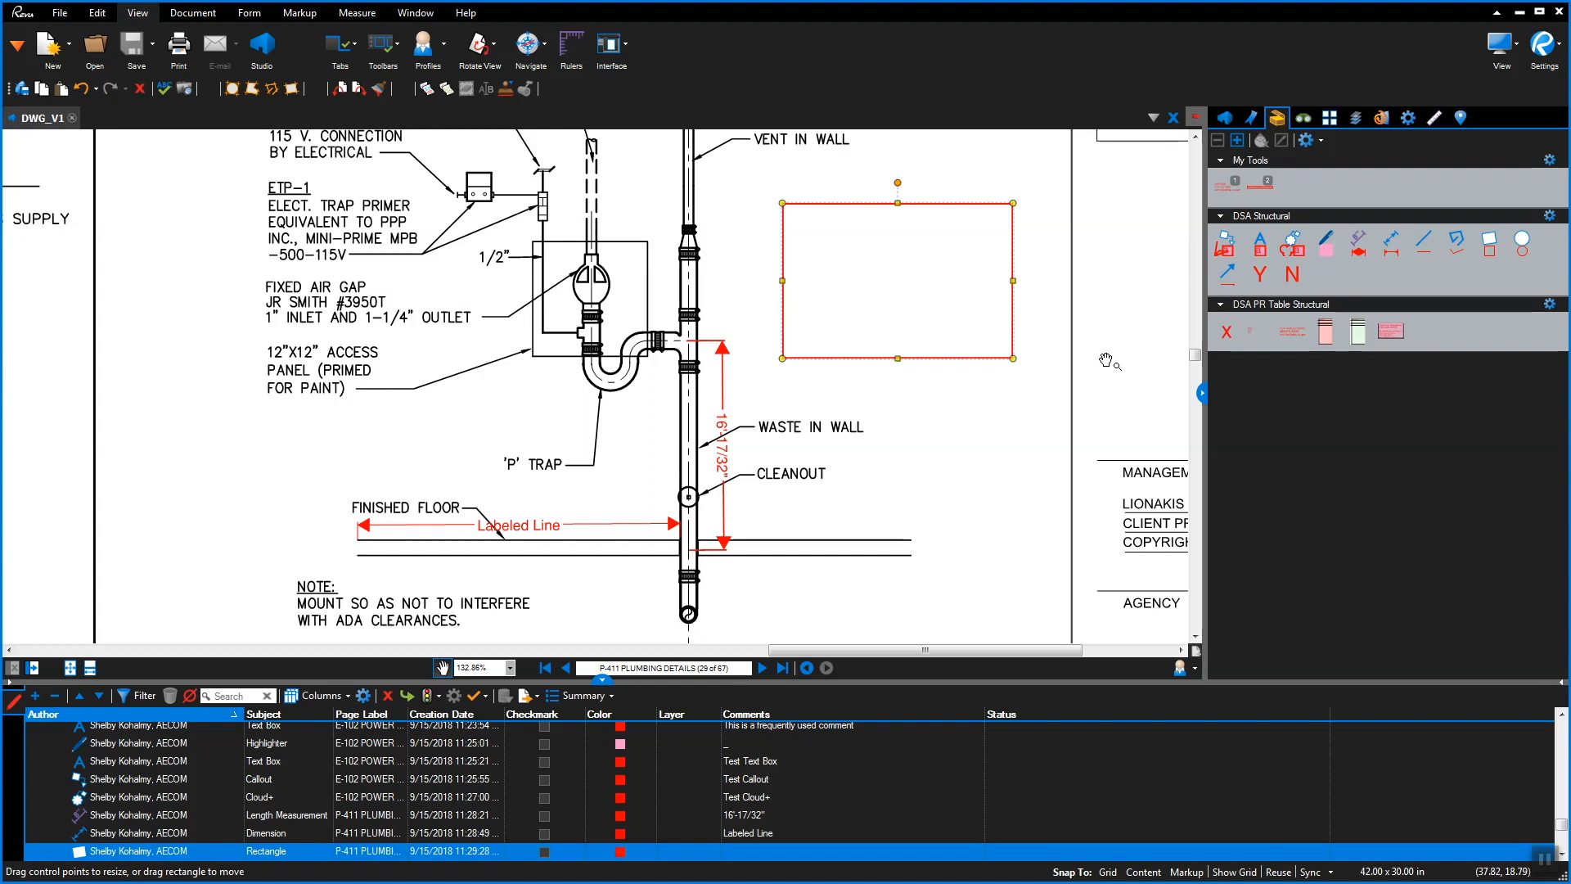
Circle the trap primer with a red ellipse
left_click(1524, 244)
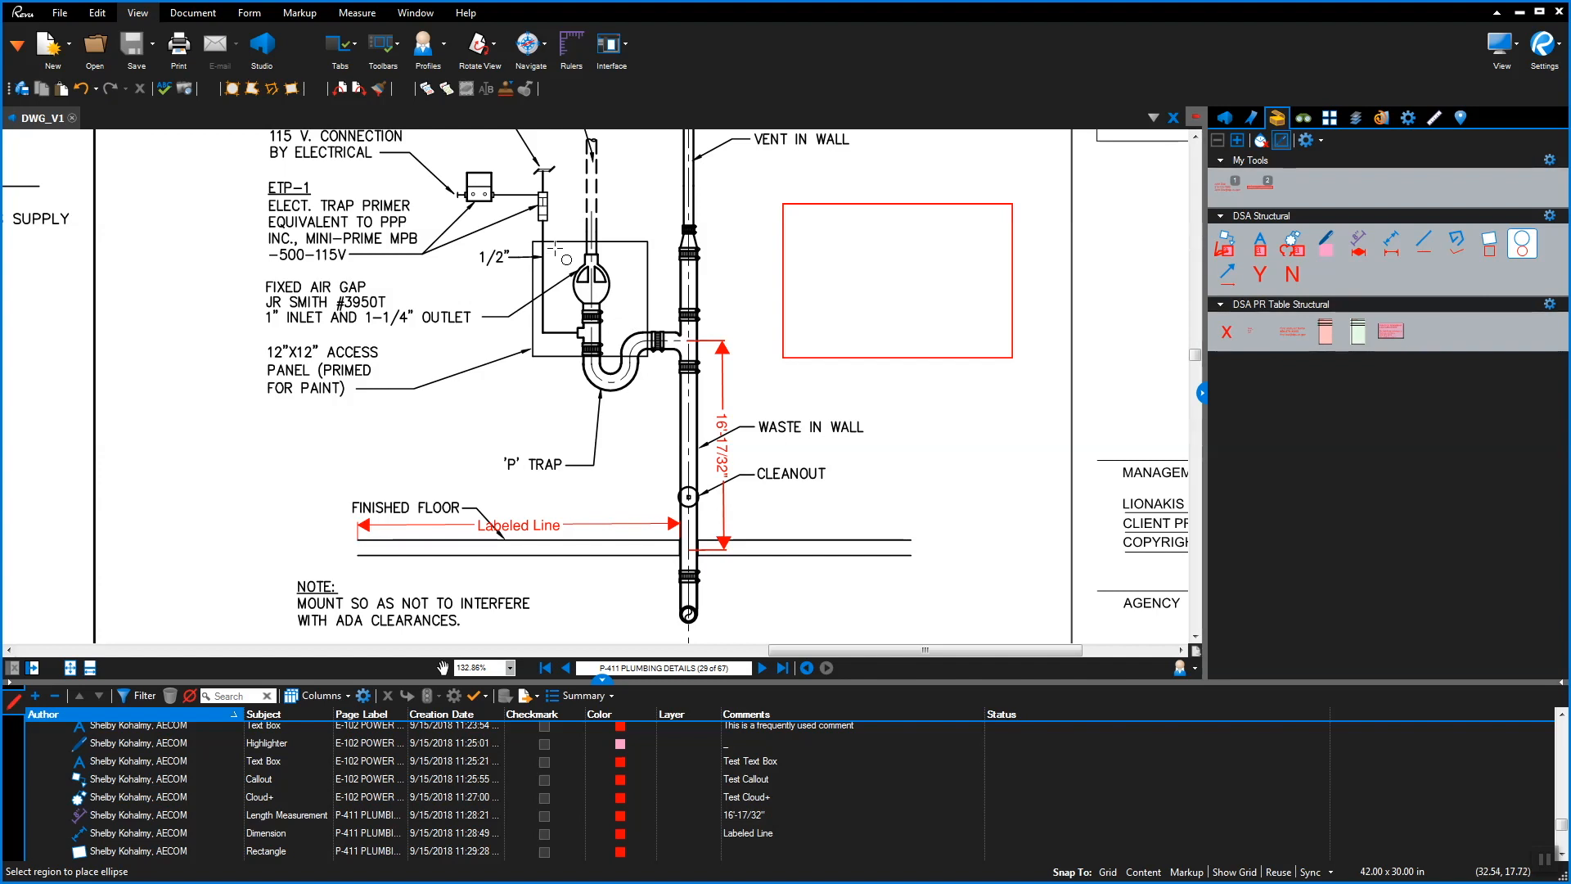
left_click_drag(555, 247, 634, 319)
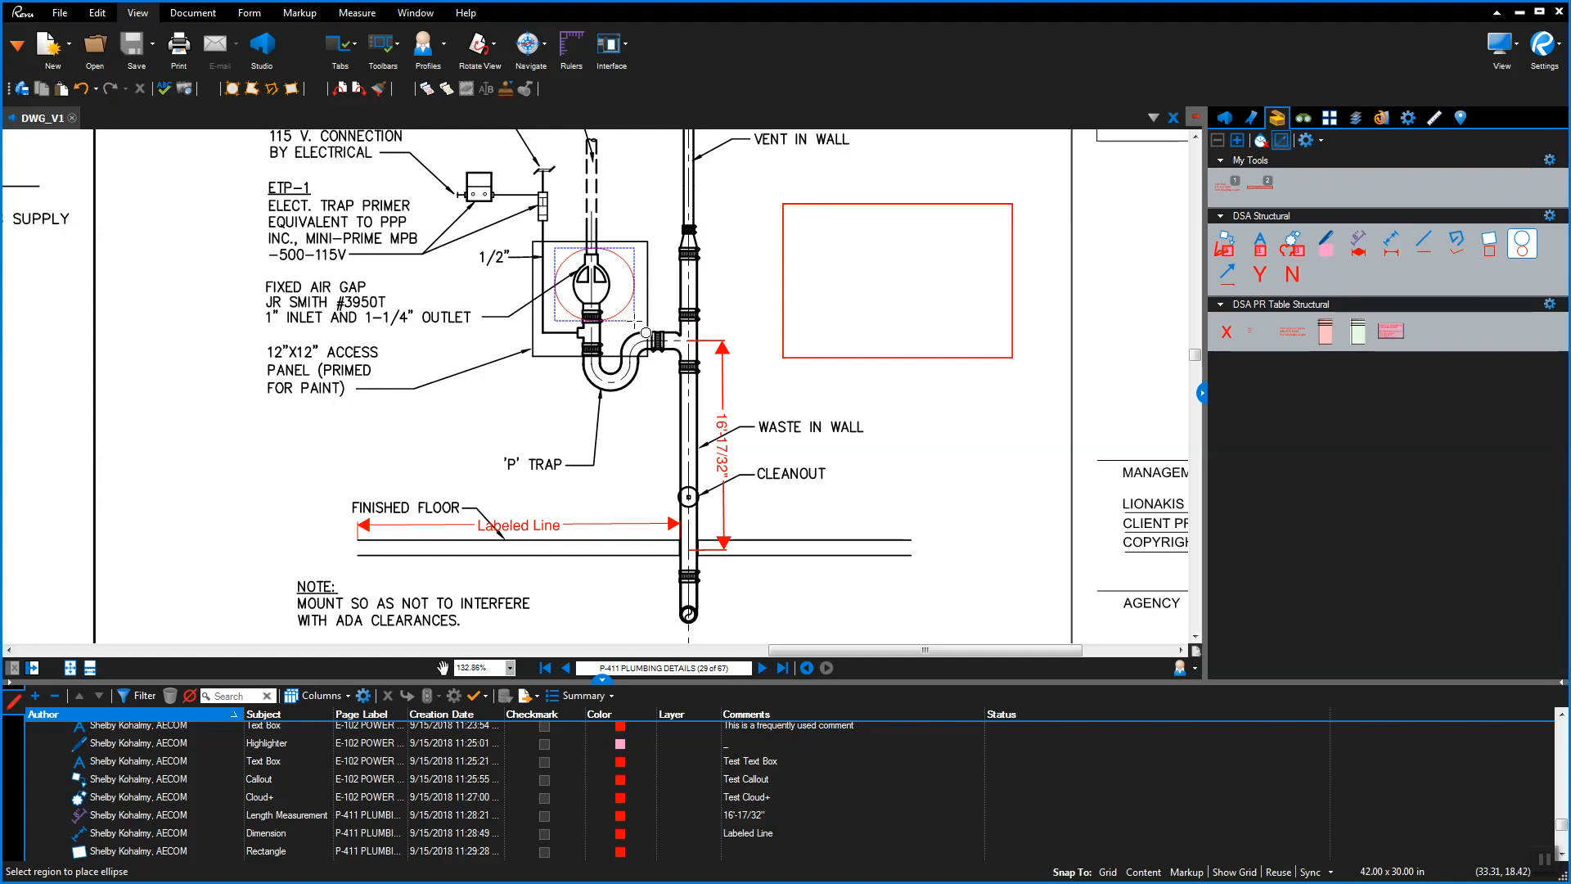
left_click_drag(634, 320, 635, 320)
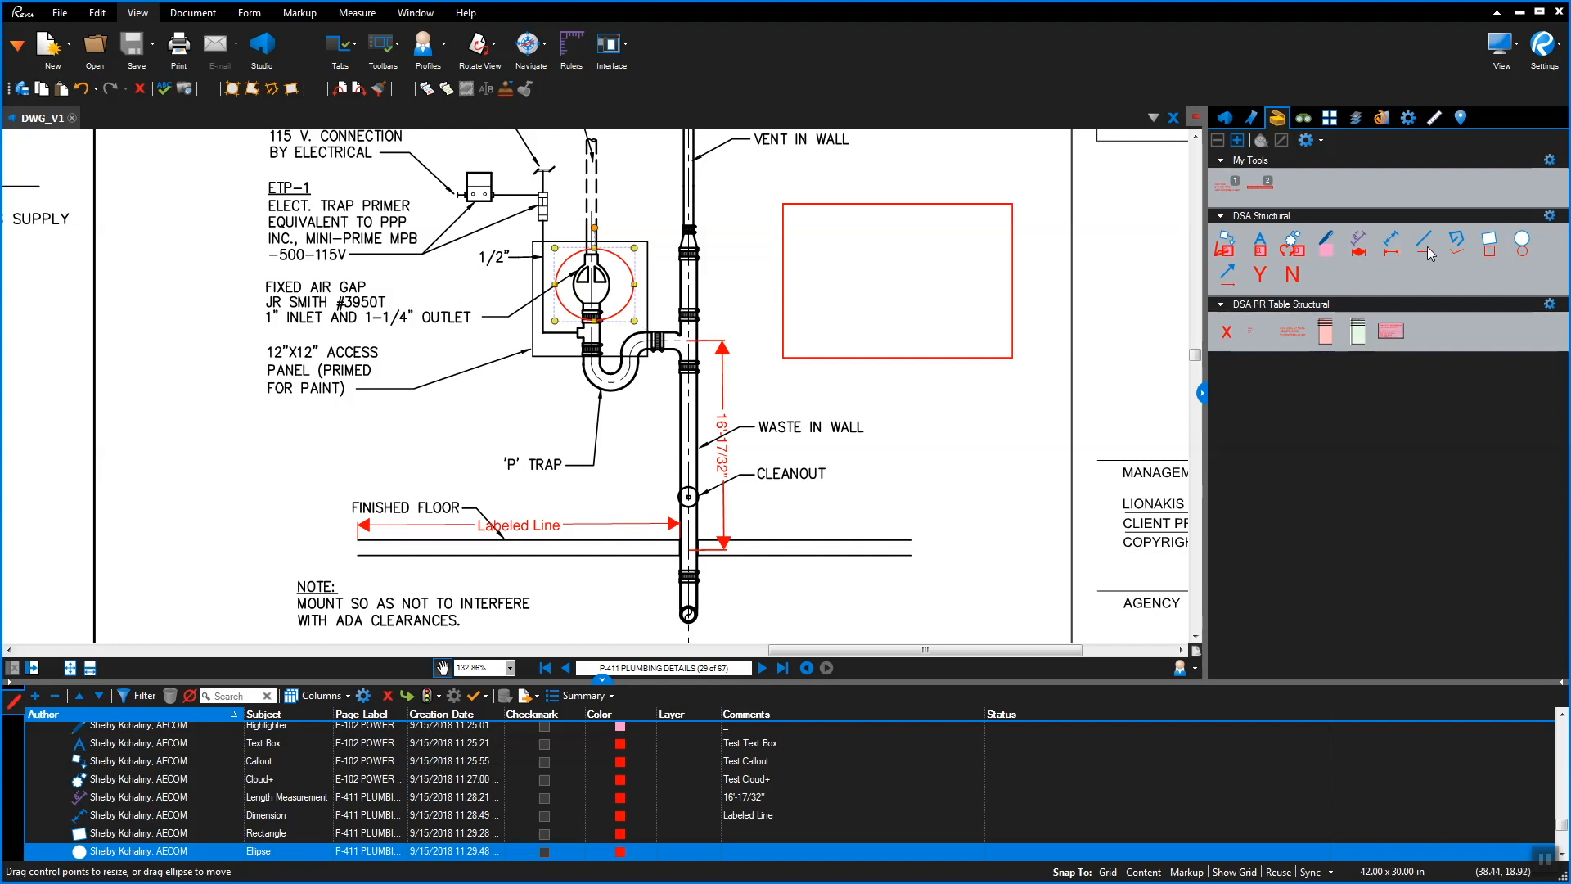
Draw a red zigzag polyline left of the finished floor and a red arrow toward WASTE IN WALL
left_click(1461, 243)
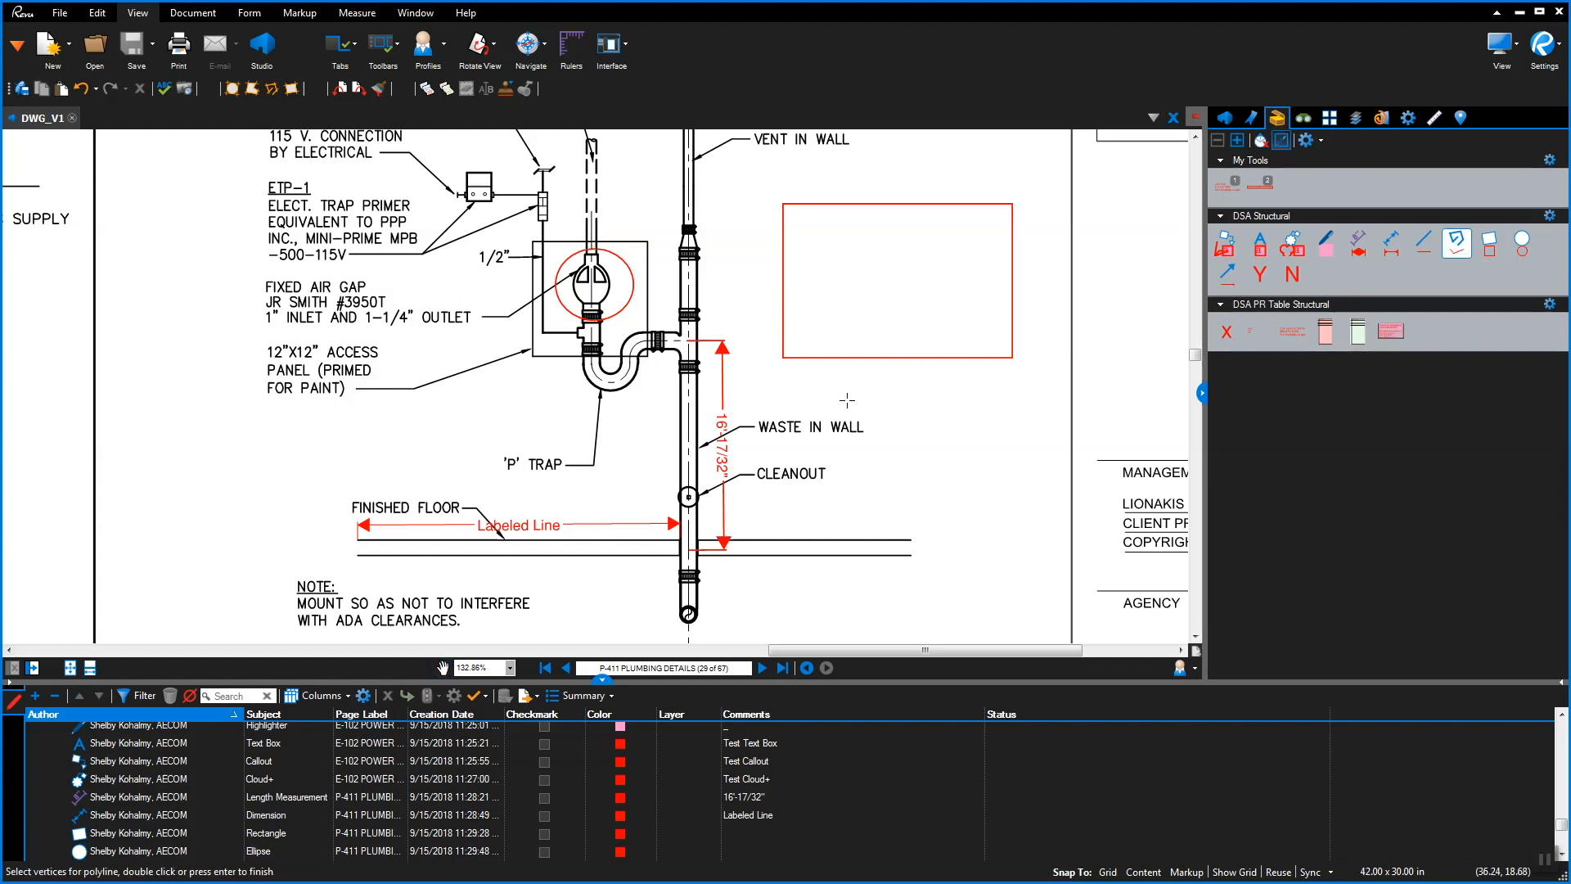
left_click(187, 487)
left_click(434, 573)
left_click(587, 570)
scroll(658, 634, "down", 1)
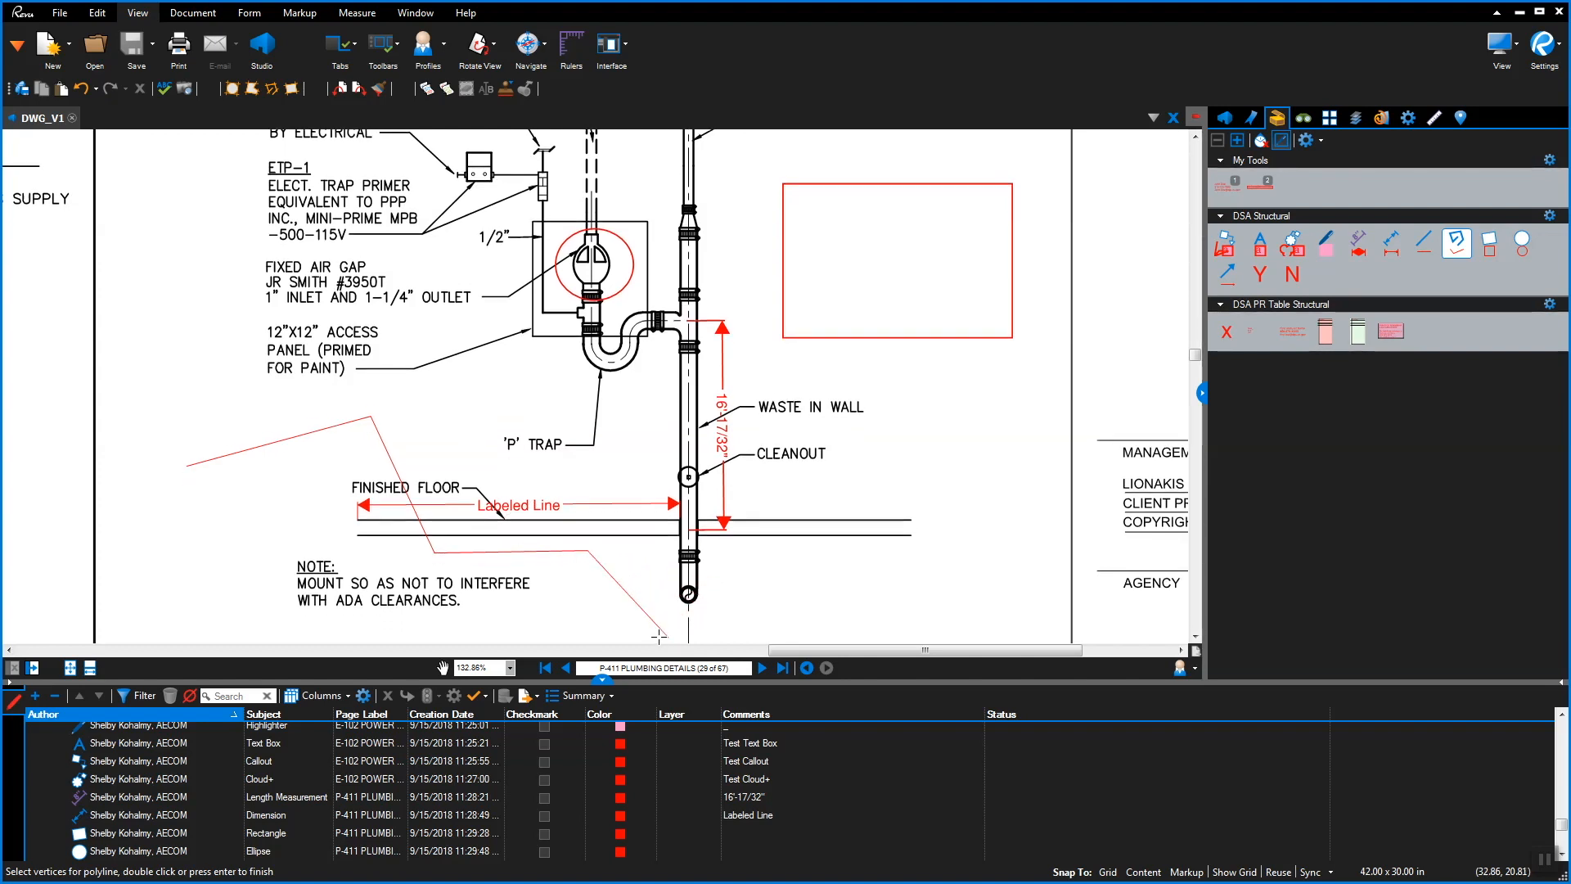
scroll(659, 634, "down", 1)
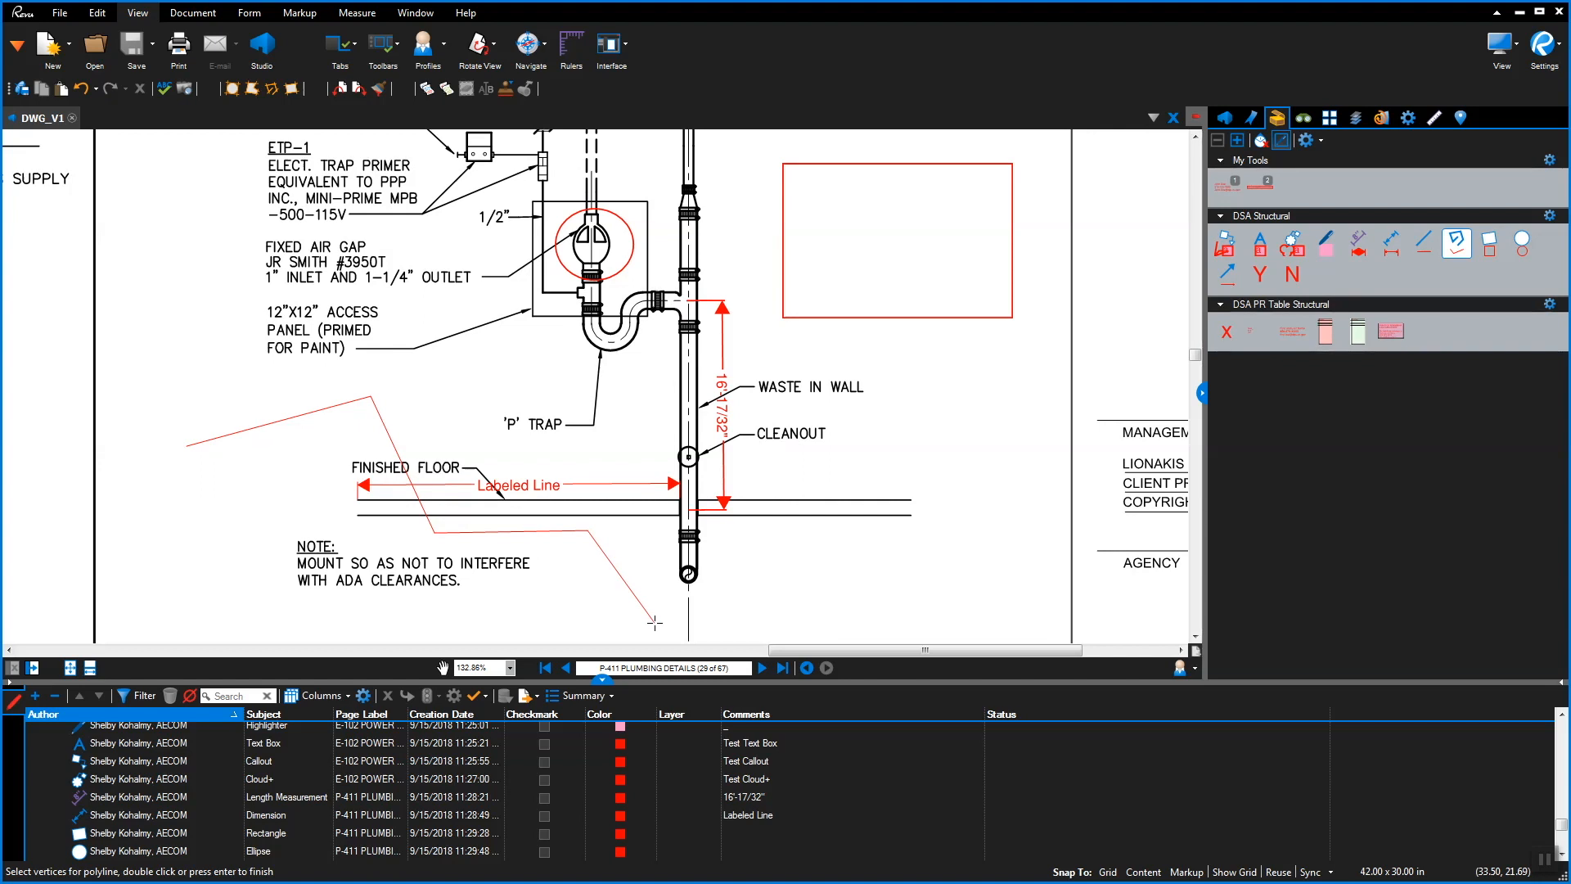
double_click(655, 622)
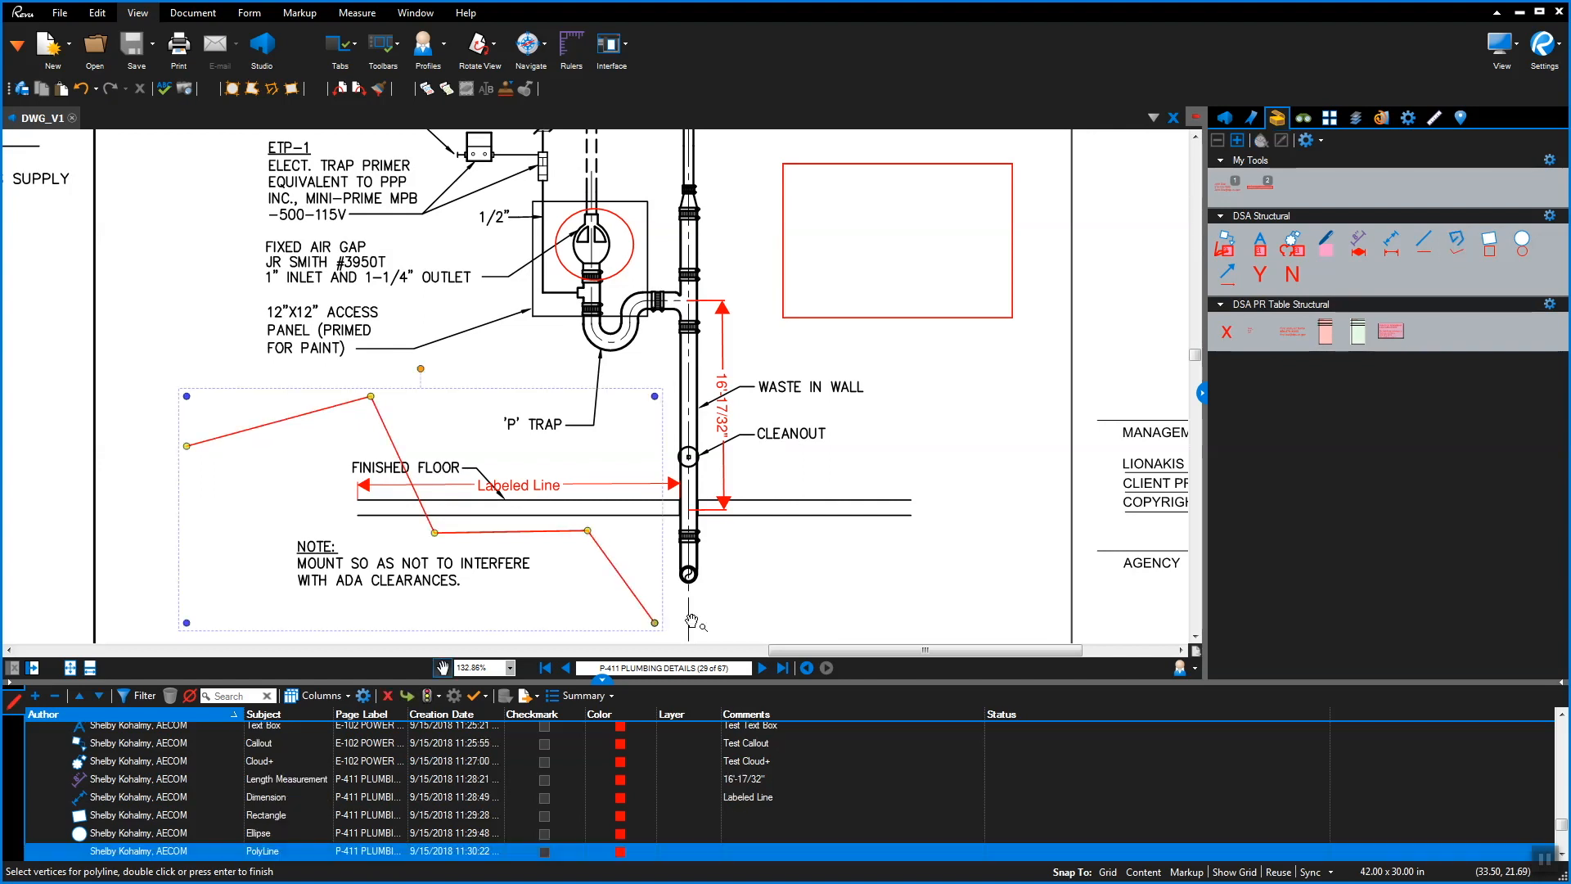
left_click(1227, 276)
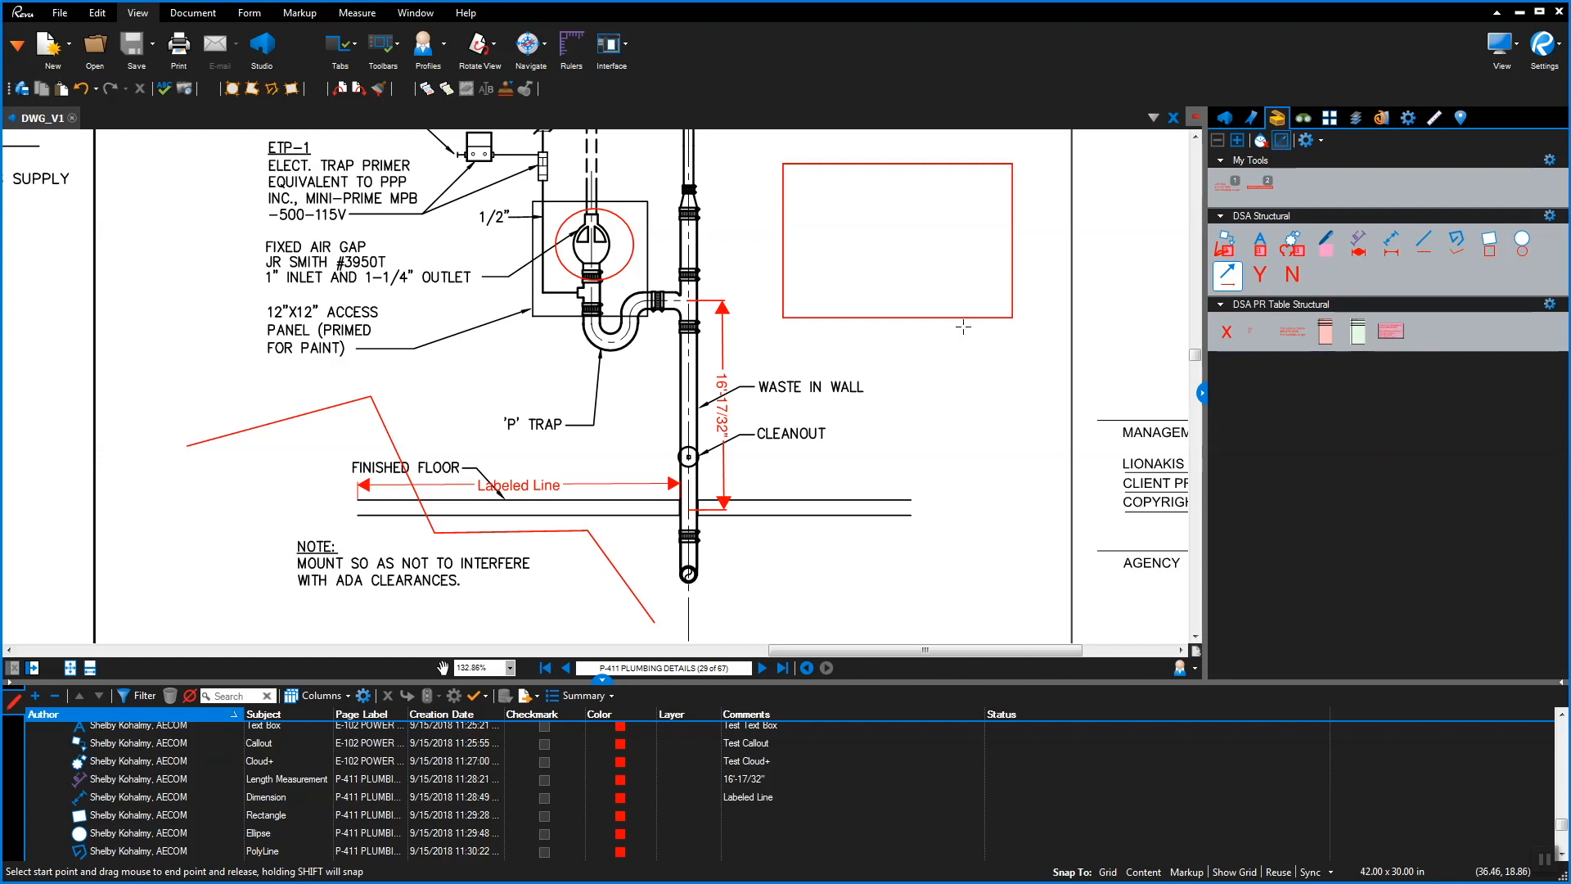
left_click_drag(951, 326, 863, 378)
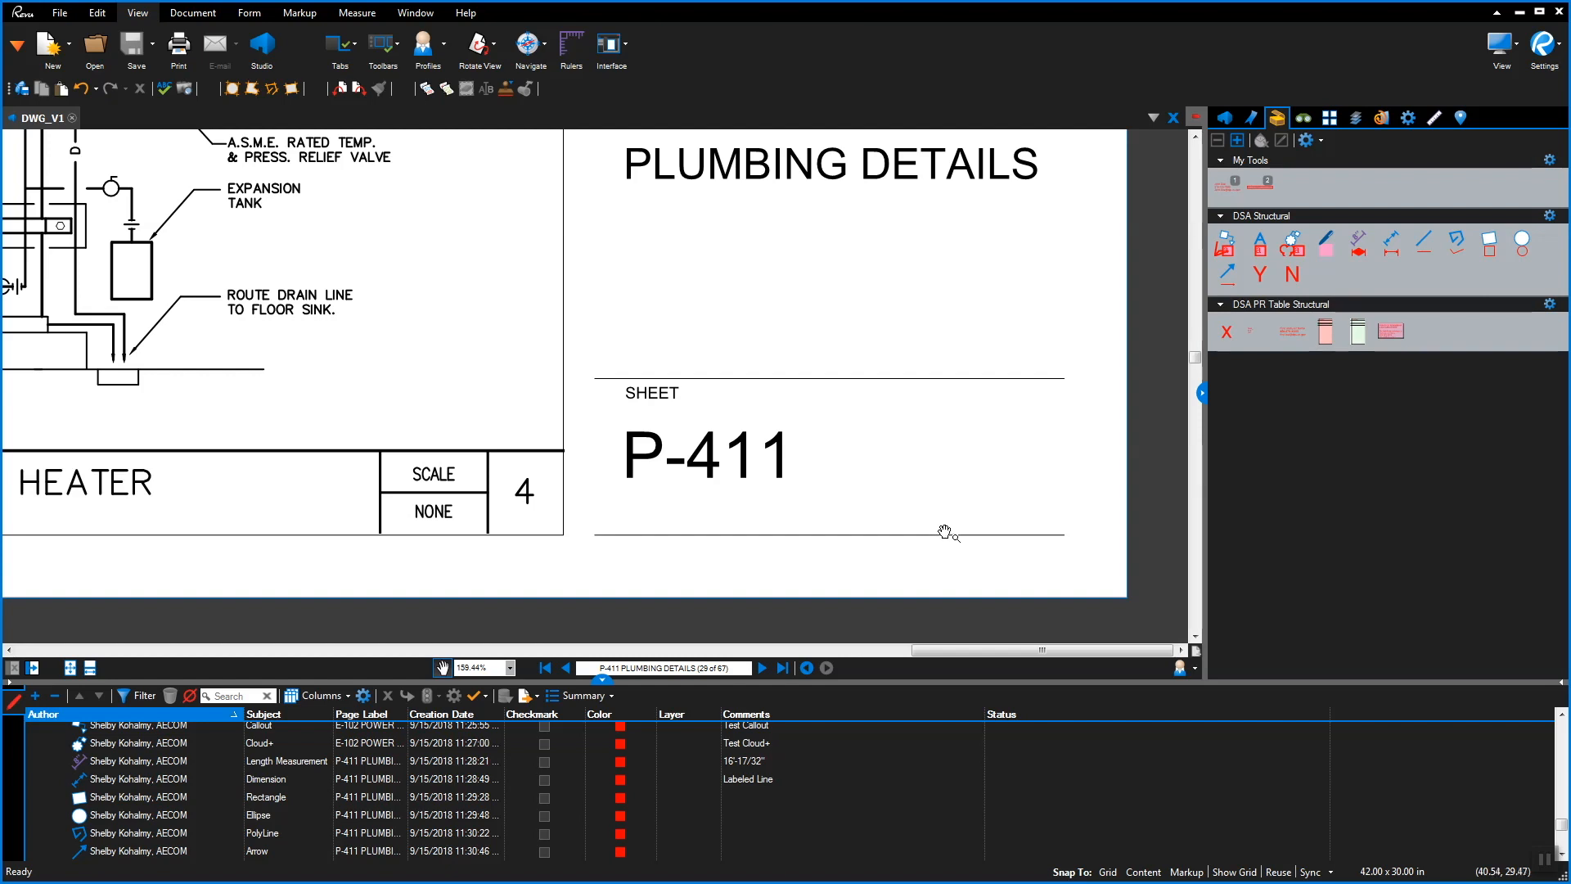
Place and delete a trial Y stamp, then place a red N stamp beside P-411
left_click(1260, 274)
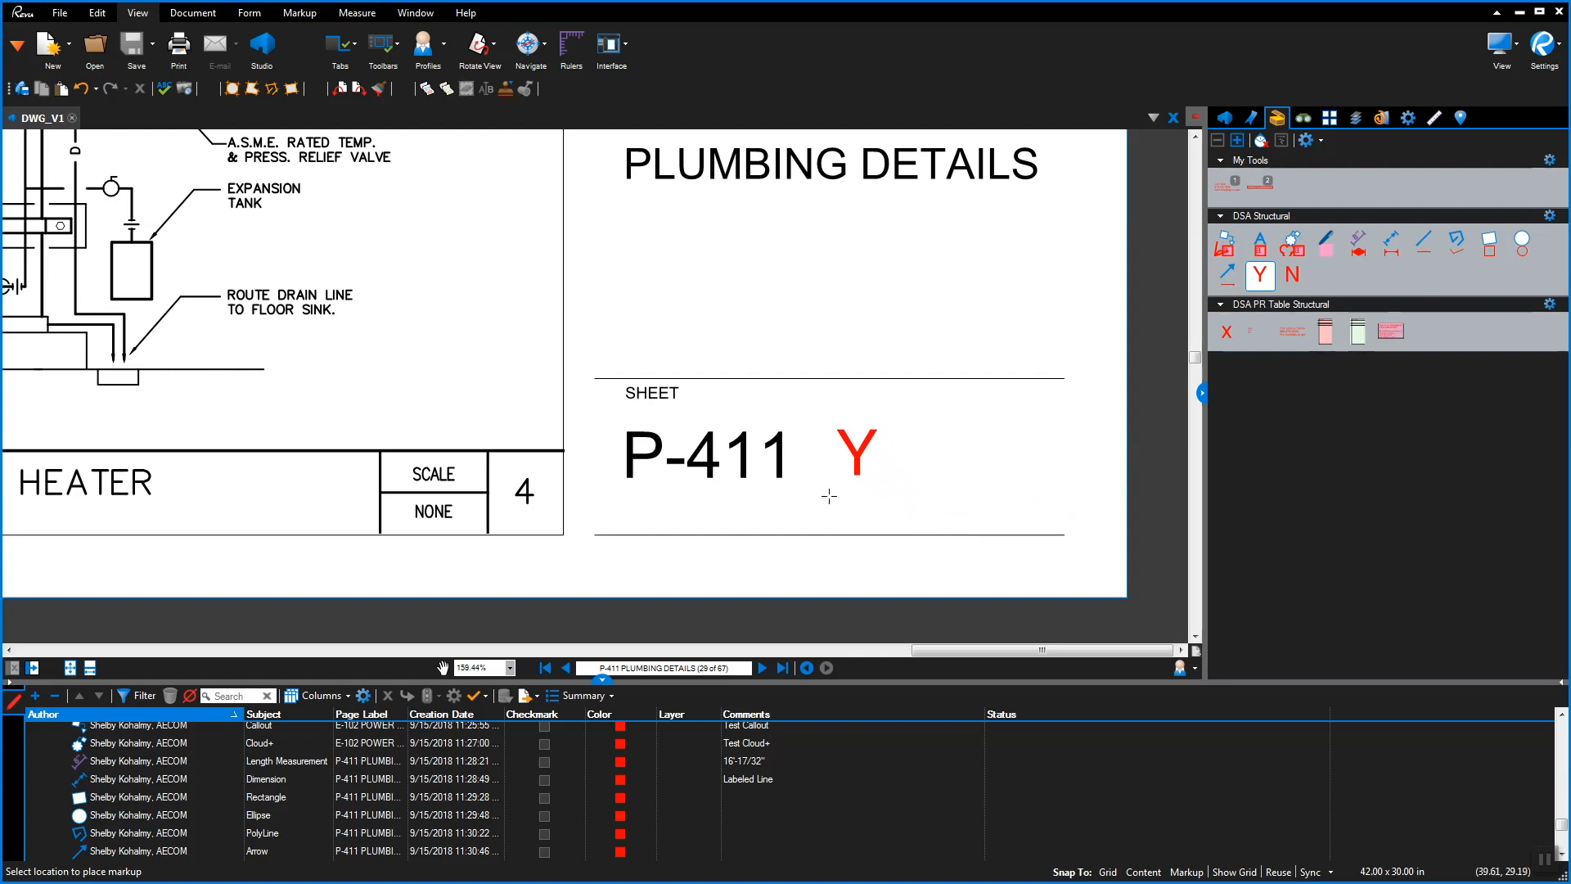
left_click(814, 450)
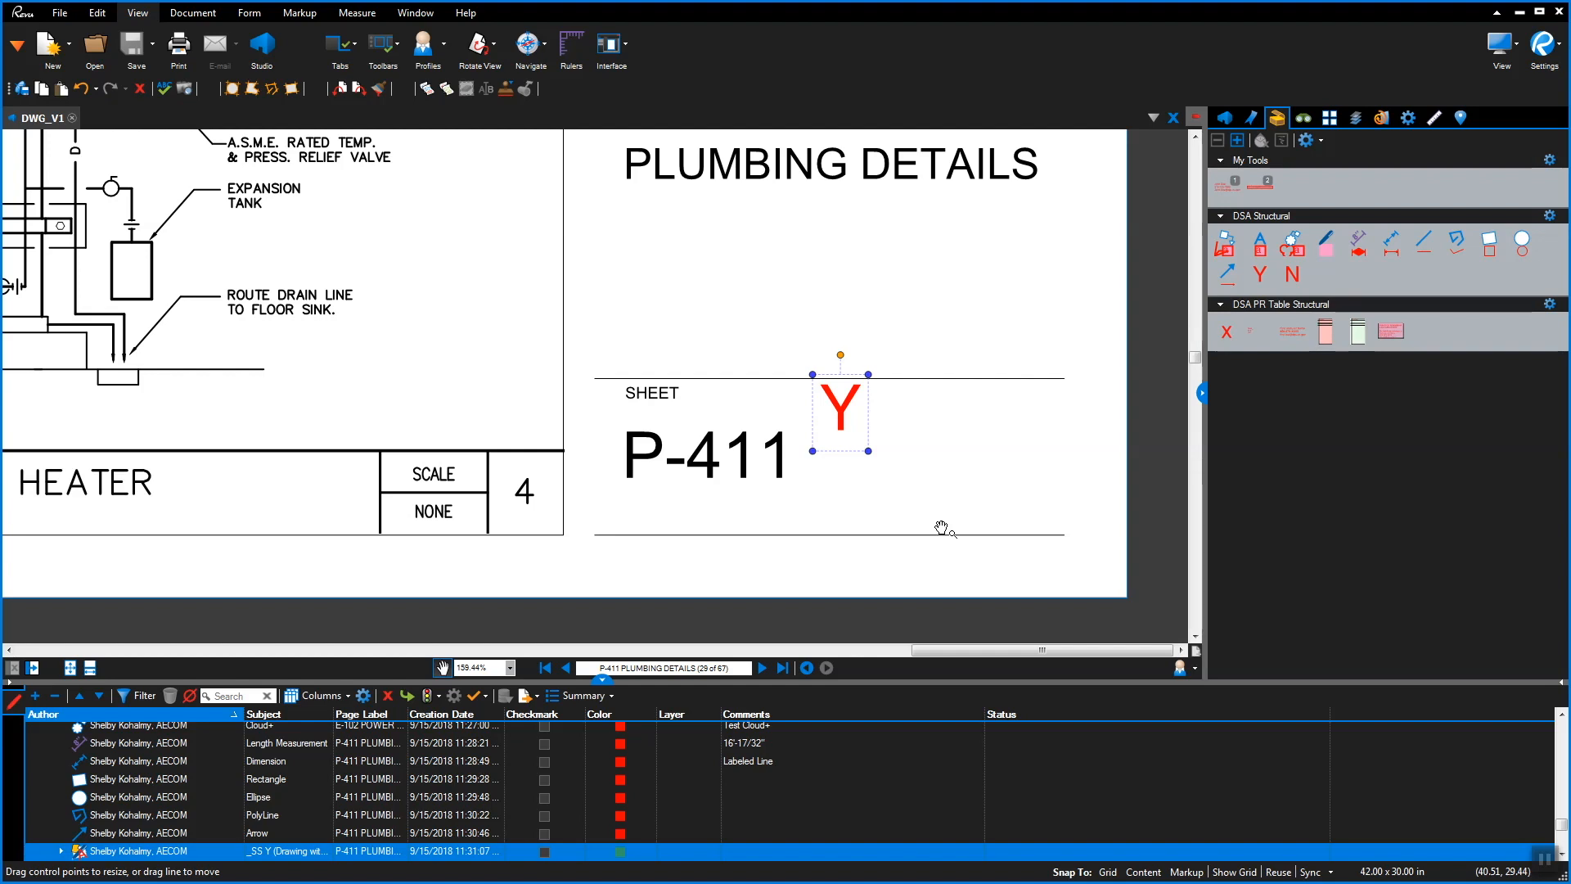
key("Delete")
left_click(1292, 275)
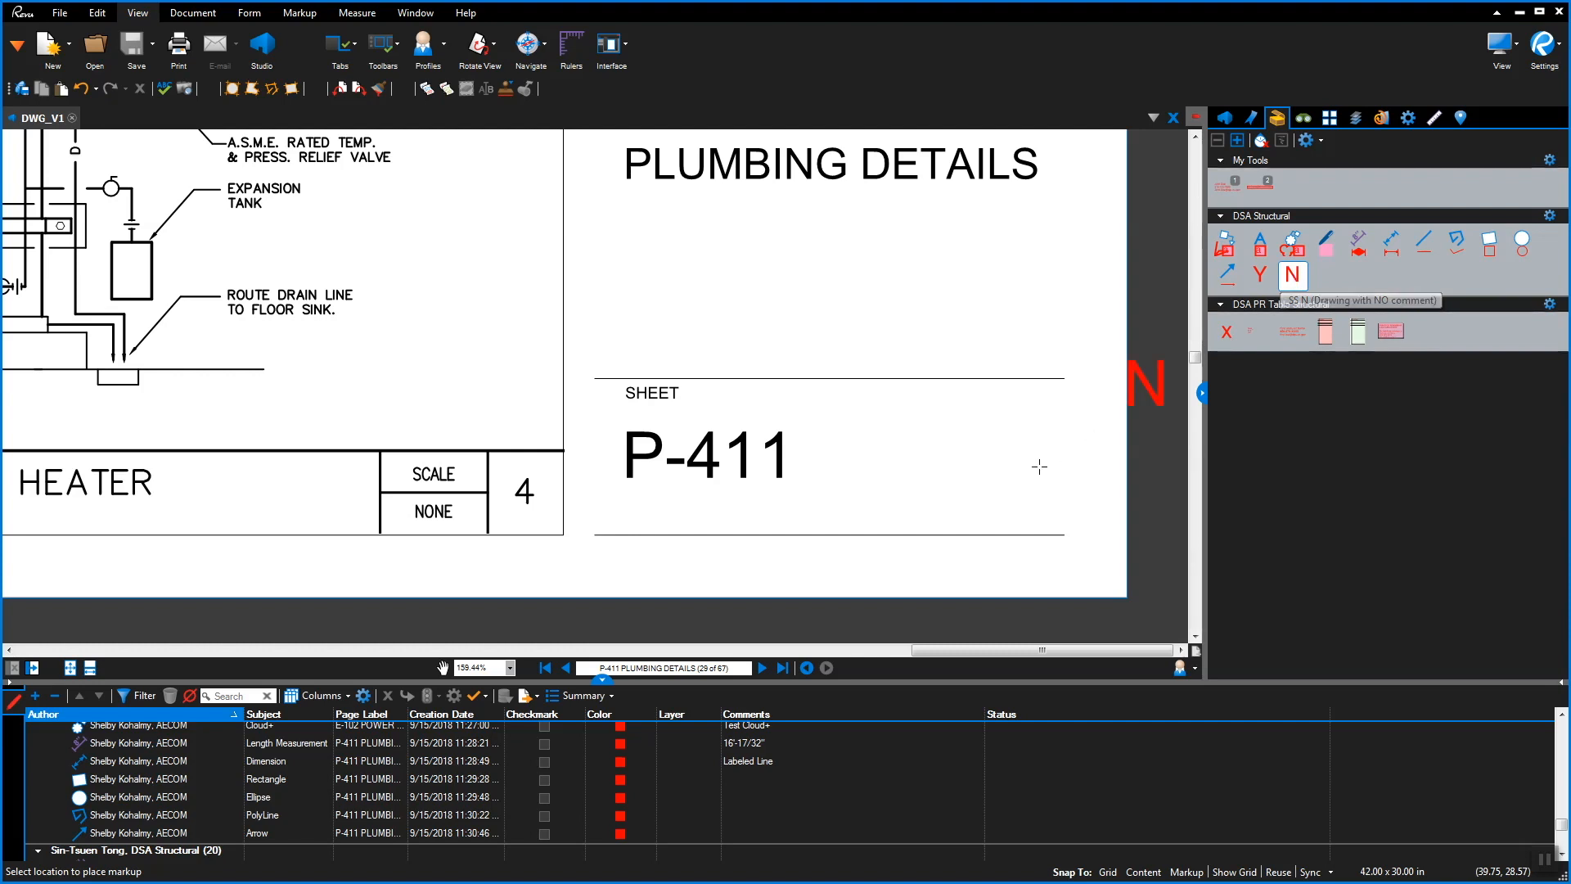
left_click(821, 458)
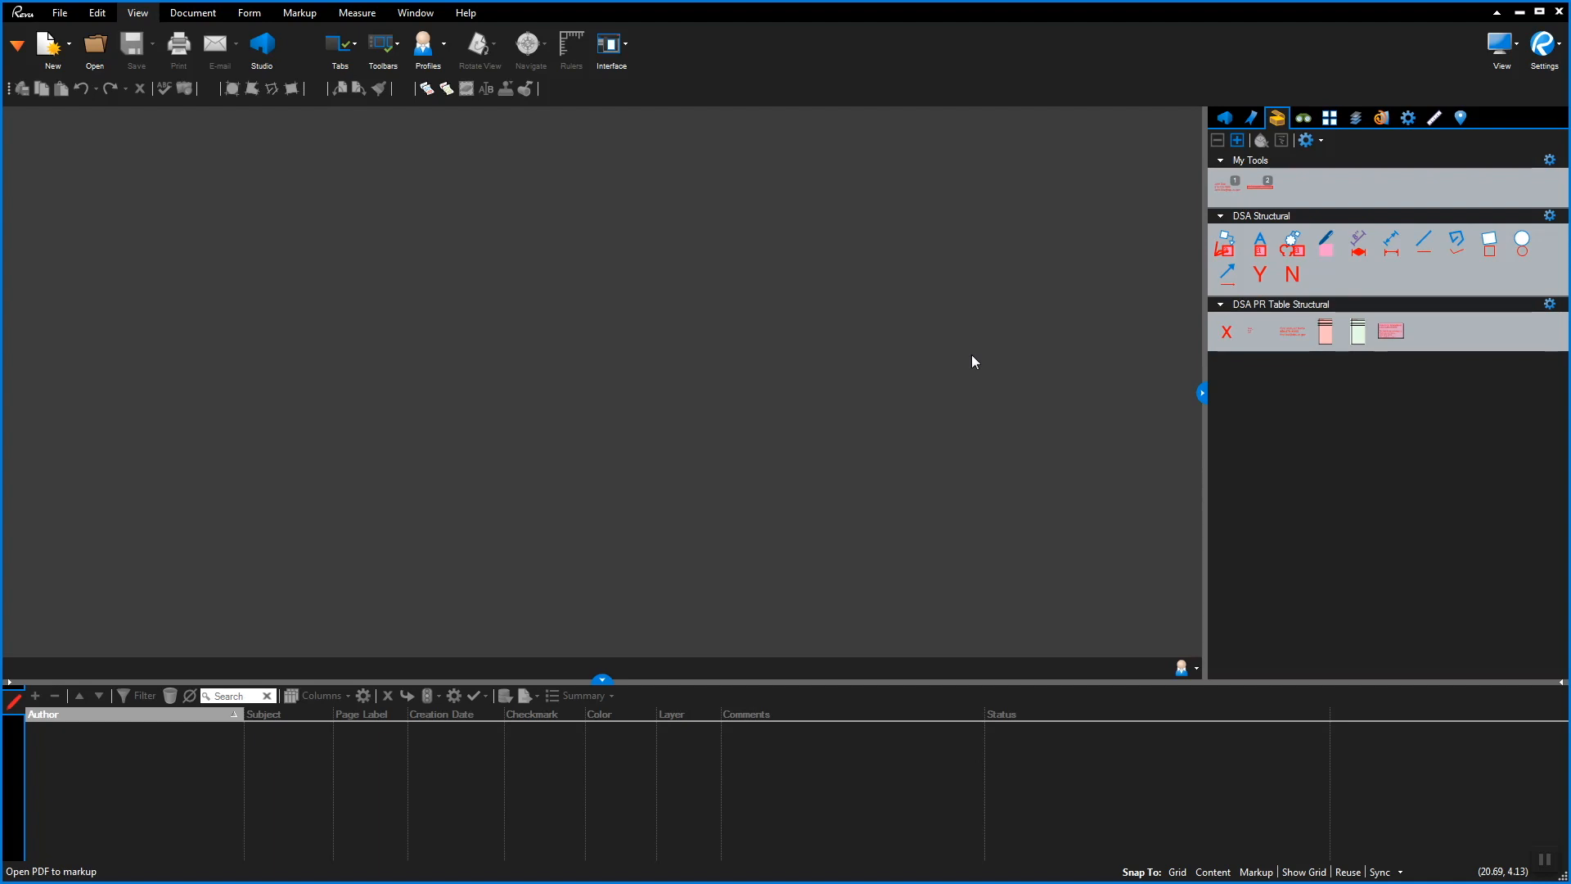
Open _PR Tracking Table.pdf from the Studio session's Documents and zoom in on the table
left_click(1225, 117)
mouse_move(1275, 344)
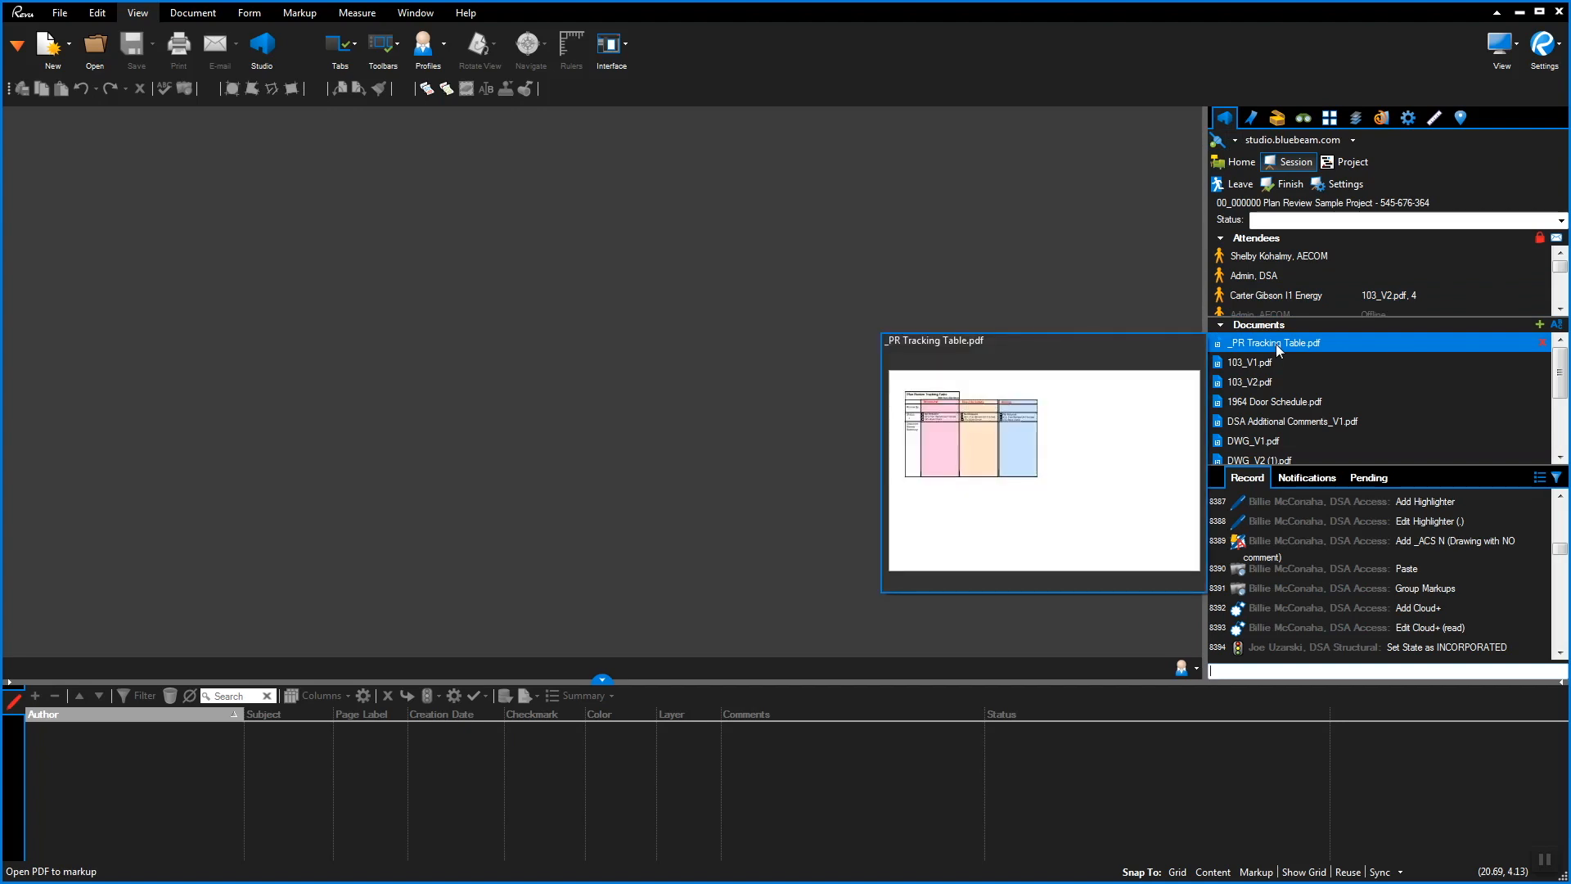
right_click(1279, 344)
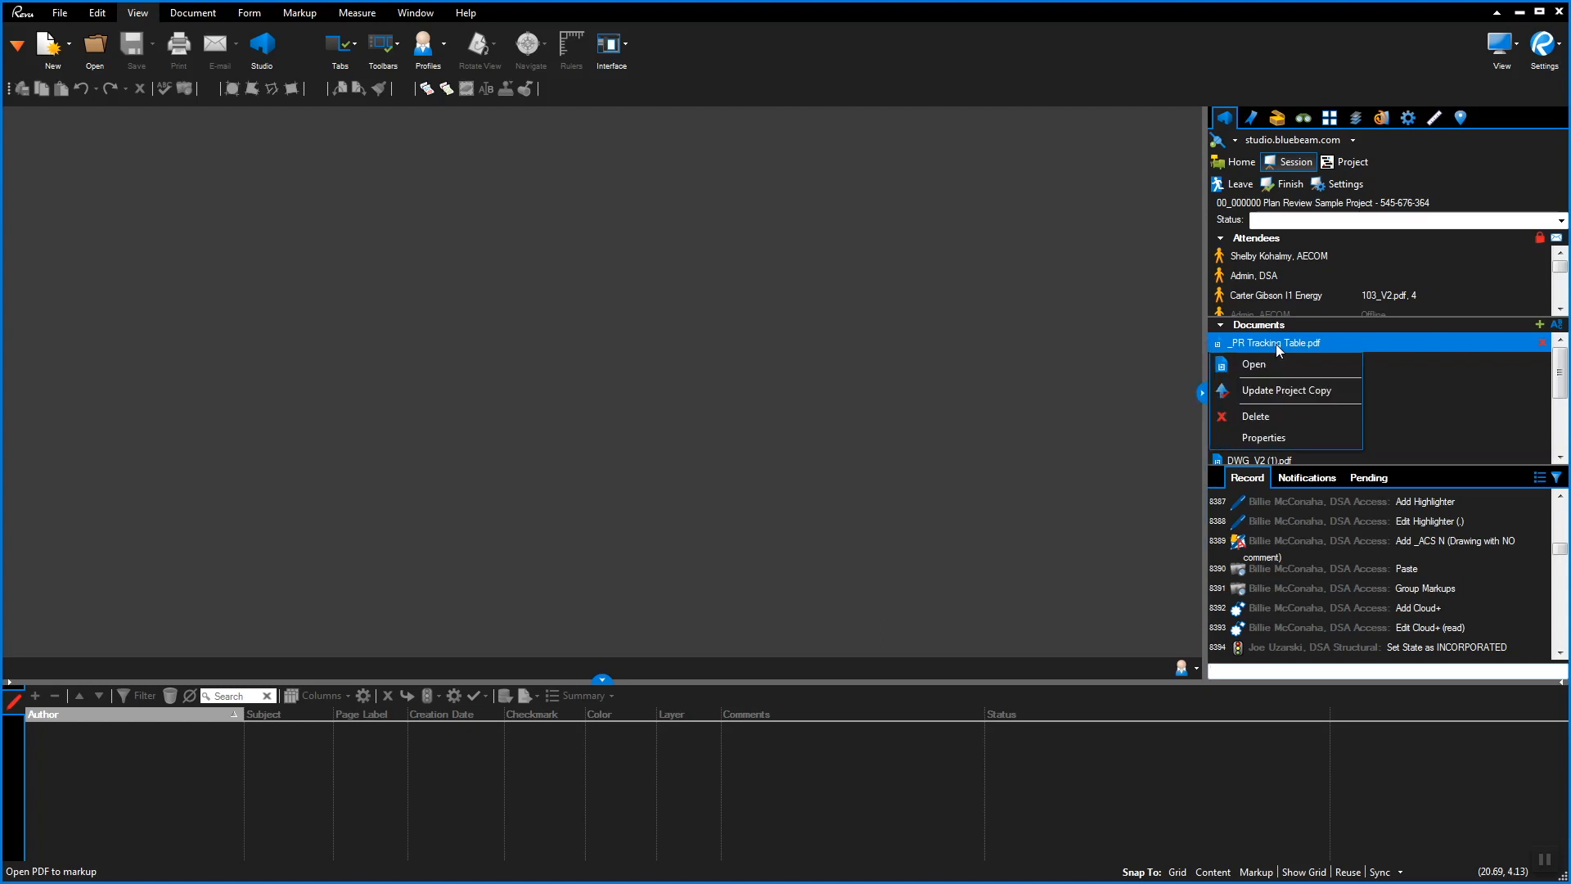
left_click(1277, 363)
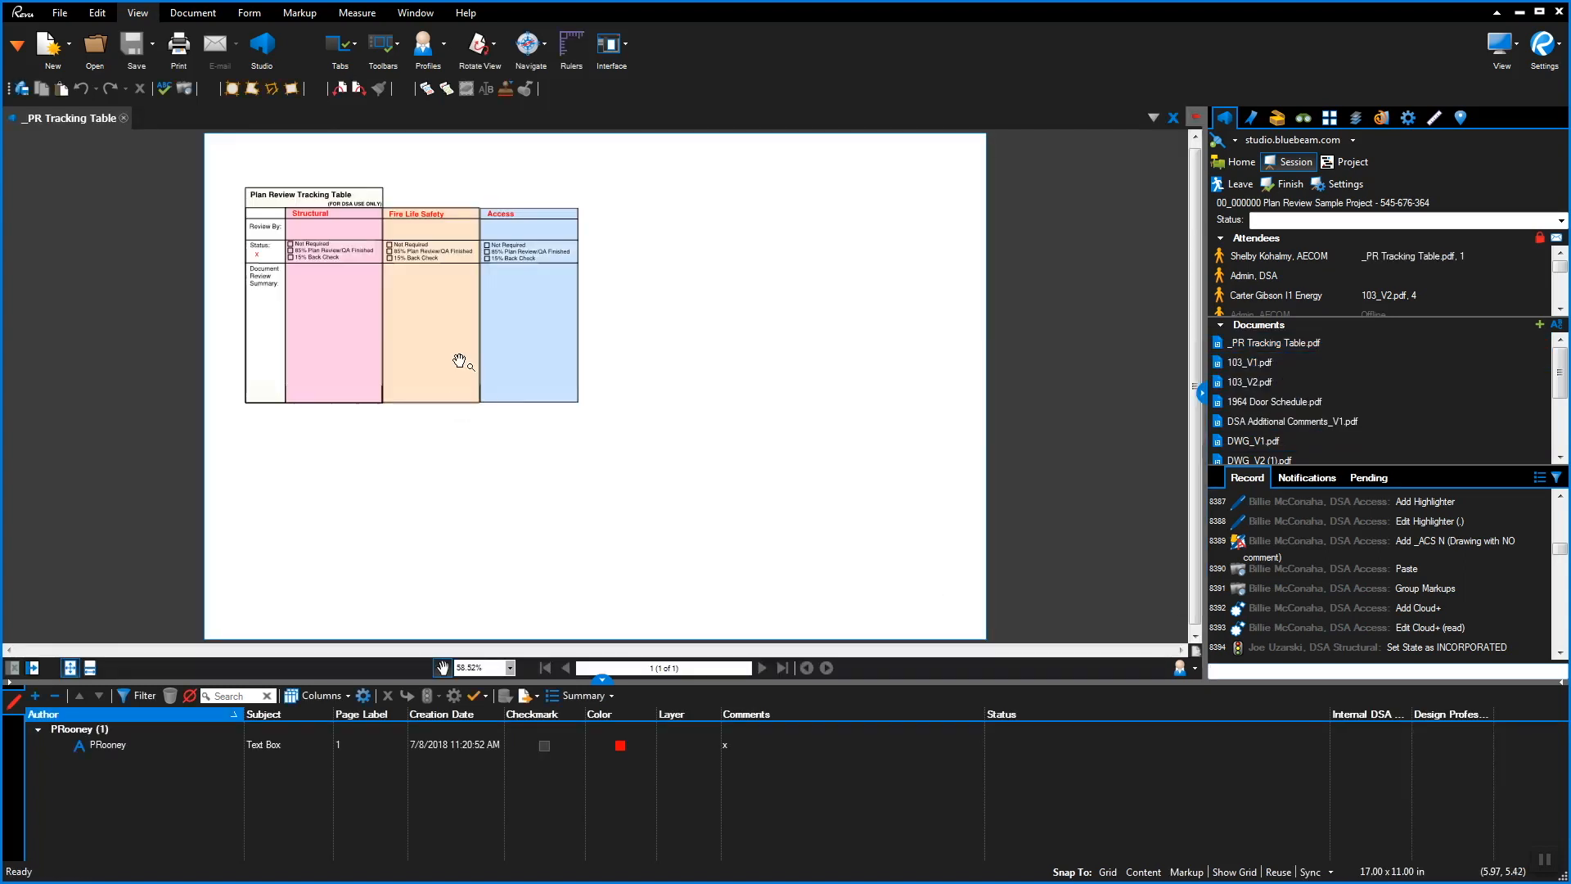
scroll(433, 348, "up", 3)
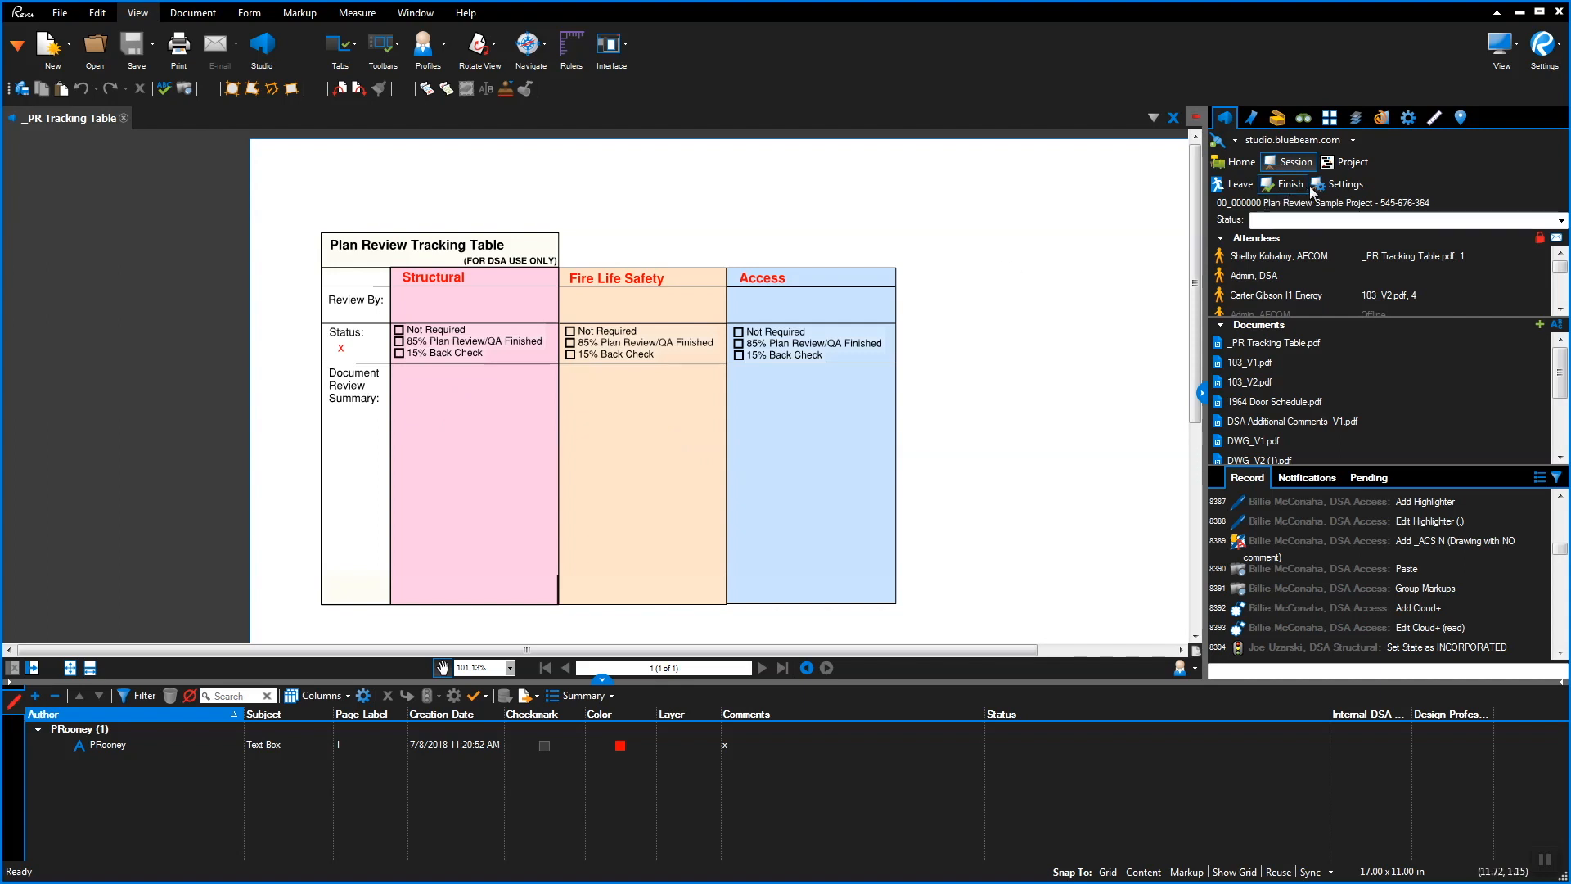
Place a DSA PR Table Structural Box to the right of the Access column
left_click(1277, 117)
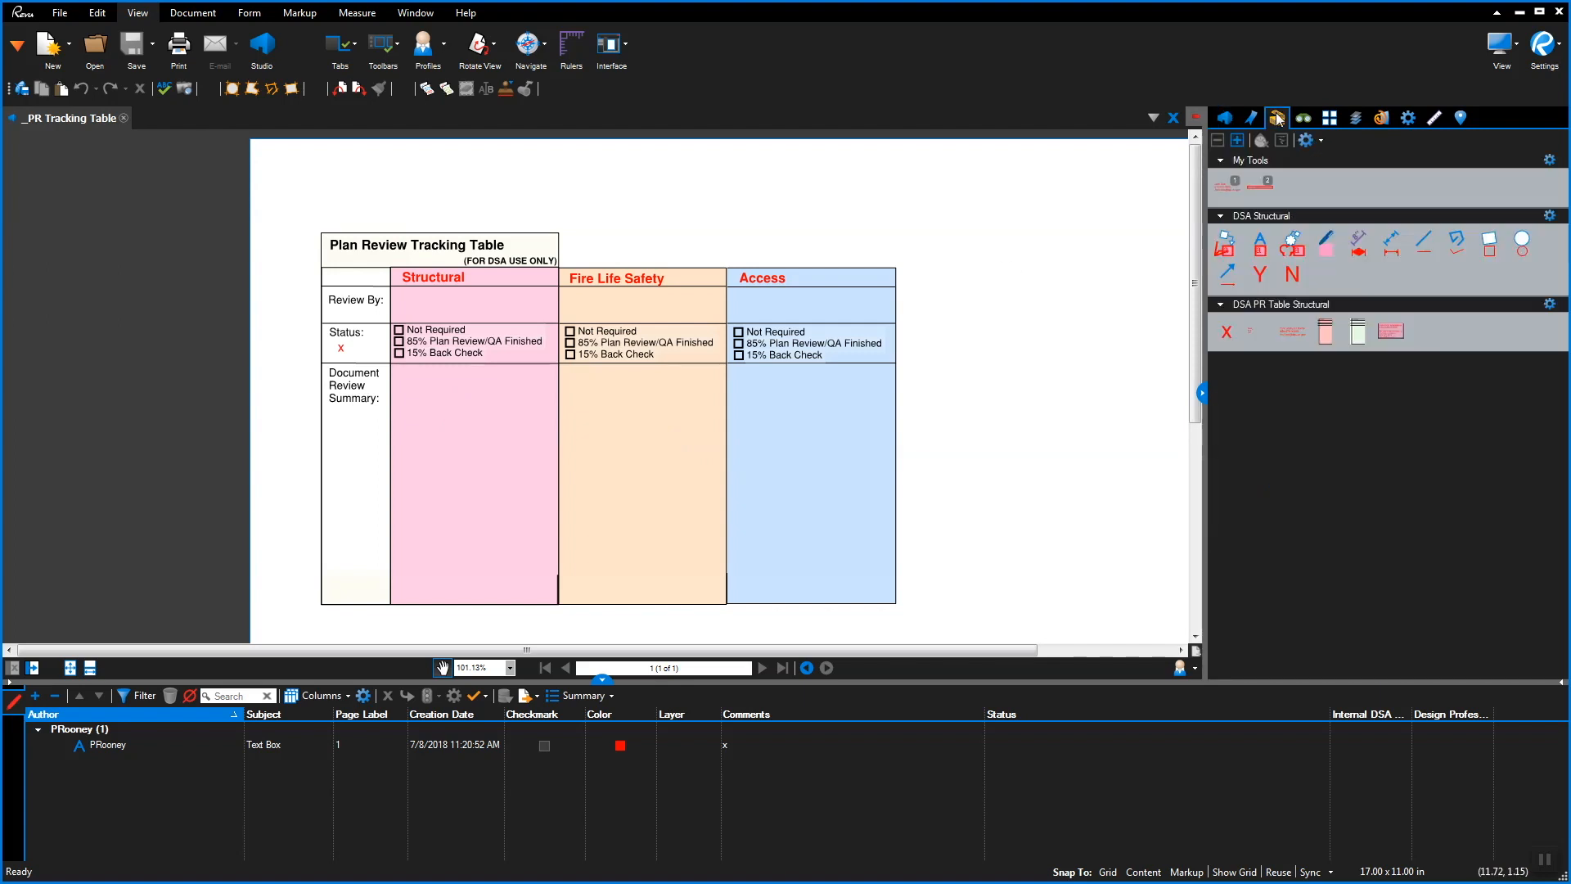
left_click(1330, 336)
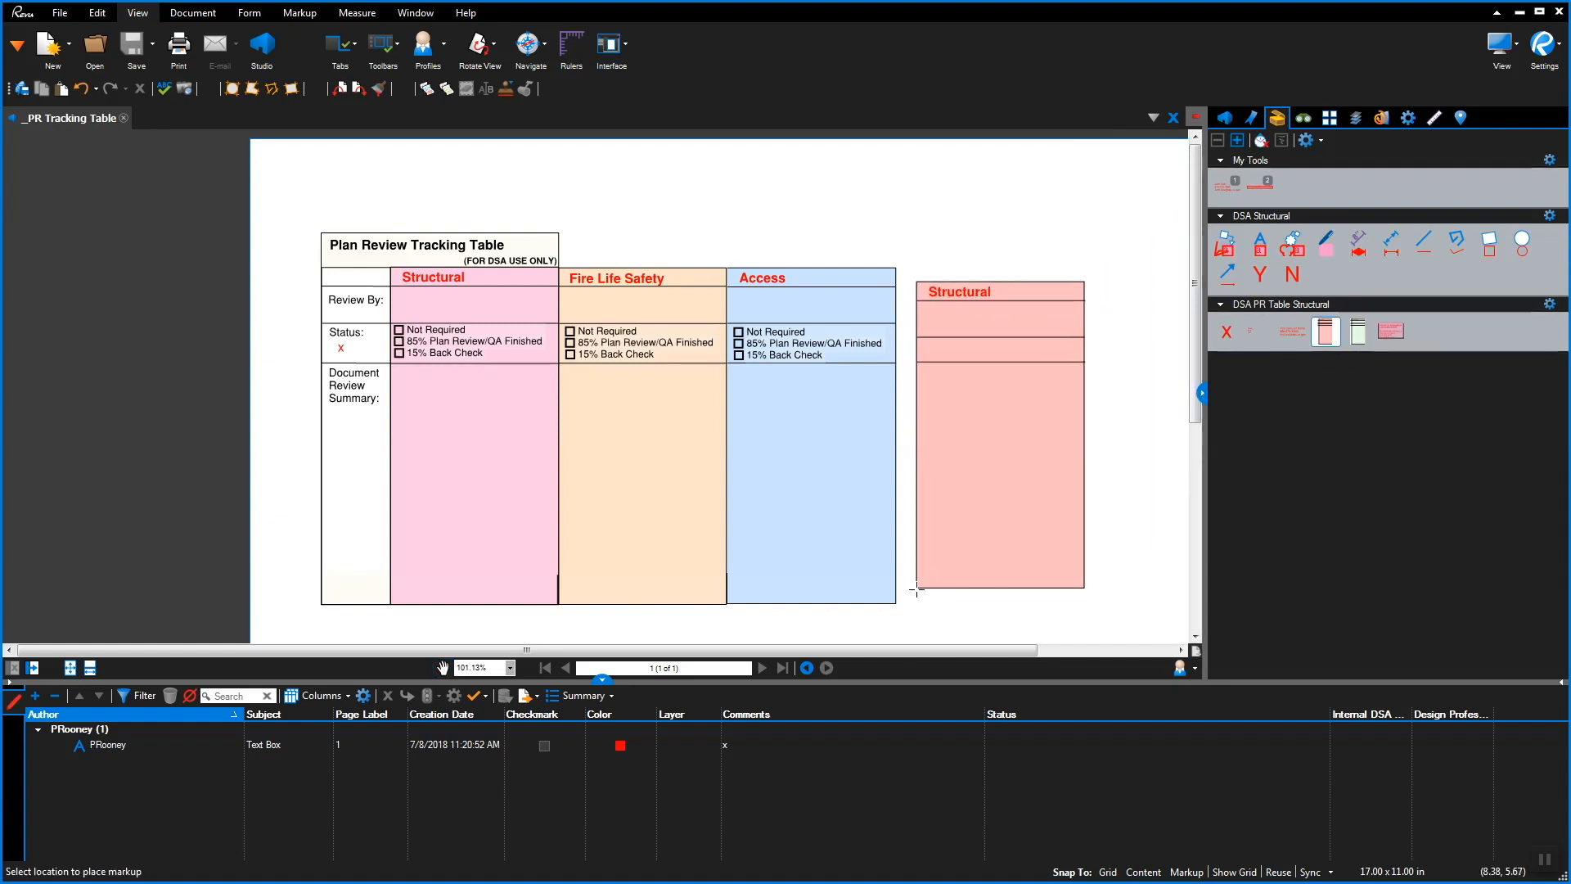
key("Escape")
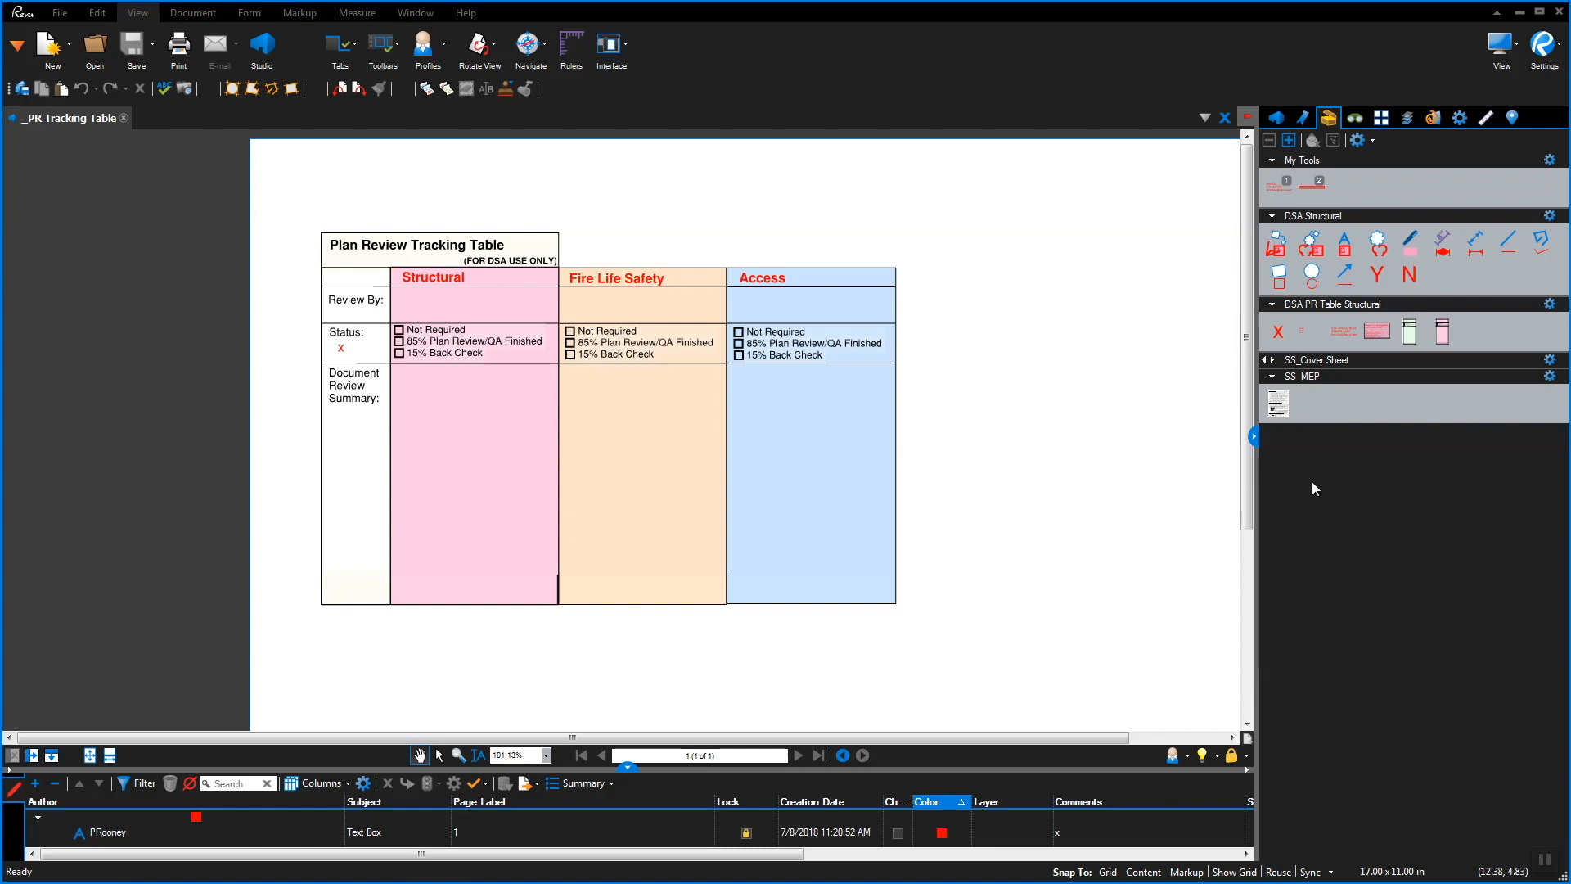
left_click(1442, 334)
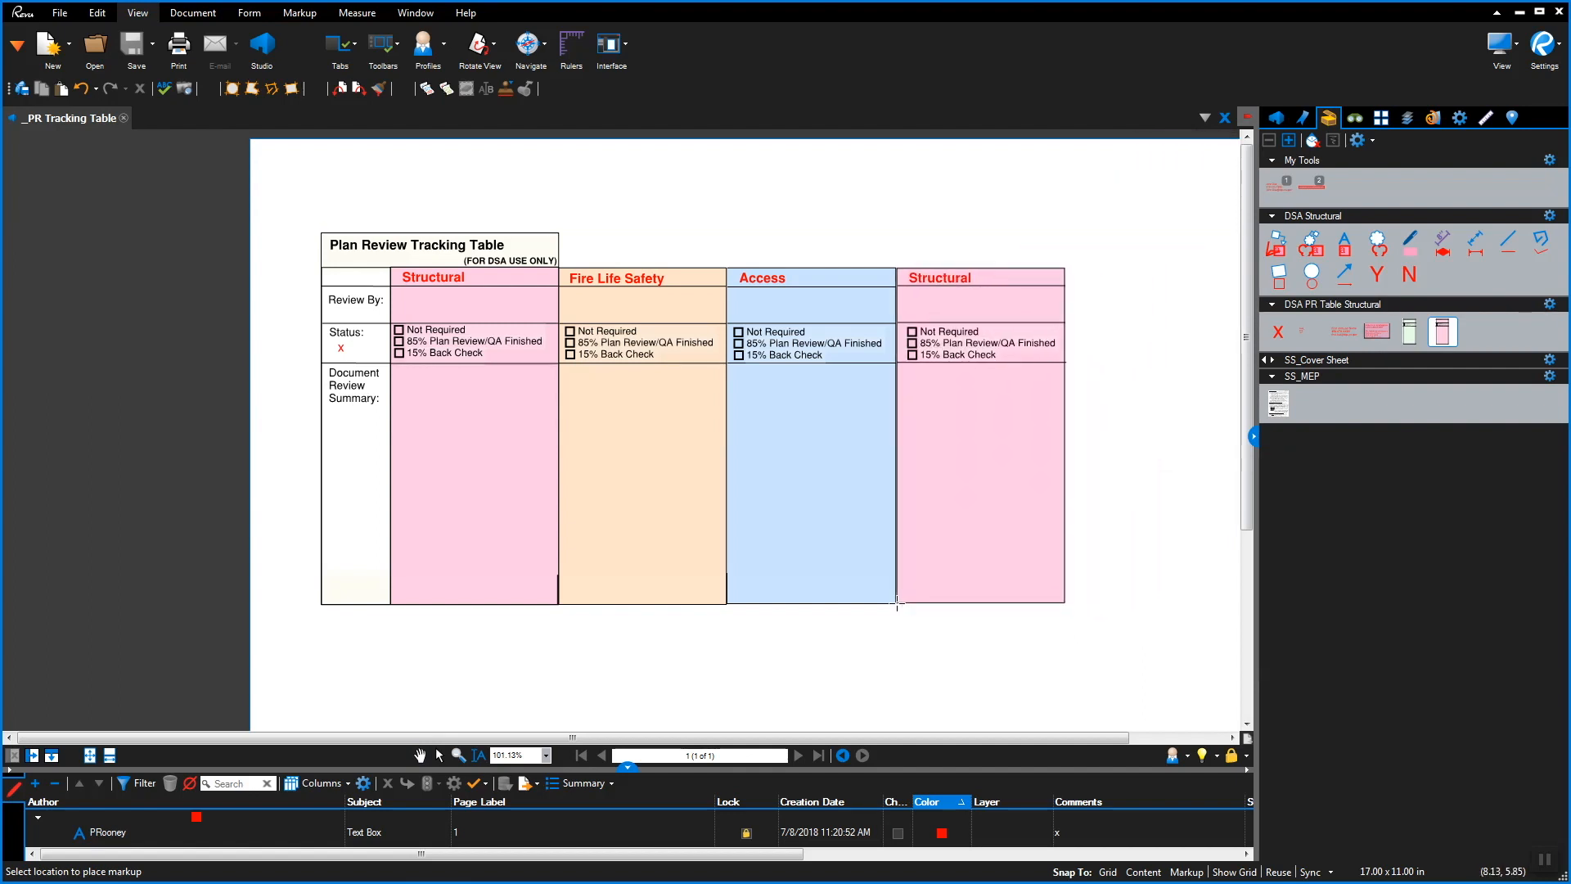
left_click(897, 603)
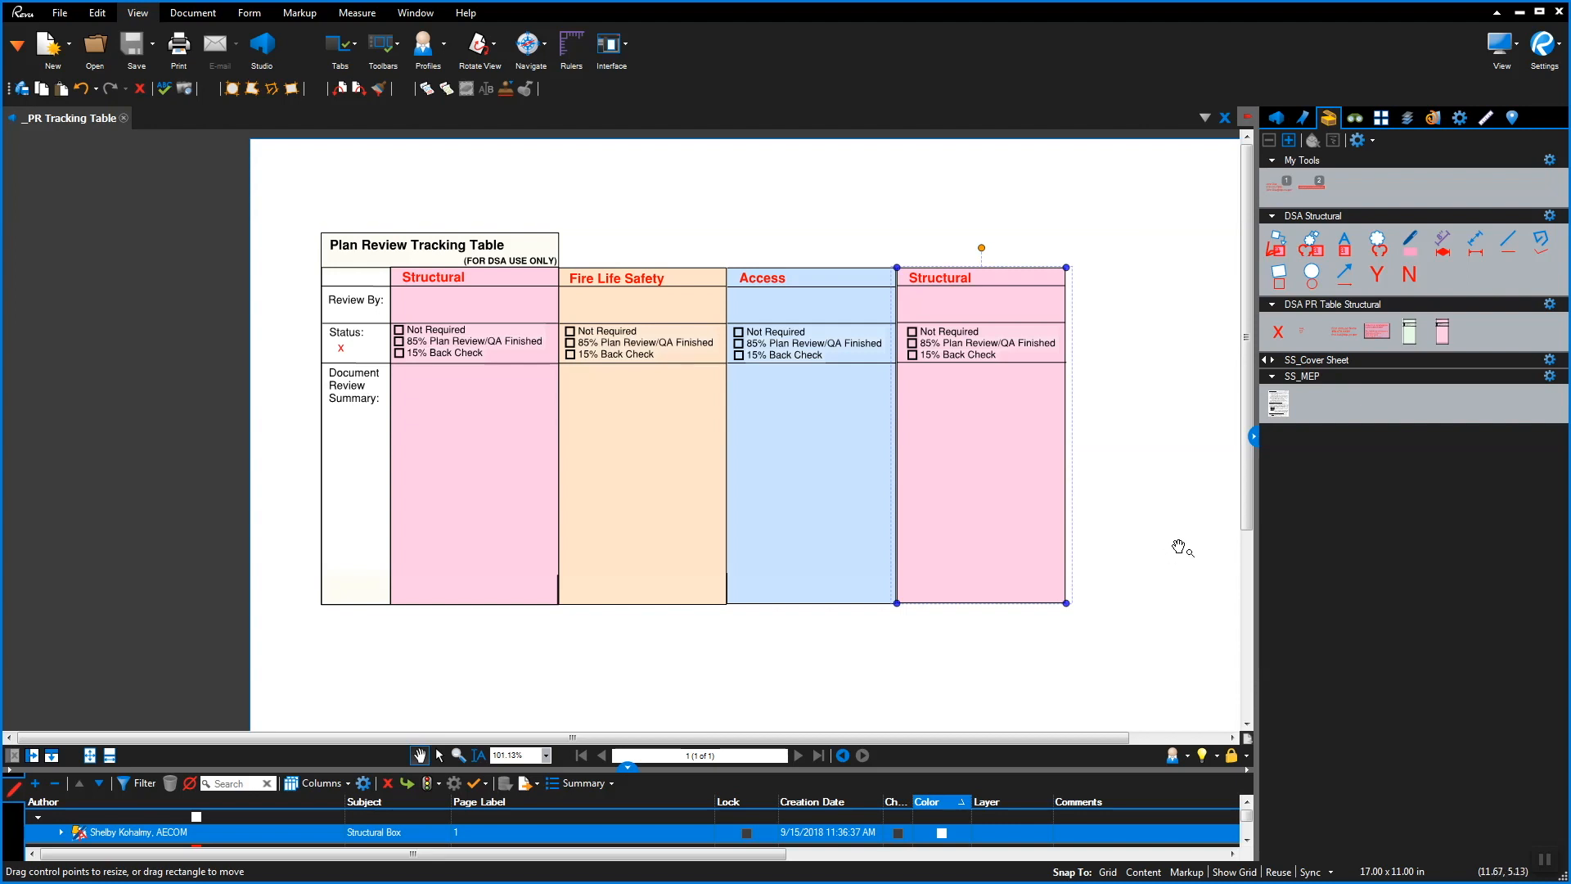
Place the Reviewer Info markup in the Structural column's Review By cell
mouse_move(1343, 337)
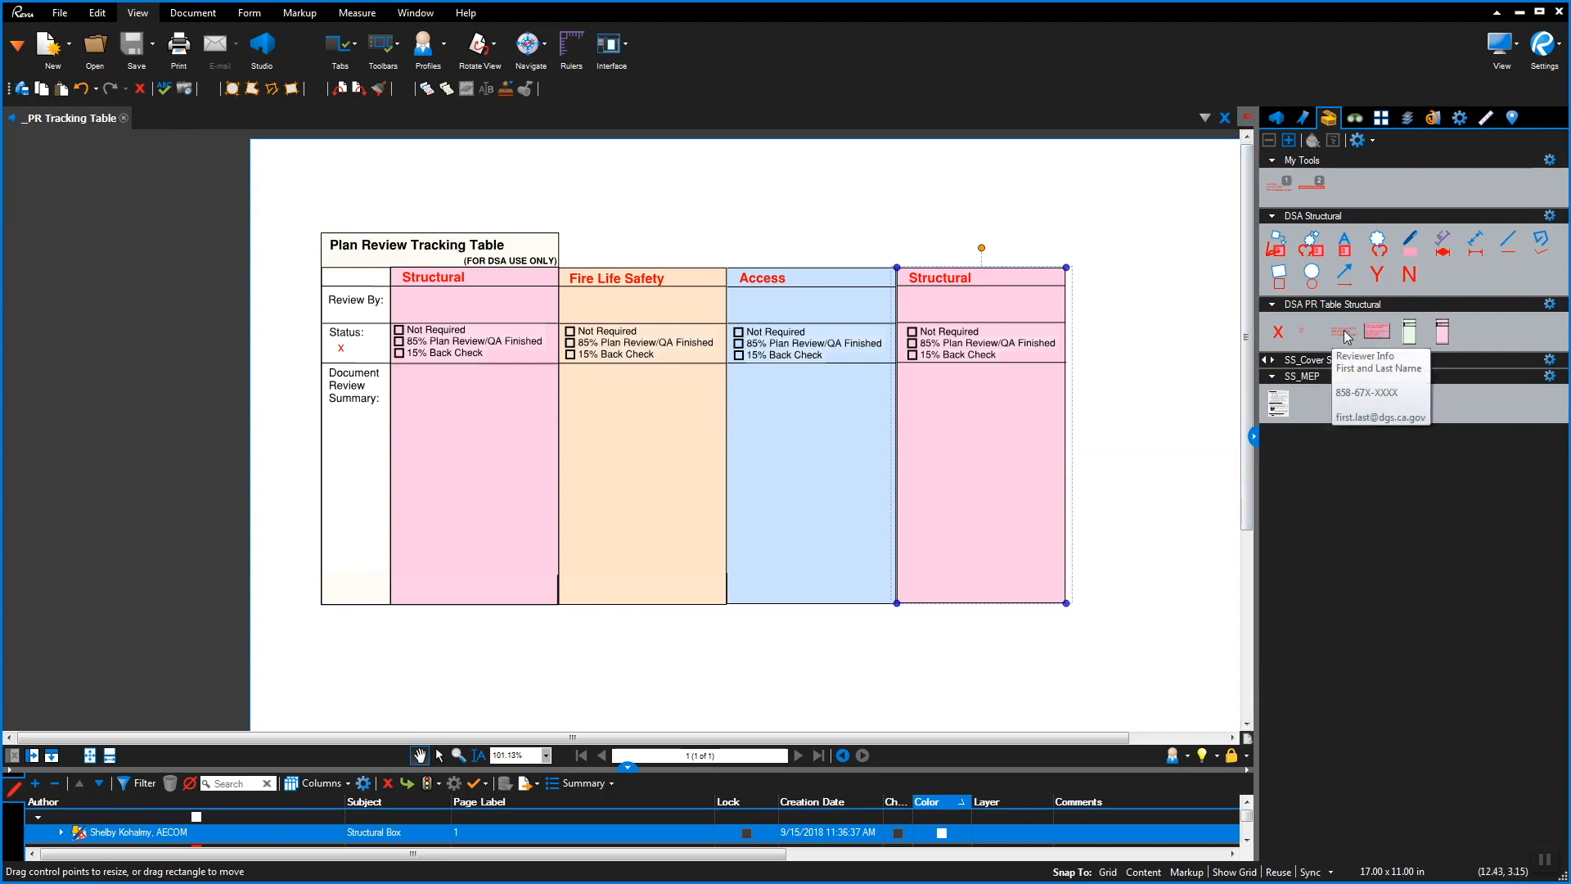
left_click(1343, 337)
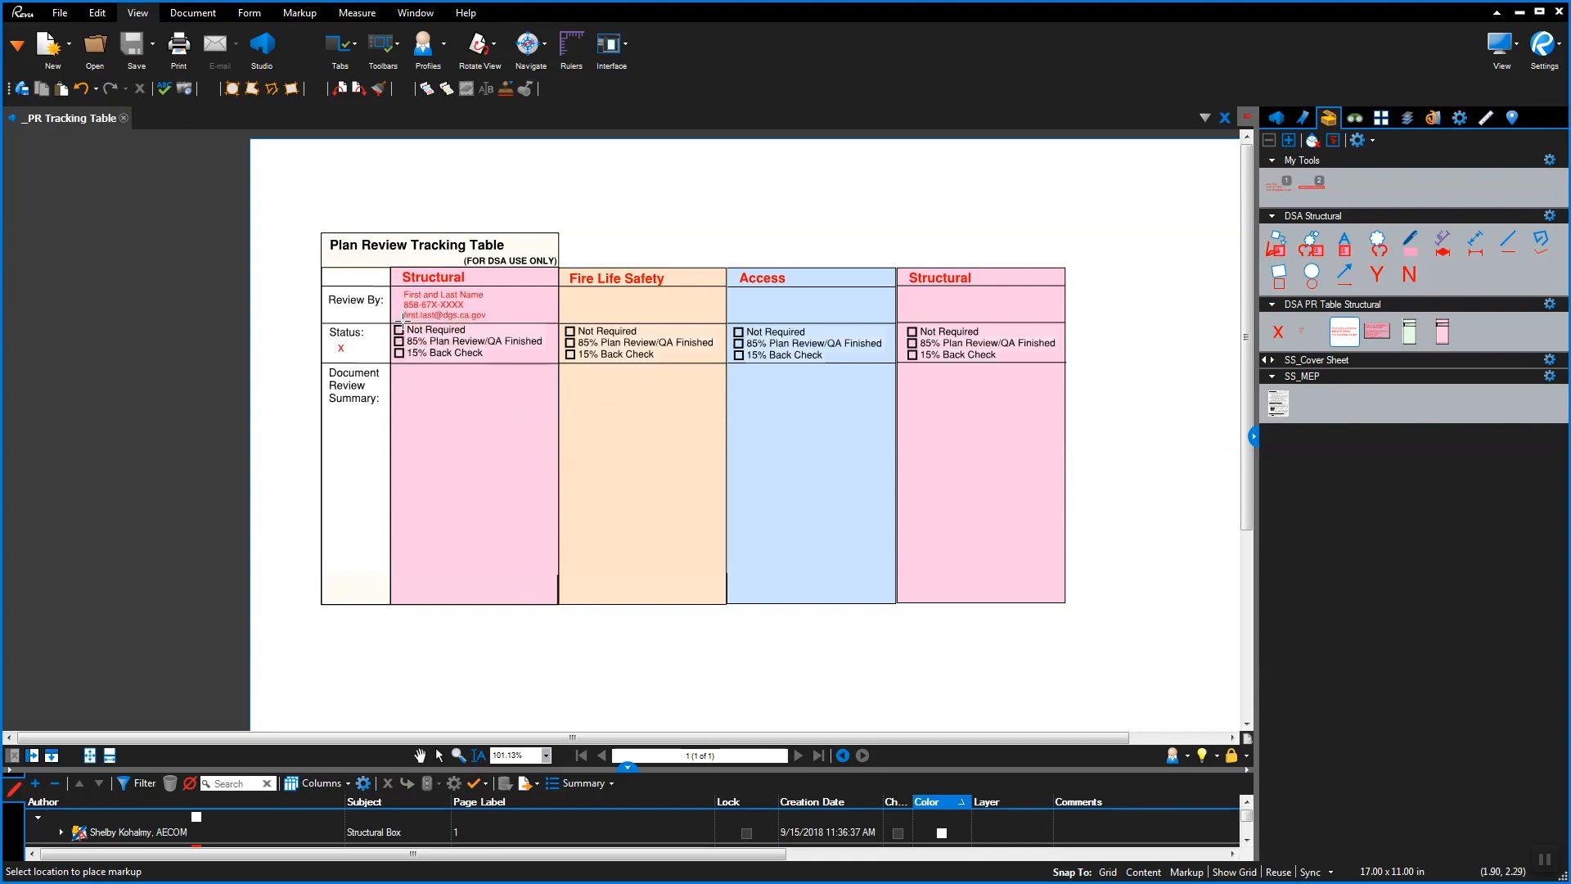
left_click(404, 318)
scroll(405, 317, "up", 5)
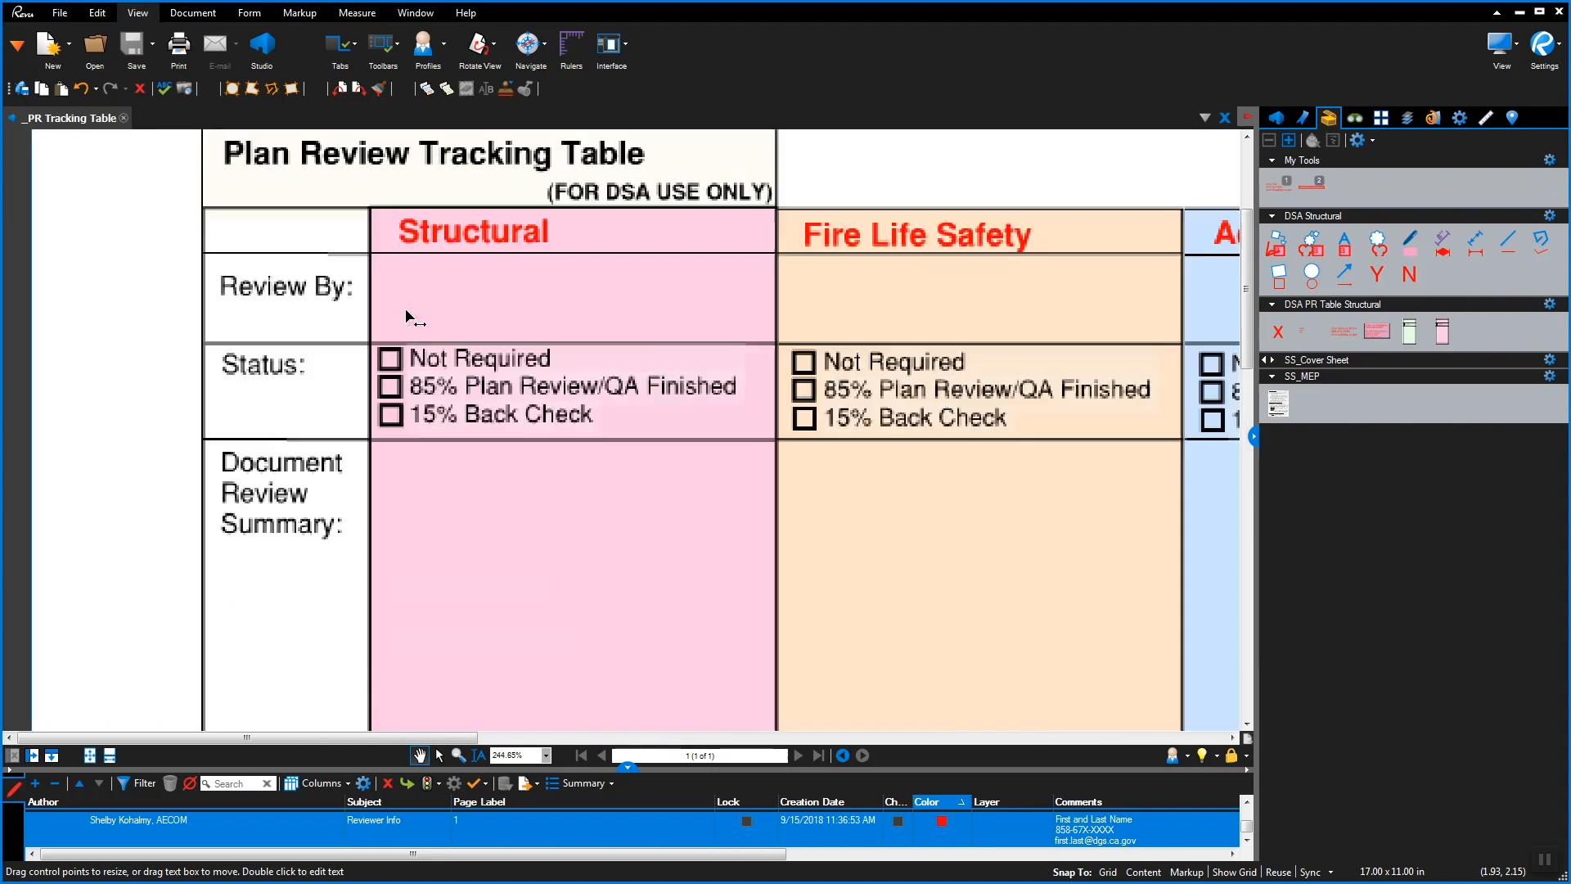
Replace the placeholder name line in the reviewer info with the reviewer's name
double_click(564, 276)
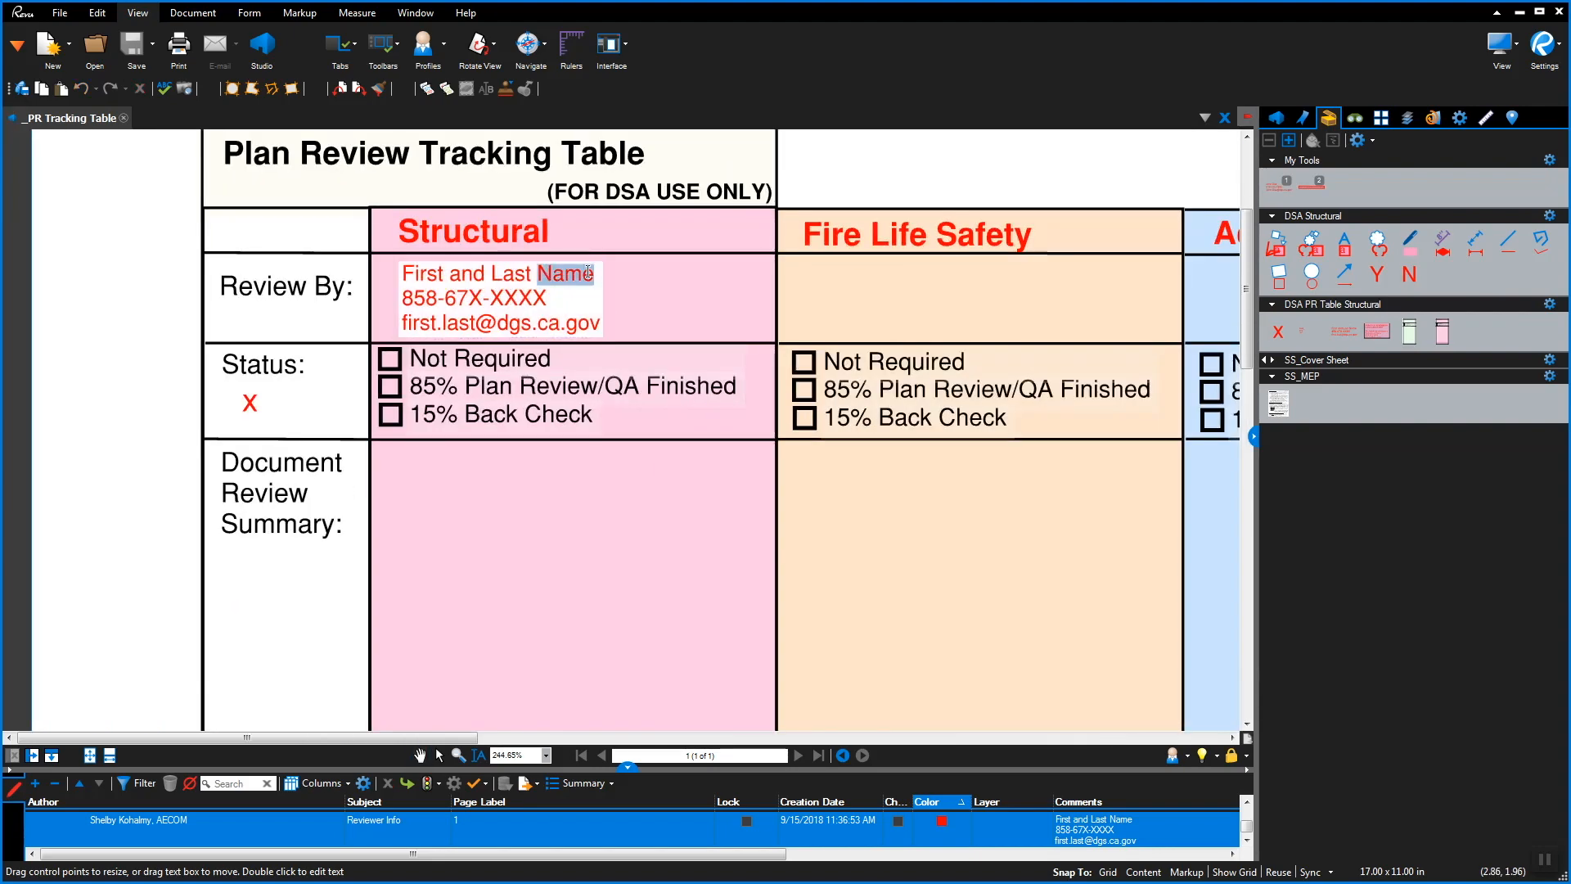
left_click_drag(599, 274, 396, 273)
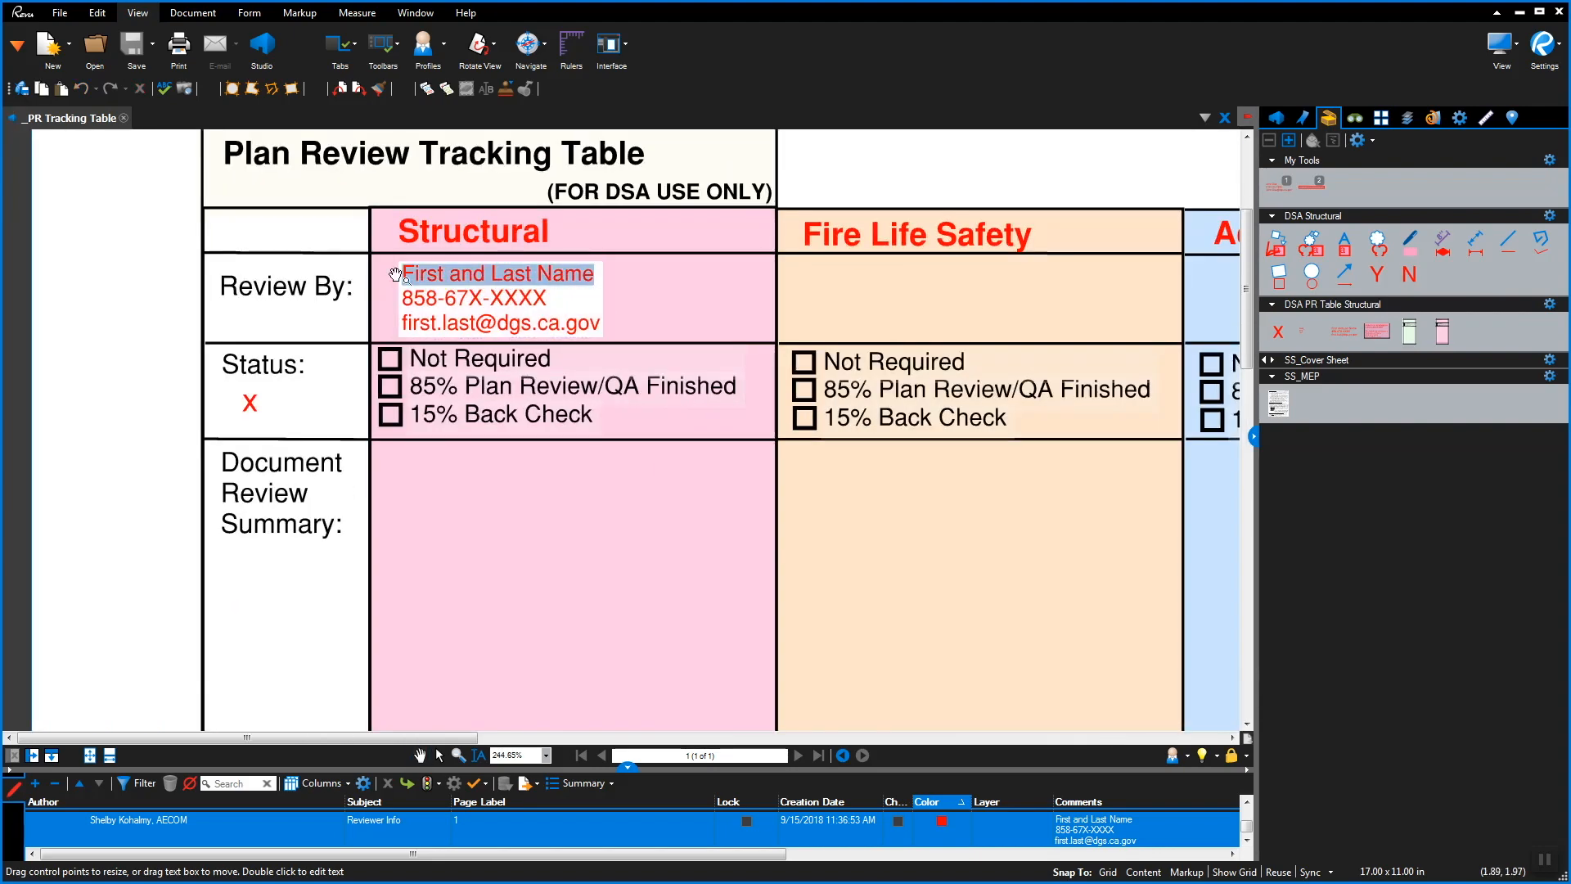
type("John D")
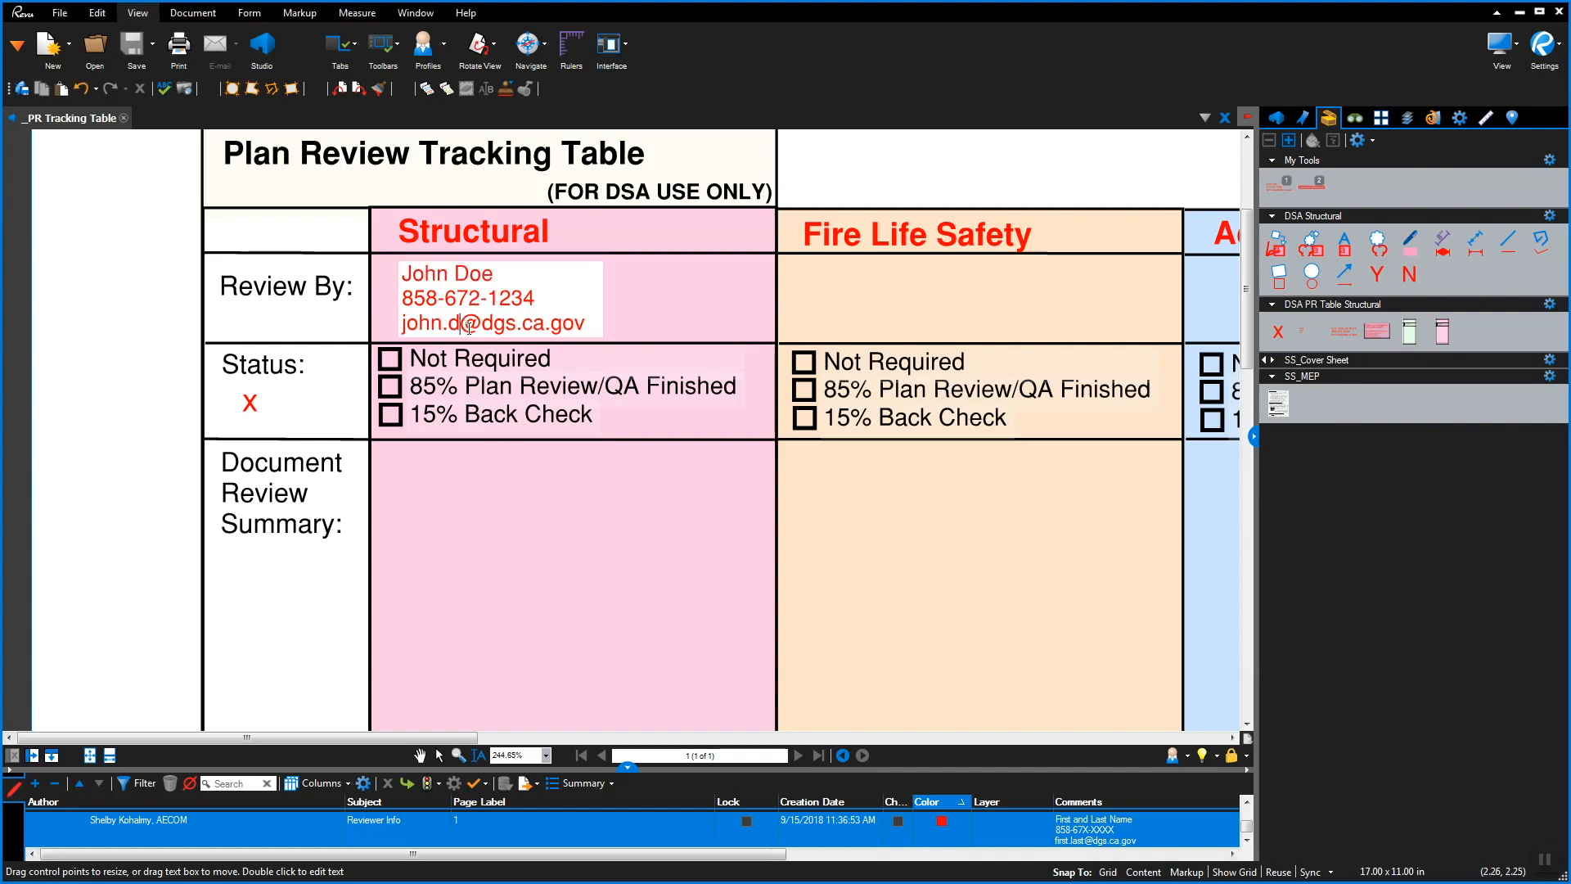
type("oe")
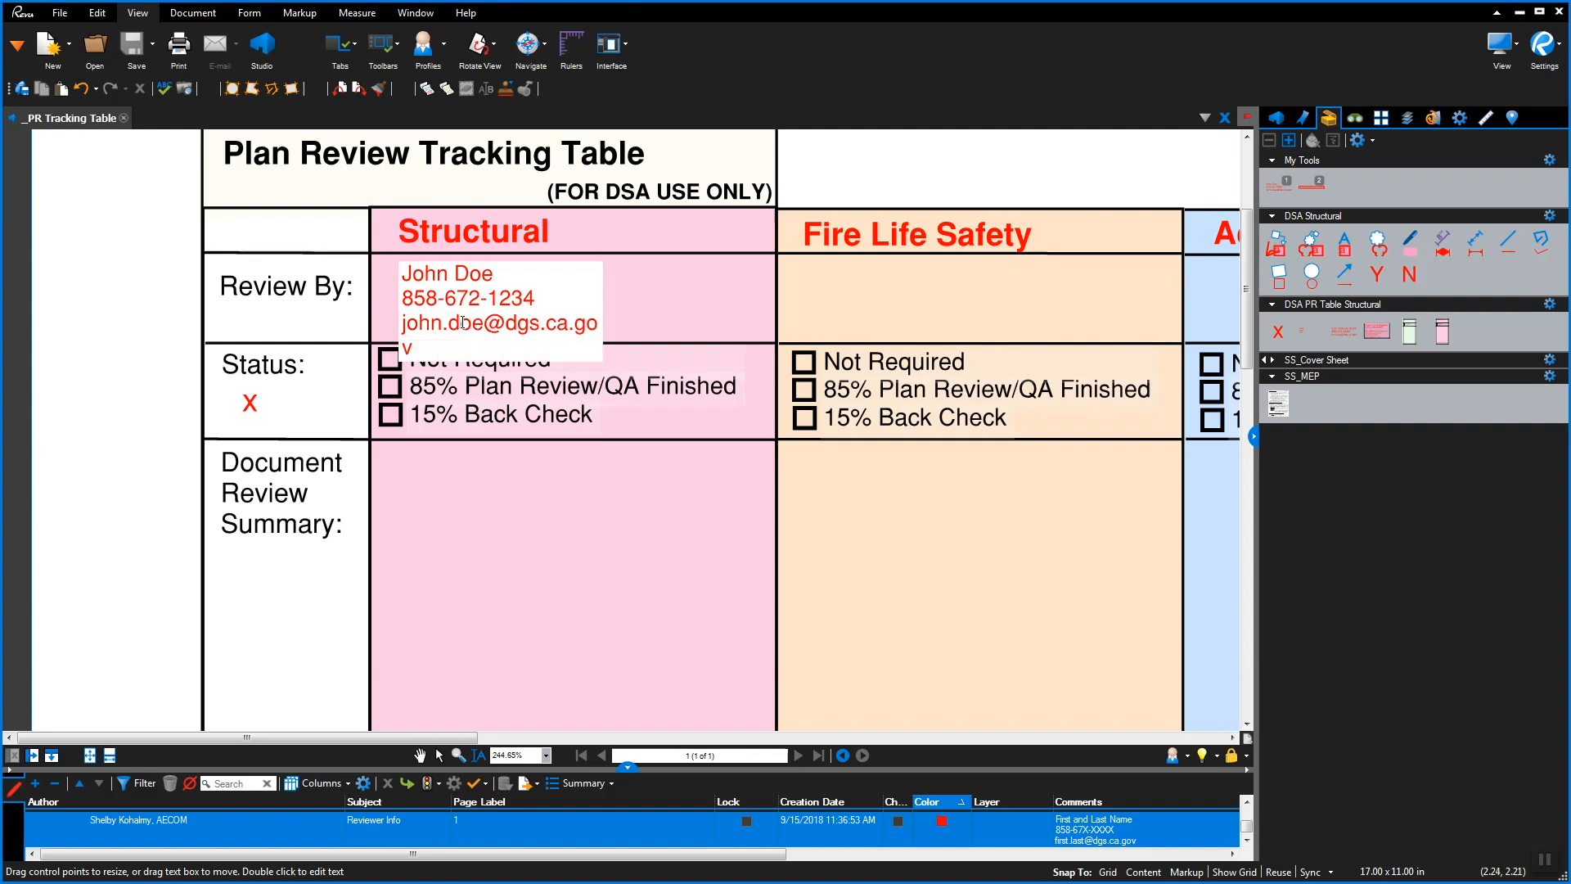
key("Escape")
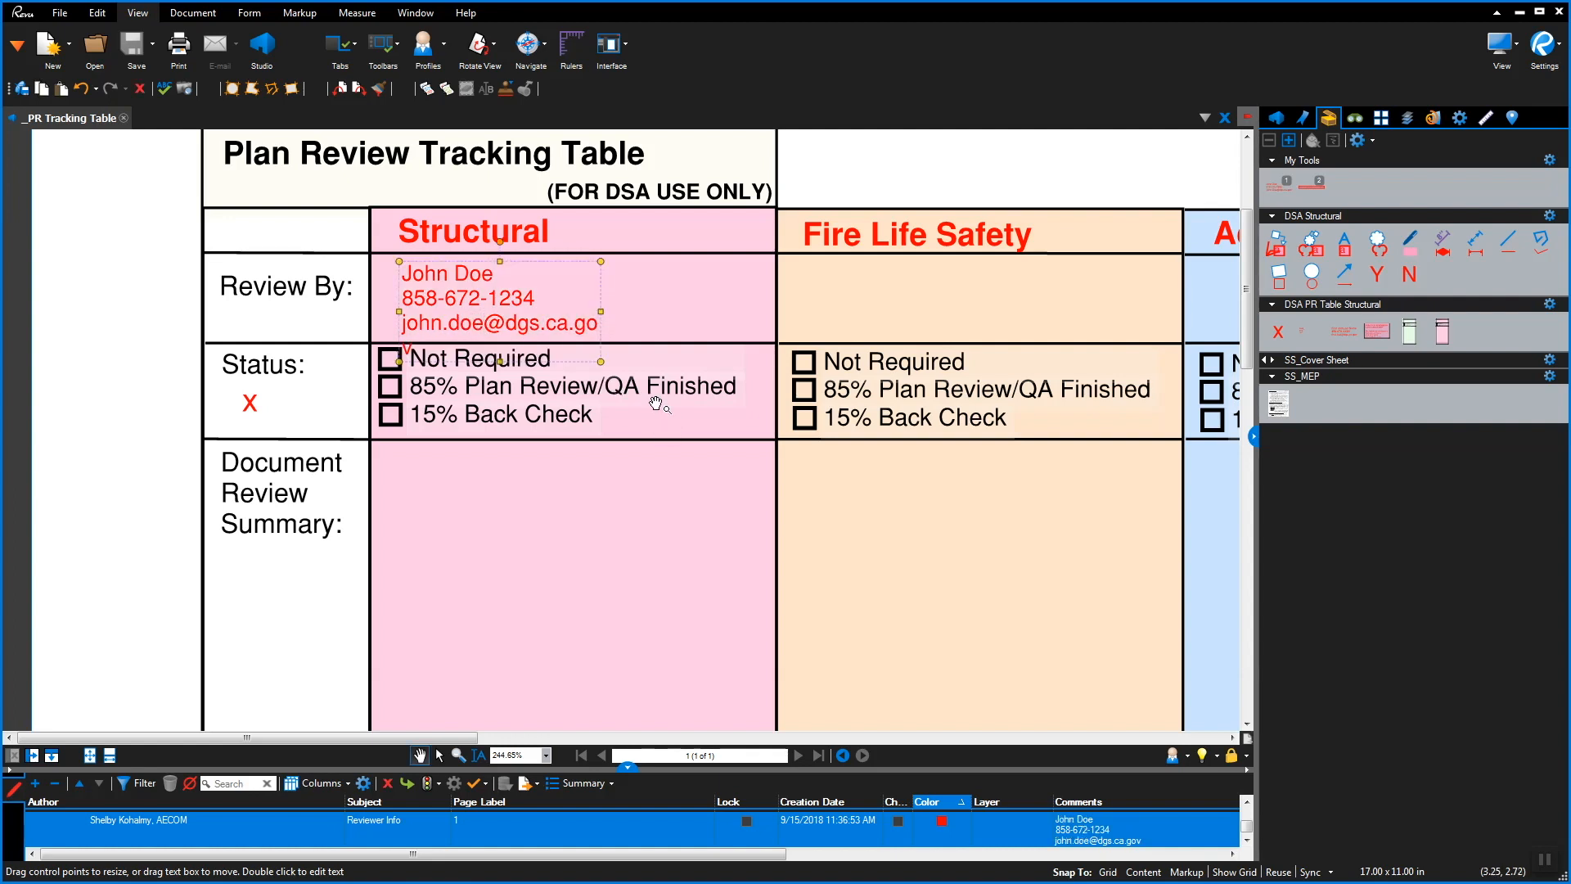
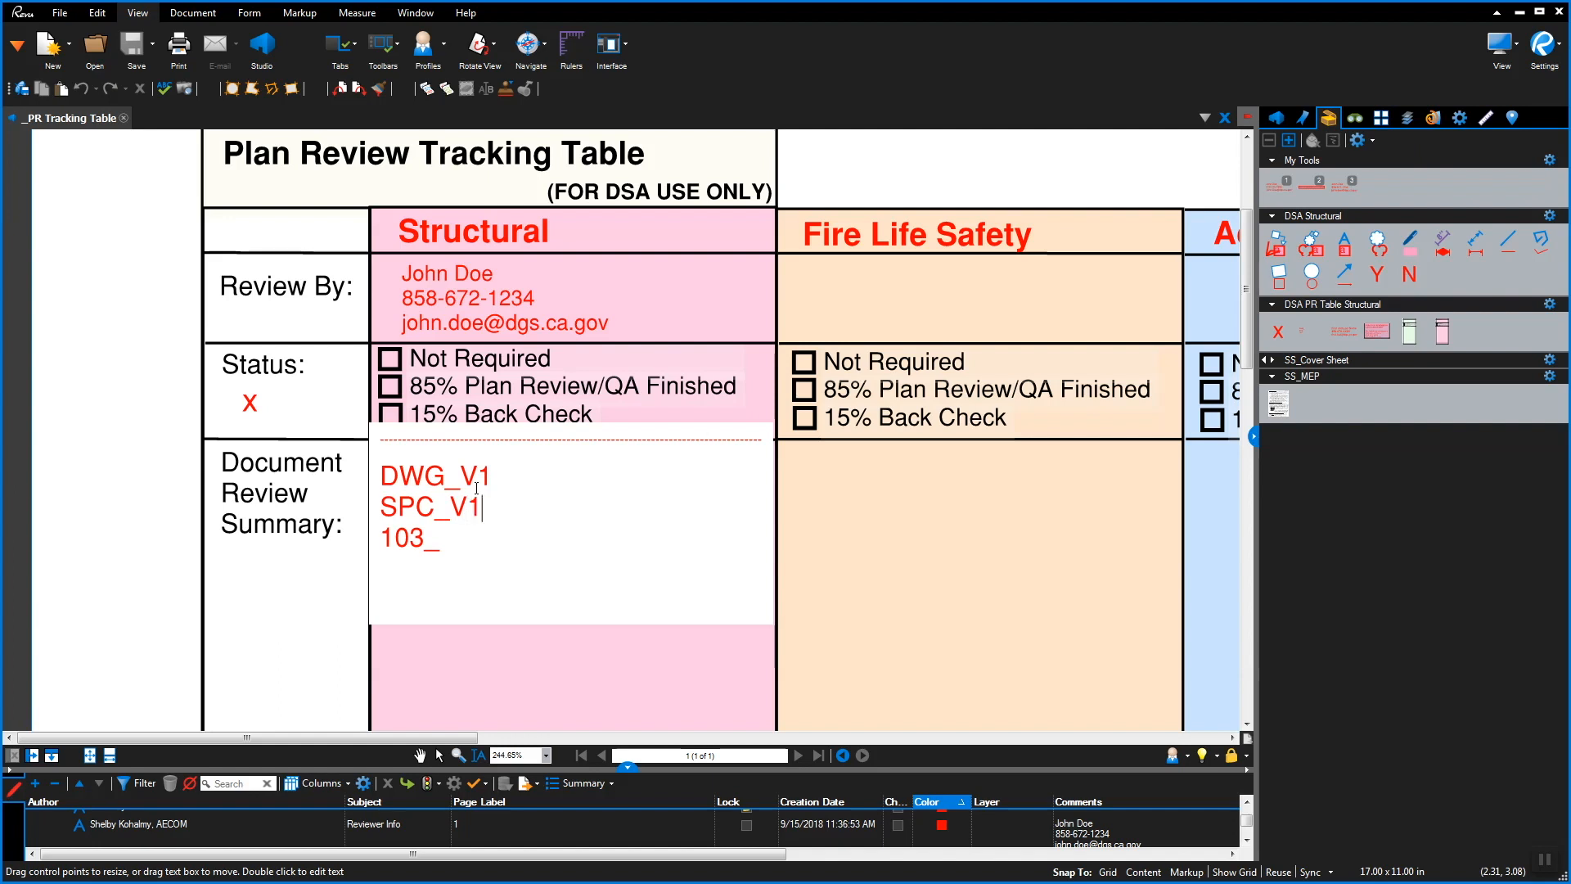
Complete the Structural summary's last entries as SPC_V1 and 103_V1, then pan down to the table's bottom edge
type("V1")
key("Escape")
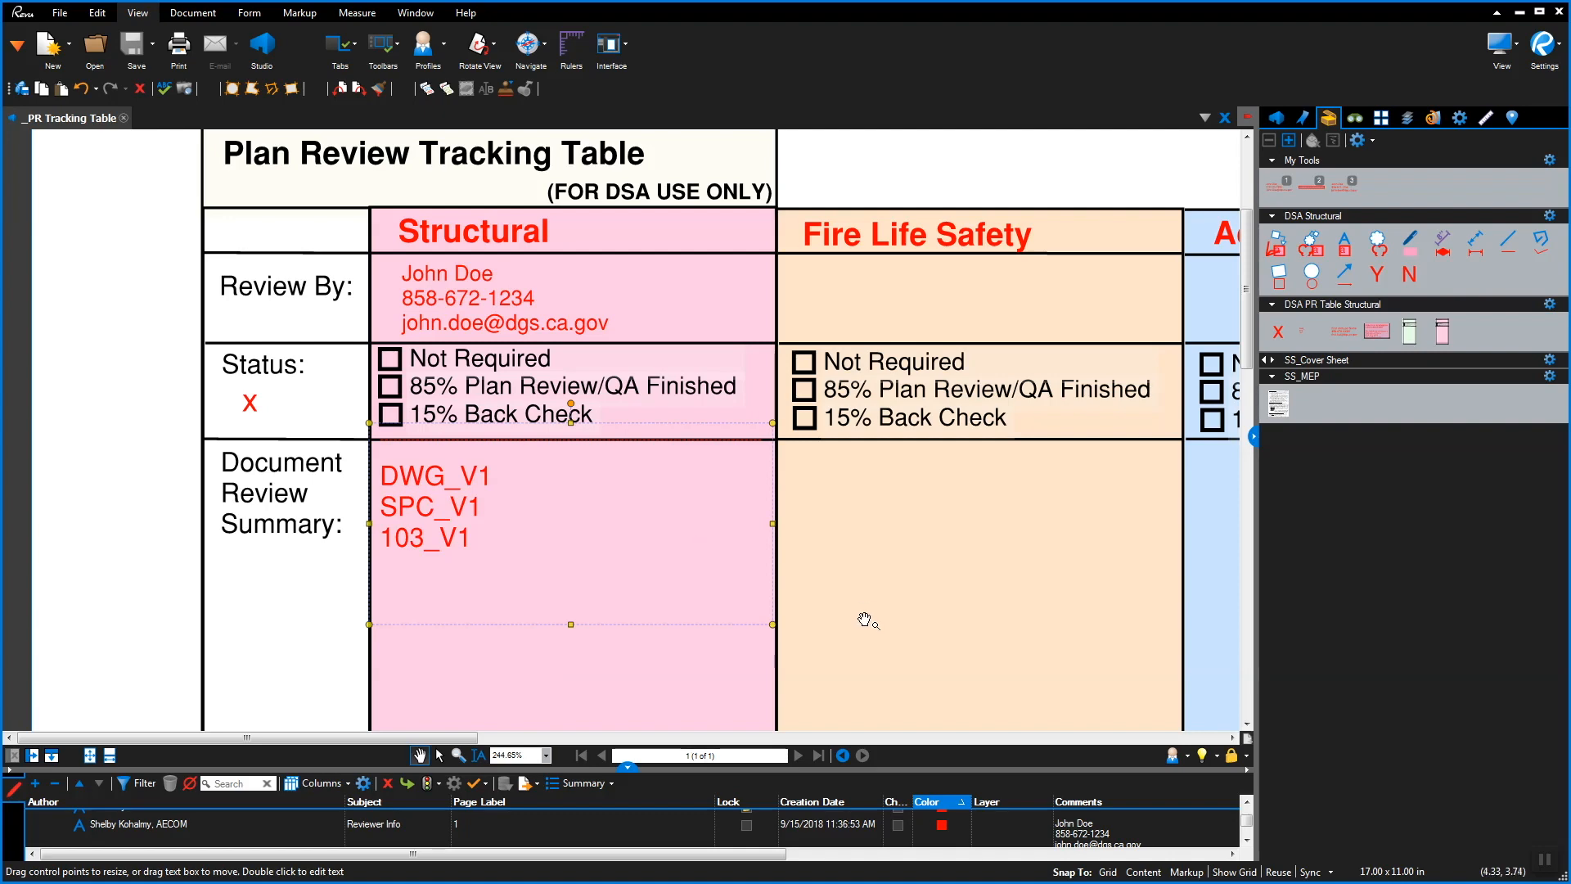
left_click(871, 654)
left_click_drag(871, 654, 866, 316)
left_click_drag(871, 600, 856, 341)
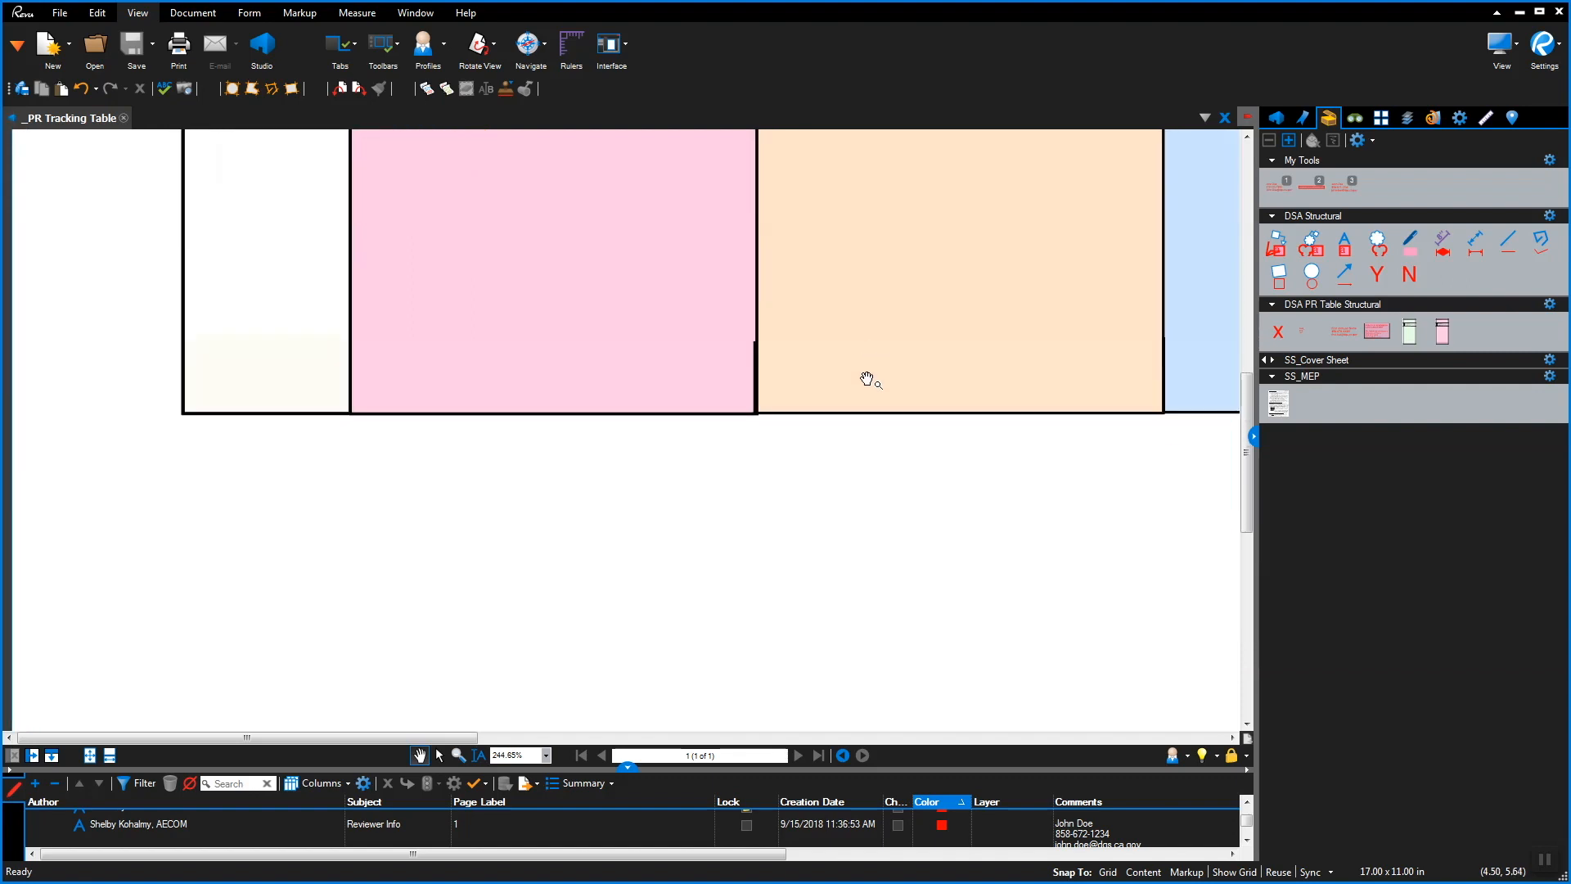
Place the 'Project is reviewed by a DSA consultant' contact box below the table's lower-left corner
left_click(1378, 333)
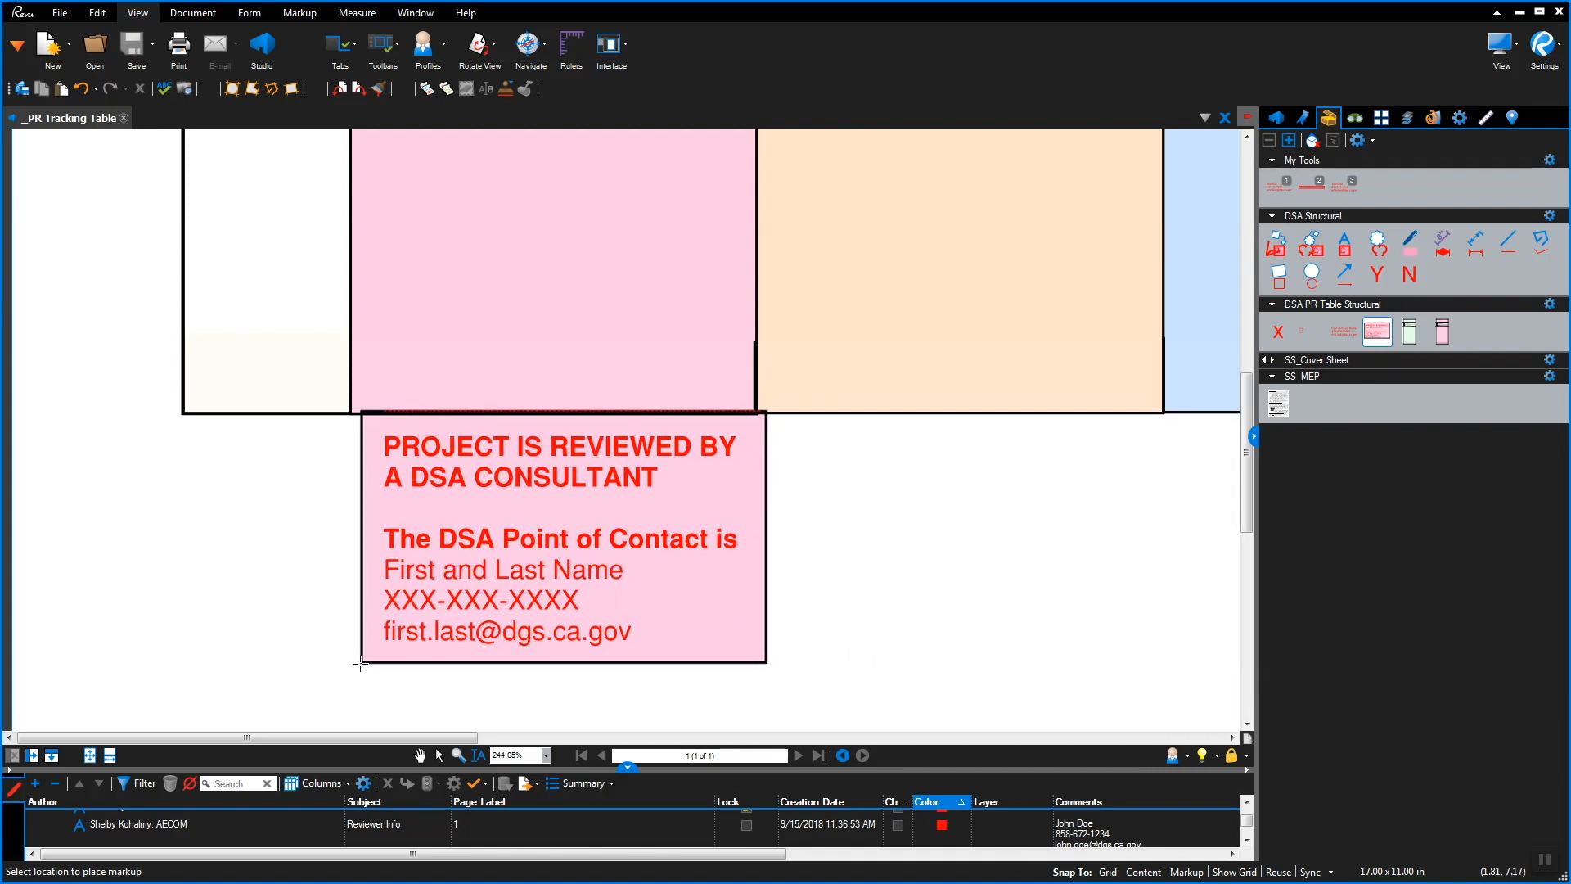
left_click(349, 663)
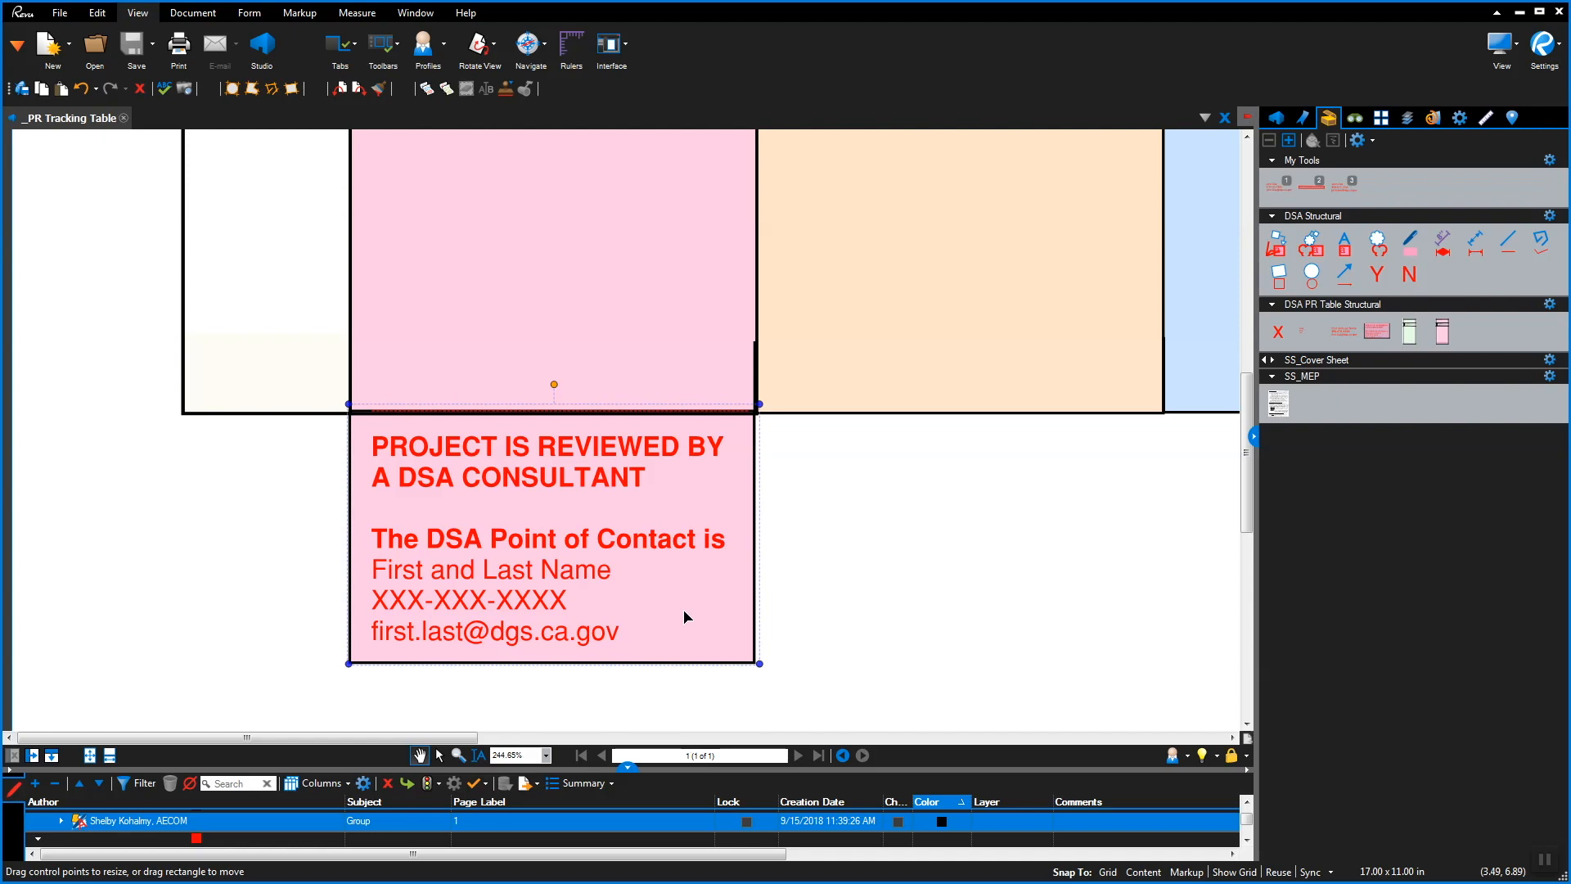
left_click_drag(827, 259, 900, 738)
left_click_drag(926, 349, 916, 526)
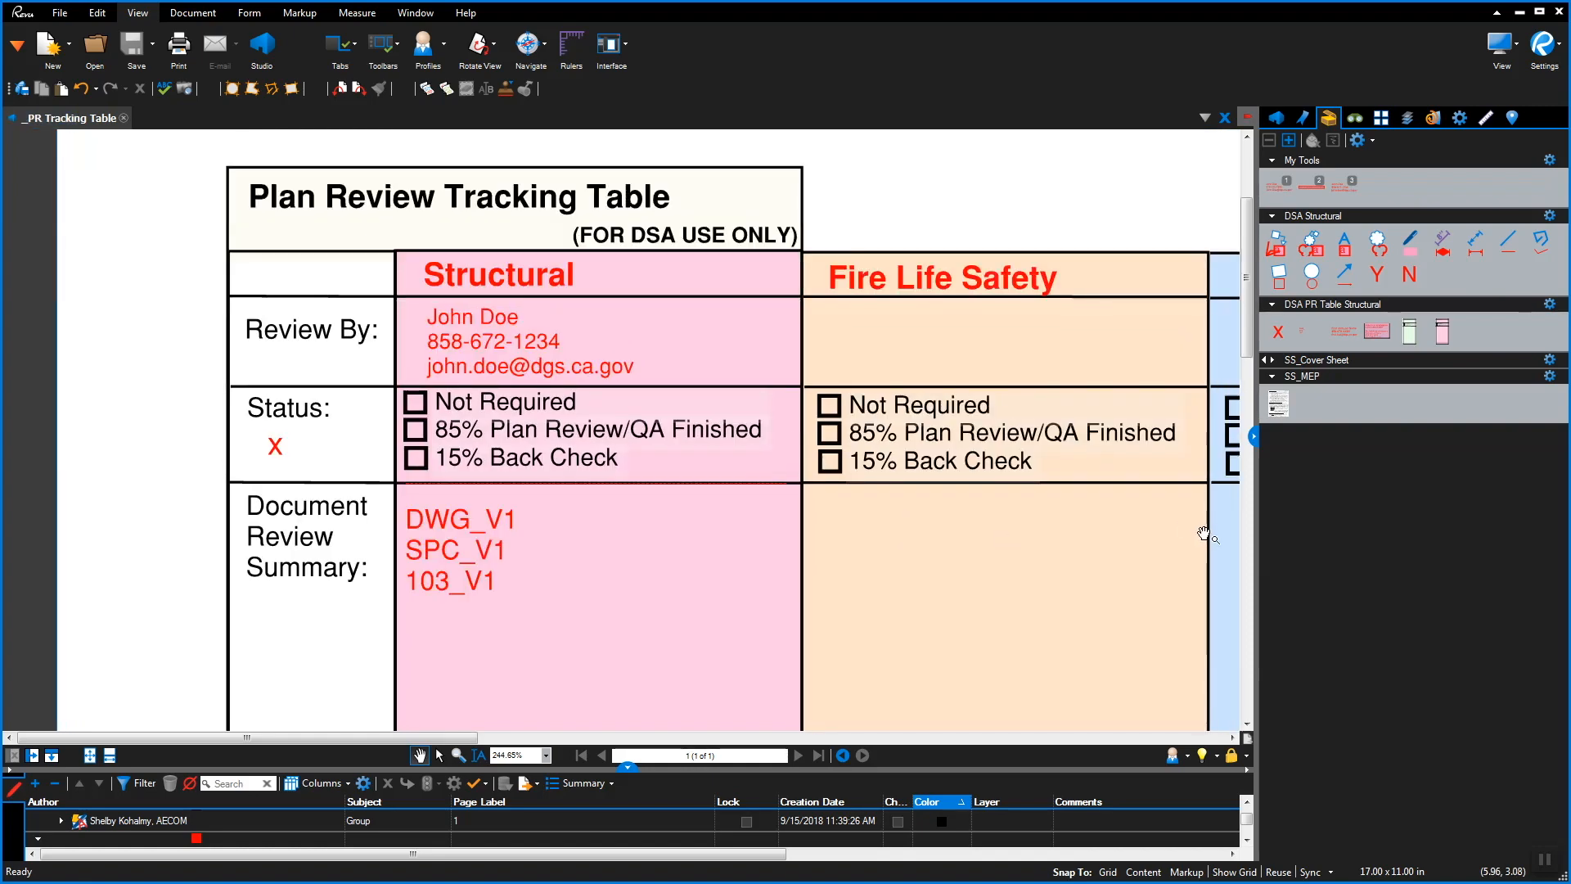
Put a red X on Structural's 85% Plan Review/QA Finished checkbox and view One Full Page
left_click(1280, 338)
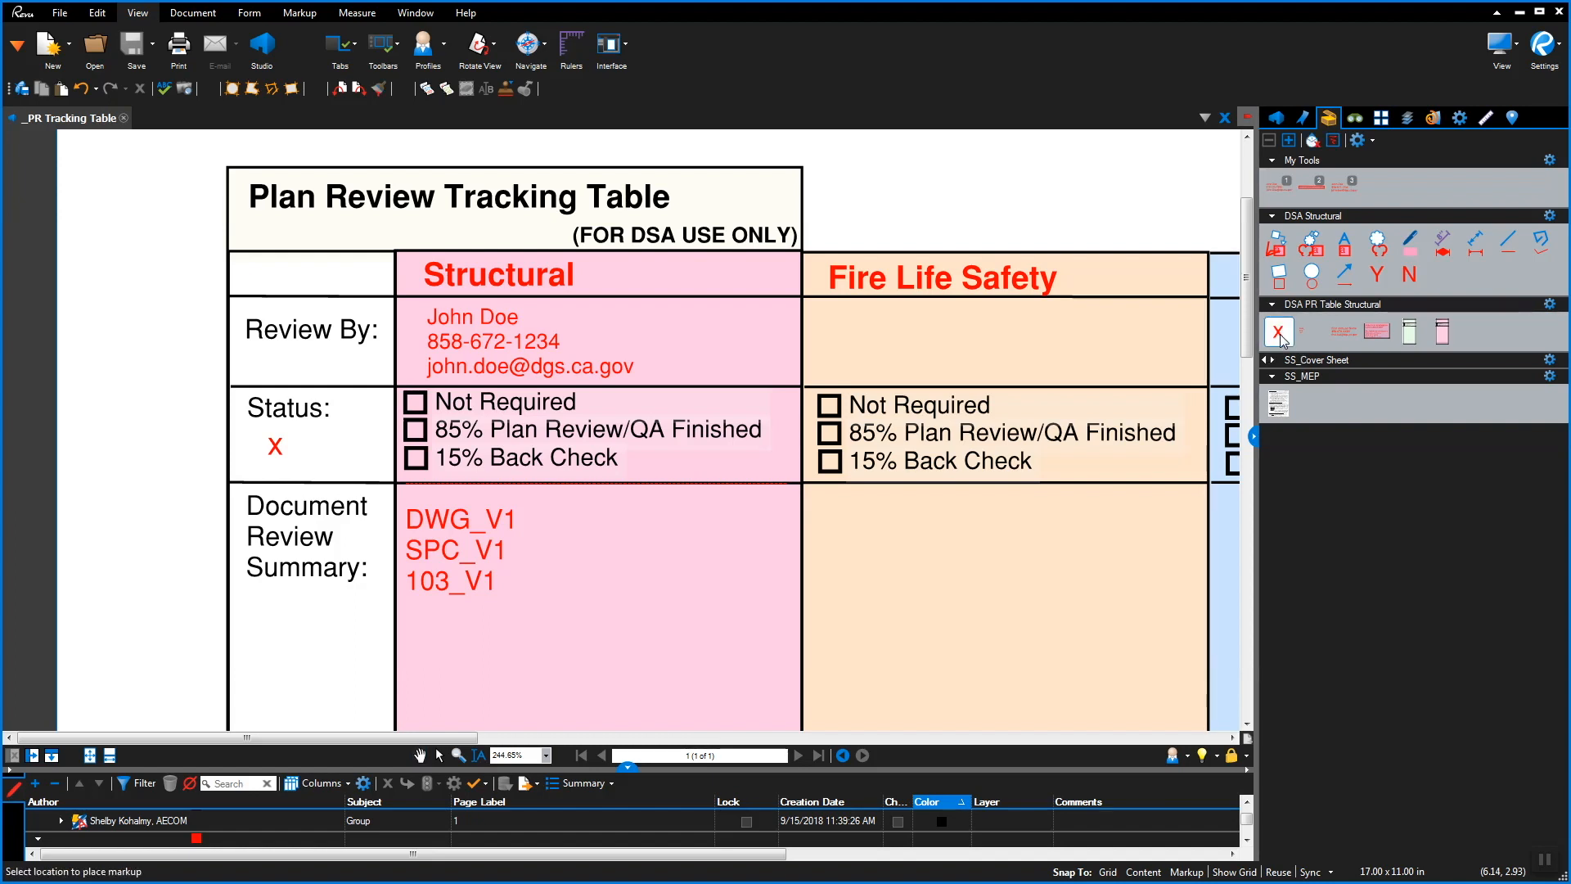
left_click(799, 545)
left_click(405, 448)
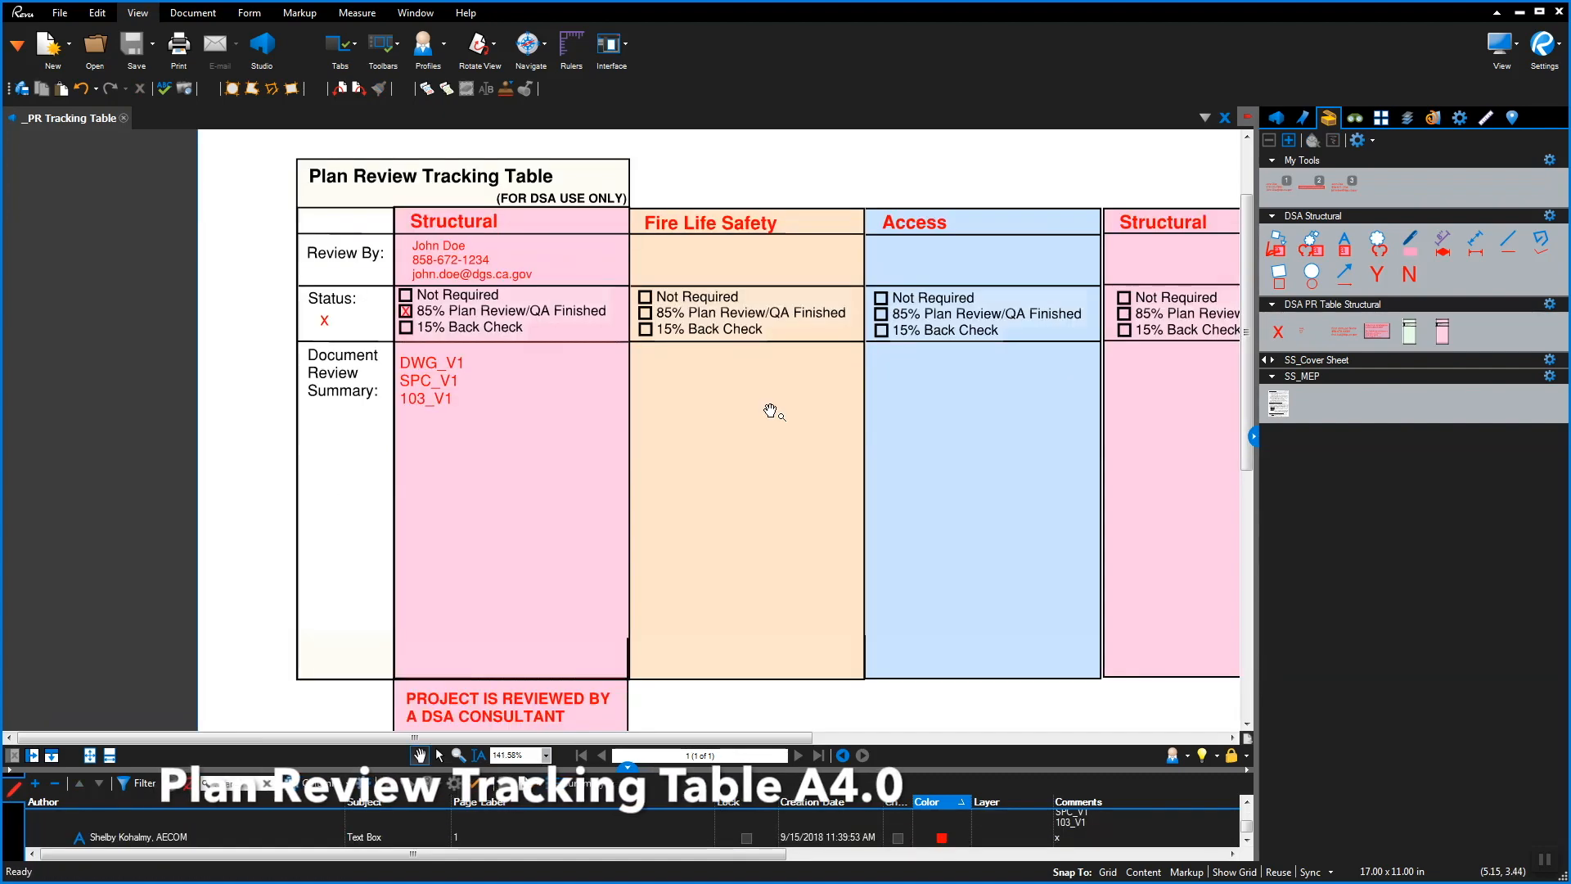
left_click(91, 756)
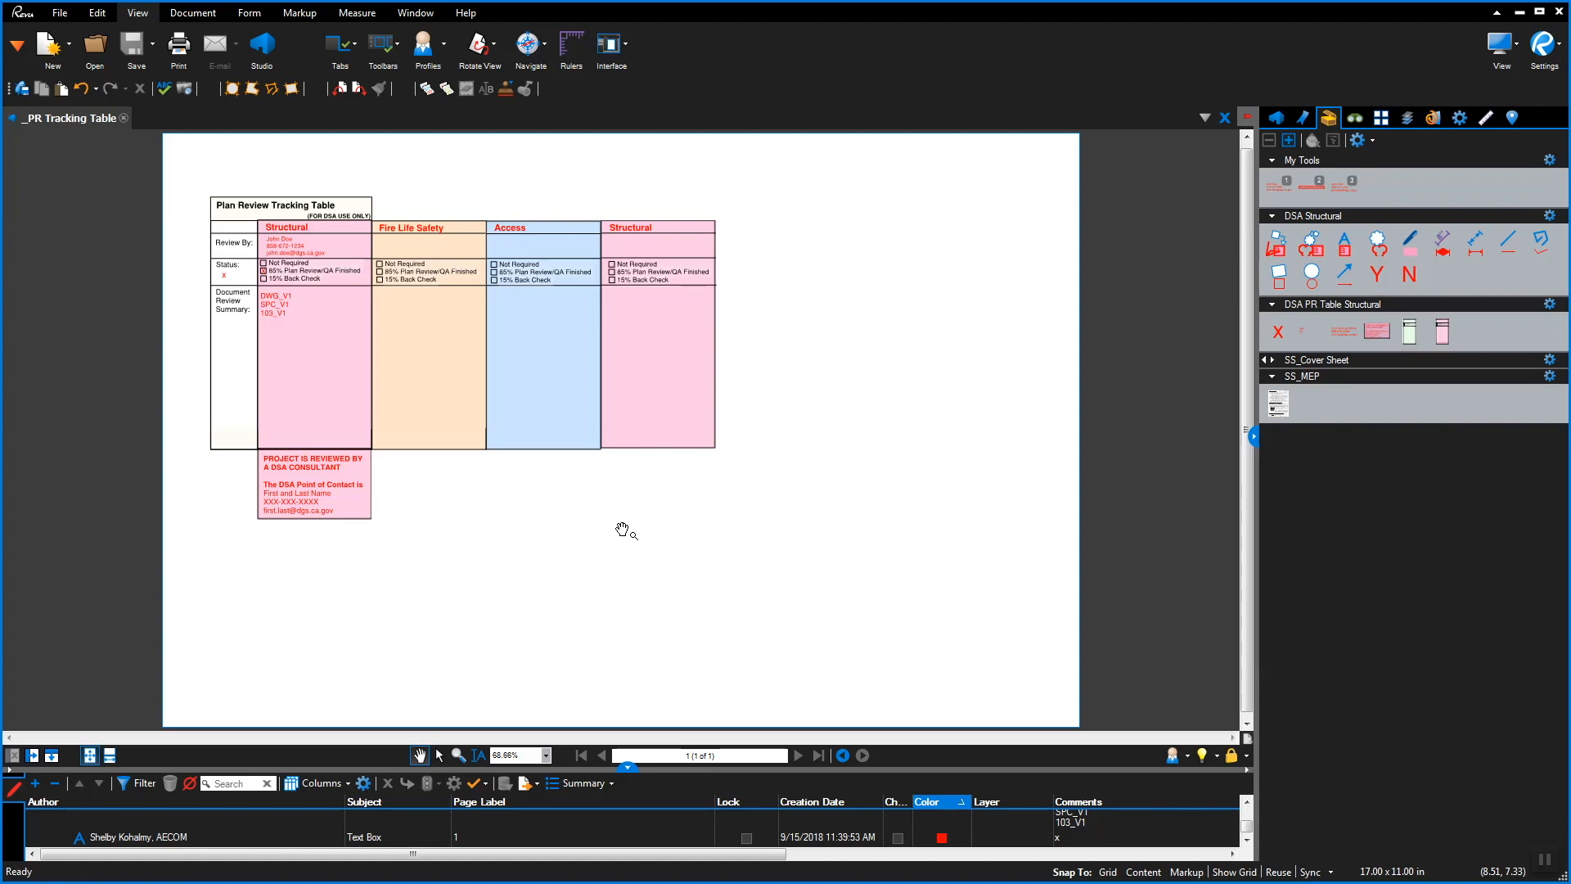
Add a new summary entry below the V1 list reading DWG_V2, SPC_V2 and 103_V2
scroll(276, 306, "up", 6)
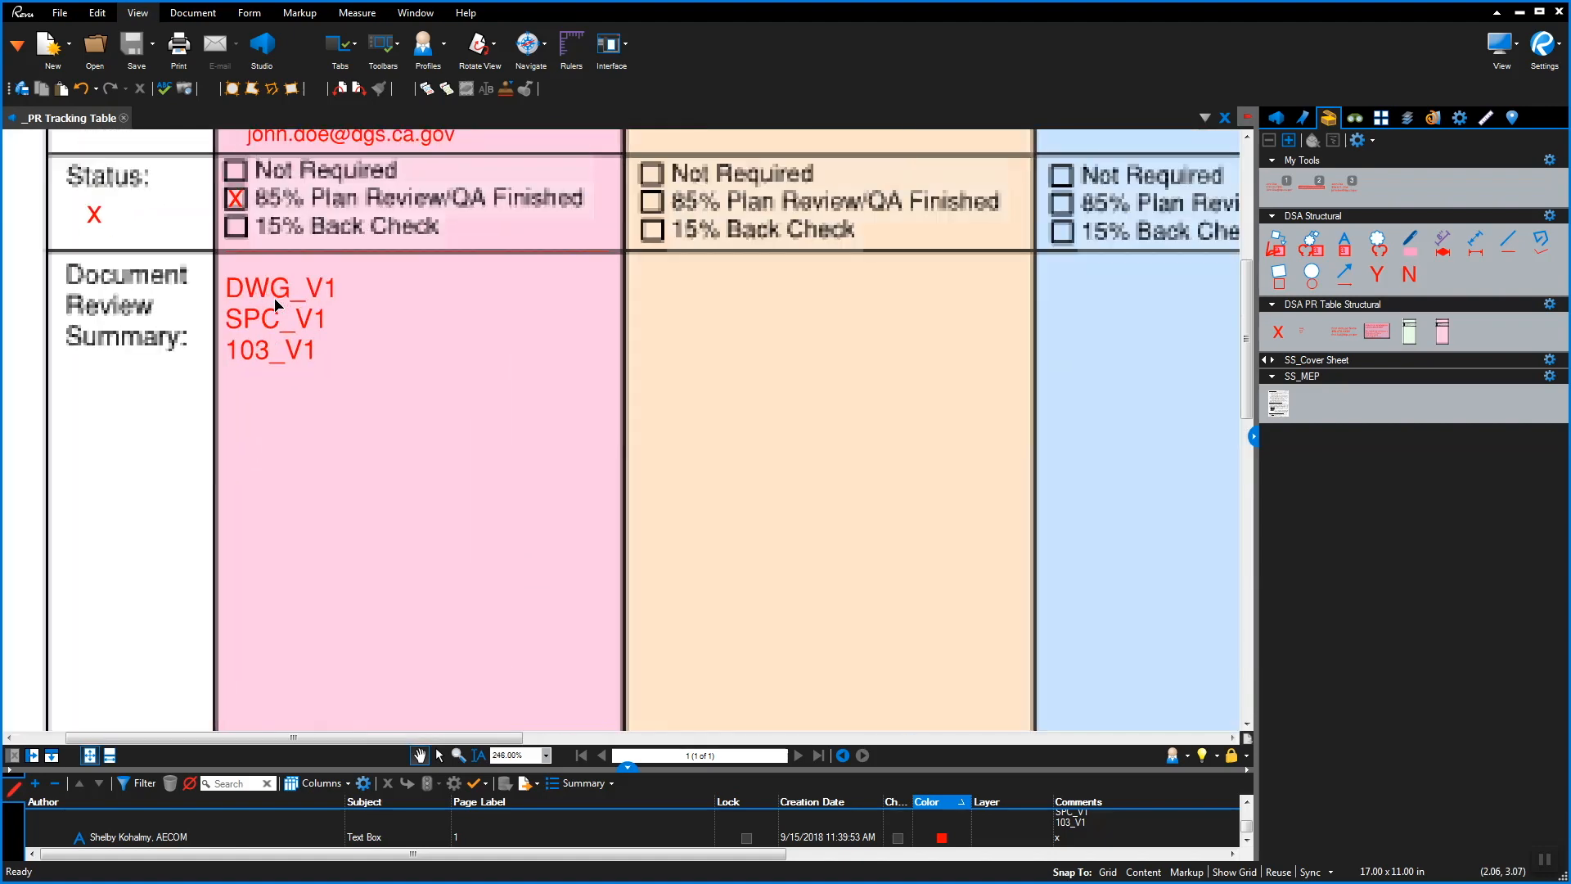
left_click(1304, 332)
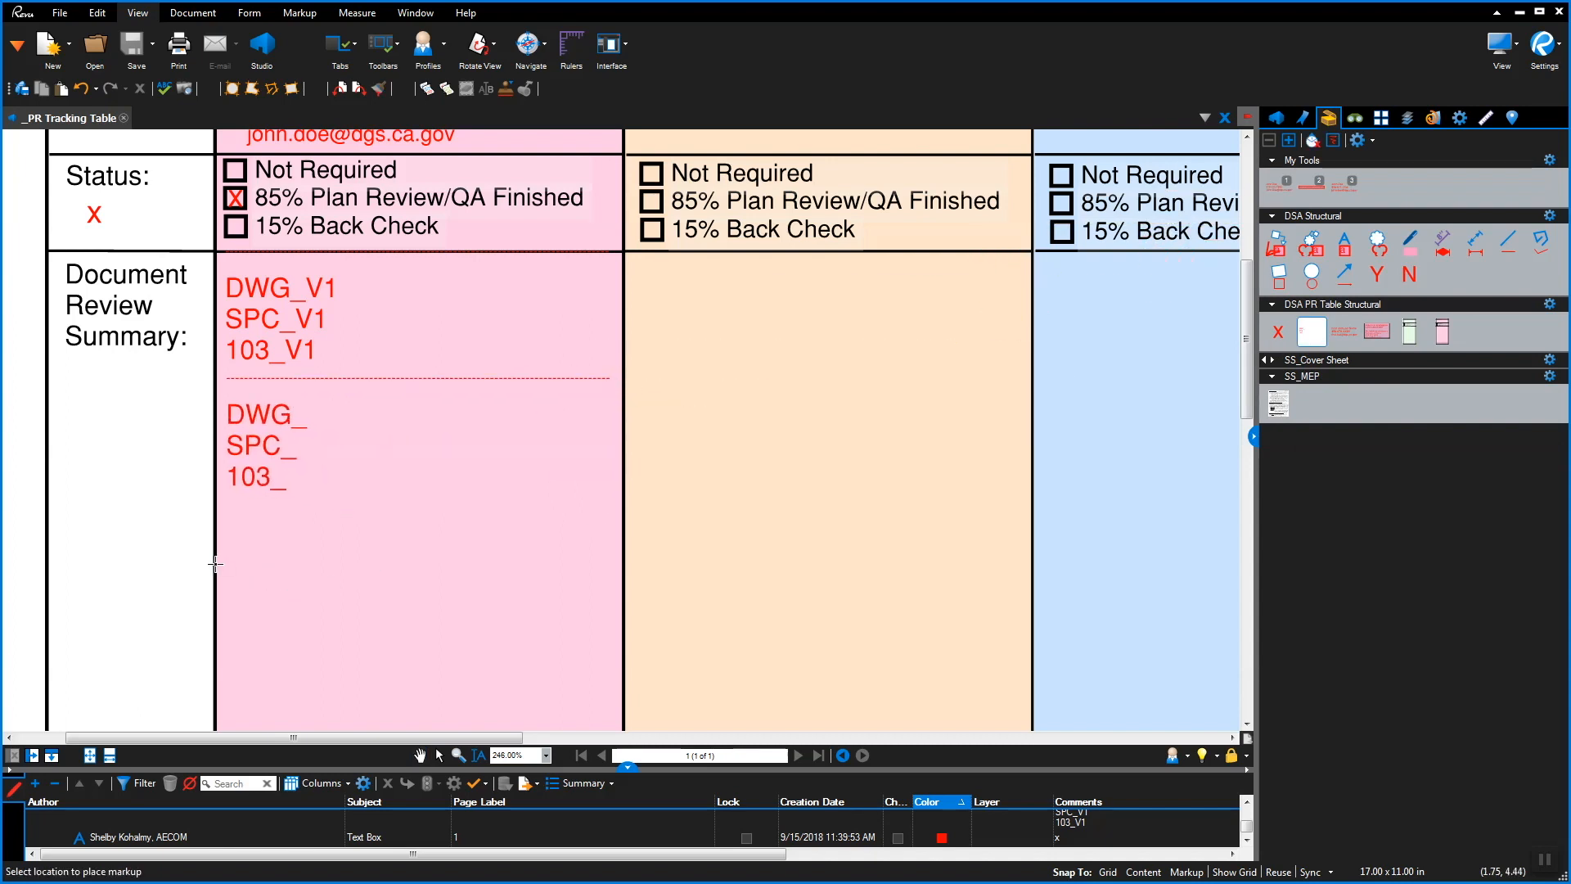
left_click(215, 558)
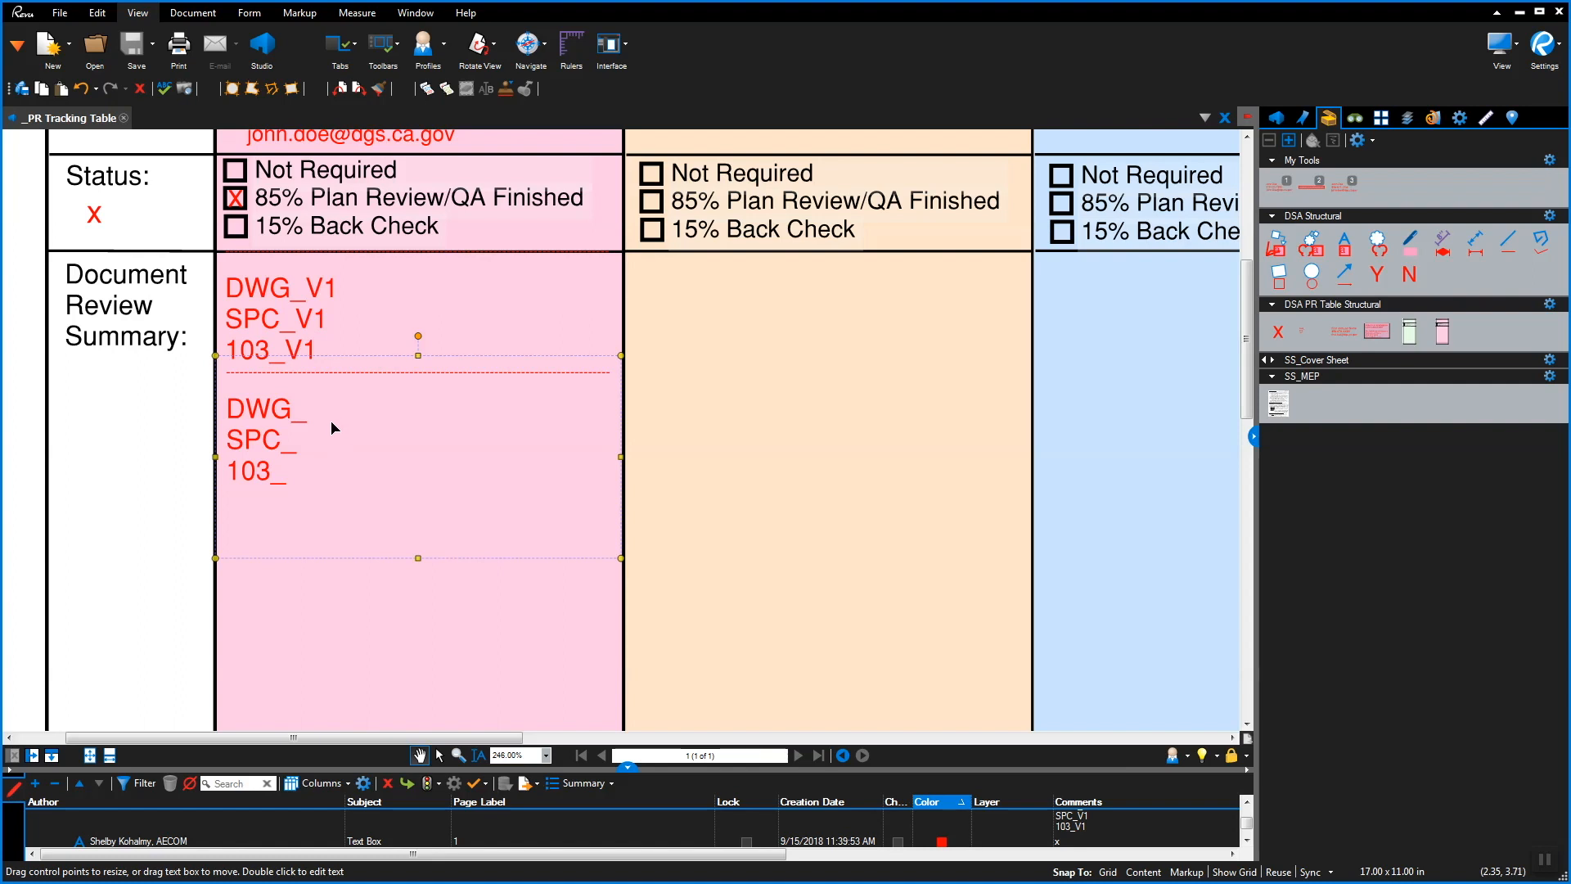
double_click(331, 421)
type("V2")
key("Down")
type("V2")
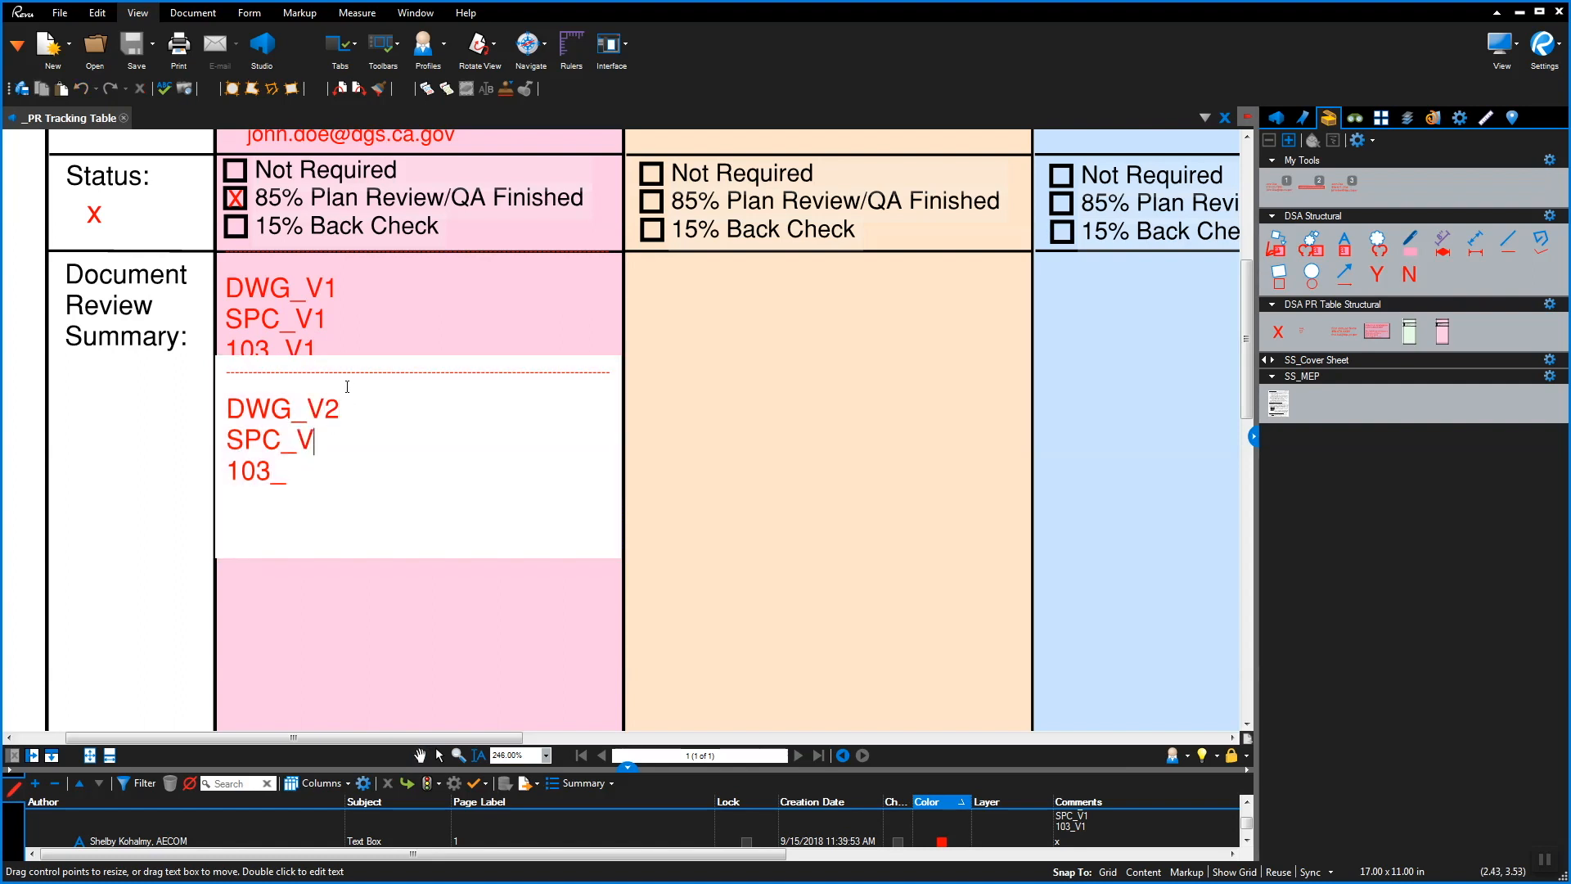
key("Down")
type("V2")
key("Return")
key("Escape")
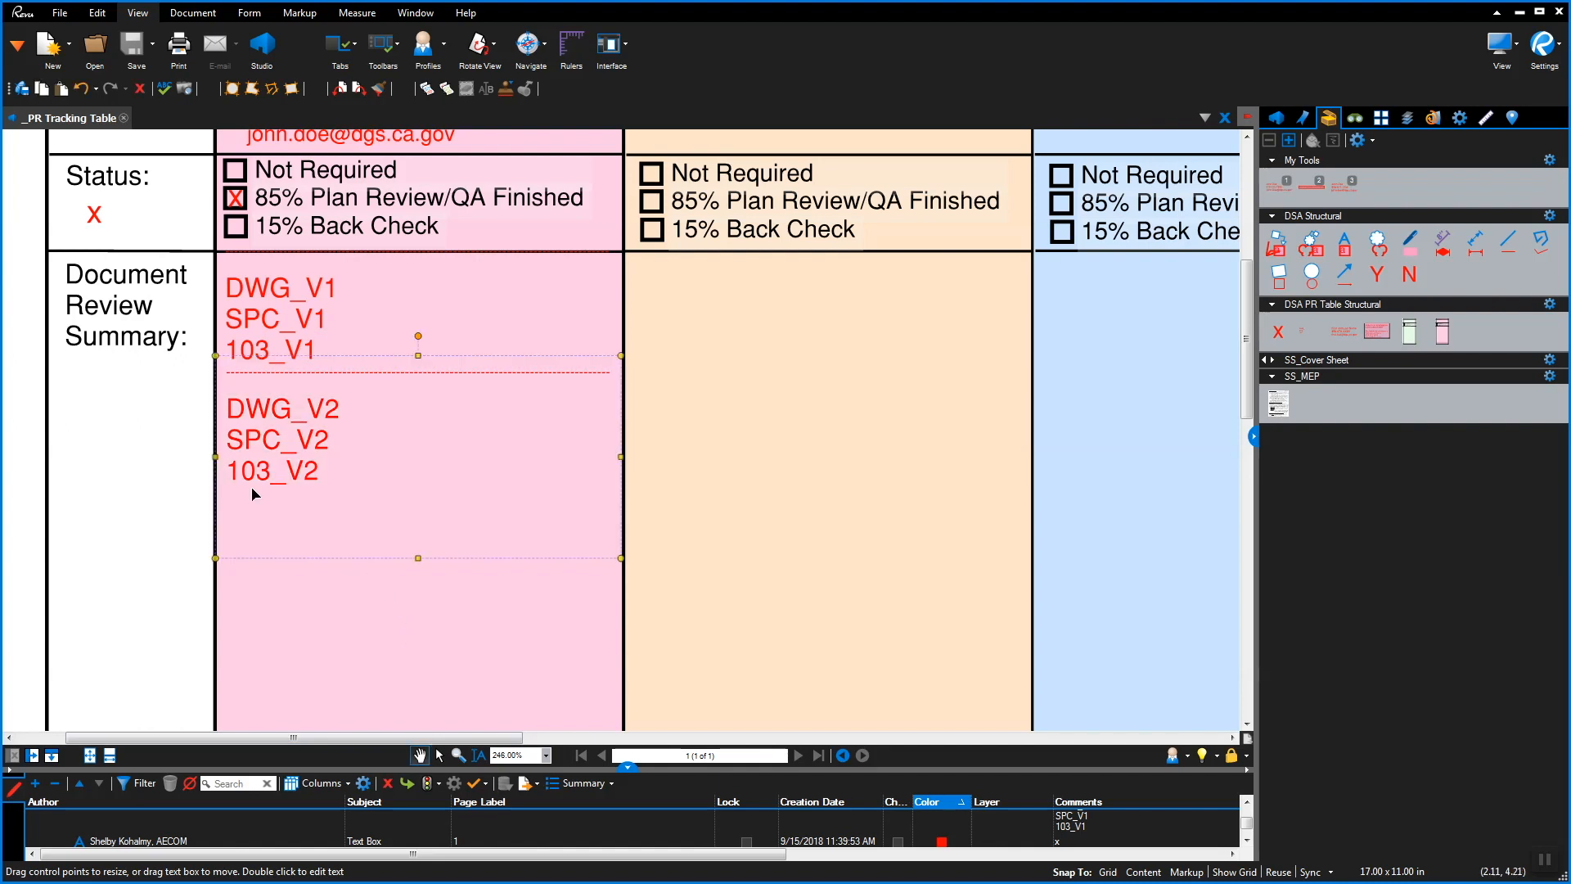
Extend the lower entry to SPC_V2_A and DWG_V2_As corrected
double_click(337, 446)
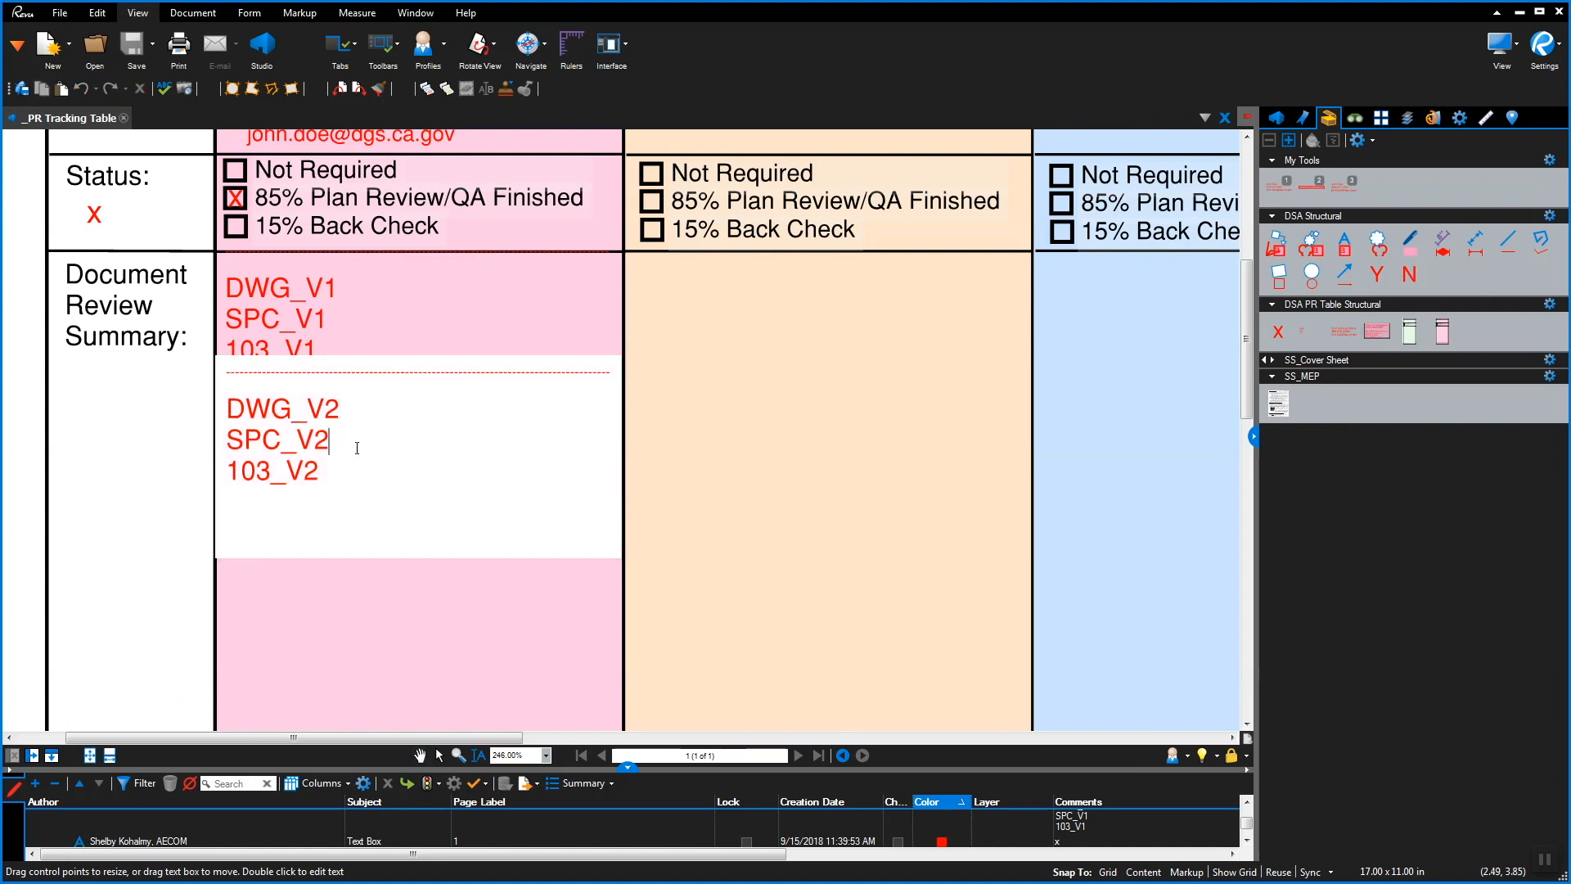
left_click(302, 659)
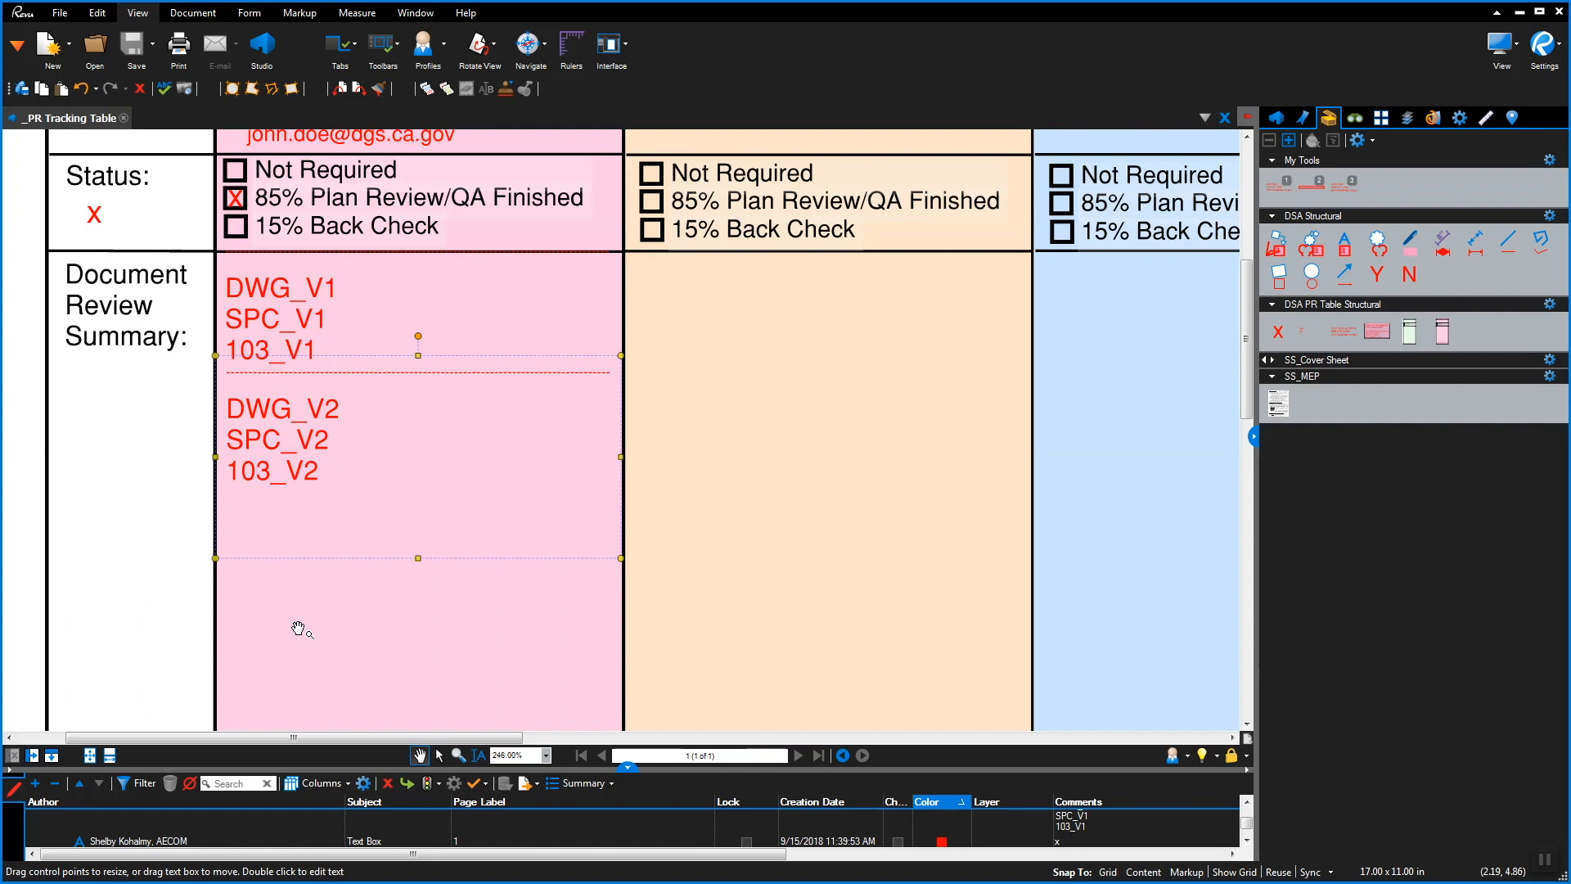
double_click(355, 449)
type("_A")
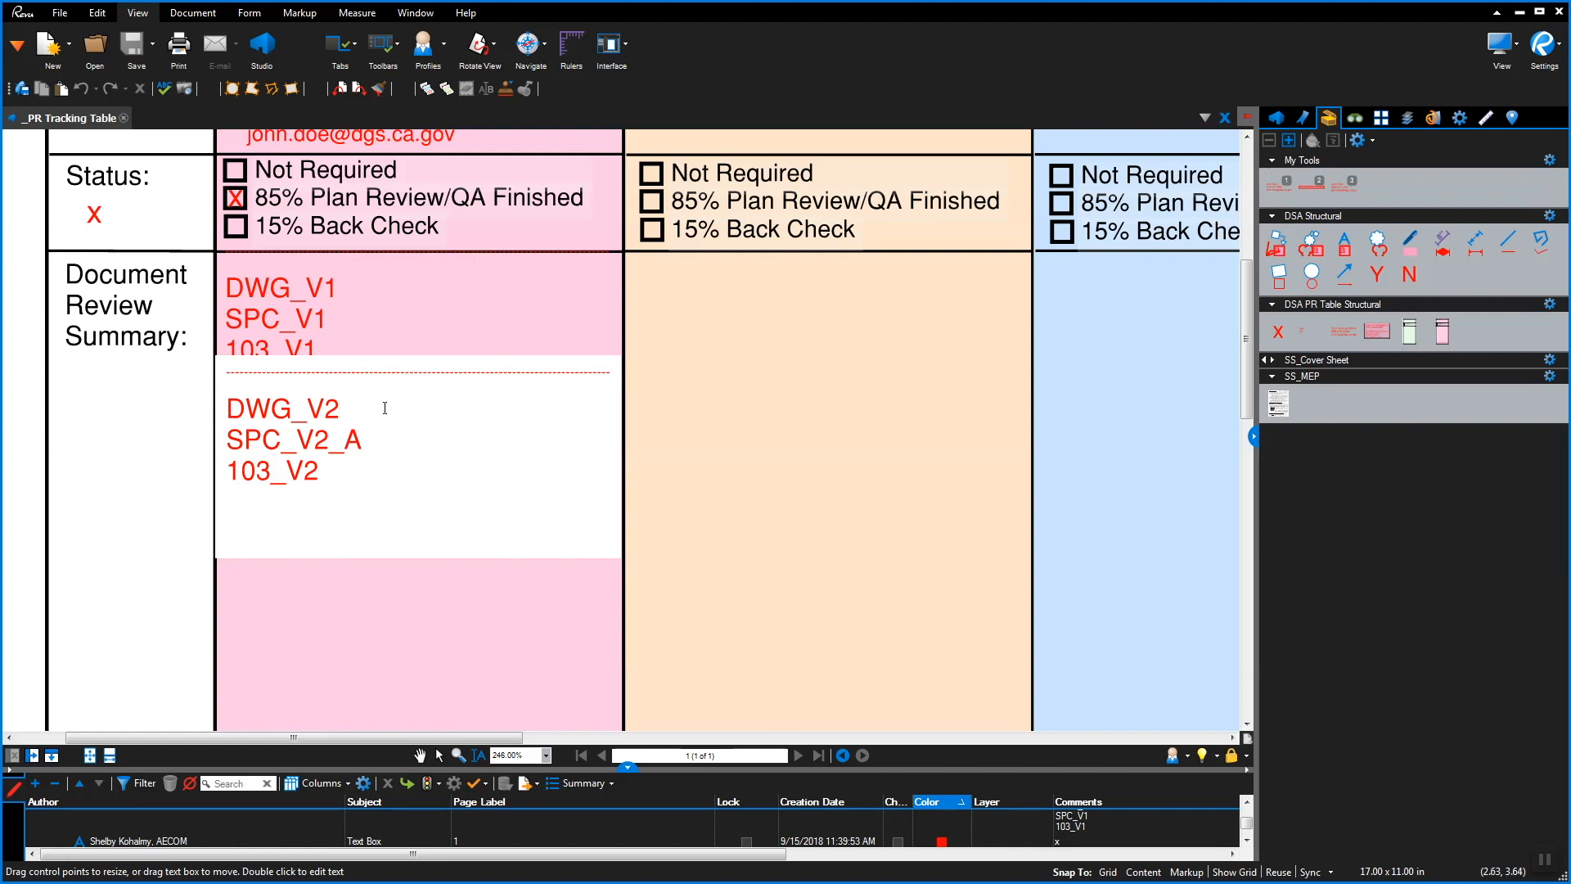
type("_As corrected")
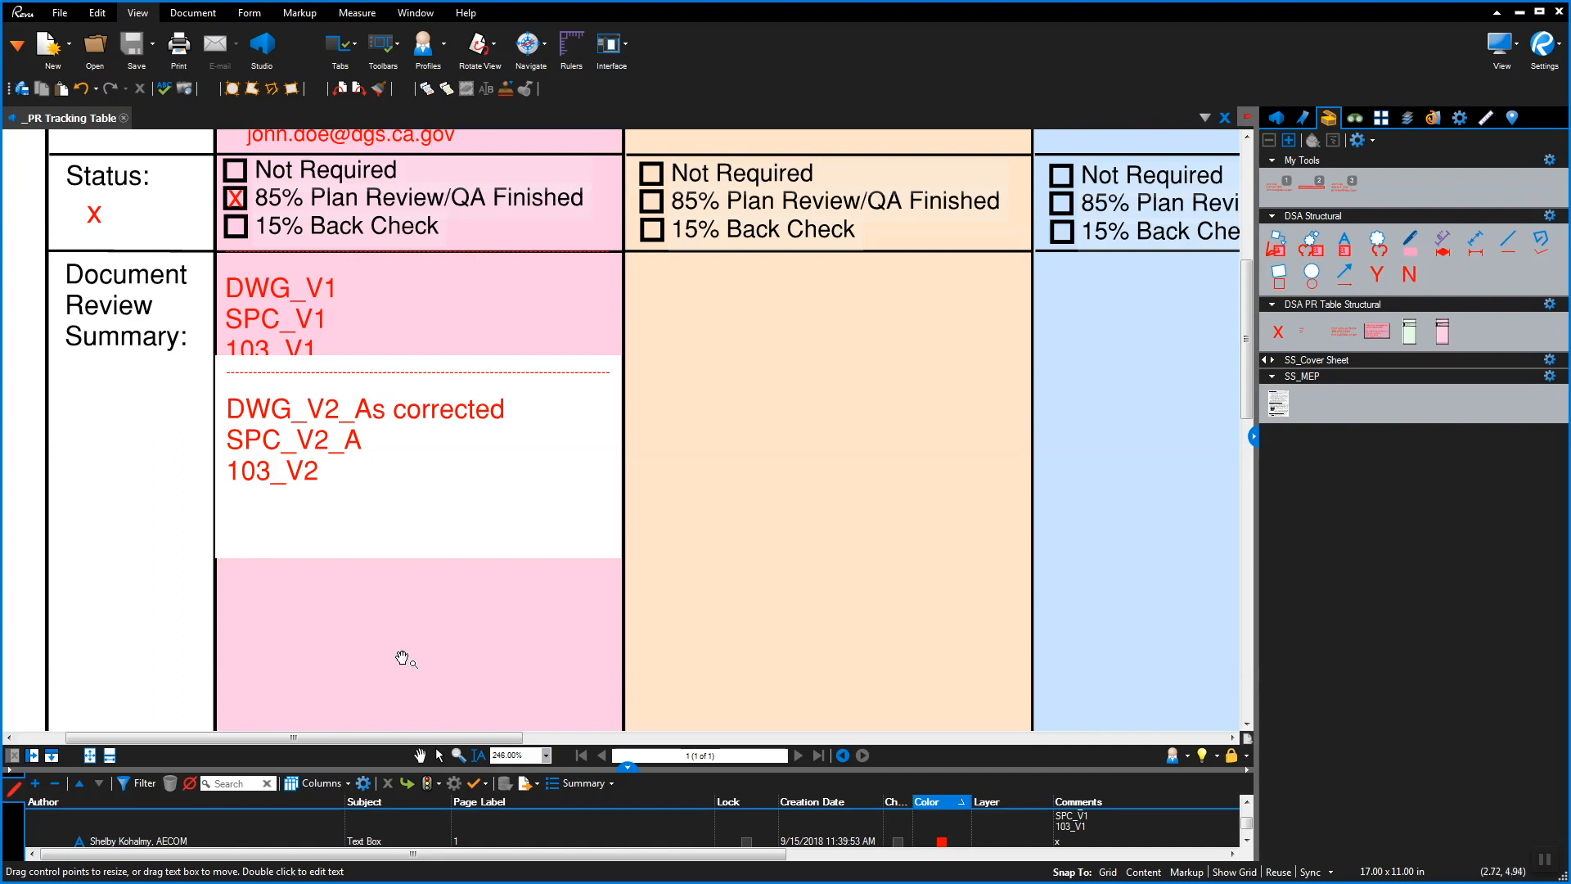
key("Escape")
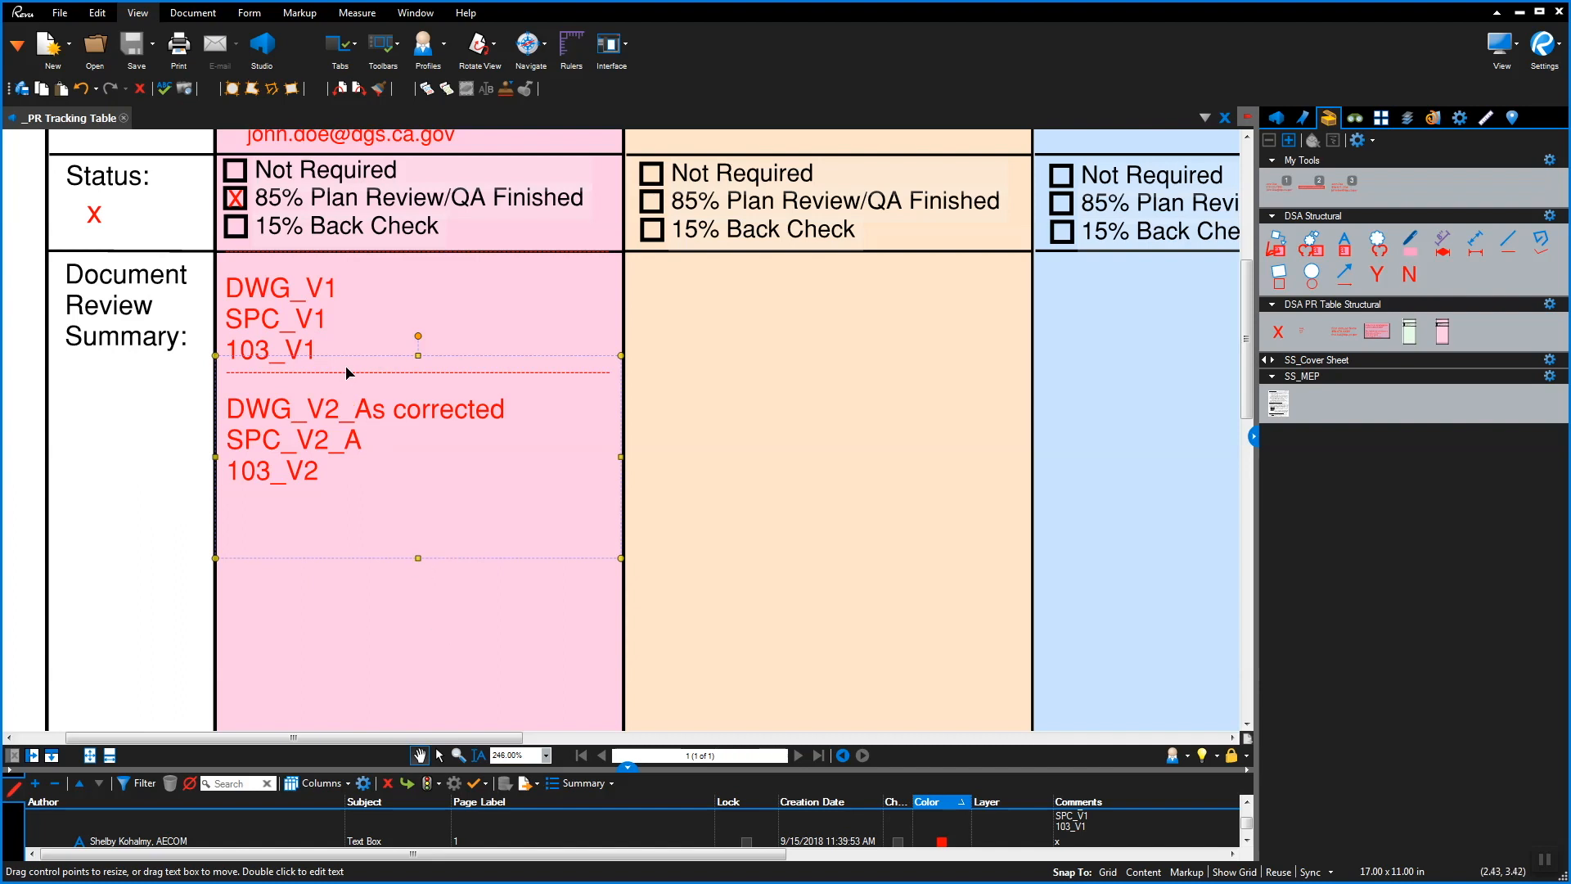
Apply strikethrough to the DWG_V1 text in the first summary entry via Properties
double_click(341, 282)
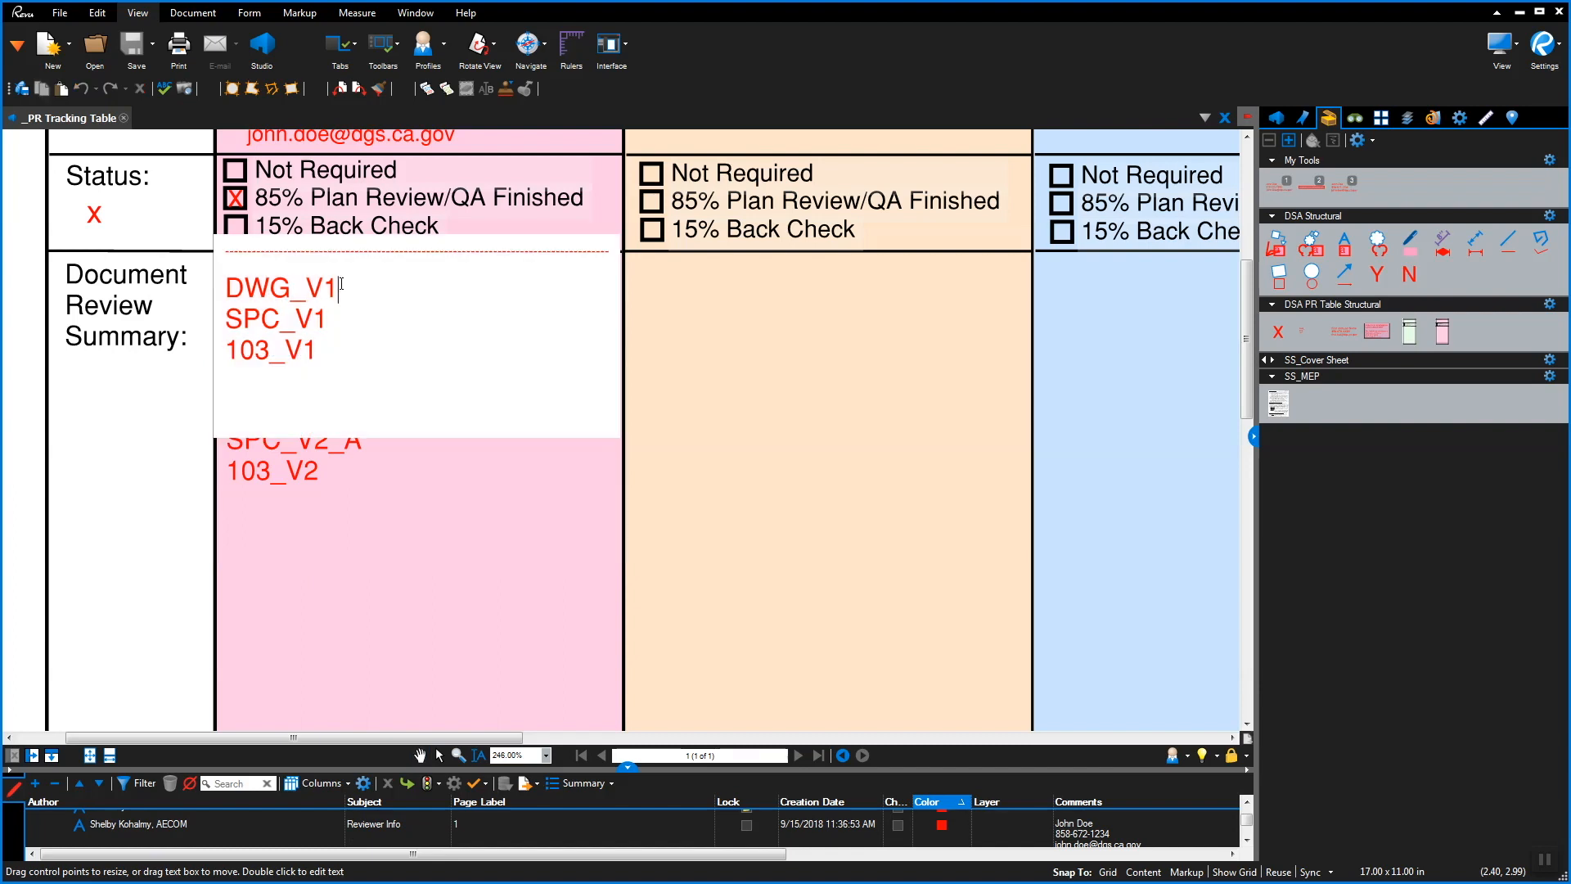
left_click_drag(337, 288, 217, 300)
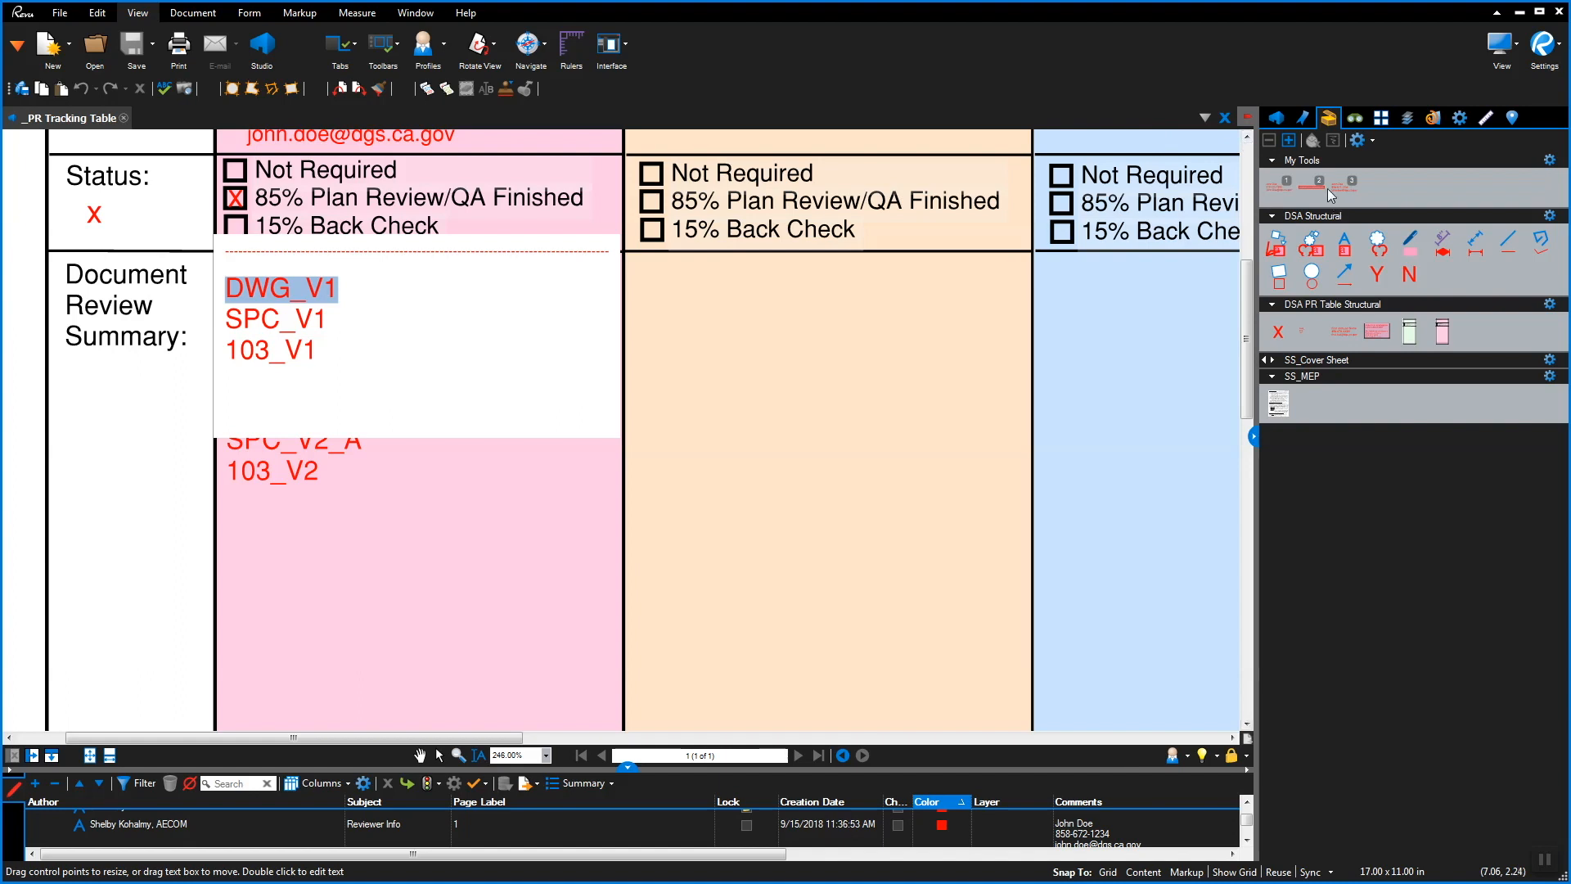
left_click(1460, 119)
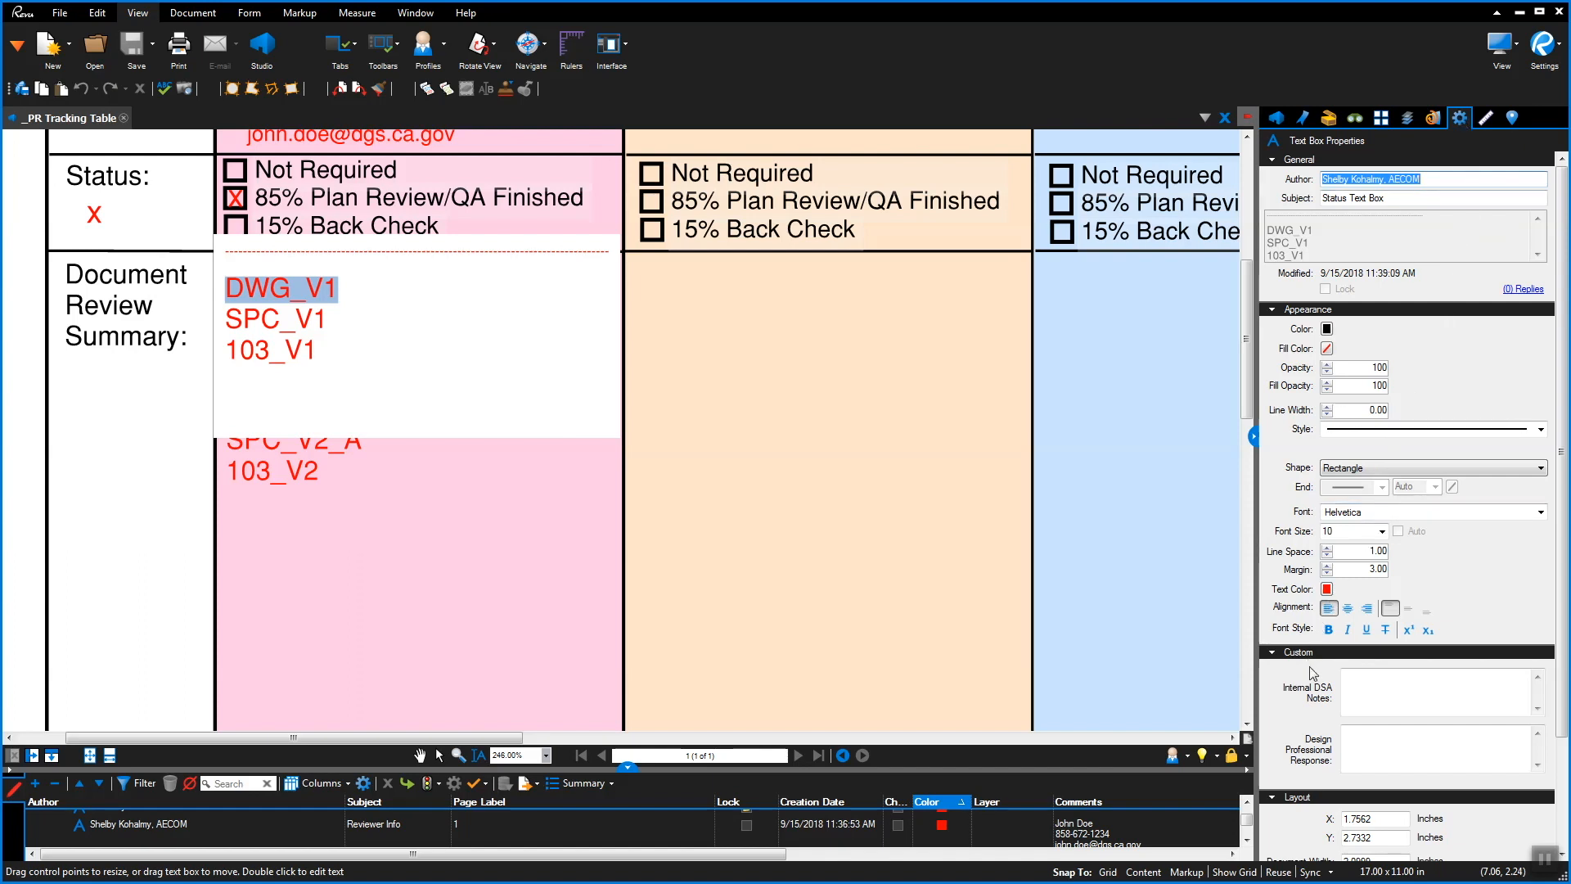
left_click(1386, 630)
key("Escape")
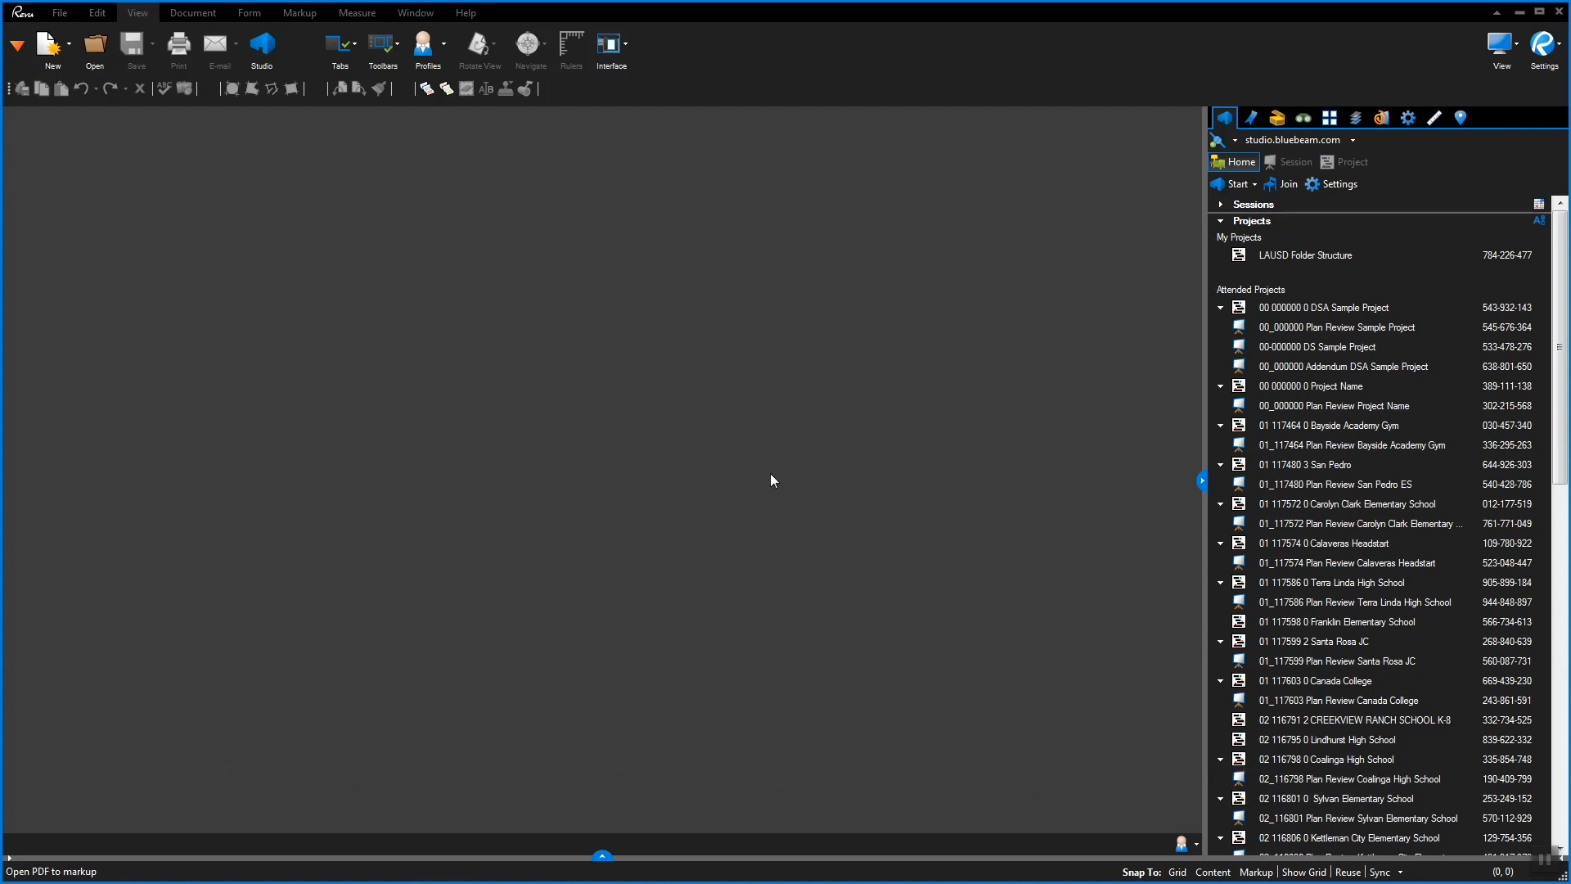
Join the 00_000000 Plan Review Project Name session from the 00 000000 0 Project Name project
left_click(1252, 390)
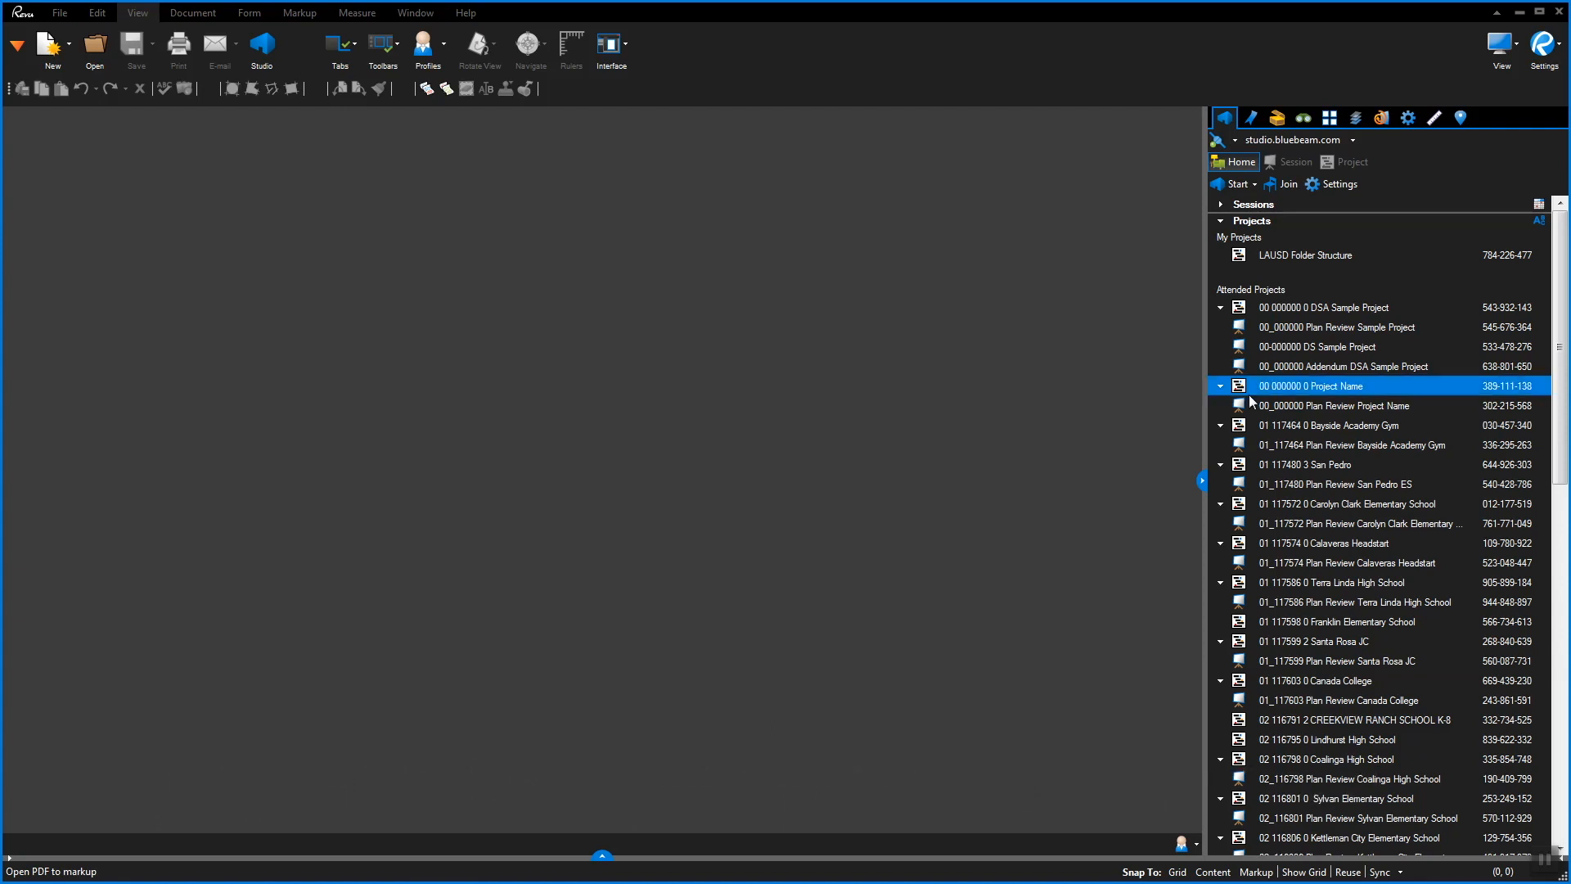
double_click(1282, 391)
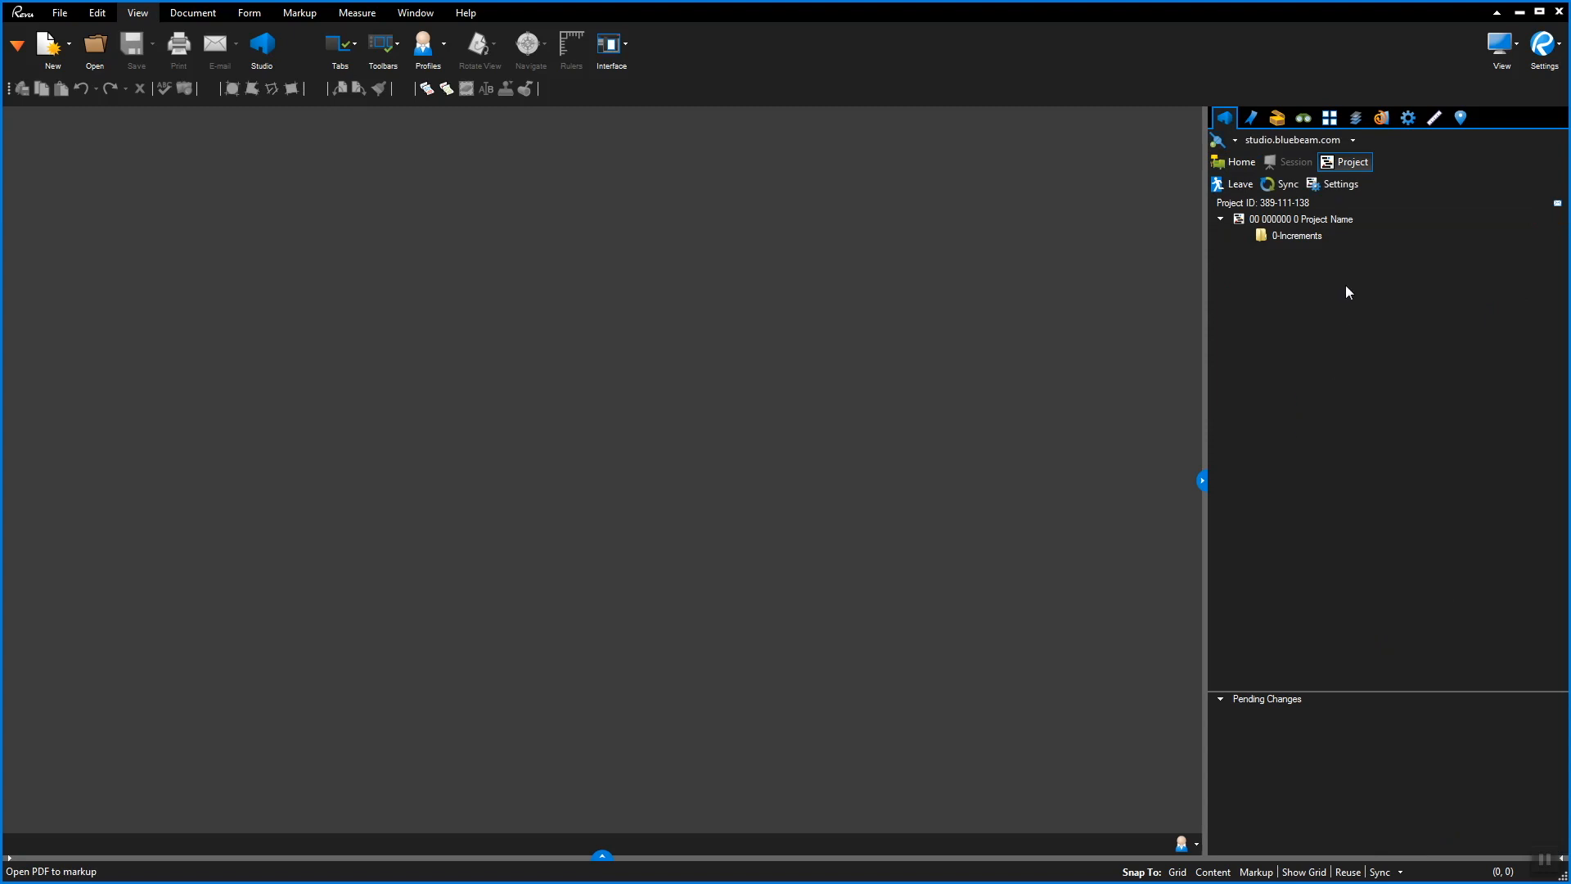
right_click(1324, 219)
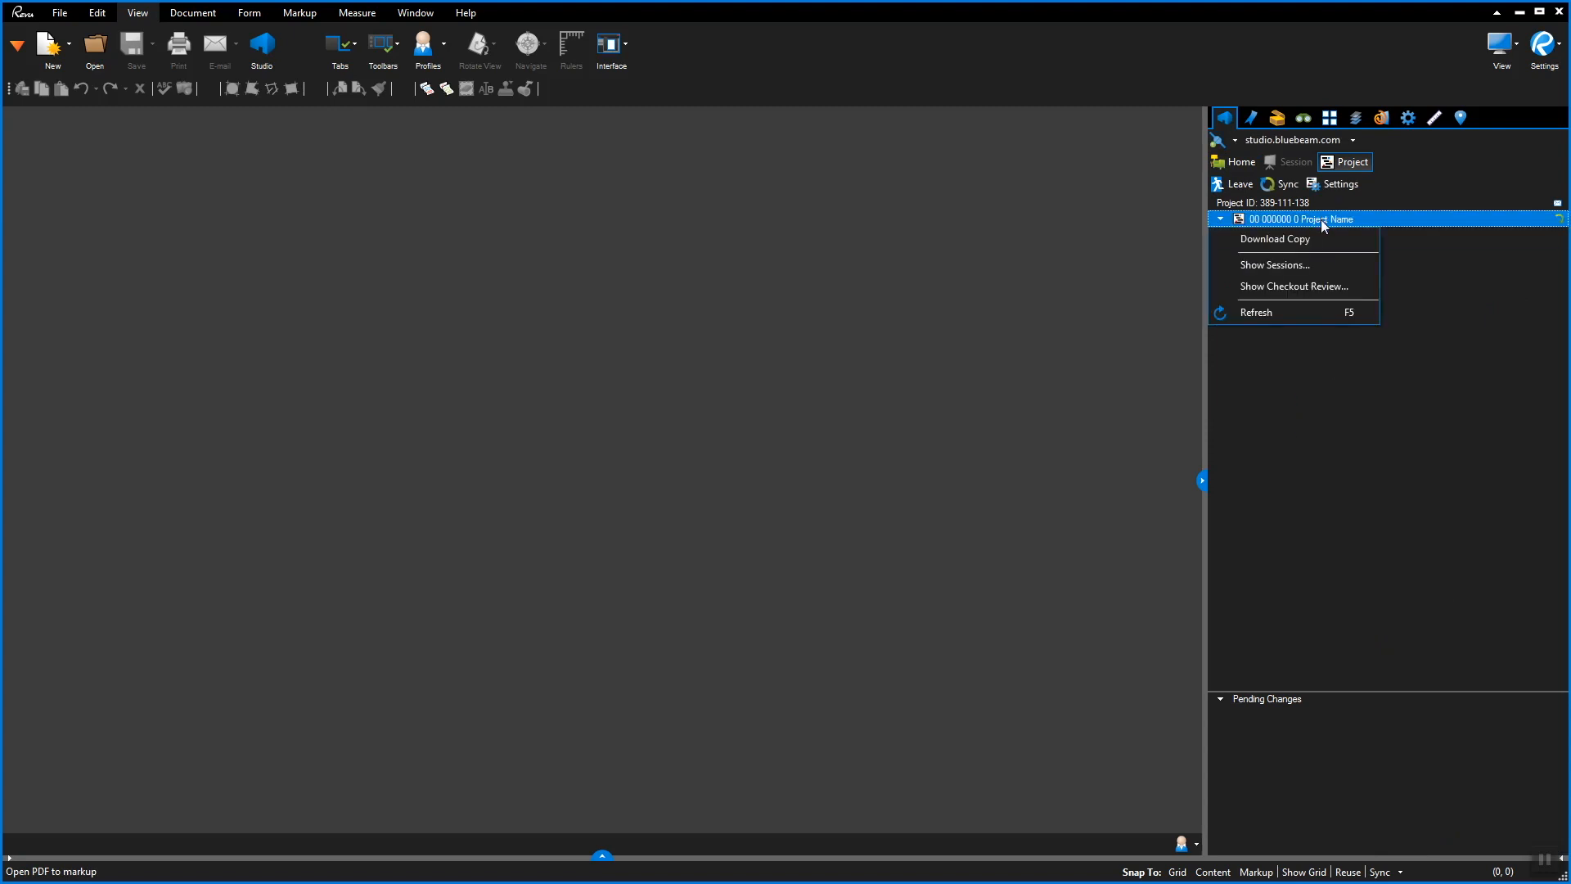
left_click(1326, 276)
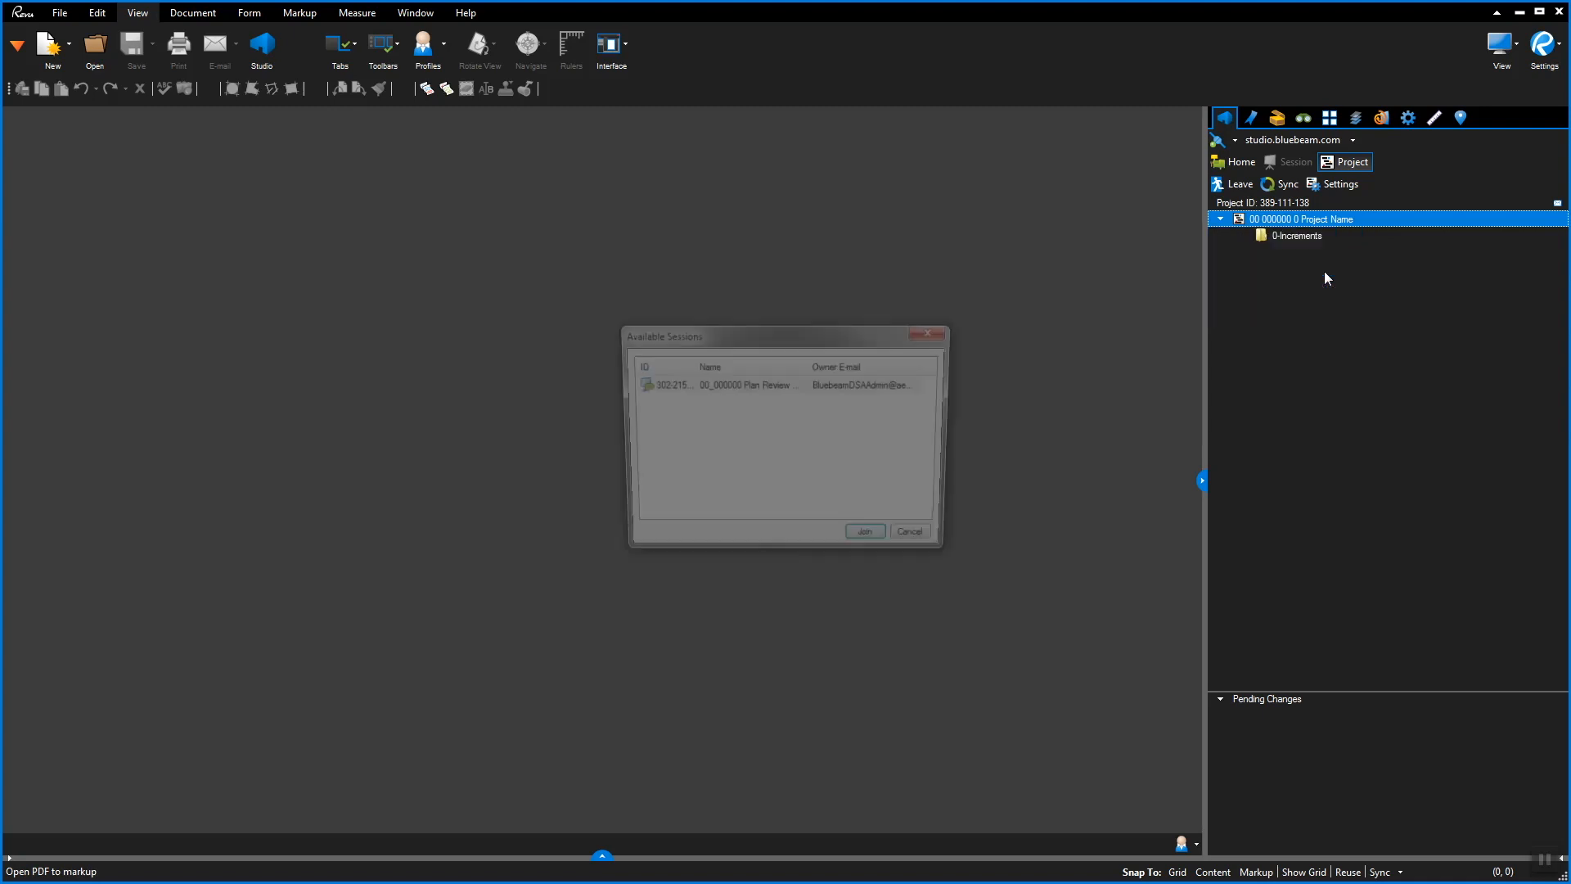
left_click(753, 390)
left_click(863, 545)
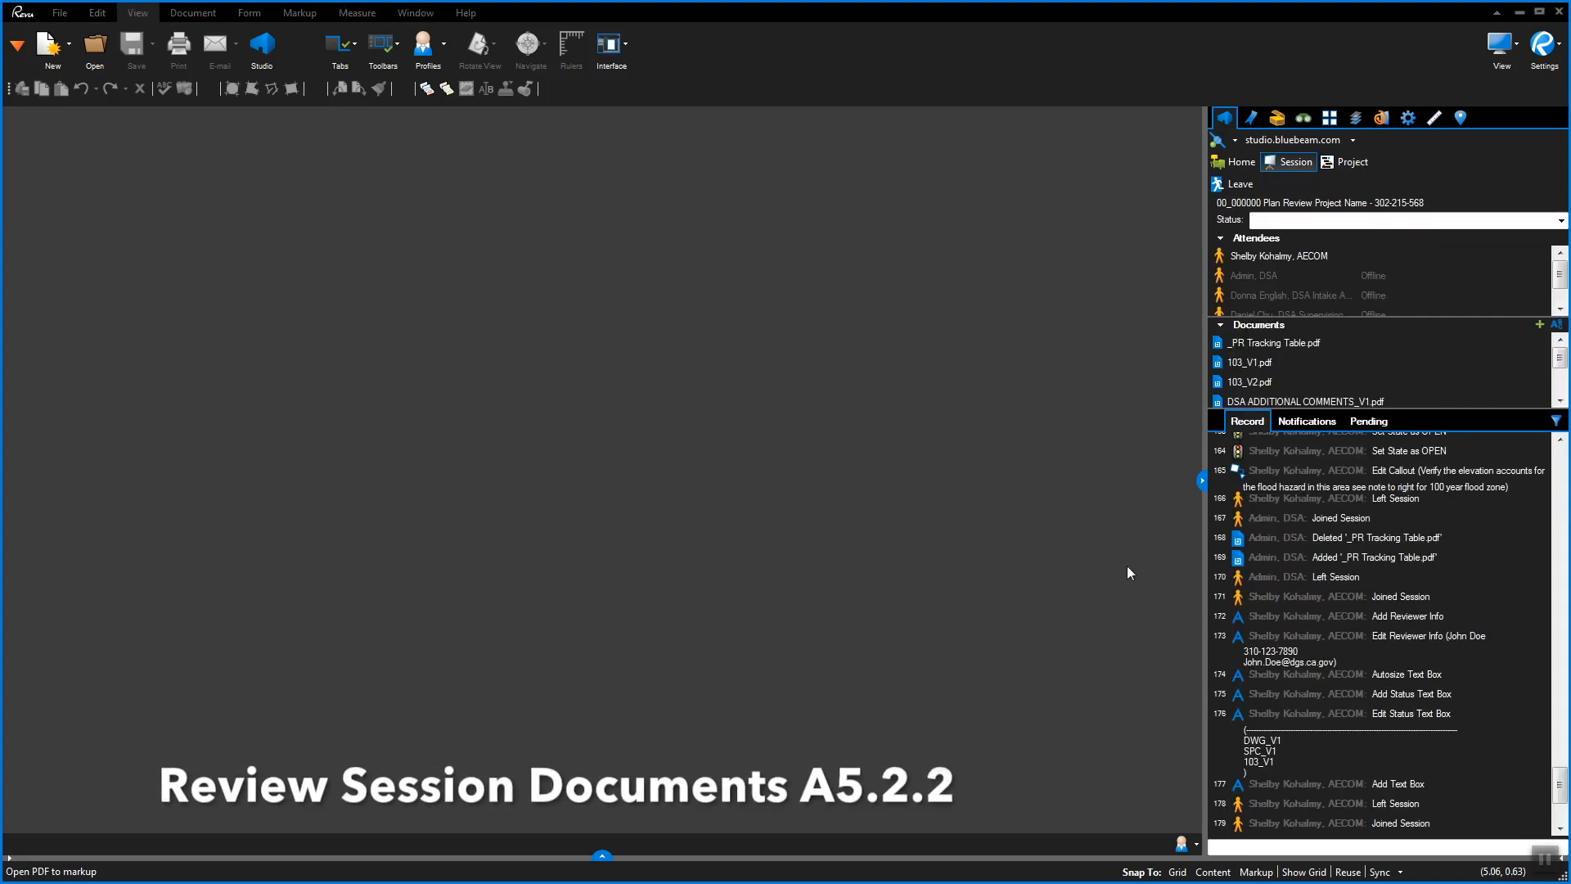
Open DWG_V1.pdf from the session's document list
left_click(1252, 362)
scroll(1383, 372, "down", 3)
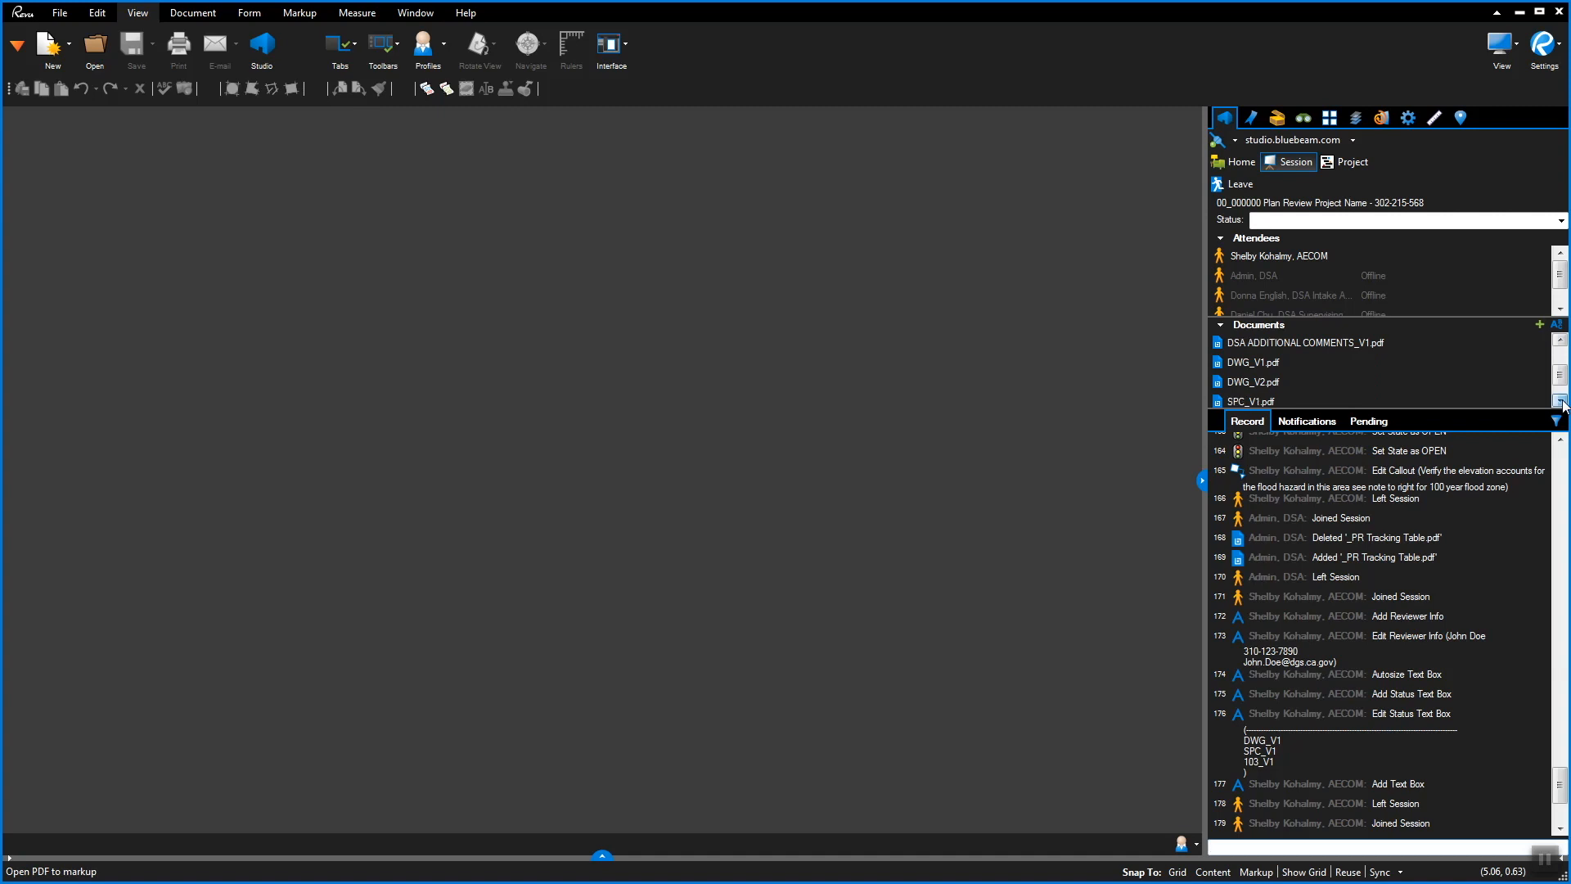
left_click(1249, 363)
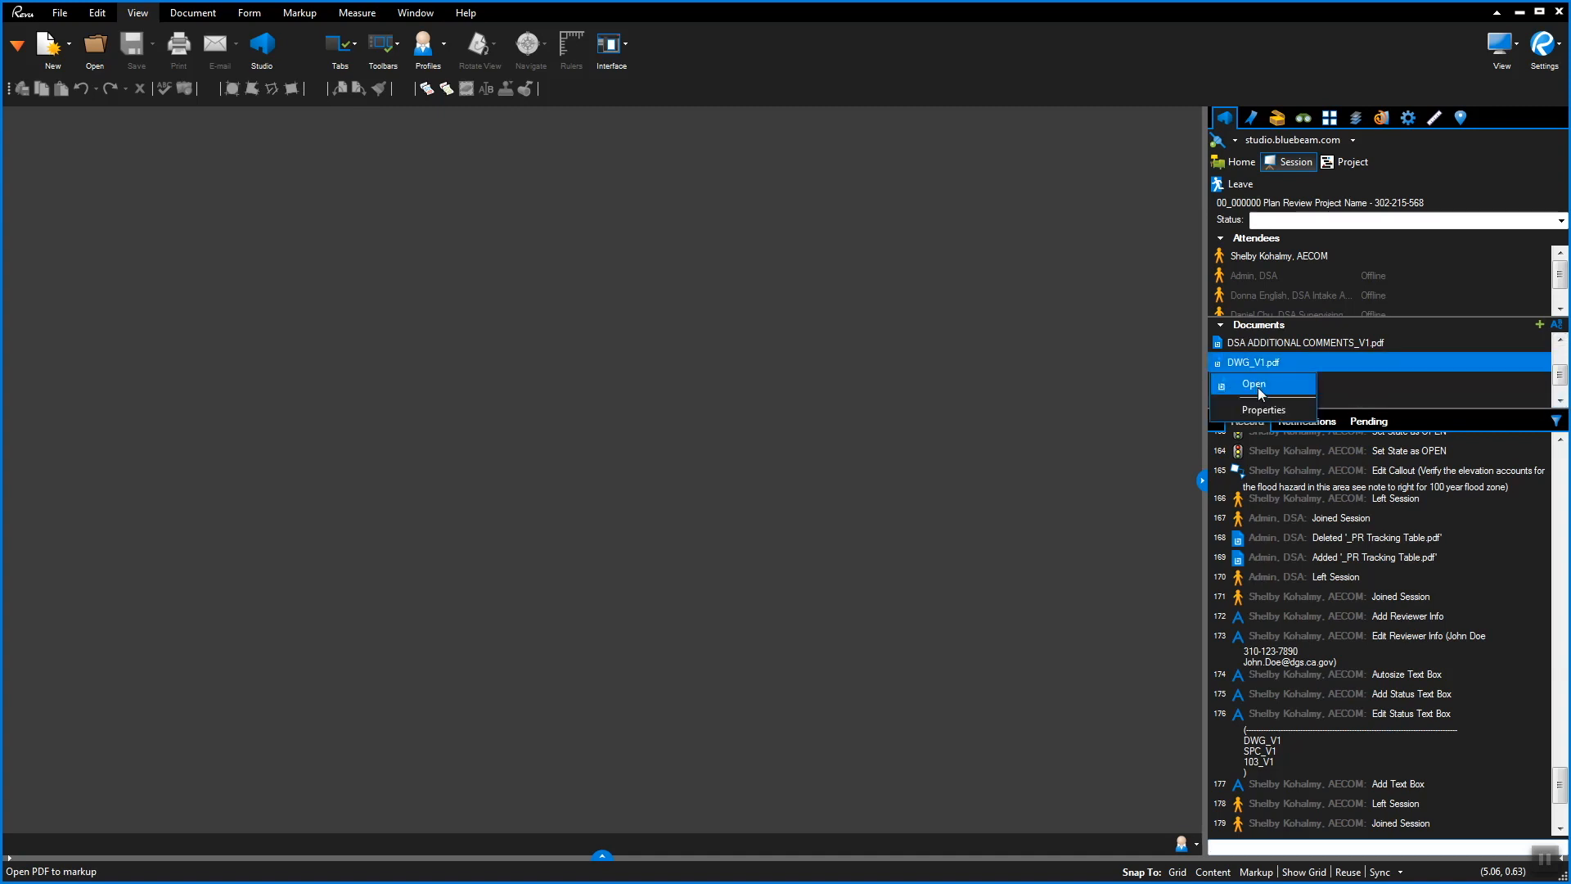
left_click(1258, 386)
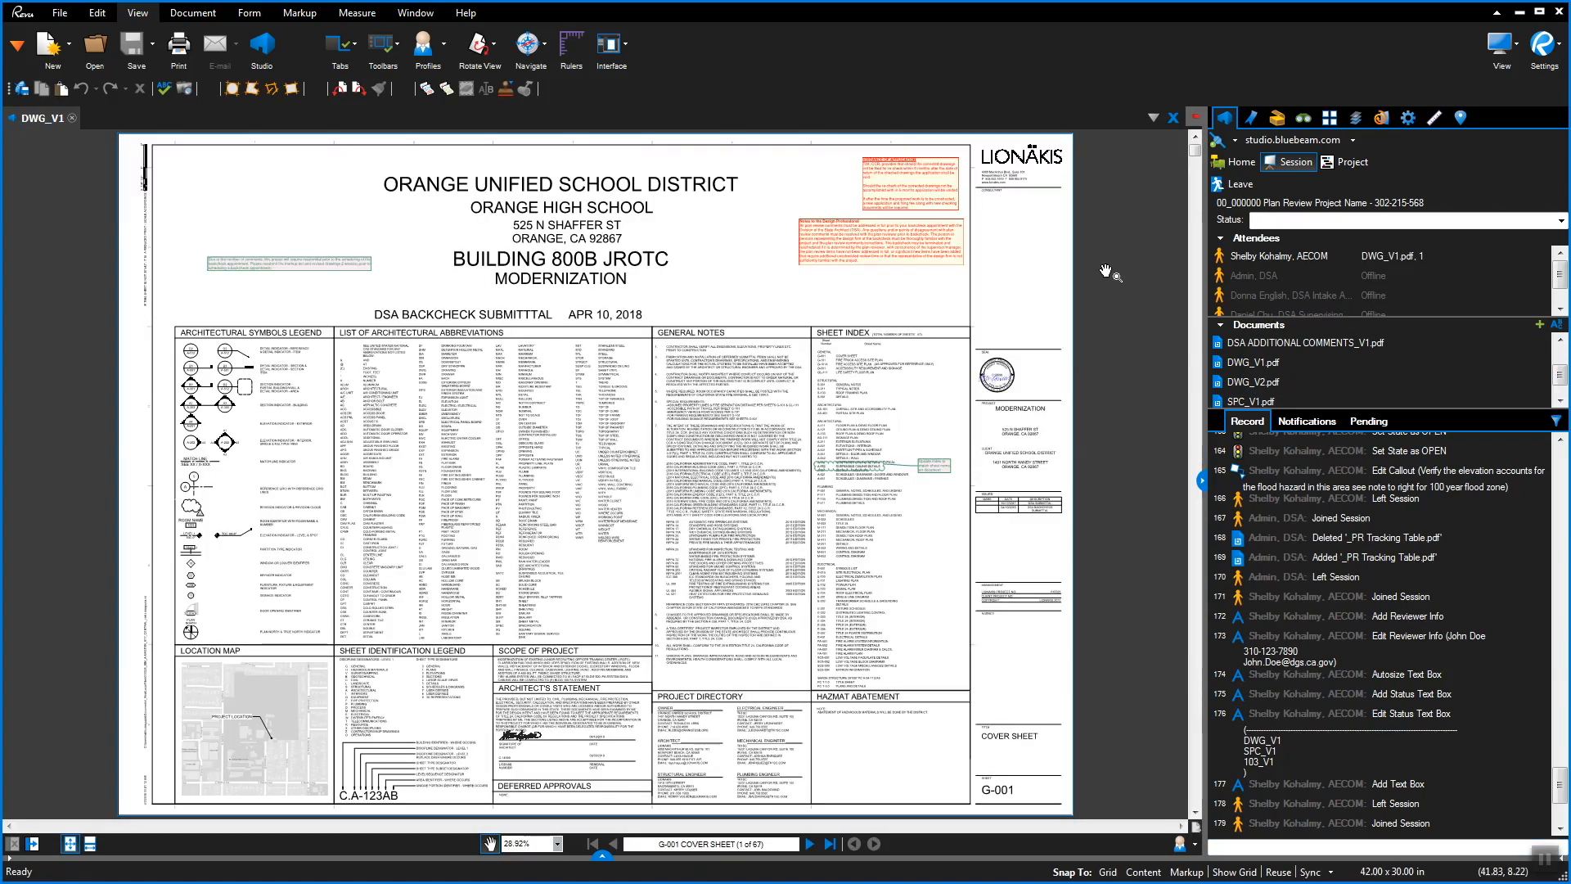
Jump via Bookmarks to AS-101, follow the enlarged floor plan link to A-111, then return to the session
left_click(1330, 117)
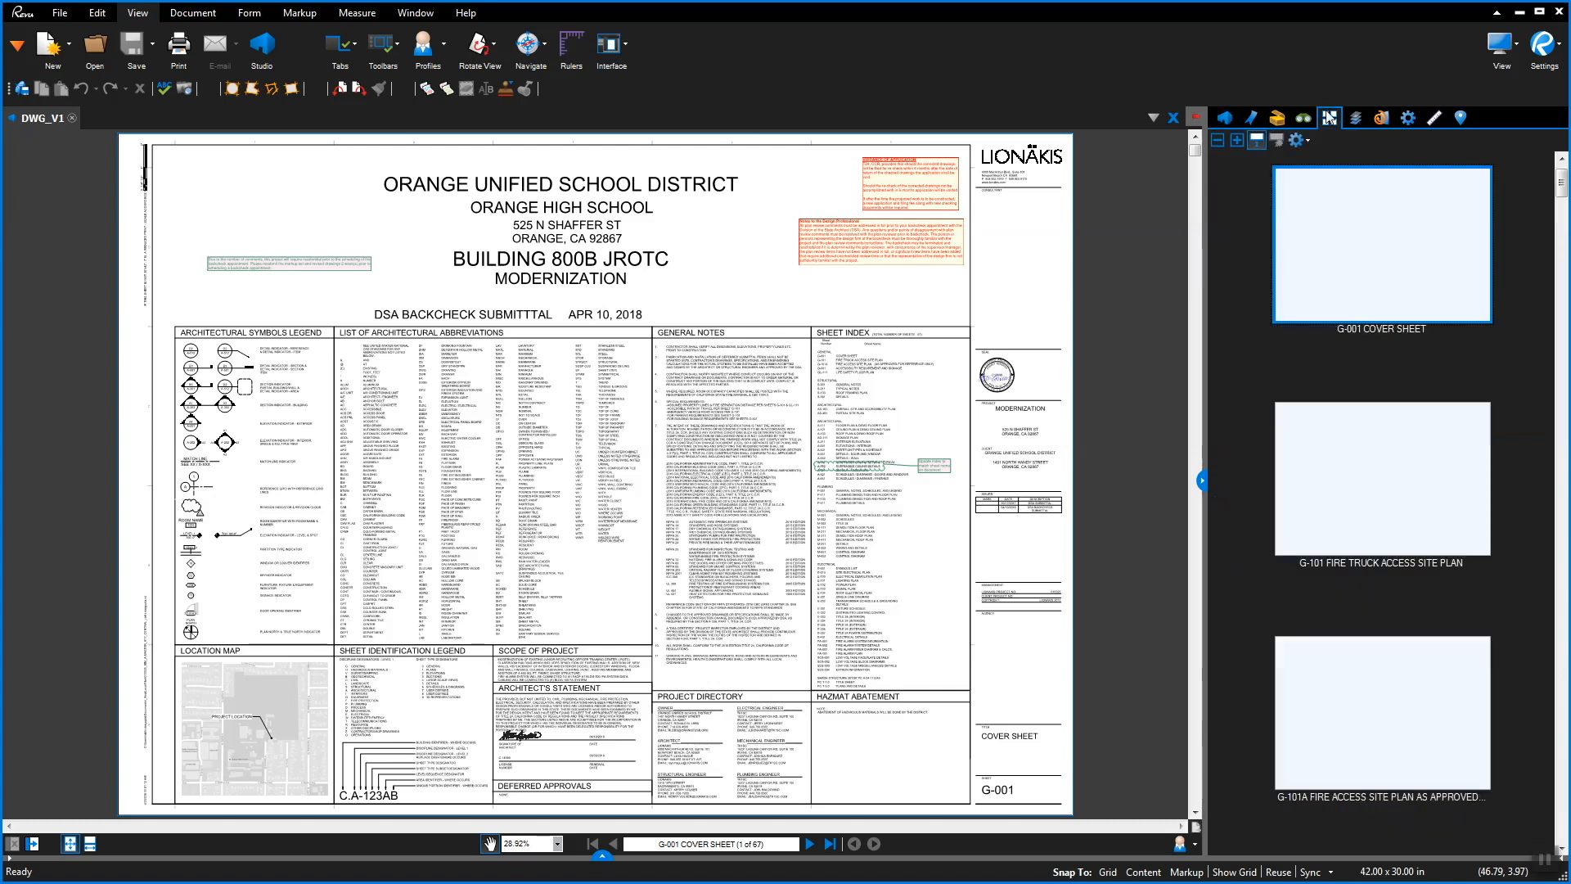
left_click(1250, 122)
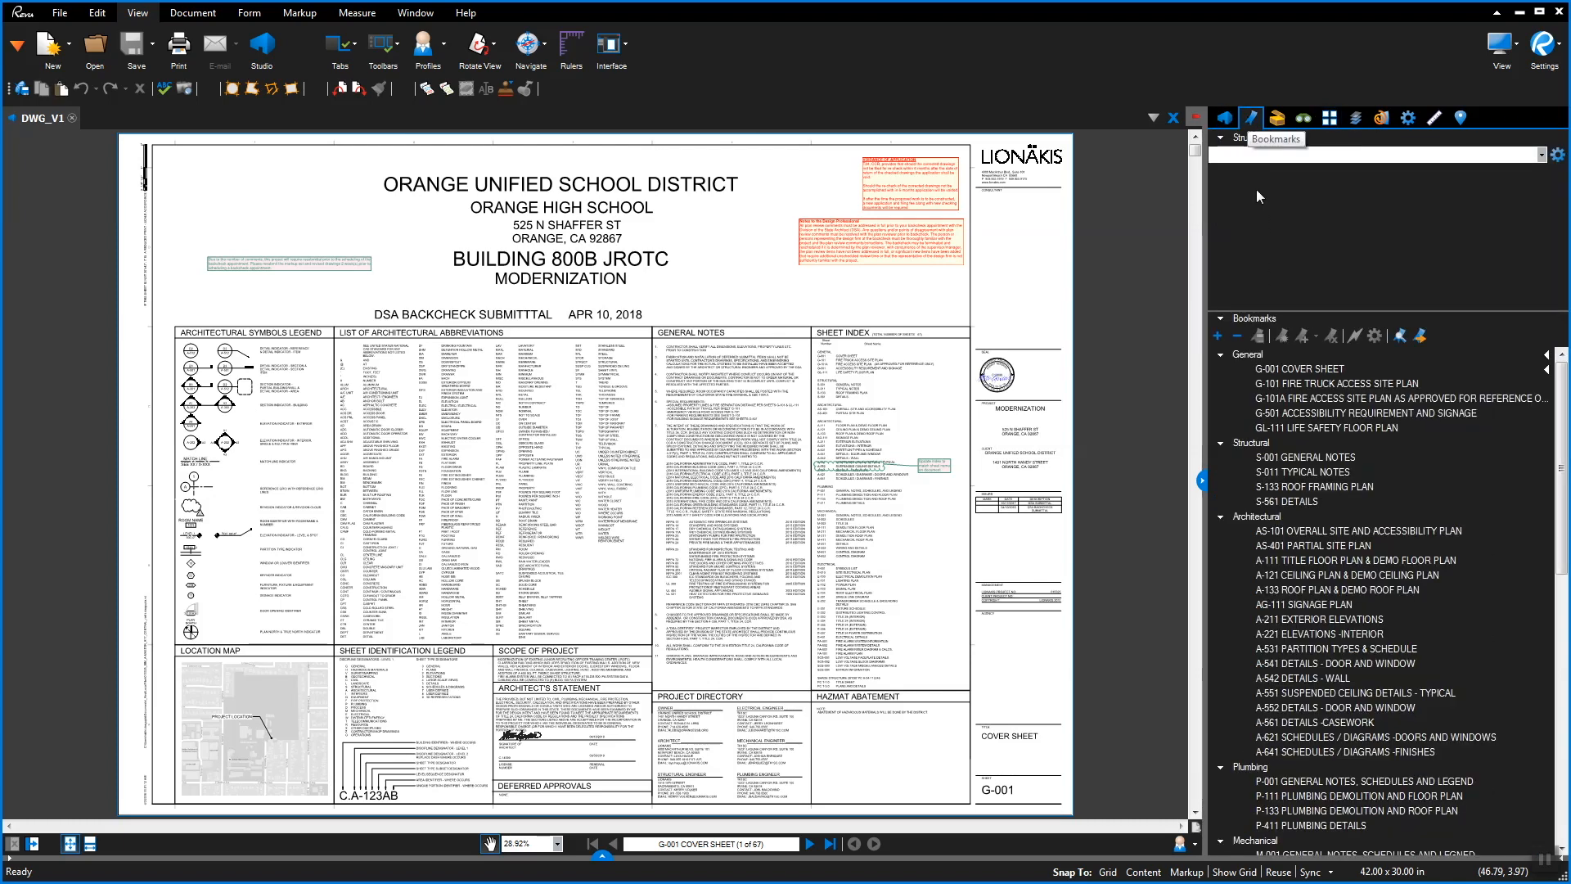
left_click(1327, 531)
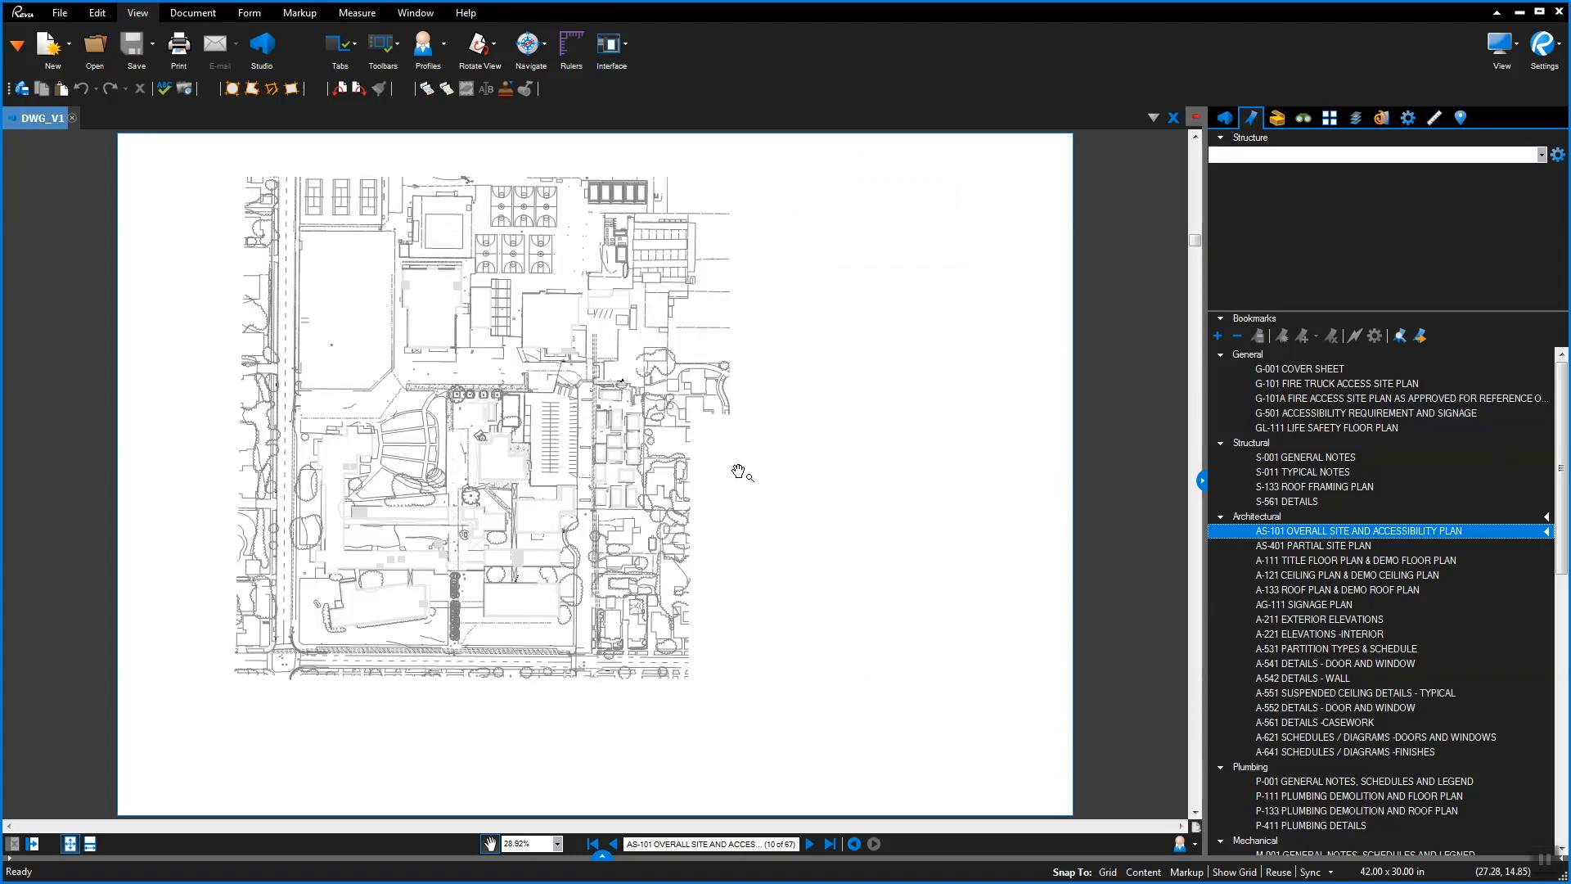
scroll(703, 364, "up", 2)
scroll(703, 365, "up", 3)
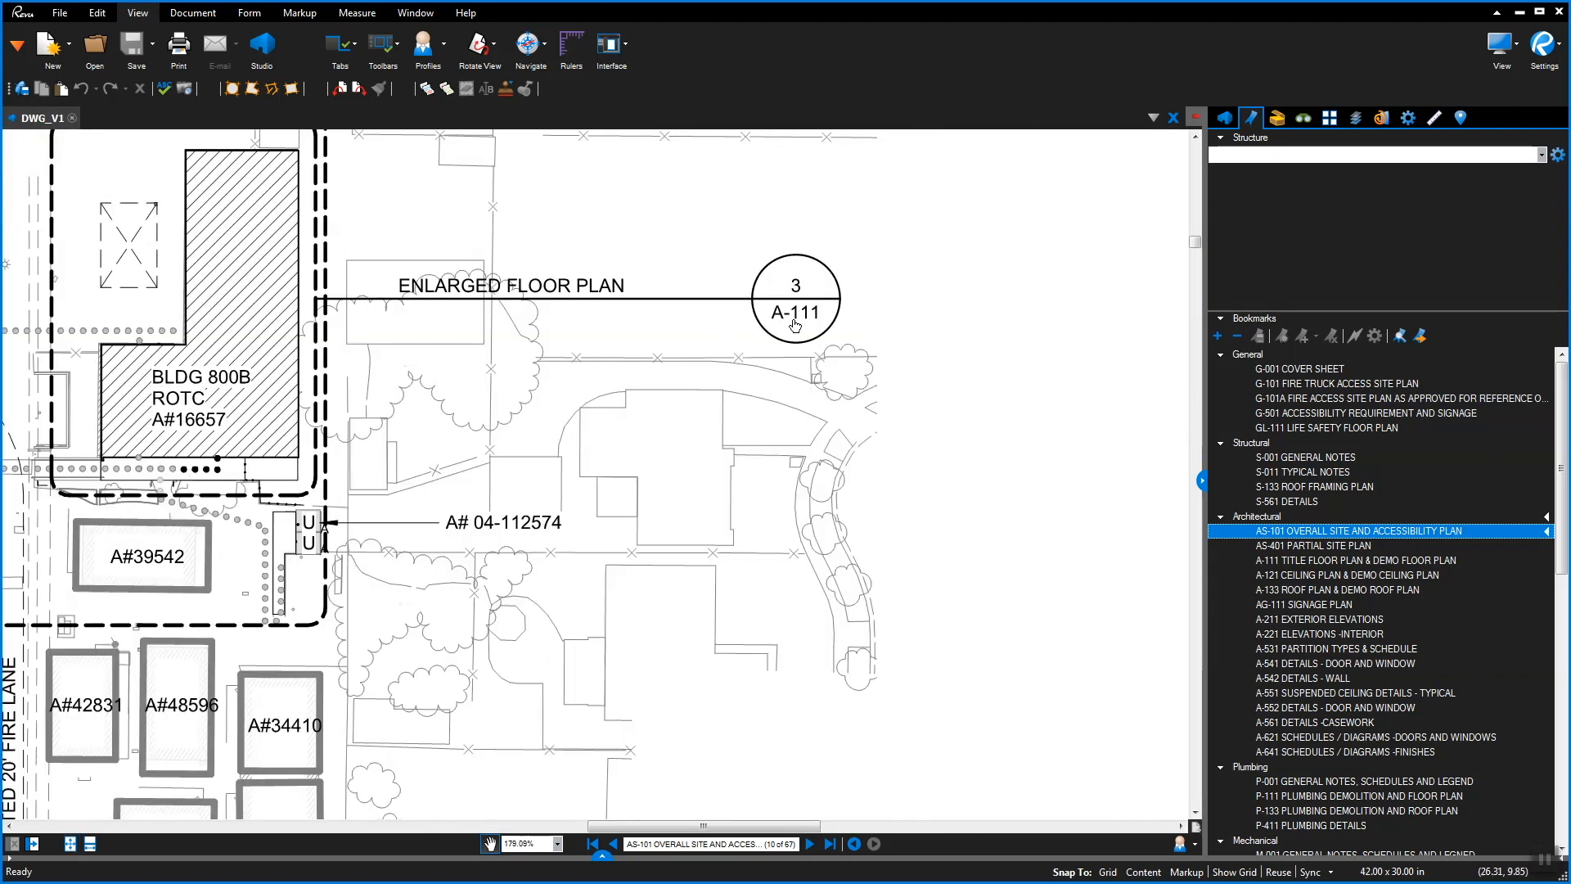
left_click(794, 318)
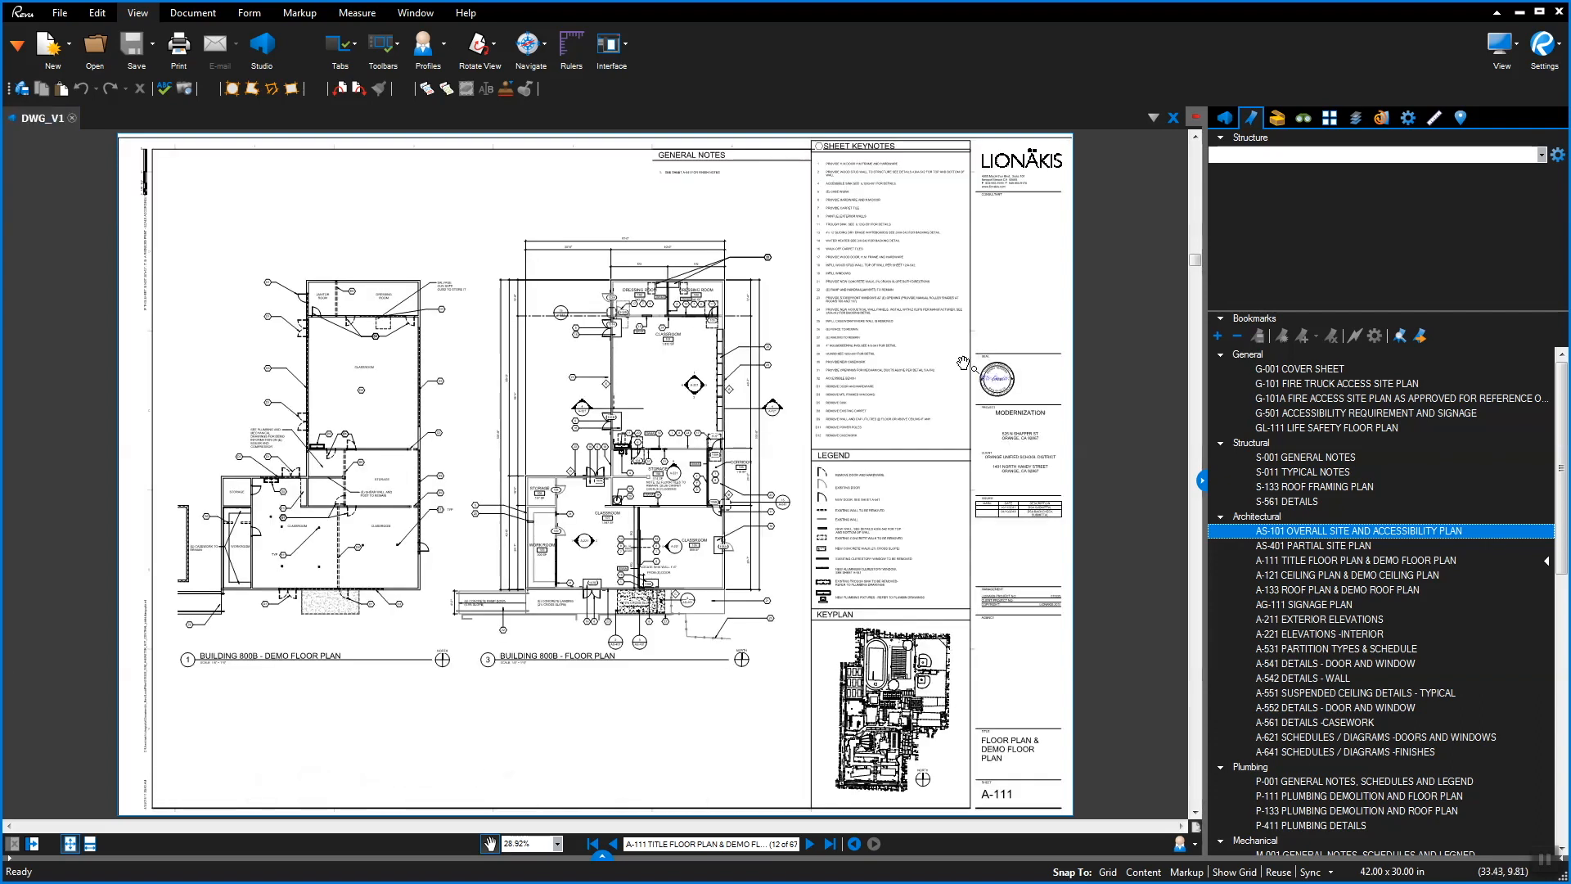
left_click(1225, 118)
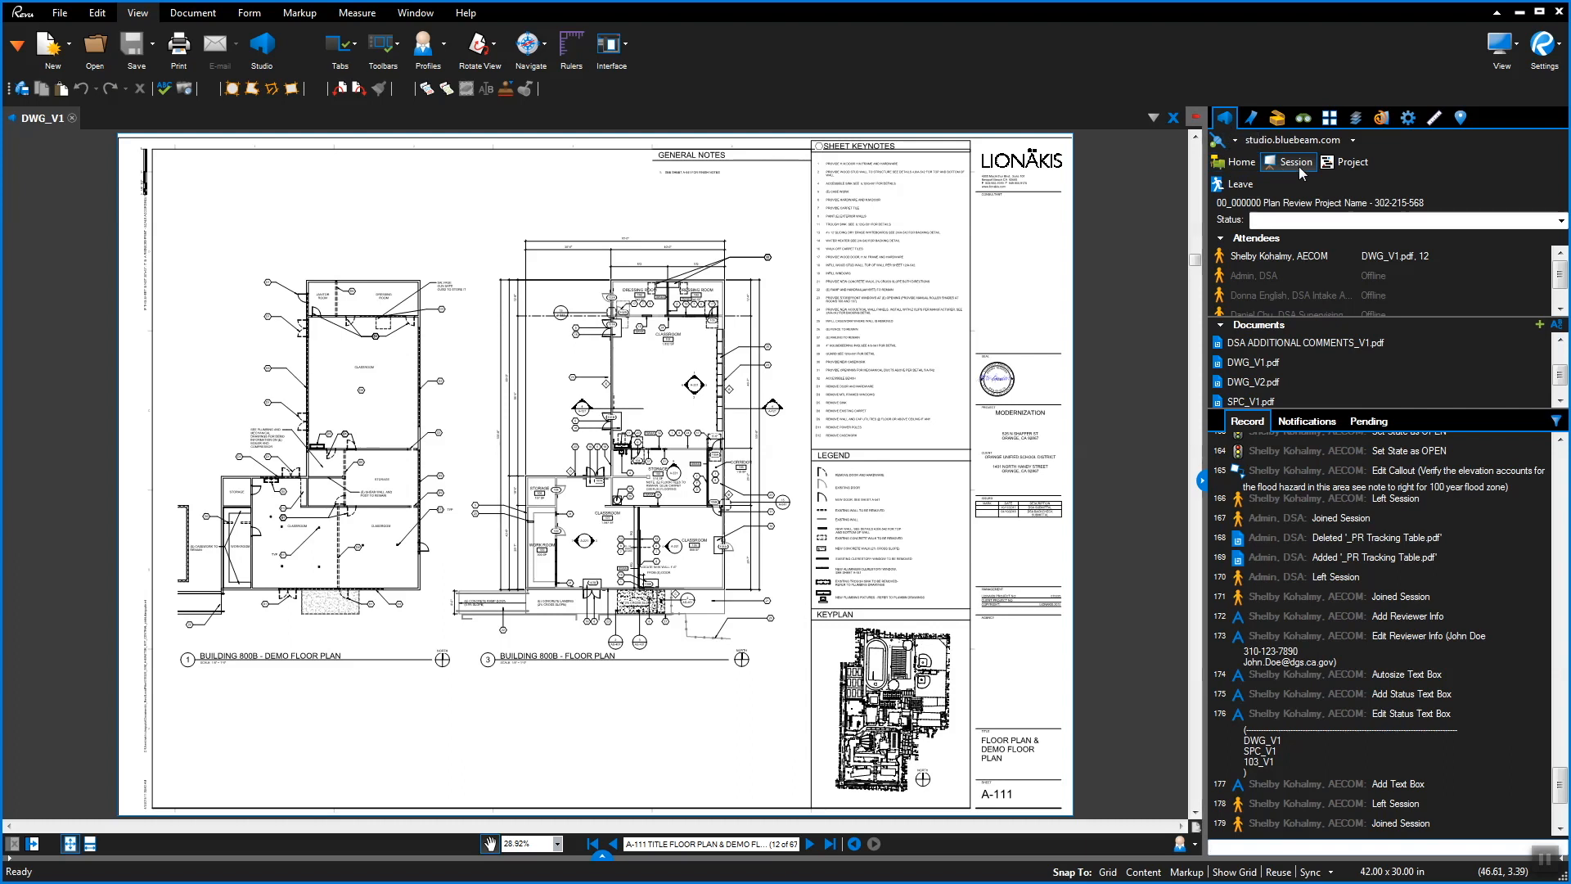
left_click(1284, 258)
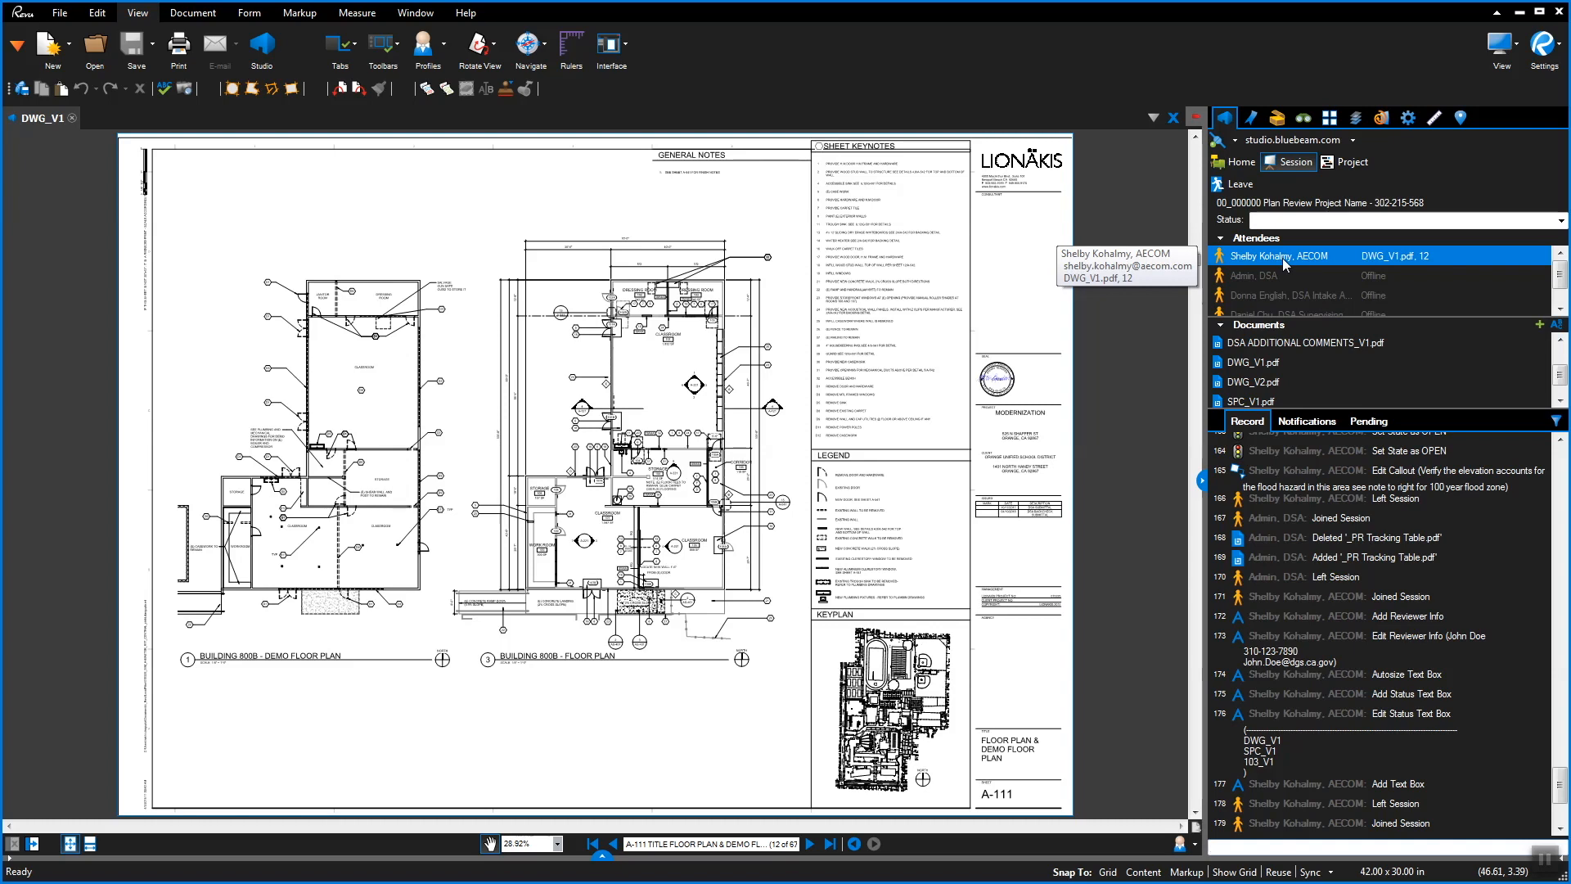
Filter the Markups list to the first attendee's markups, then select DWG_V2.pdf in Session Documents
right_click(1284, 258)
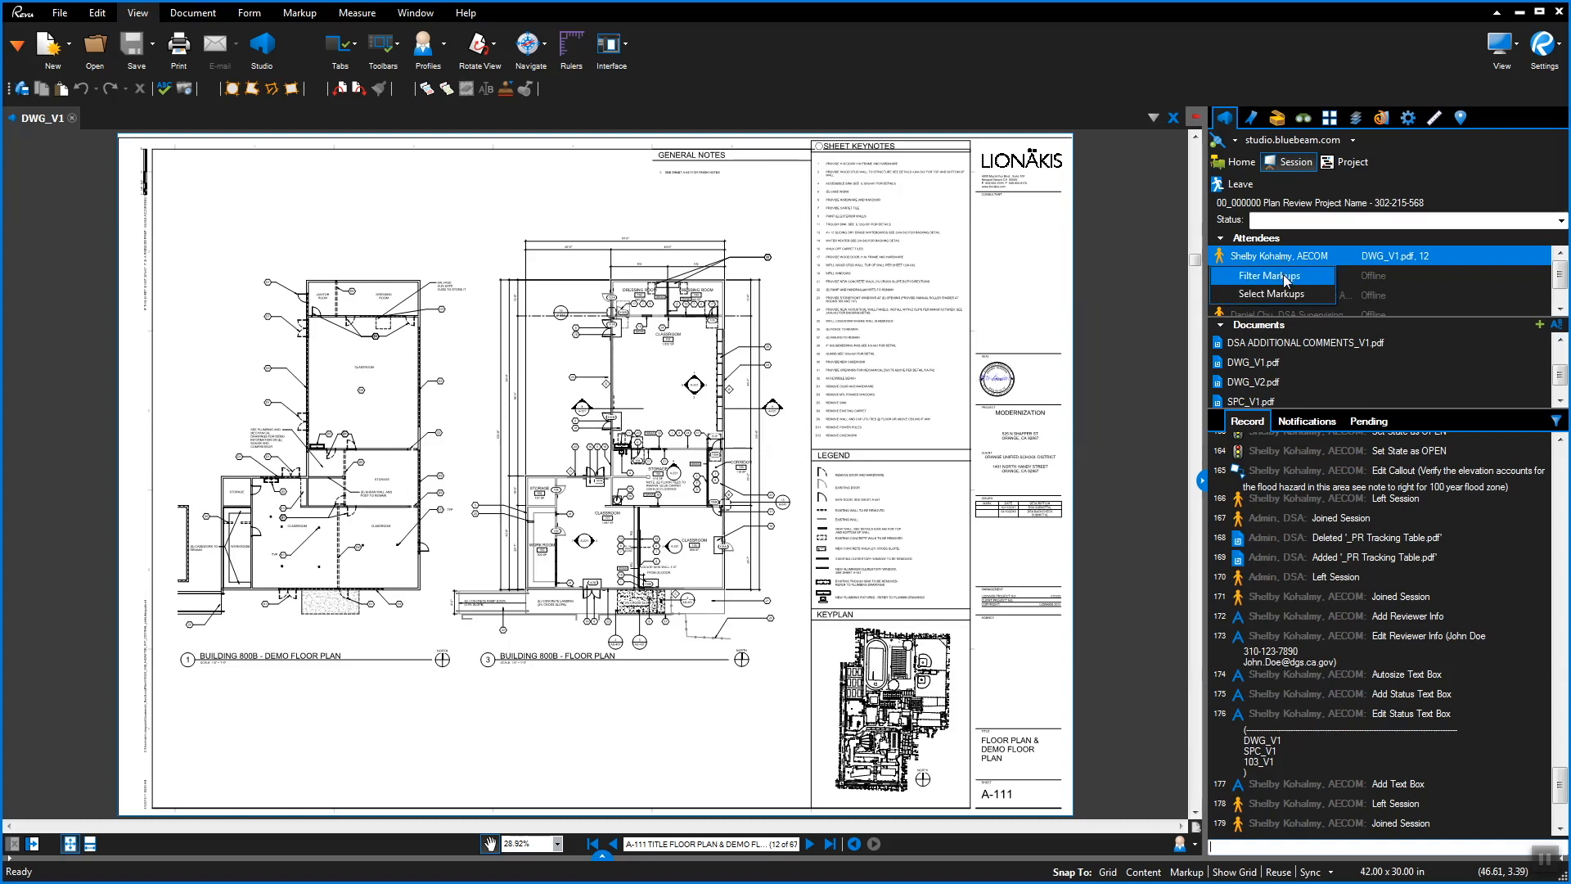
left_click(1287, 278)
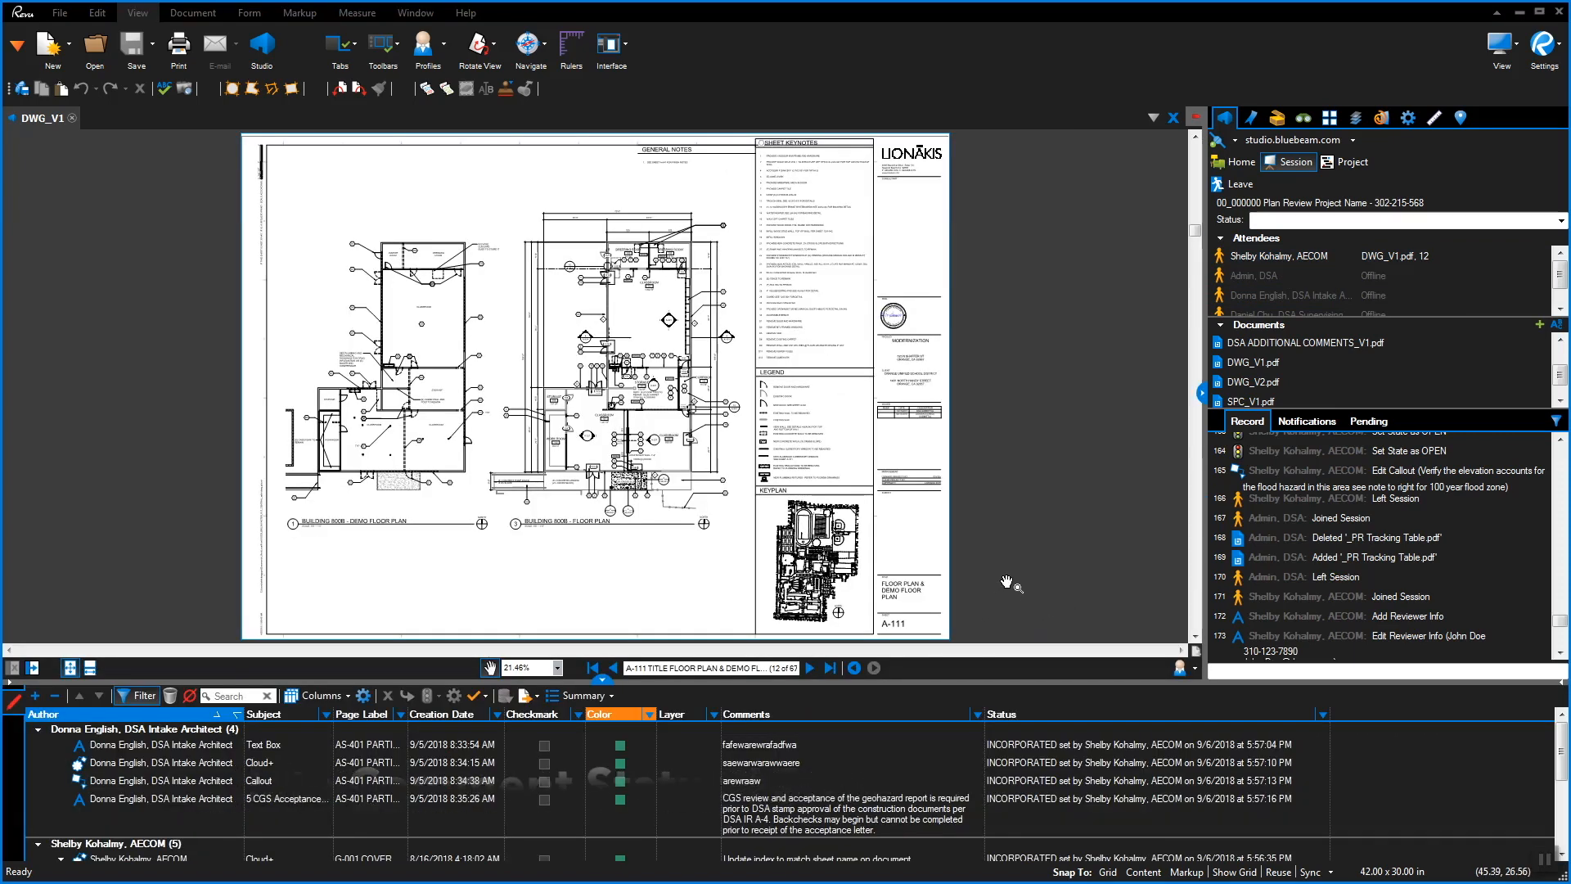
left_click(1231, 378)
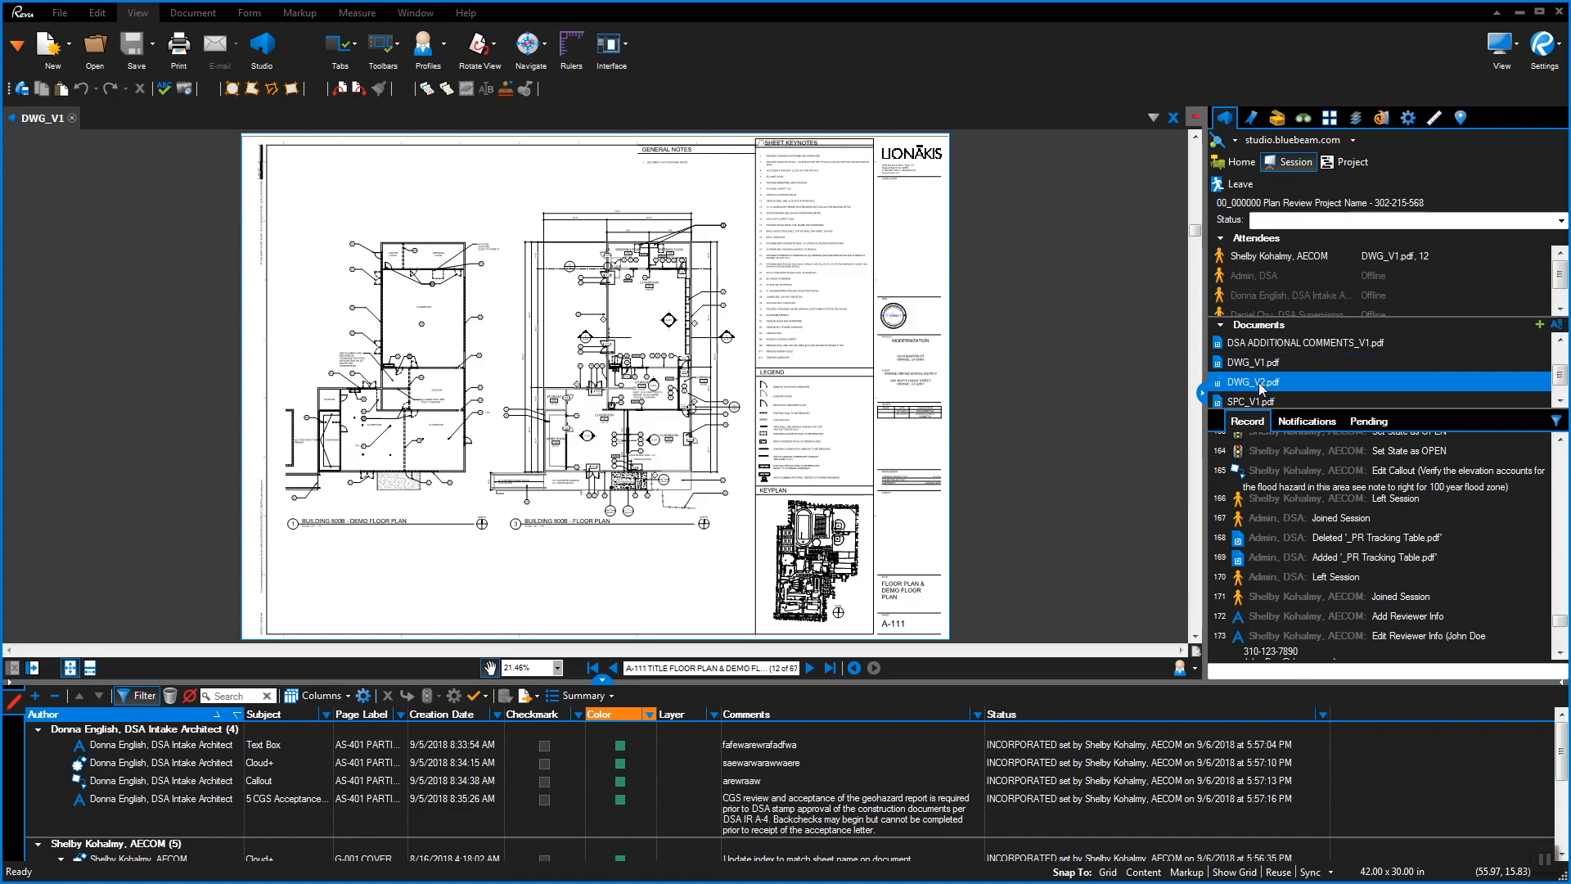
right_click(1261, 388)
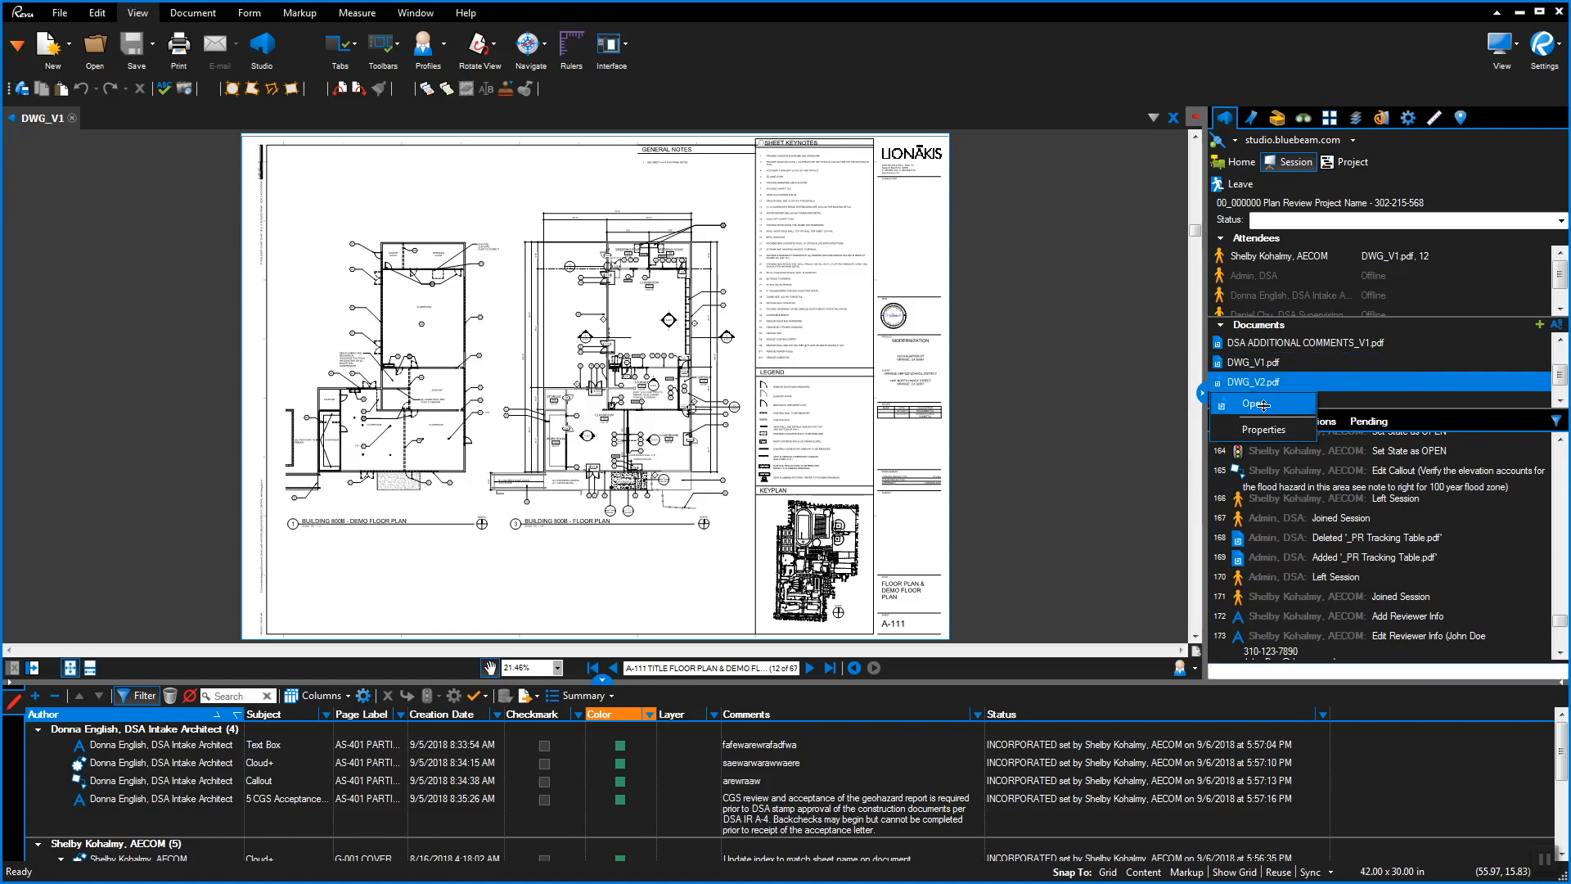
Open DWG_V2.pdf in a vertical split beside DWG_V1, both showing sheet AS-401 Partial Site Plan
left_click(1260, 404)
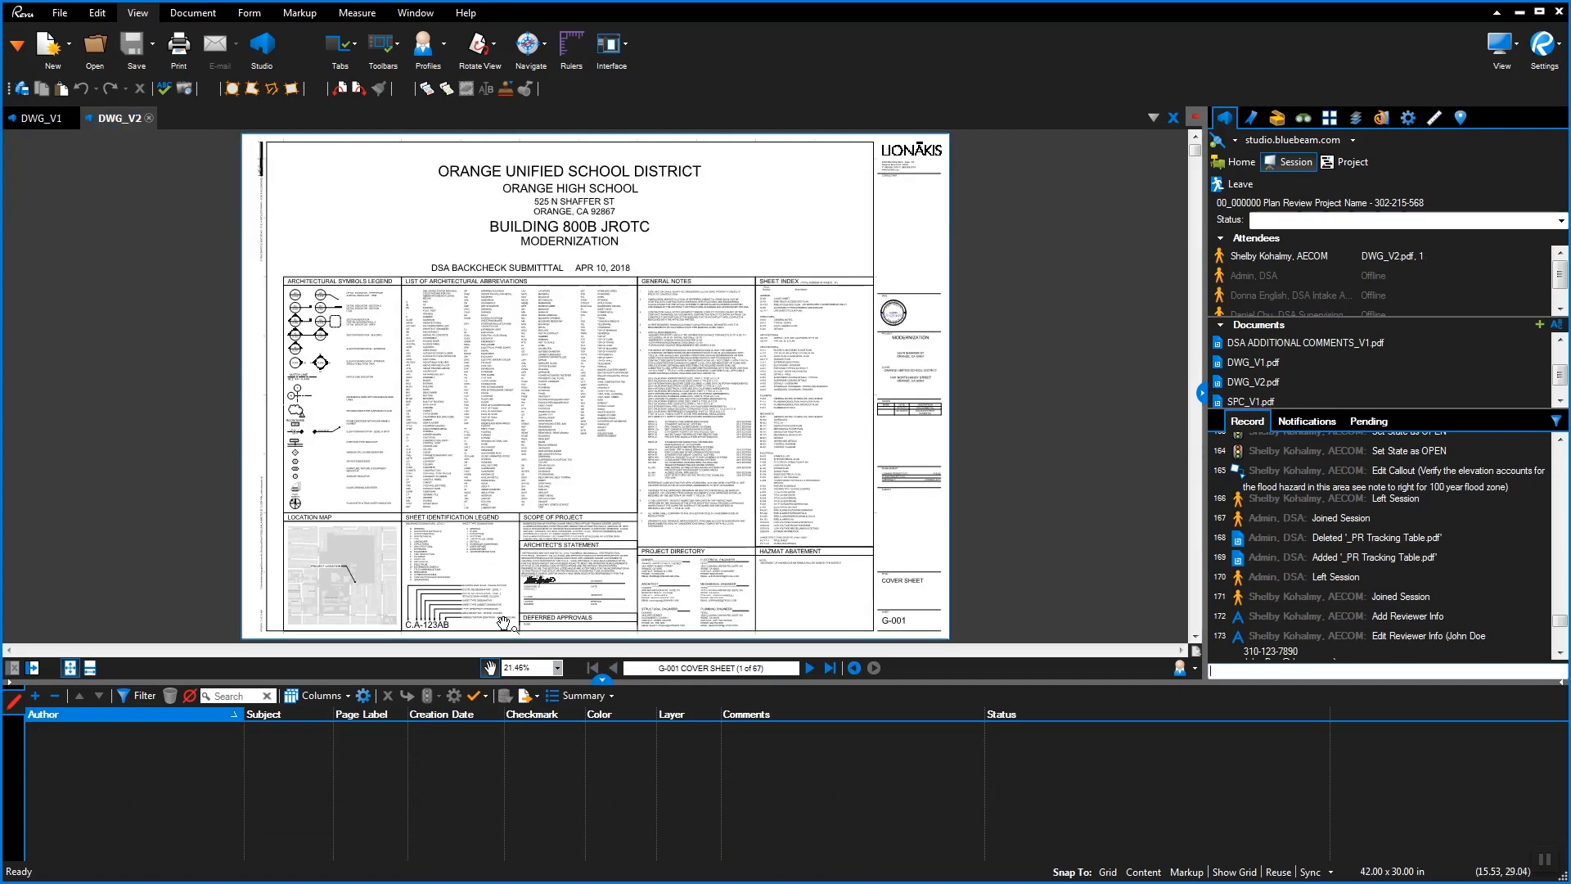
left_click(31, 671)
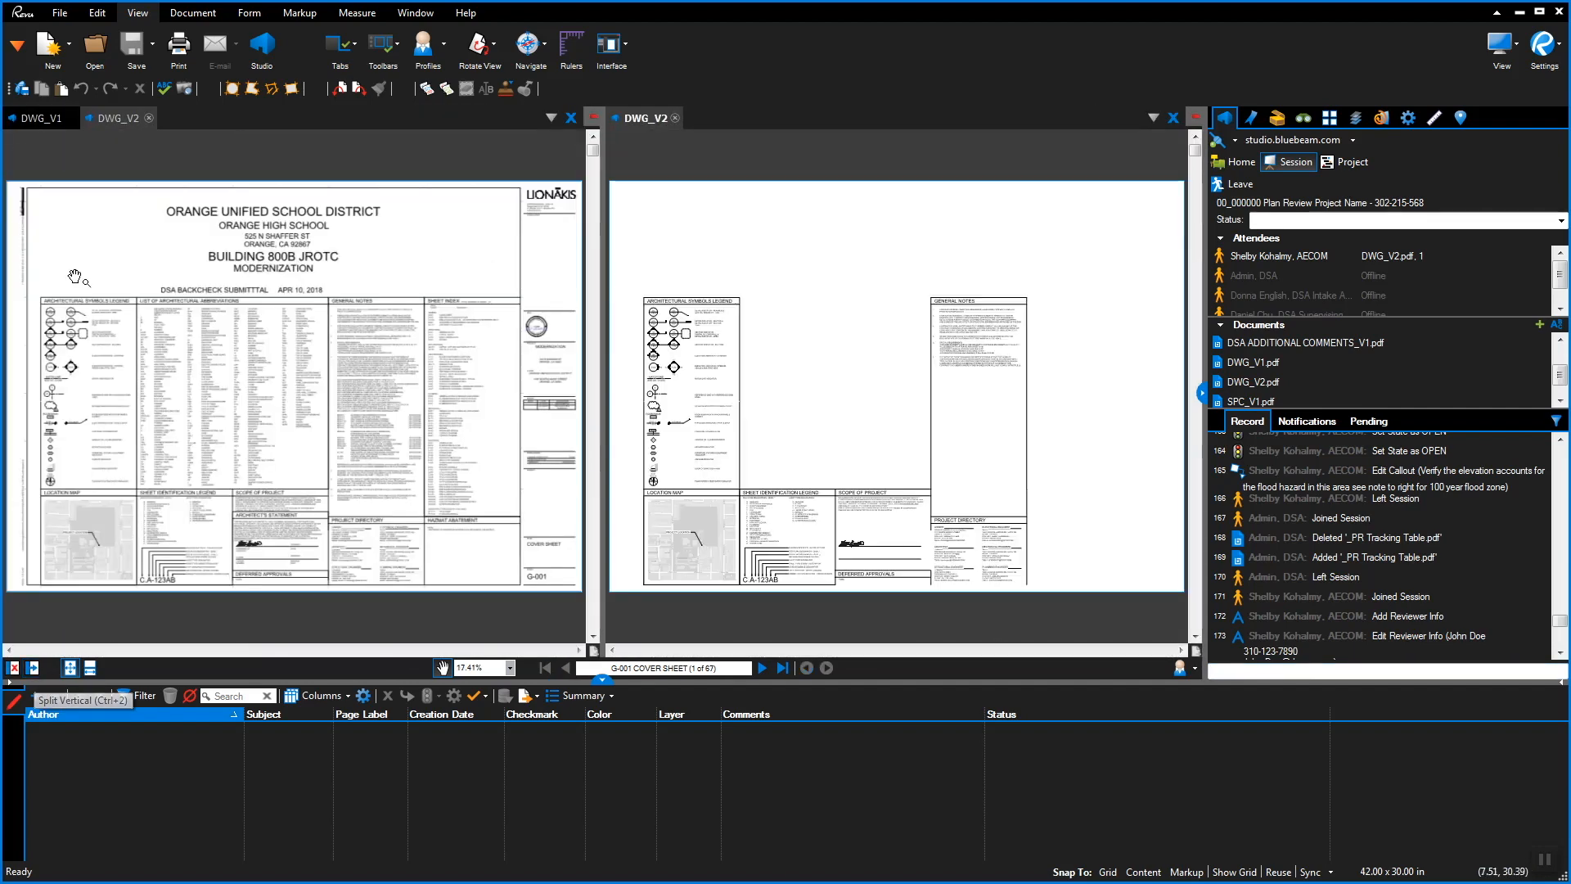
left_click(43, 117)
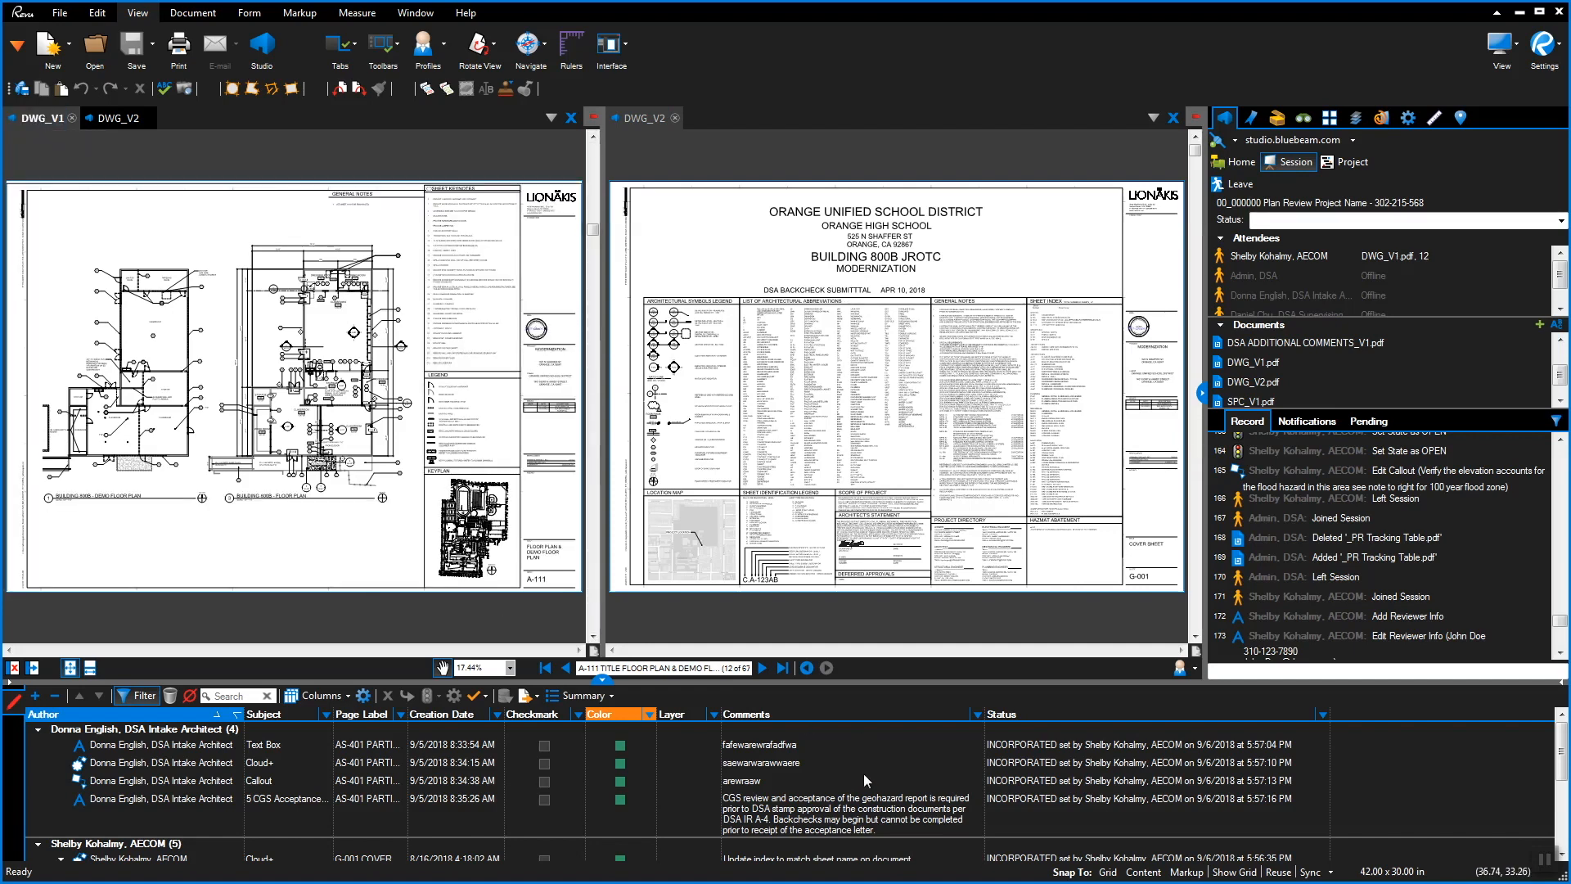
left_click(797, 745)
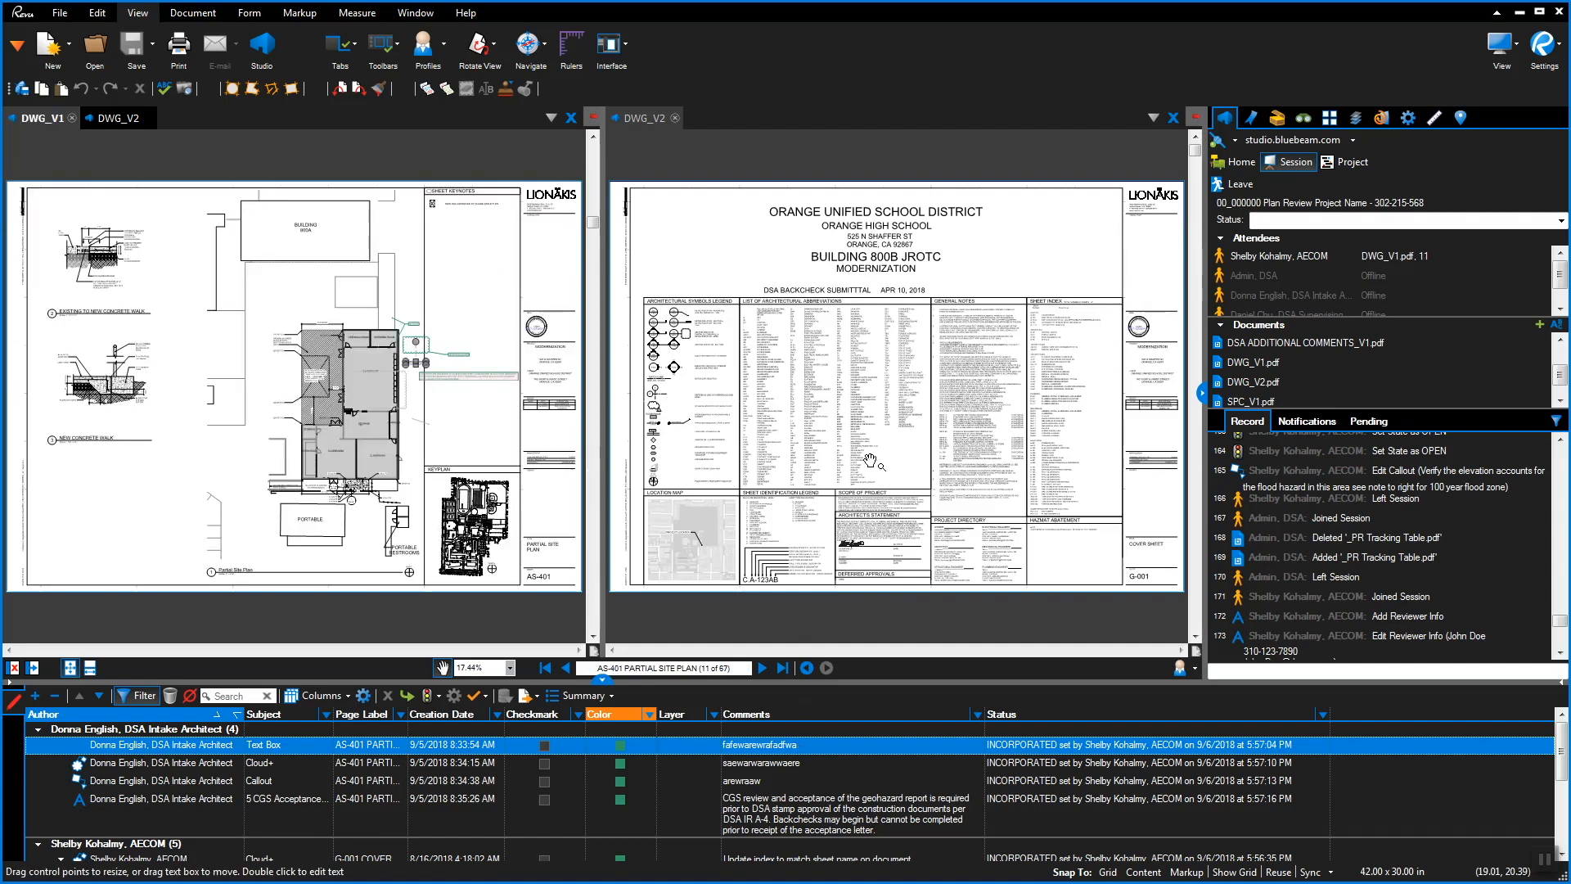
left_click(870, 460)
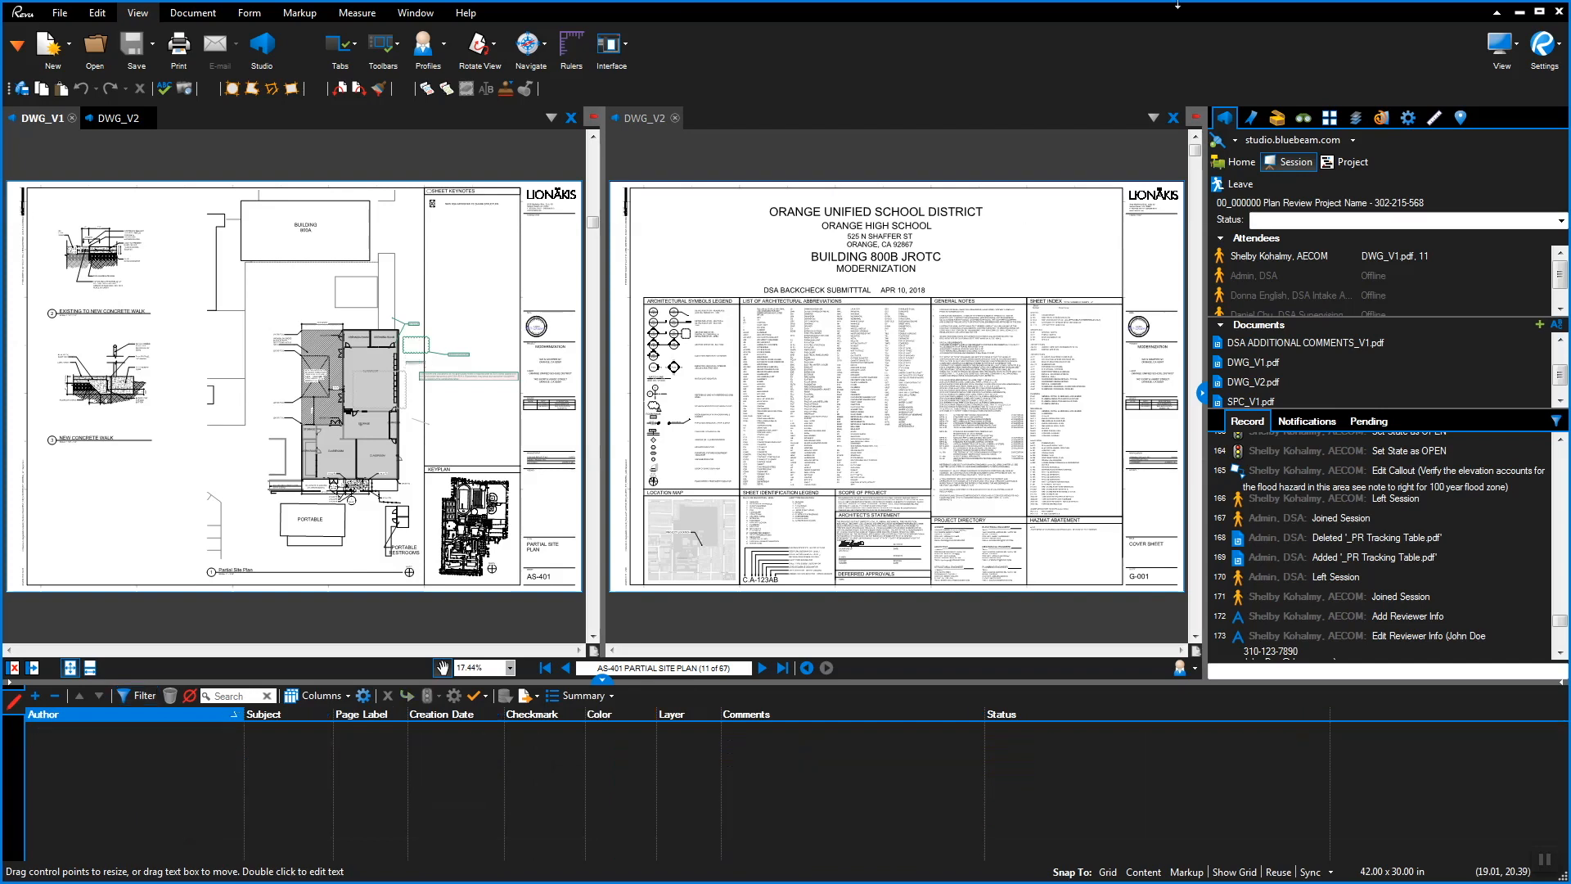
left_click(1251, 117)
left_click(1313, 501)
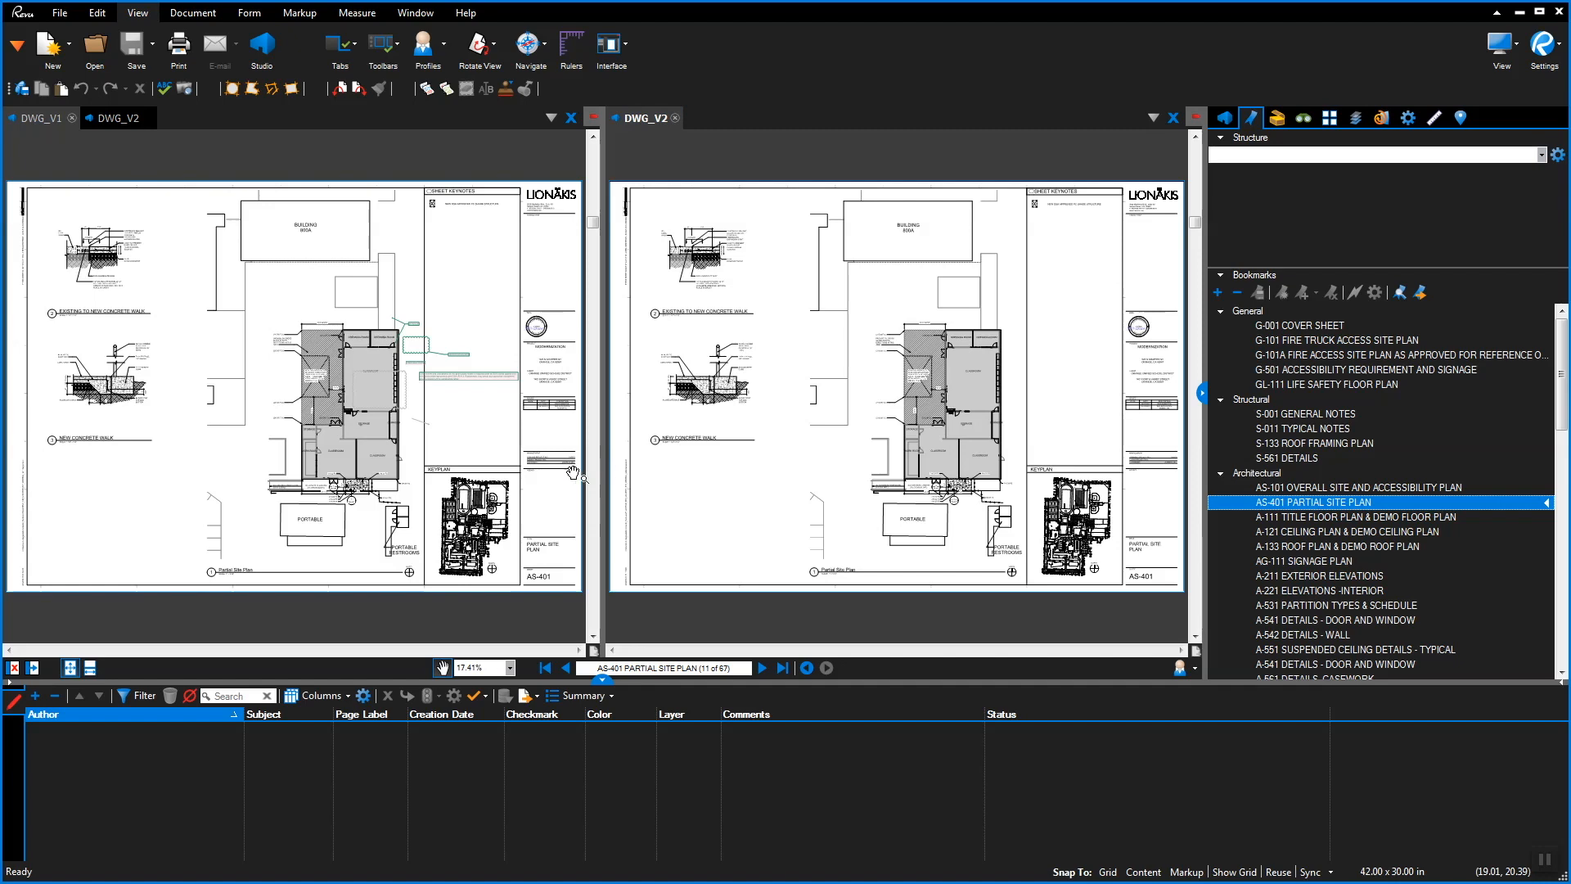
Set the Cloud+ status to OPEN, change the Text Box status, and mark the Callout ADDITIONAL REVIEW REQUIRED
left_click(461, 357)
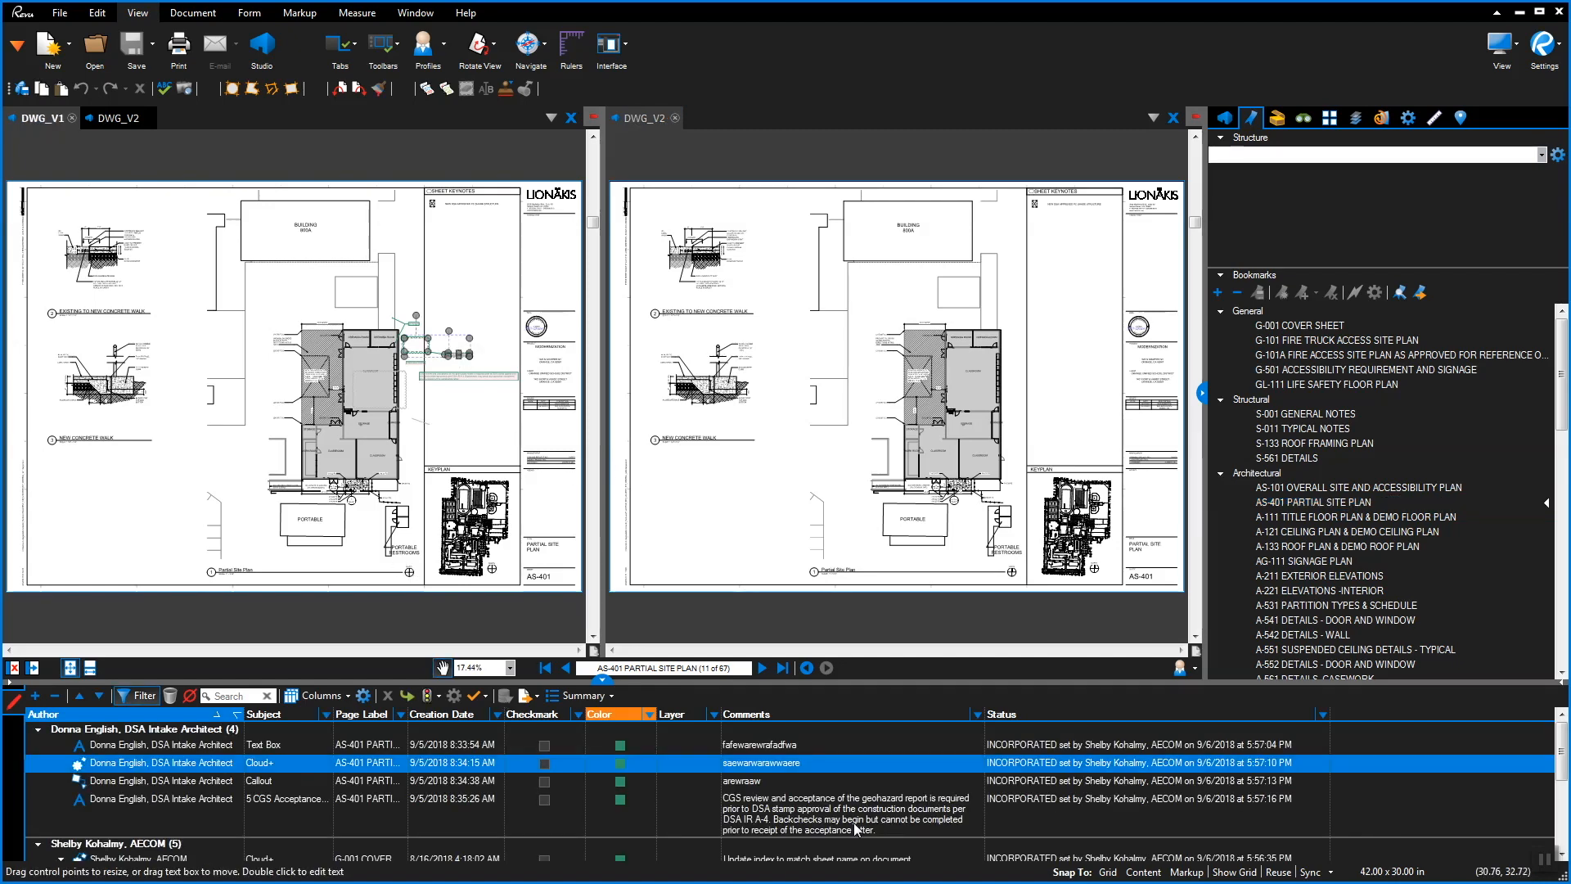
left_click(1079, 767)
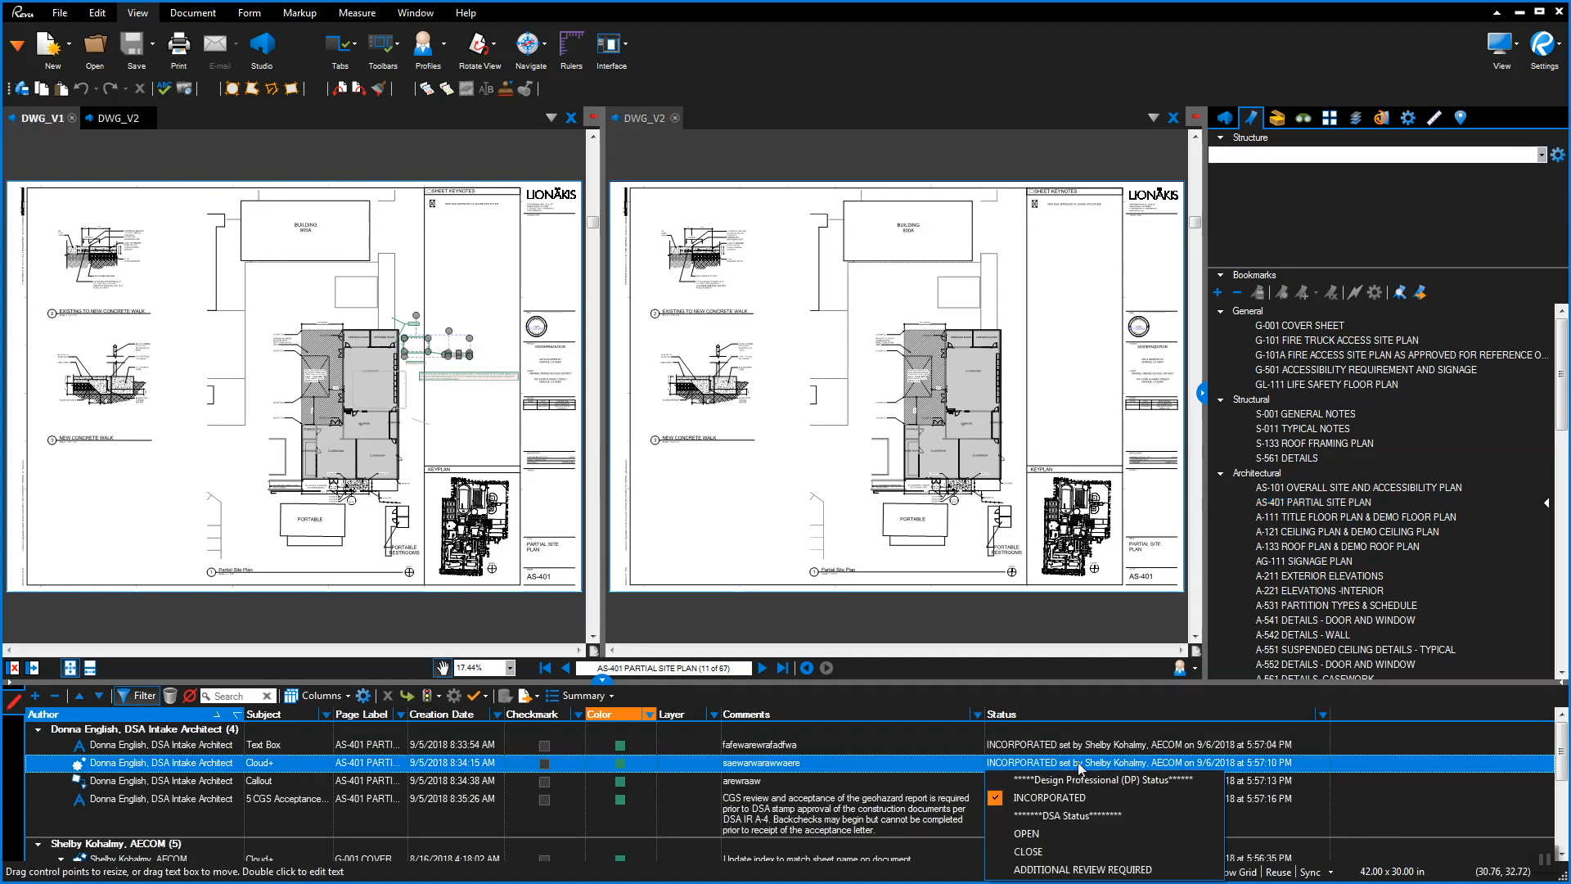
left_click(1068, 834)
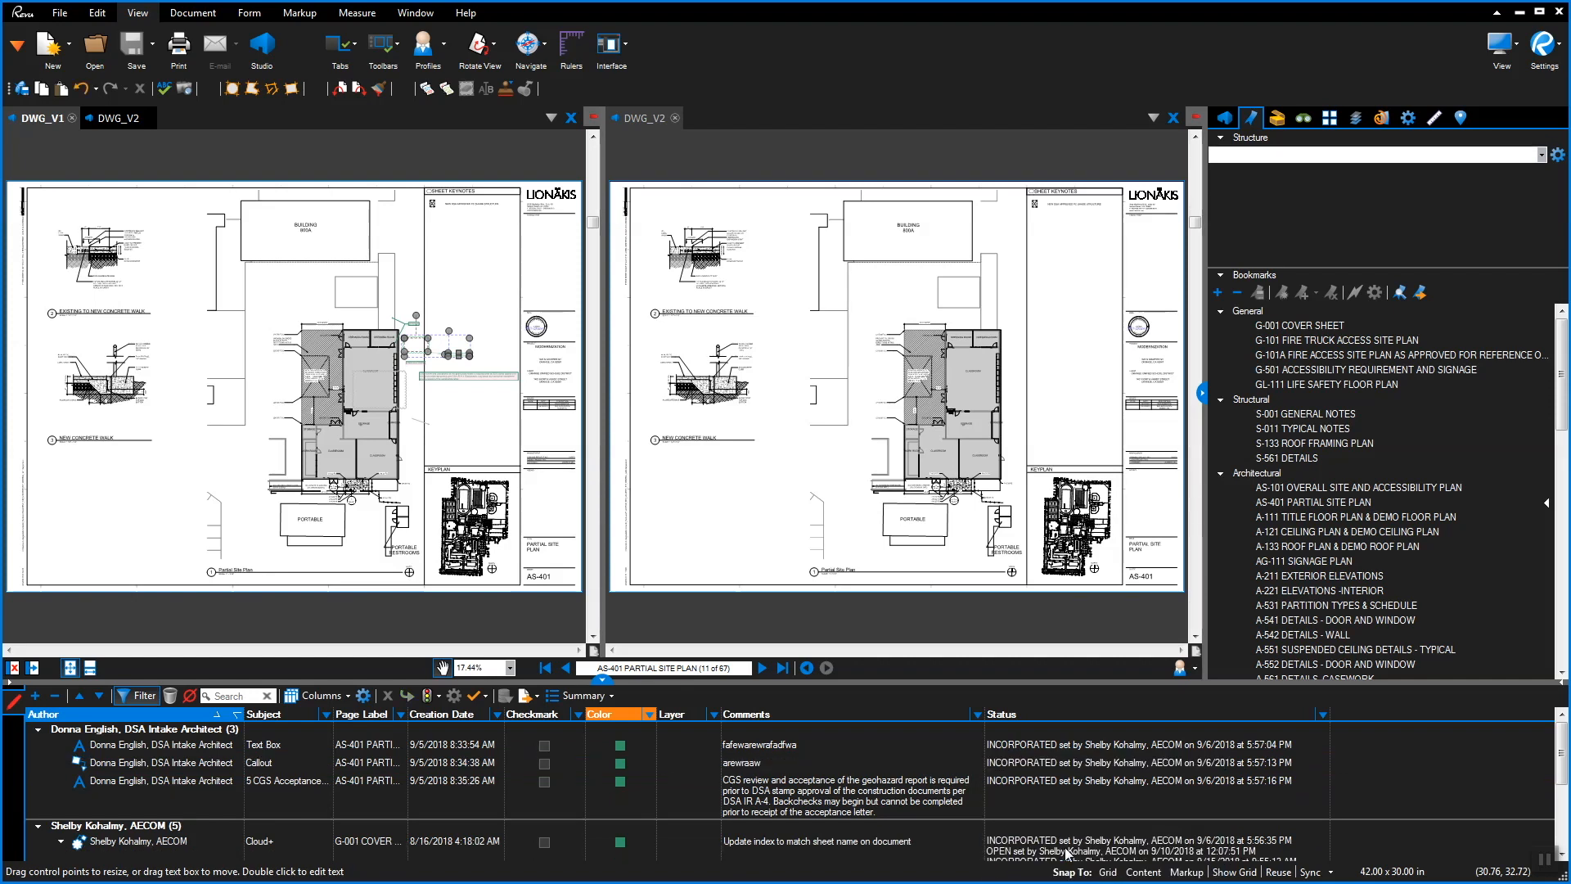
left_click(1039, 743)
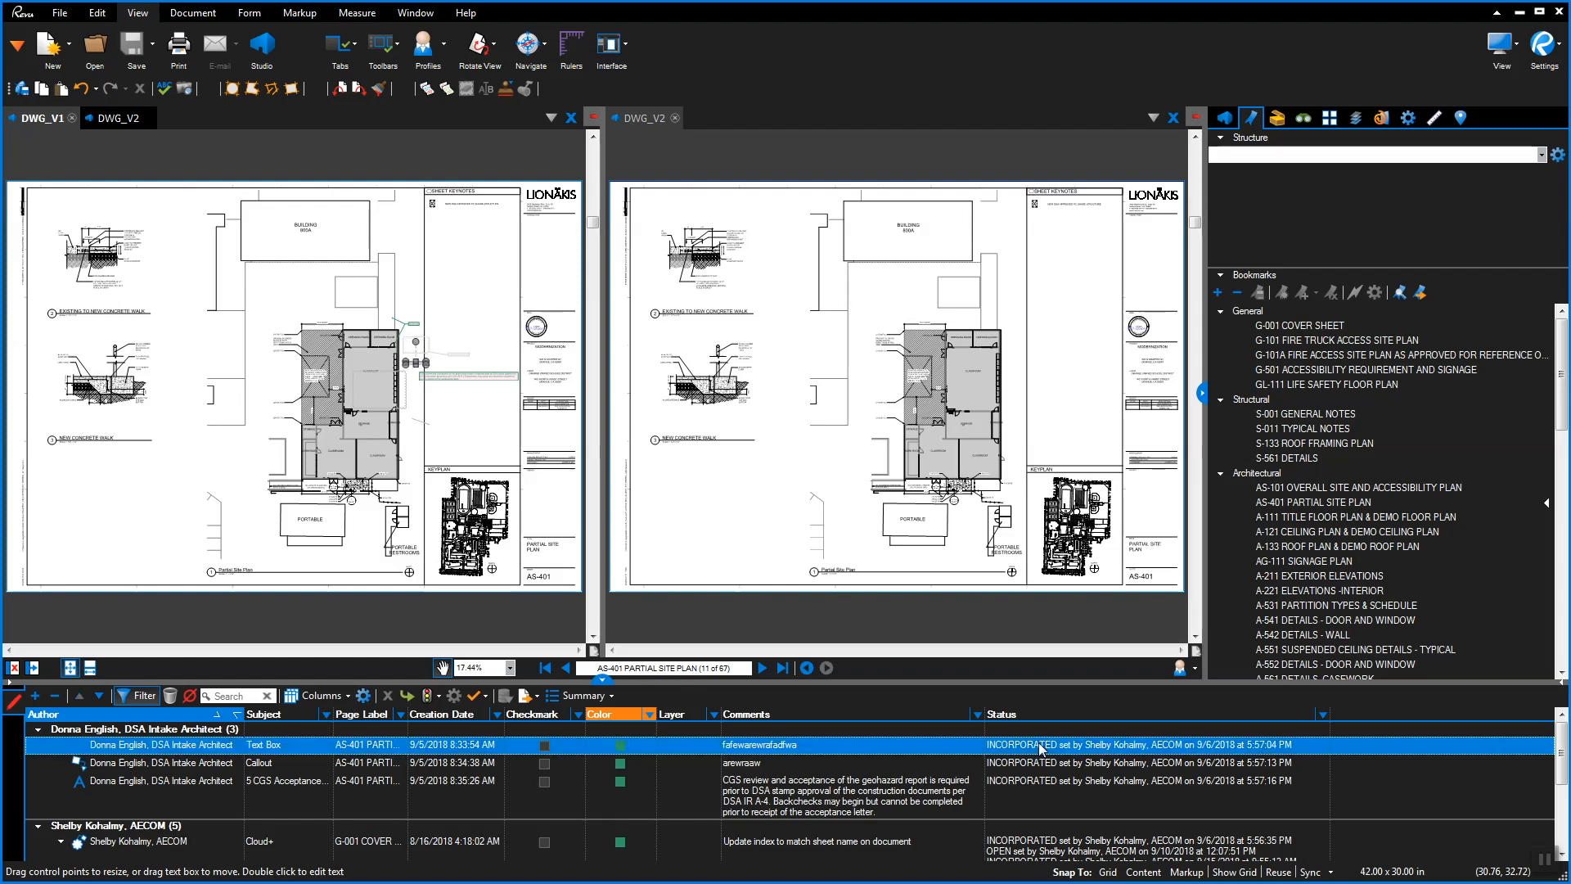
left_click(1042, 745)
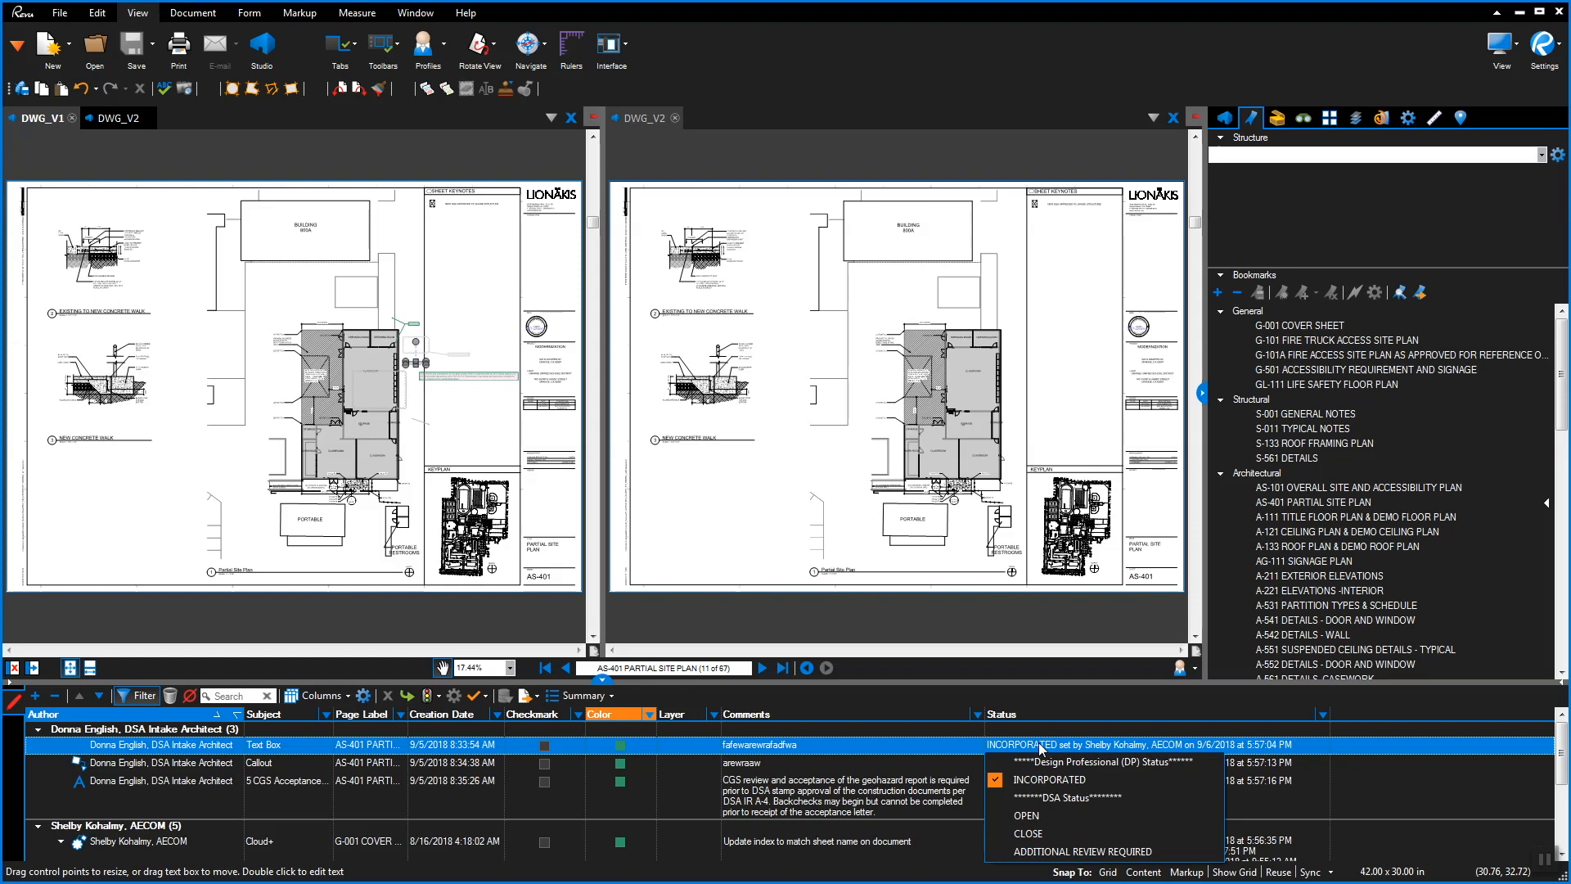
left_click(1040, 816)
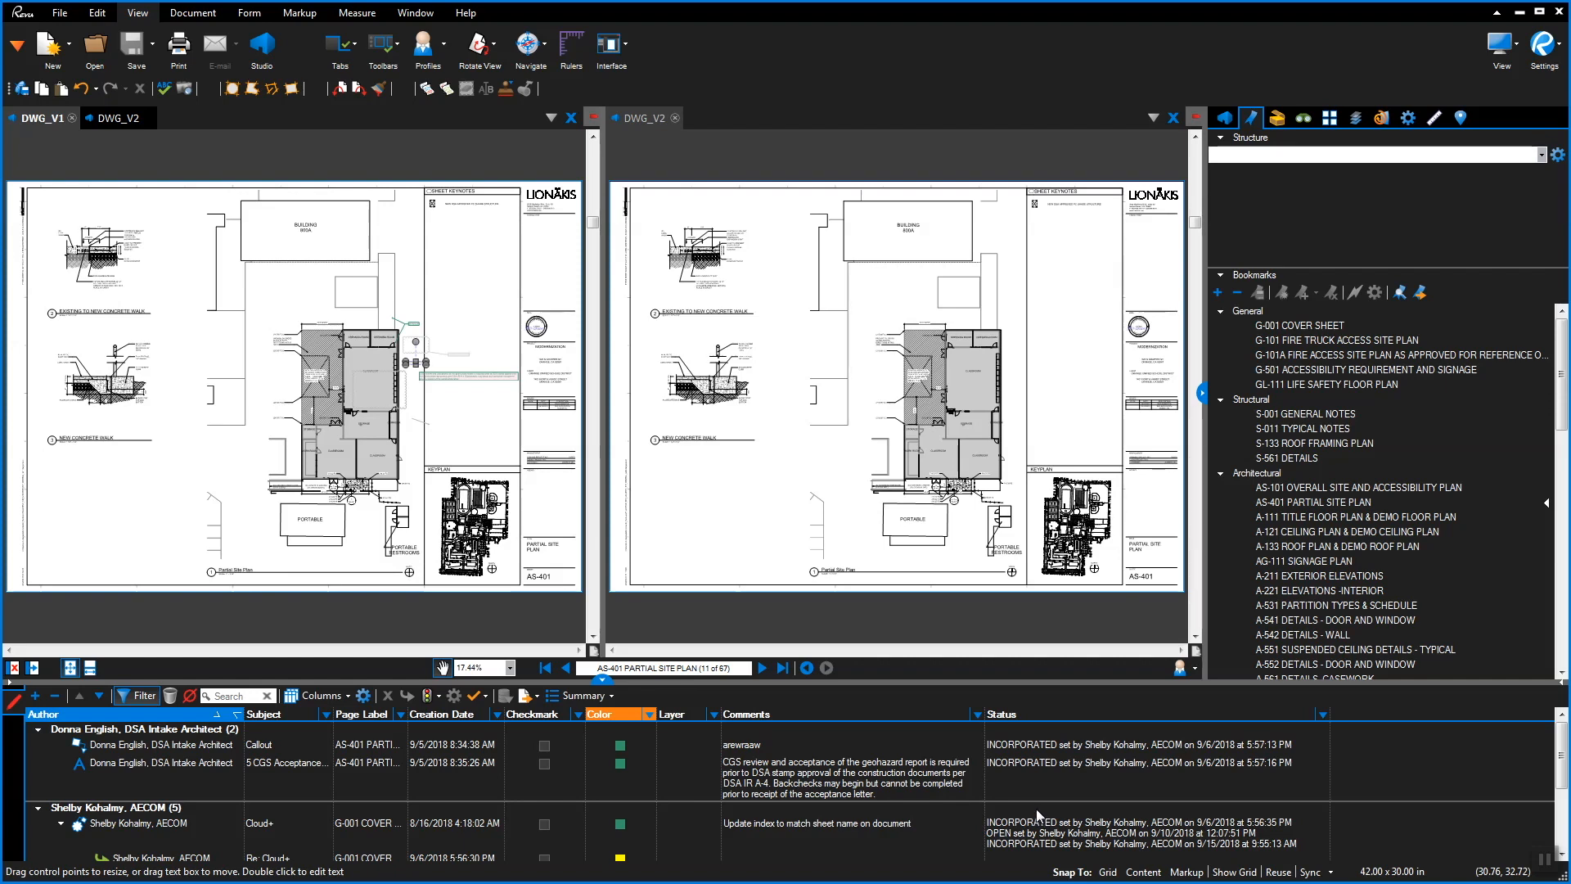
left_click(1045, 746)
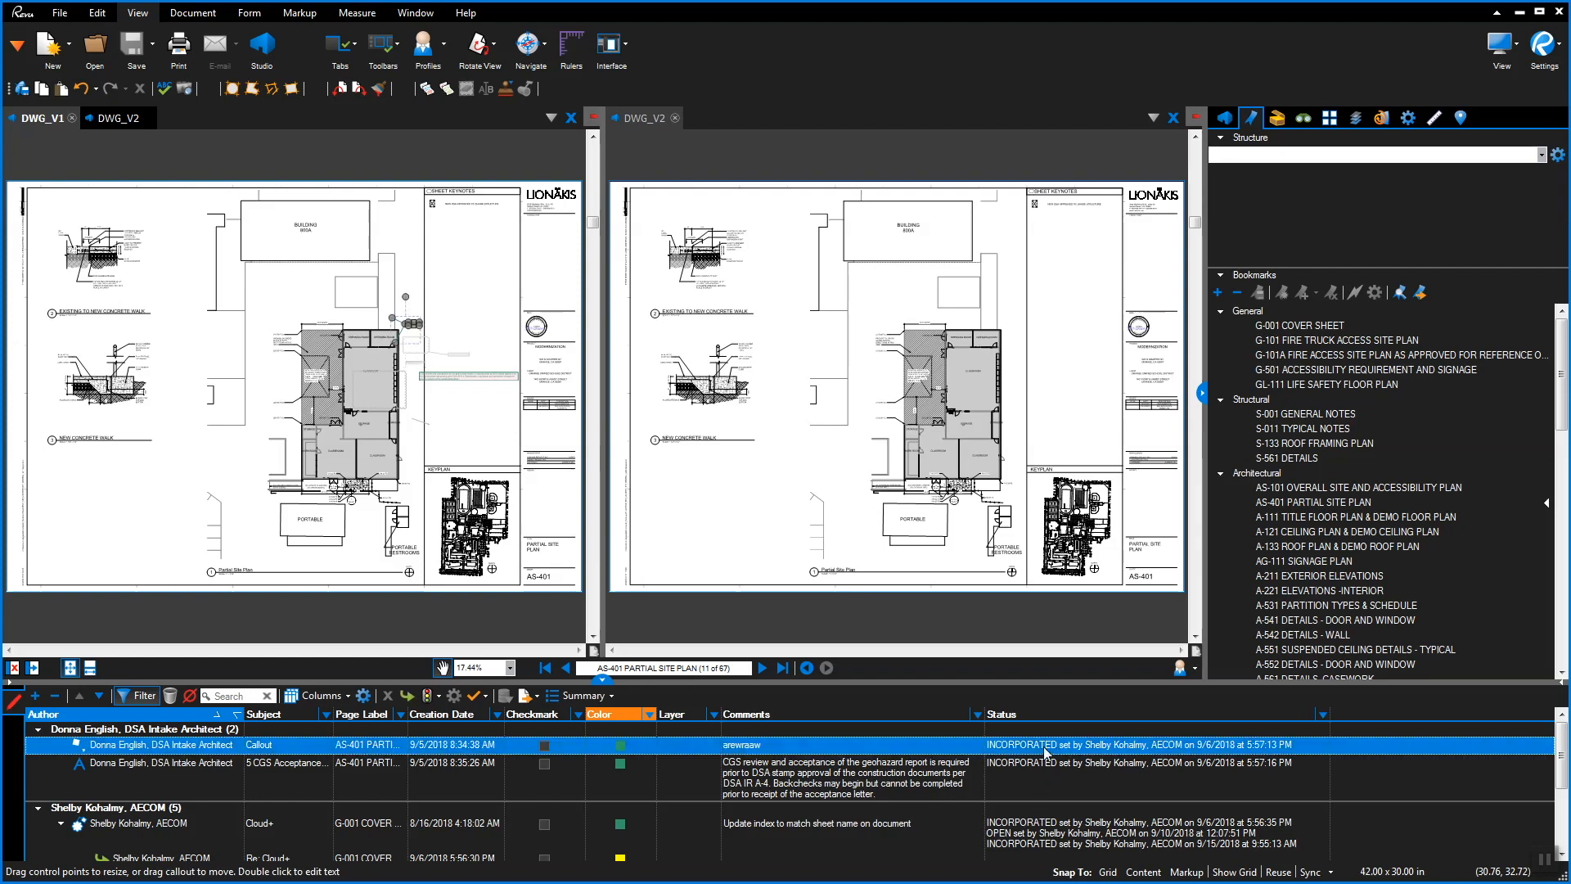
left_click(1048, 748)
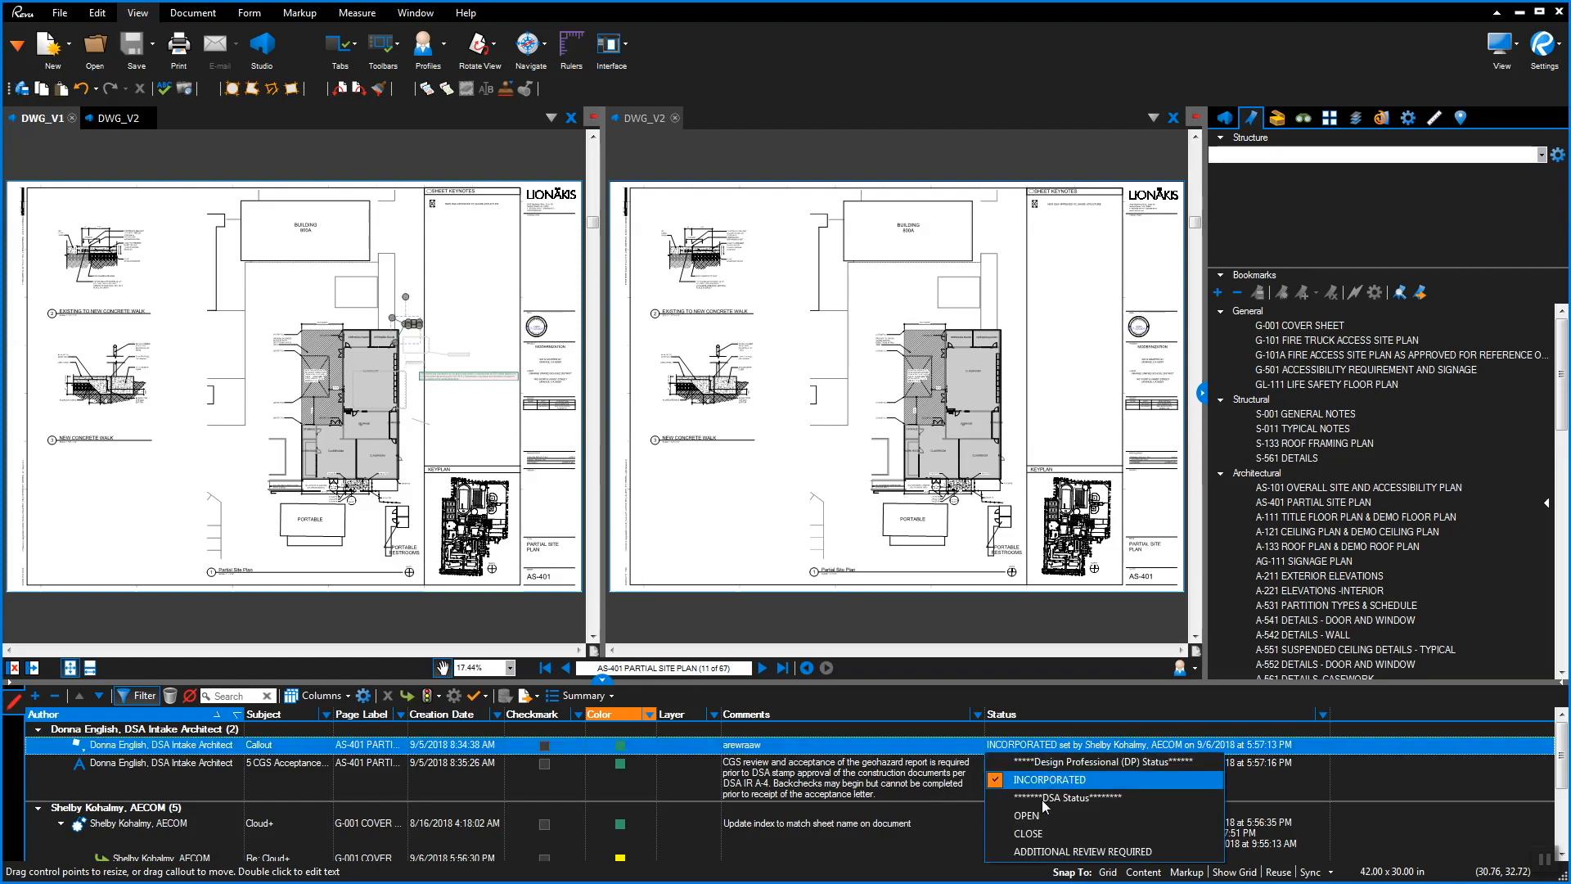
left_click(1048, 851)
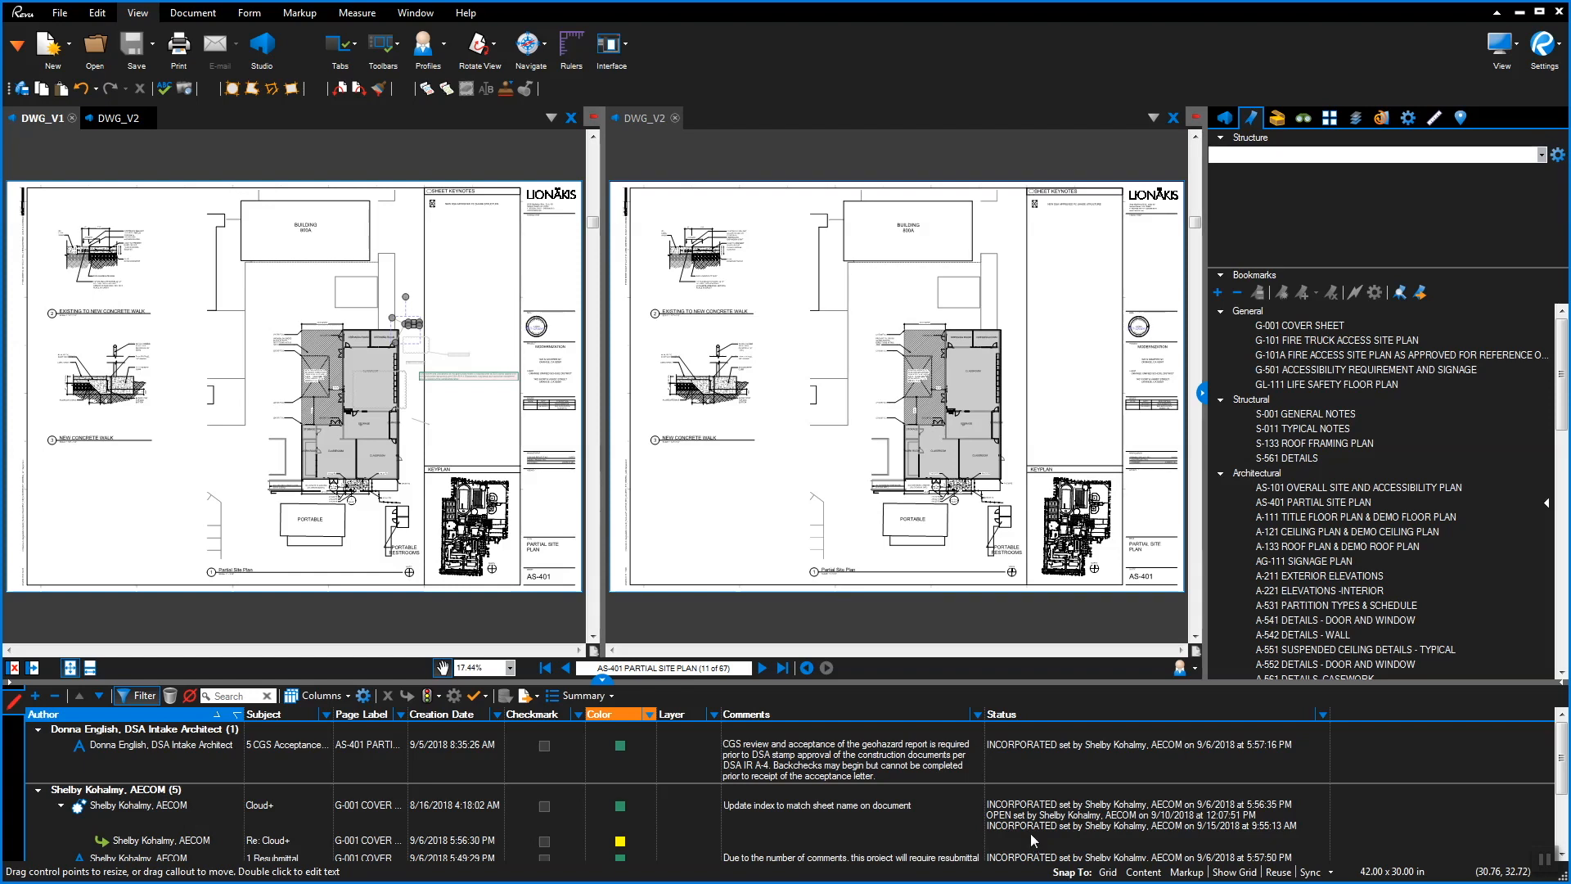
scroll(1056, 823, "down", 3)
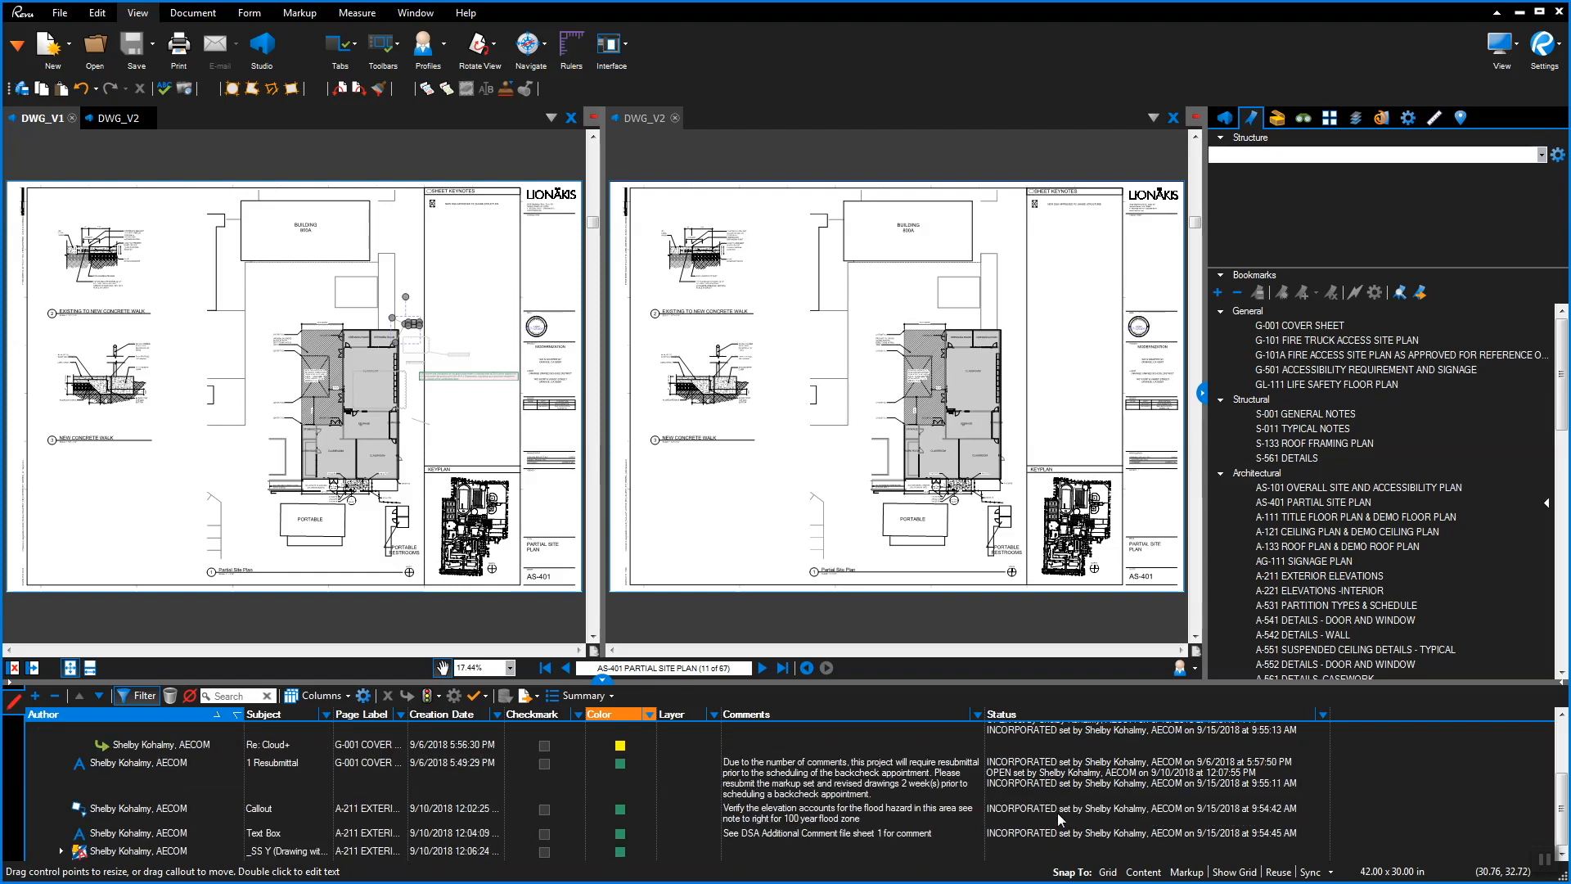
scroll(1061, 819, "up", 3)
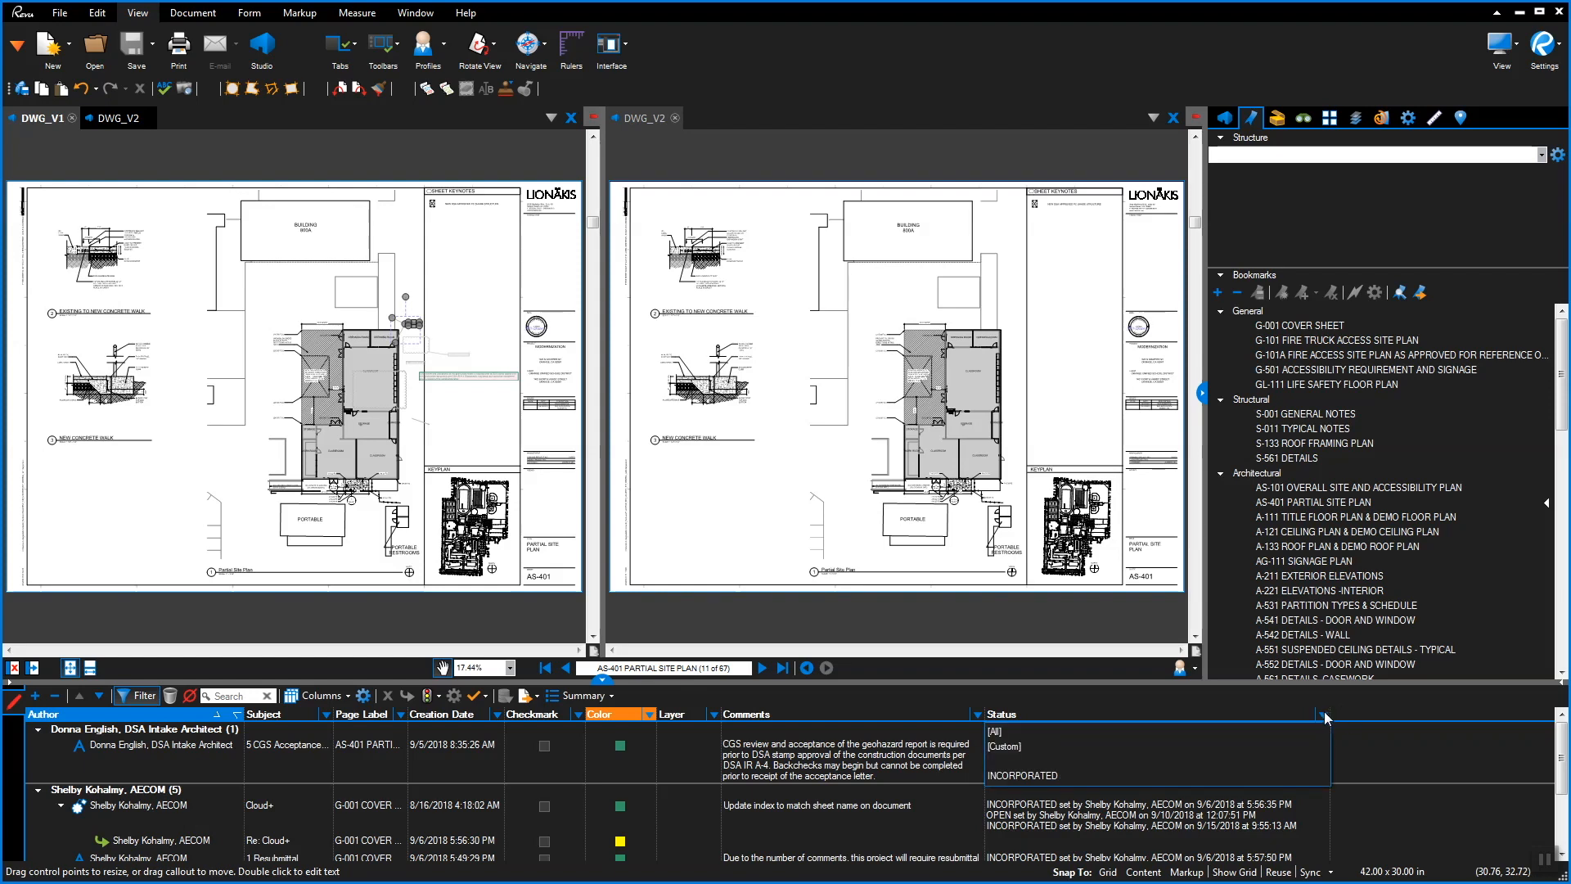
Pick the DSA Structural callout tool from the Tool Chest
left_click(1282, 119)
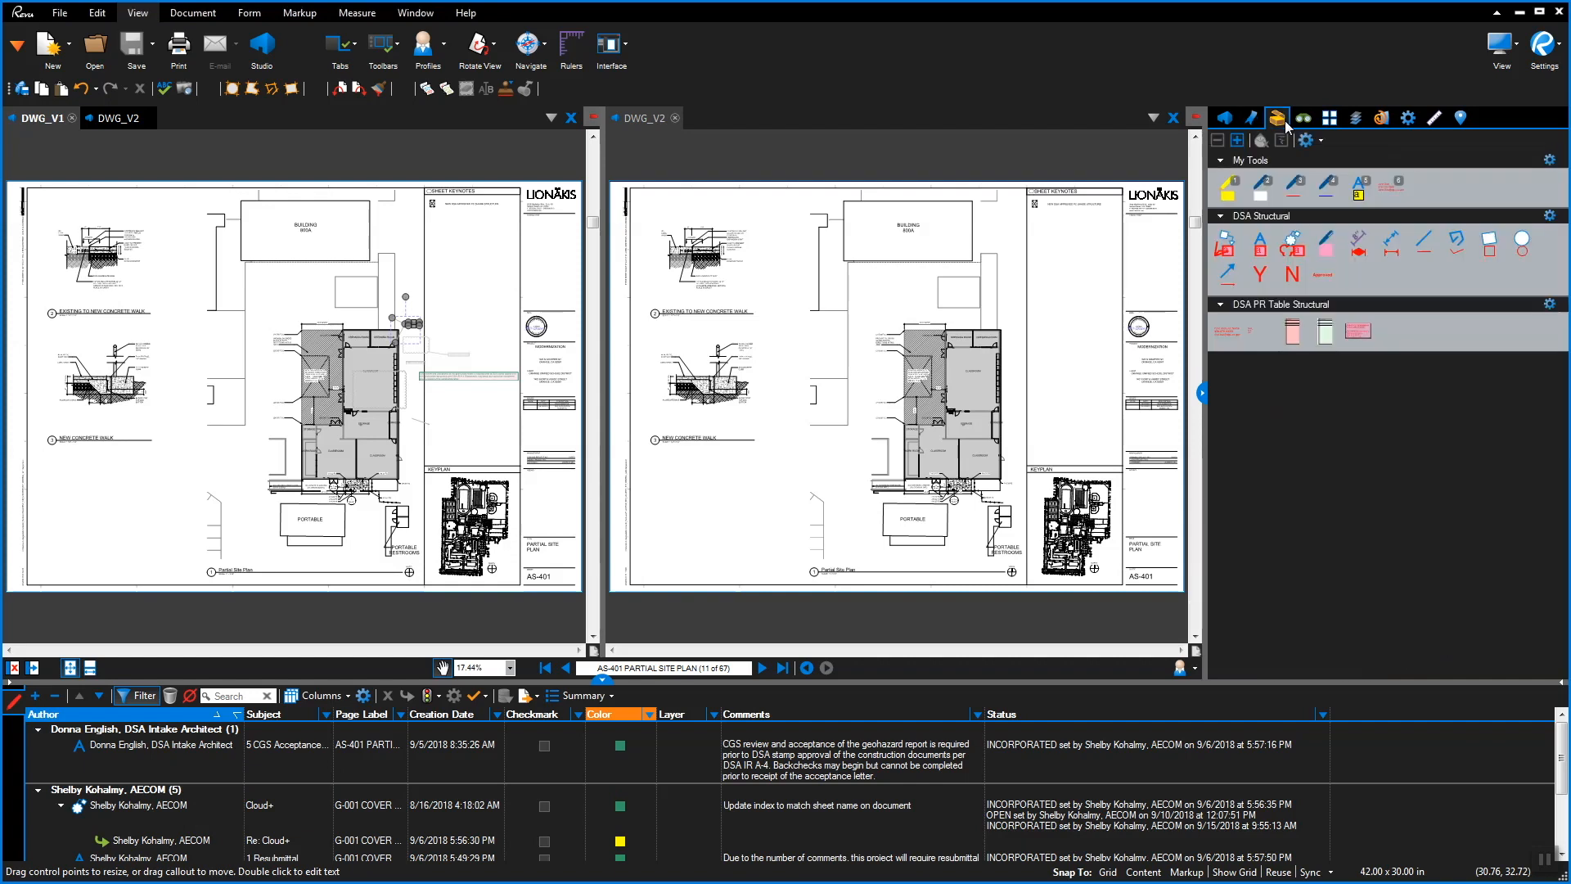
left_click(1231, 251)
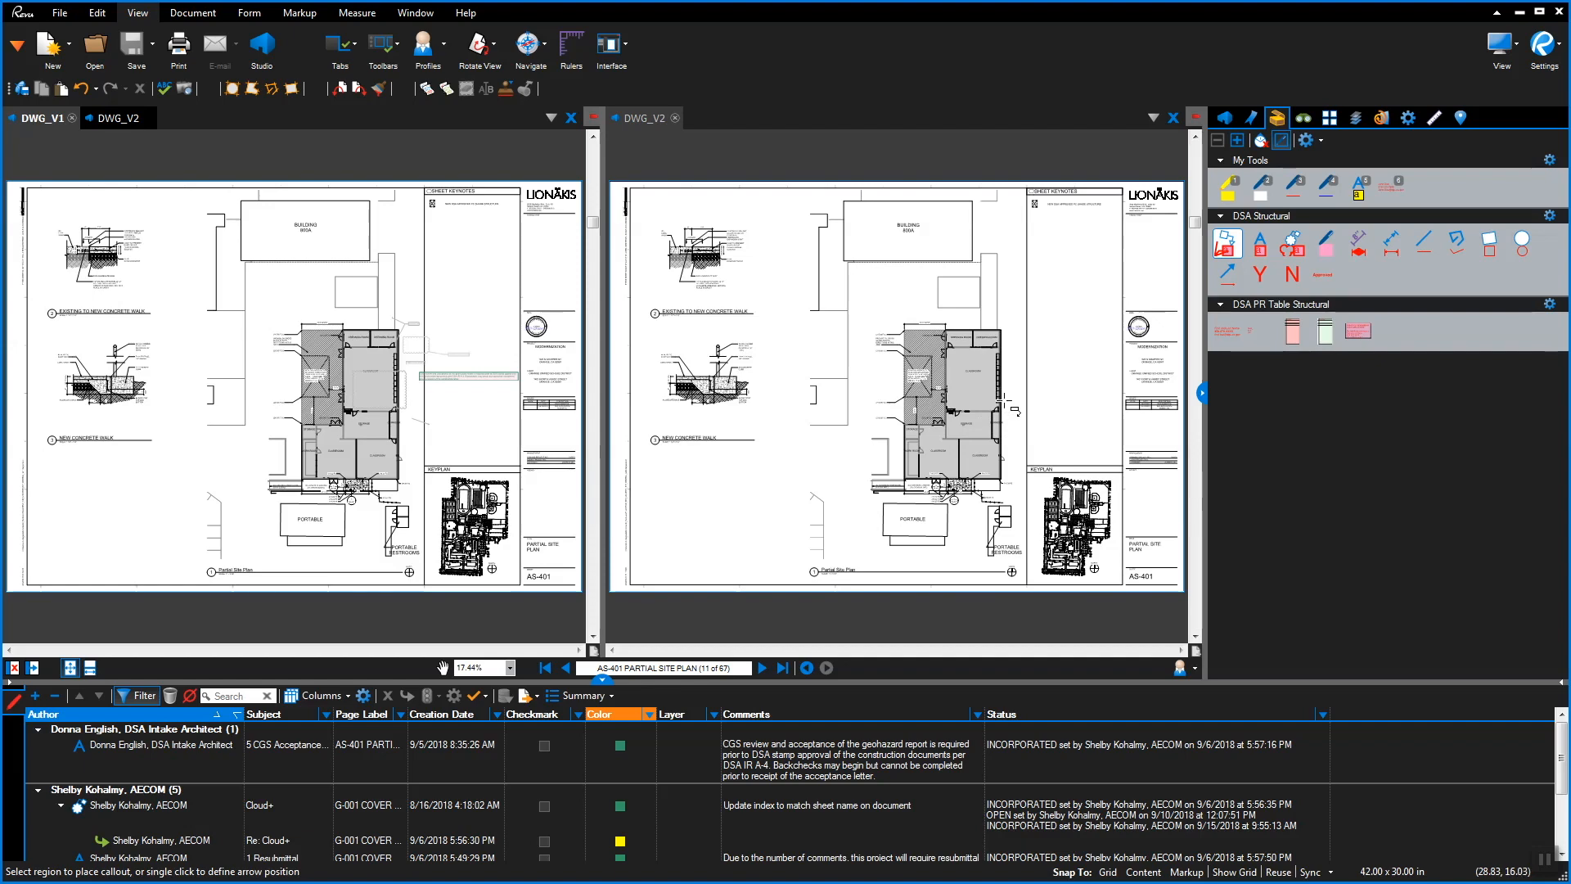
left_click(1005, 399)
left_click(1051, 367)
Zoom to the wall dimension markup and change its comment to 'Provide wall dimension typical throughout'
scroll(1058, 374, "up", 3)
scroll(1059, 374, "up", 2)
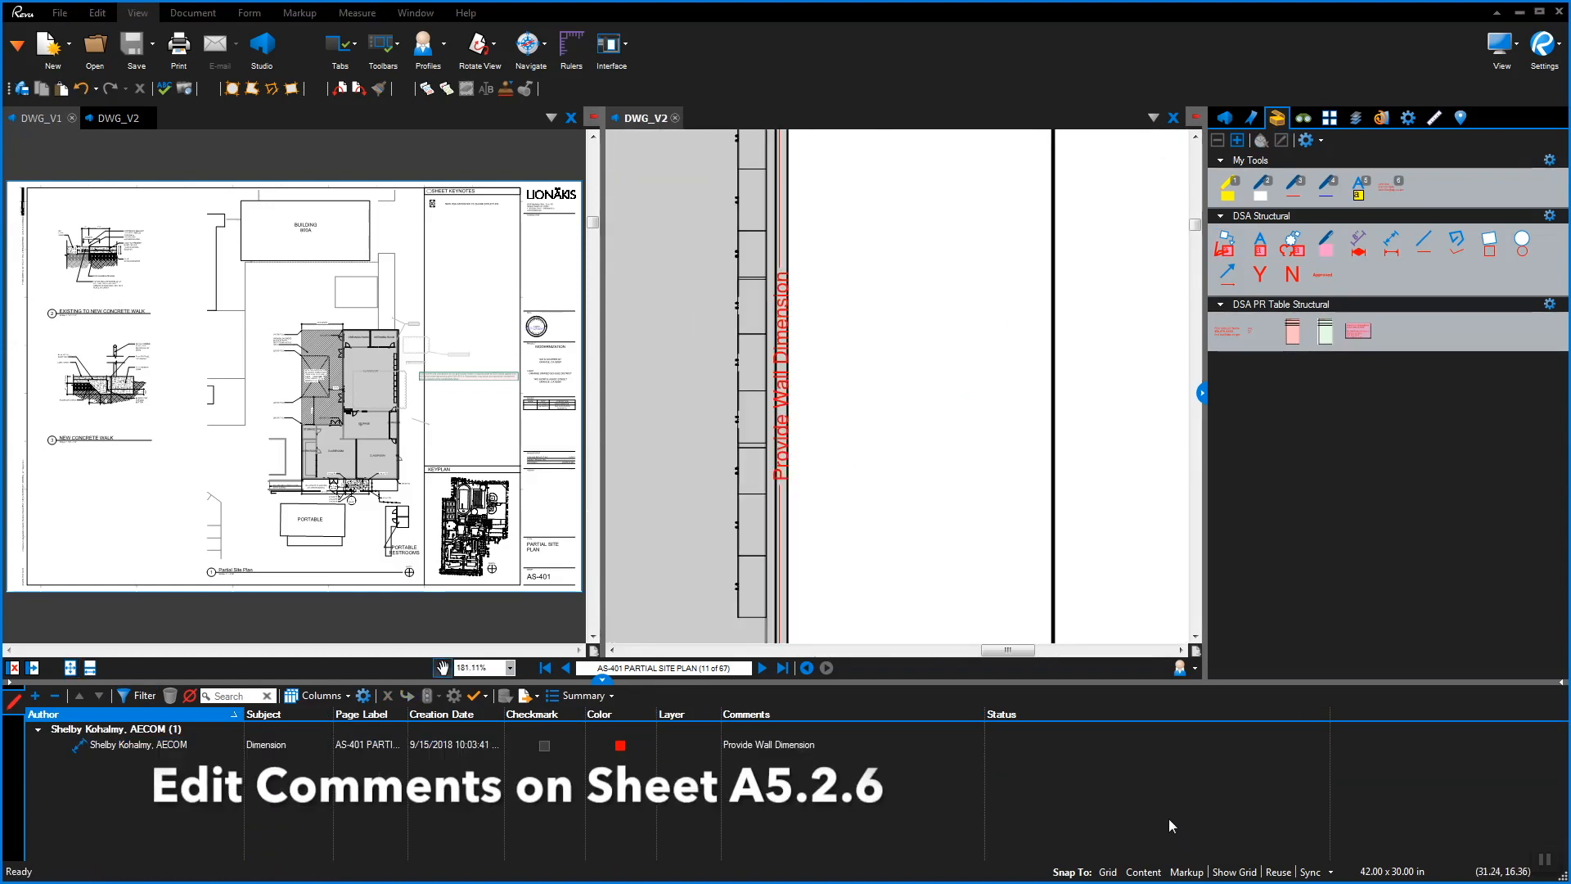
double_click(780, 396)
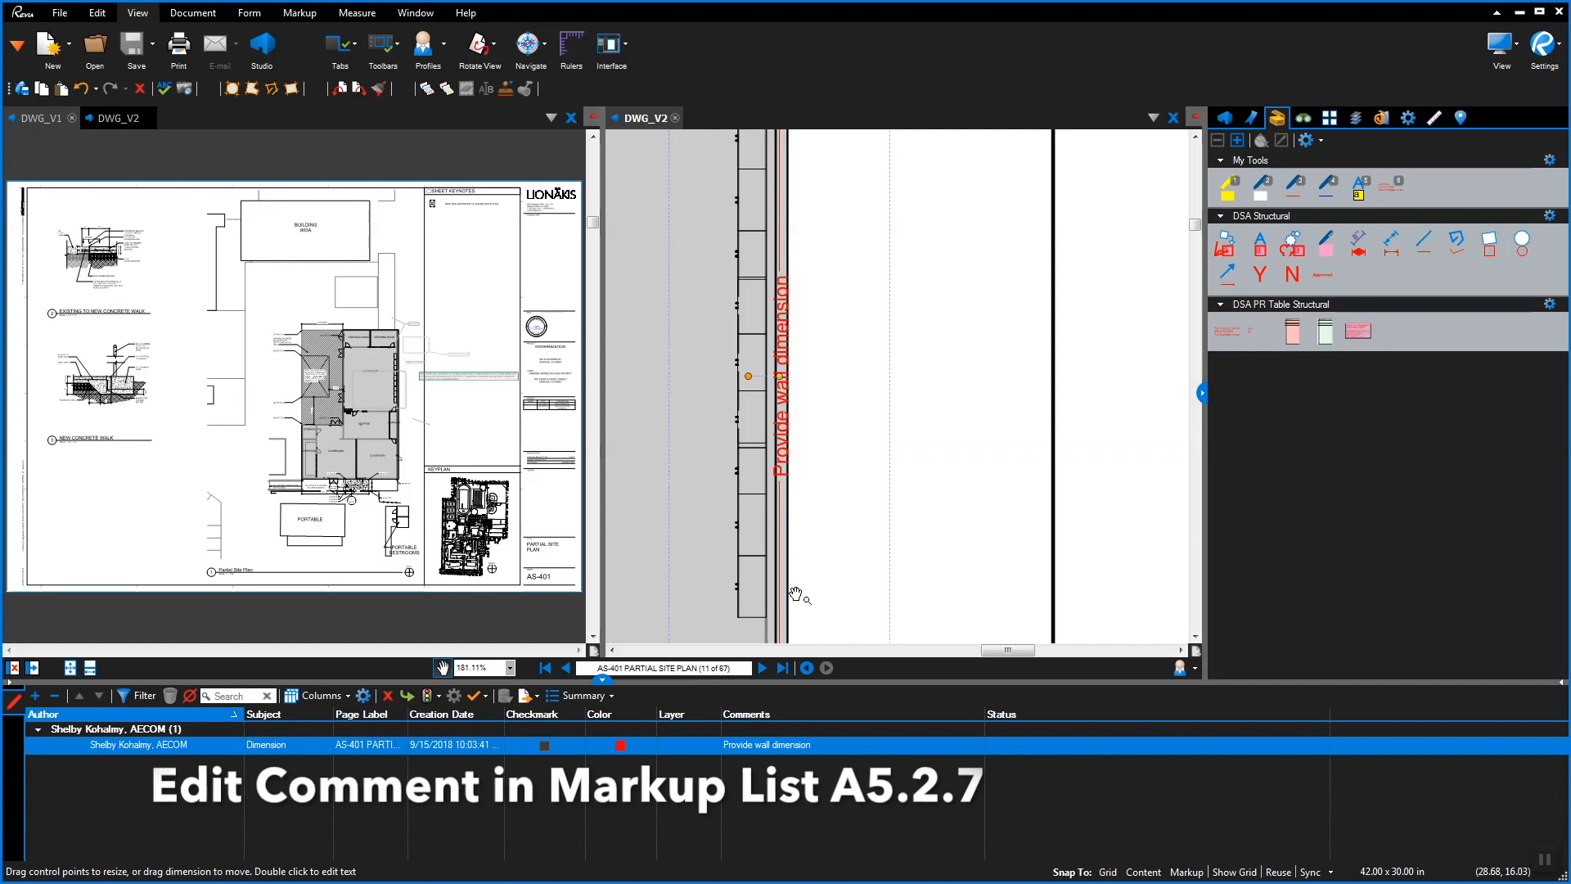
double_click(812, 744)
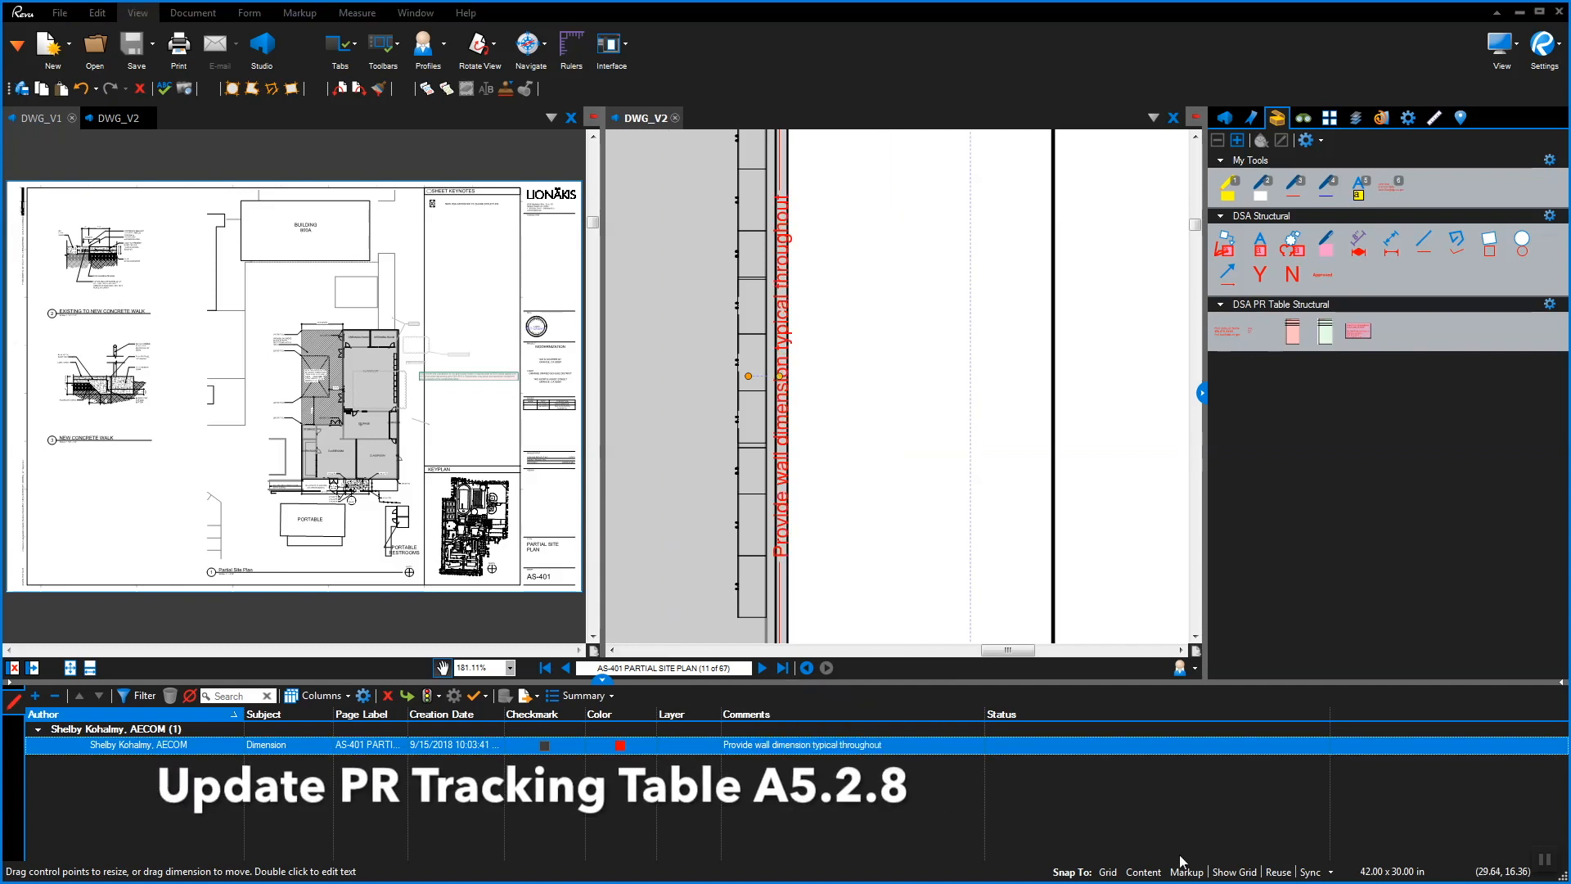
Open _PR Tracking Table.pdf from the Studio session documents list
left_click(1226, 117)
scroll(1539, 376, "up", 1)
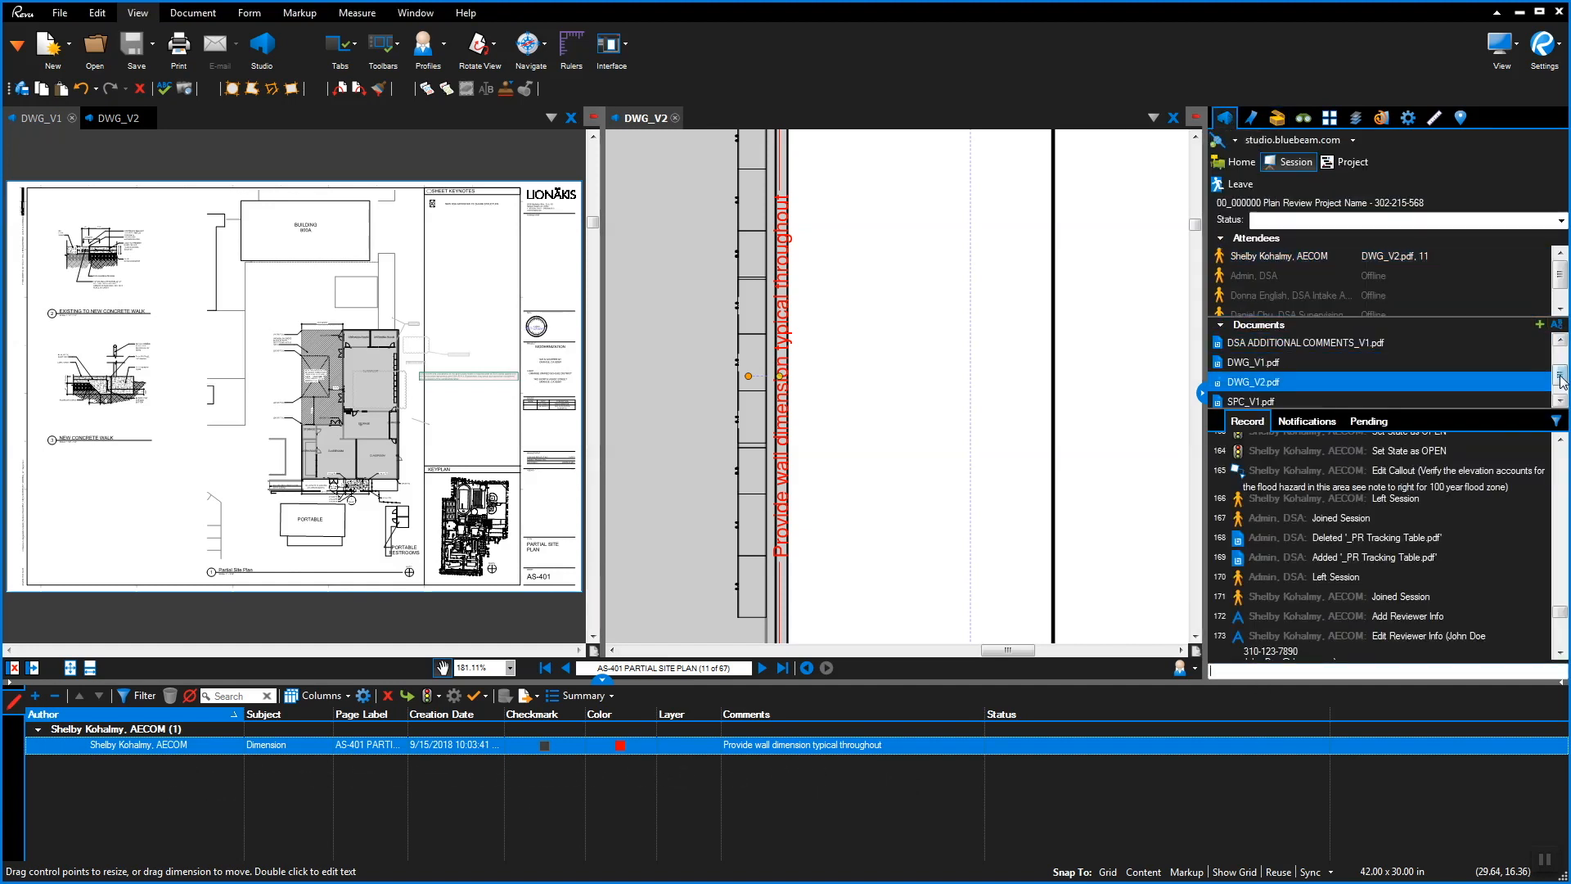
left_click(1307, 358)
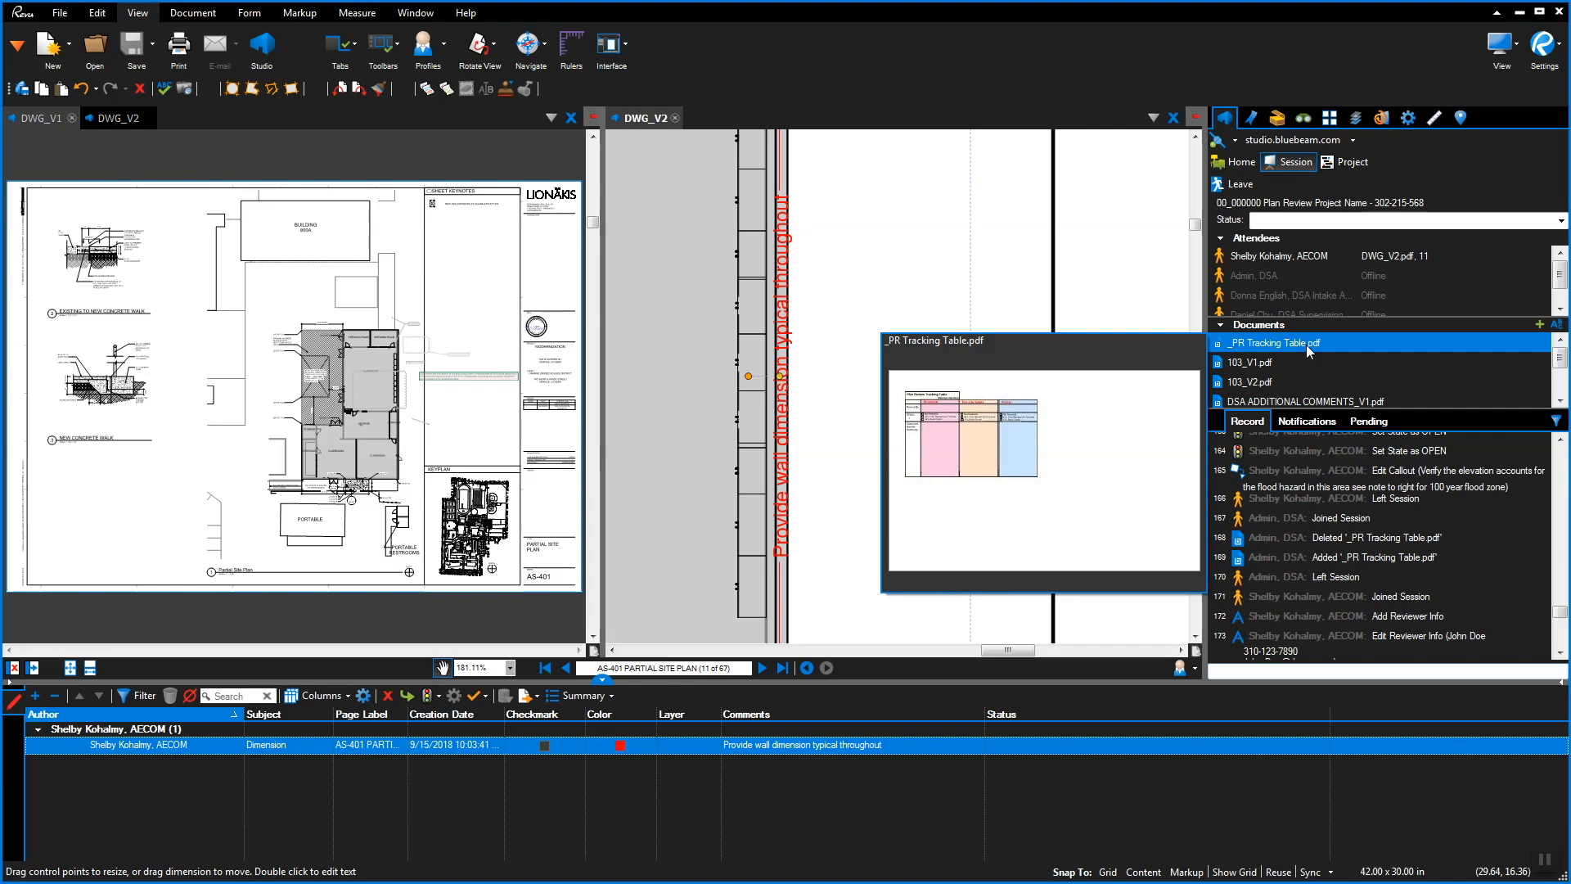
right_click(1300, 344)
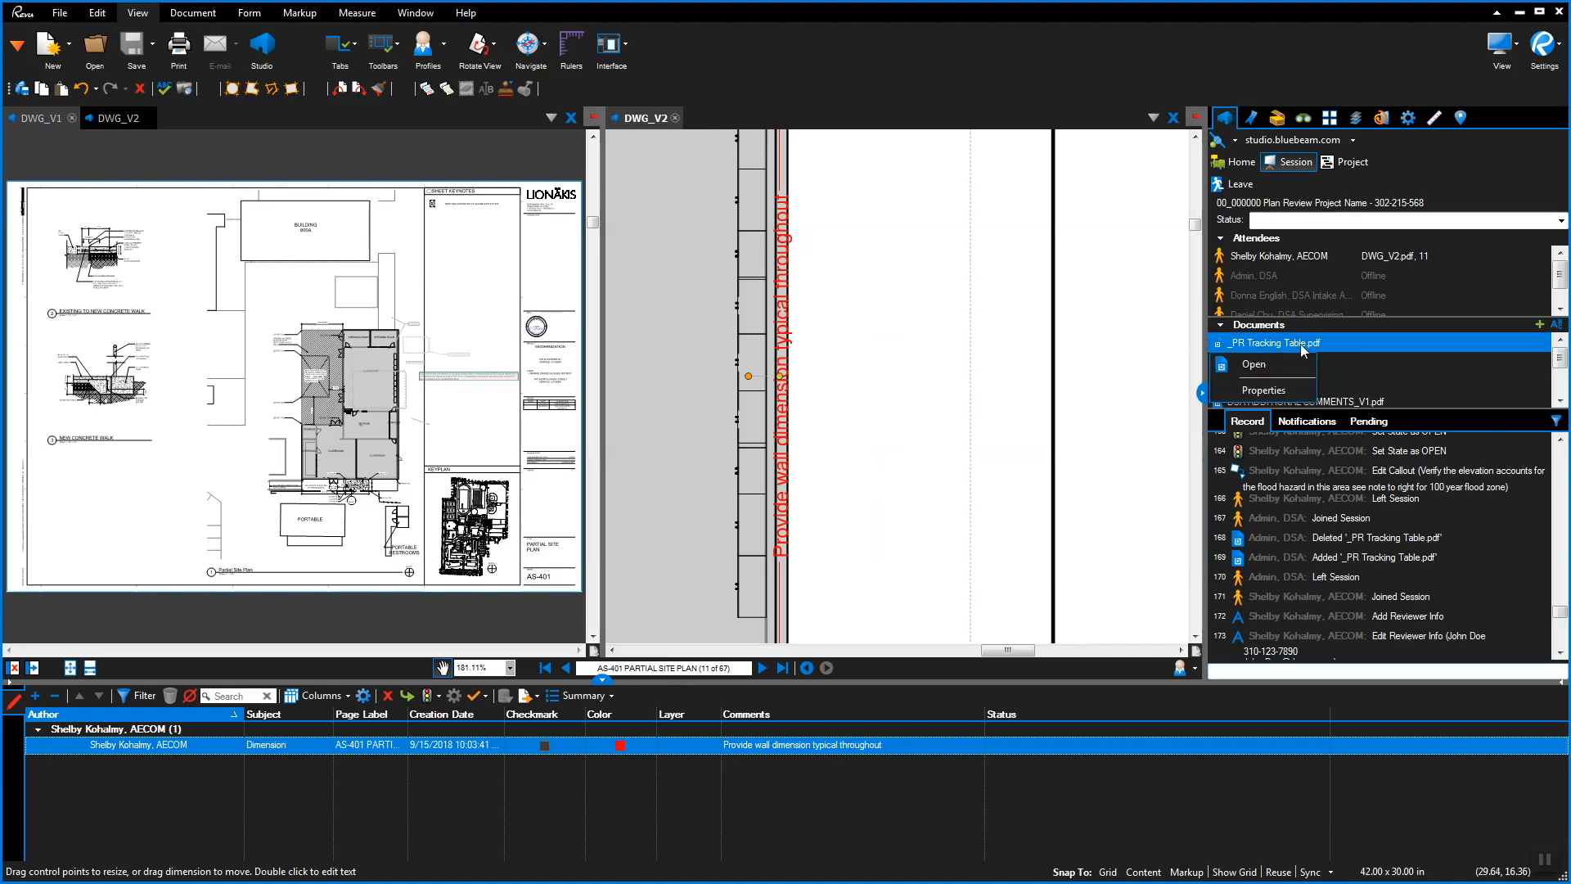
left_click(1265, 365)
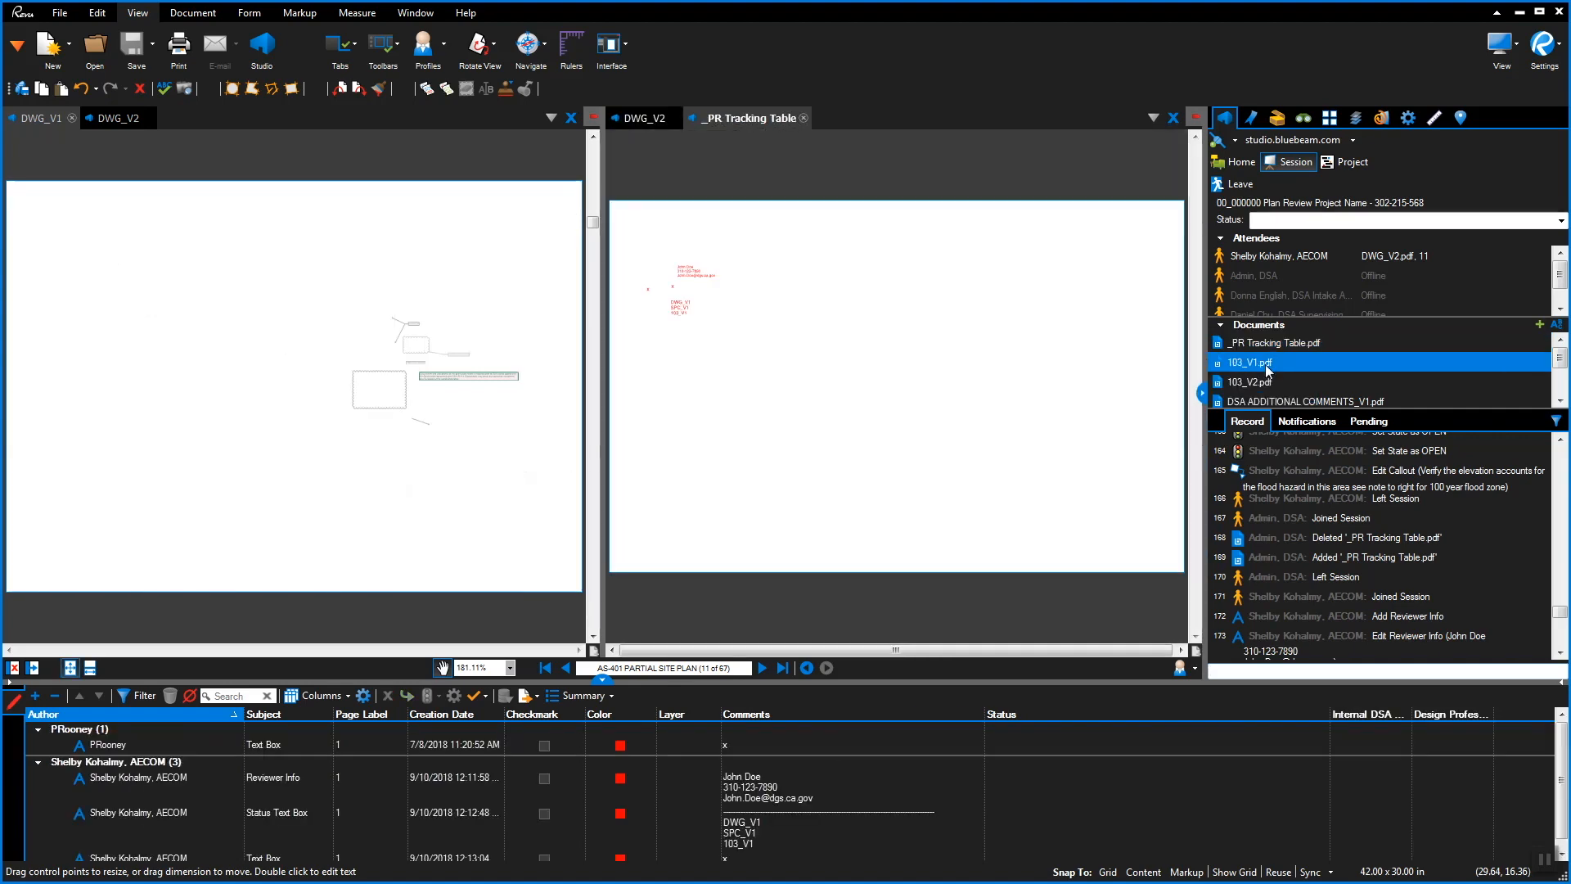
mouse_move(1267, 366)
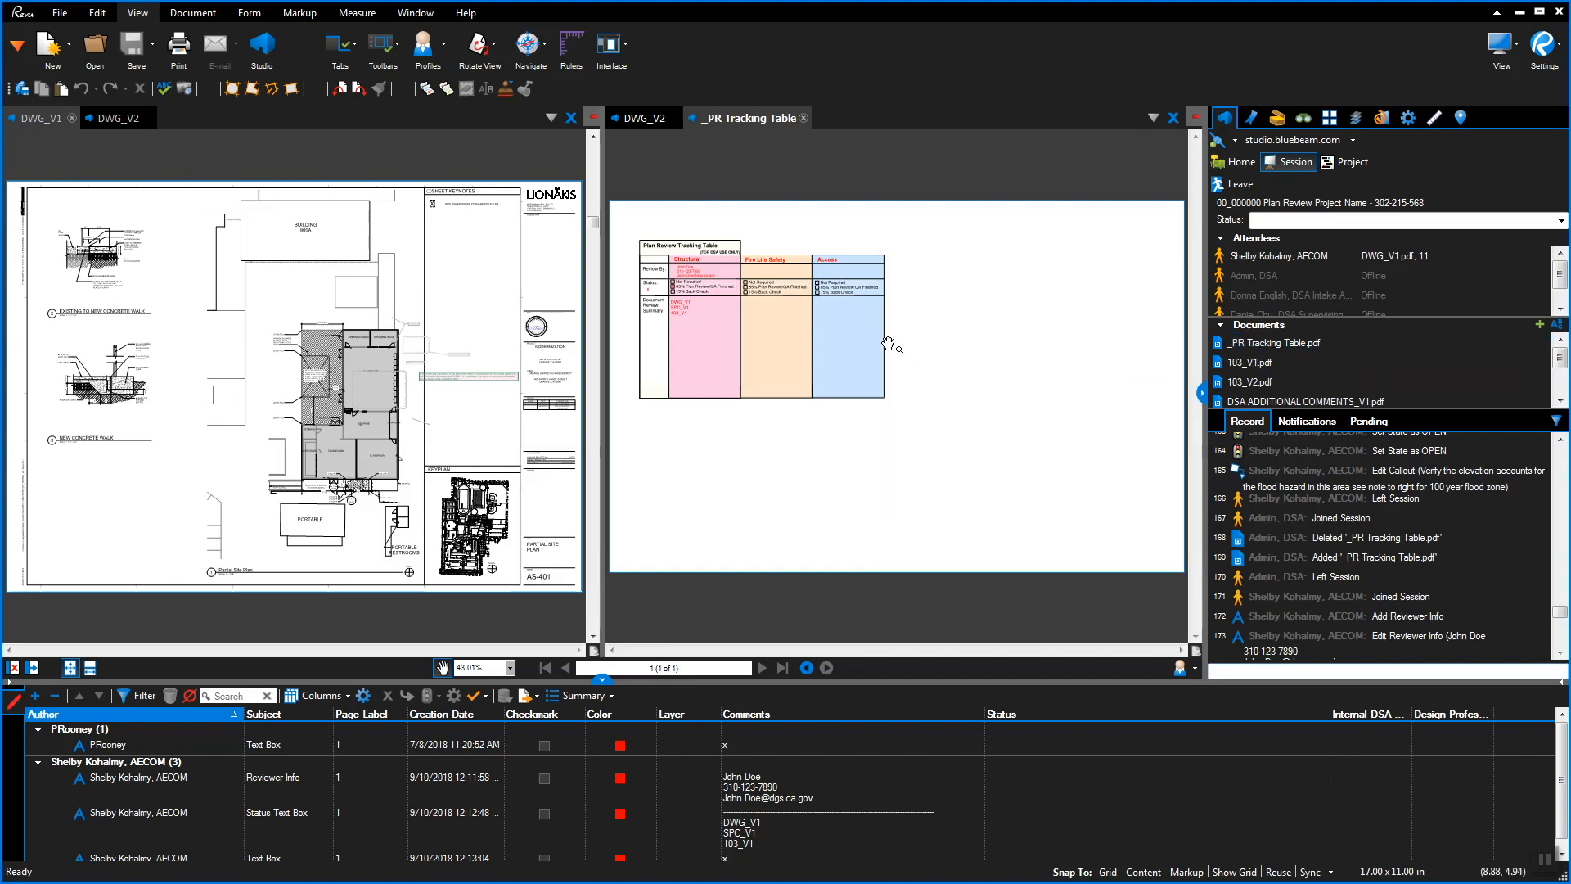
scroll(662, 316, "up", 6)
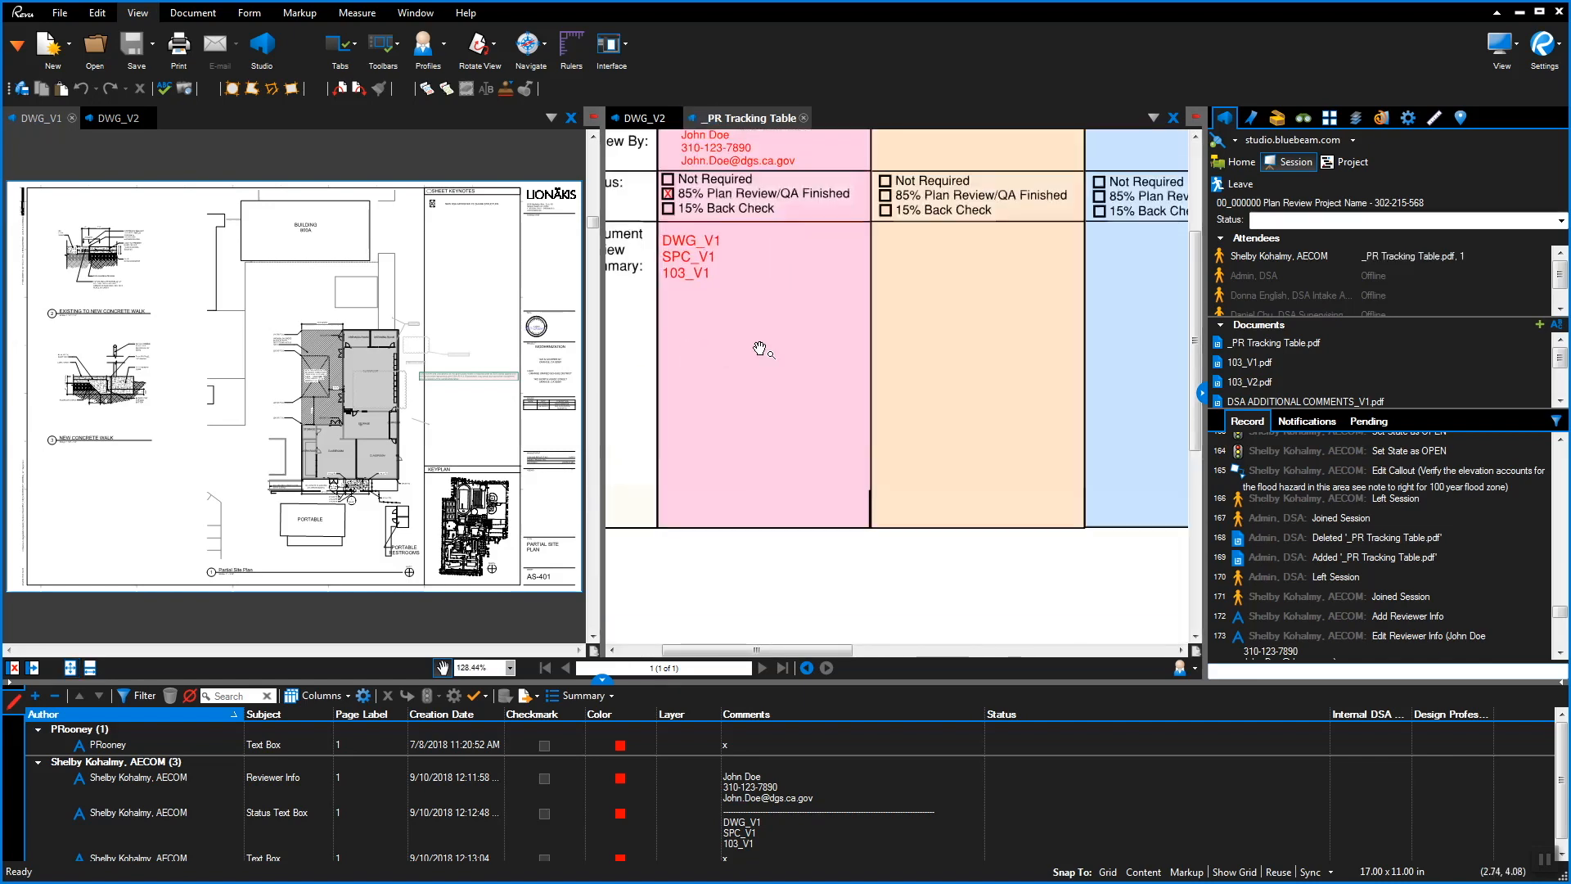
Place a DSA Structural status text box in the Structural column and enter the V2 document names
left_click(1278, 119)
left_click(1256, 331)
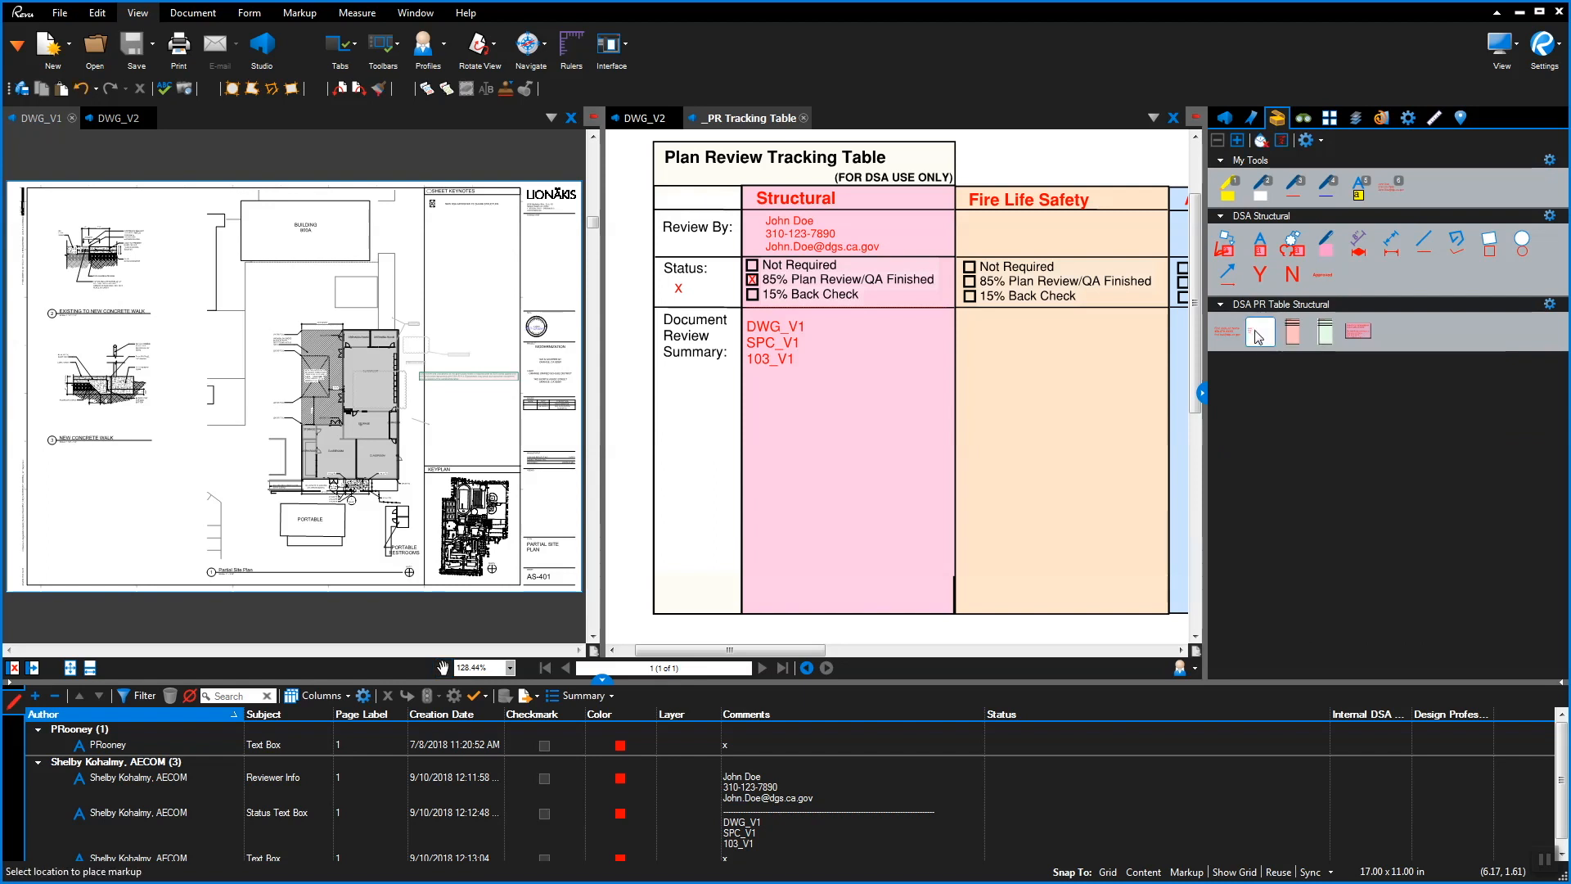
left_click(744, 462)
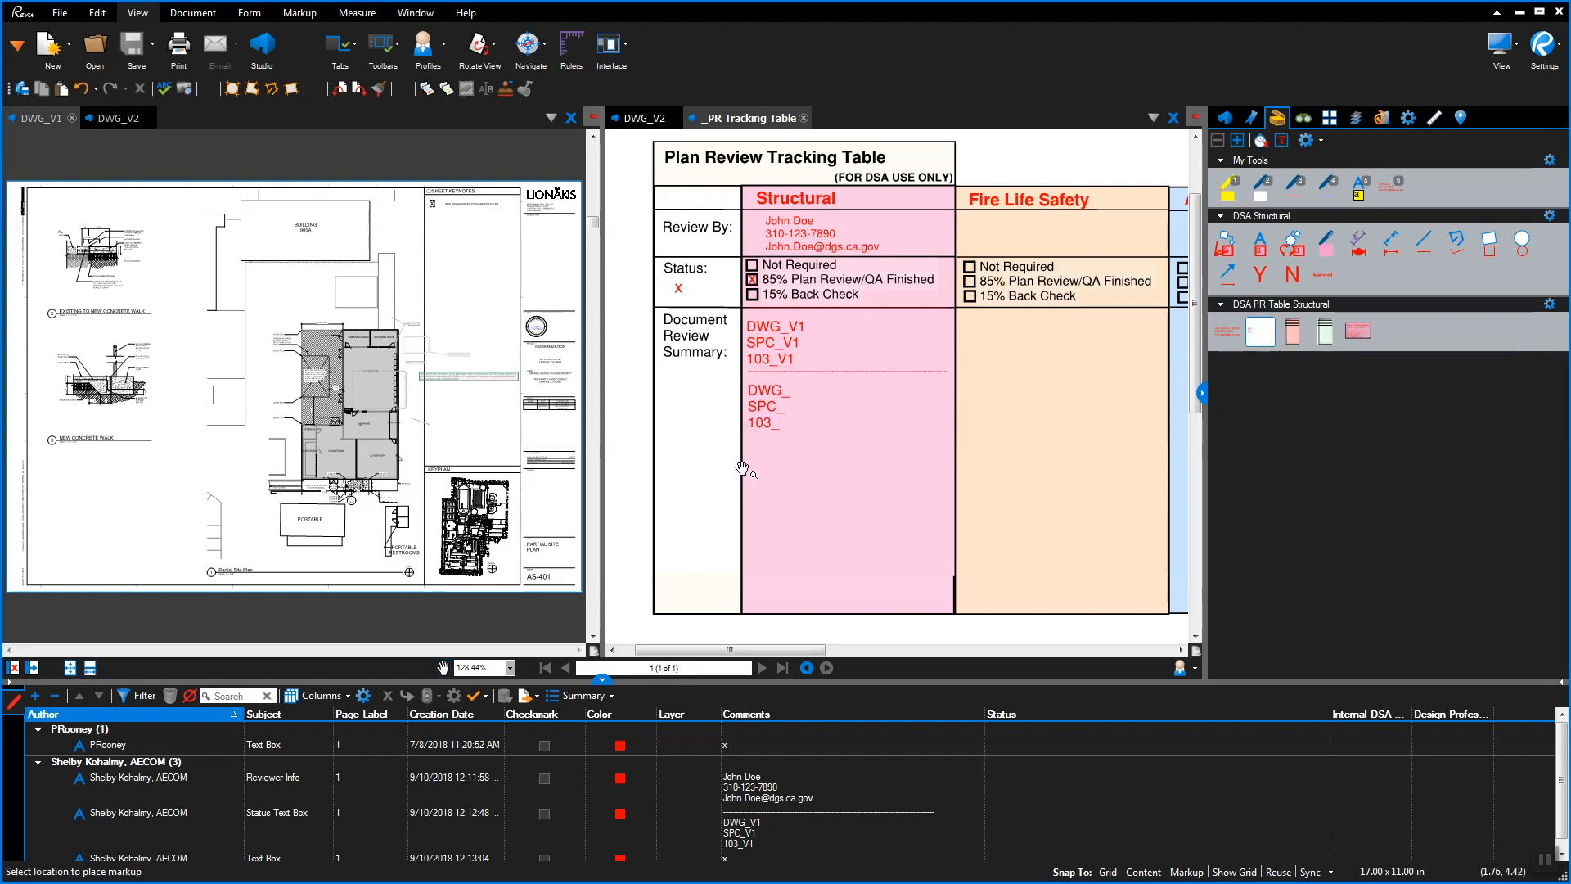
double_click(802, 391)
type("V2")
key("Down")
type("VV2")
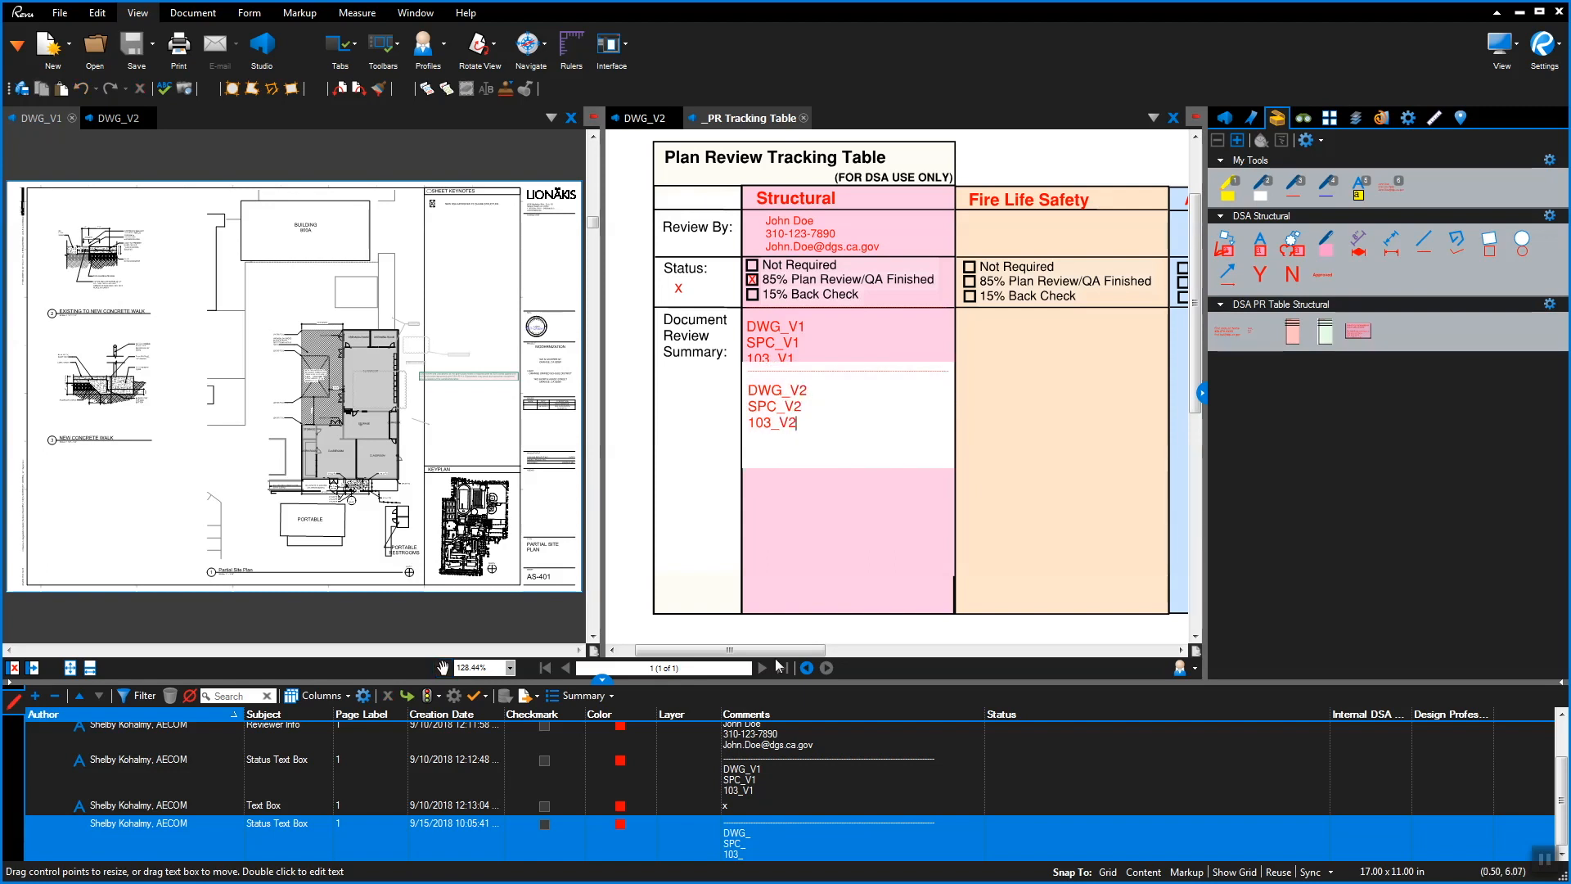
key("Escape")
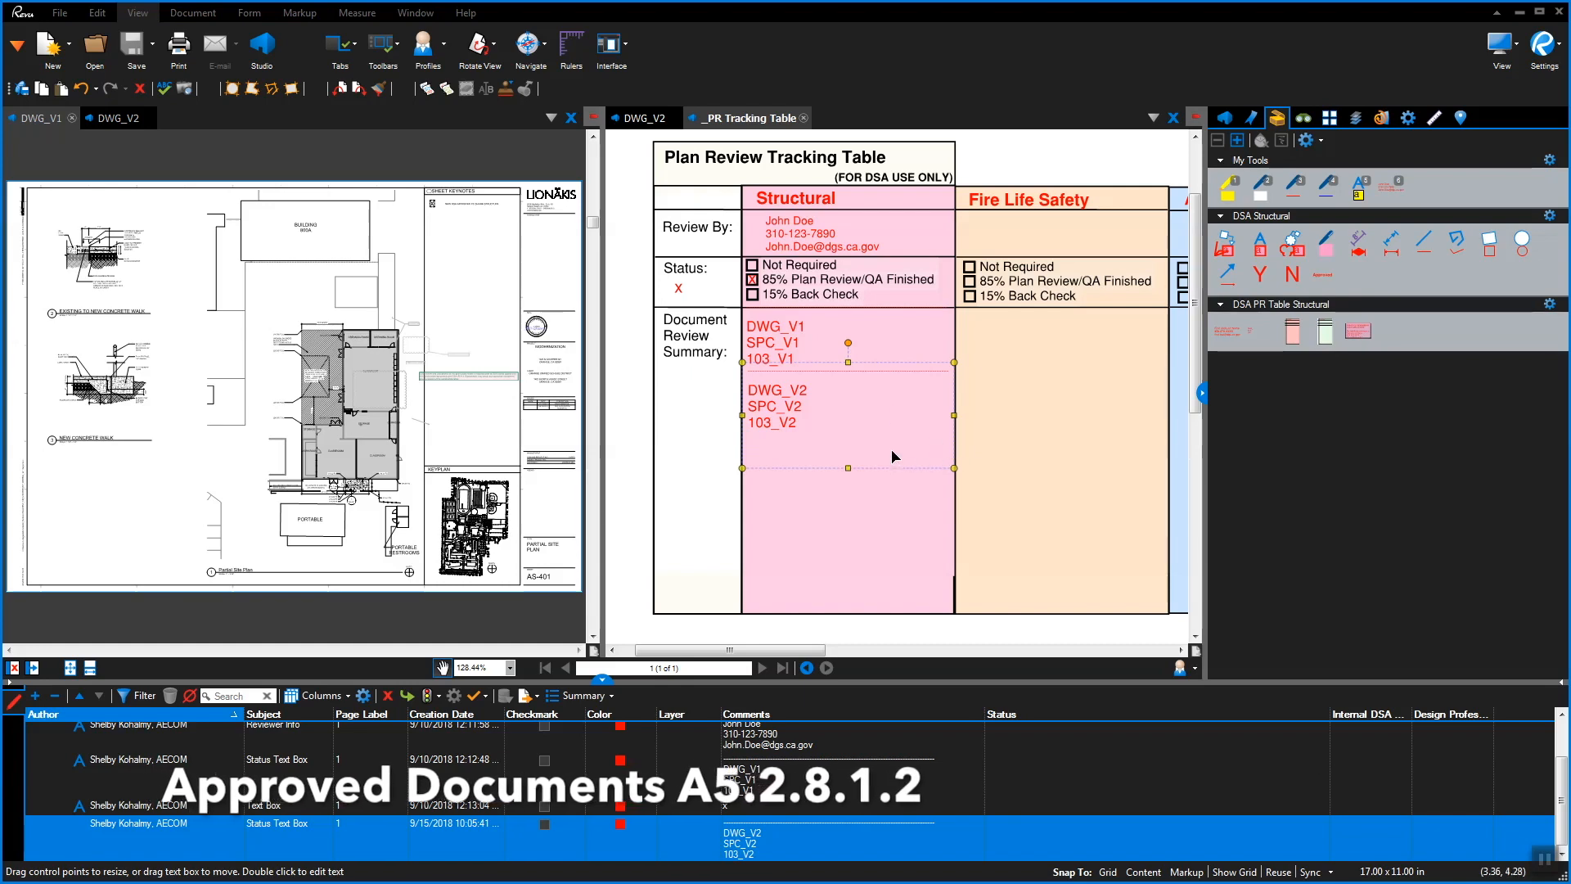
double_click(830, 382)
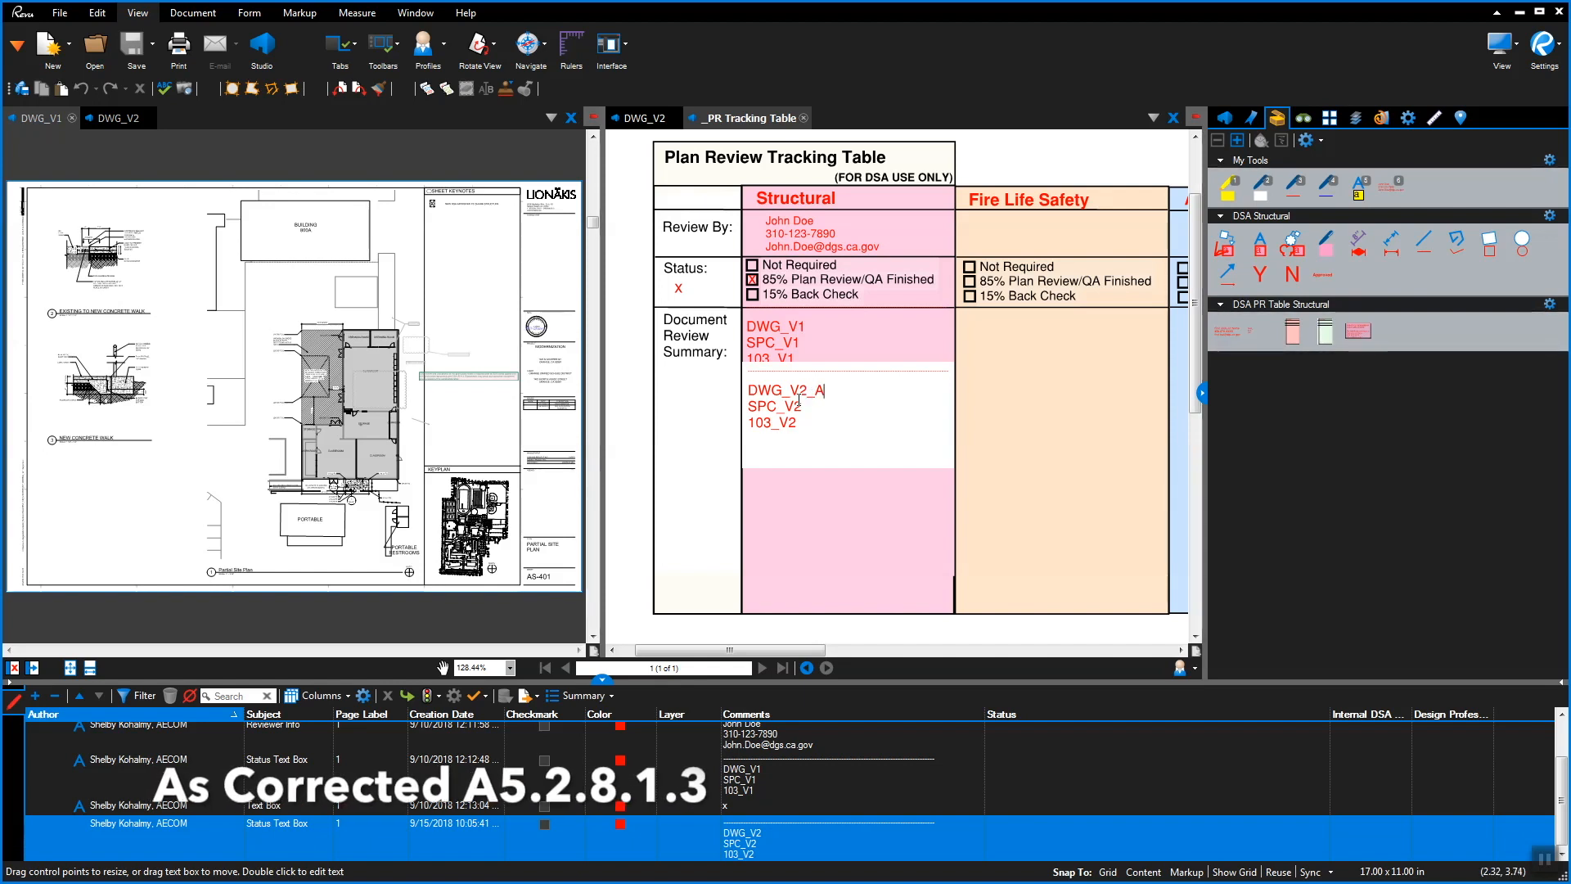
Complete the entry as 'DWG_V2_As Corrected' and strike through the DWG_V1 text
type("s Corrected")
key("Escape")
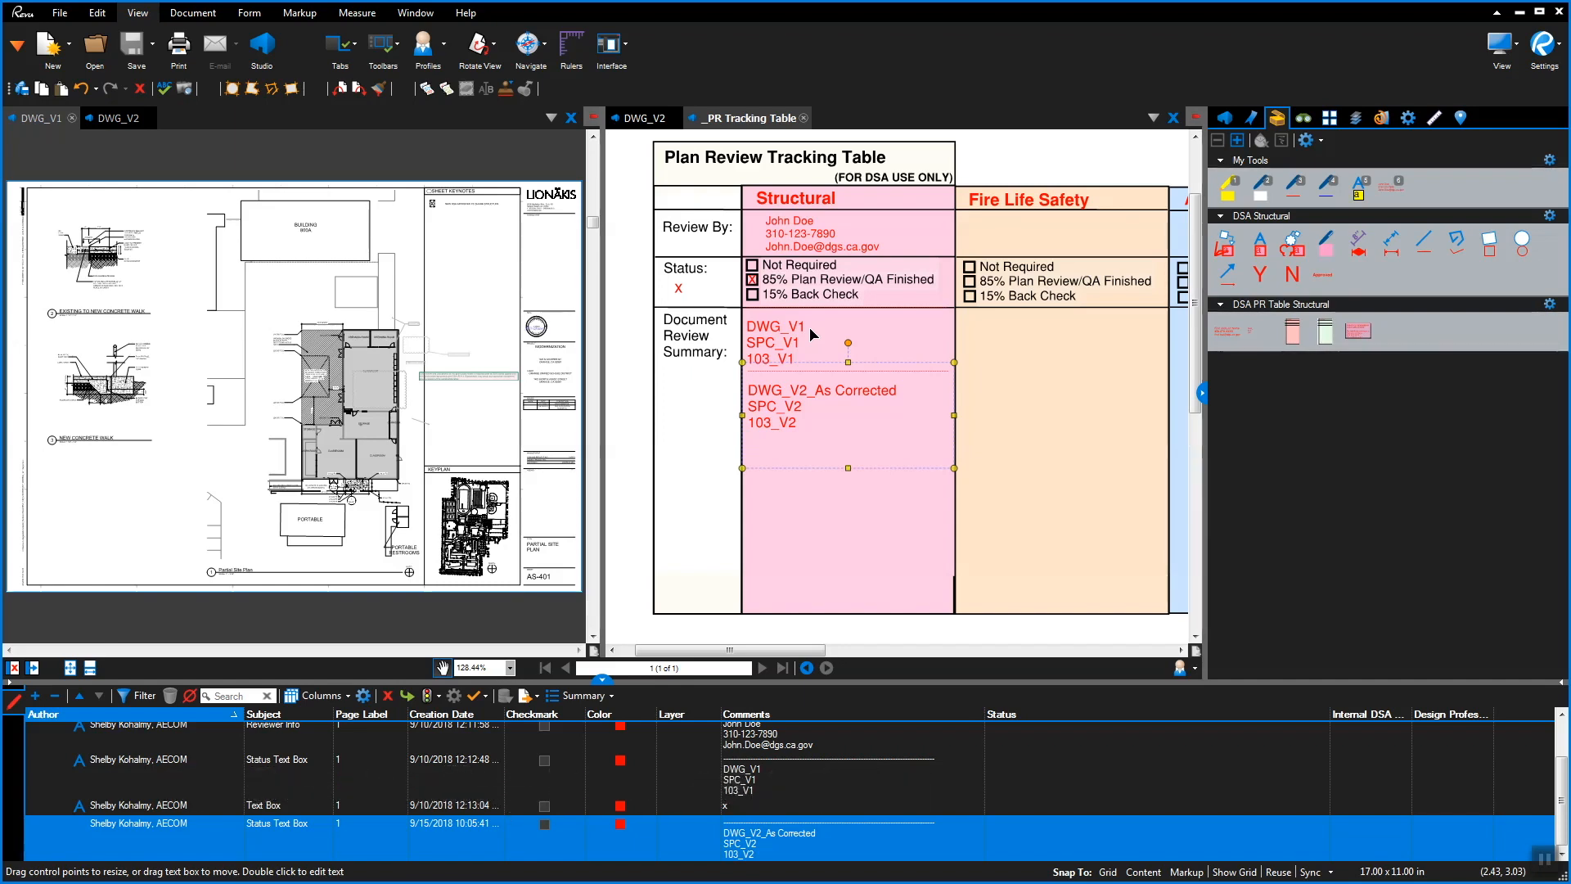
double_click(813, 327)
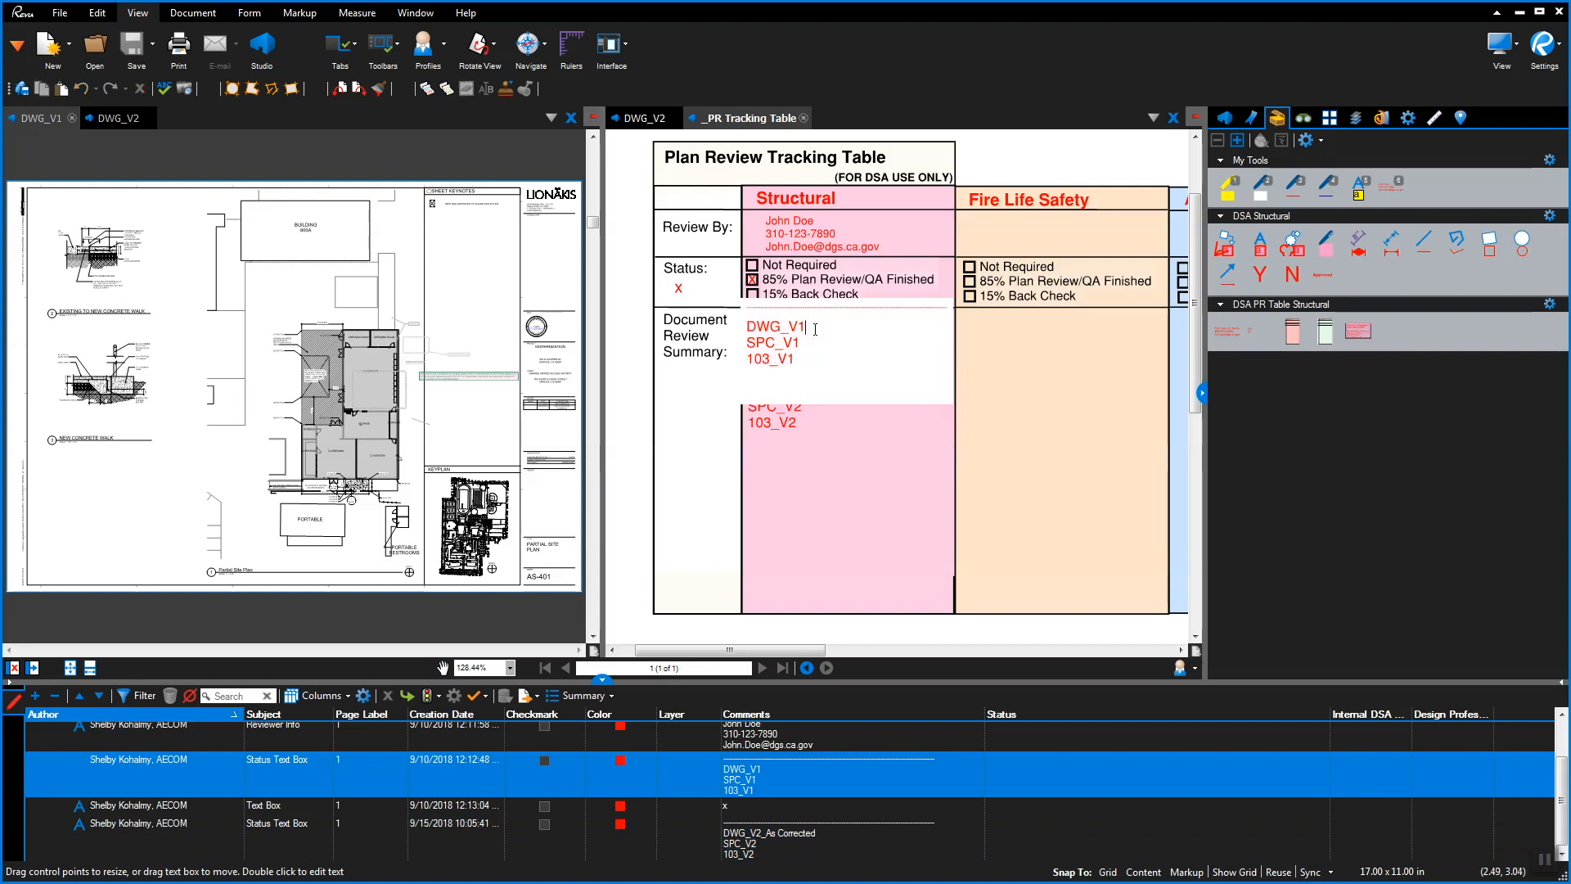
left_click_drag(806, 325, 745, 325)
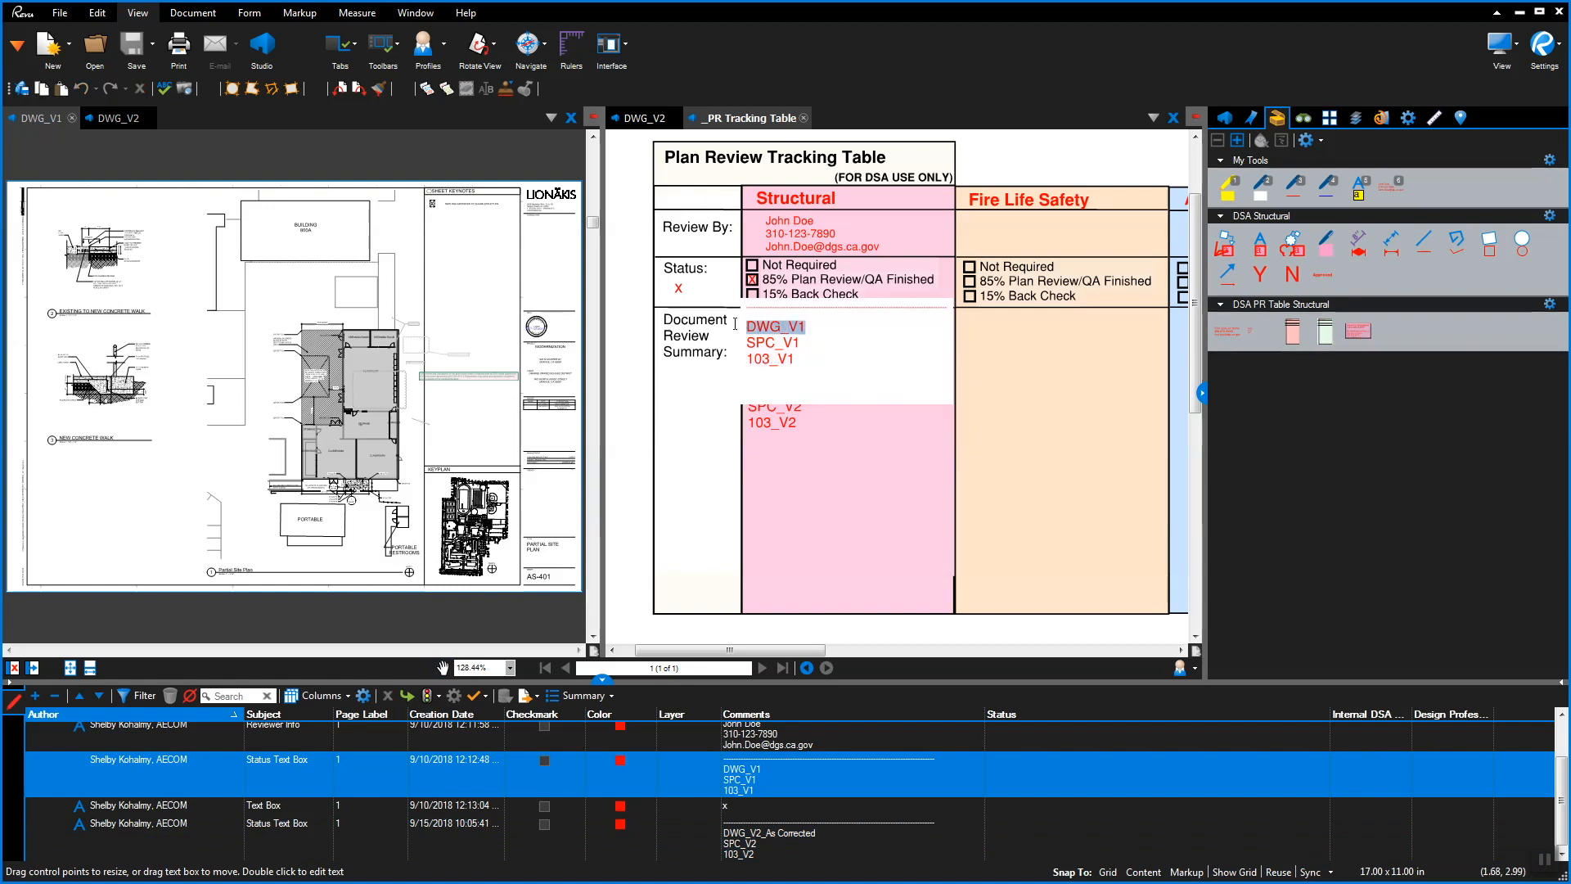
left_click(1409, 119)
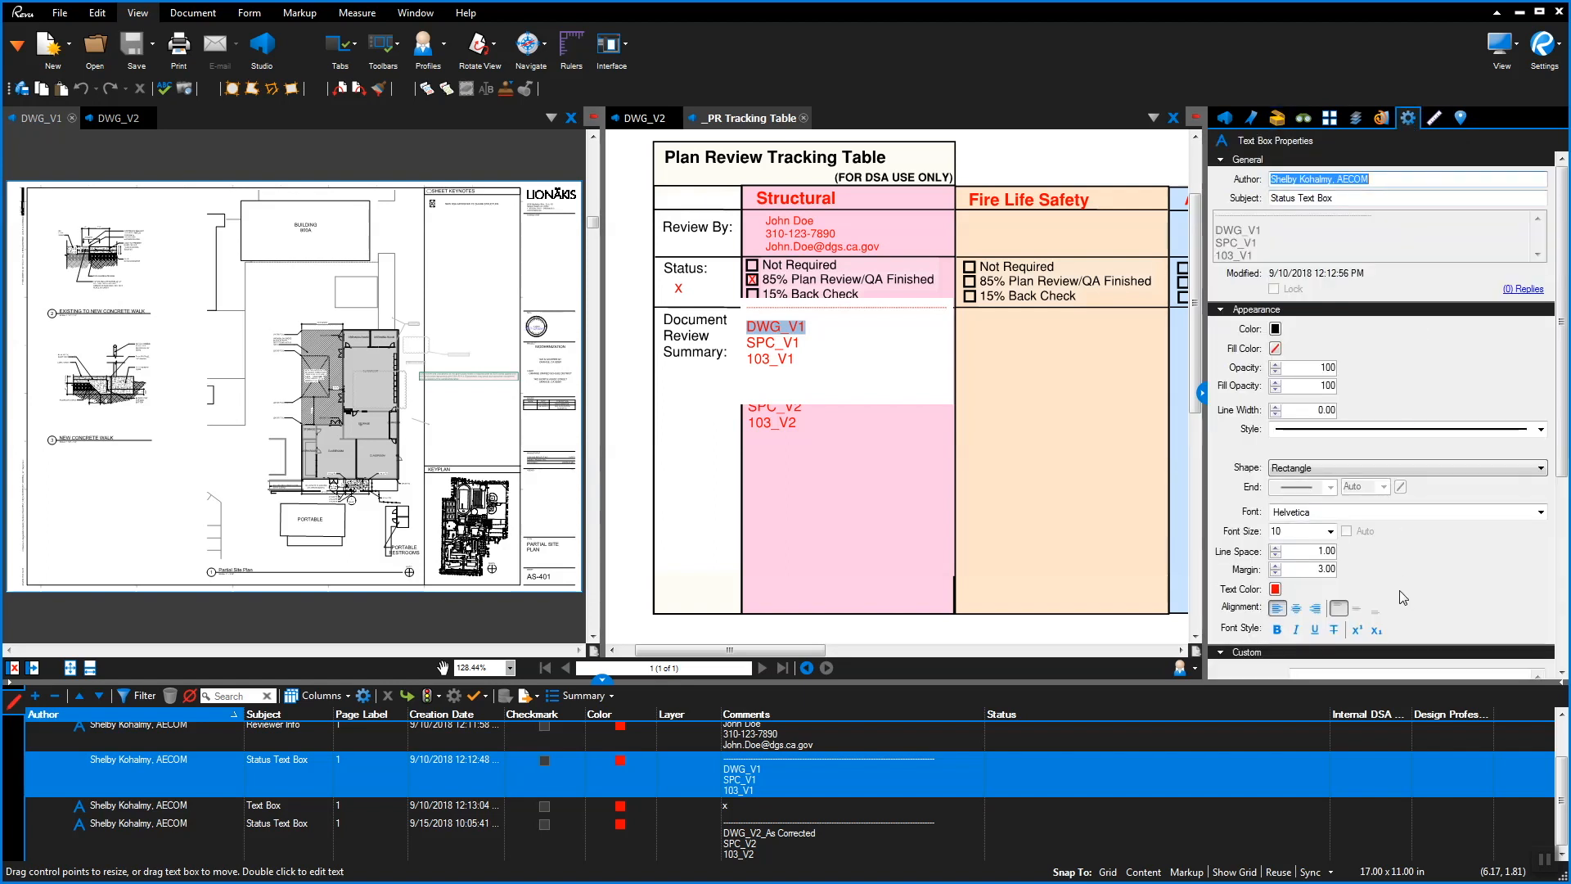
left_click(1334, 629)
left_click(855, 331)
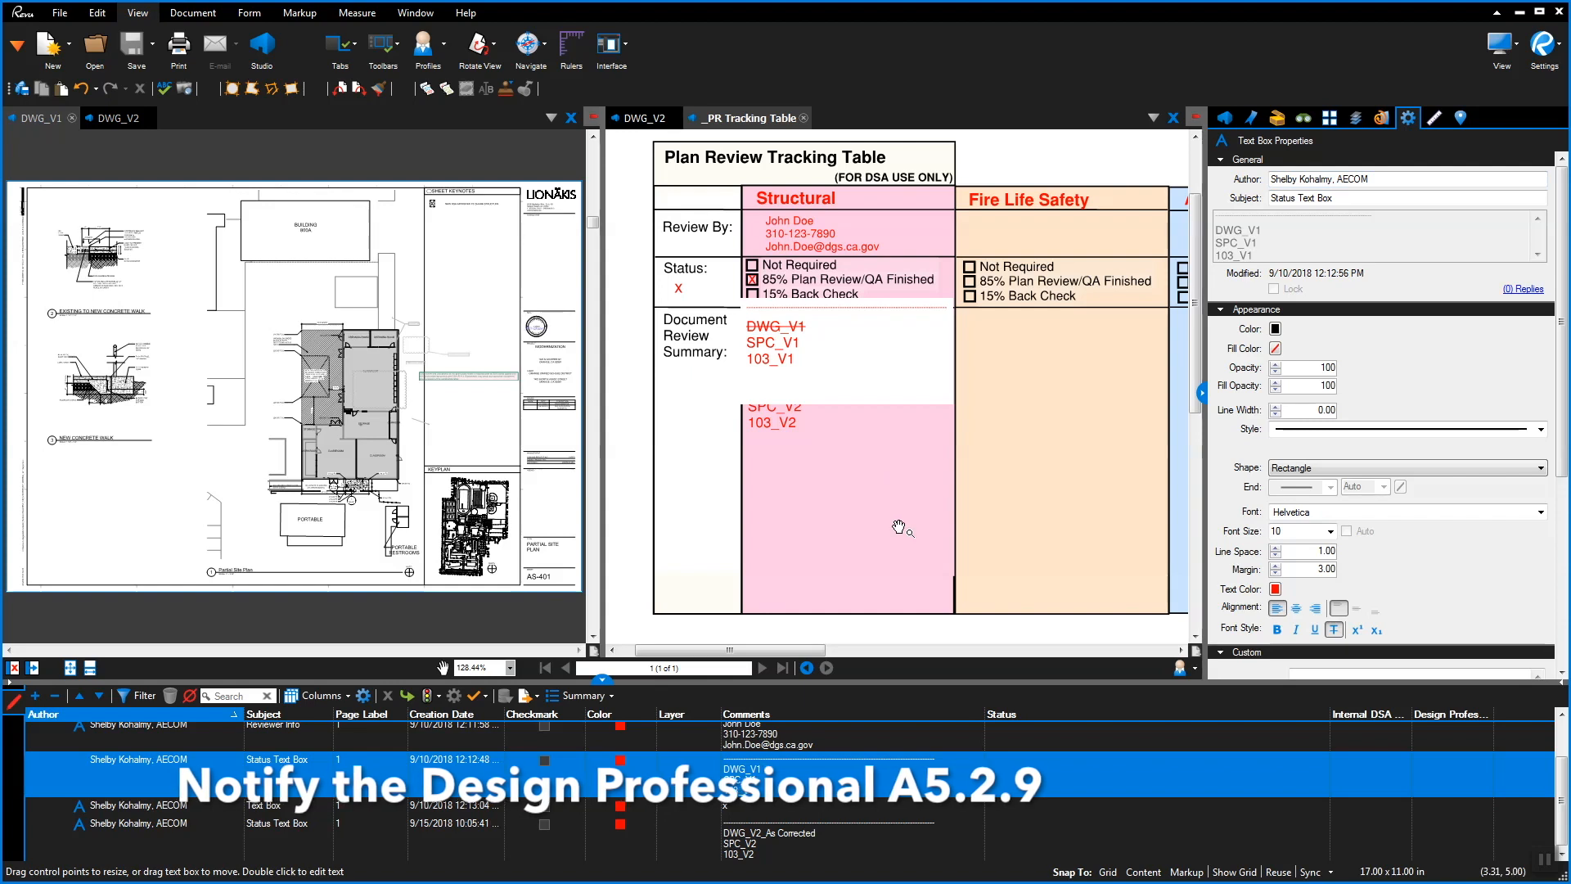
key("Escape")
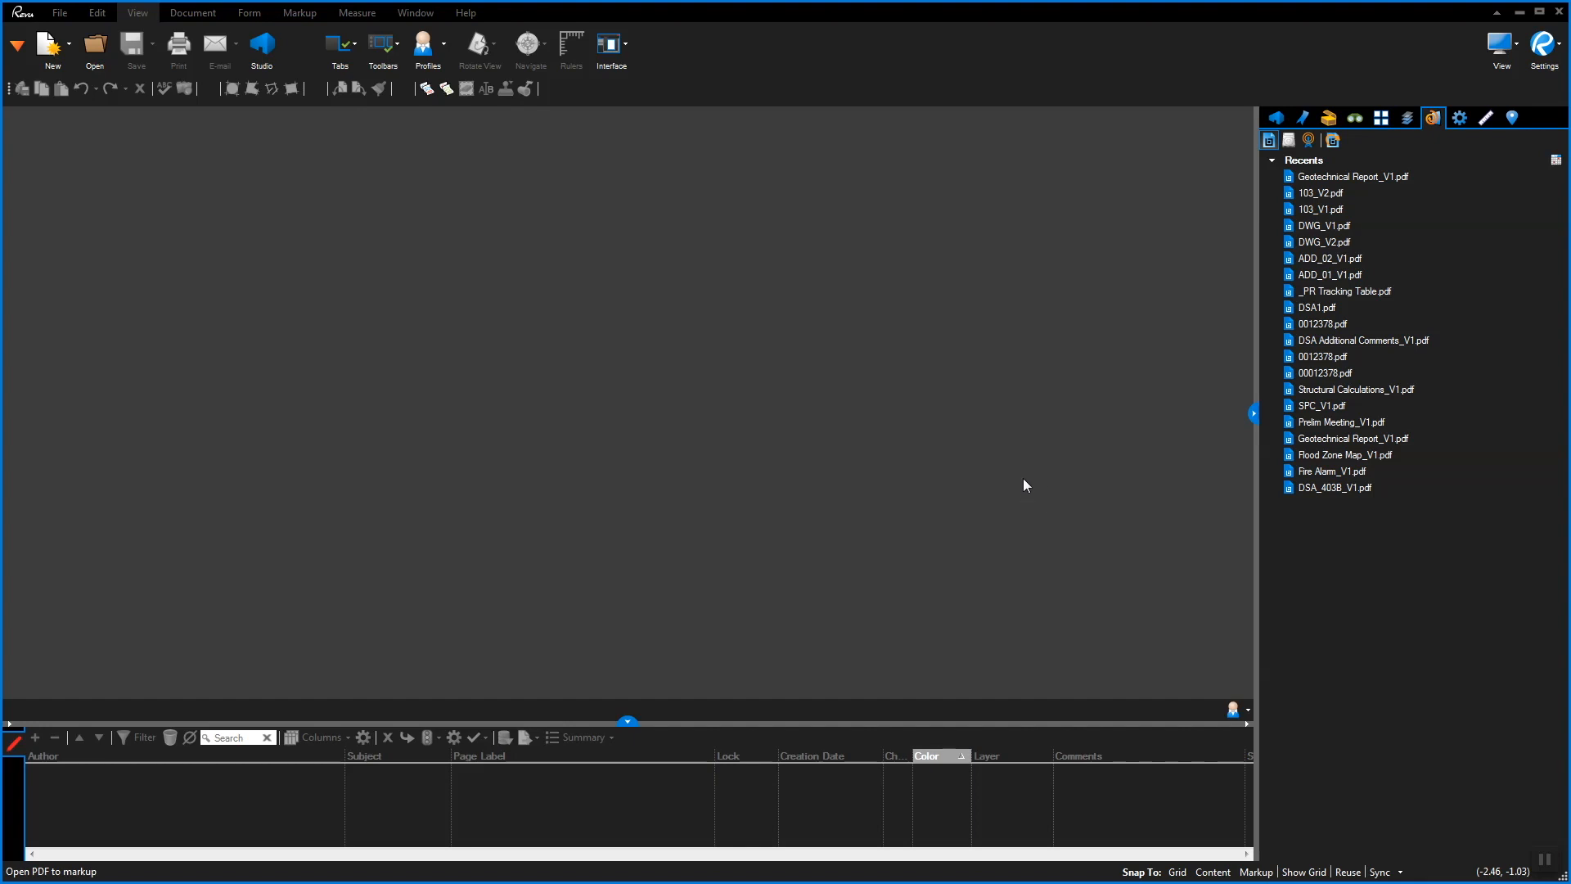
Open Preferences, select the Studio category and open Notification Preferences
left_click(1550, 51)
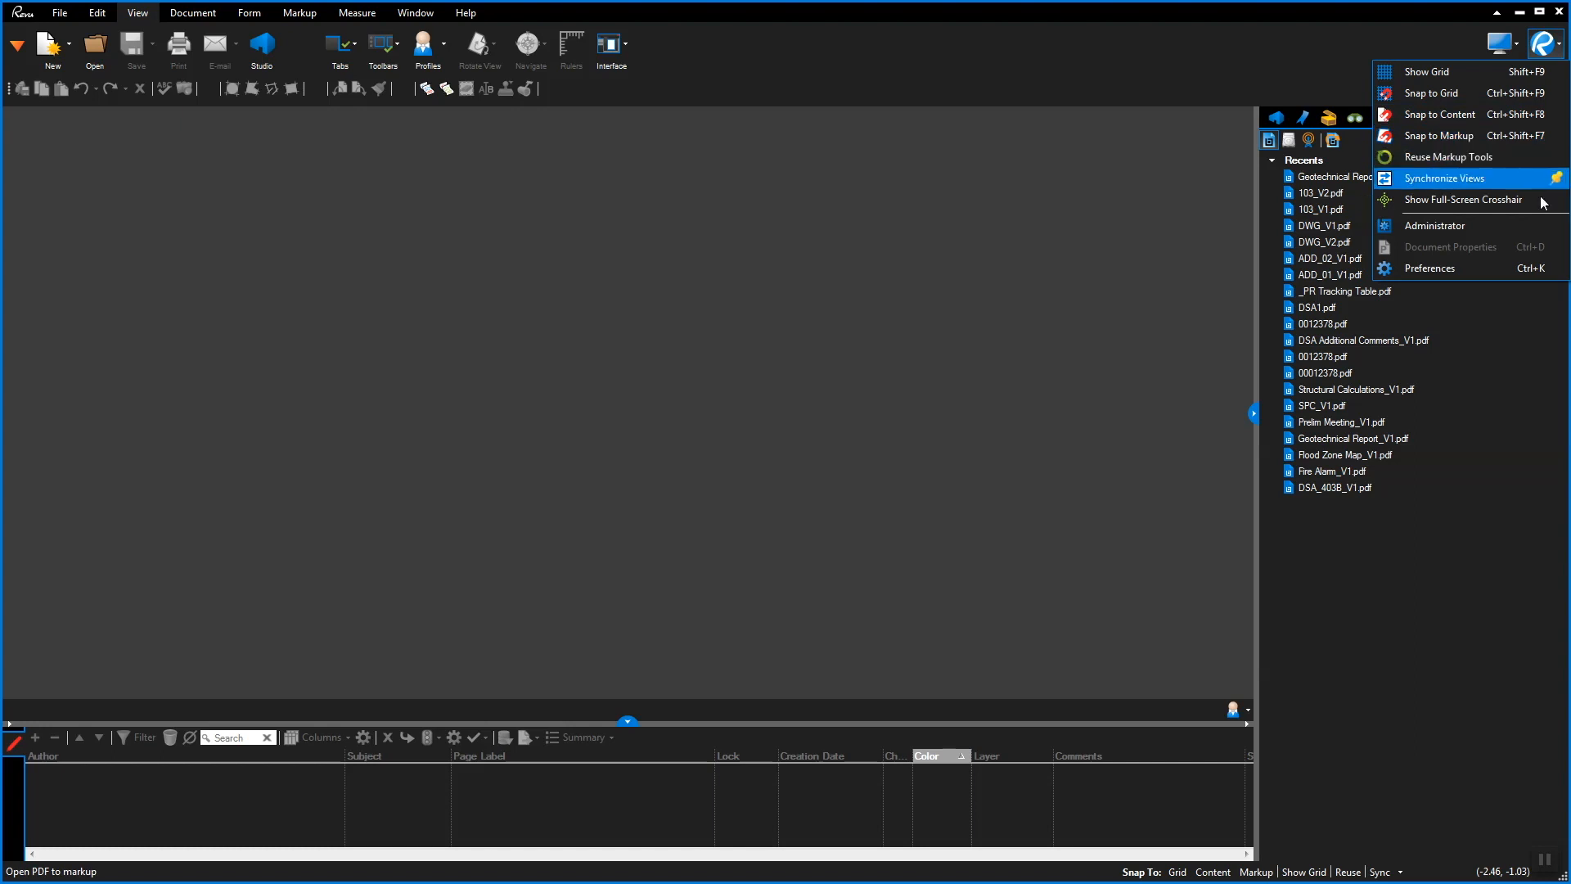
left_click(1504, 267)
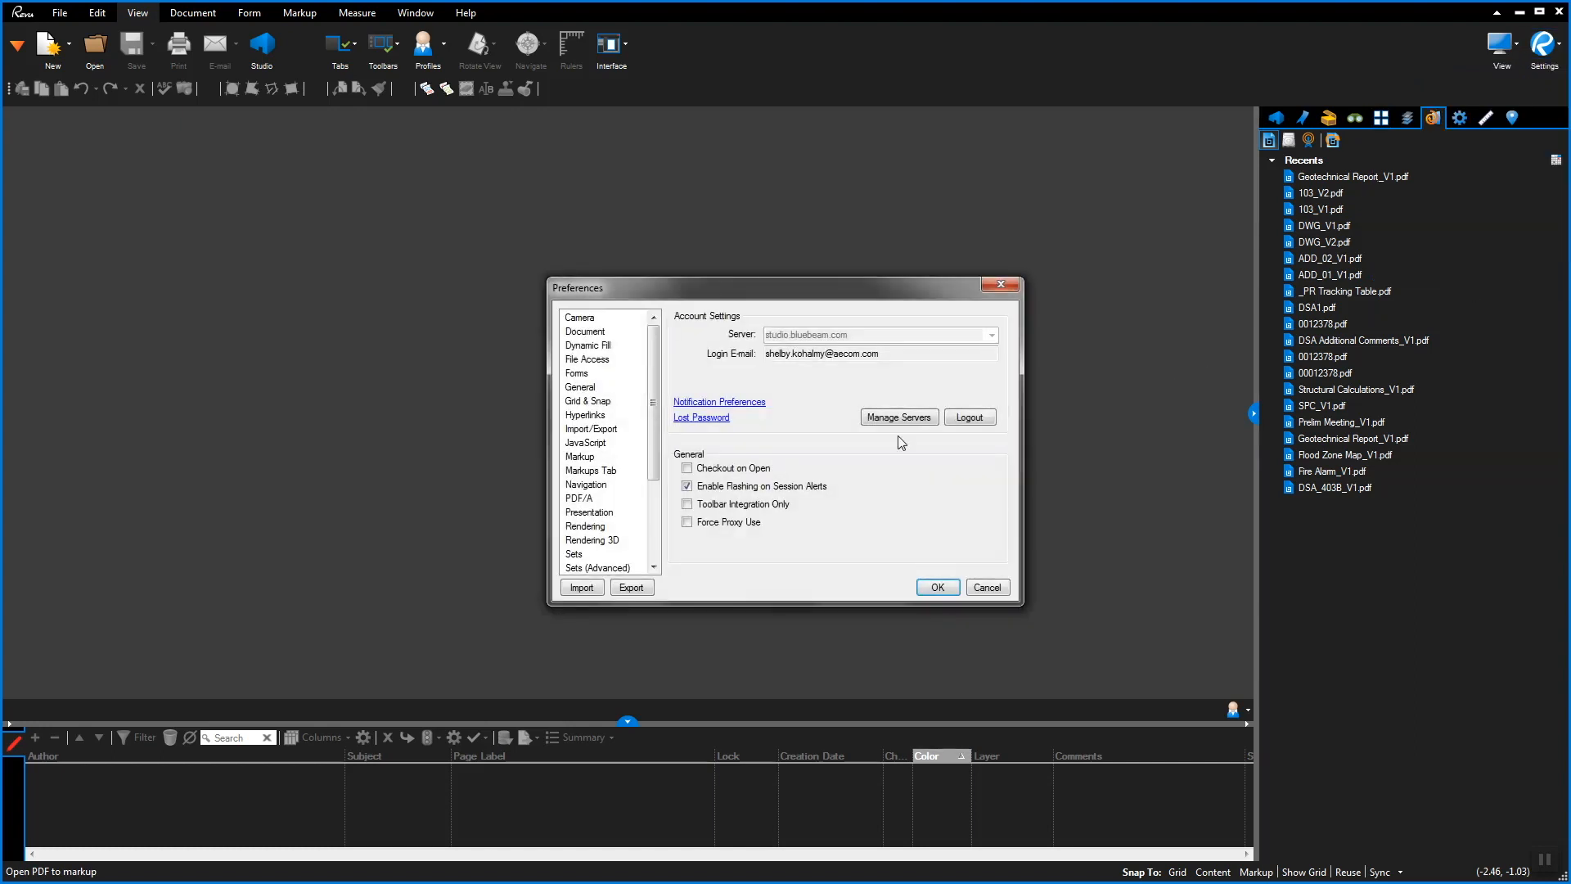
scroll(635, 512, "down", 3)
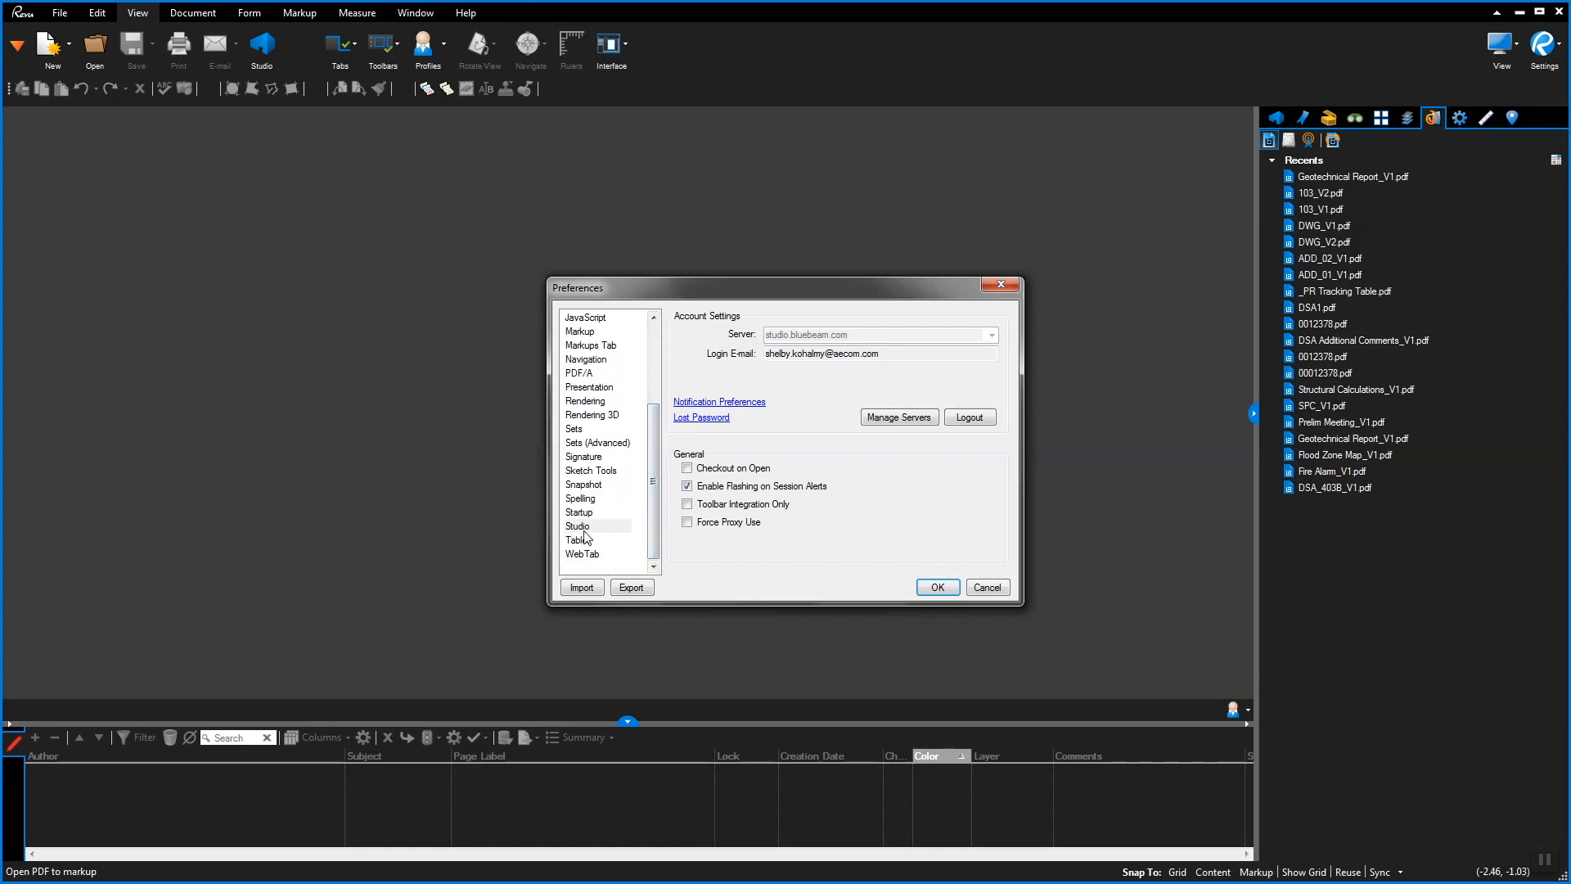
left_click(583, 529)
left_click(745, 403)
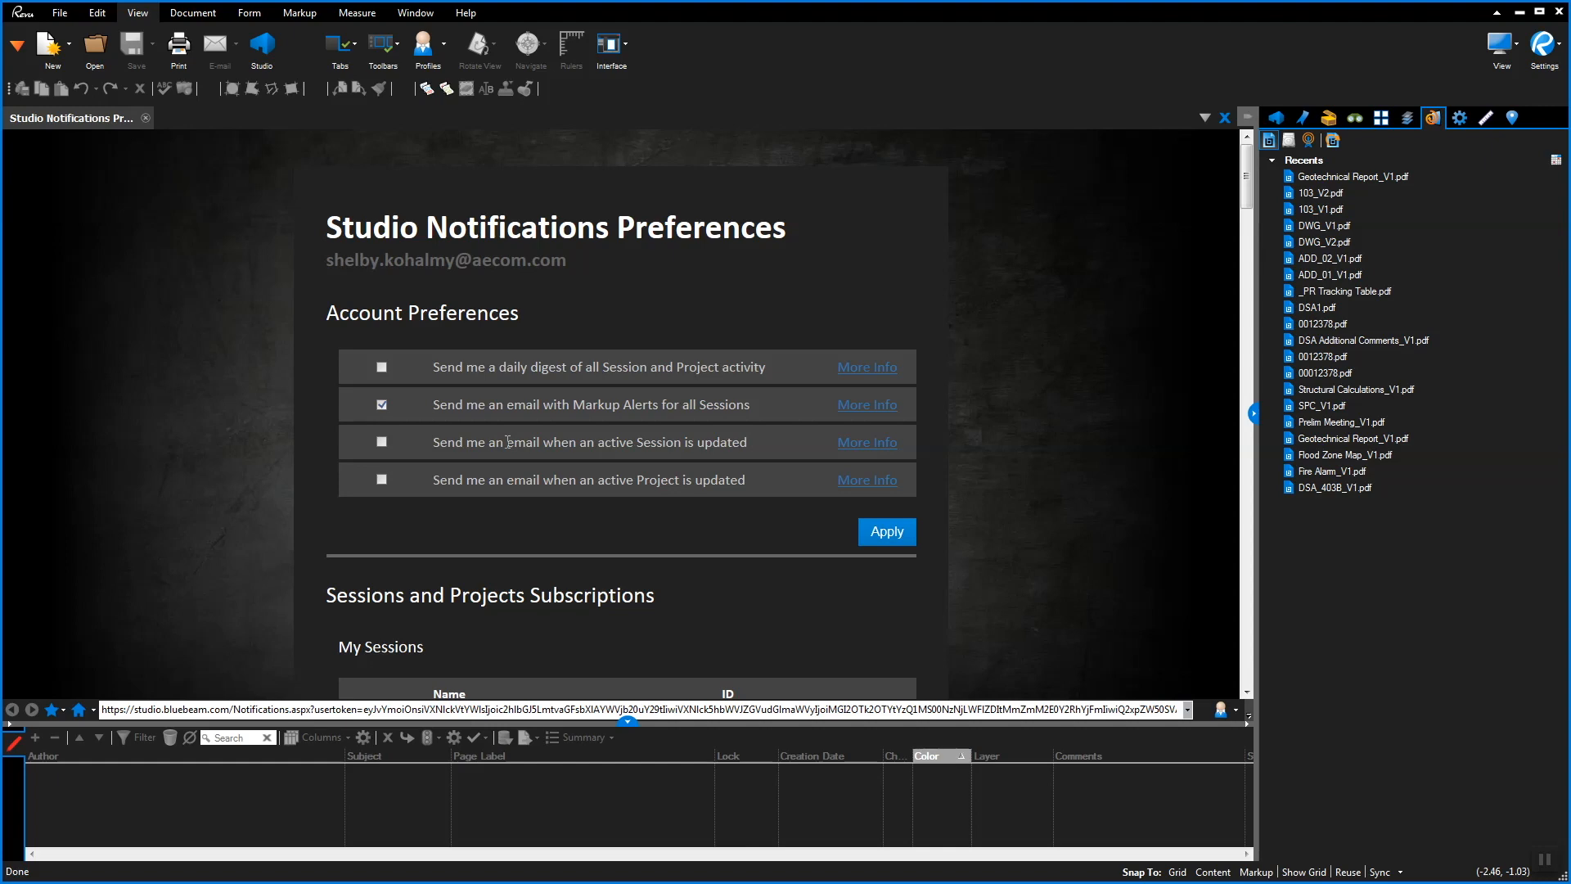
Enable emails for active Project updates, apply the change, and close the notifications page
left_click(381, 480)
left_click(876, 534)
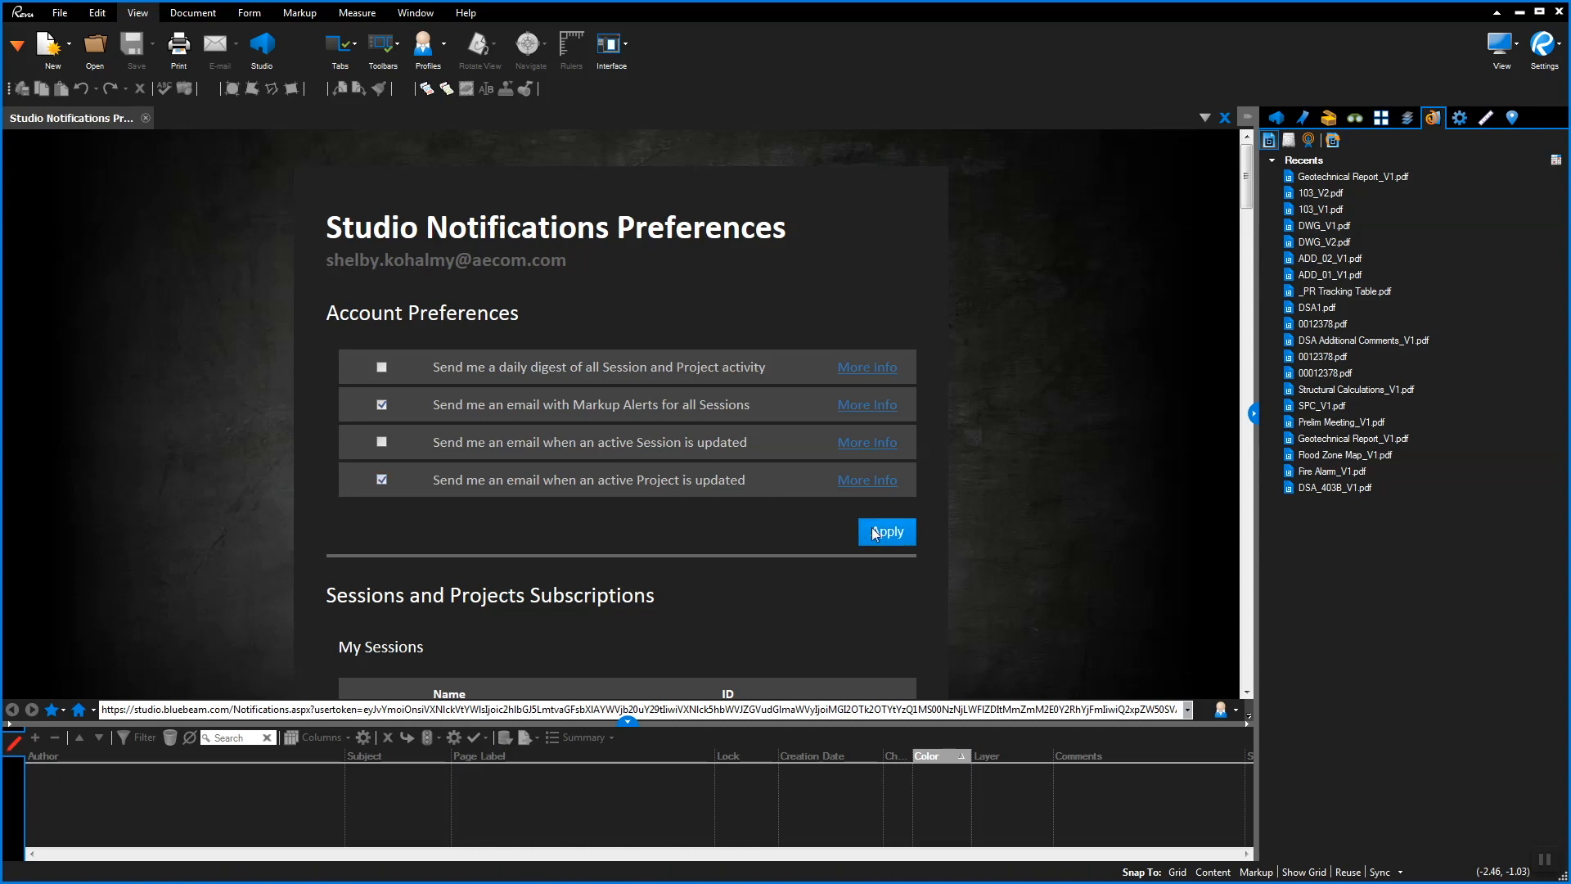
left_click(146, 119)
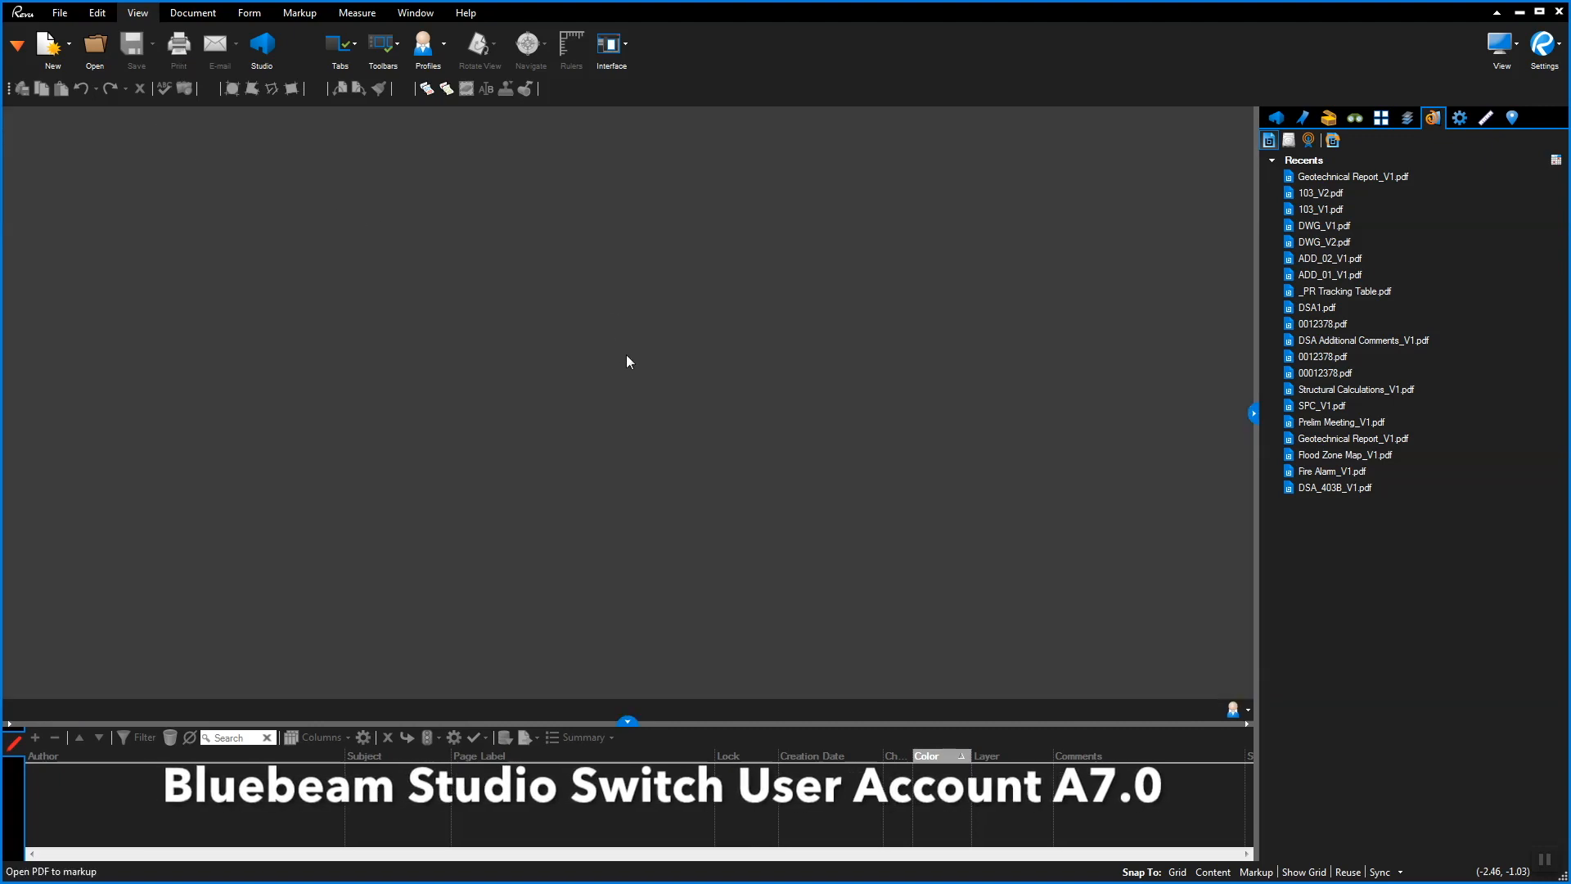
Log in to Studio as a different user from the Studio account options
left_click(1277, 119)
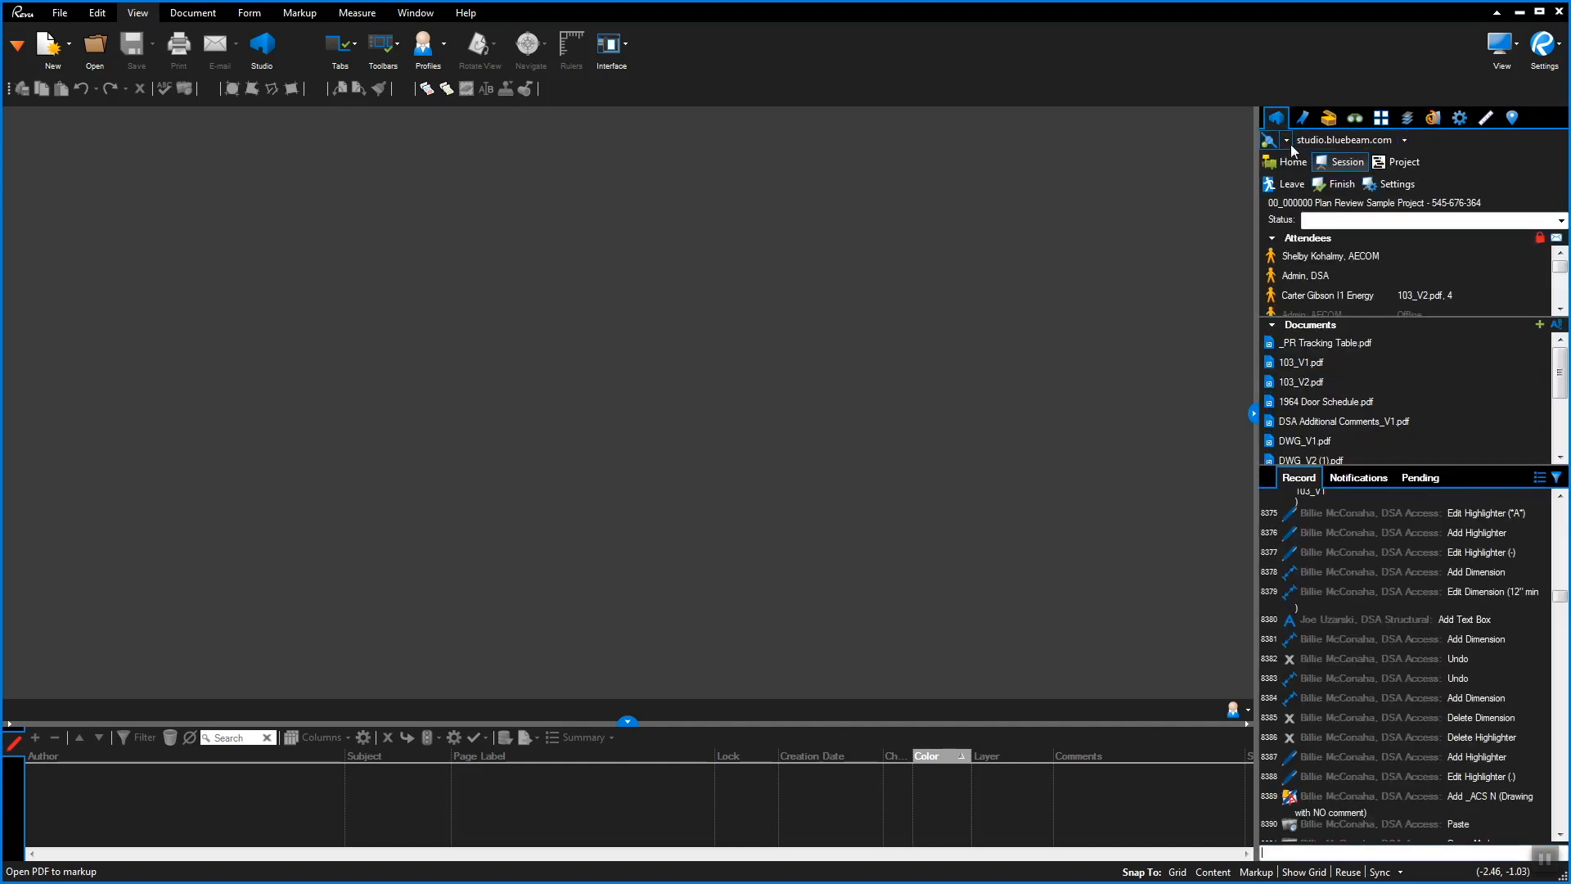
left_click(1288, 142)
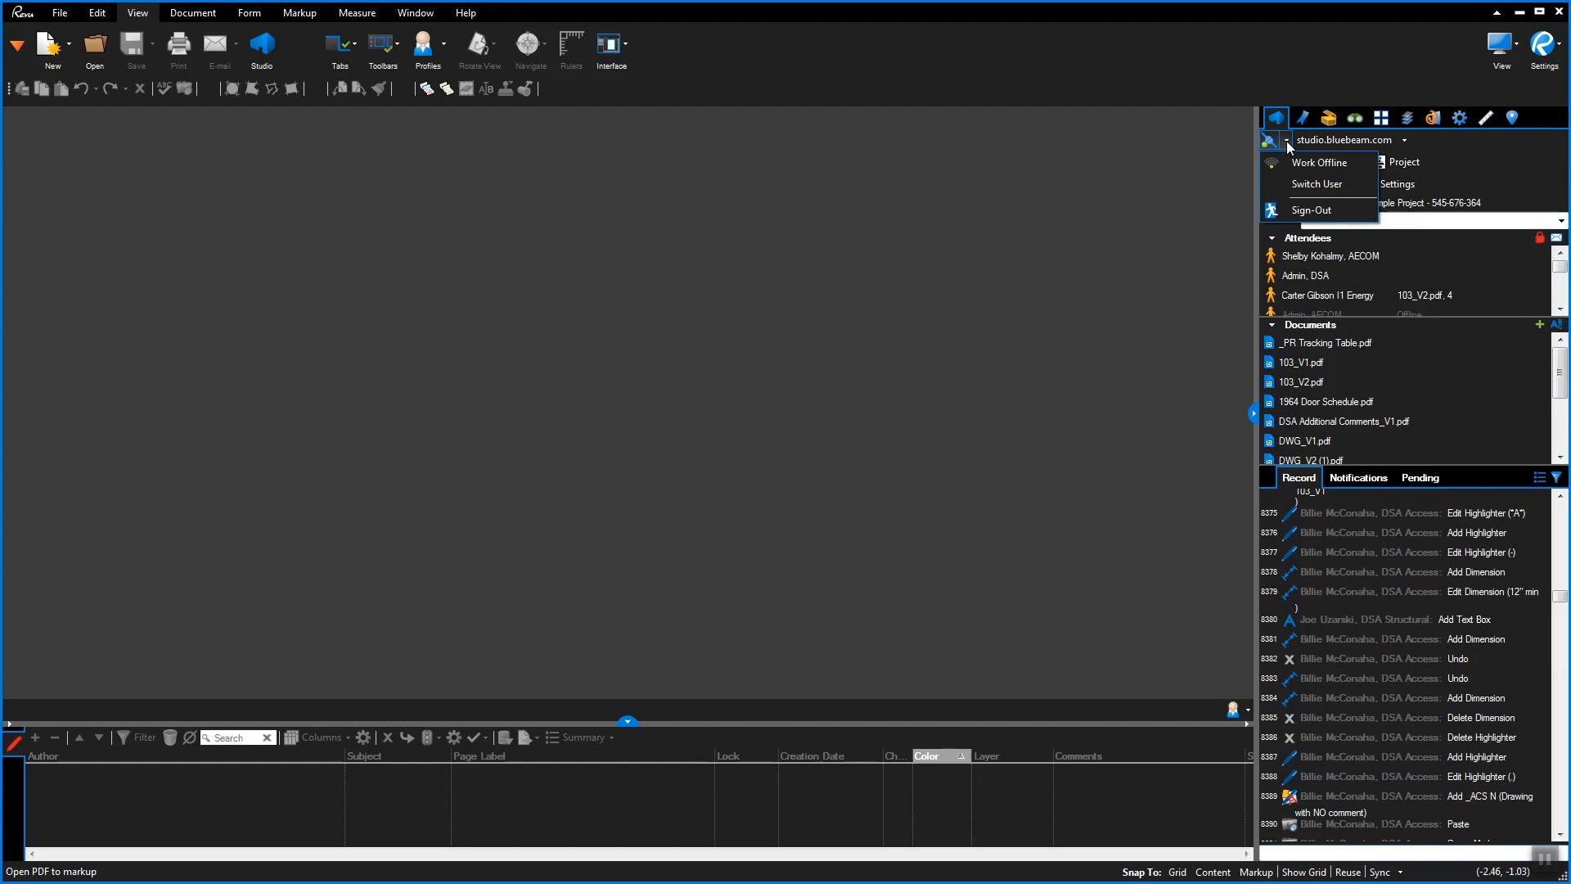
left_click(1299, 186)
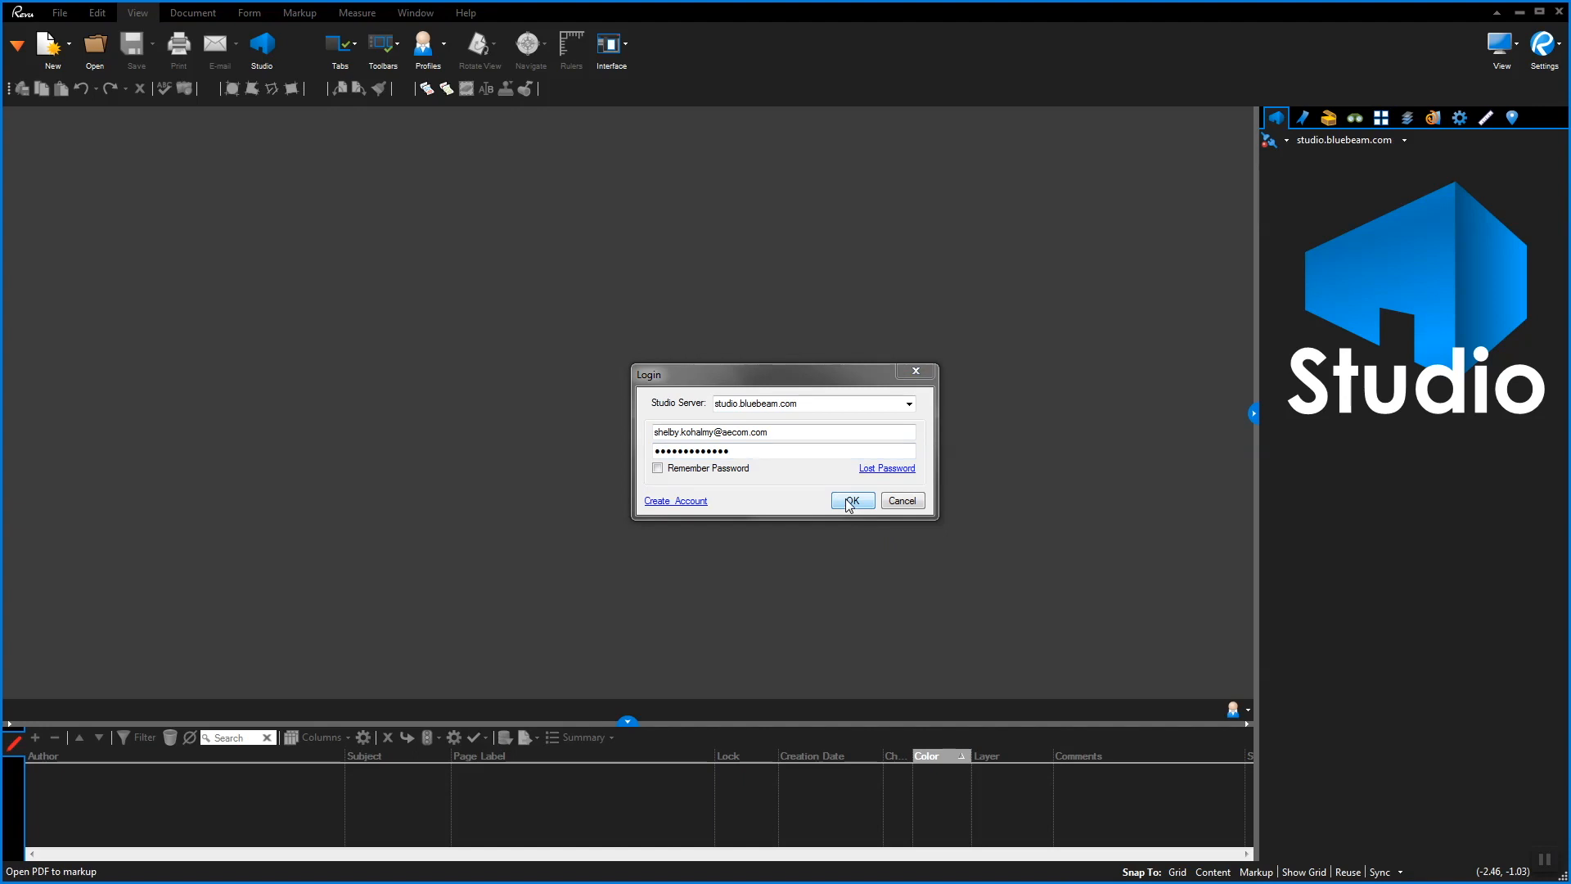
left_click(851, 501)
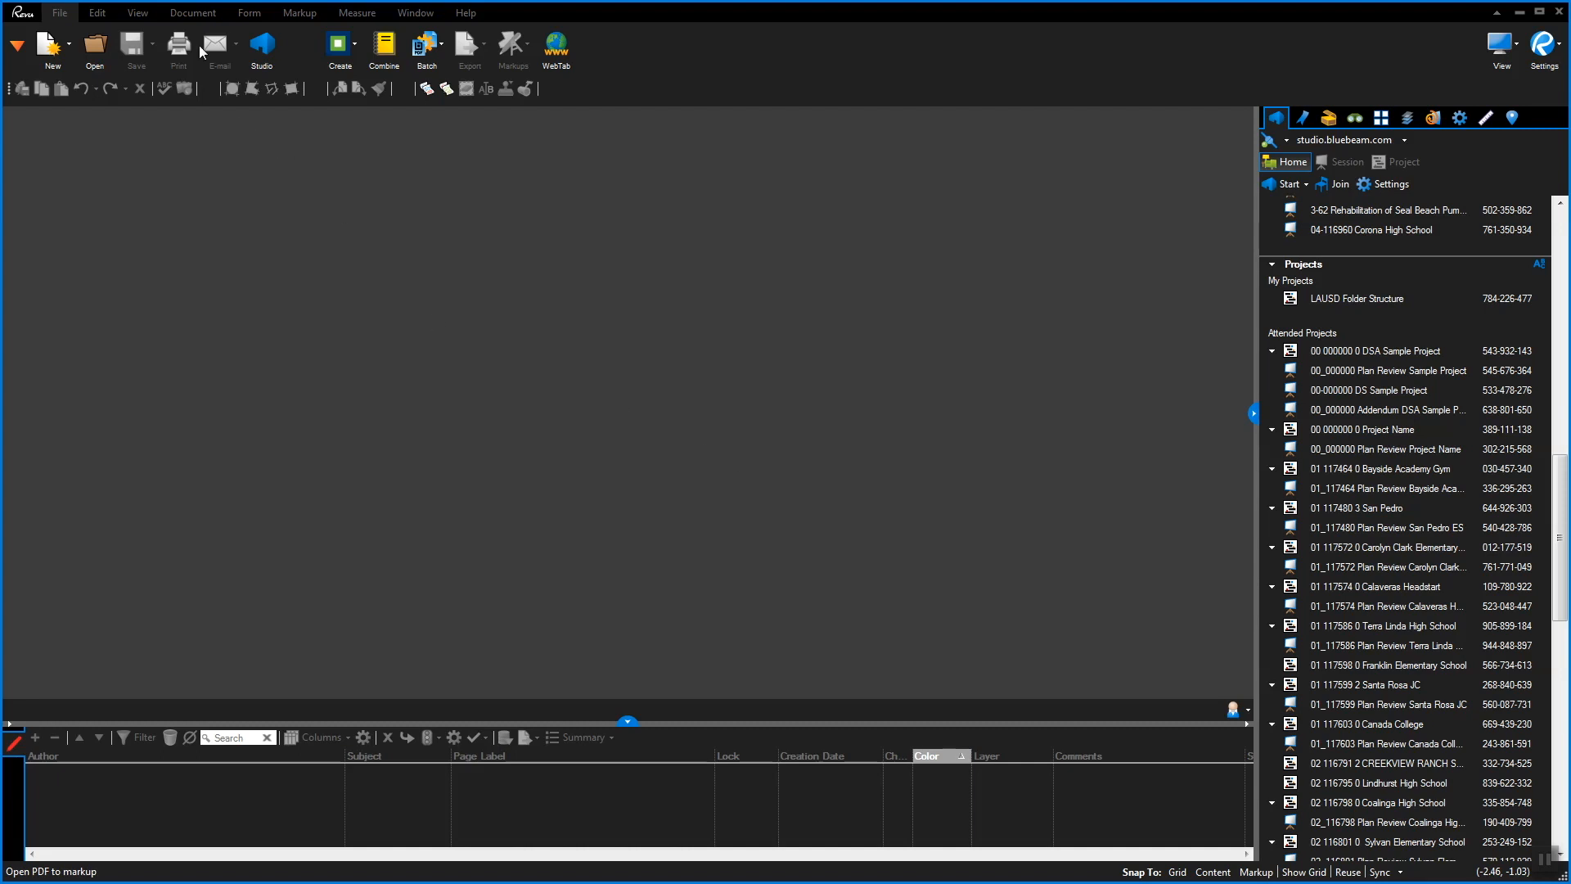
Reapply the DSA Structural profile from View > Profiles
left_click(138, 14)
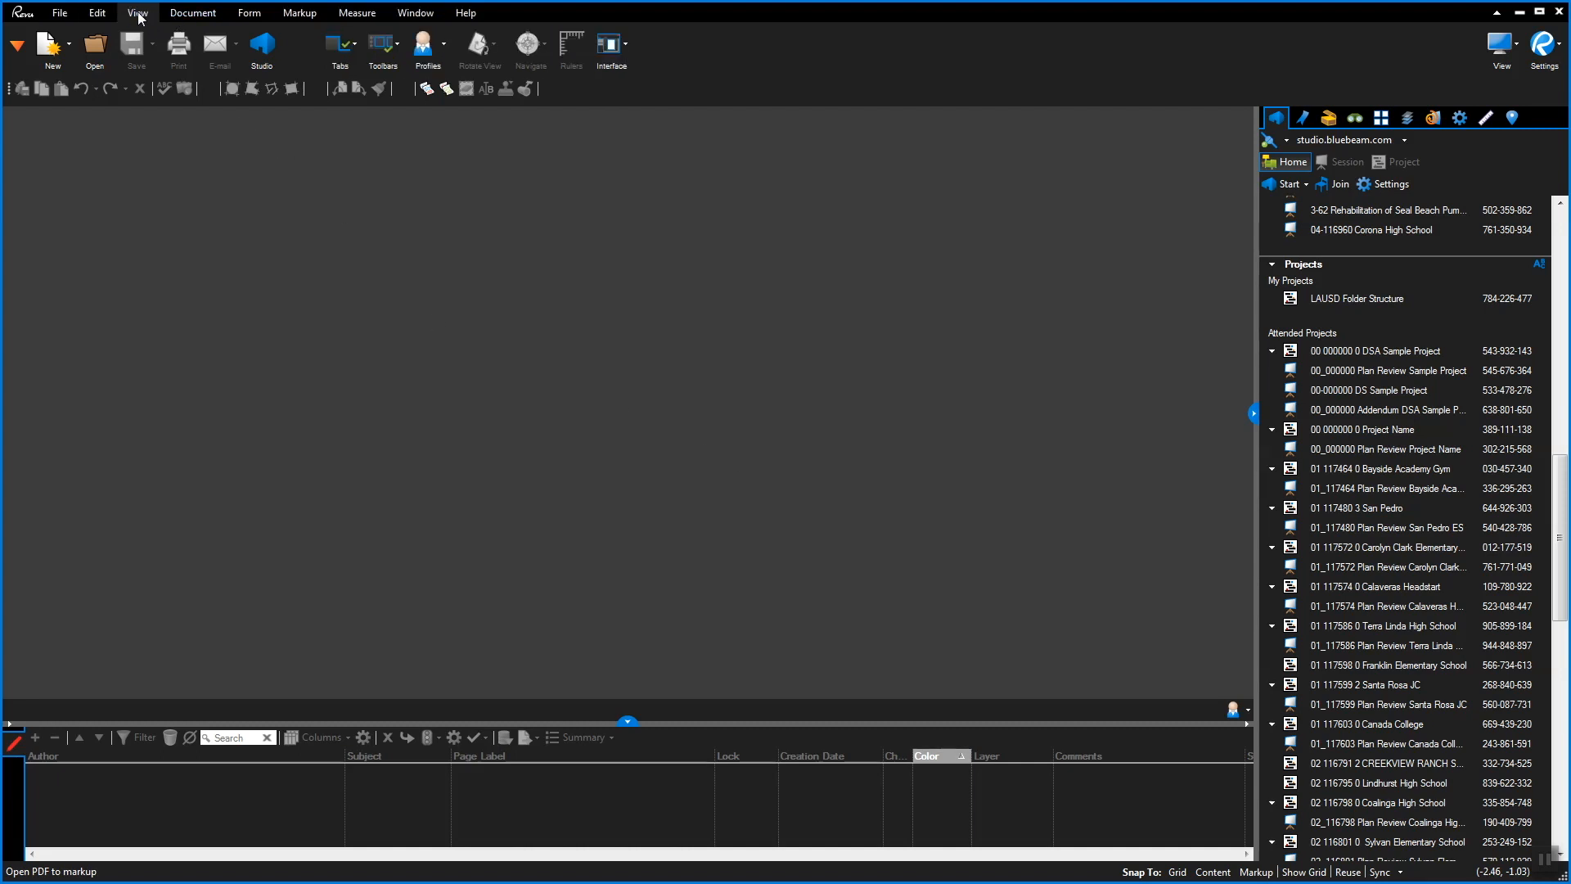
left_click(445, 45)
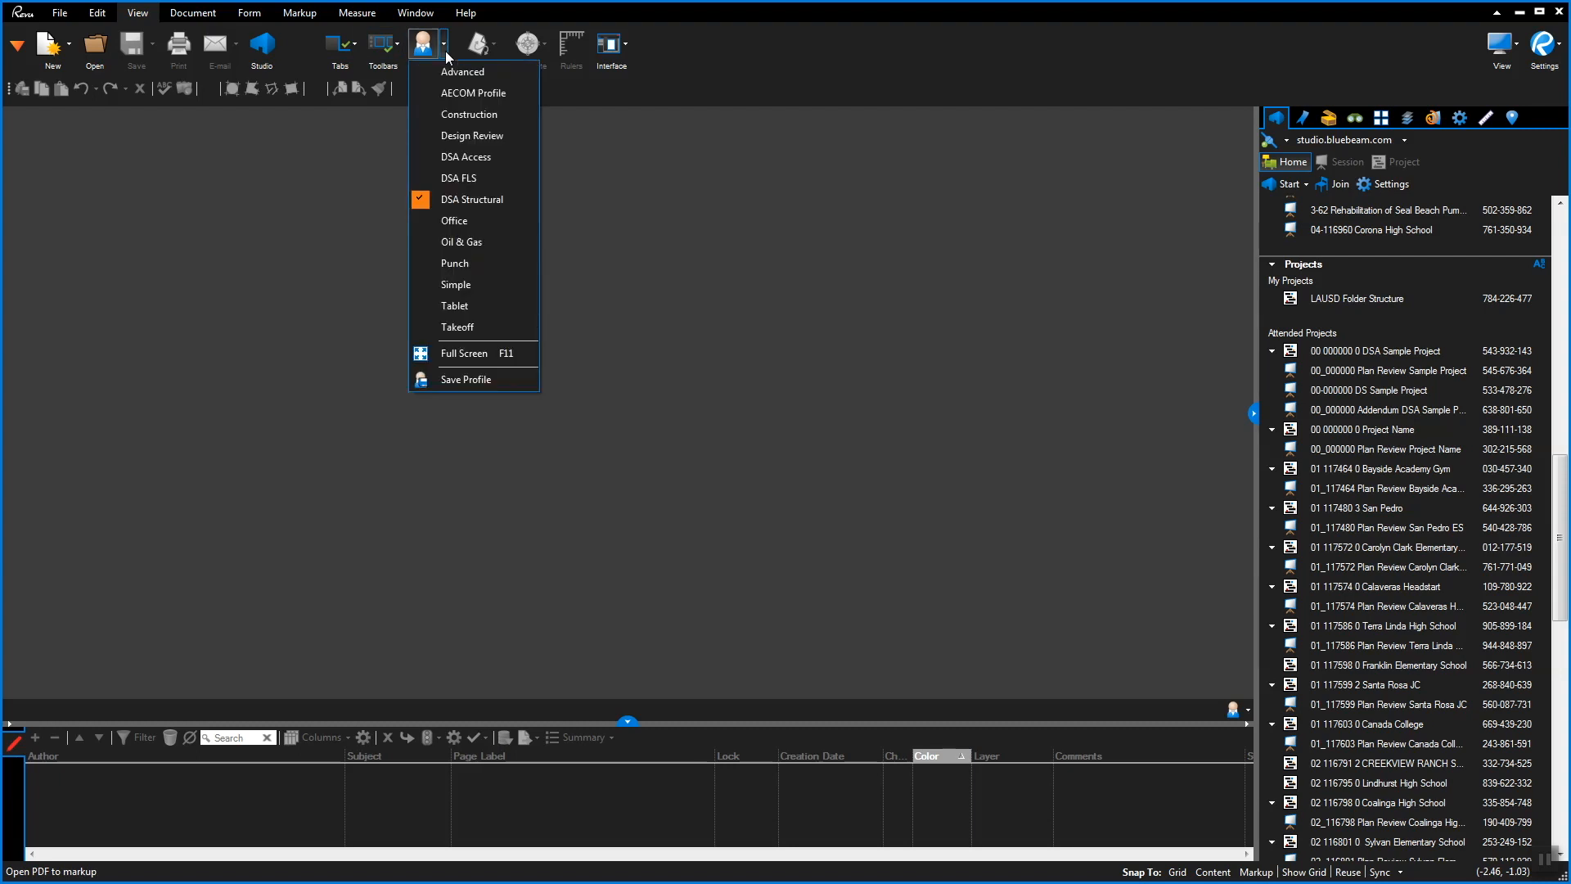
left_click(476, 202)
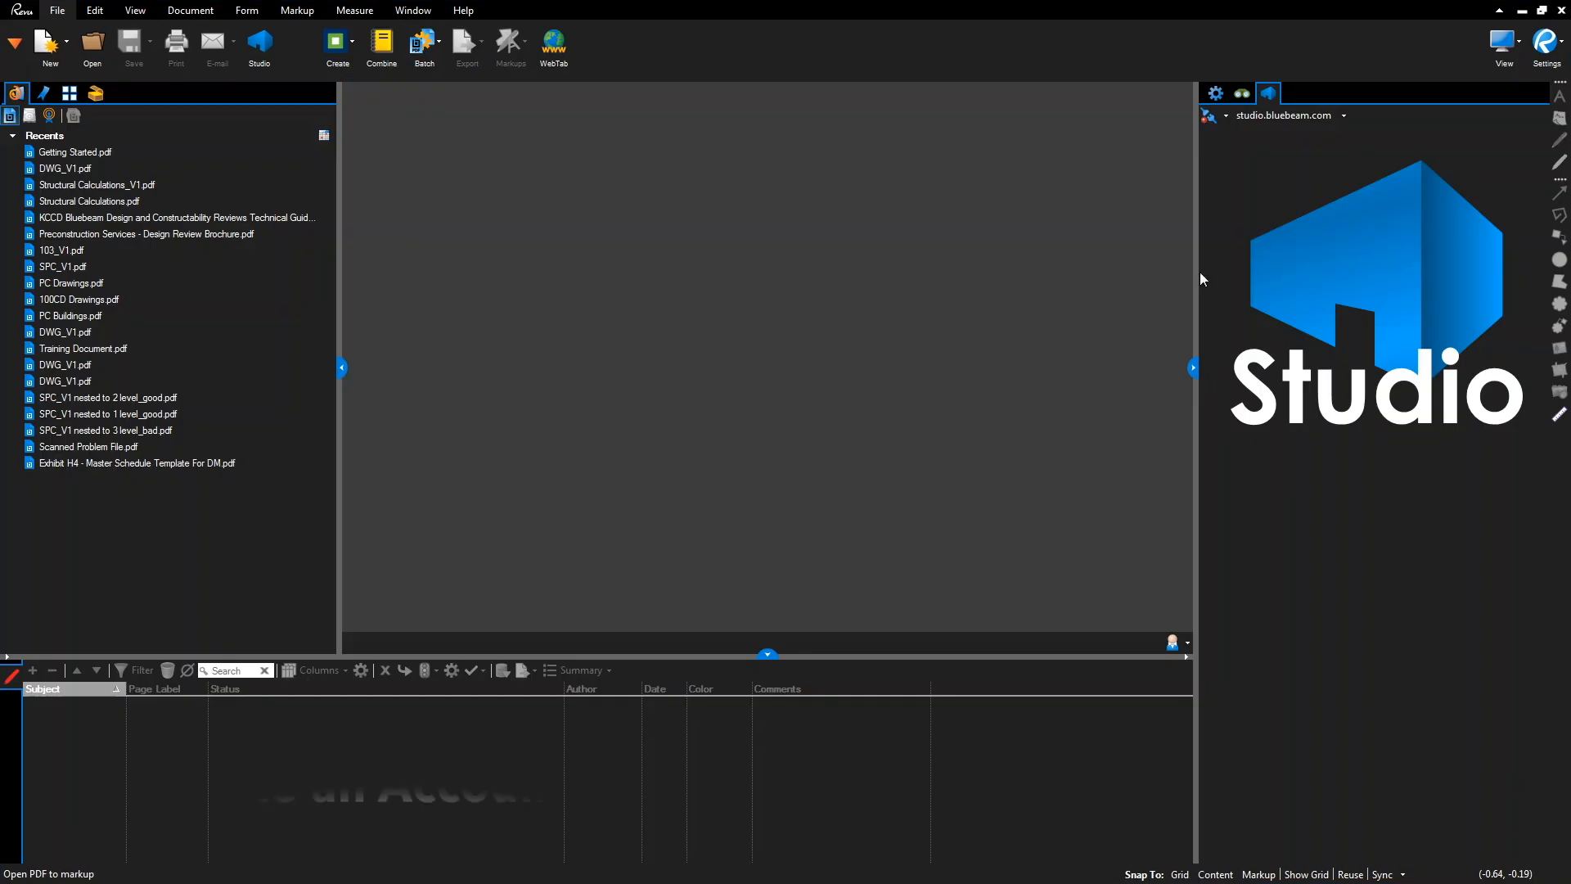
Open Preferences > Studio, start the Studio login, and choose Create Account
left_click(1562, 42)
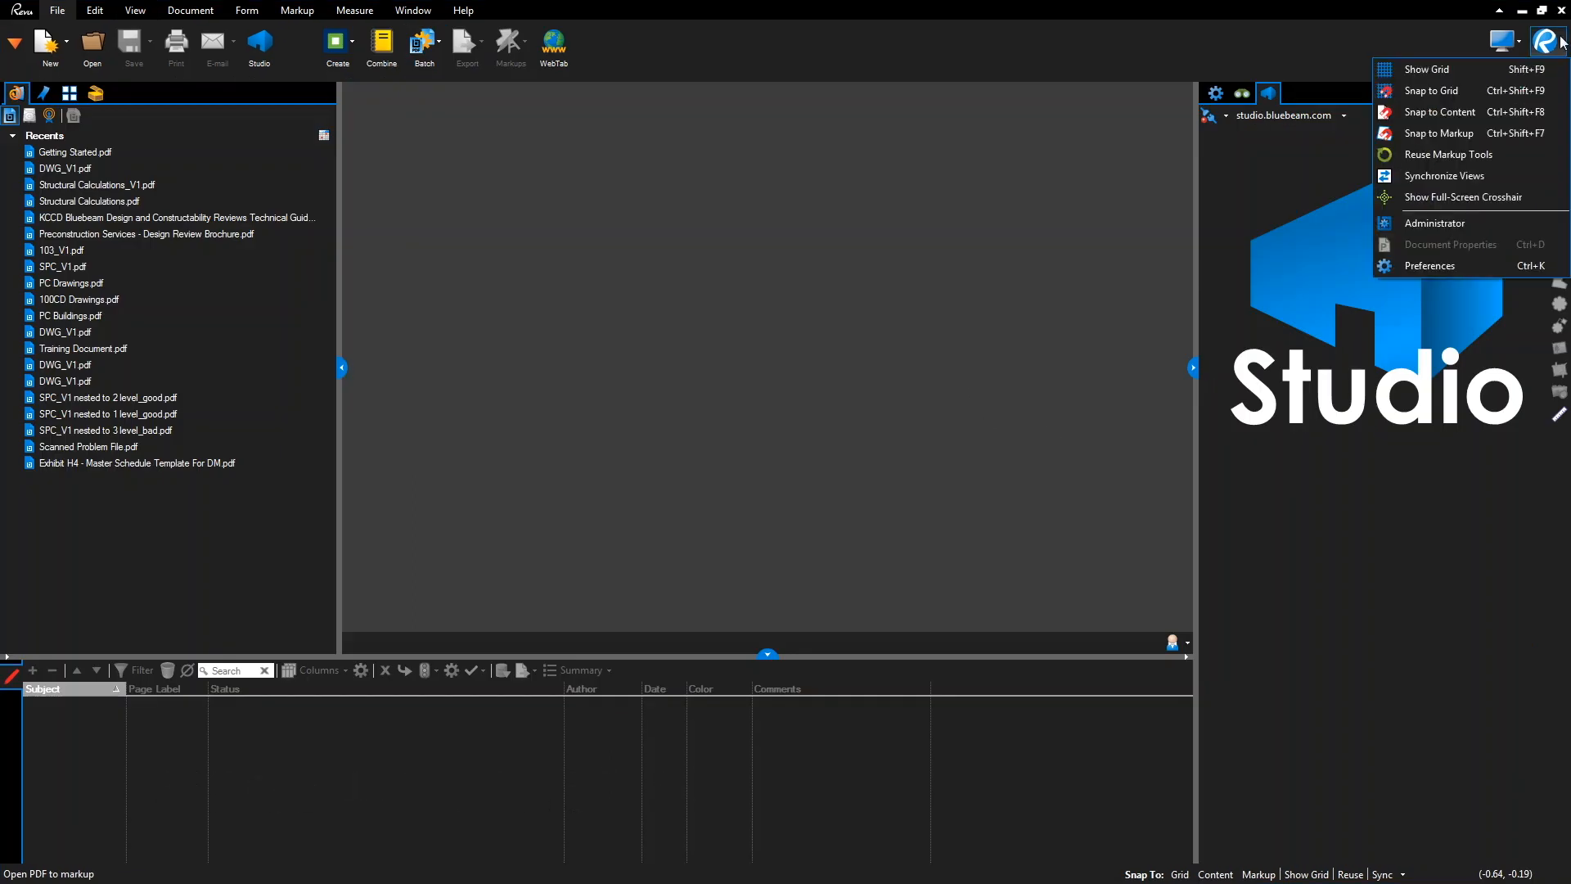
left_click(1405, 266)
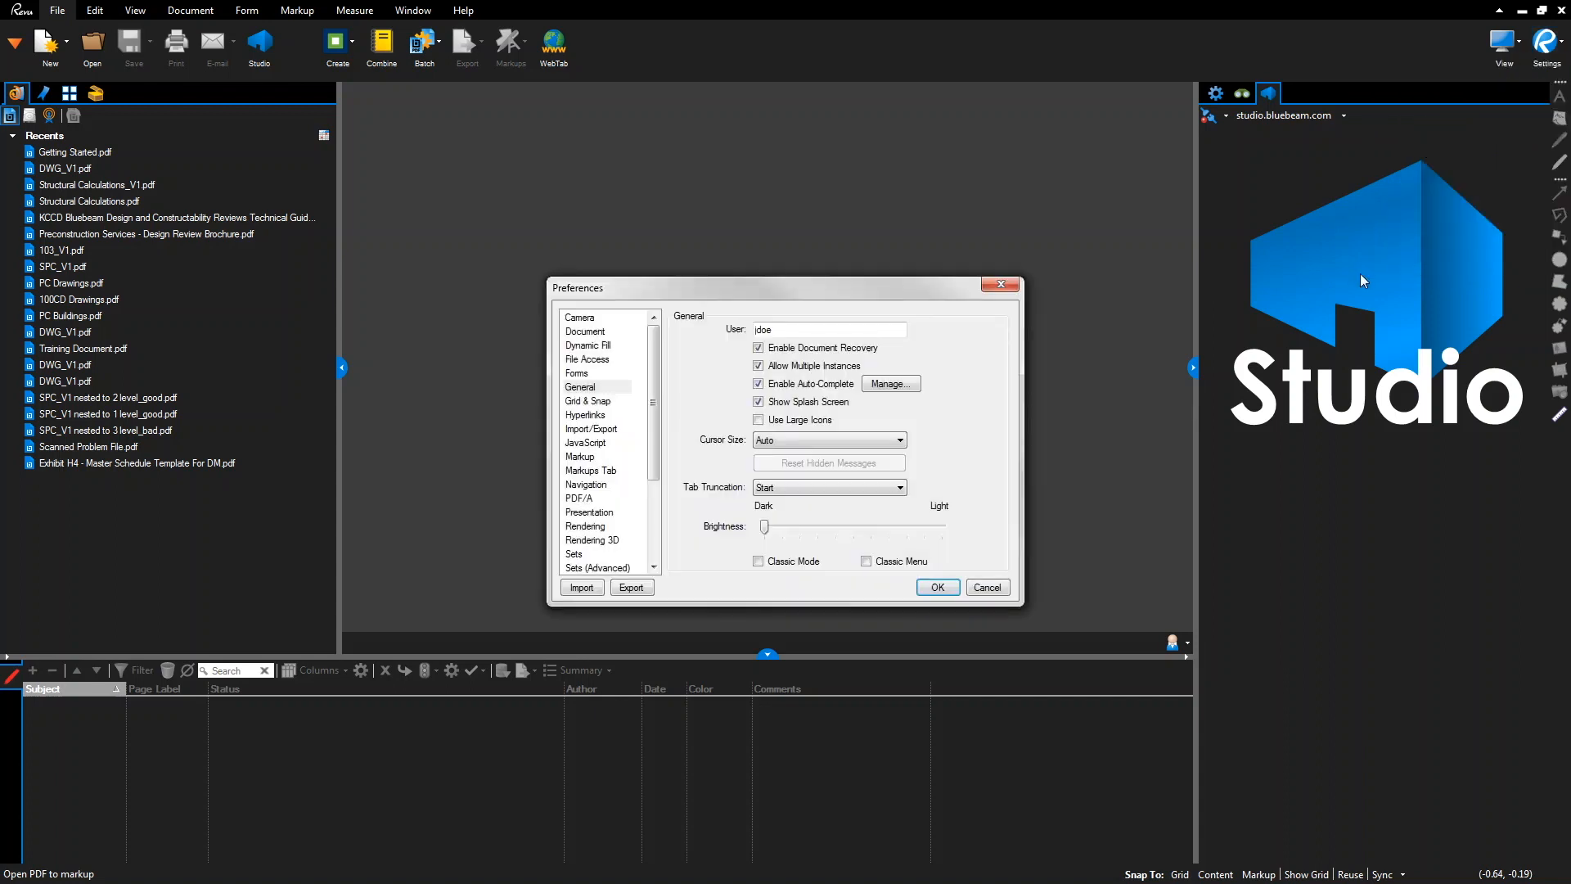
left_click_drag(655, 413, 660, 484)
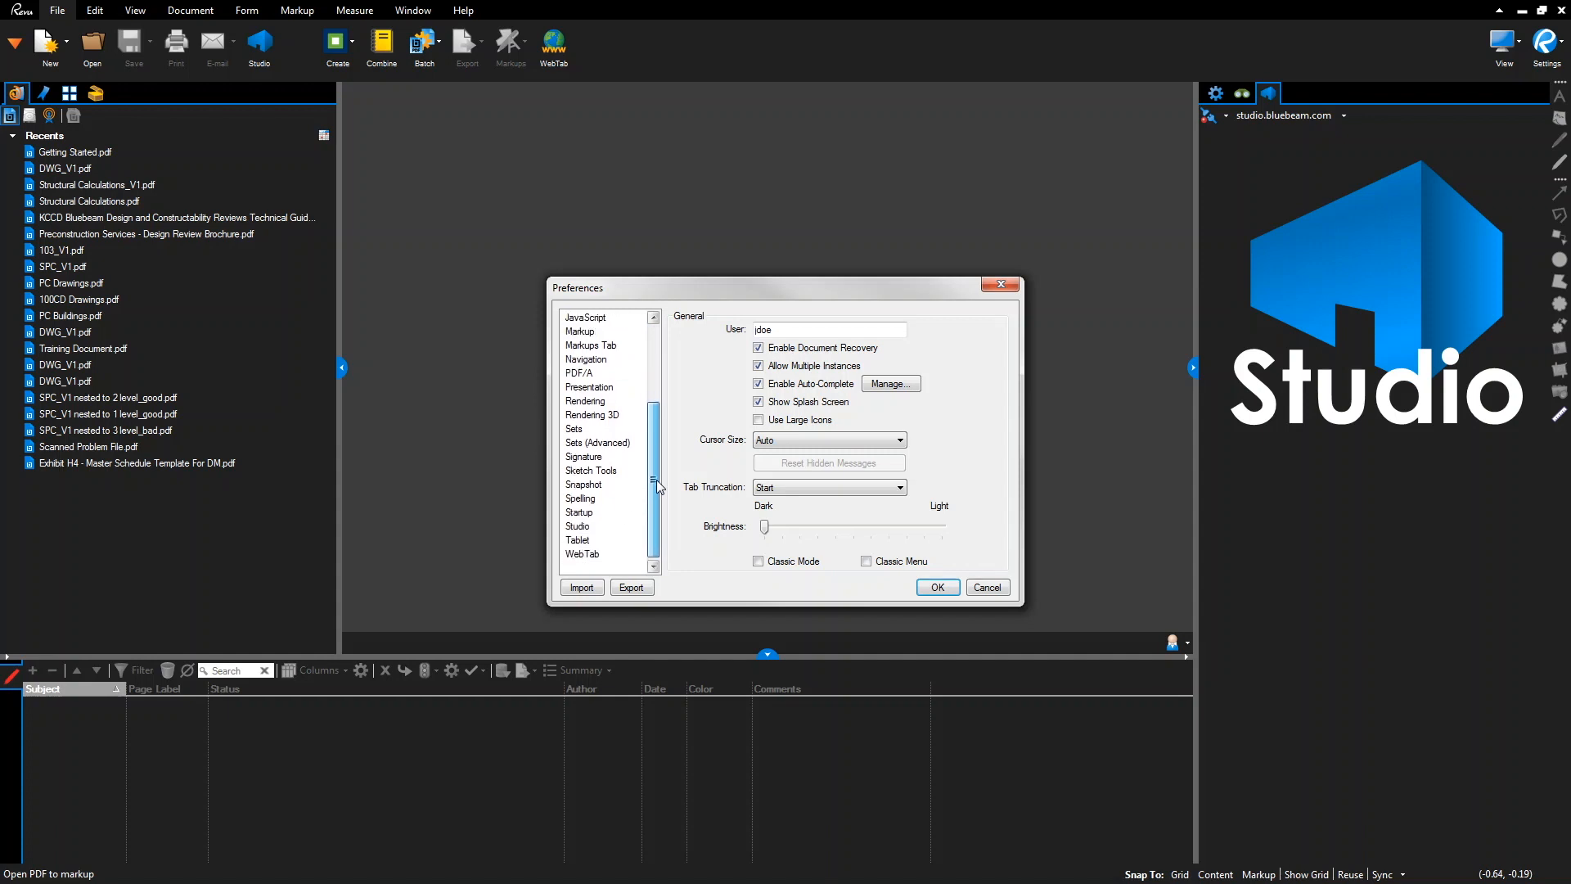
left_click(591, 528)
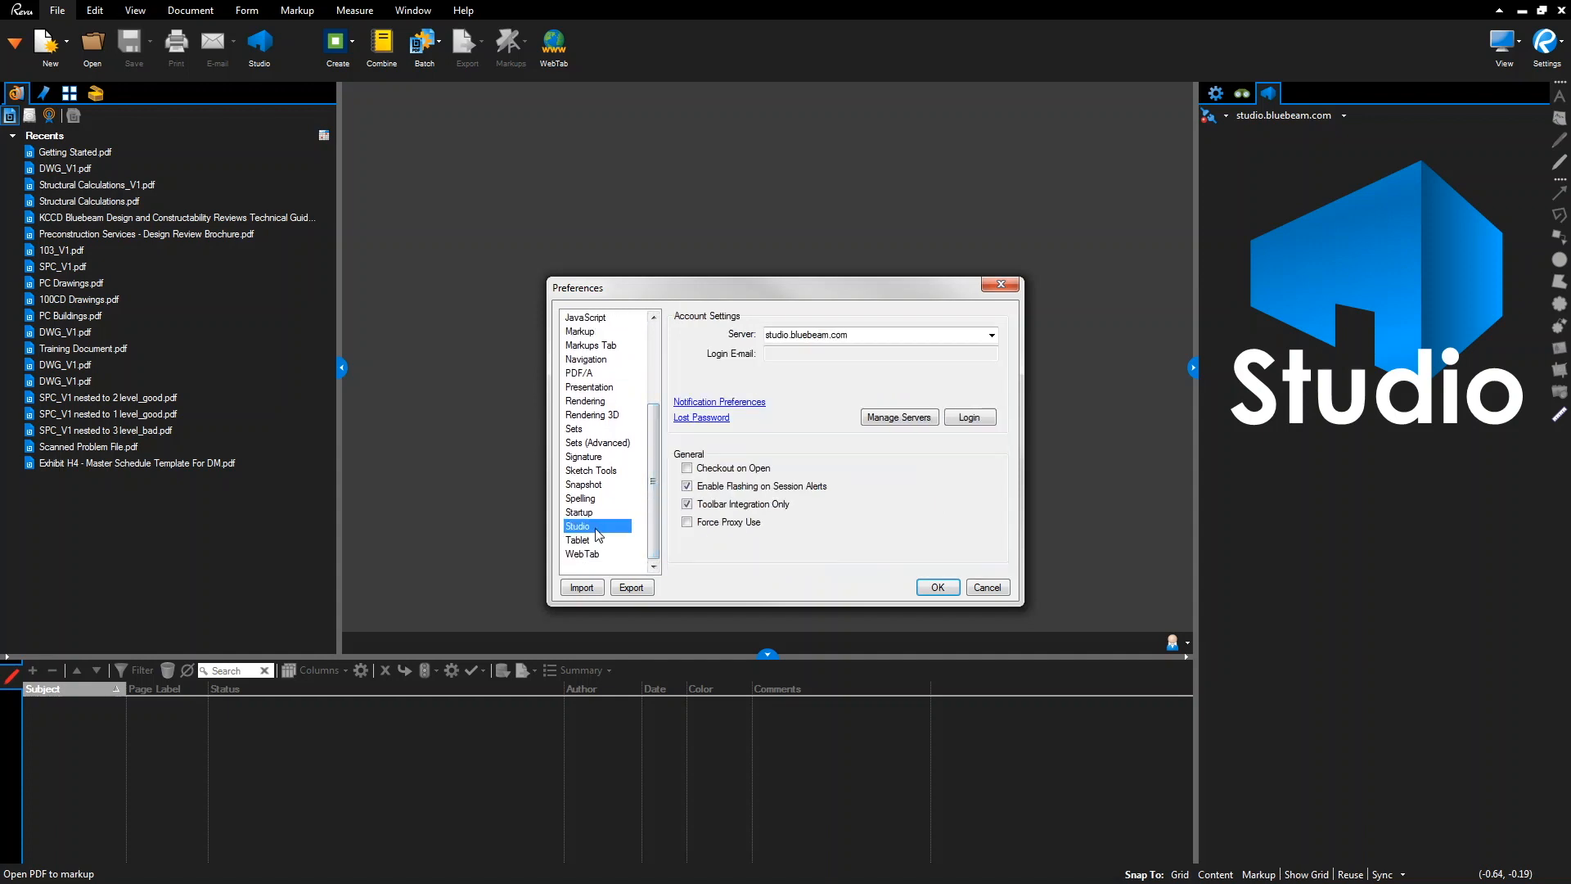
left_click(961, 419)
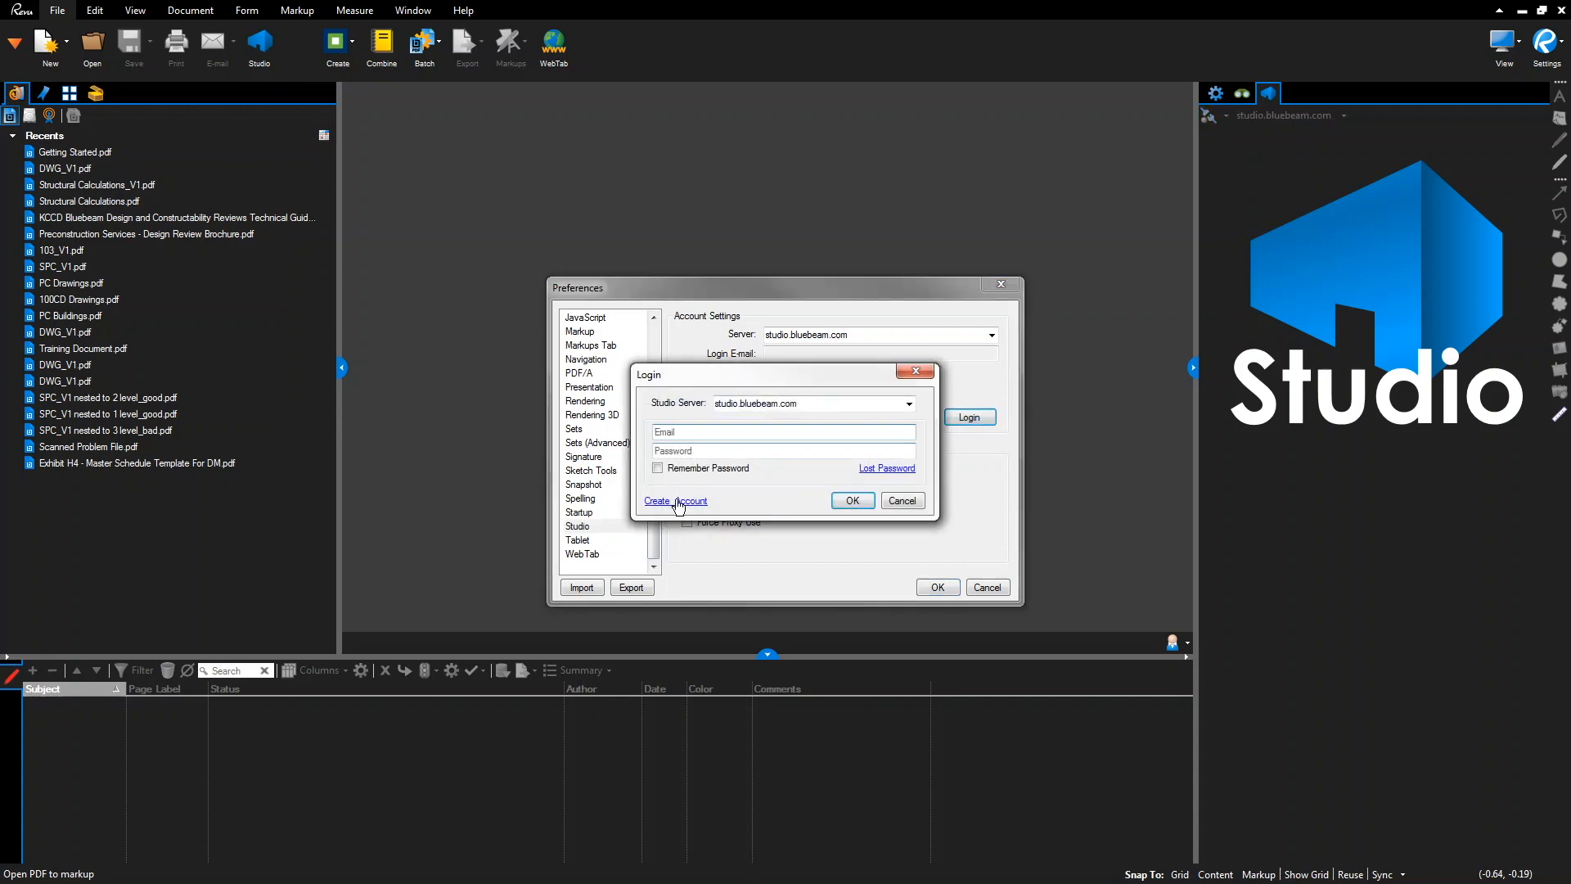
left_click(675, 500)
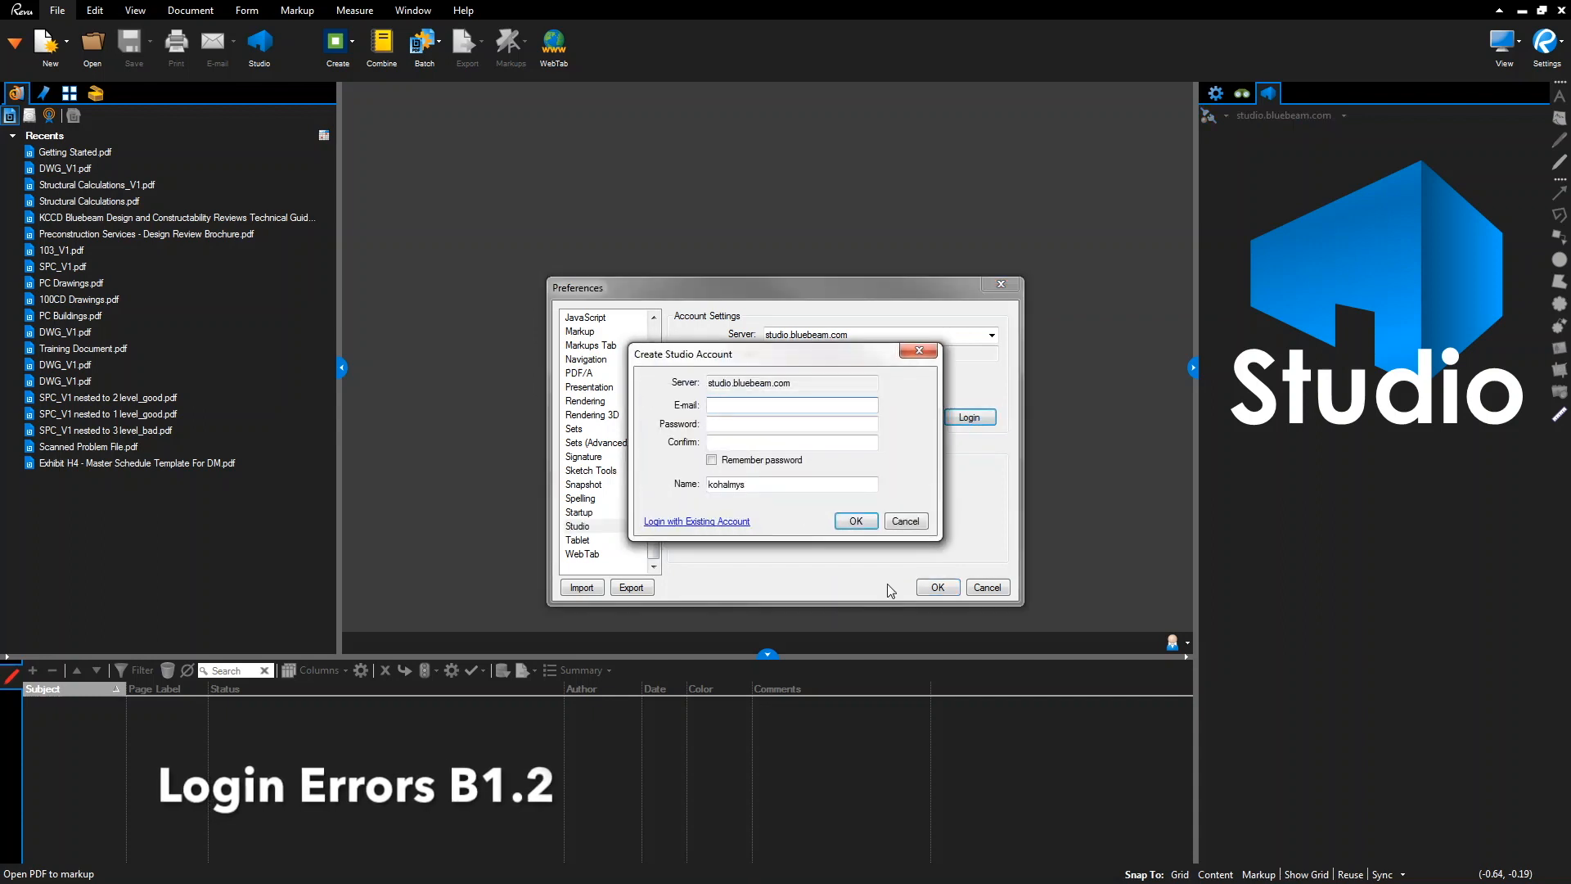
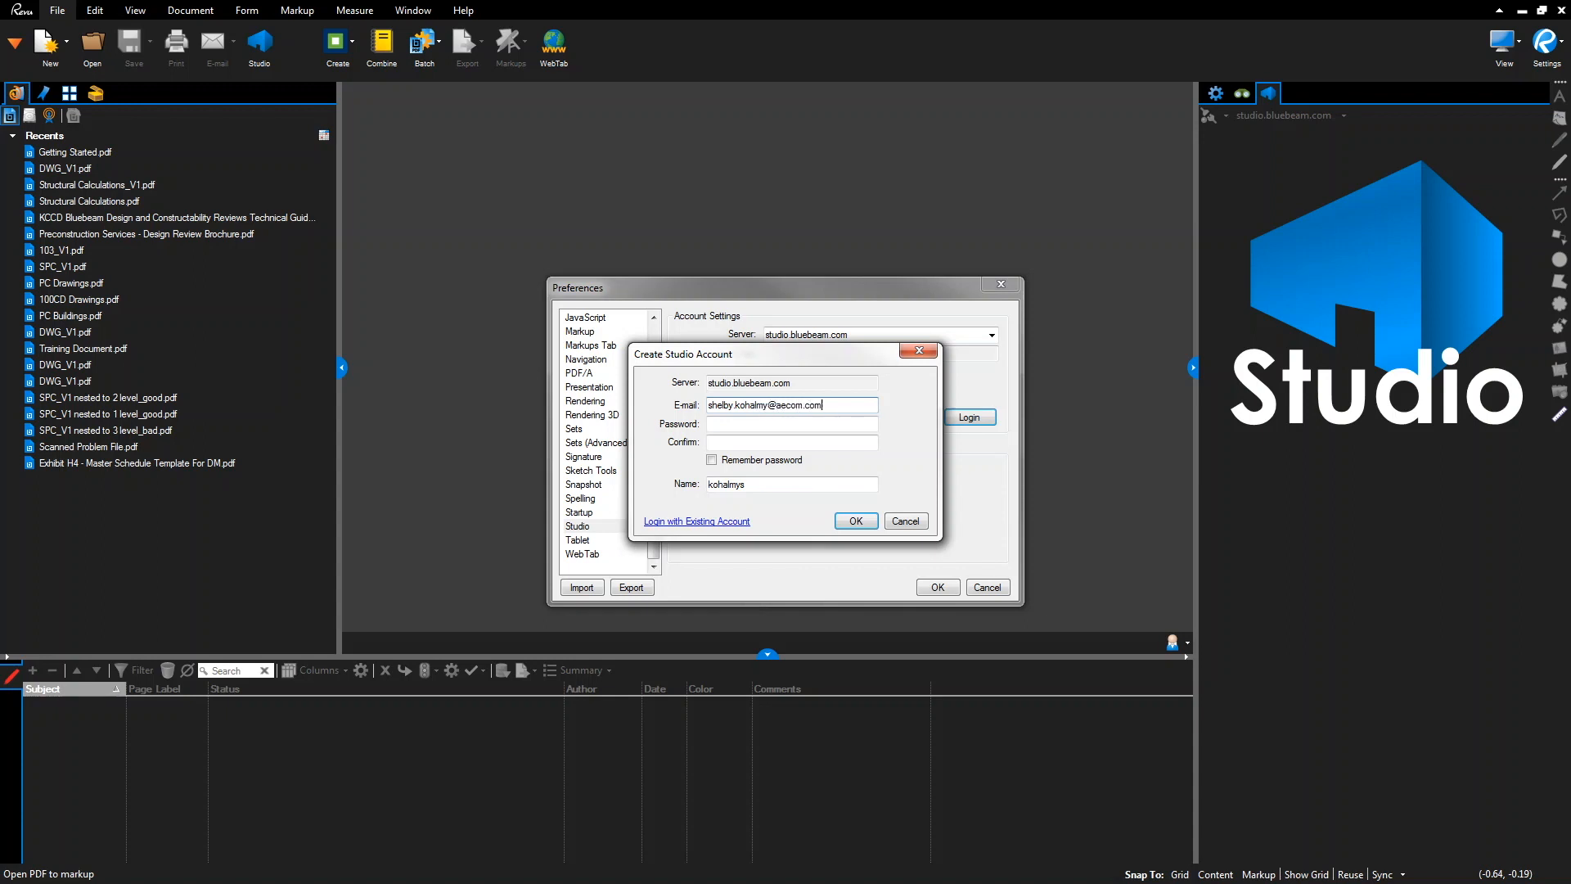
Enter the new account's e-mail, password, and display name (user's name, AECOM); return to login after the in-use error
left_click(793, 424)
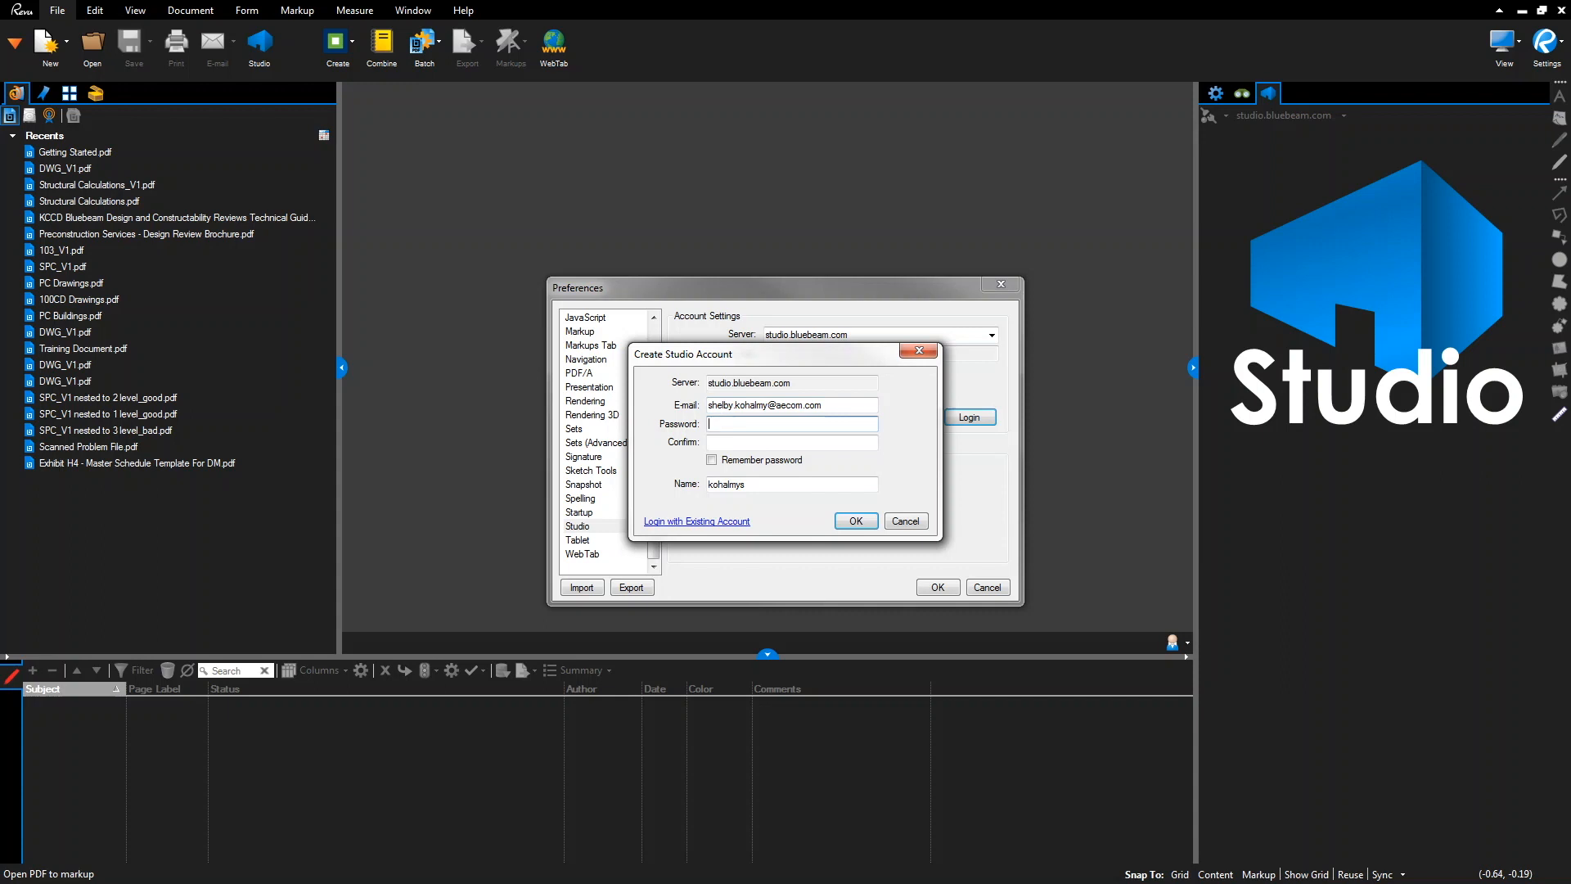
type("*****")
key("Tab")
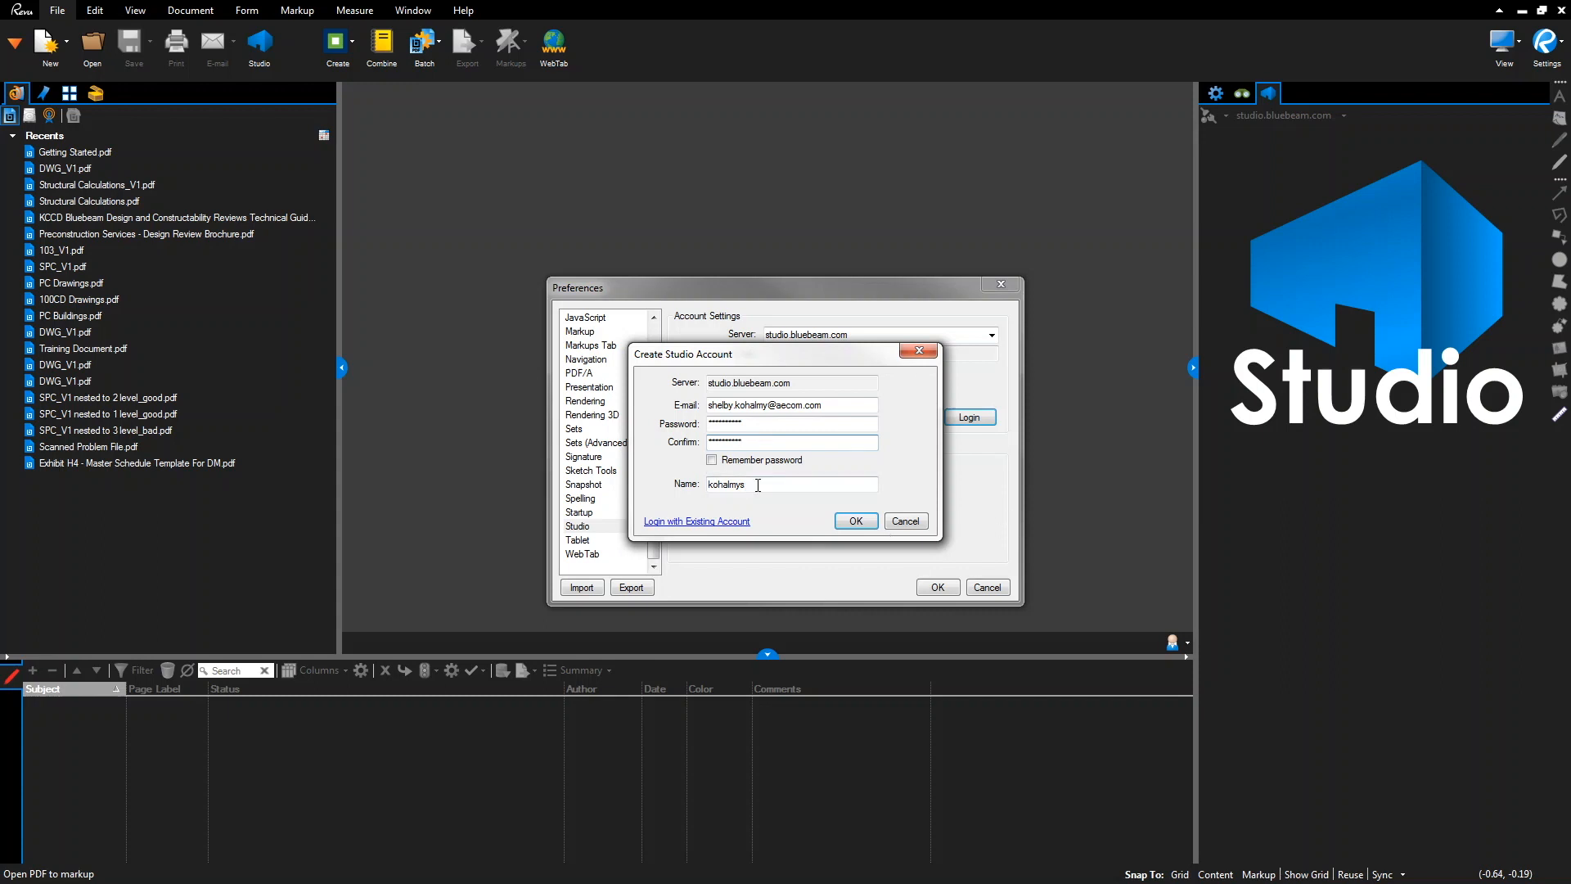
left_click_drag(758, 486, 706, 485)
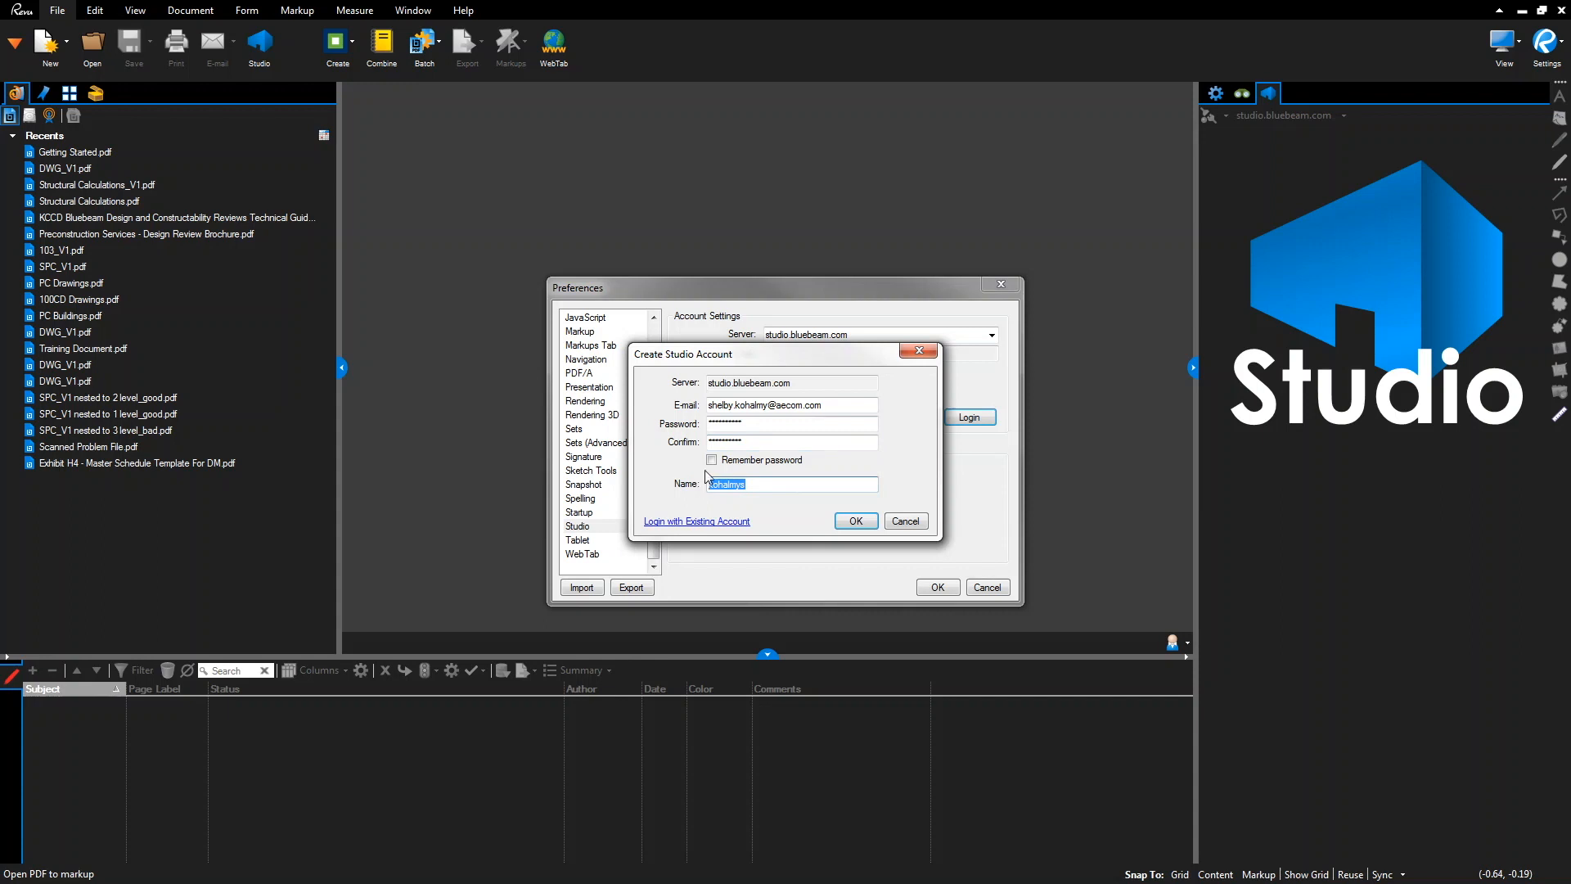
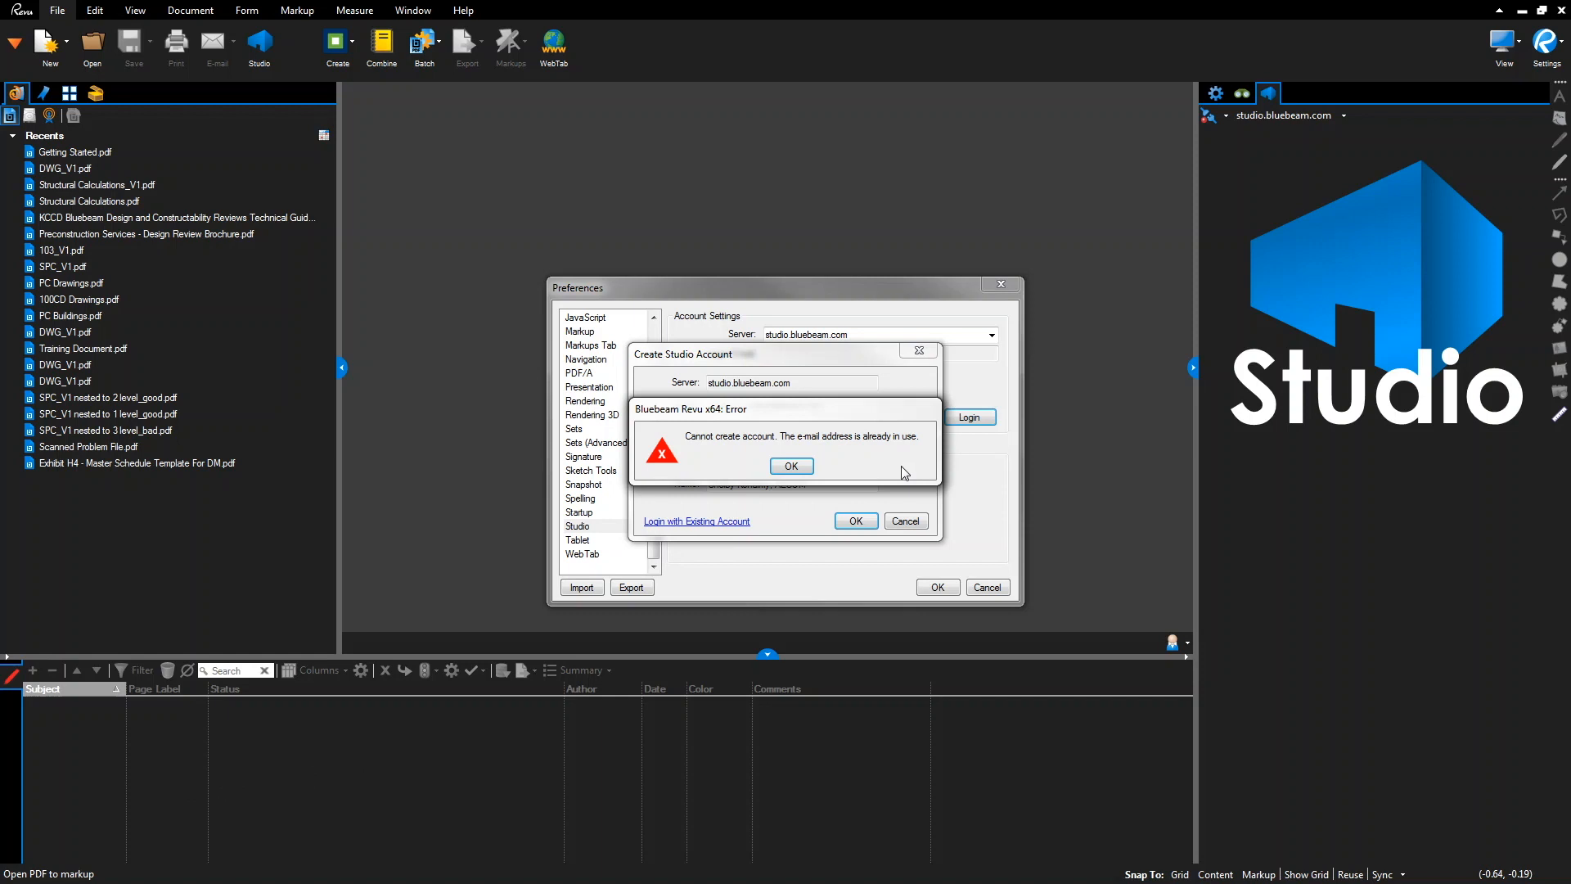
left_click(791, 466)
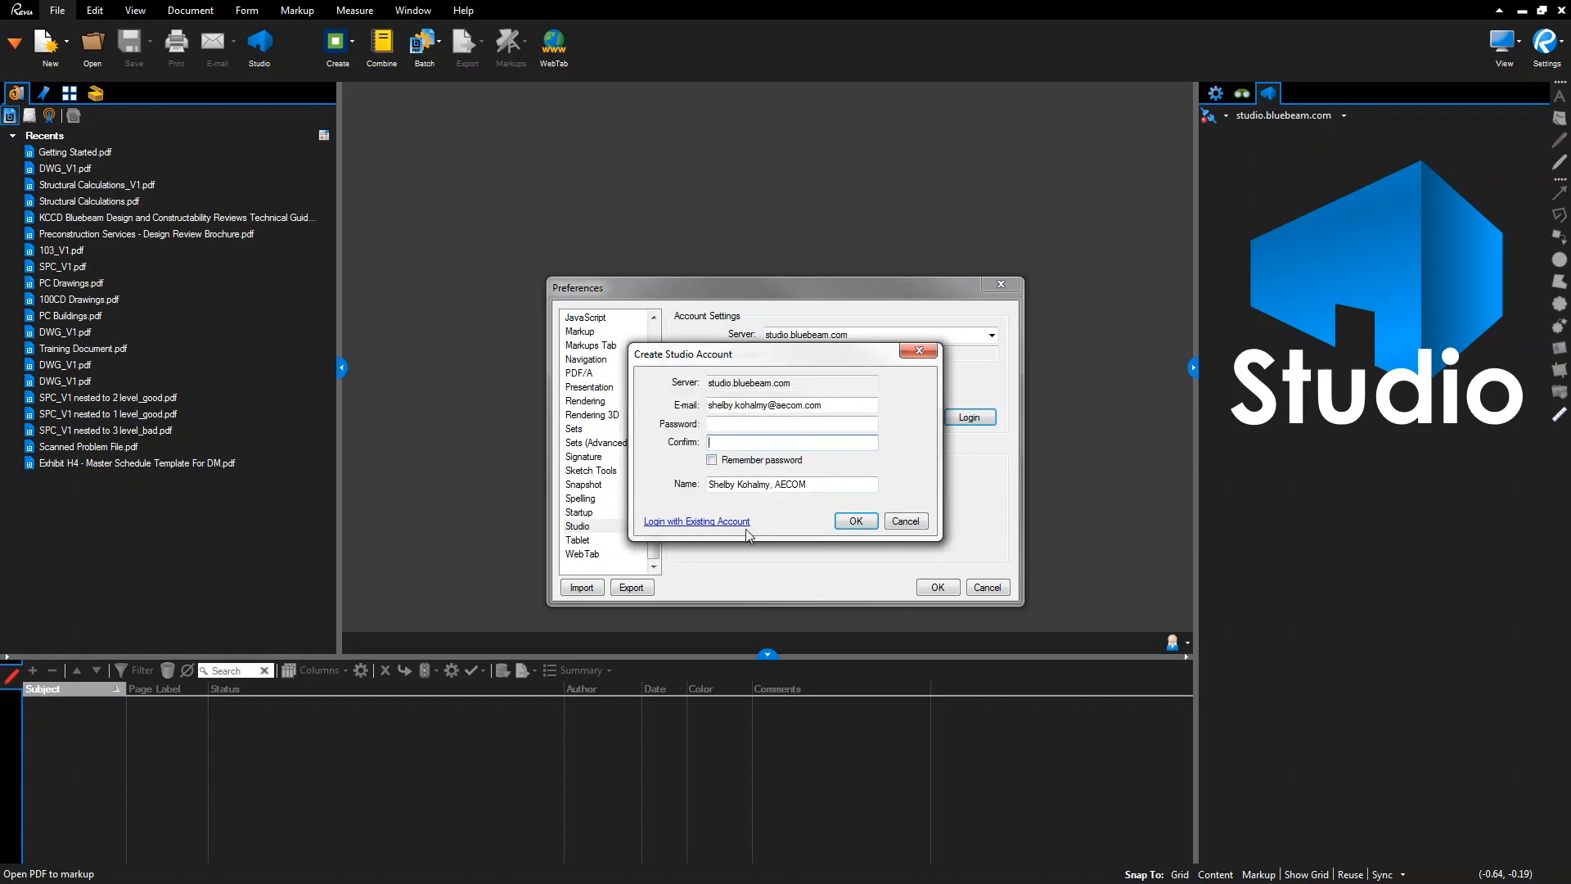
left_click(710, 521)
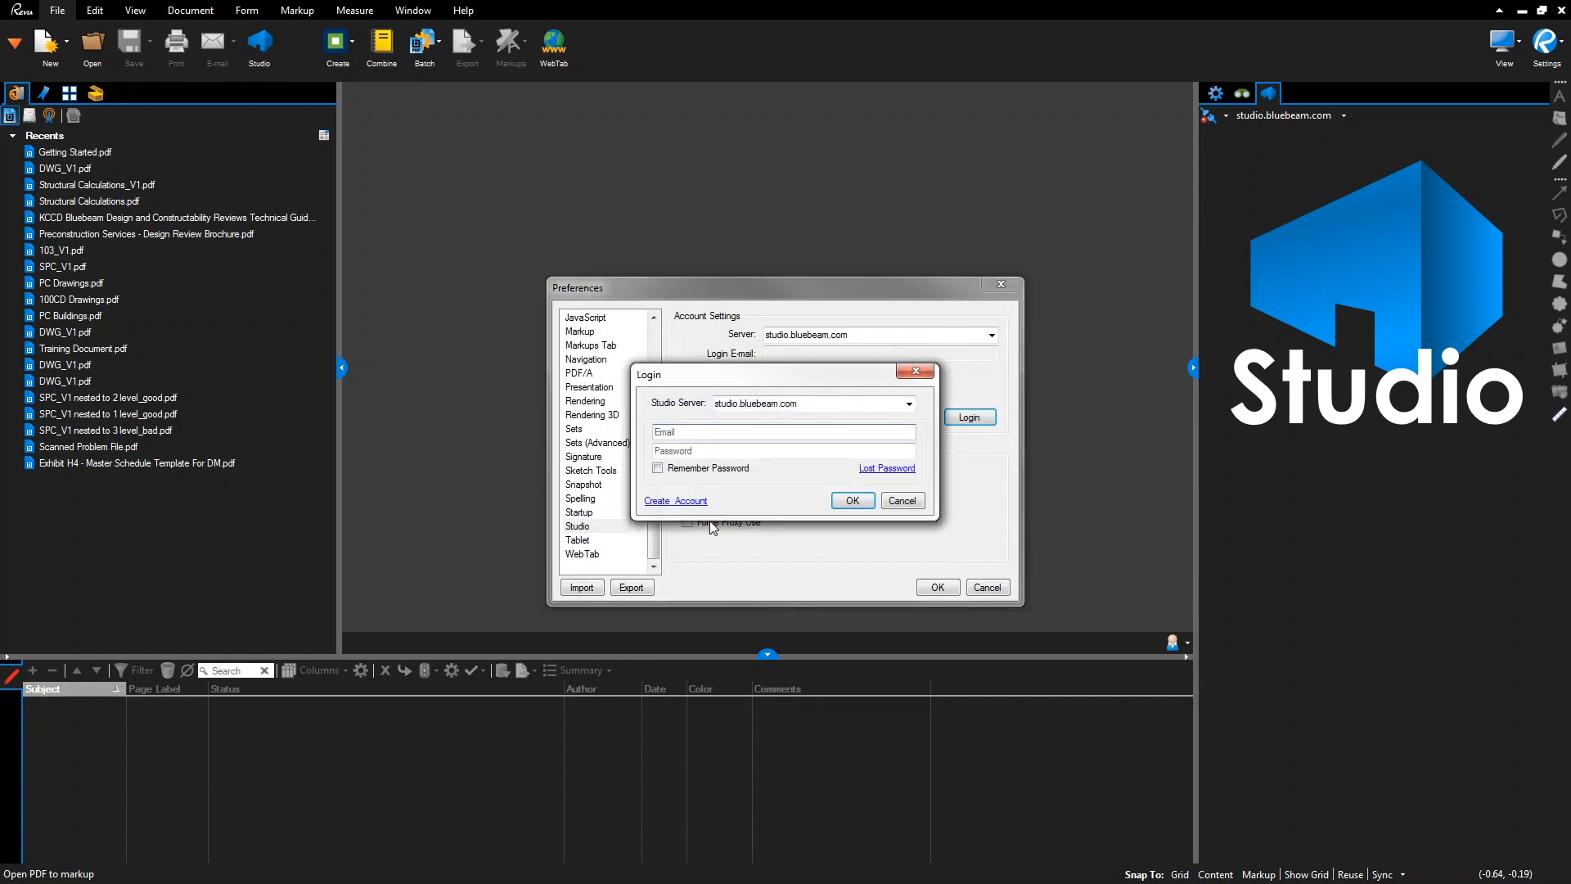
Request a Lost Password reset for the account e-mail, then cancel the Login dialog
left_click(754, 431)
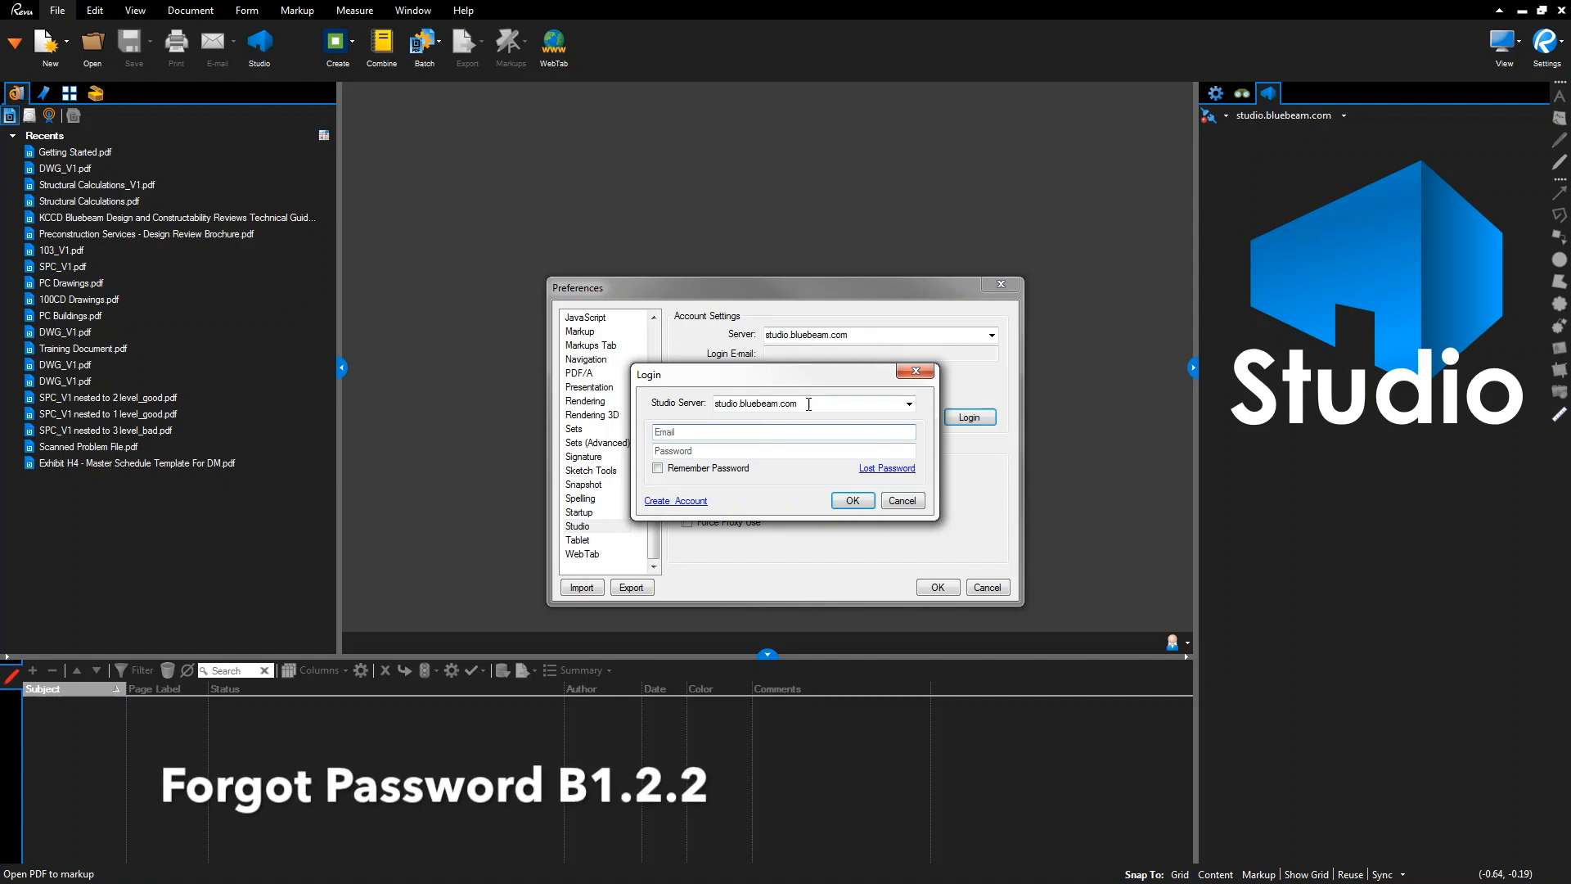
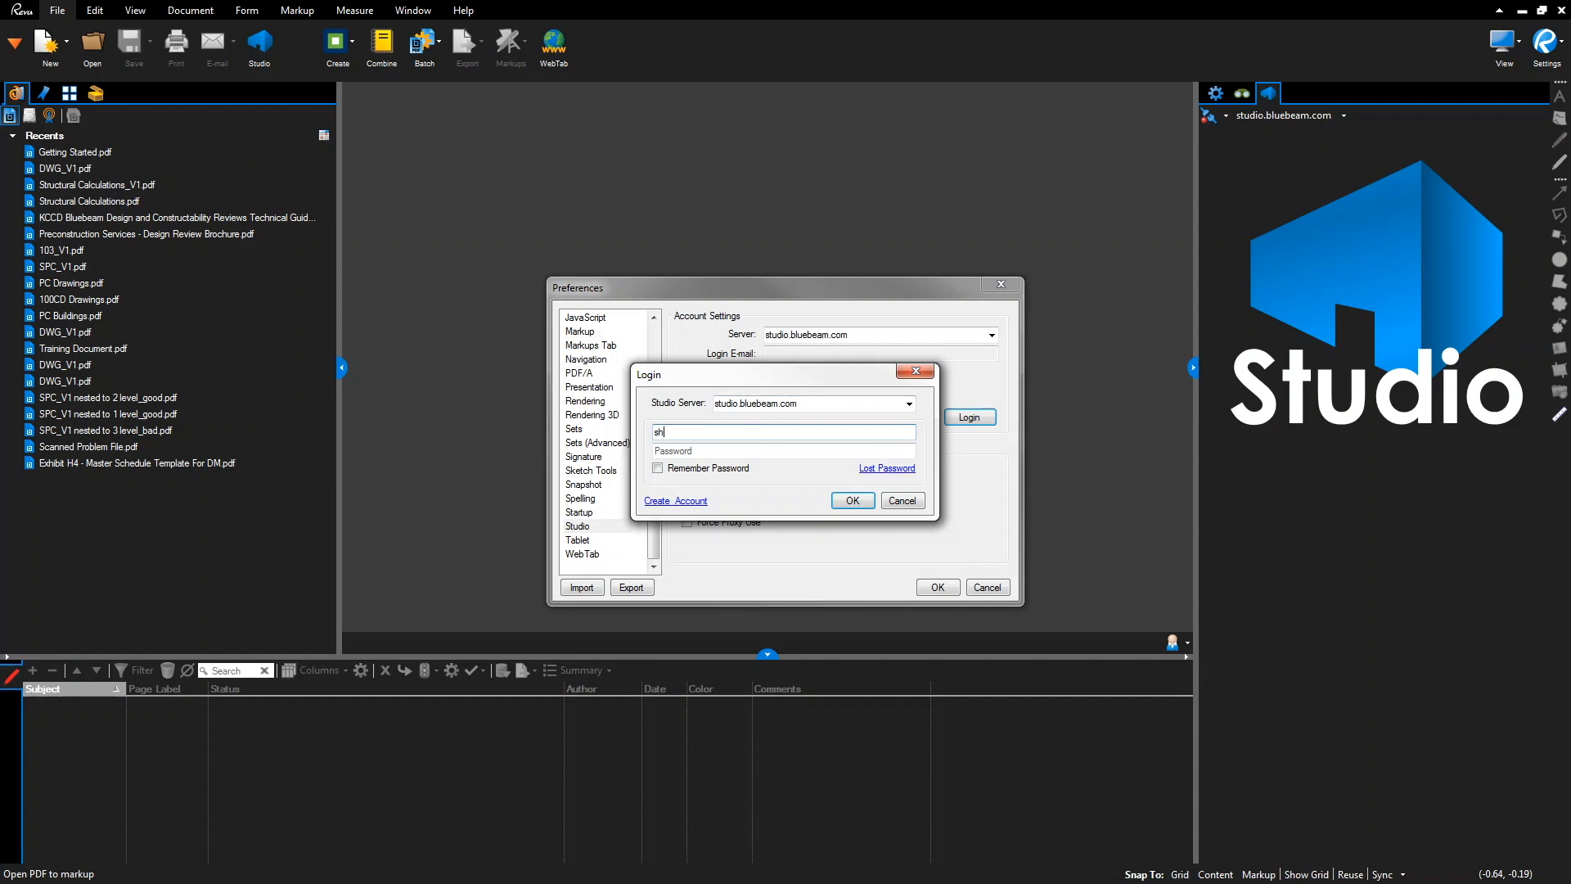
left_click(866, 468)
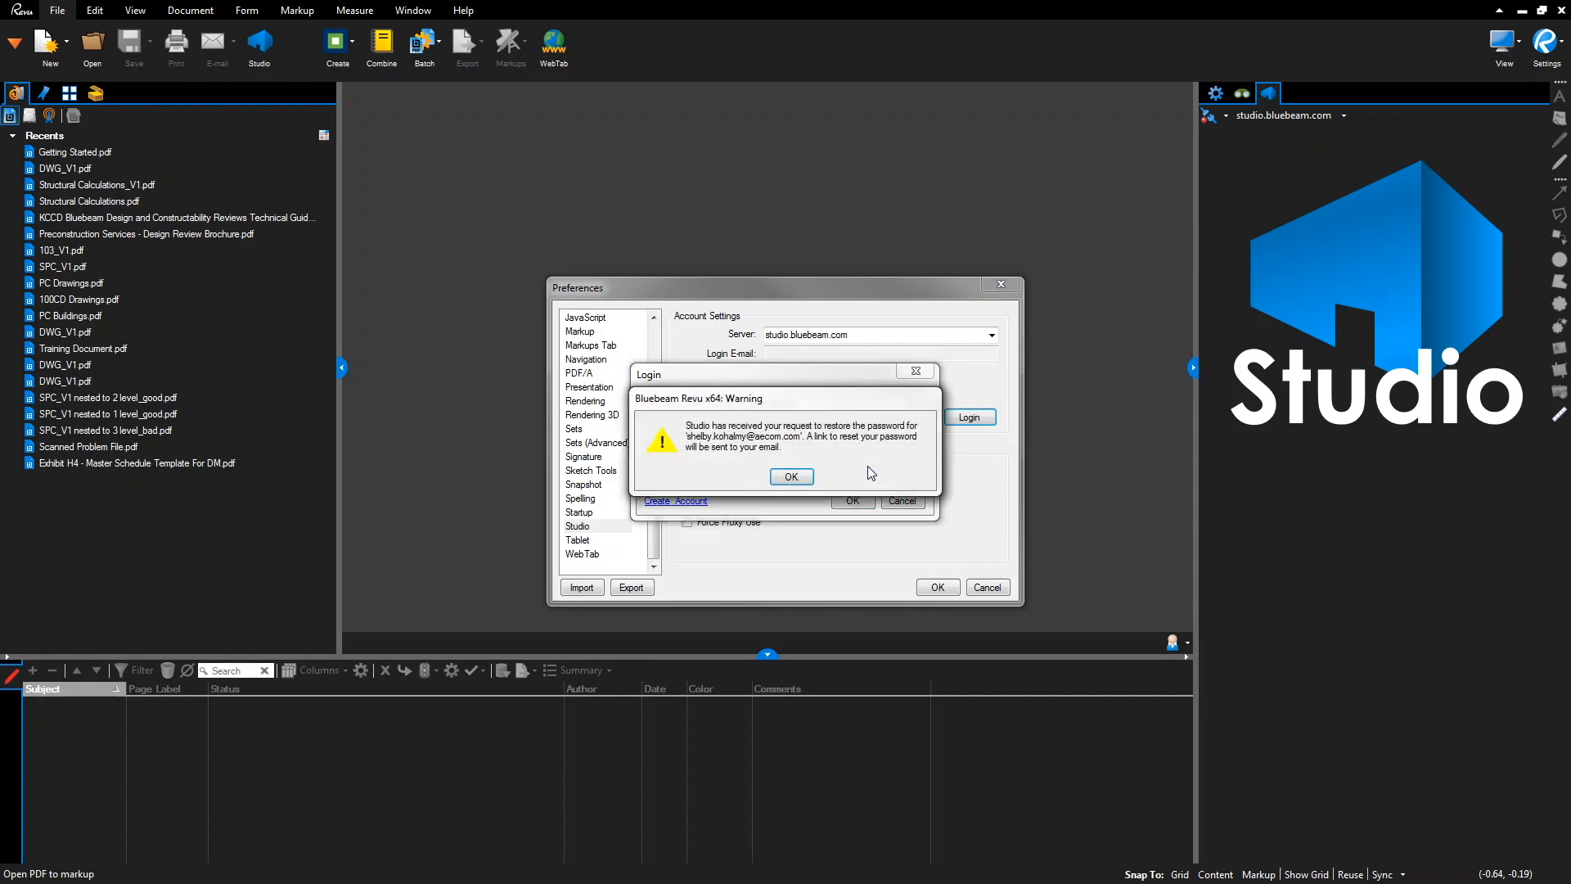
left_click(797, 474)
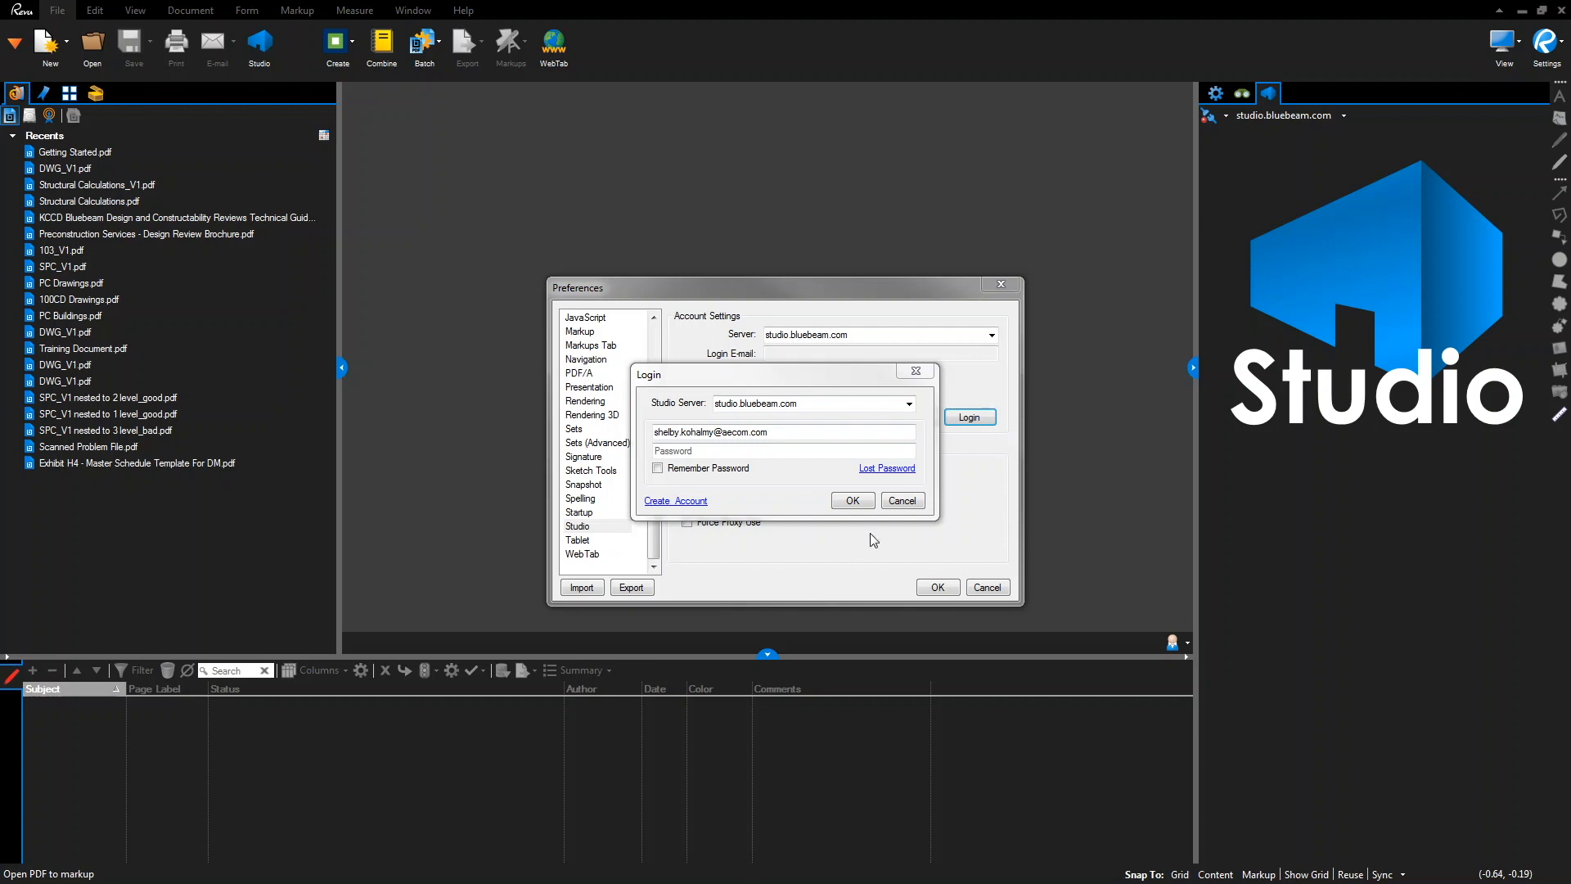
left_click(906, 504)
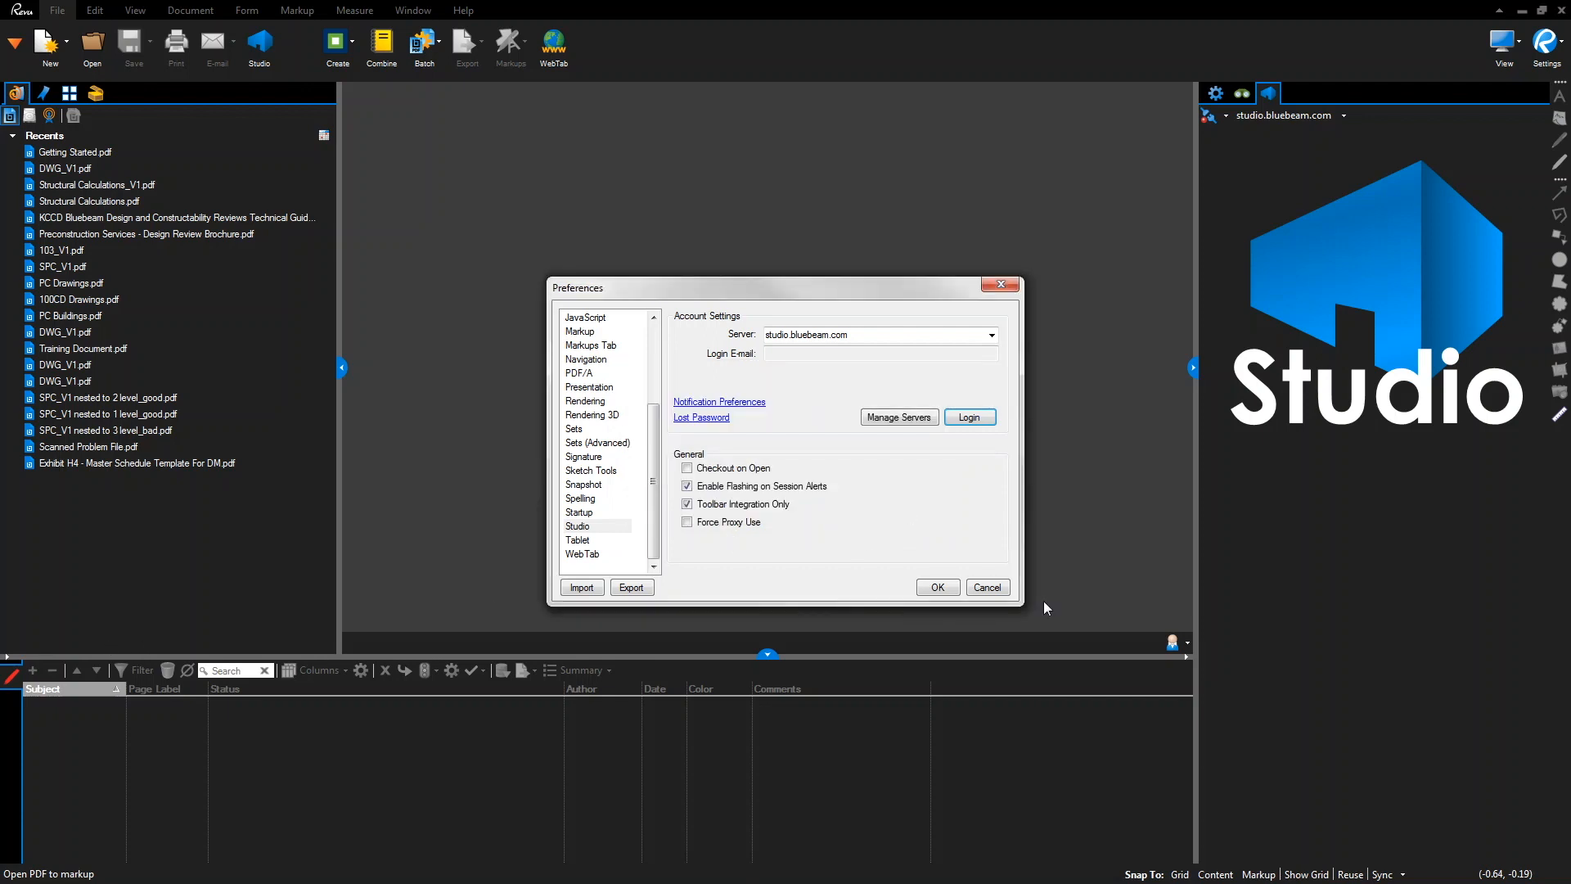
Replace the server profile's 'John Doe, Company' display name with the user's name and AECOM, and save
left_click(987, 587)
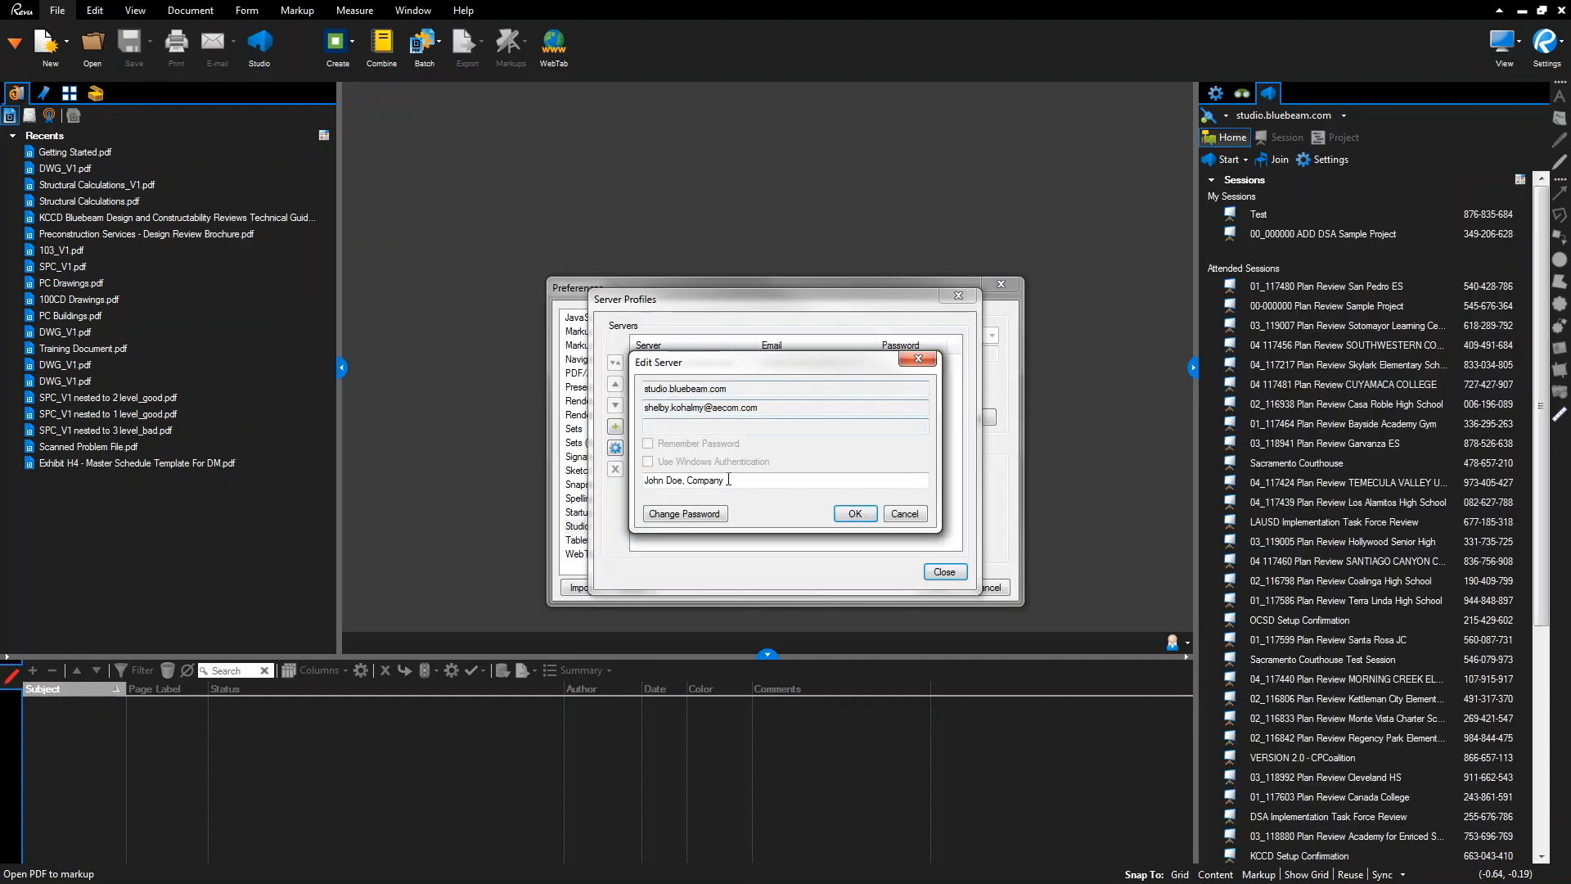
left_click_drag(732, 480, 640, 480)
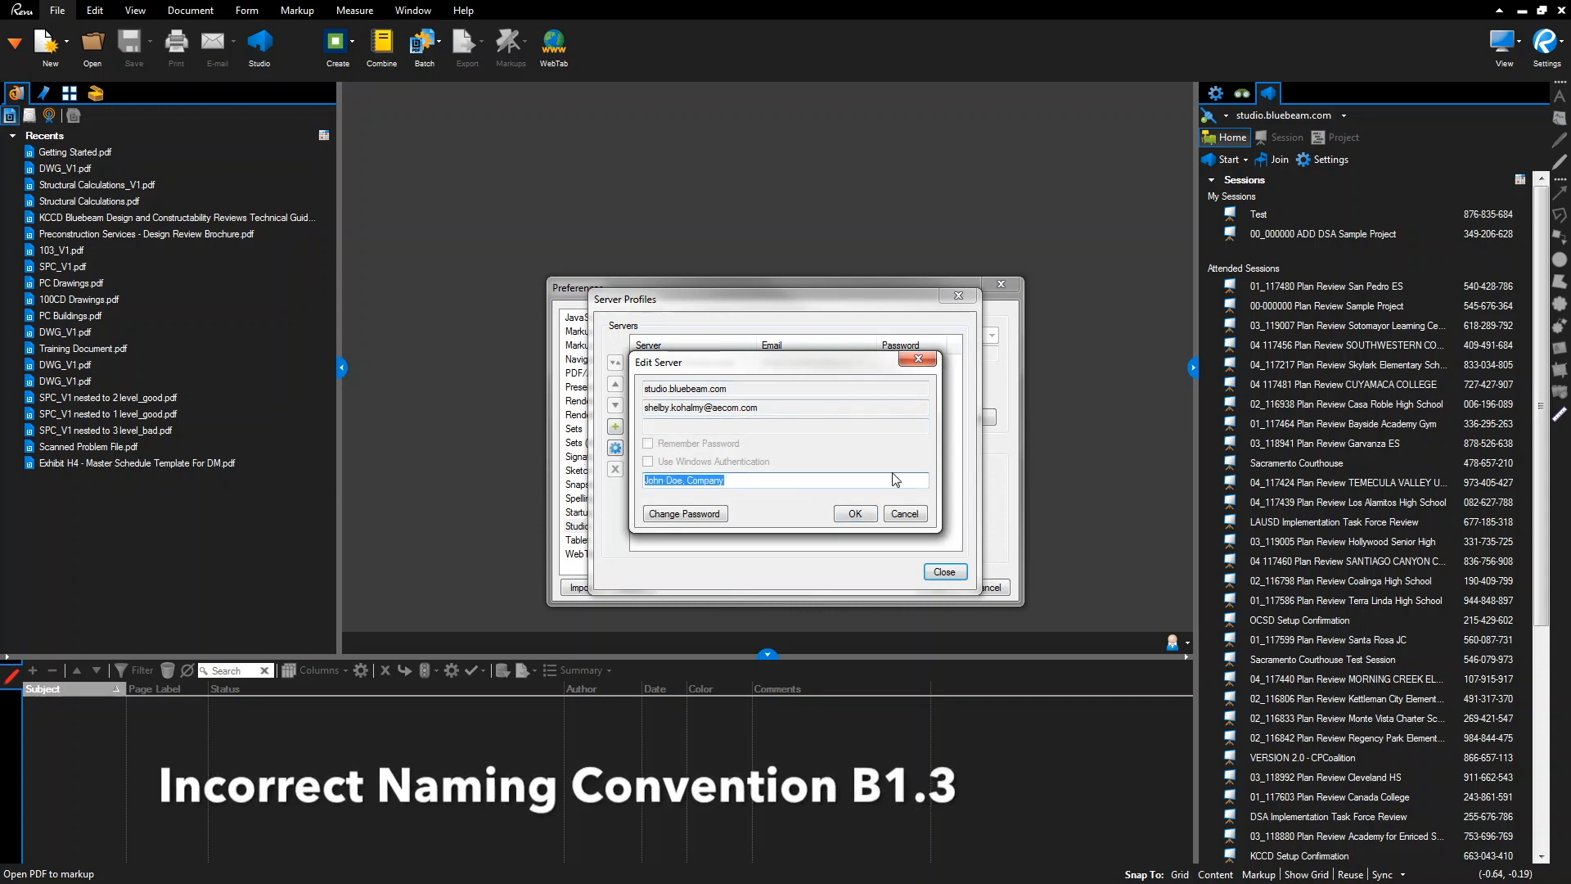
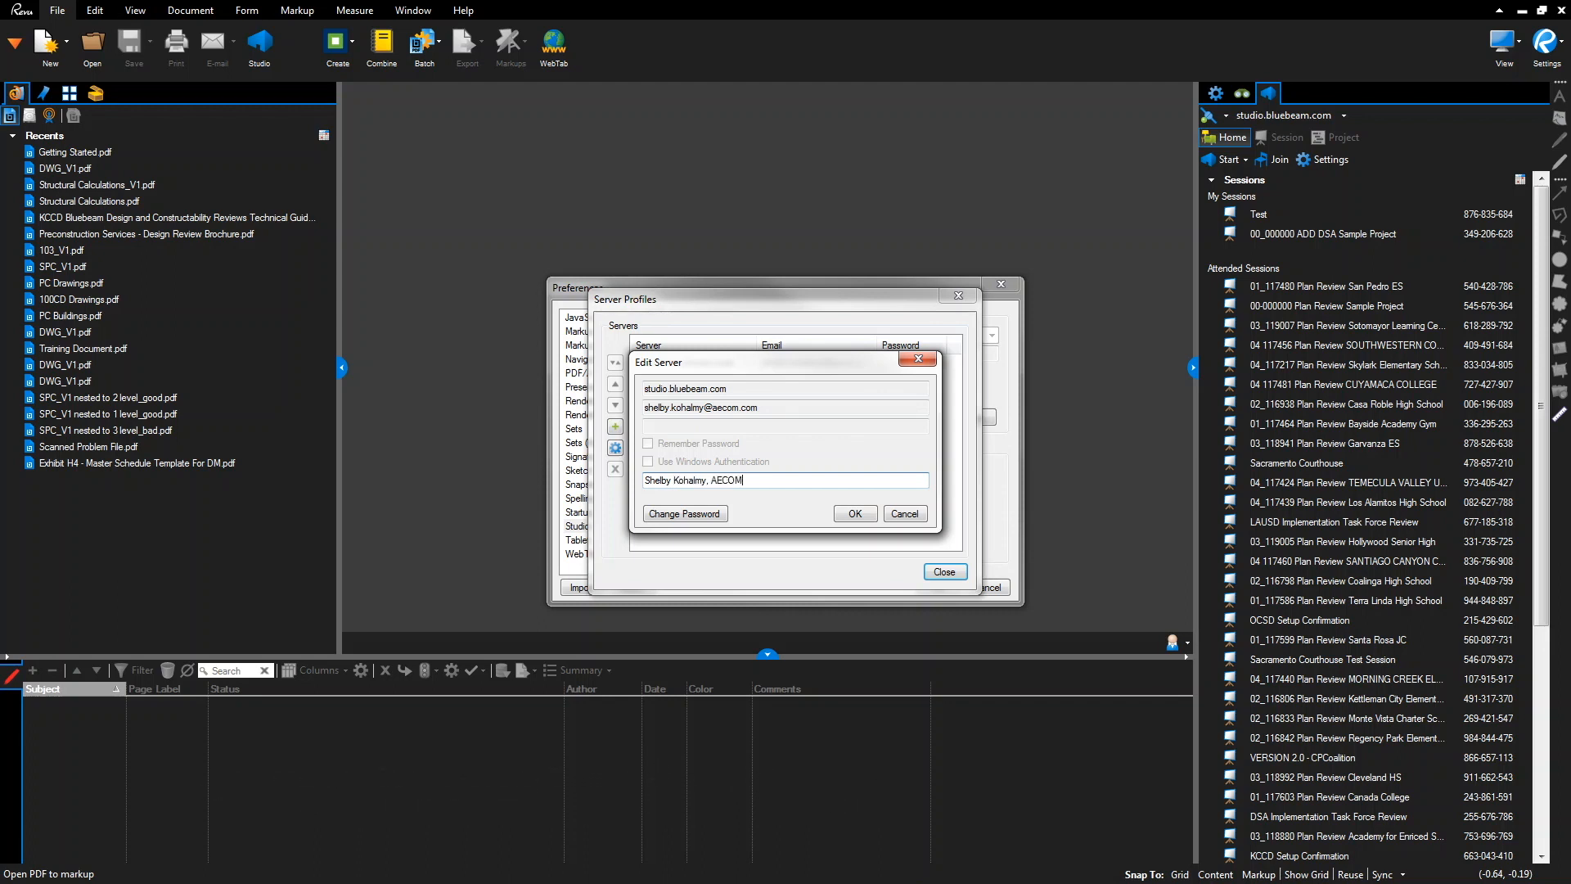
left_click(854, 514)
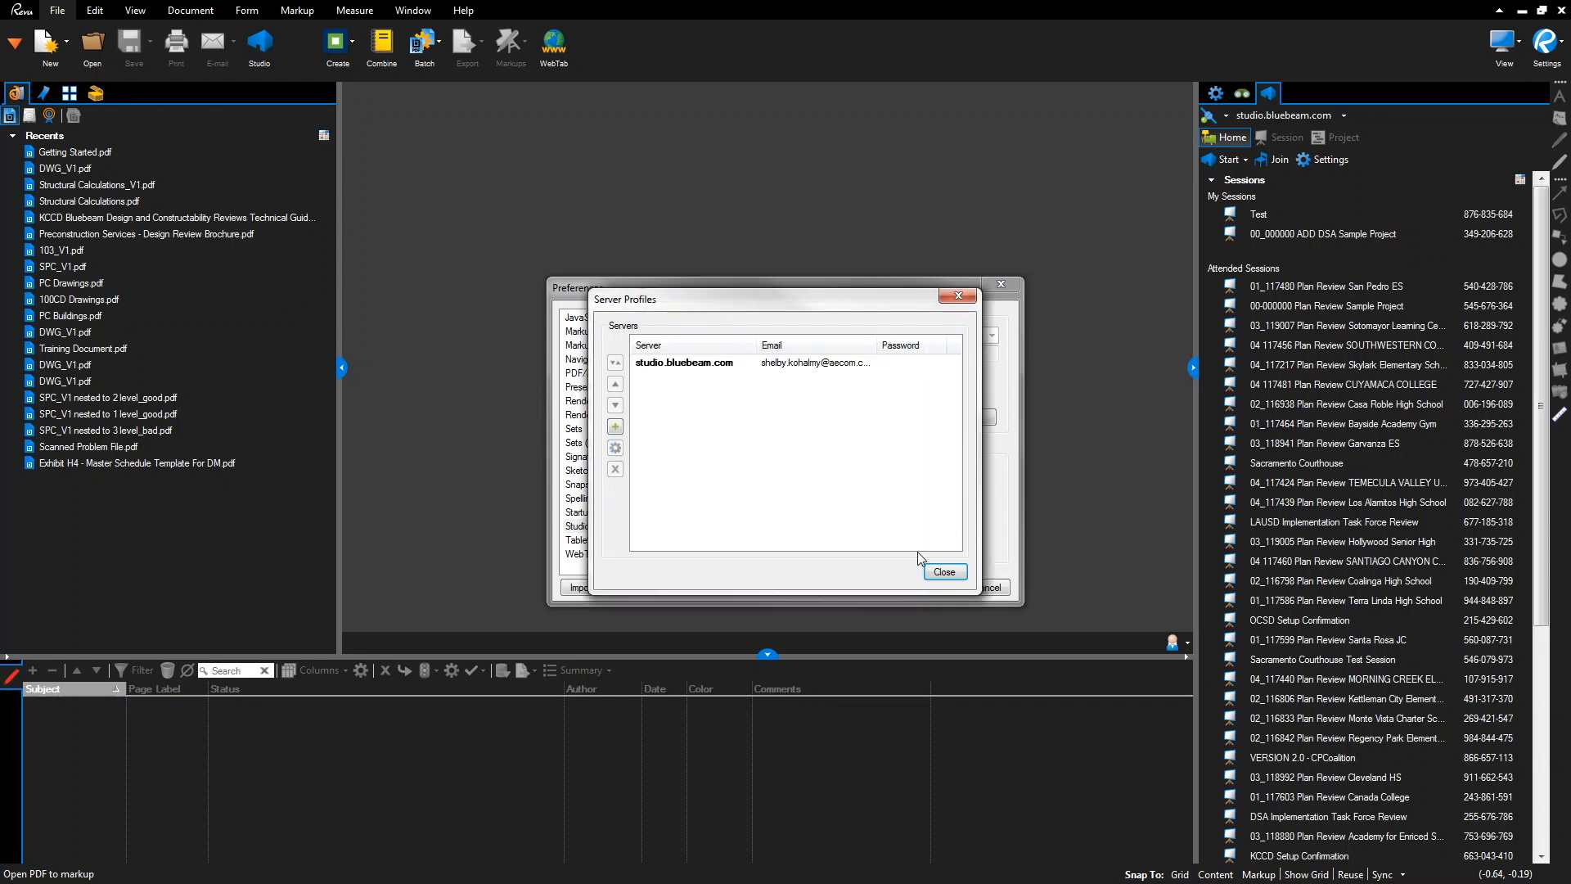
left_click(942, 572)
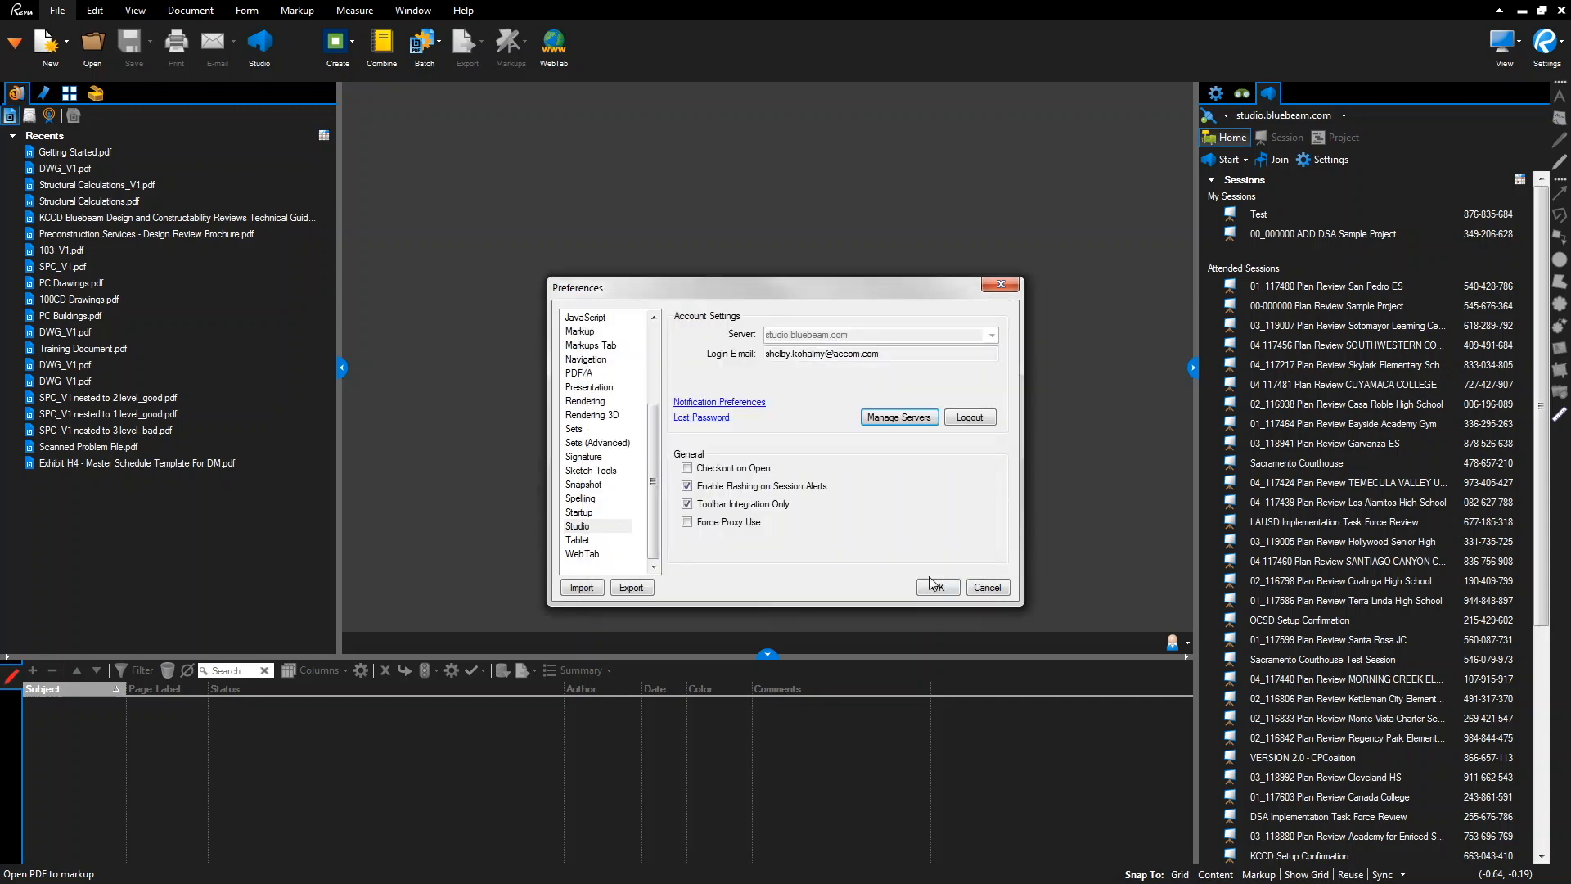
left_click(934, 586)
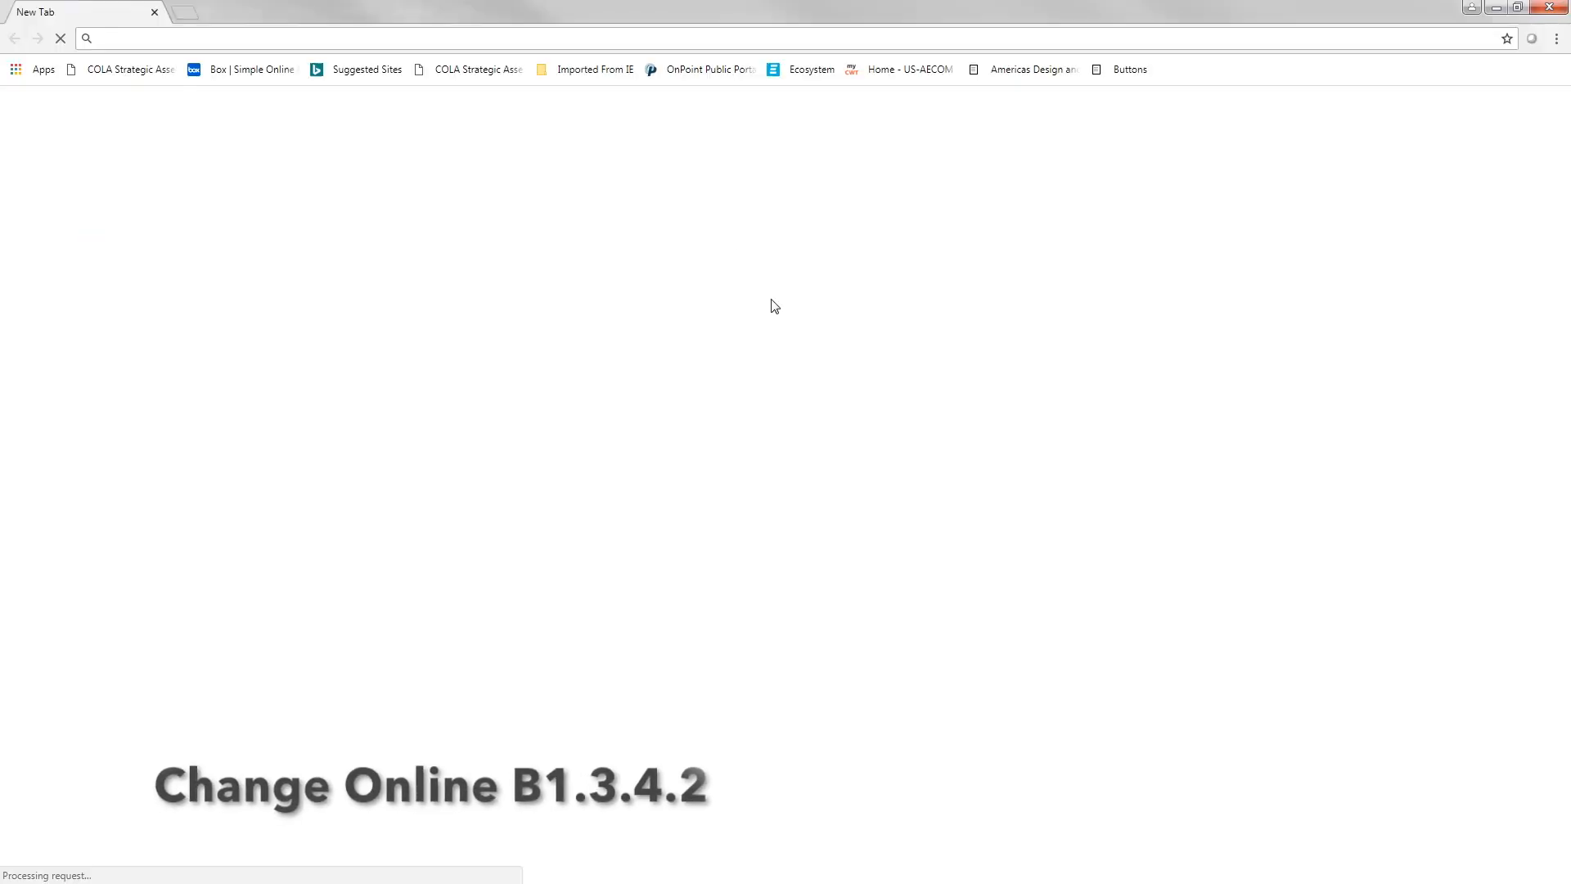
Sign in to Bluebeam Studio at studio.bluebeam.com with the account email and password
type("st")
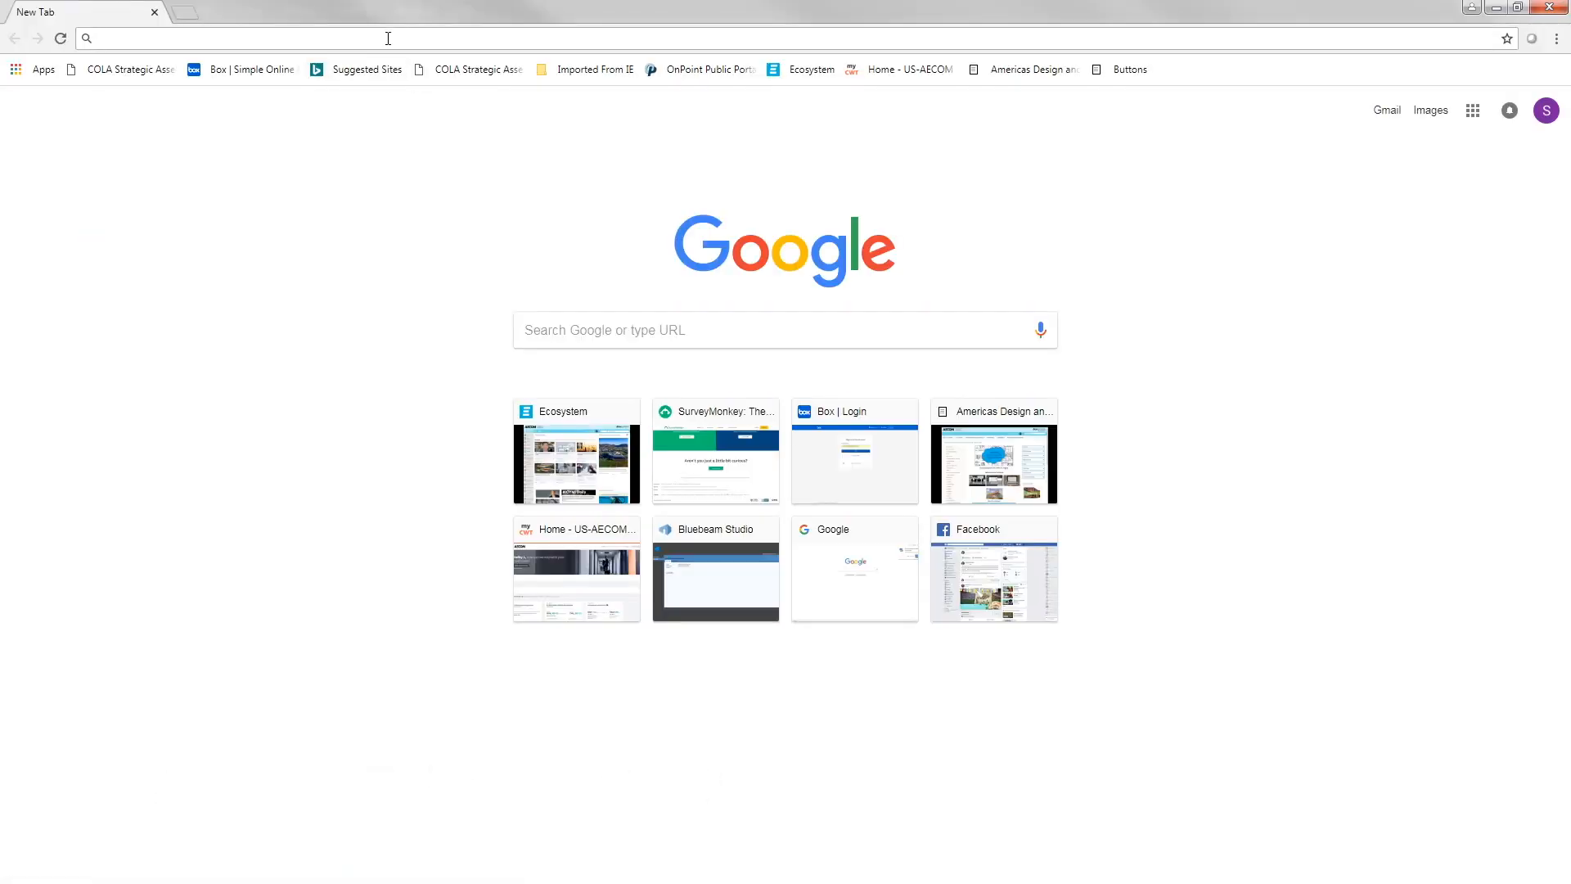
type("udio")
key("Return")
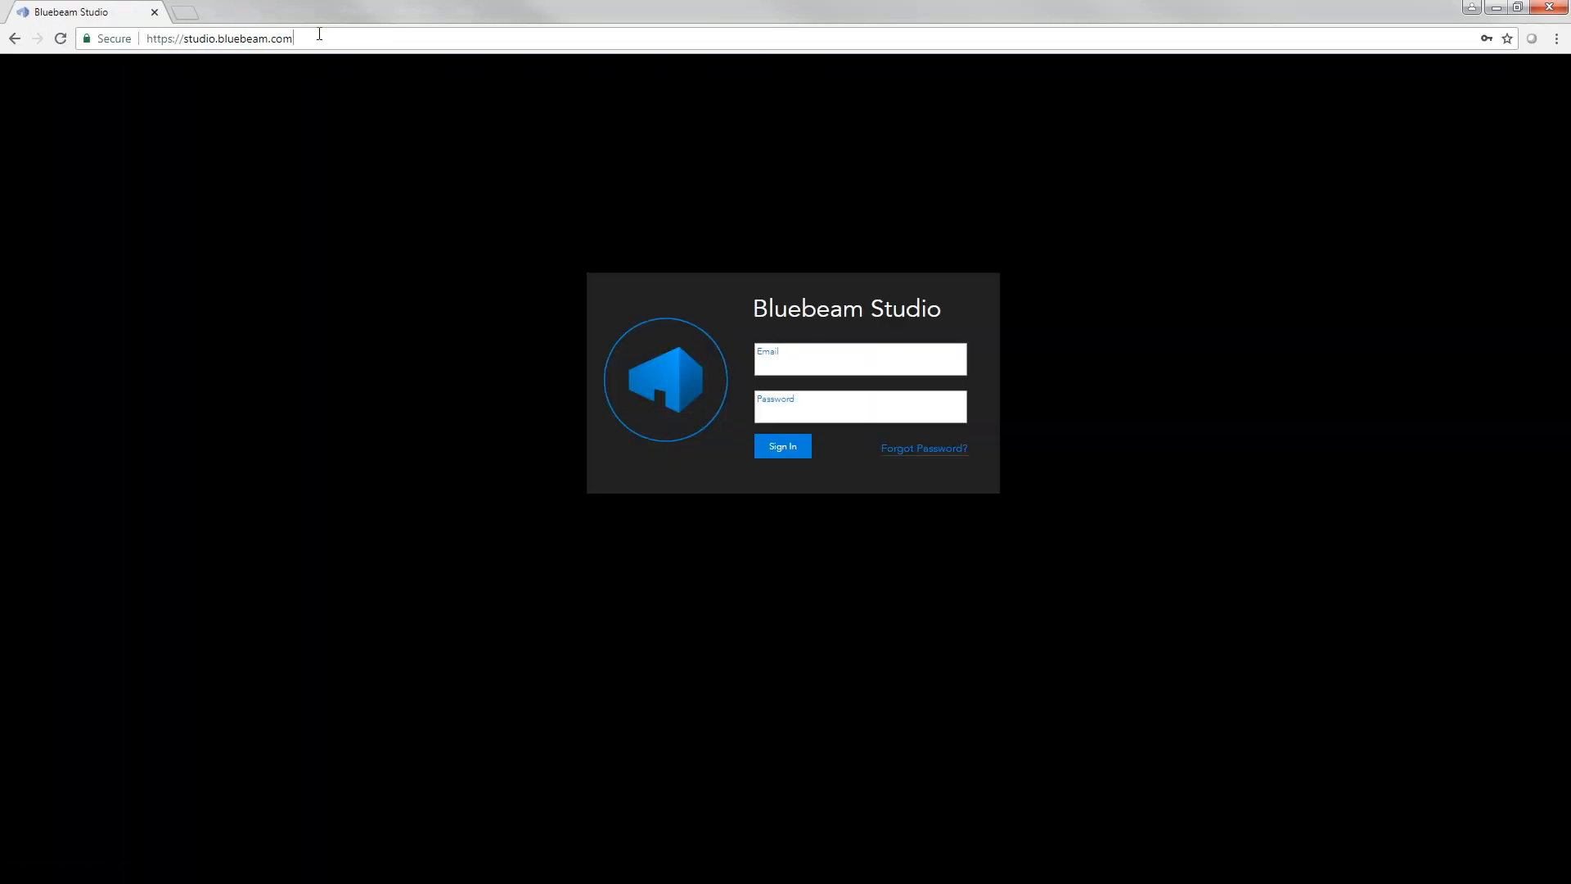
left_click(319, 33)
left_click(808, 362)
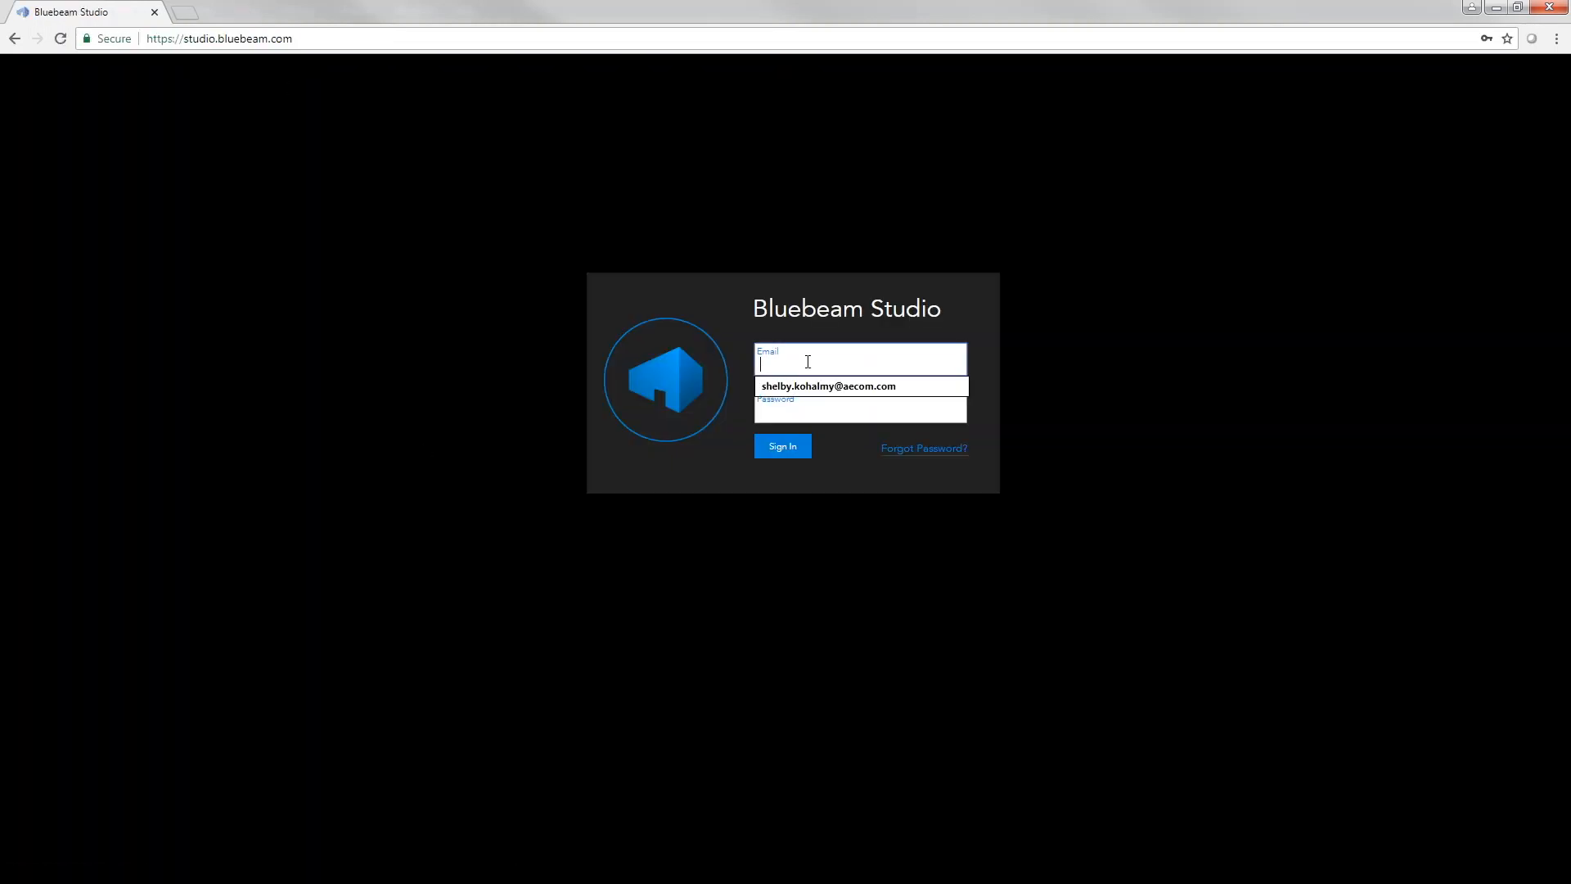
key("Tab")
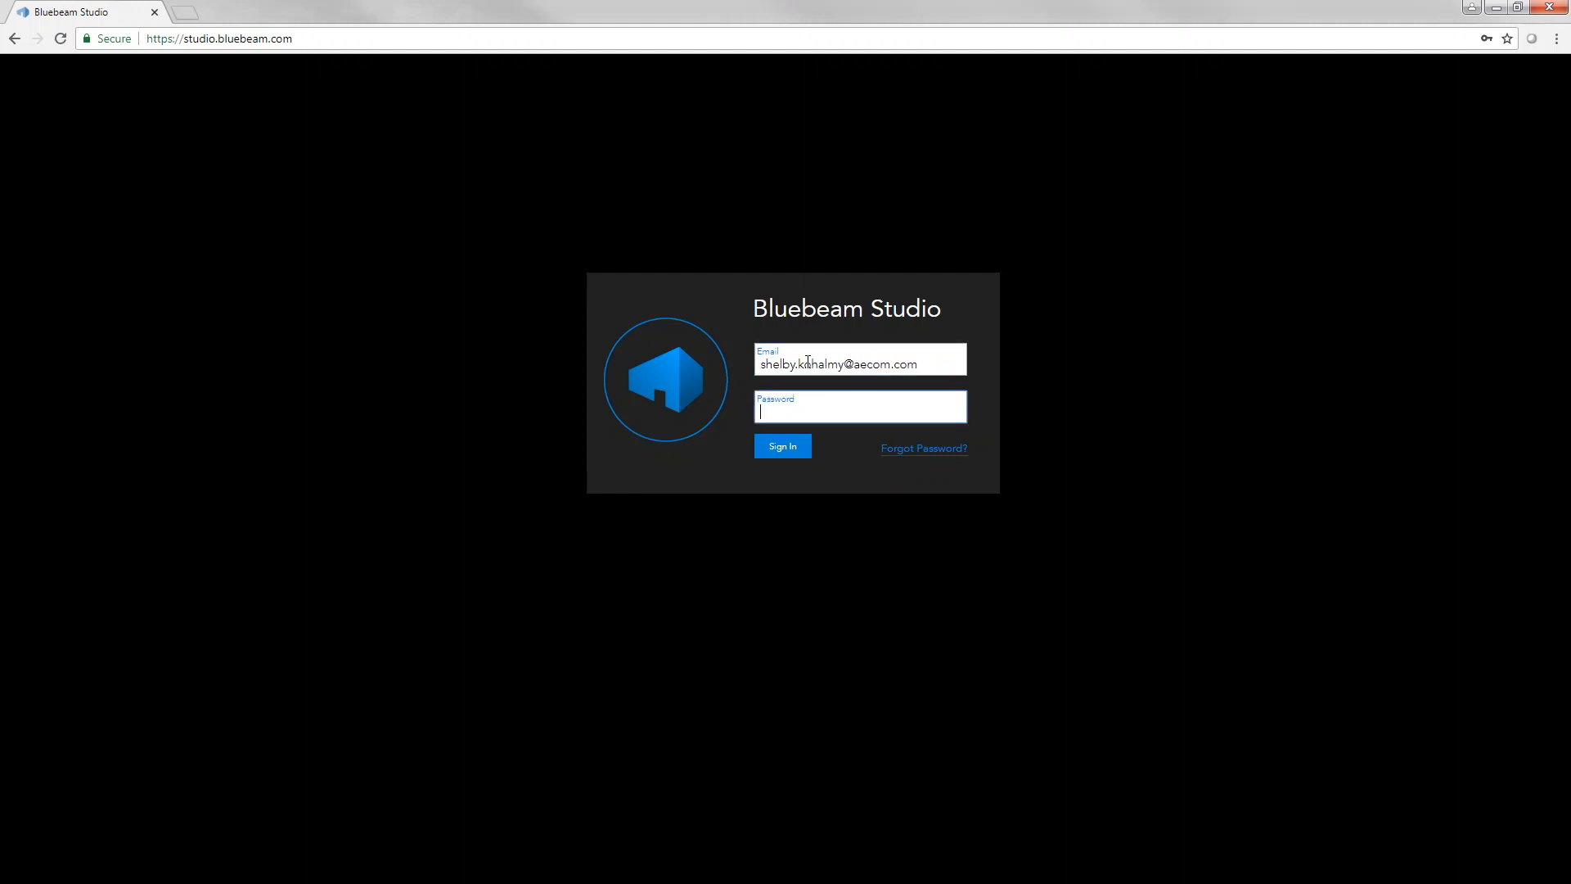
type("•••••••••••••")
left_click(783, 446)
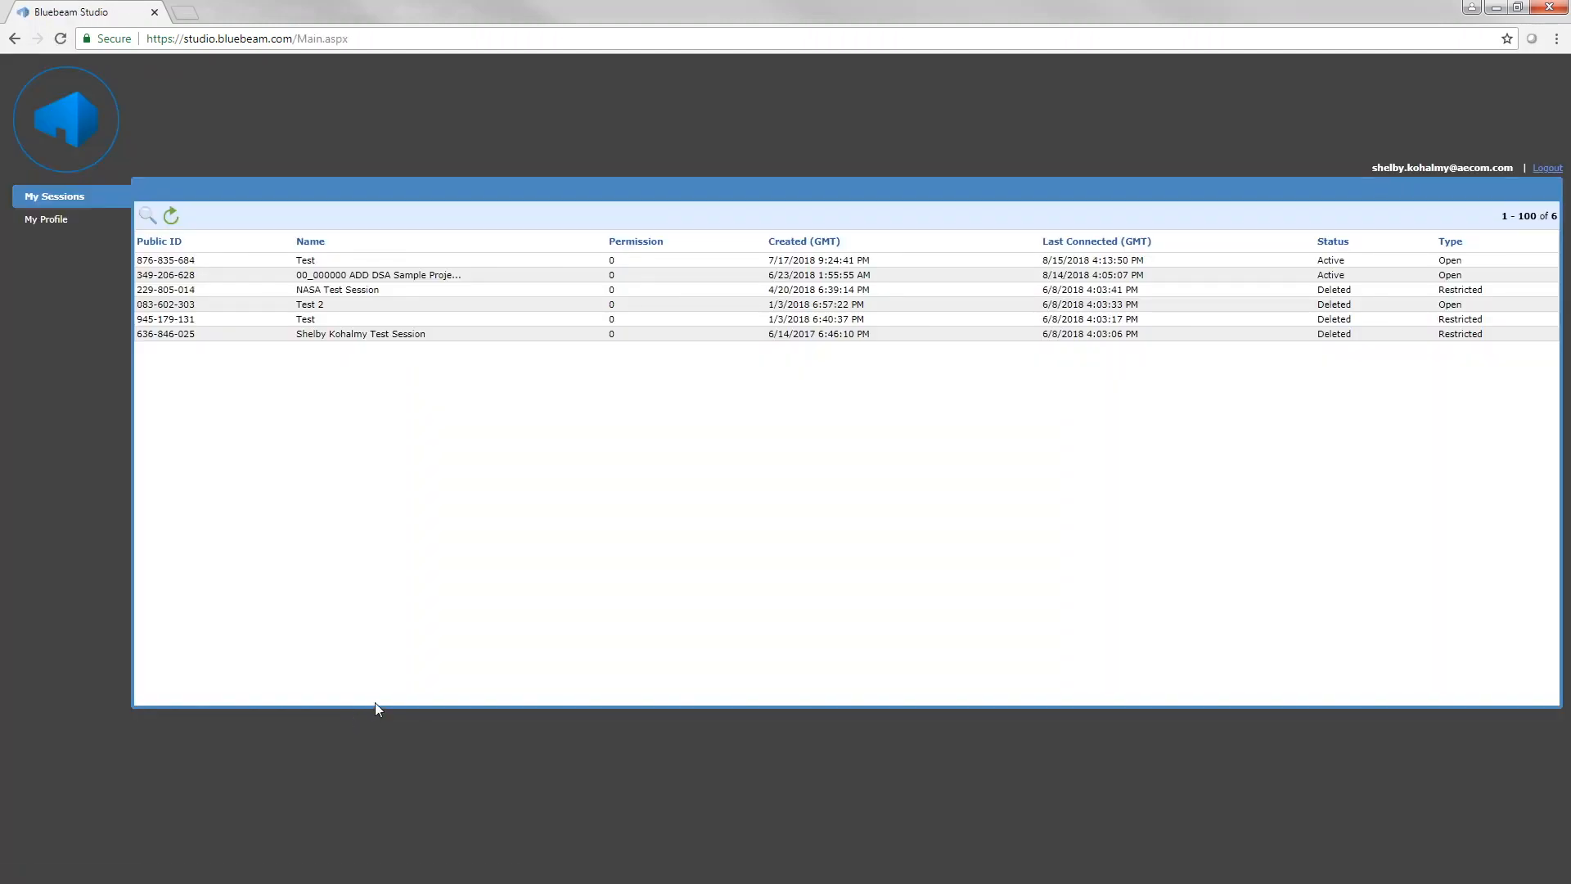
Set the profile's Default Name to the user's name plus AECOM, save it, and close Chrome
left_click(50, 223)
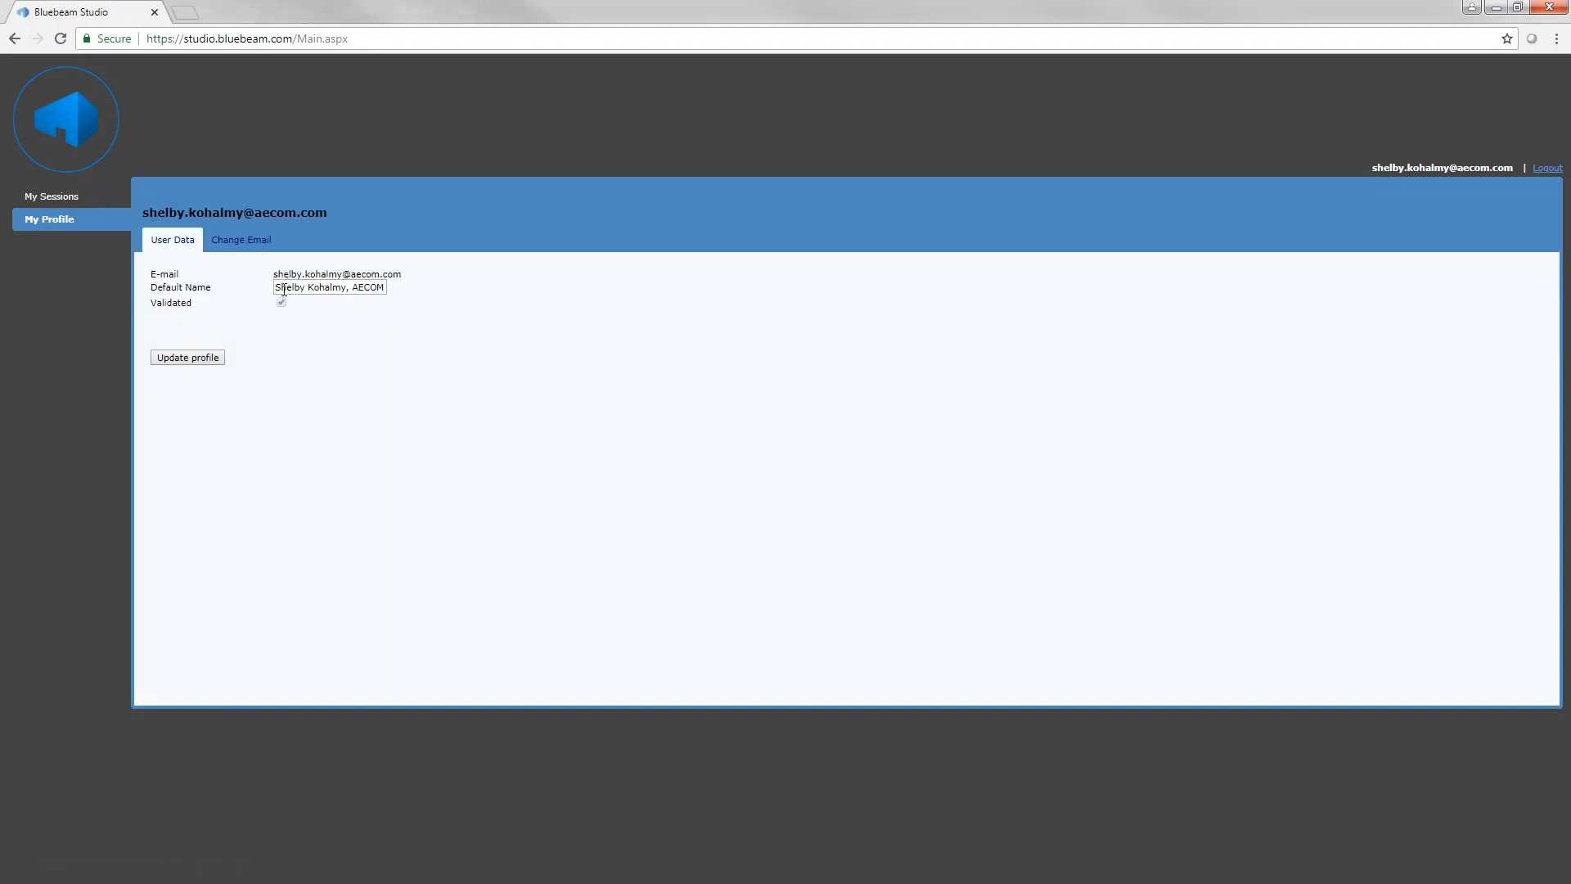
left_click_drag(276, 288, 346, 287)
left_click(382, 305)
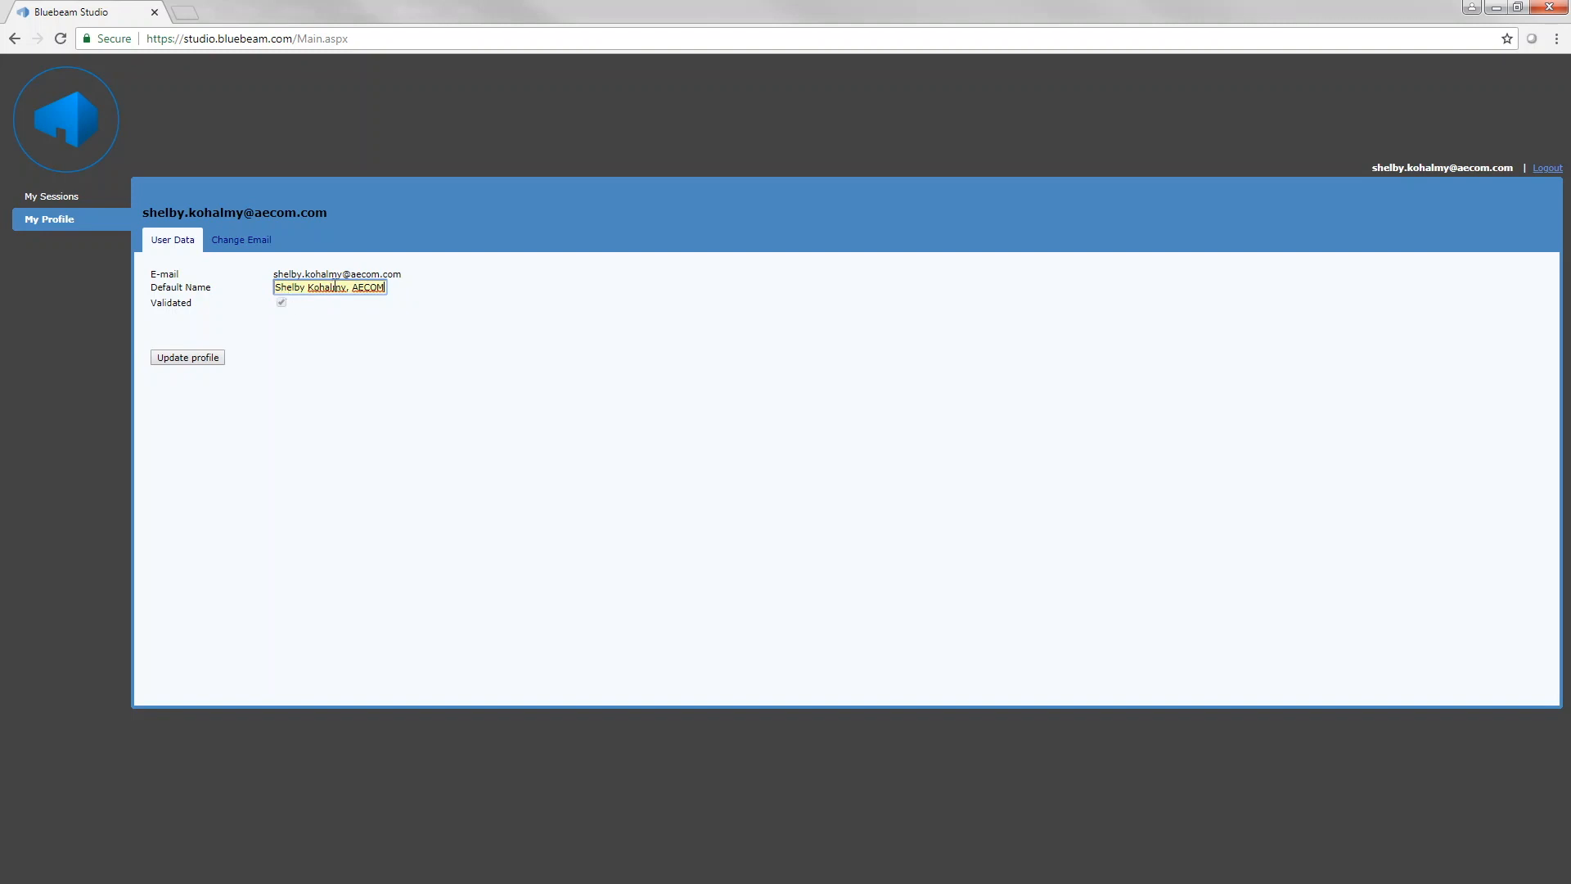
left_click(189, 361)
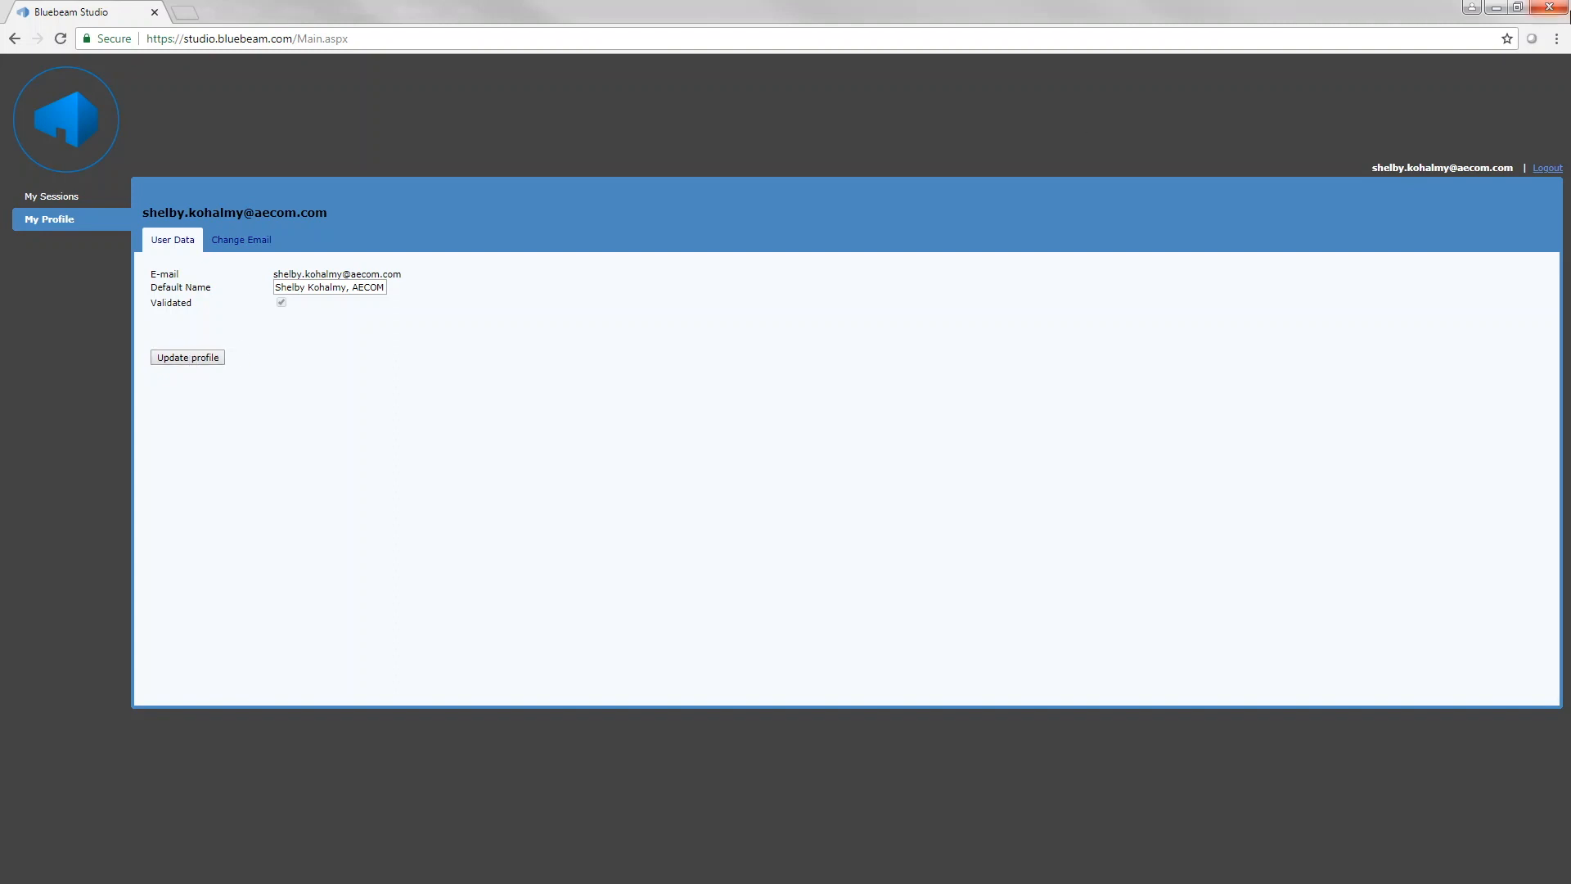
left_click(1561, 12)
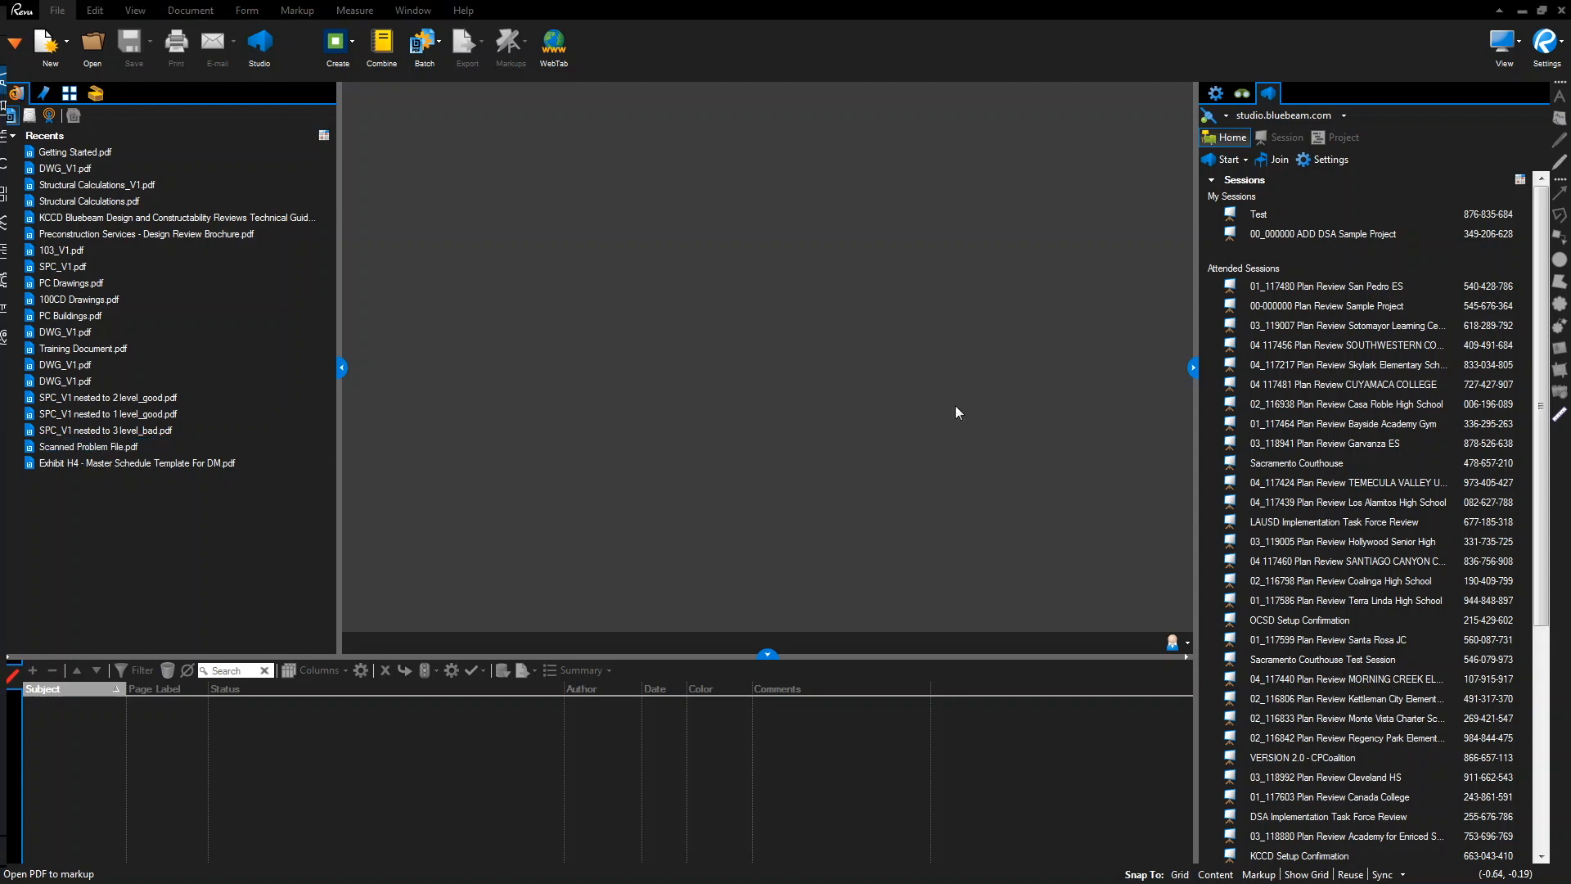
In Revu Preferences, log out of Studio, log back in with the password, and close Preferences
left_click(1541, 42)
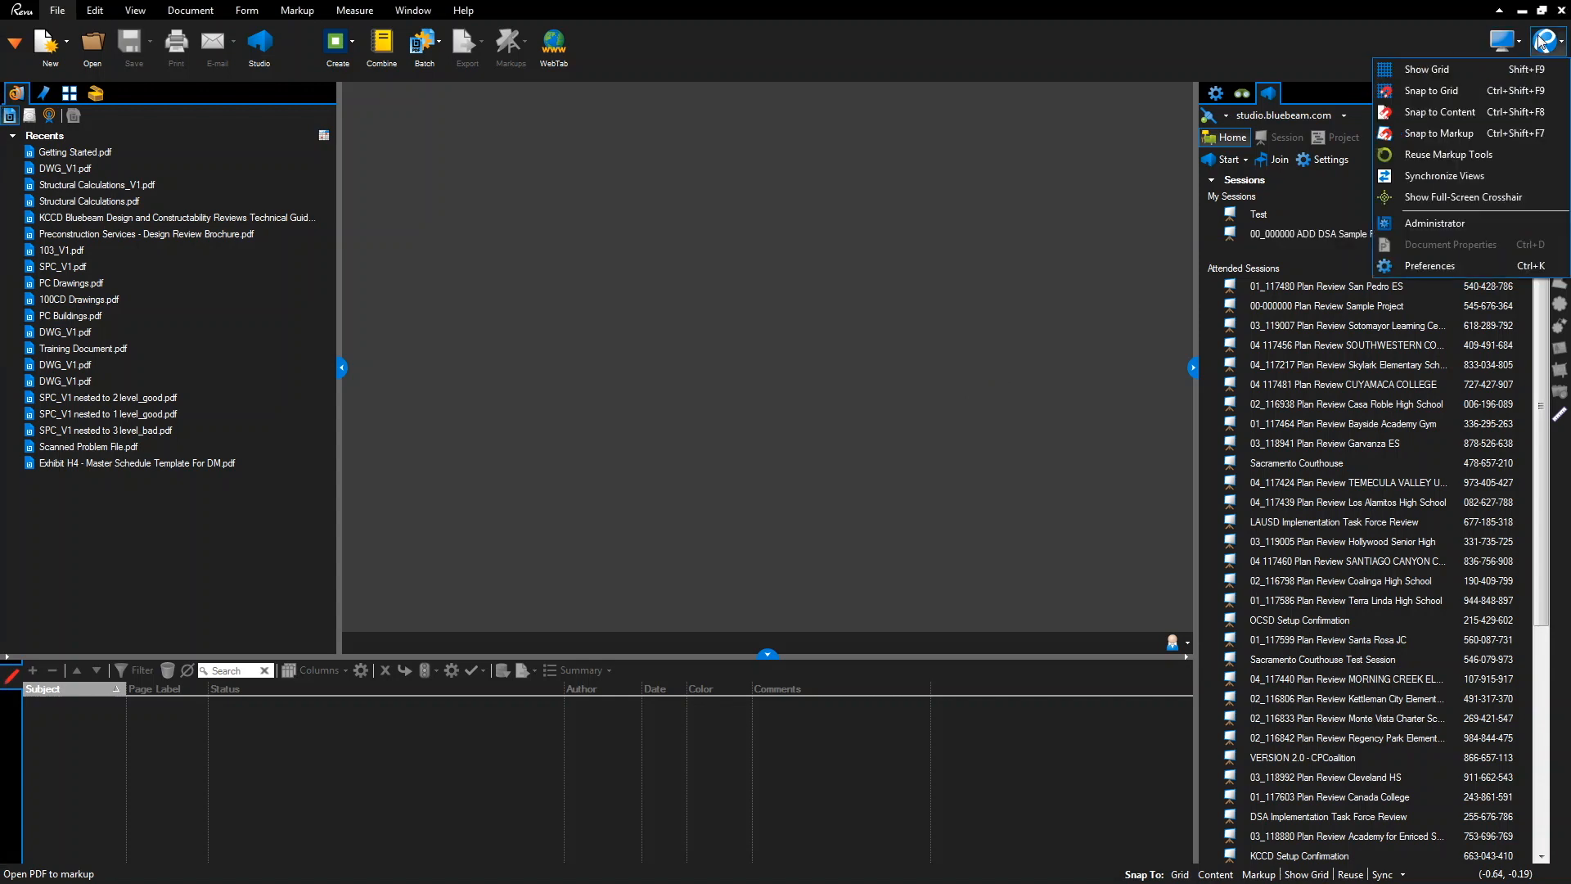
left_click(1420, 270)
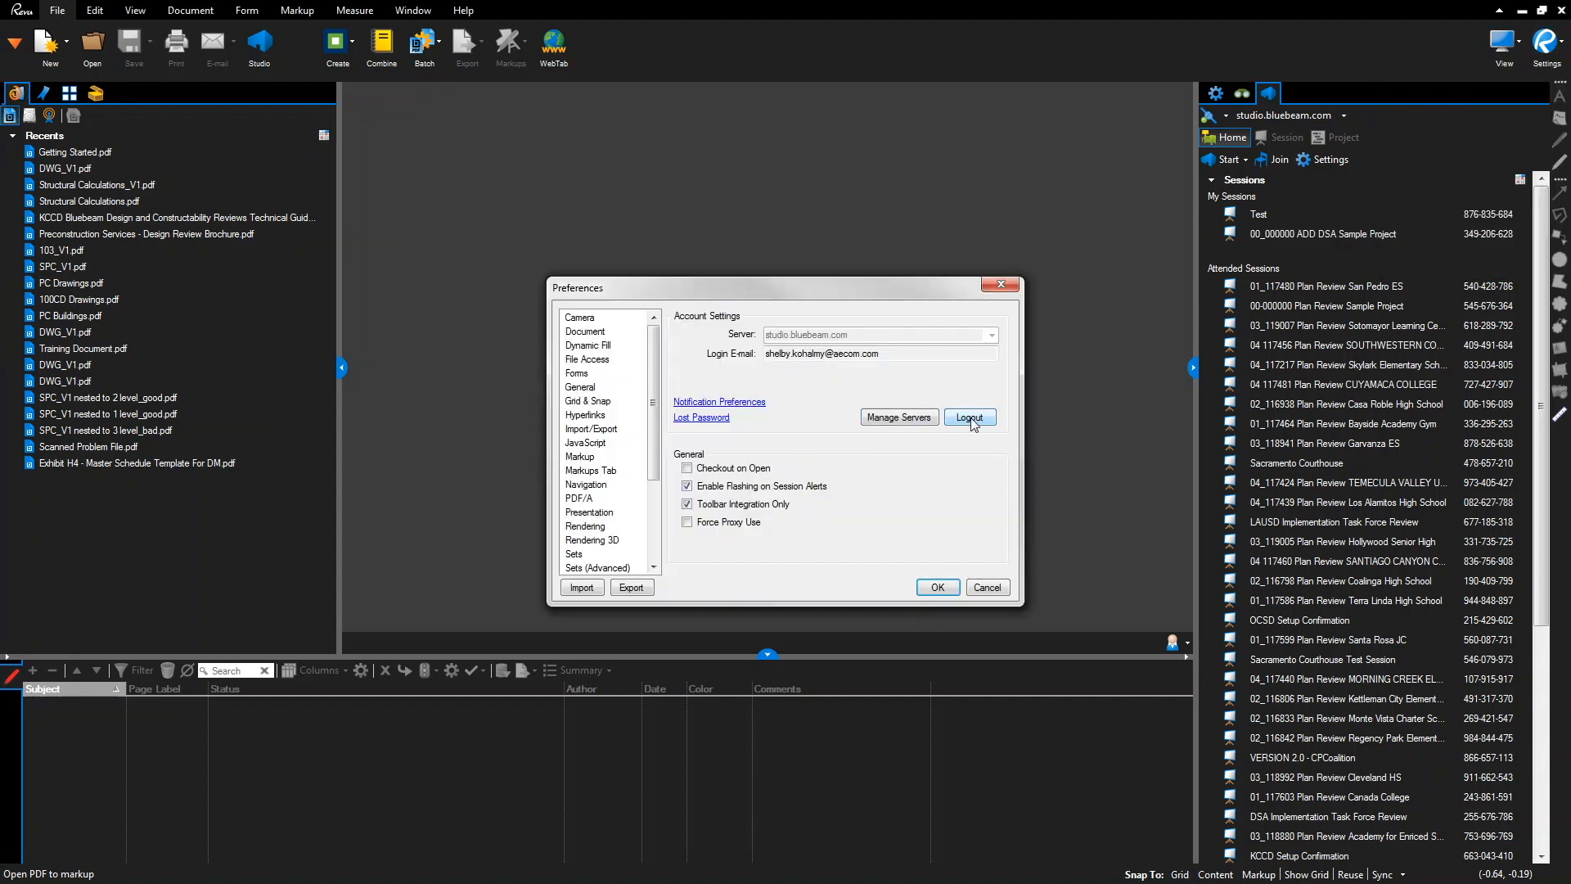
left_click(971, 418)
left_click(974, 419)
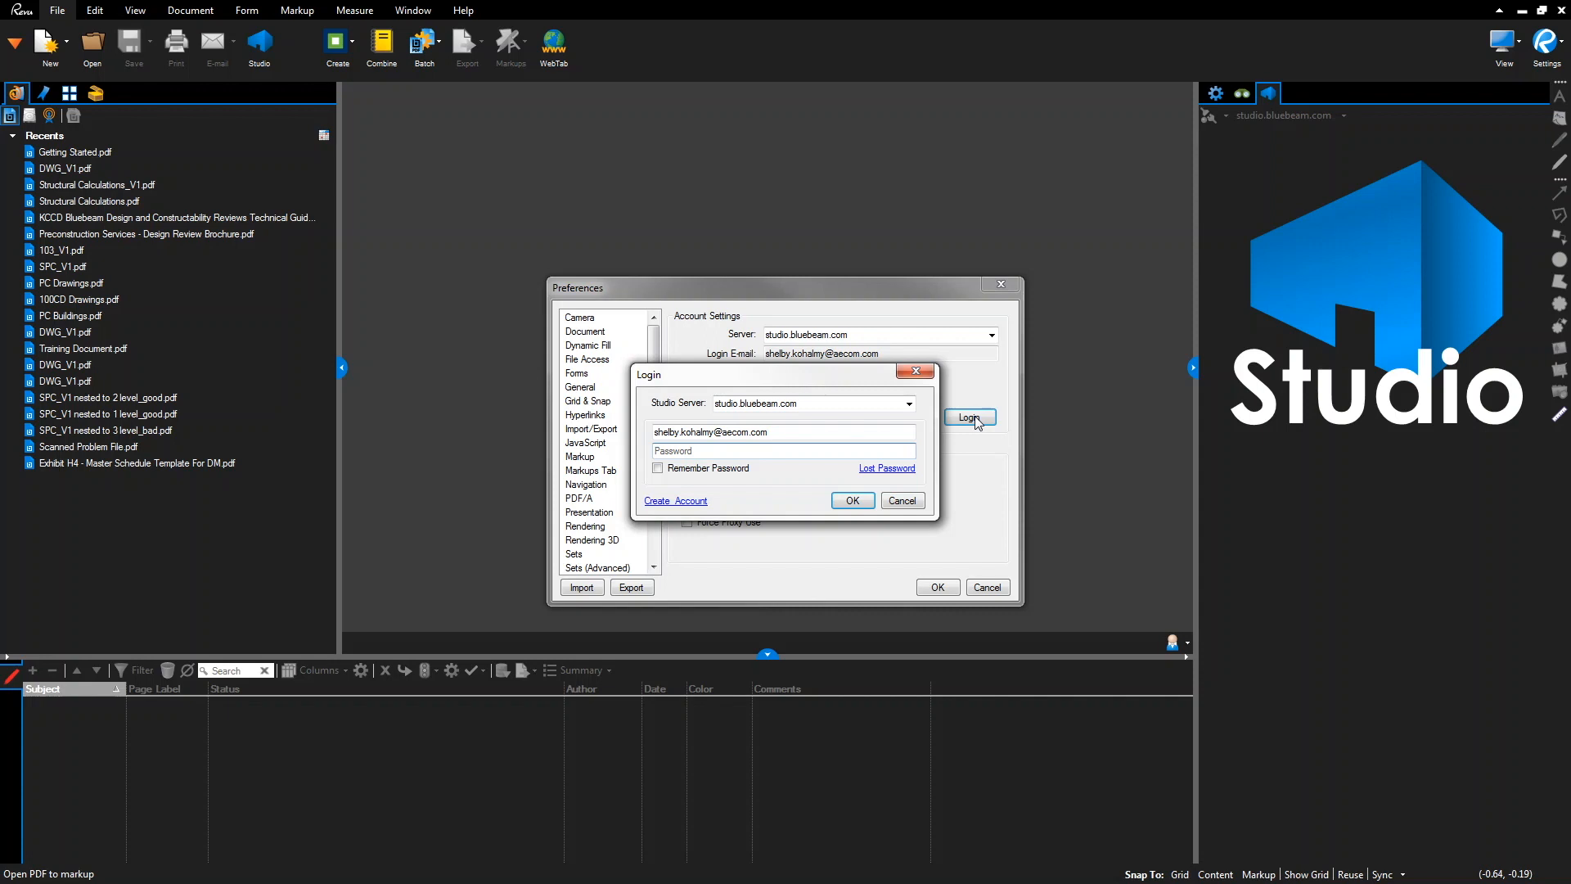
type("•••••••••••")
key("Return")
left_click(933, 586)
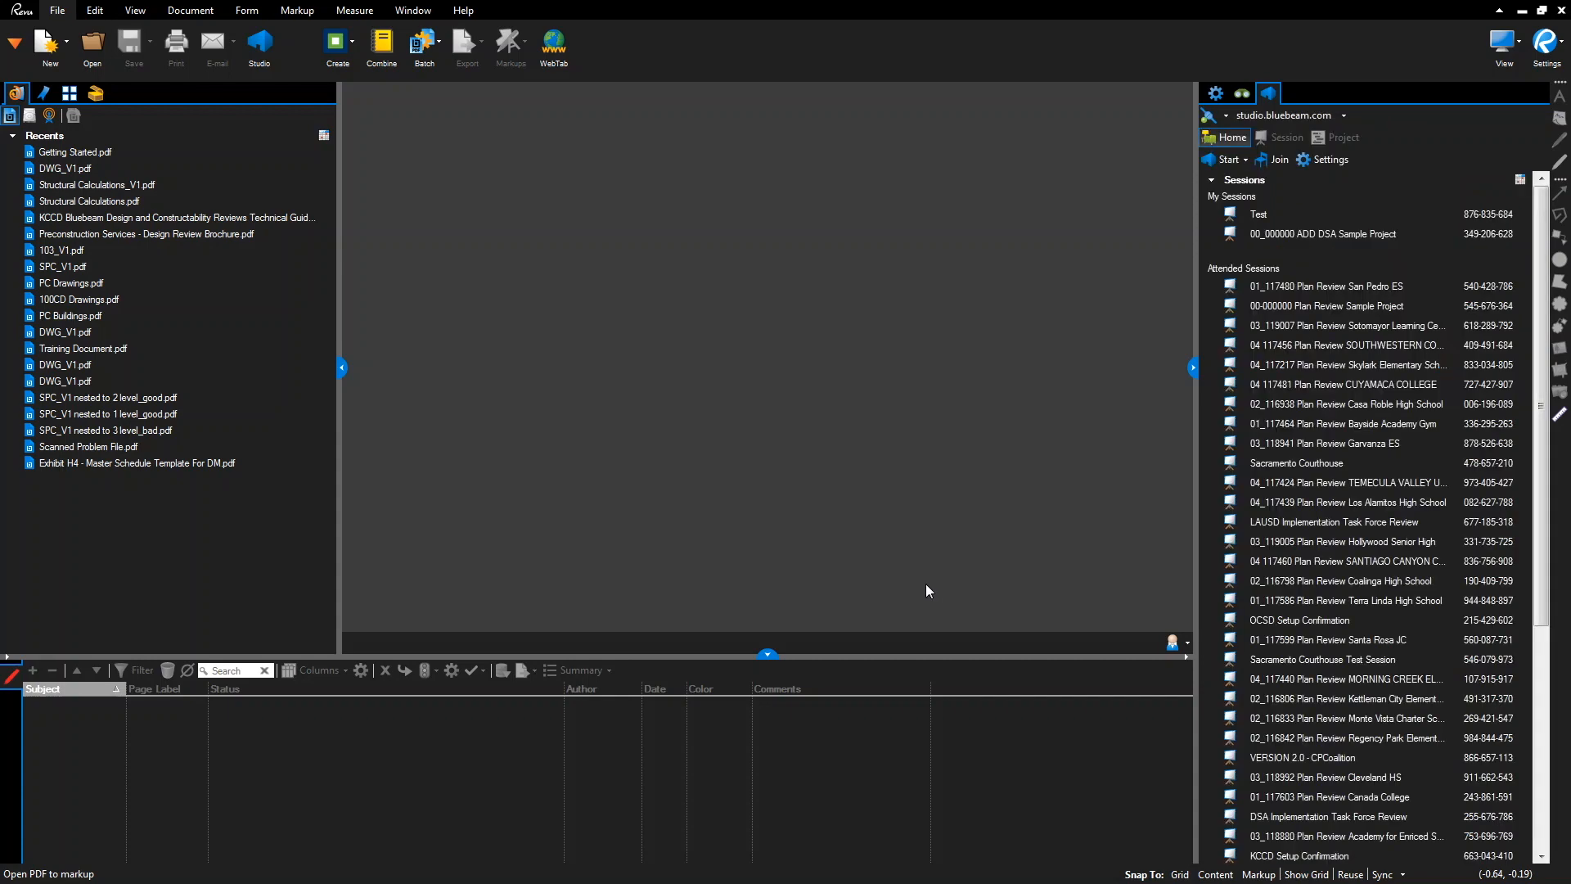
Start a Help > Contact > Technical Support email with the log files attached
left_click(463, 11)
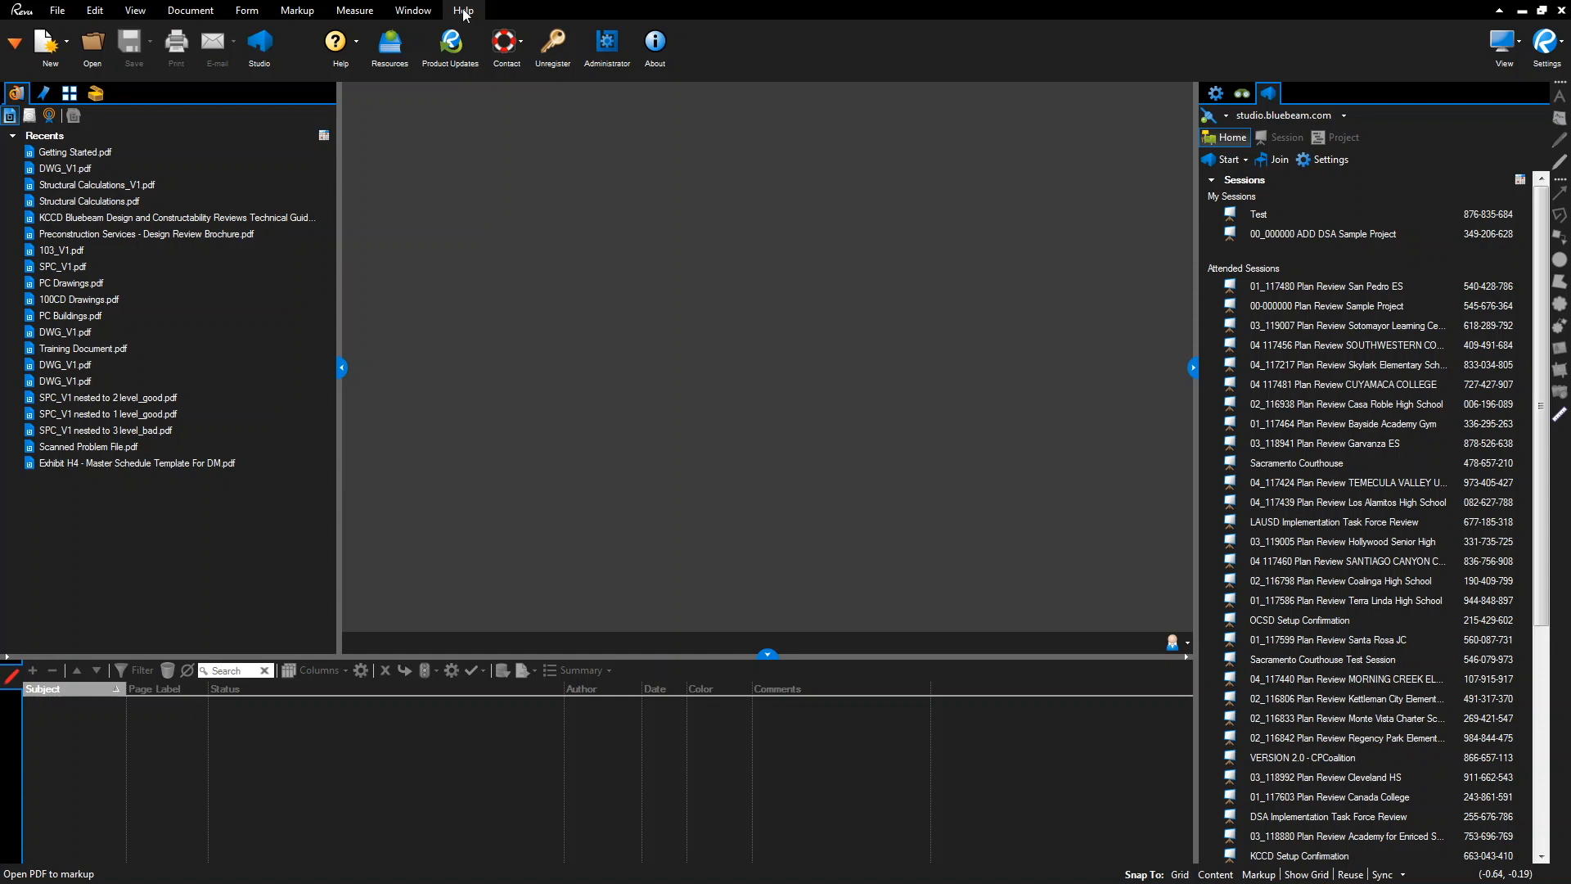
left_click(516, 47)
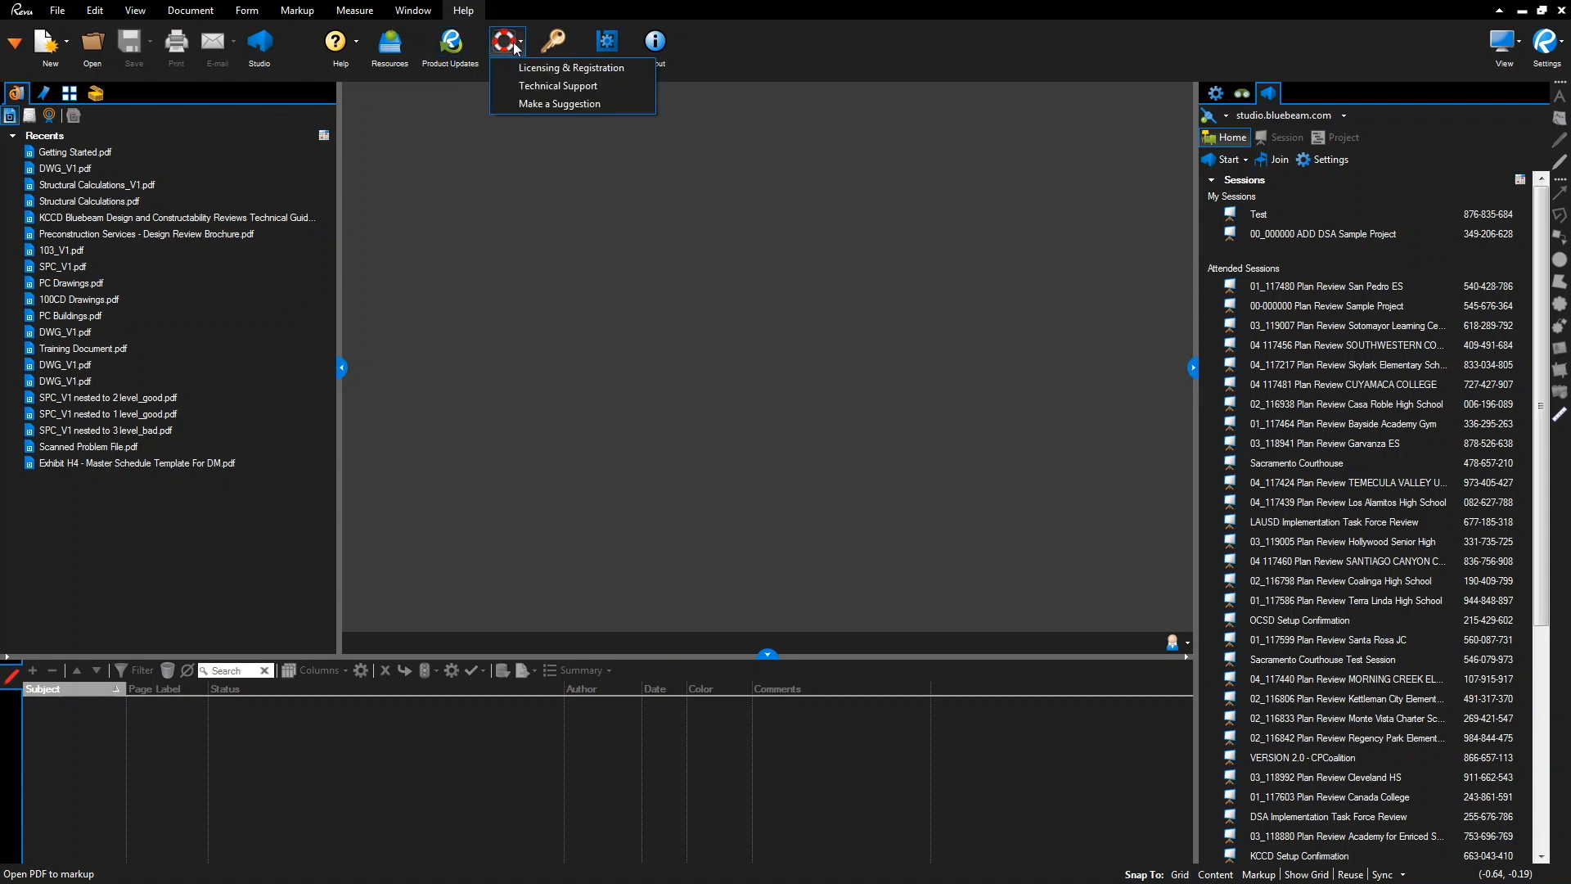
left_click(524, 87)
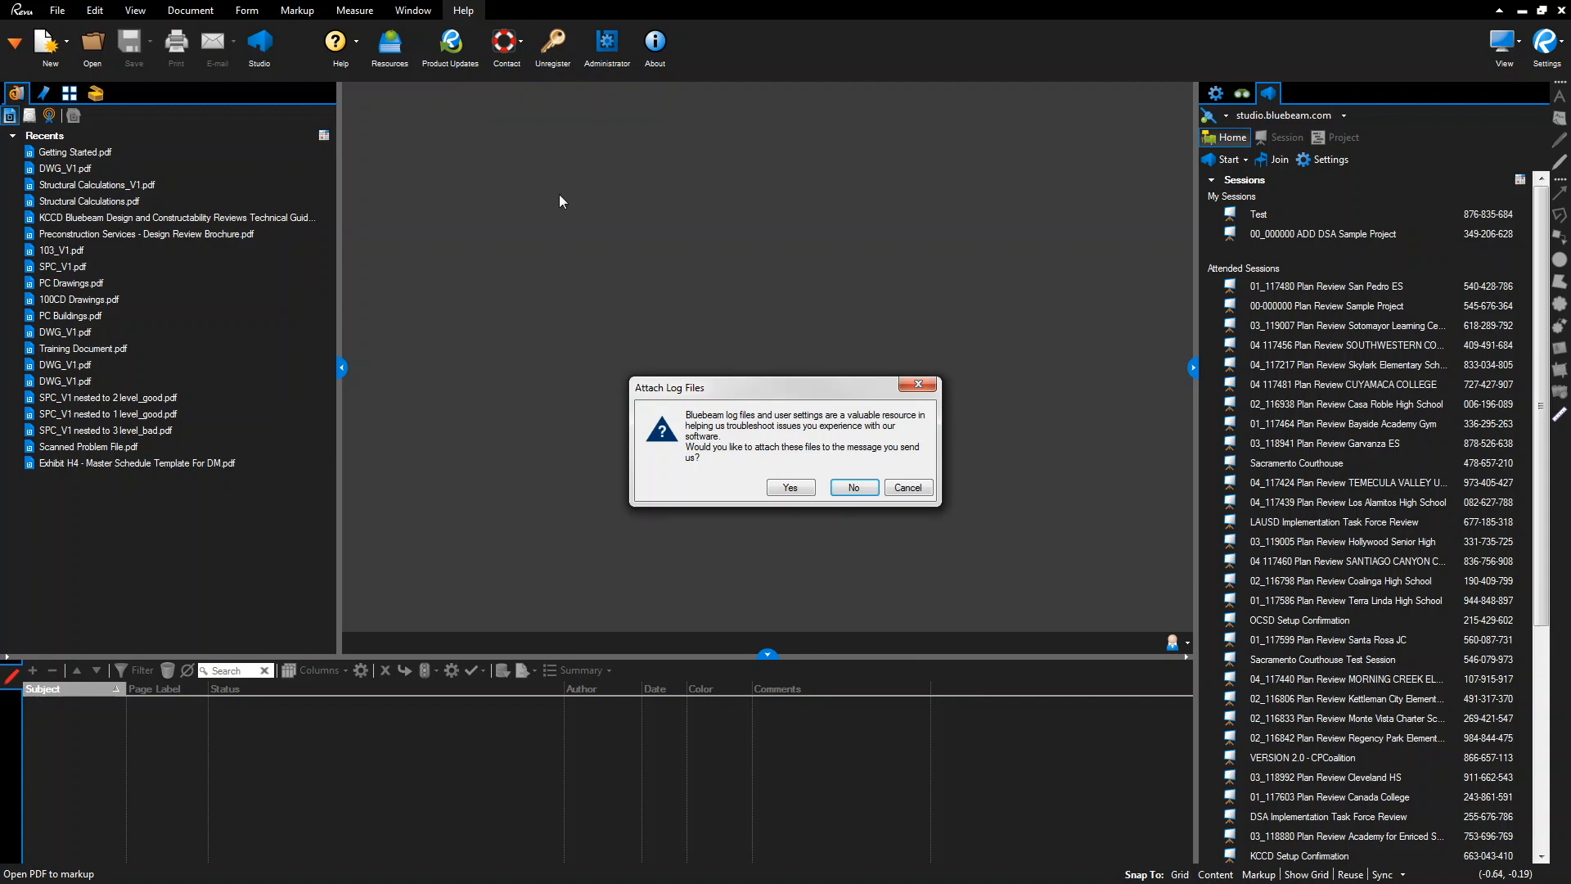
left_click(797, 487)
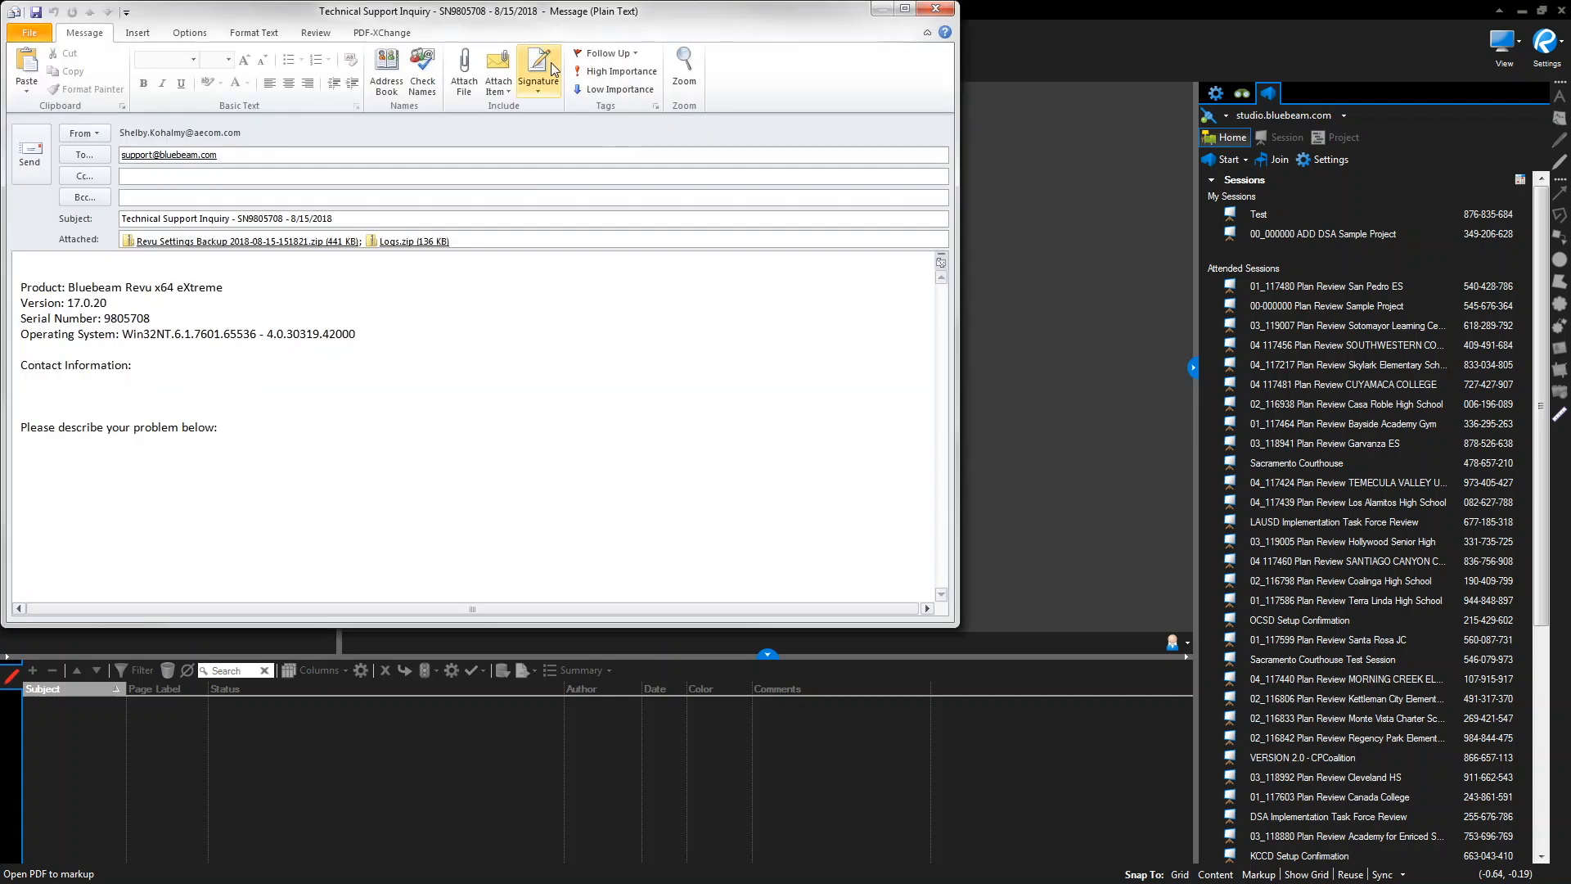
Center the Outlook support email draft and place the cursor in the body below the product details
left_click_drag(513, 18, 681, 124)
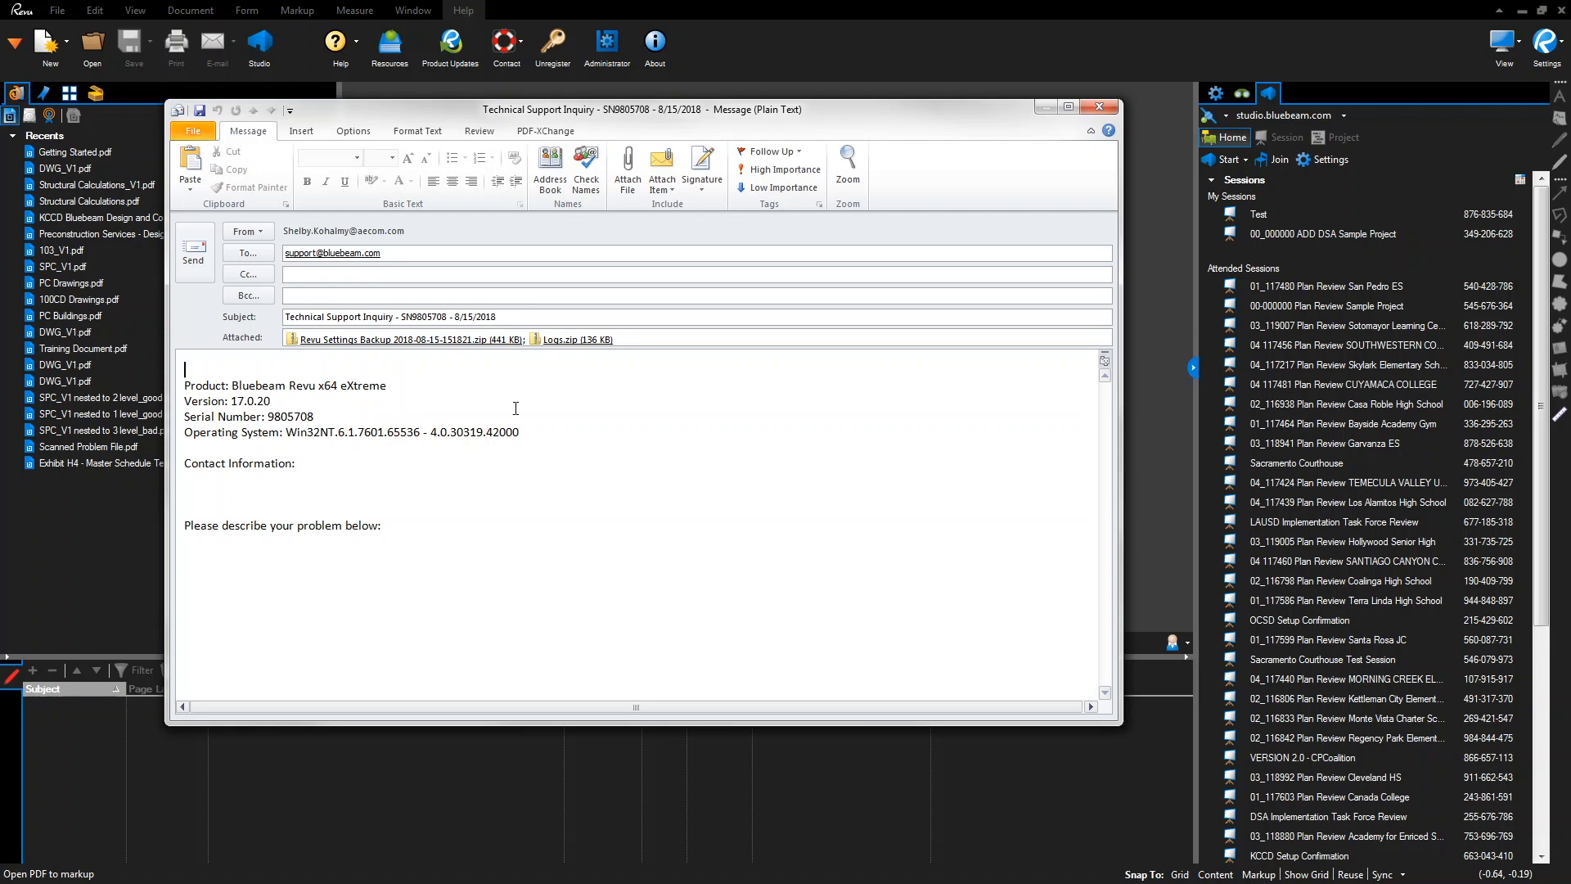
left_click(343, 524)
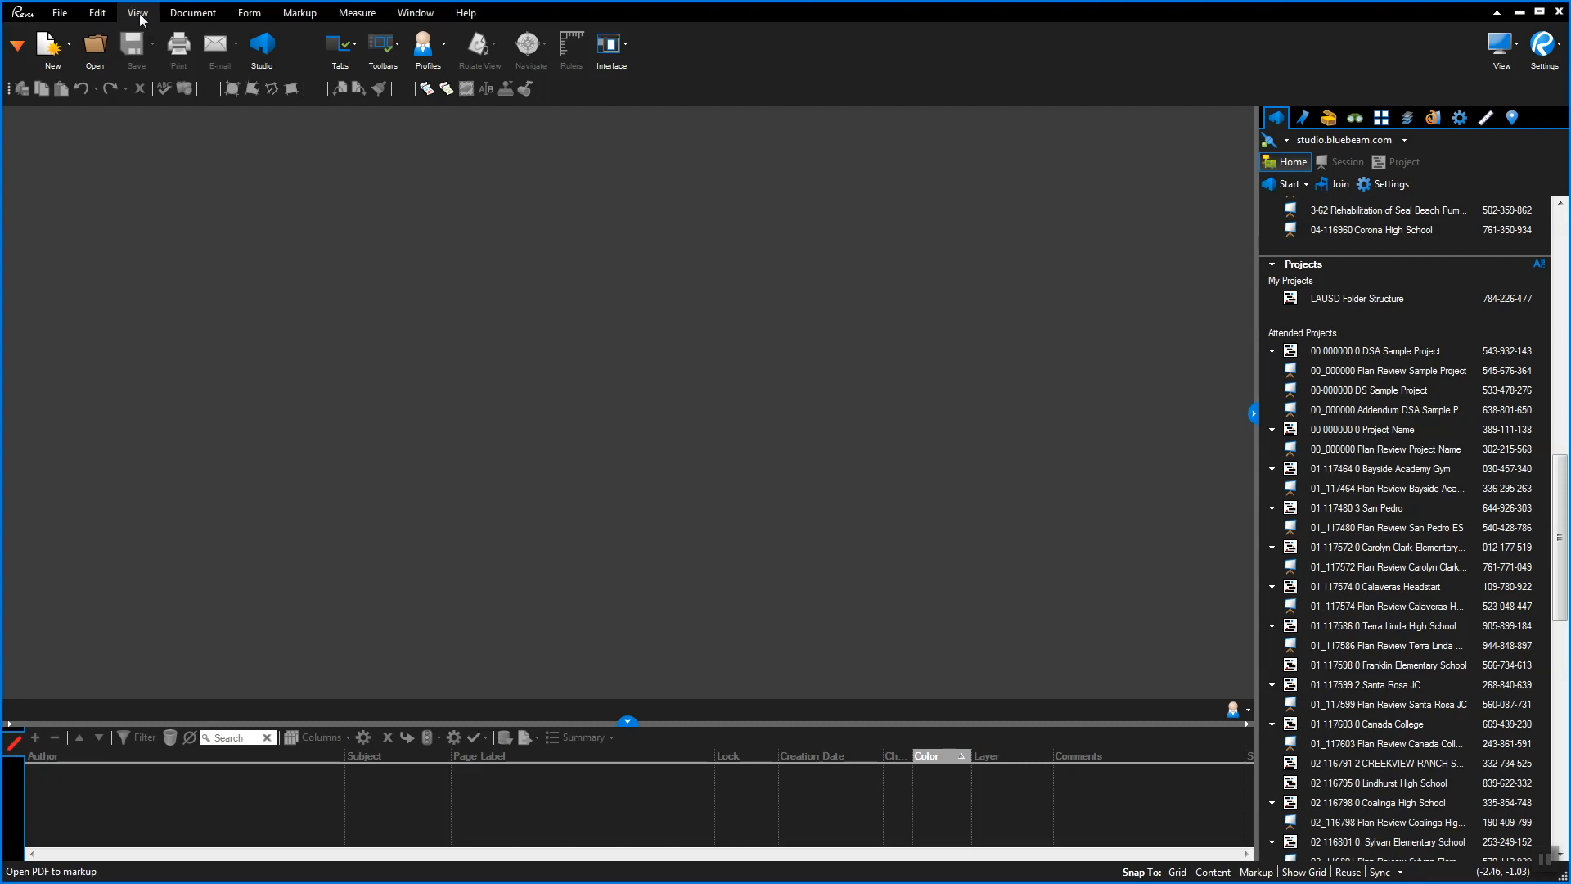
Delete the DSA Structural profile, reimport it from Desktop\DSA Structural.bpx, and apply it
left_click(421, 48)
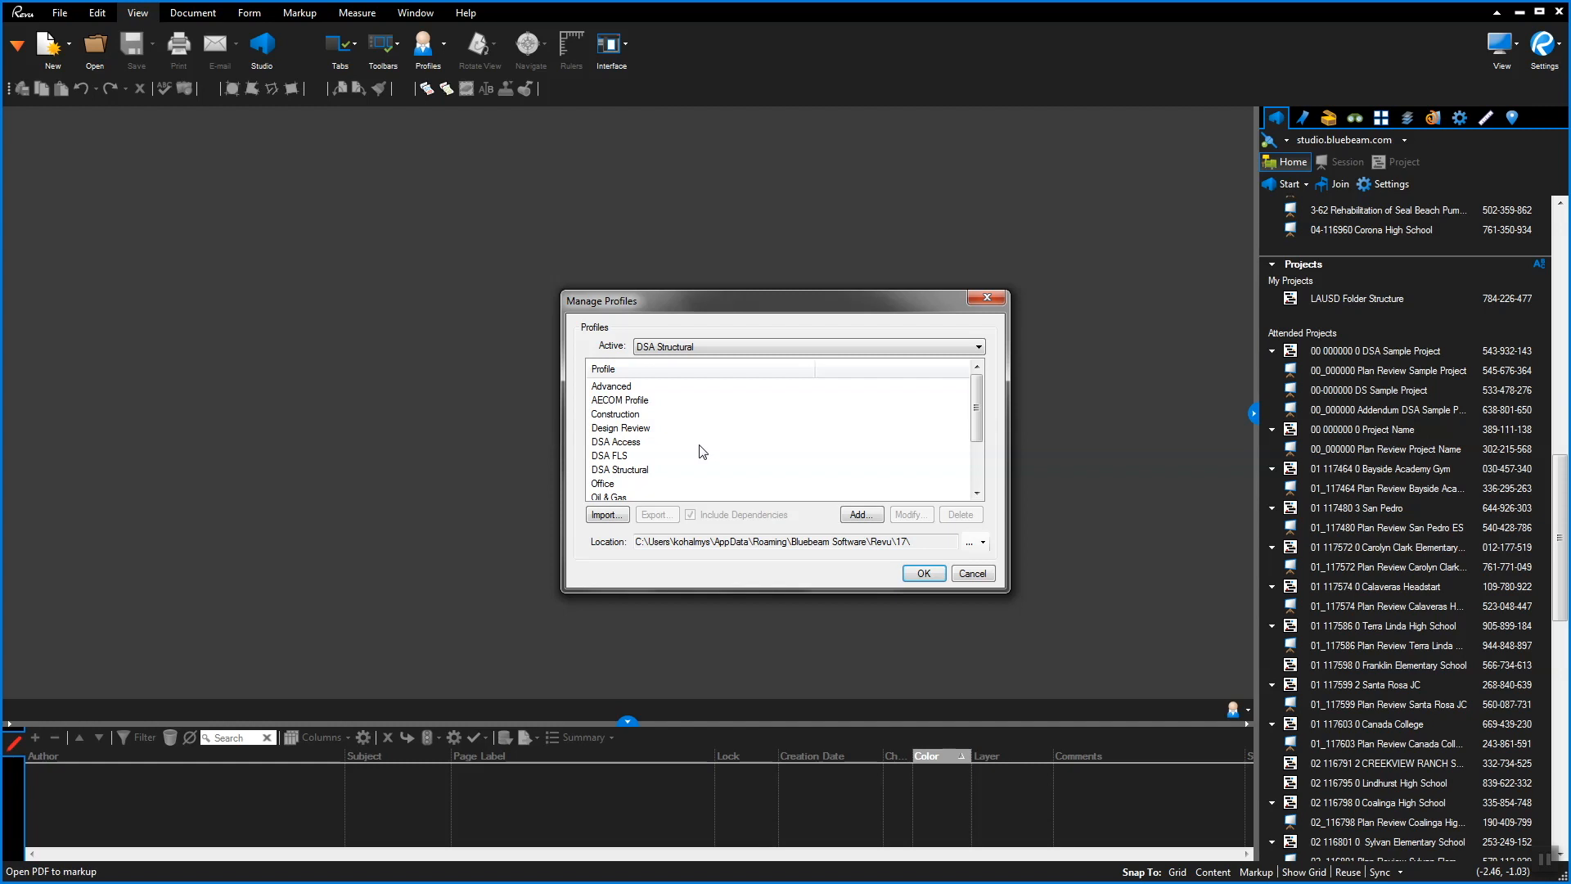
left_click(642, 471)
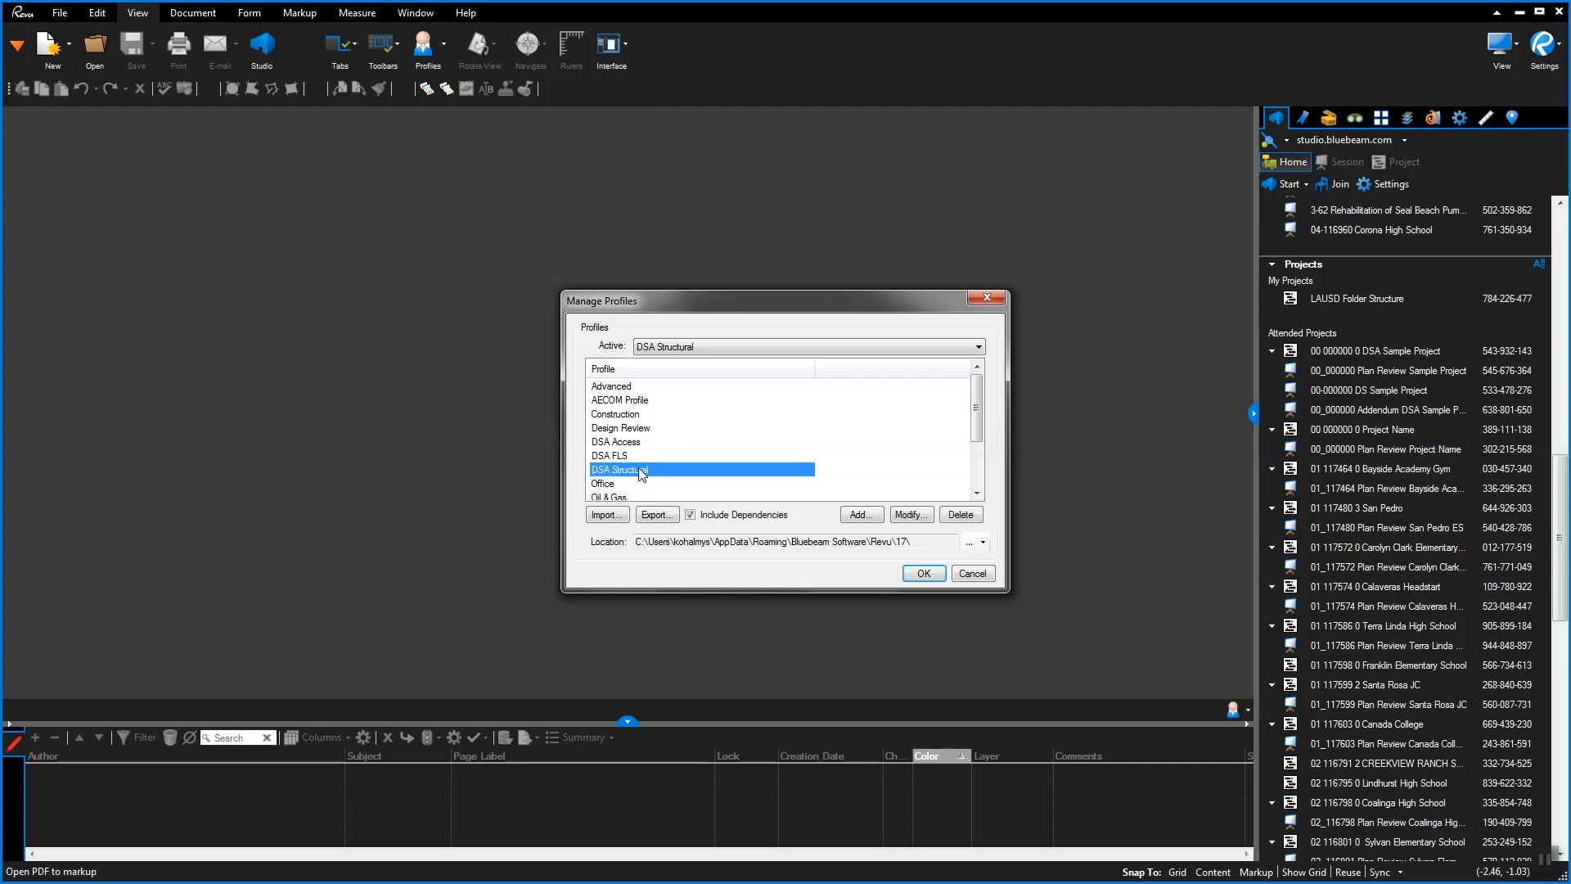
left_click(956, 515)
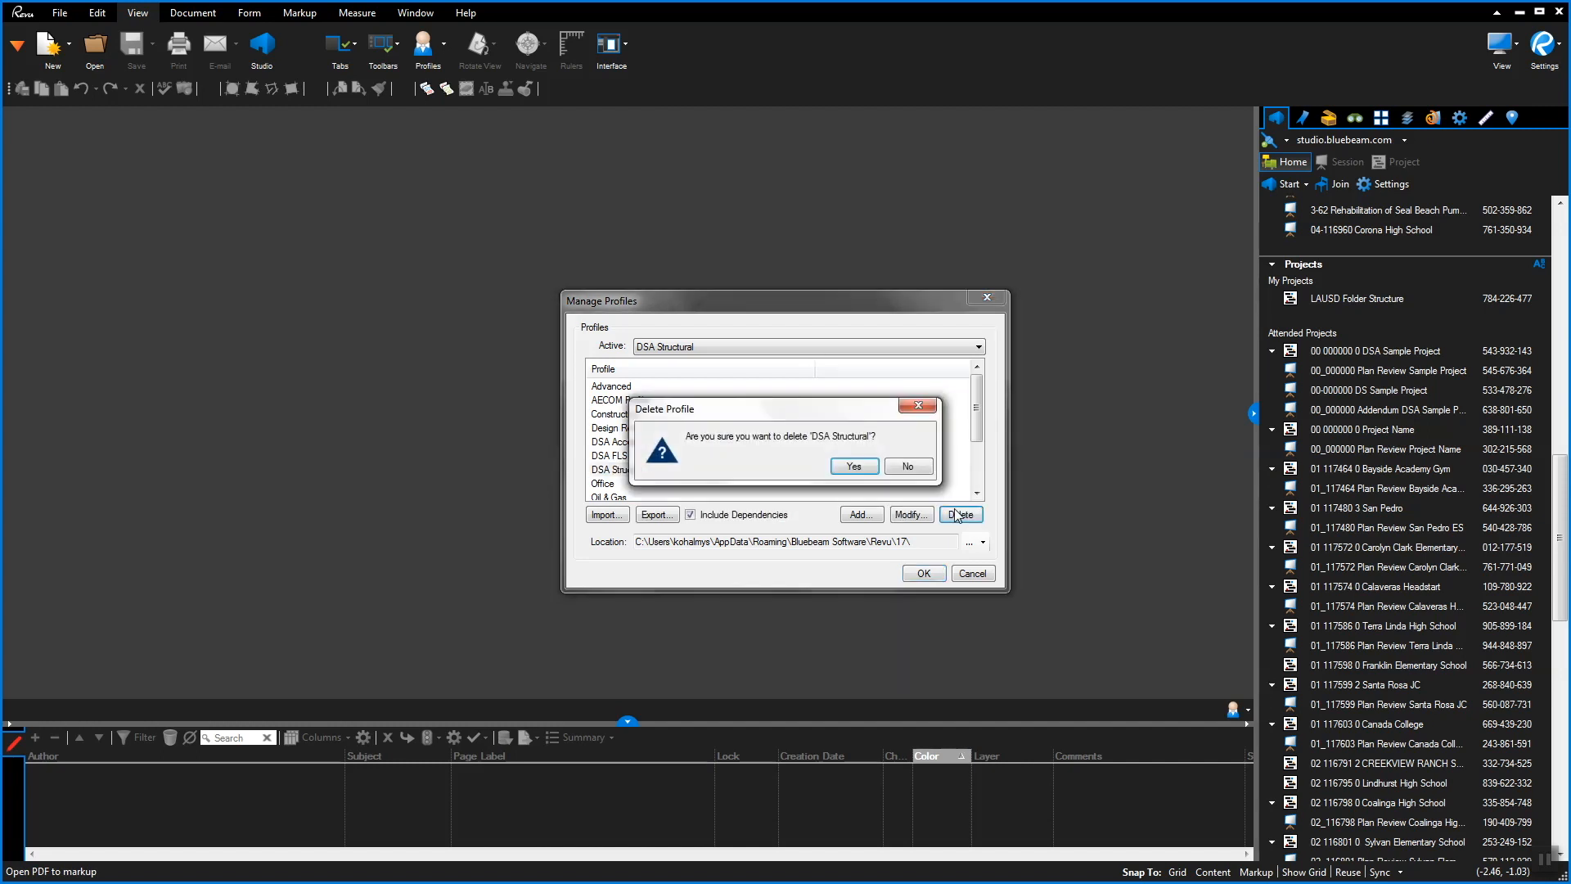
left_click(854, 467)
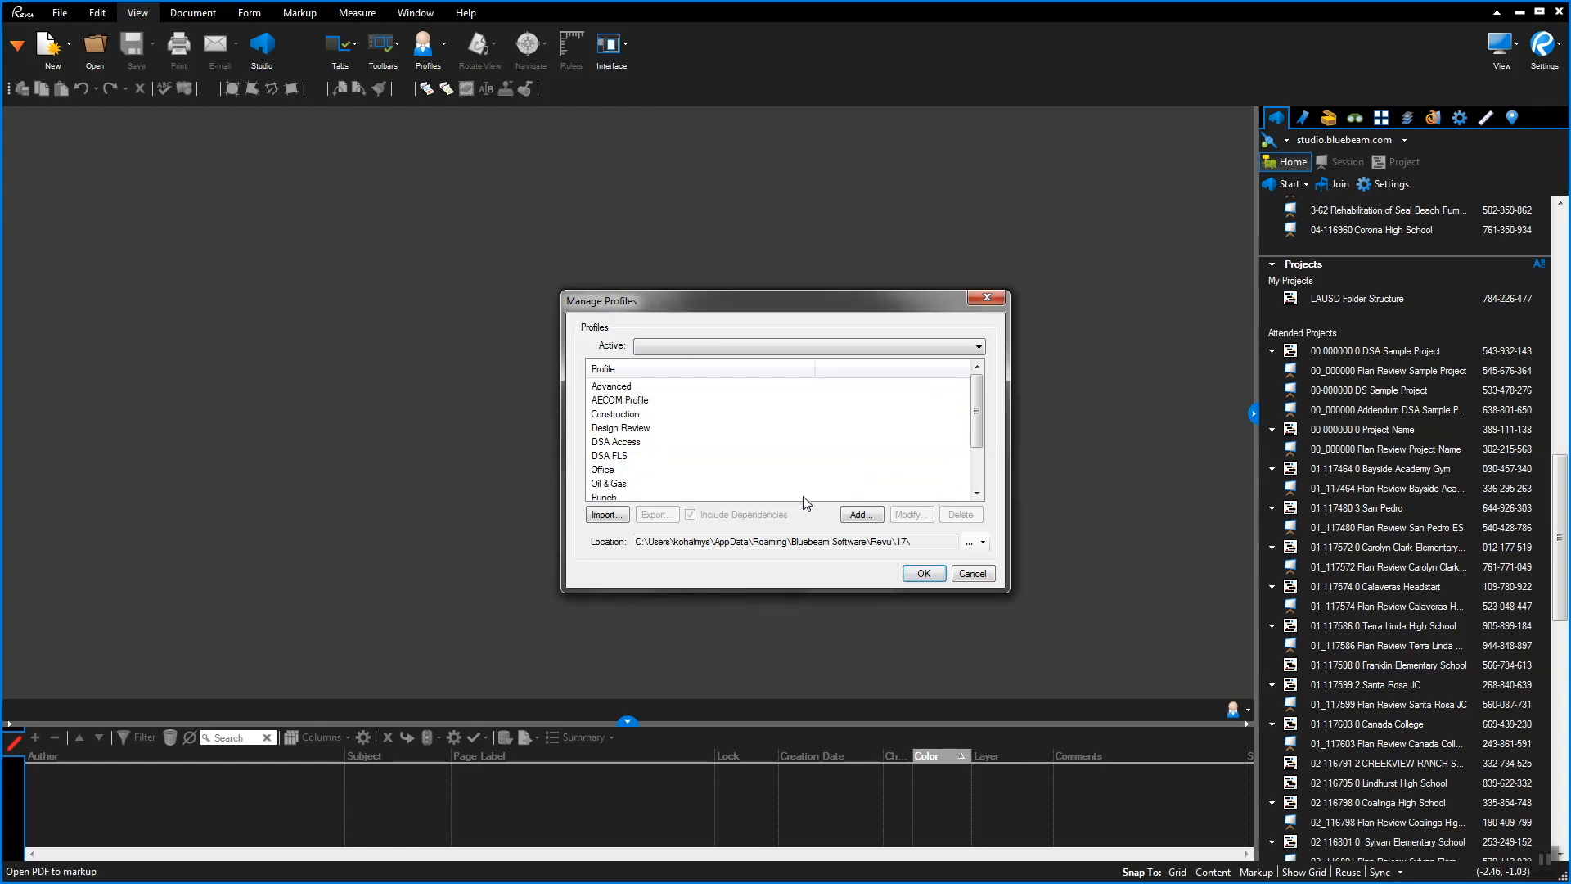
left_click(606, 515)
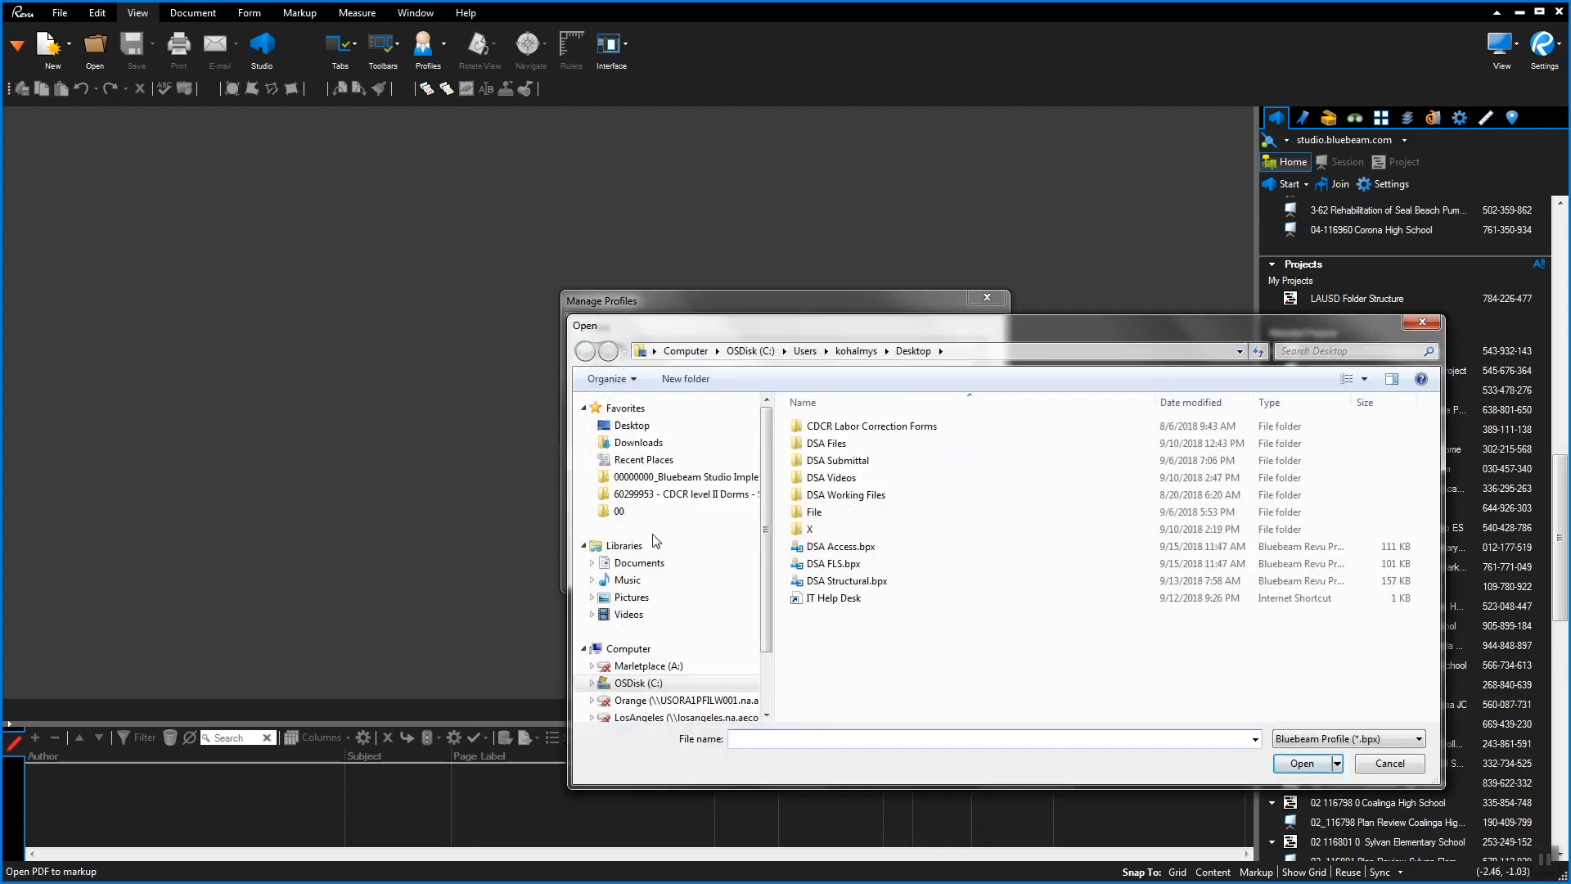
left_click(854, 582)
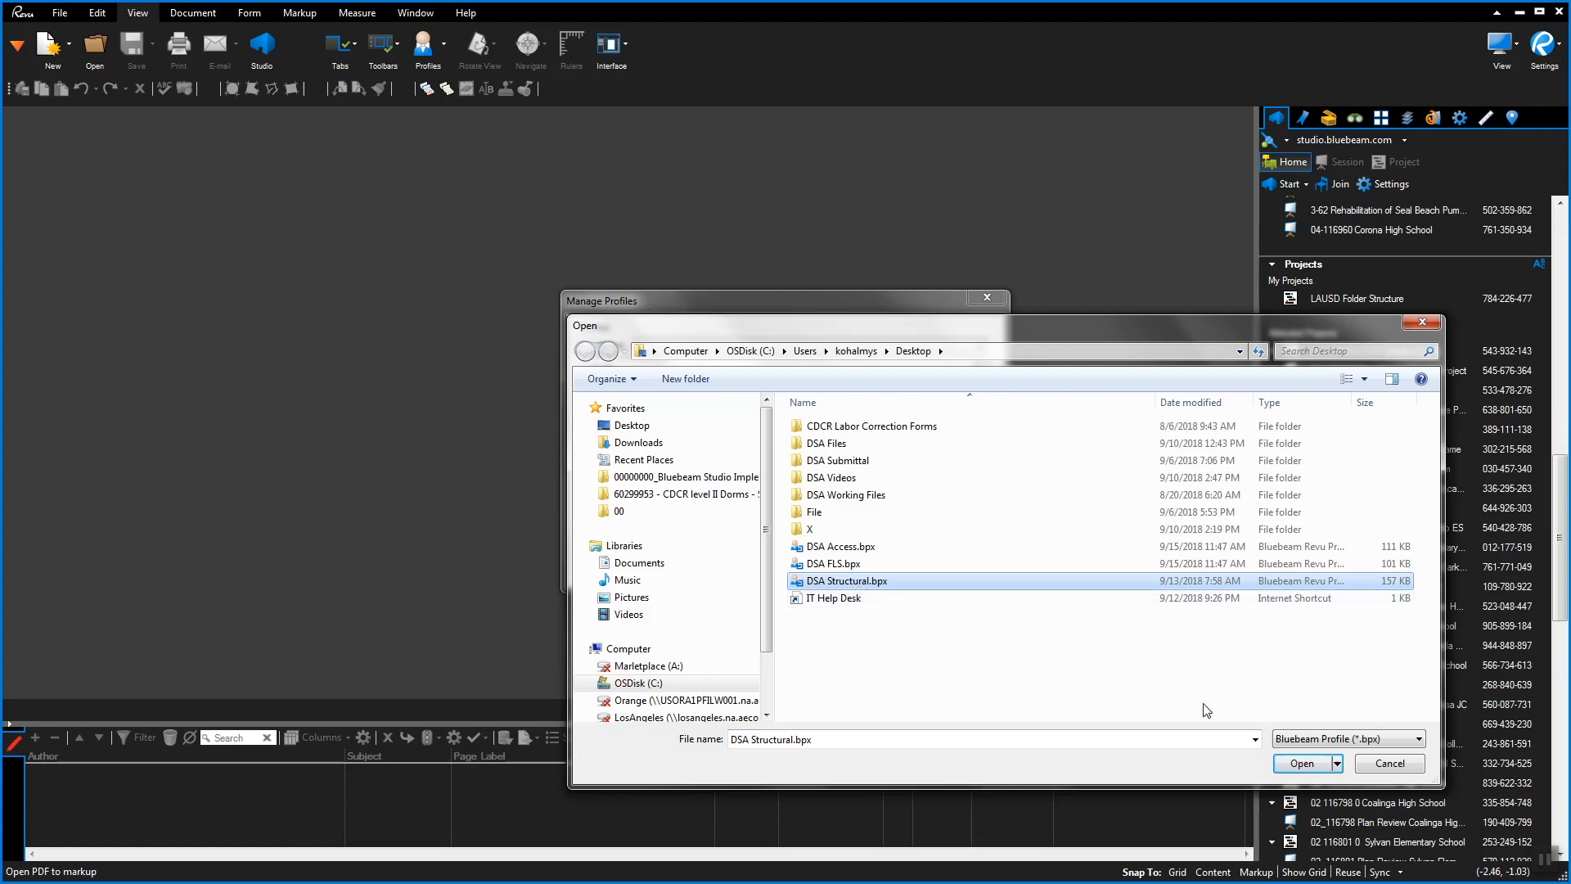
left_click(1297, 763)
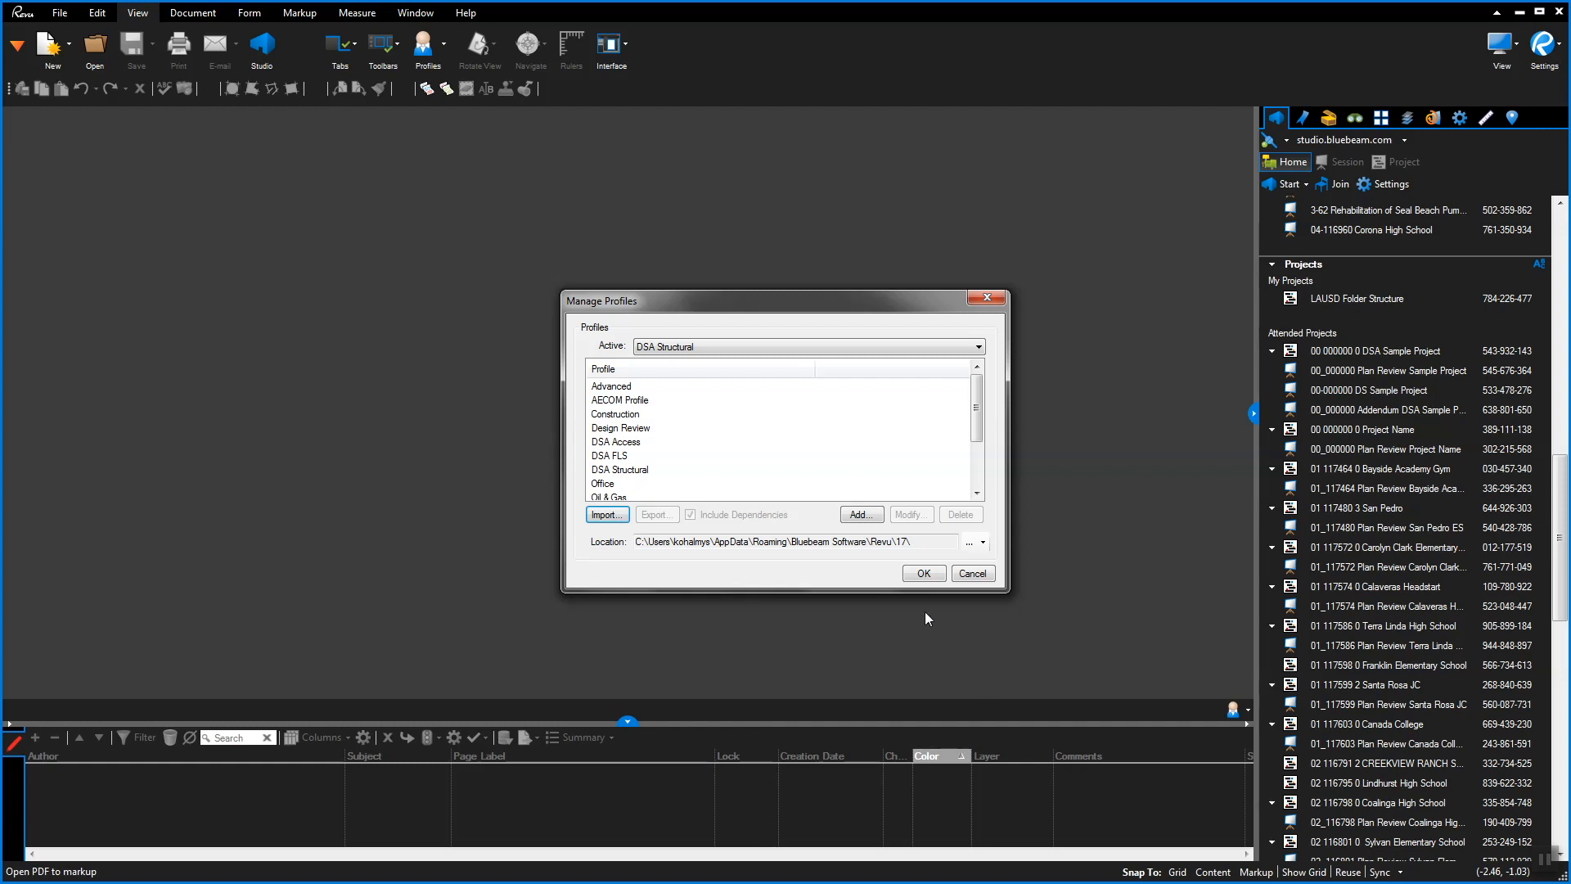
left_click(924, 573)
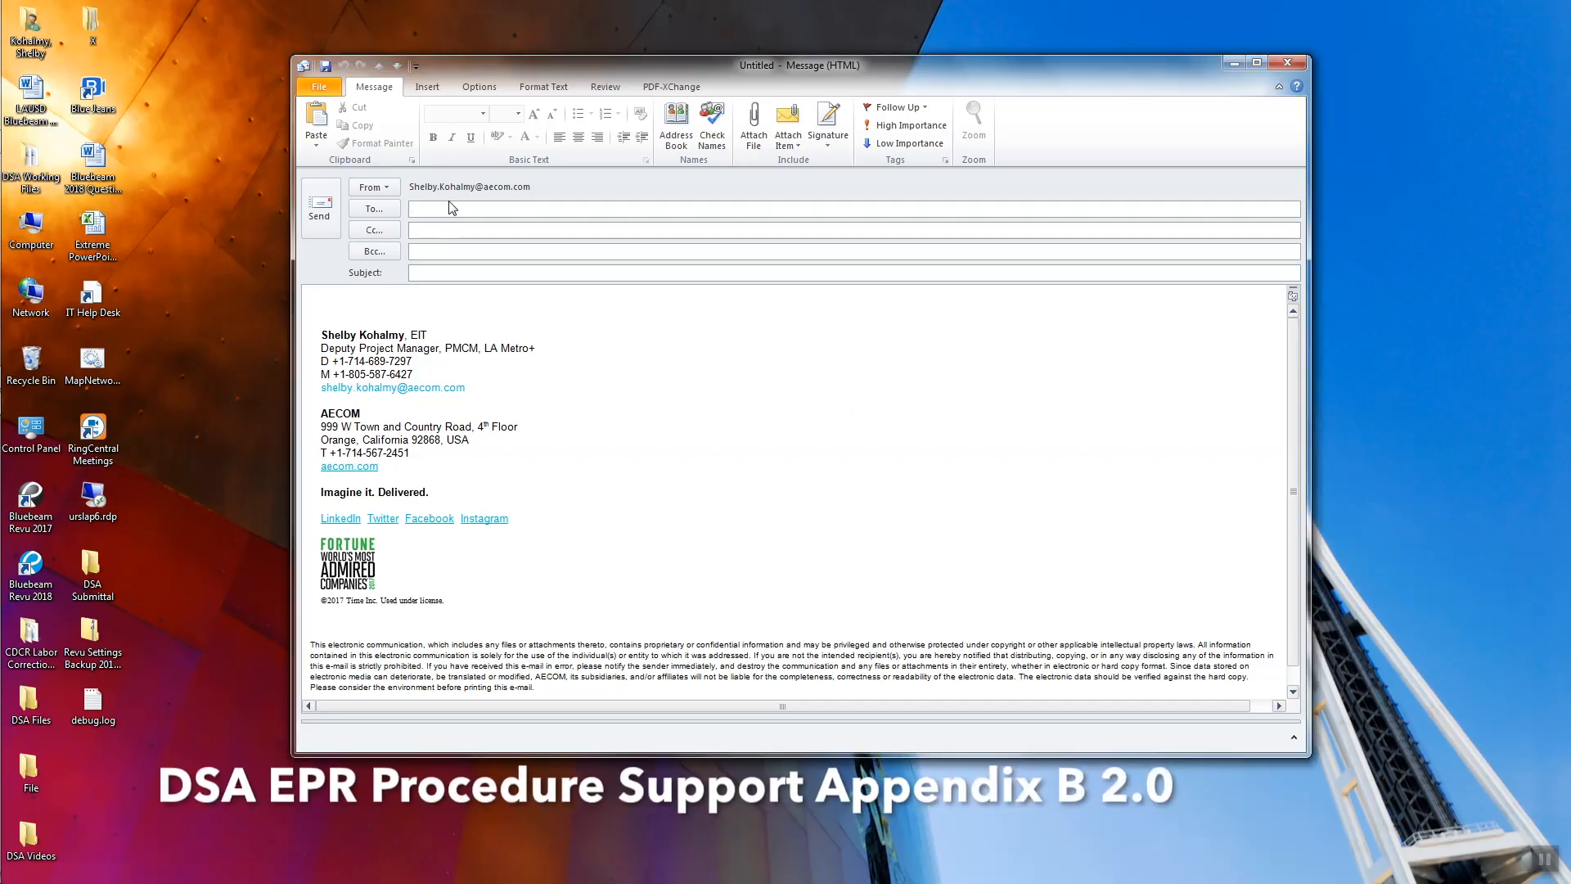
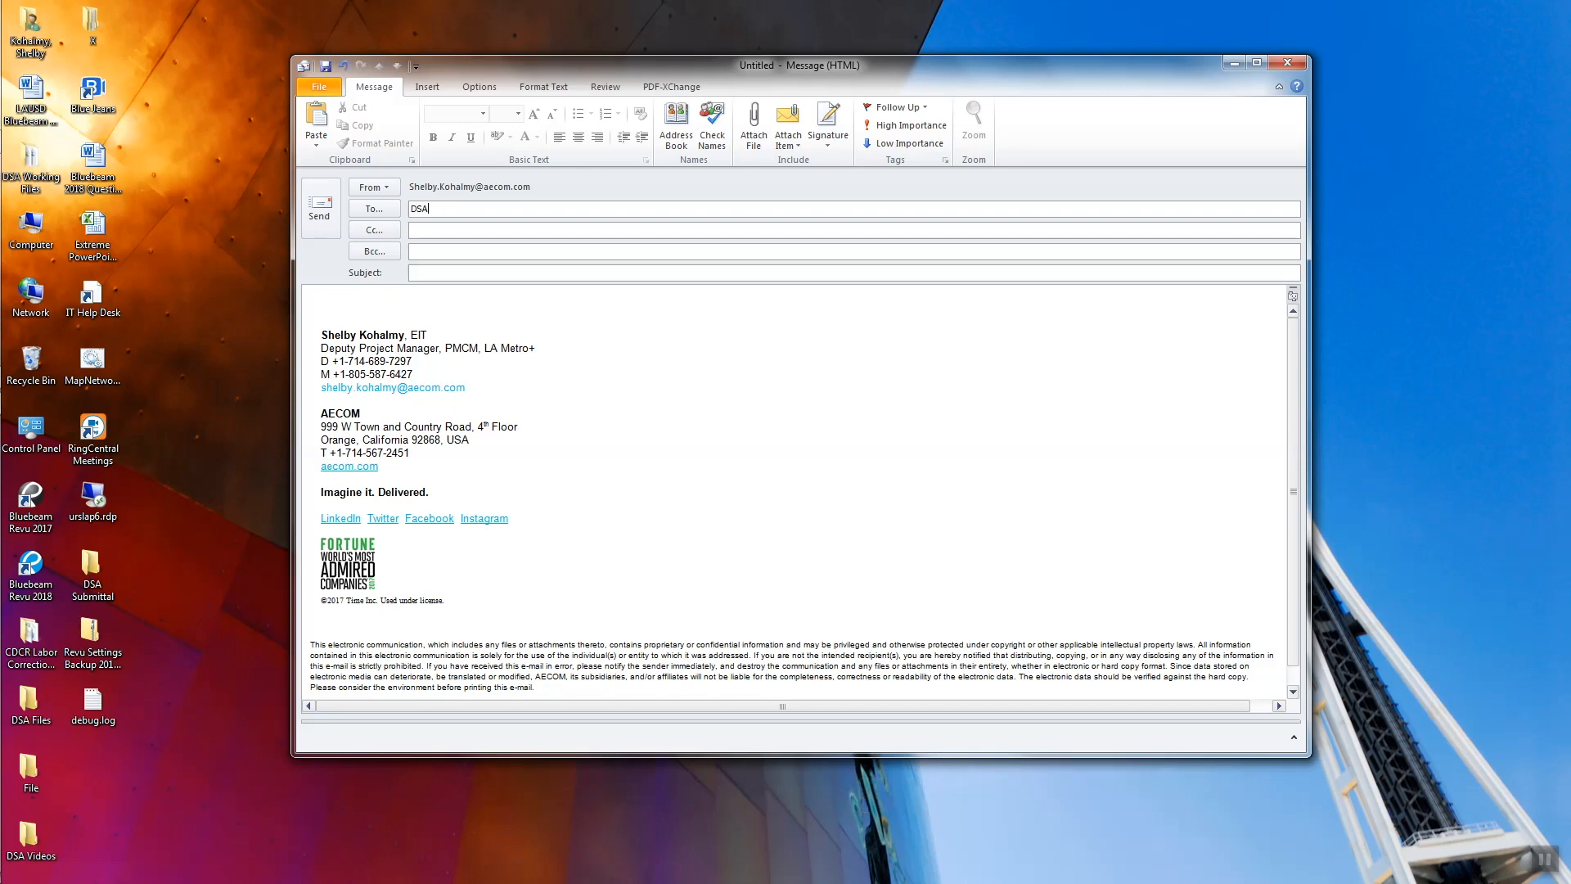
Address the new email to the DSA ePR support mailbox with subject 'DSA PR 18-04.18 Support'
key("Tab")
type("DSA PR 18-04.18 Support")
key("Tab")
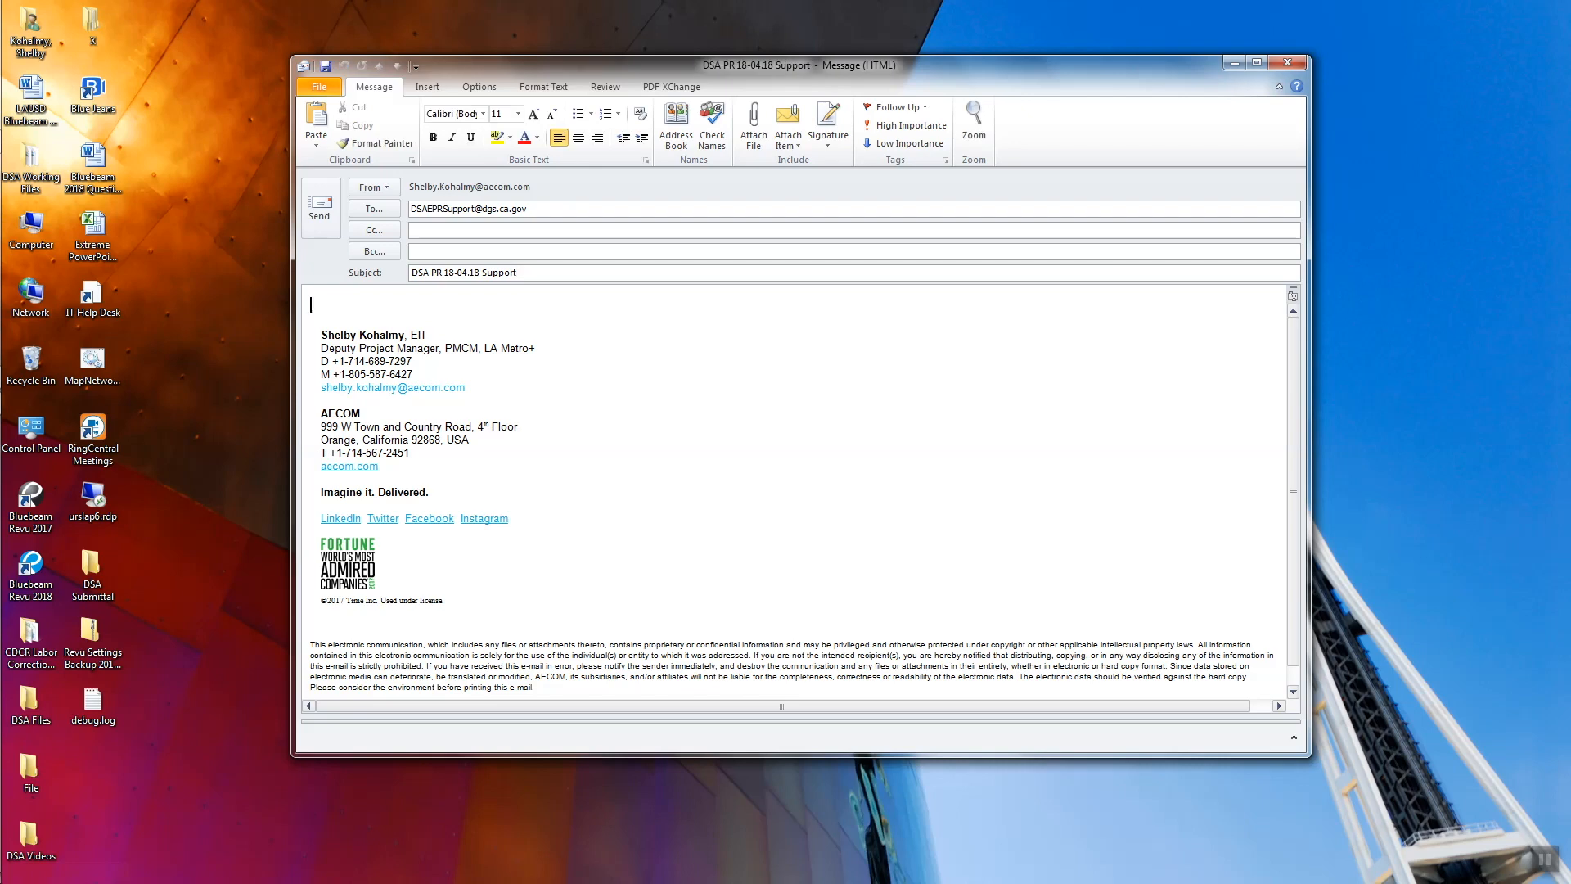